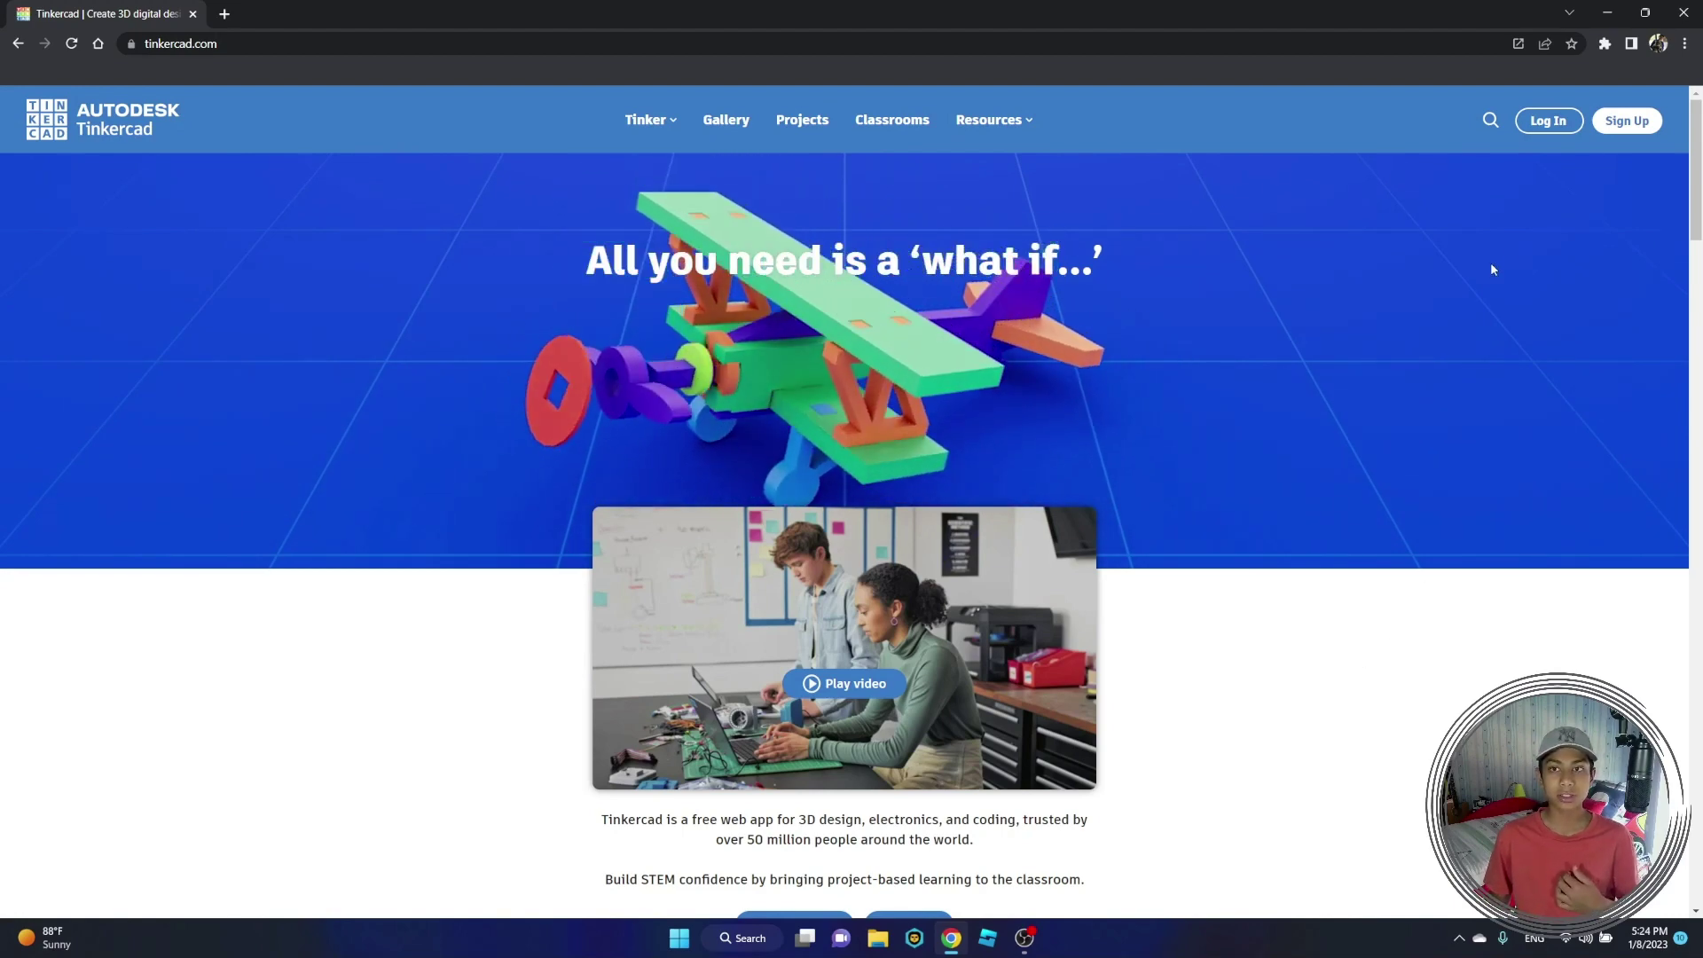
Step: Log in to Tinkercad with a personal account and create a new 3D design
click(1548, 121)
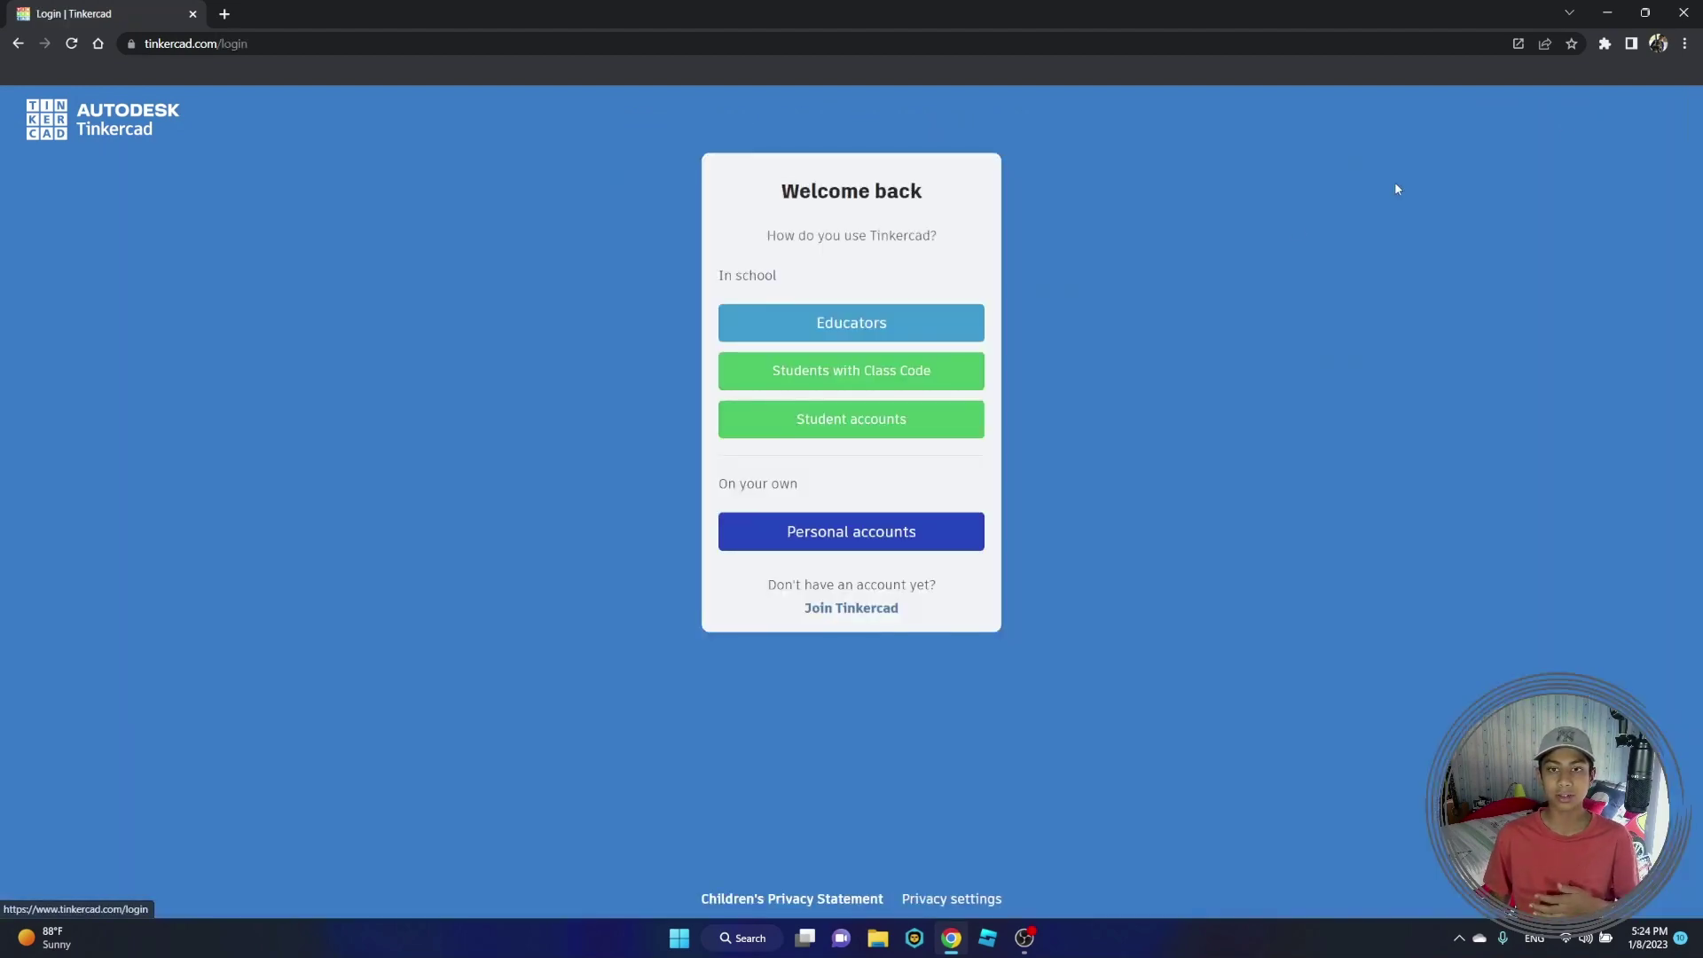
click(831, 541)
click(878, 343)
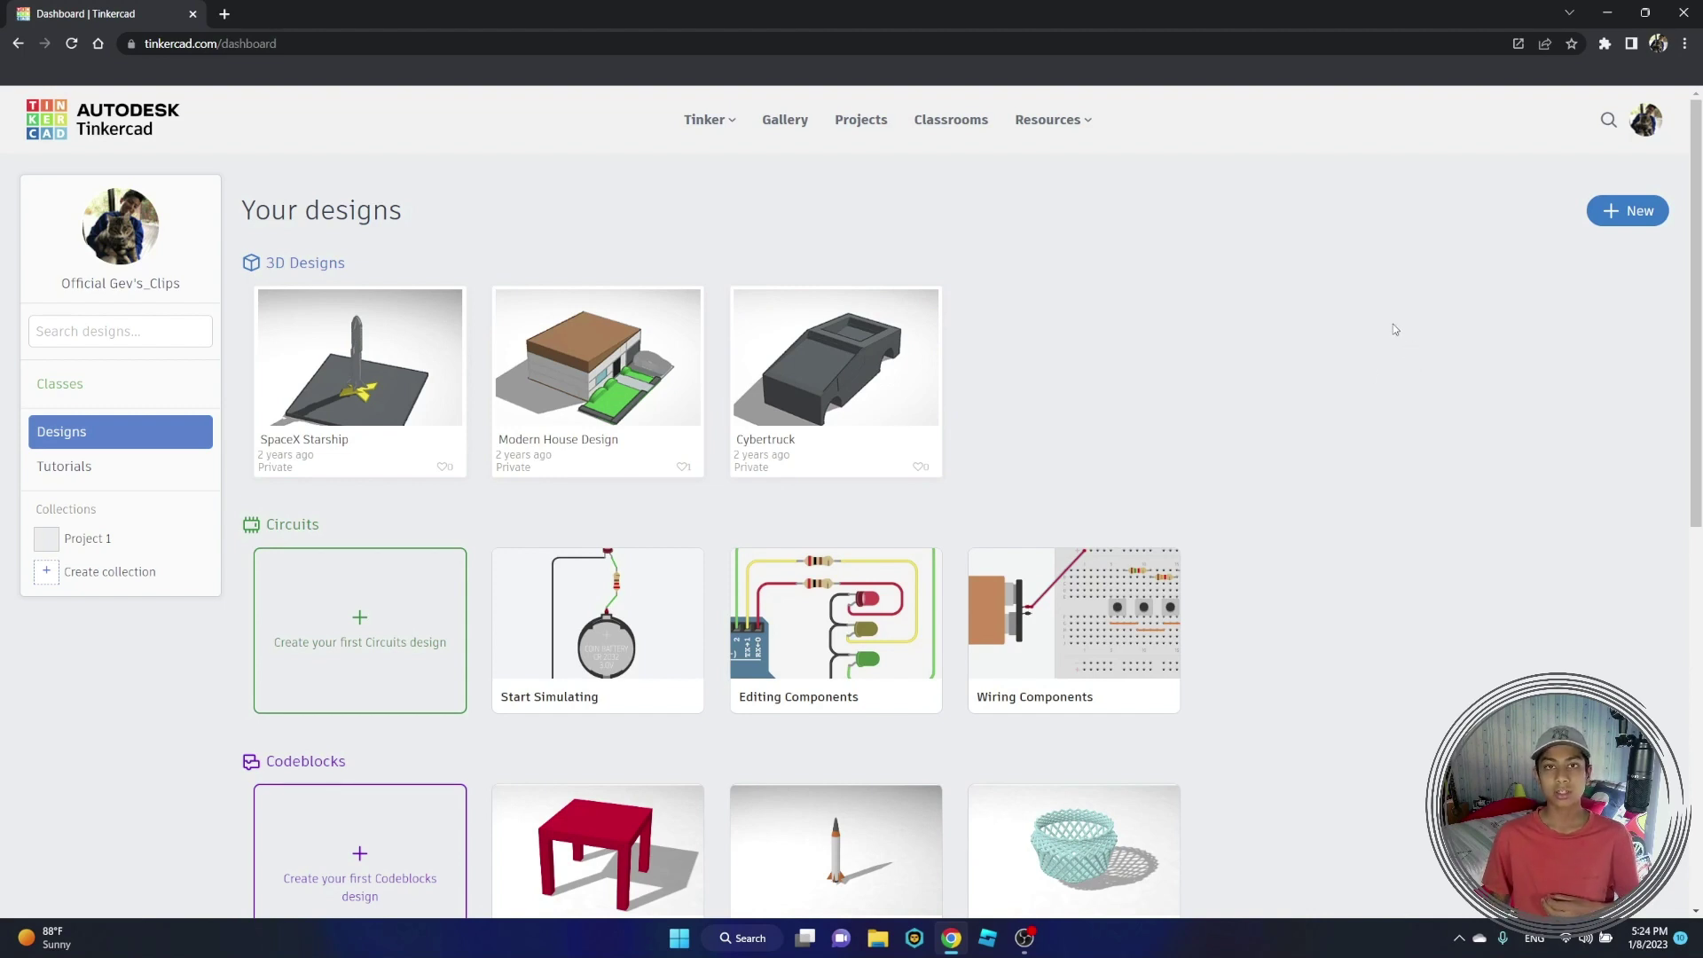
click(1623, 212)
click(1599, 260)
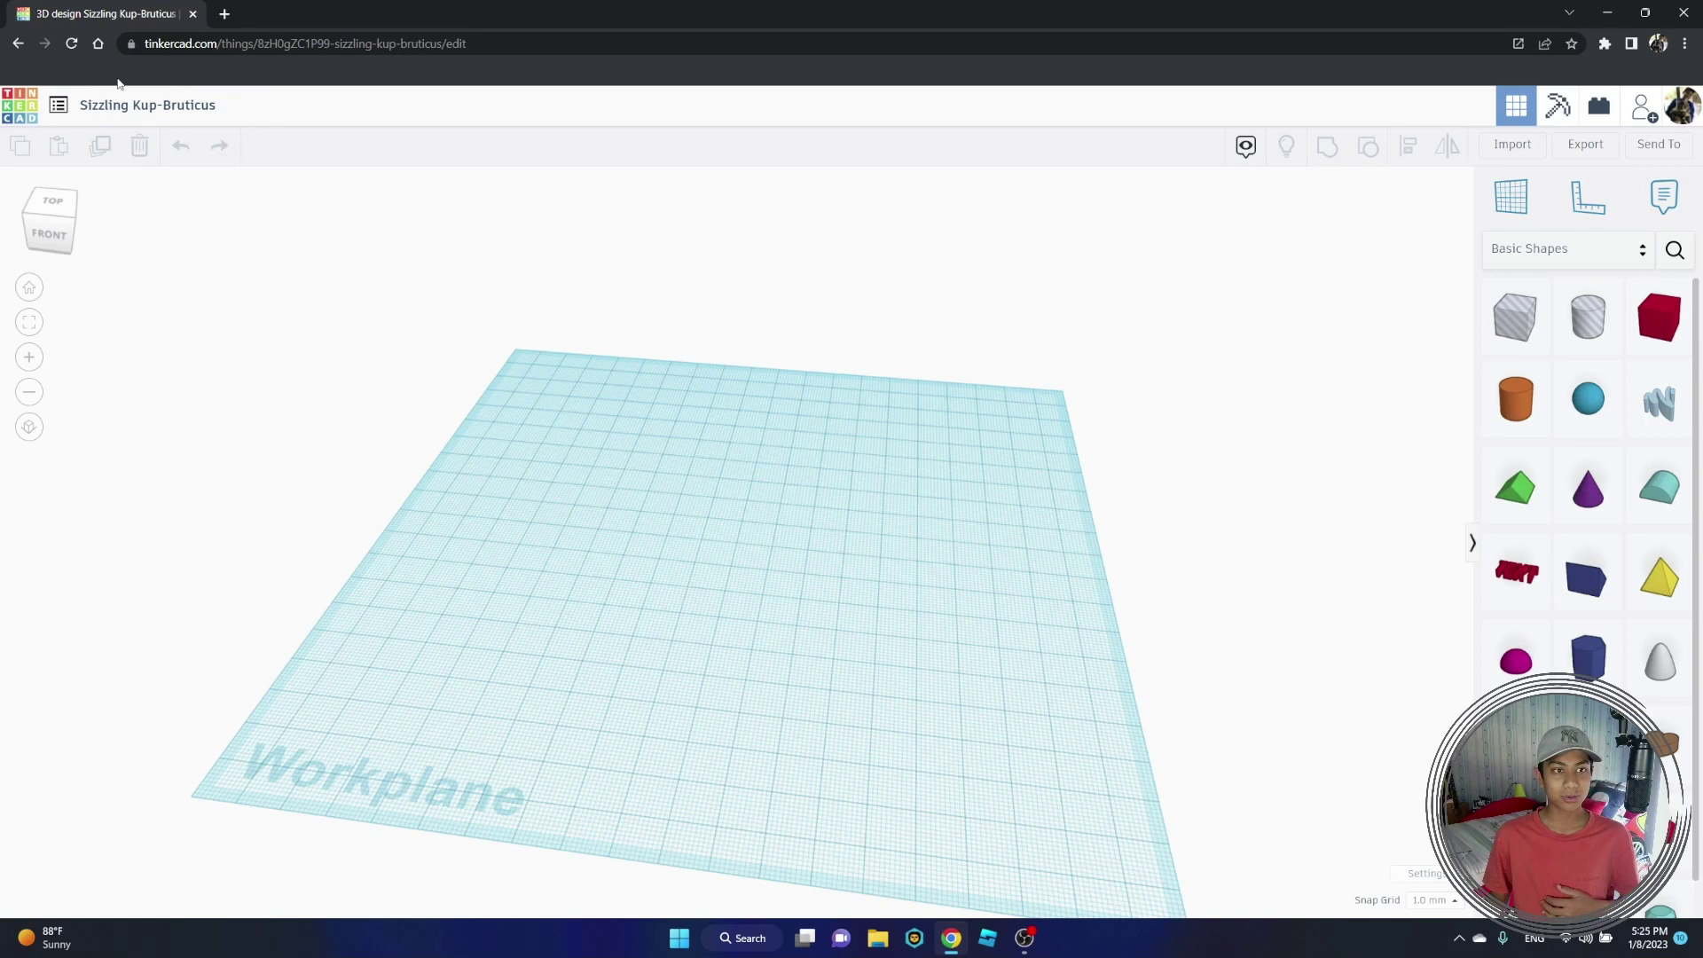
Step: Rename the design as "3D Design"
click(142, 108)
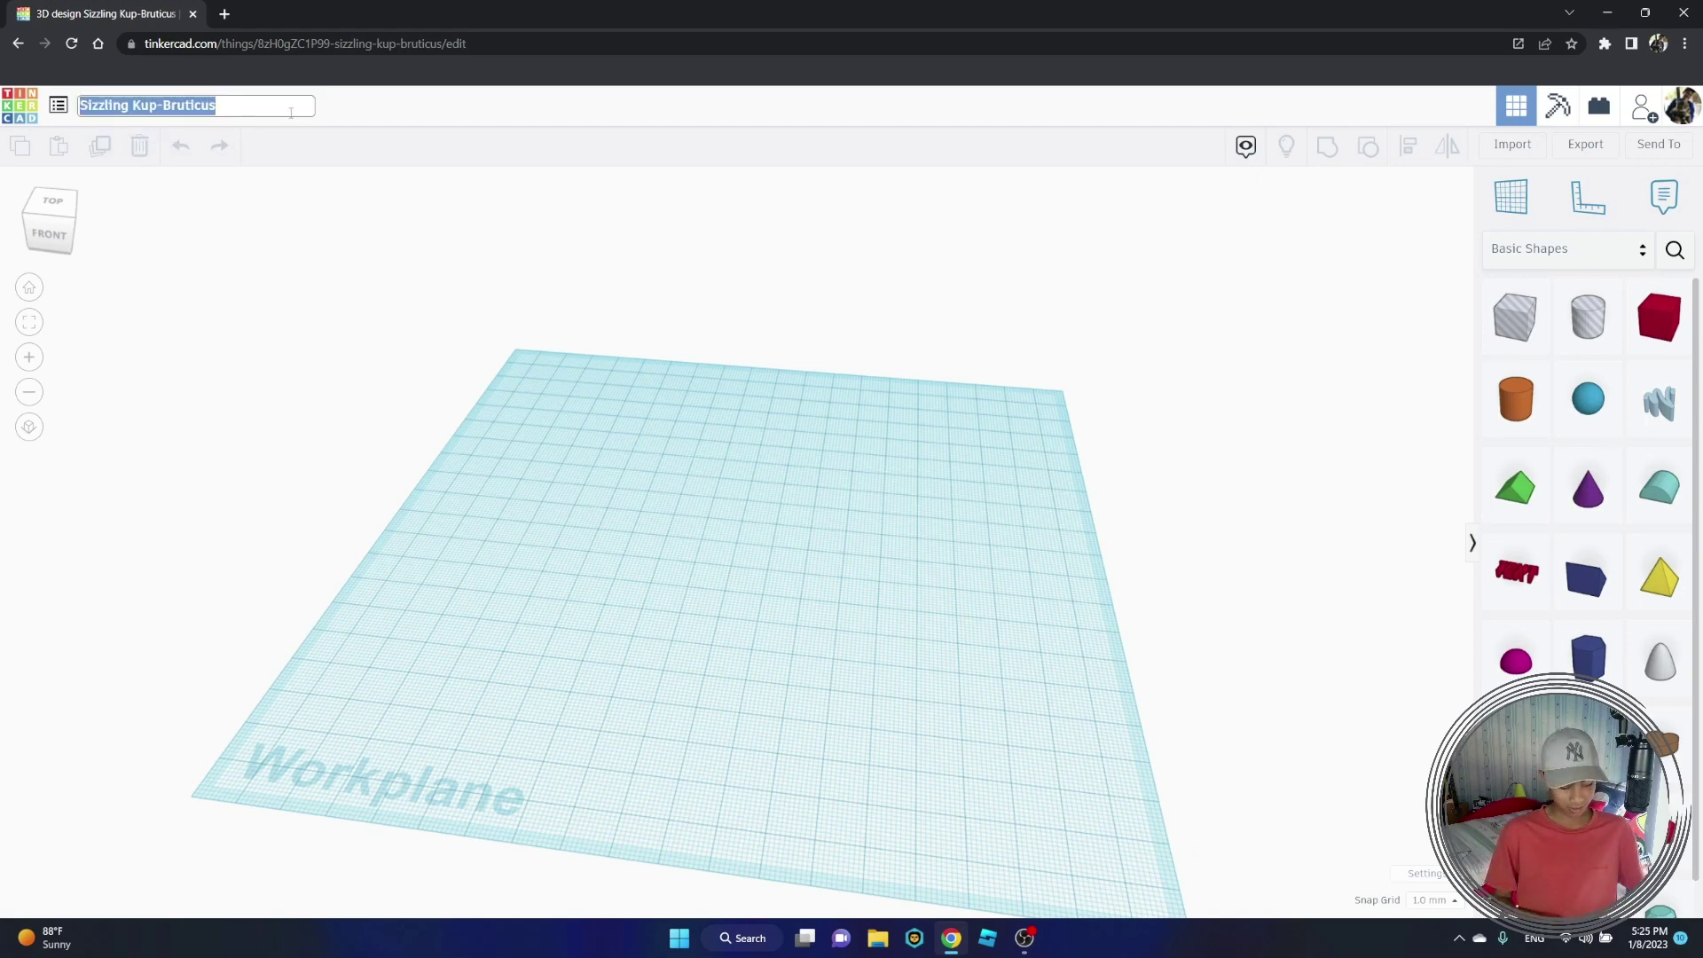
text(3D Design)
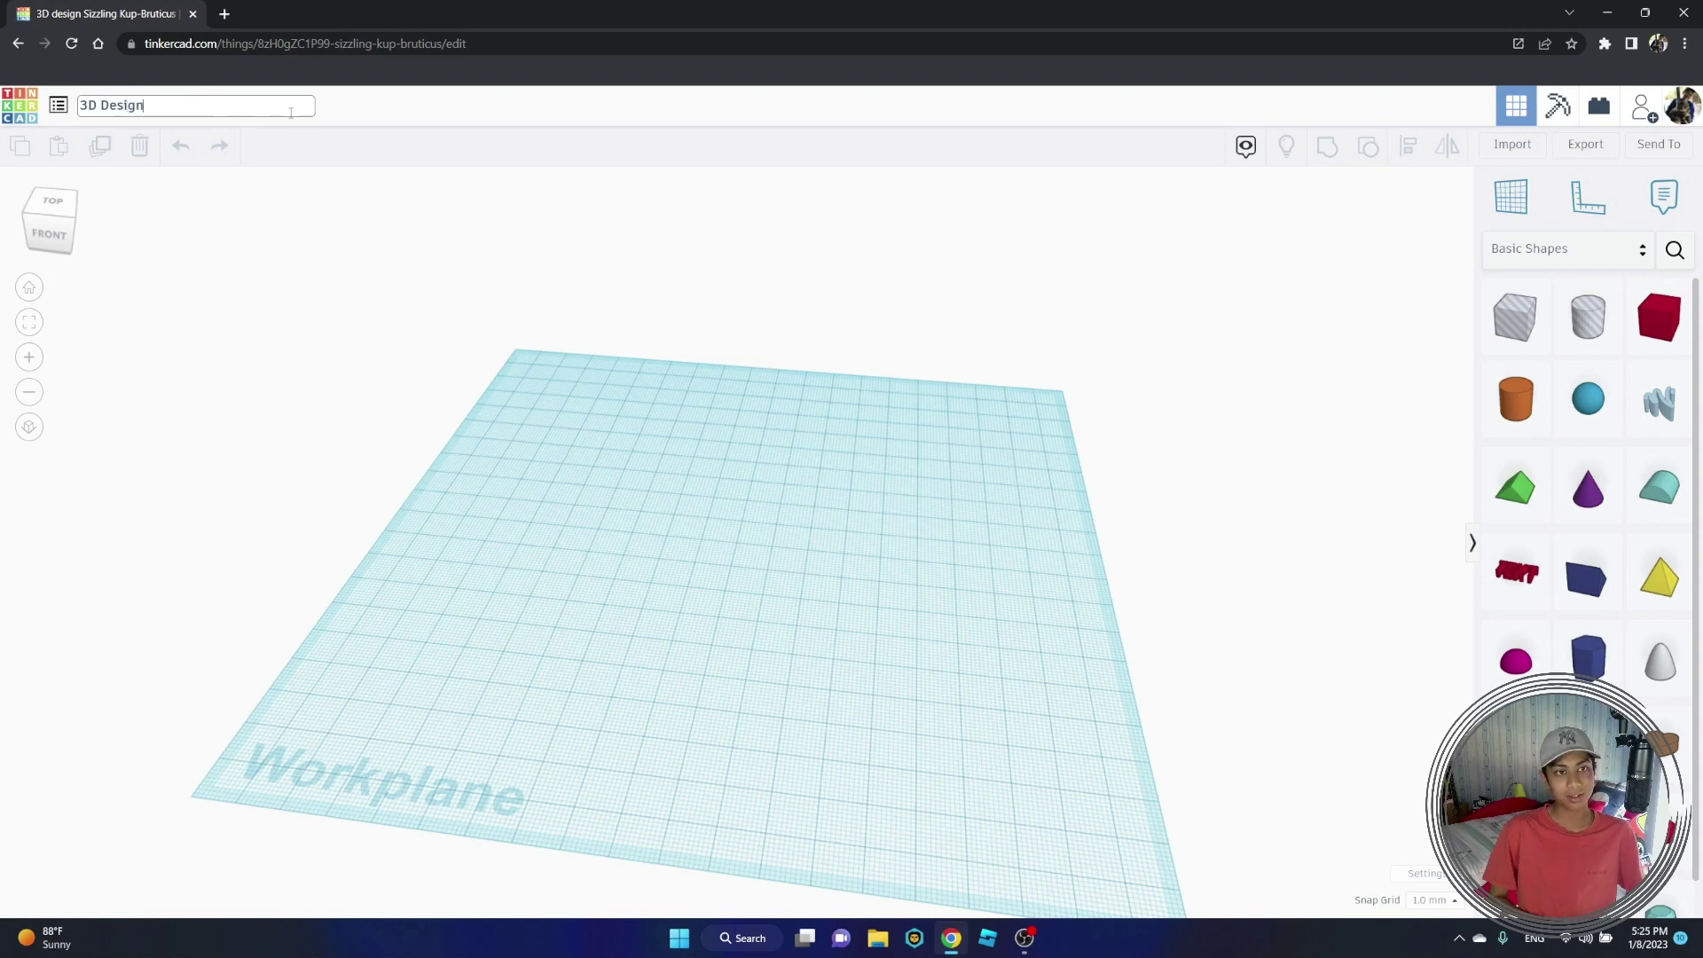
key(Return)
right_drag(529, 273, 578, 252)
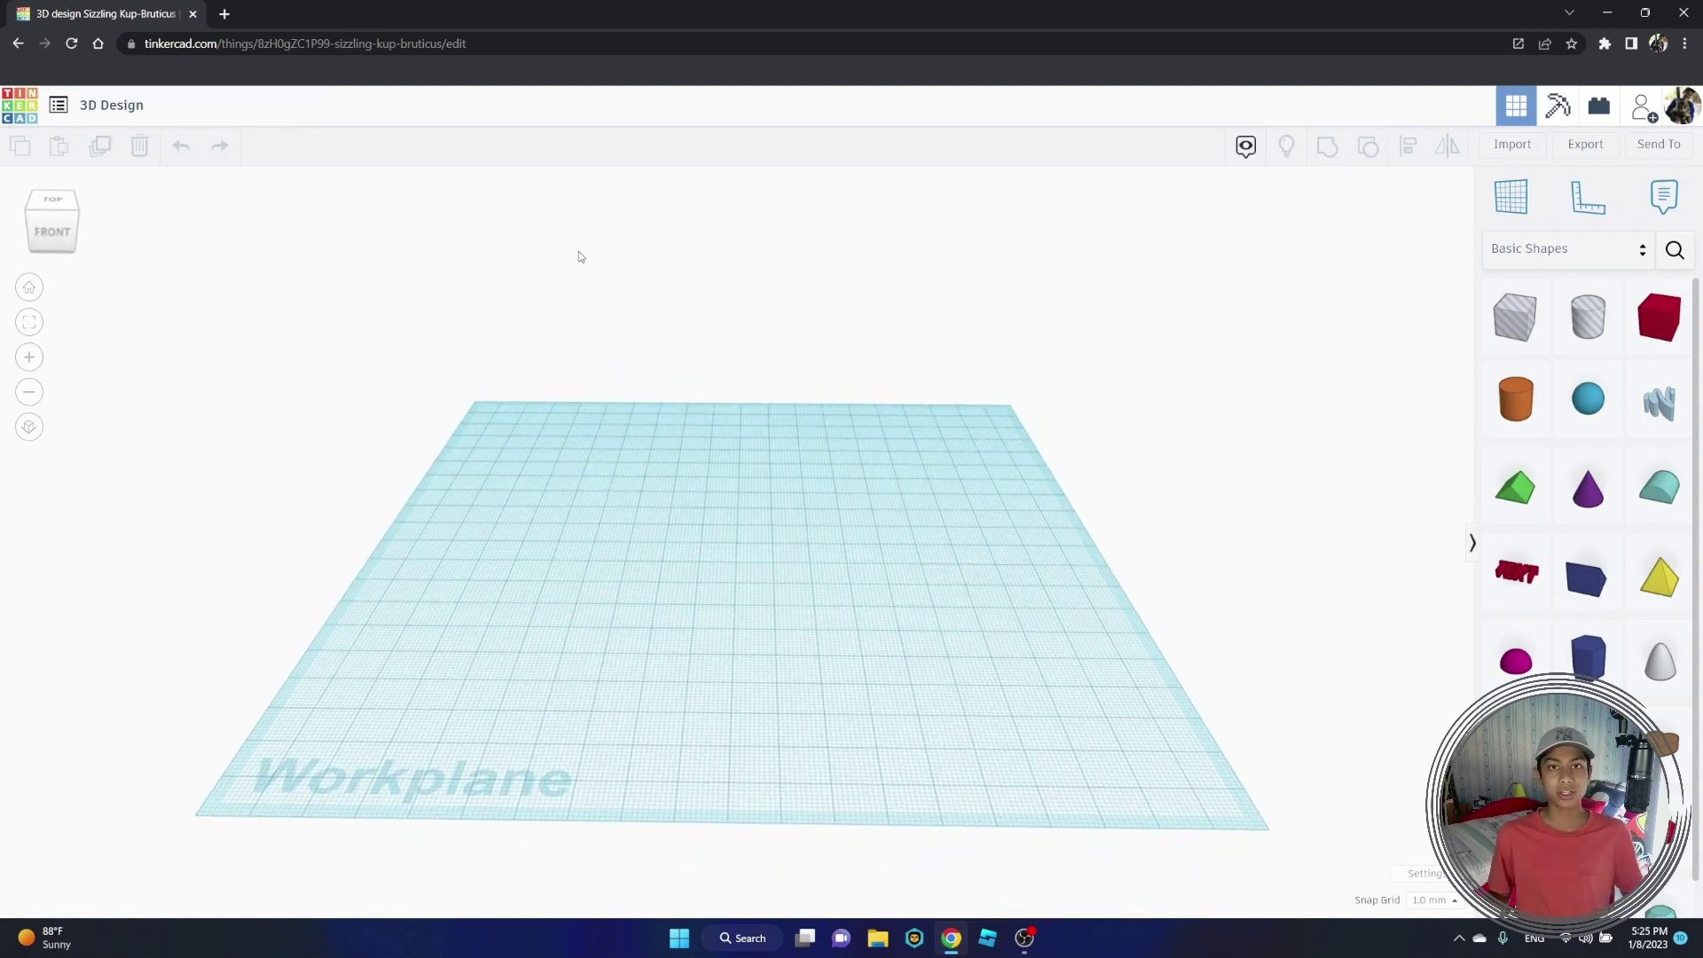
Step: Search images for "spacex droneship" and open the Wikipedia droneship photo full-size in its own tab, closing the search results
click(226, 12)
text(space)
key(Return)
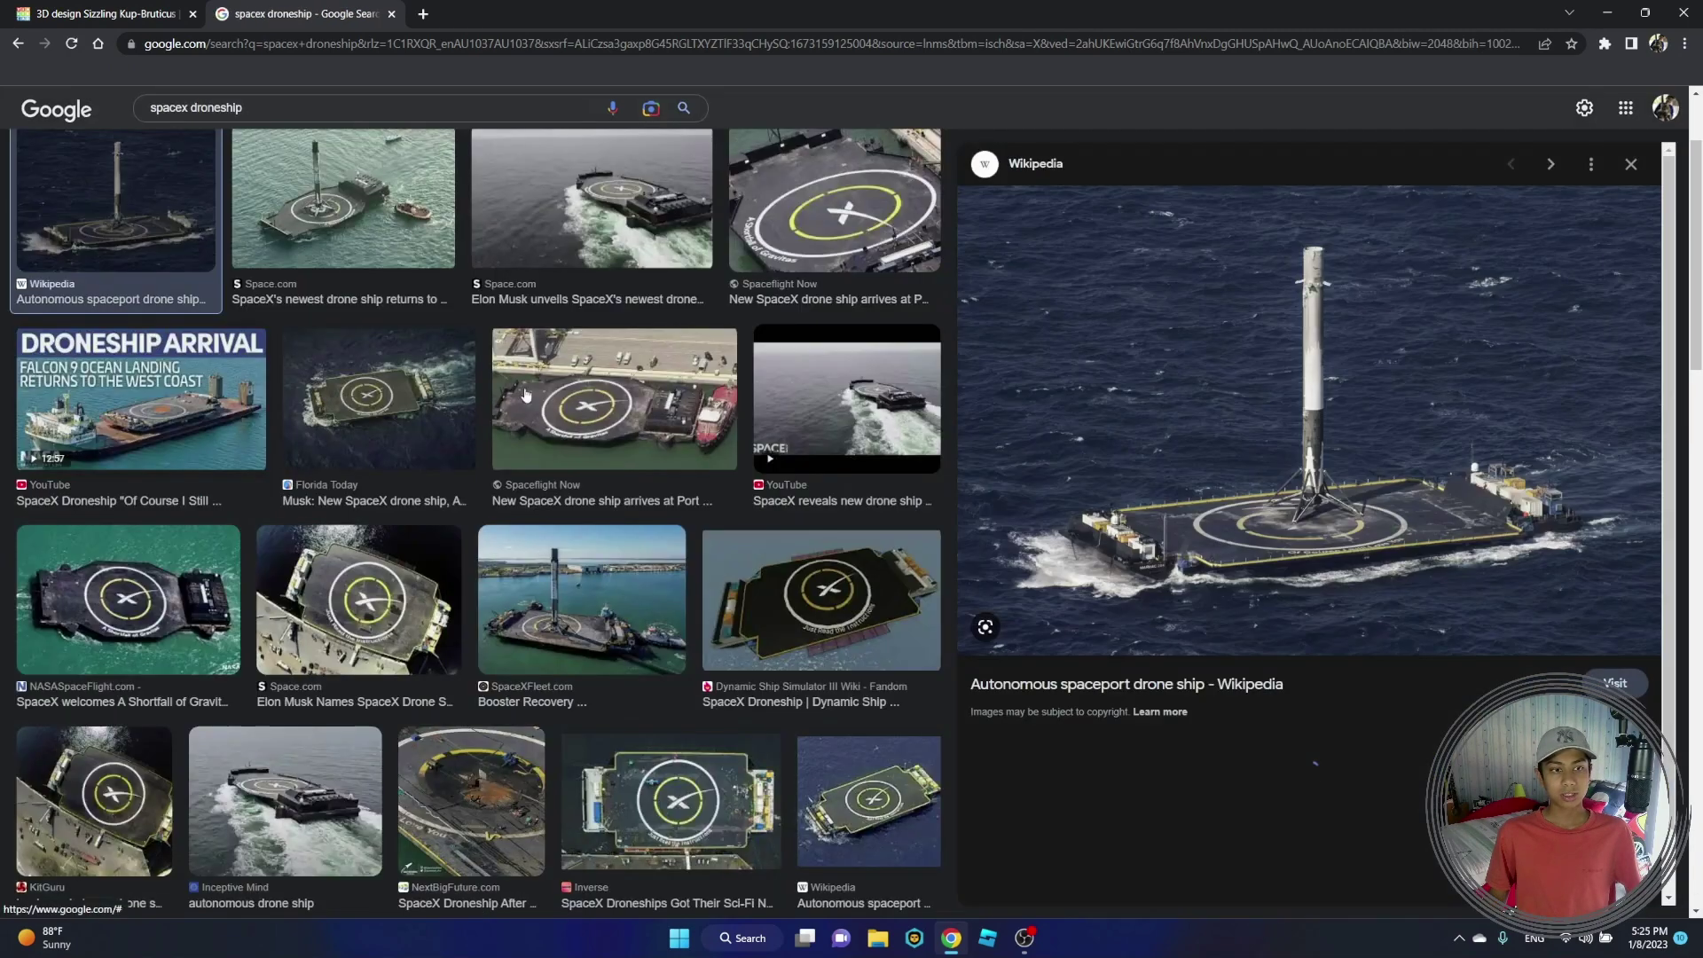
right_click(1397, 464)
click(1493, 617)
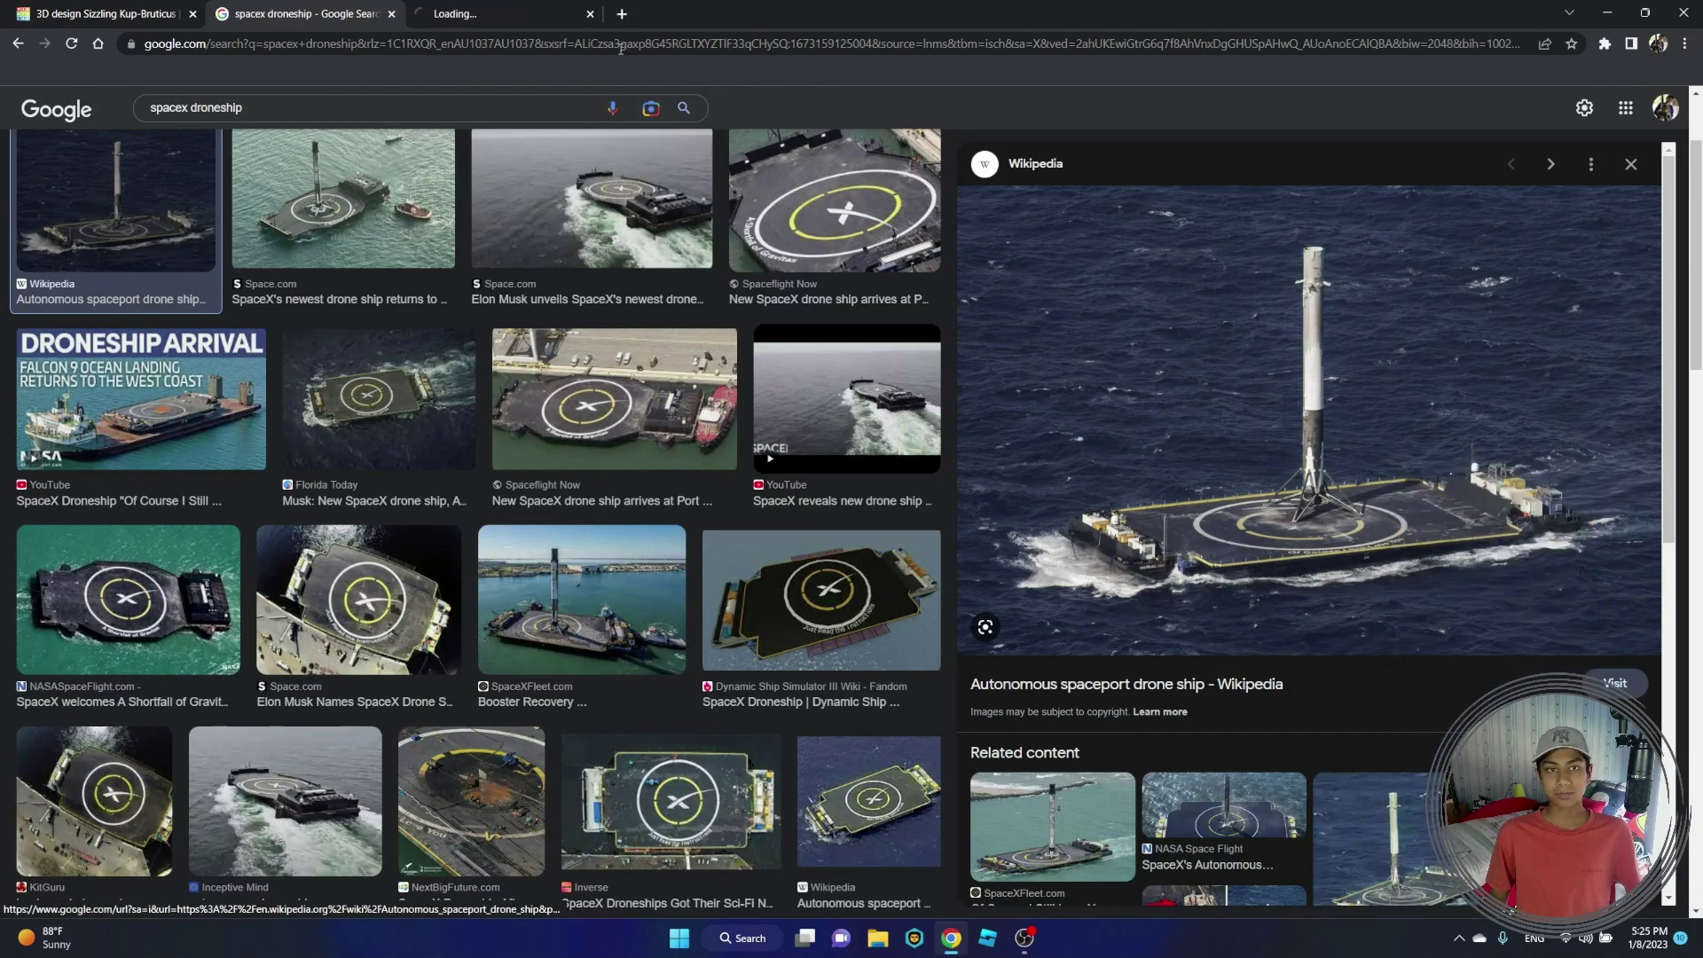
click(391, 13)
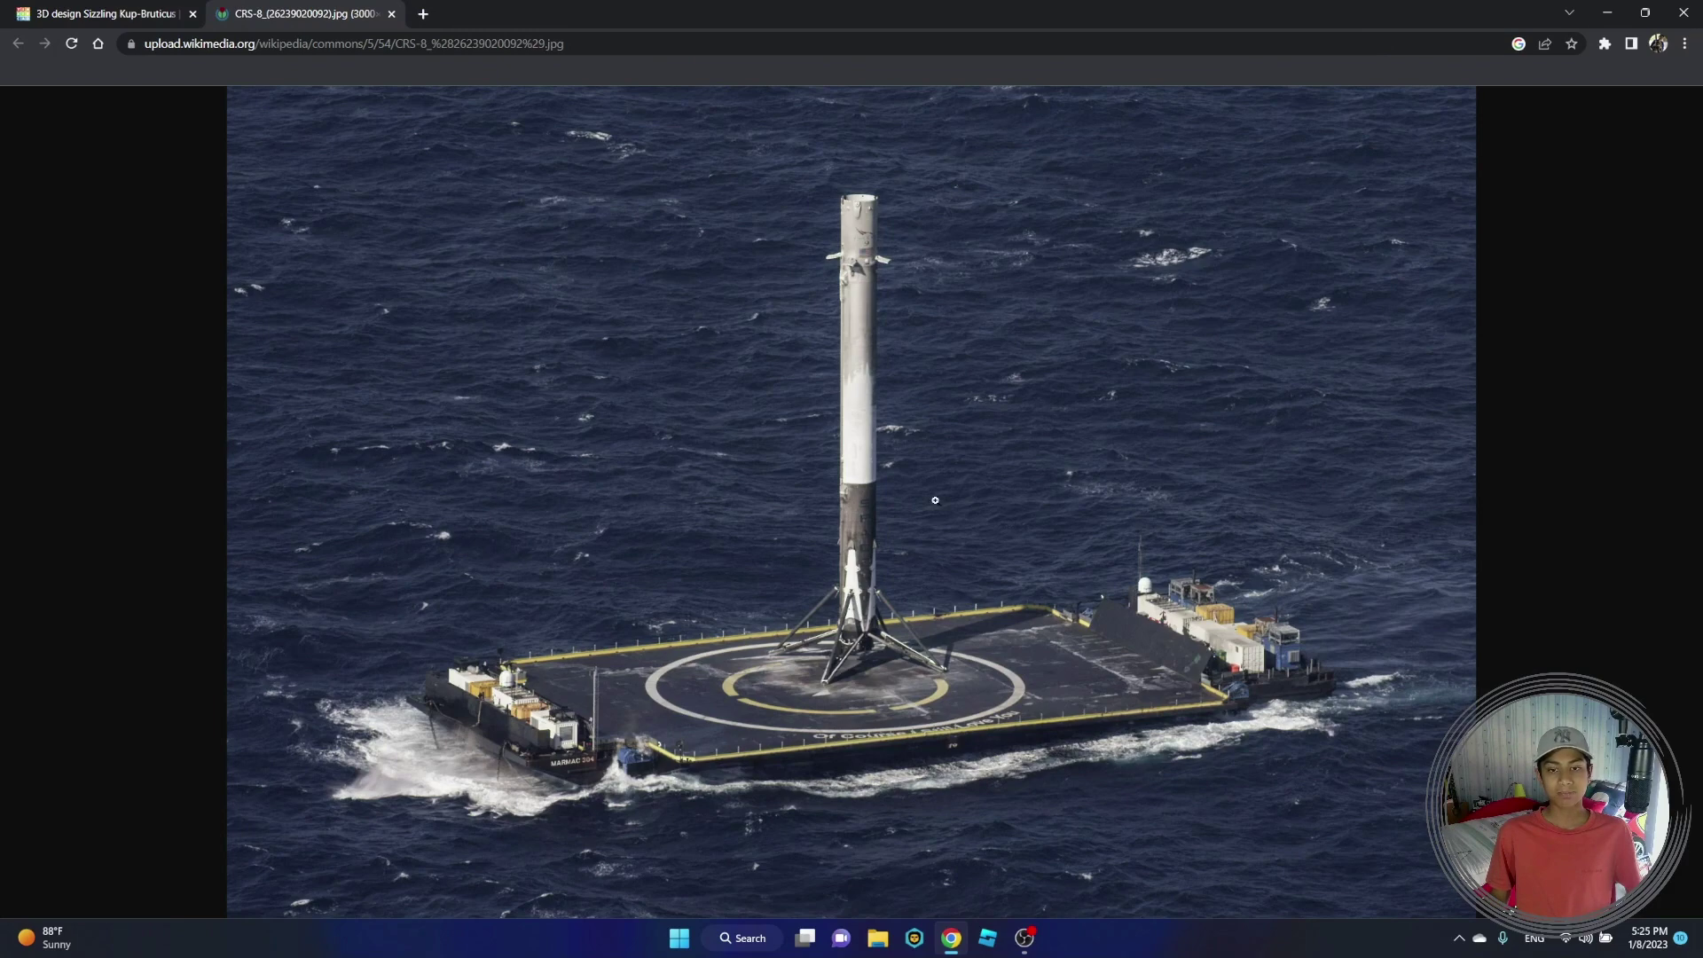
Step: Back in the Tinkercad design, place a solid box near the workplane's centre and flatten it to about 3 mm high
click(99, 13)
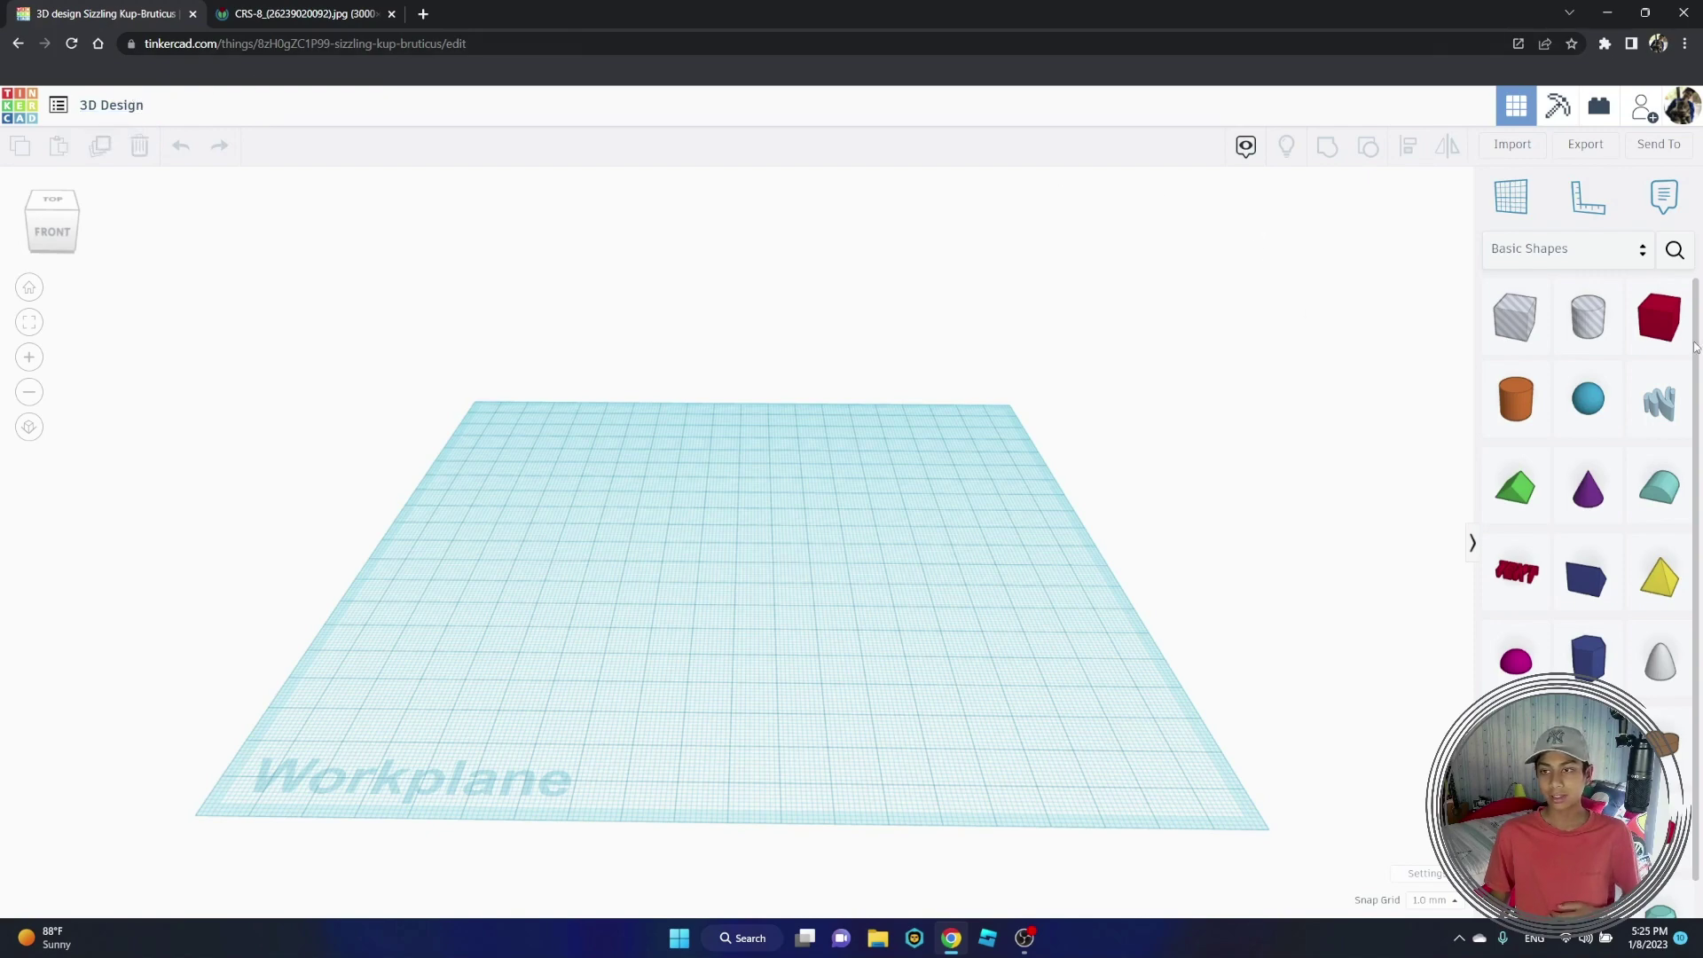
drag(1165, 426, 803, 568)
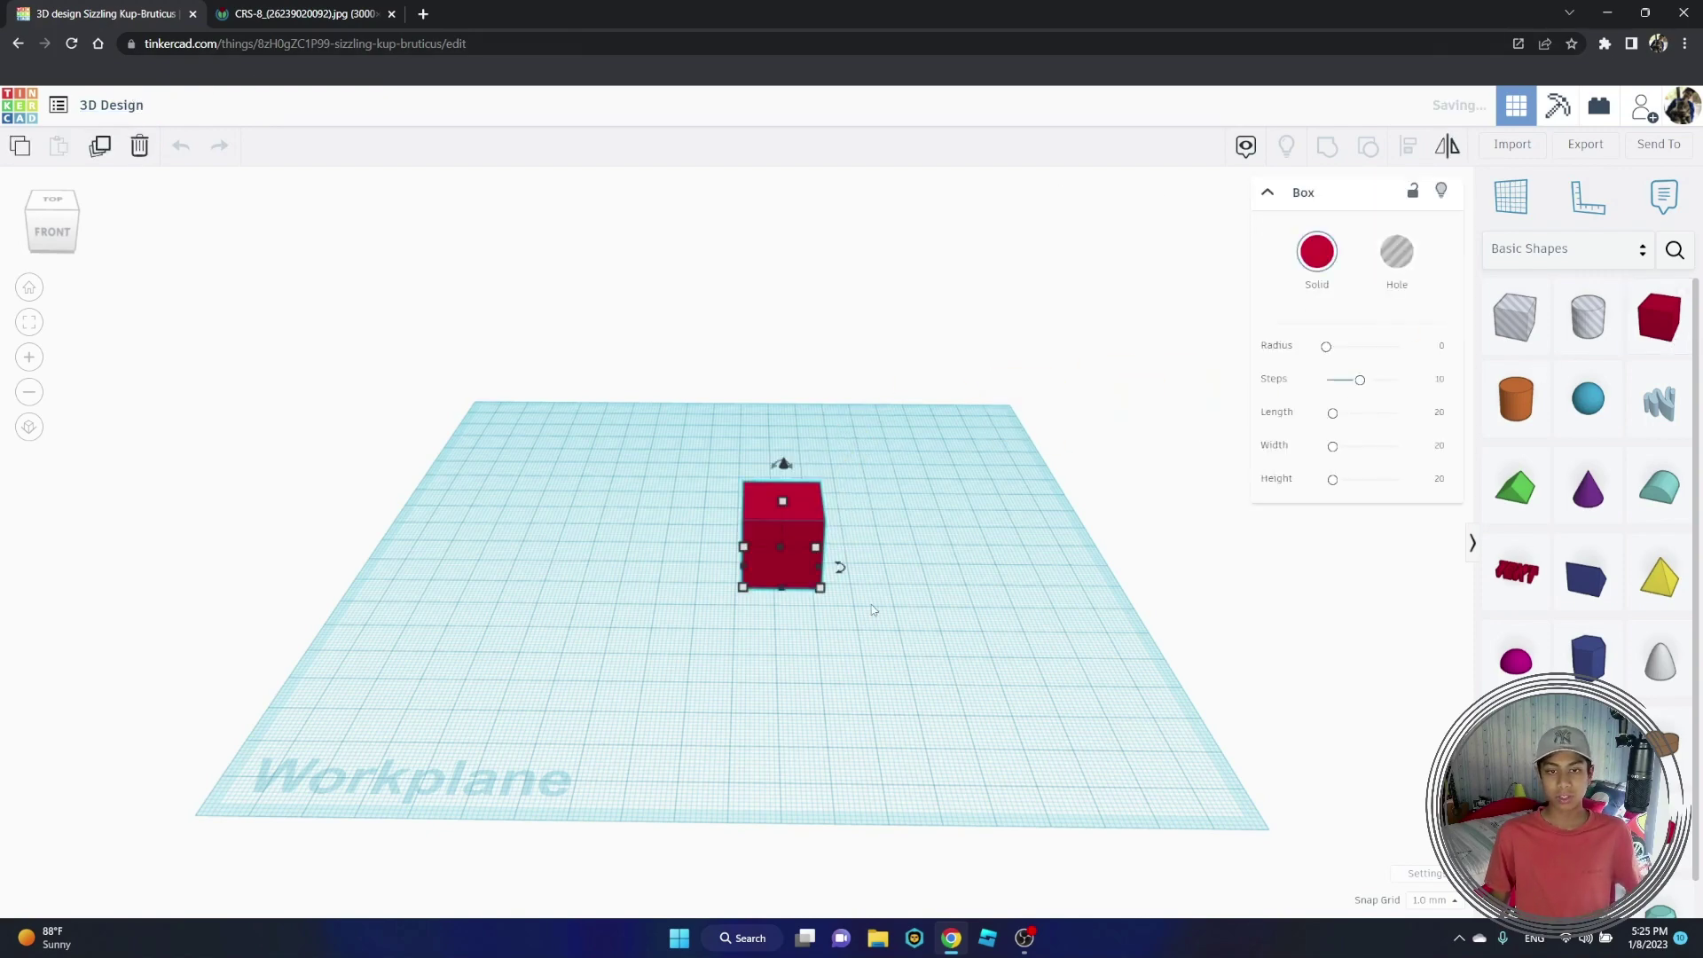
right_drag(852, 603, 760, 520)
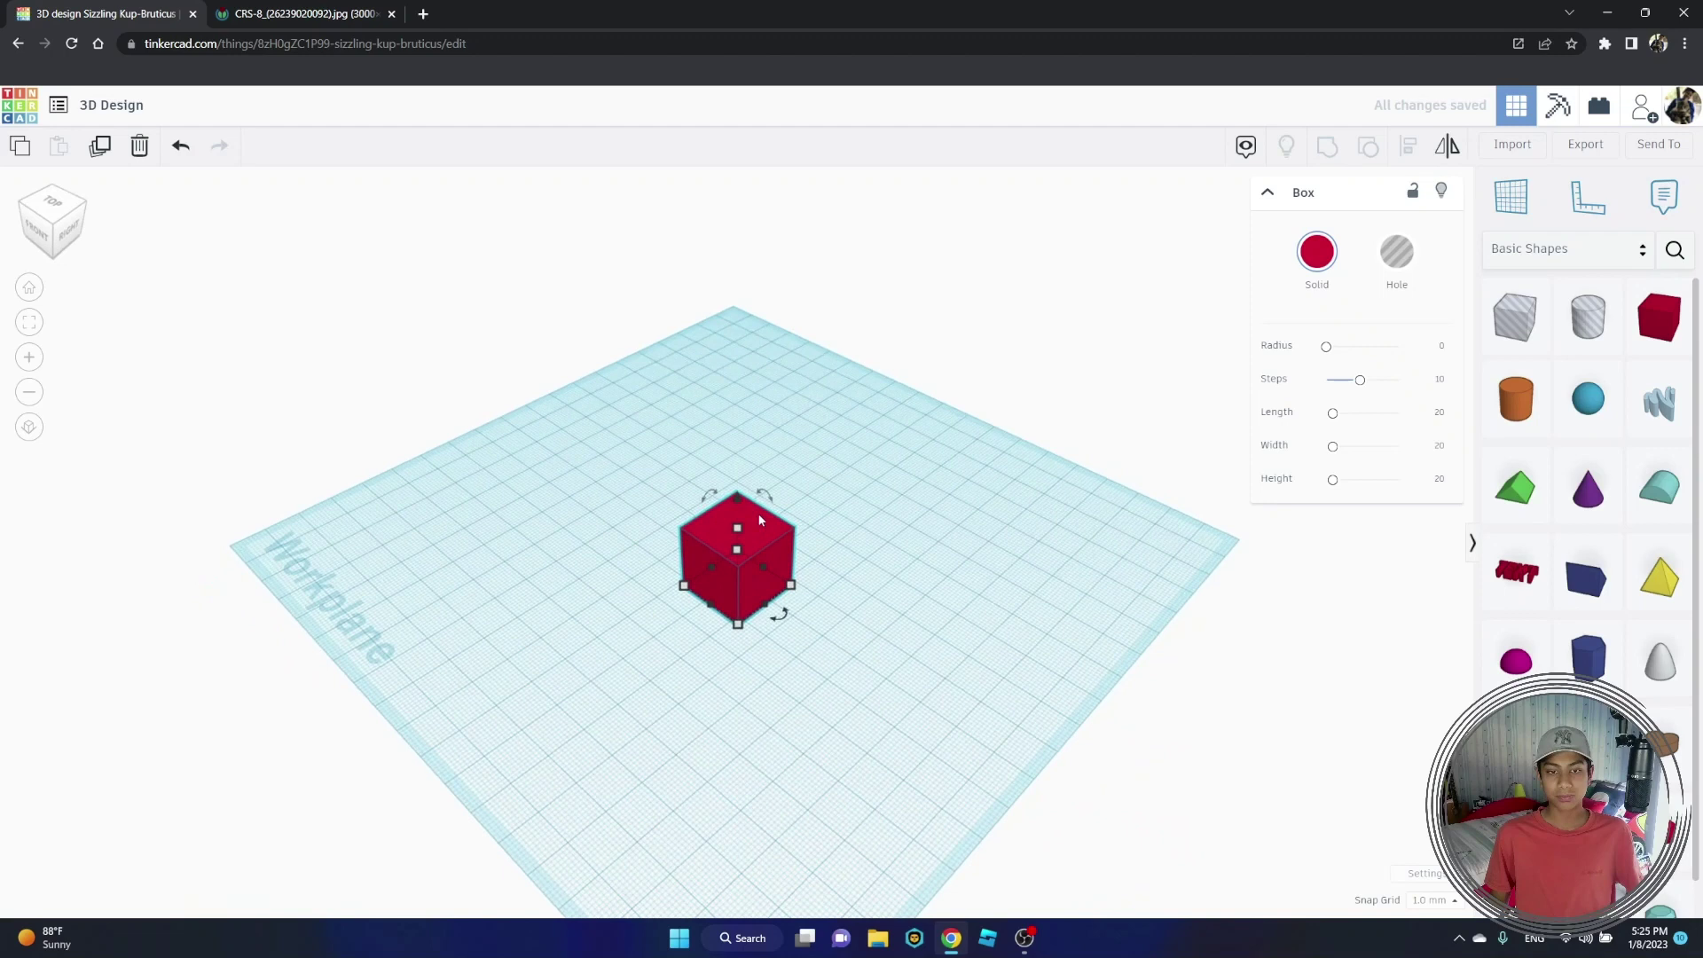
drag(744, 526, 738, 579)
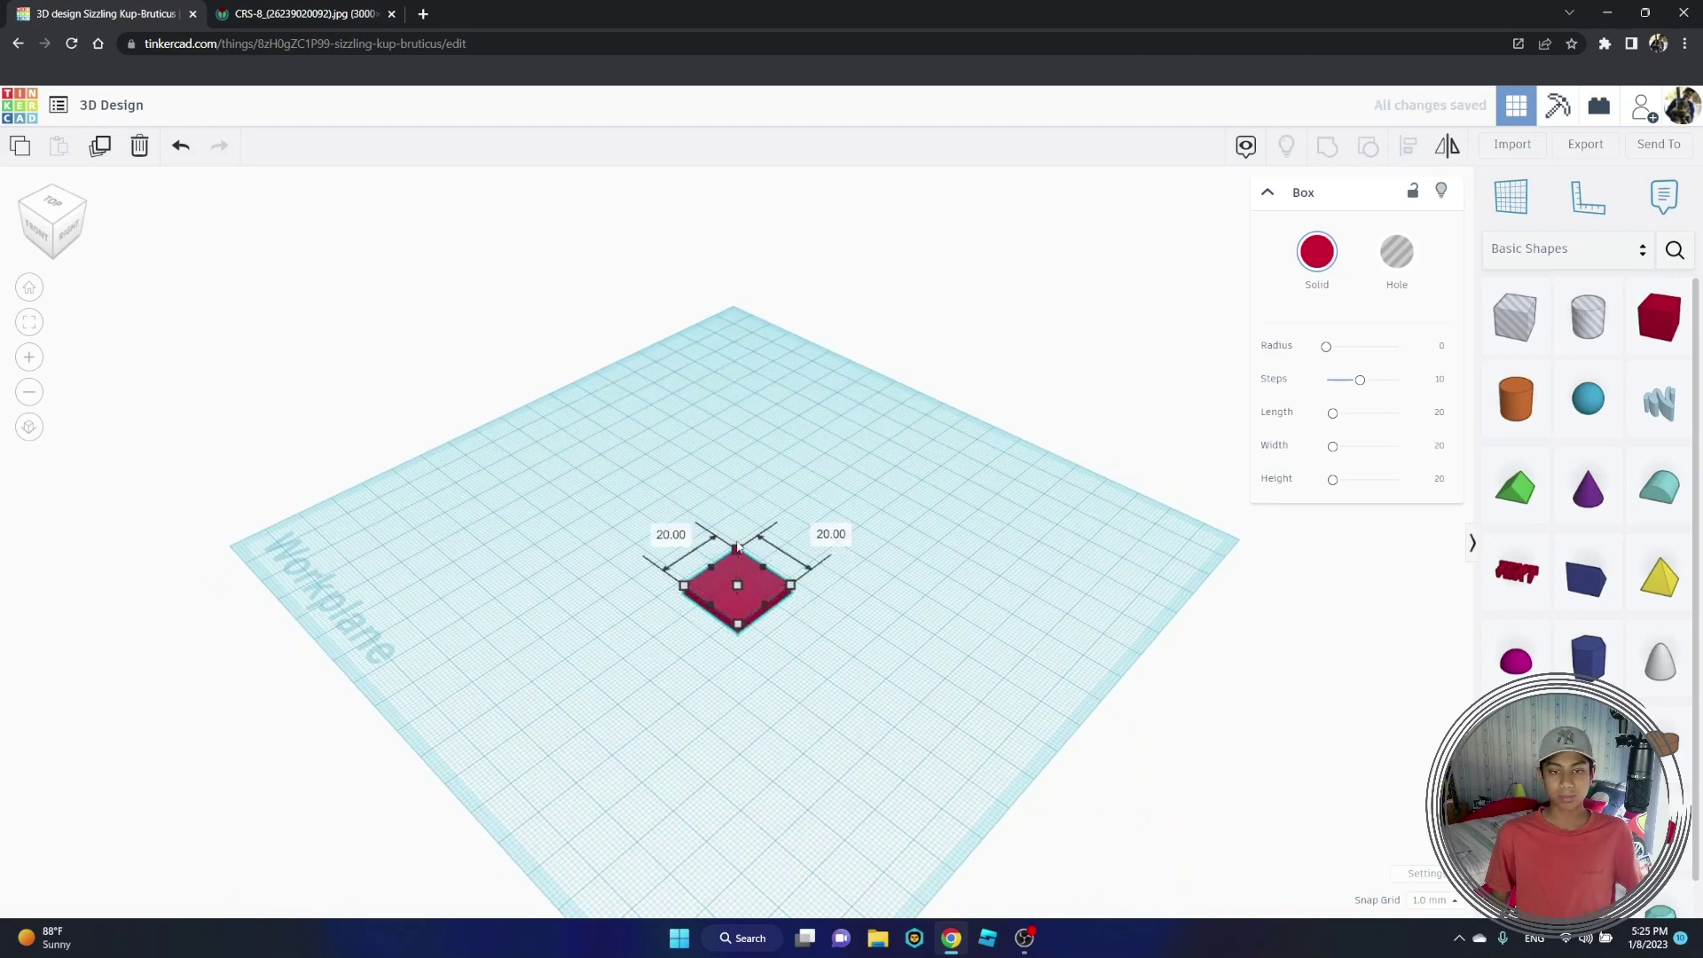
right_drag(773, 570, 853, 576)
scroll(851, 577, up, 3)
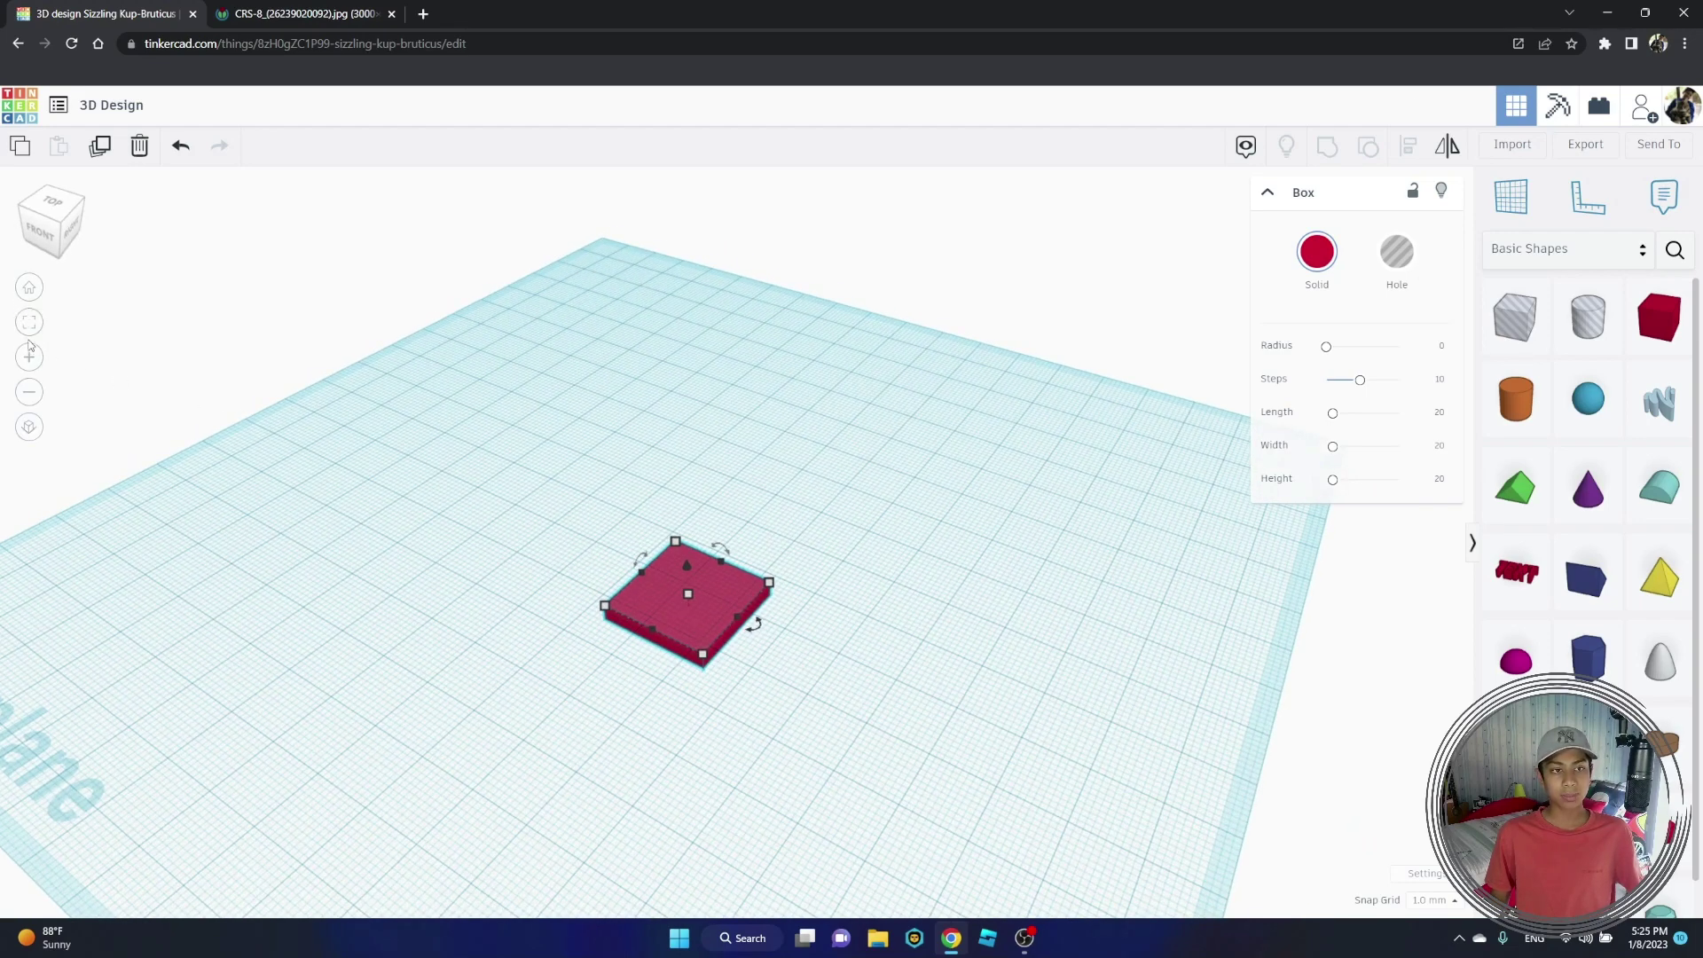
click(30, 325)
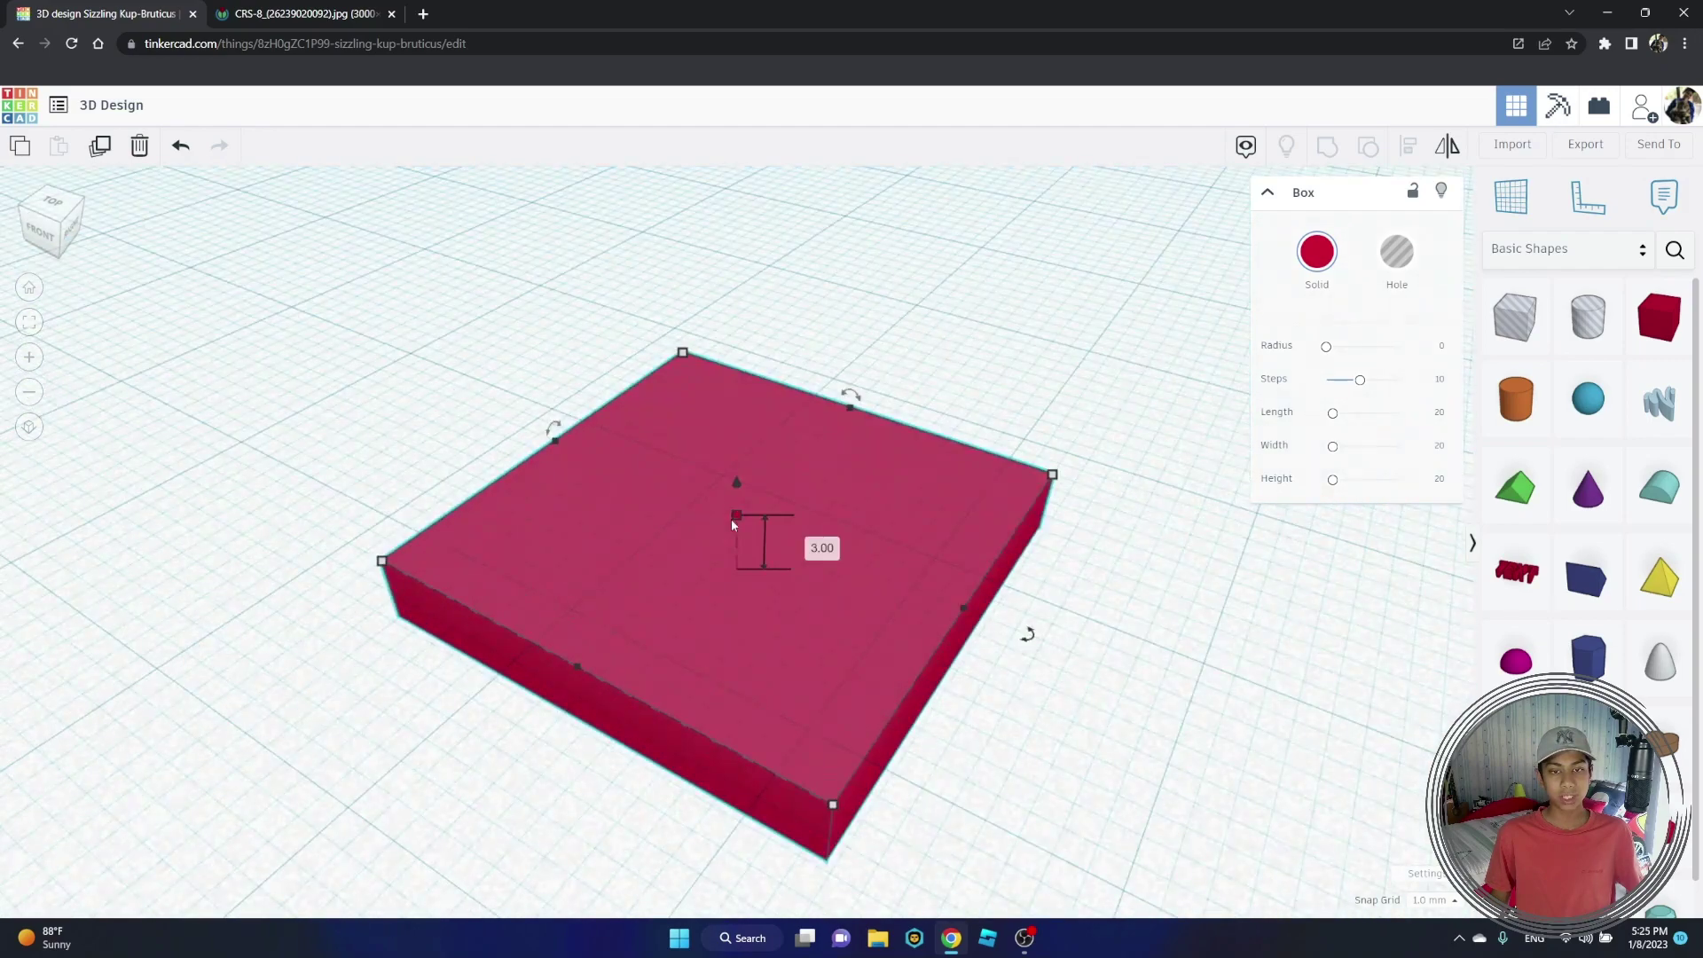
drag(760, 417, 748, 494)
Step: Stretch the flat box in both directions along one axis to about 203 mm so it spans the workplane
scroll(714, 504, down, 10)
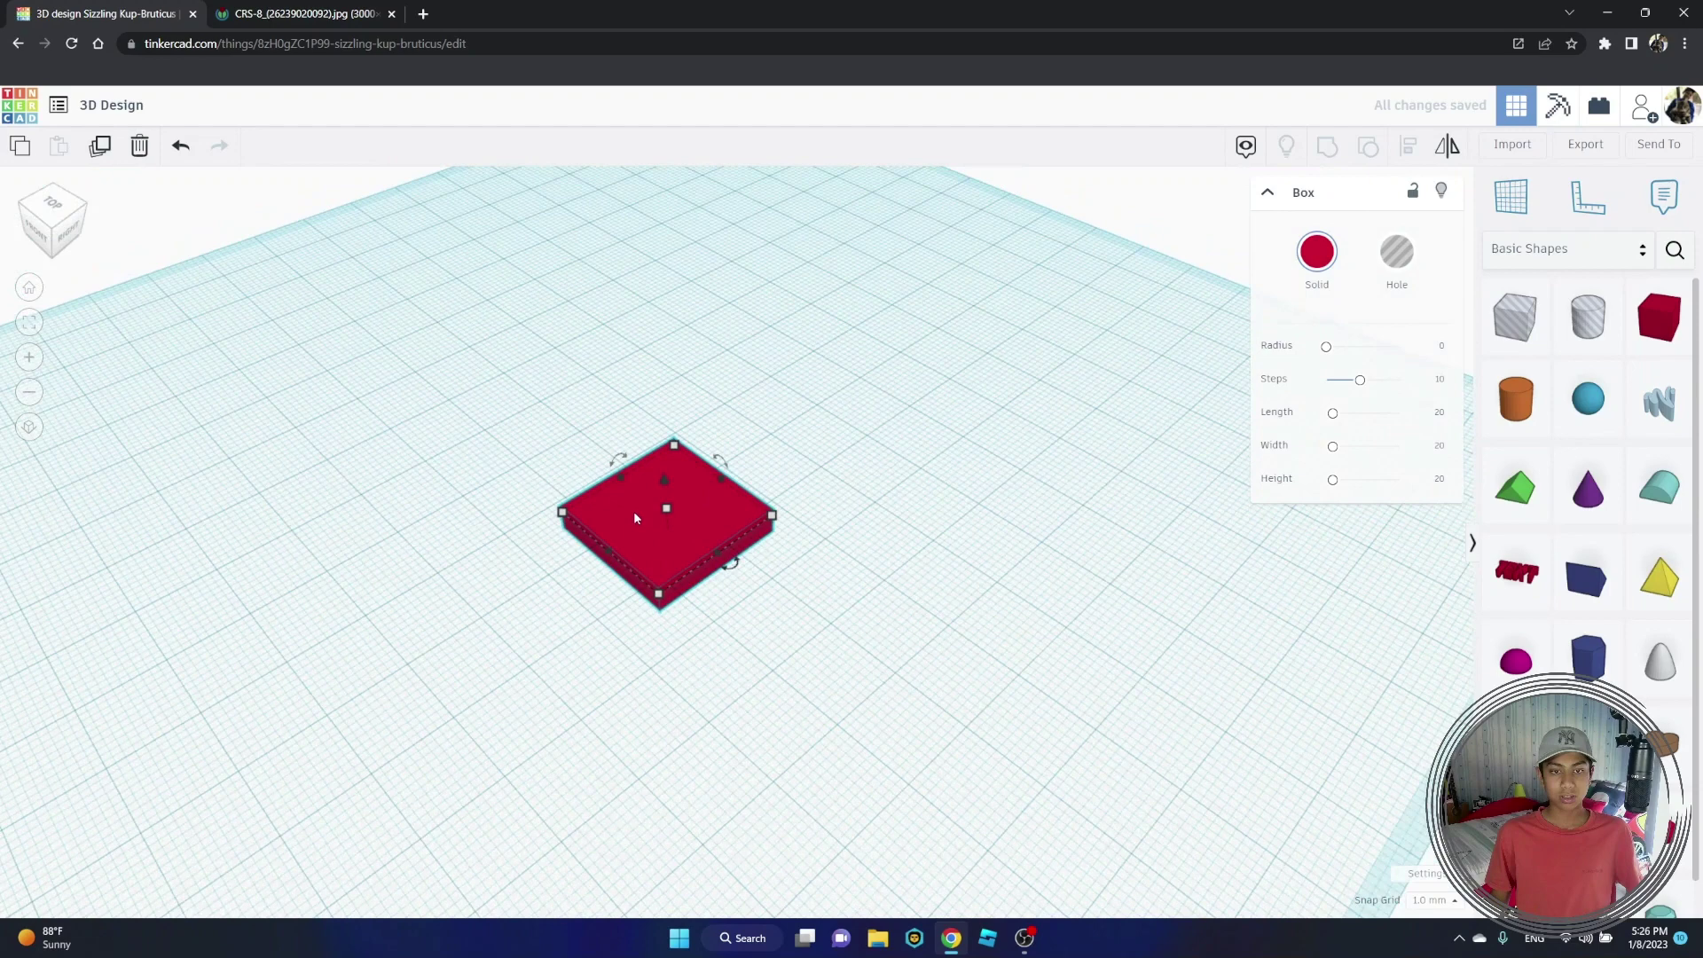
right_drag(621, 518, 381, 521)
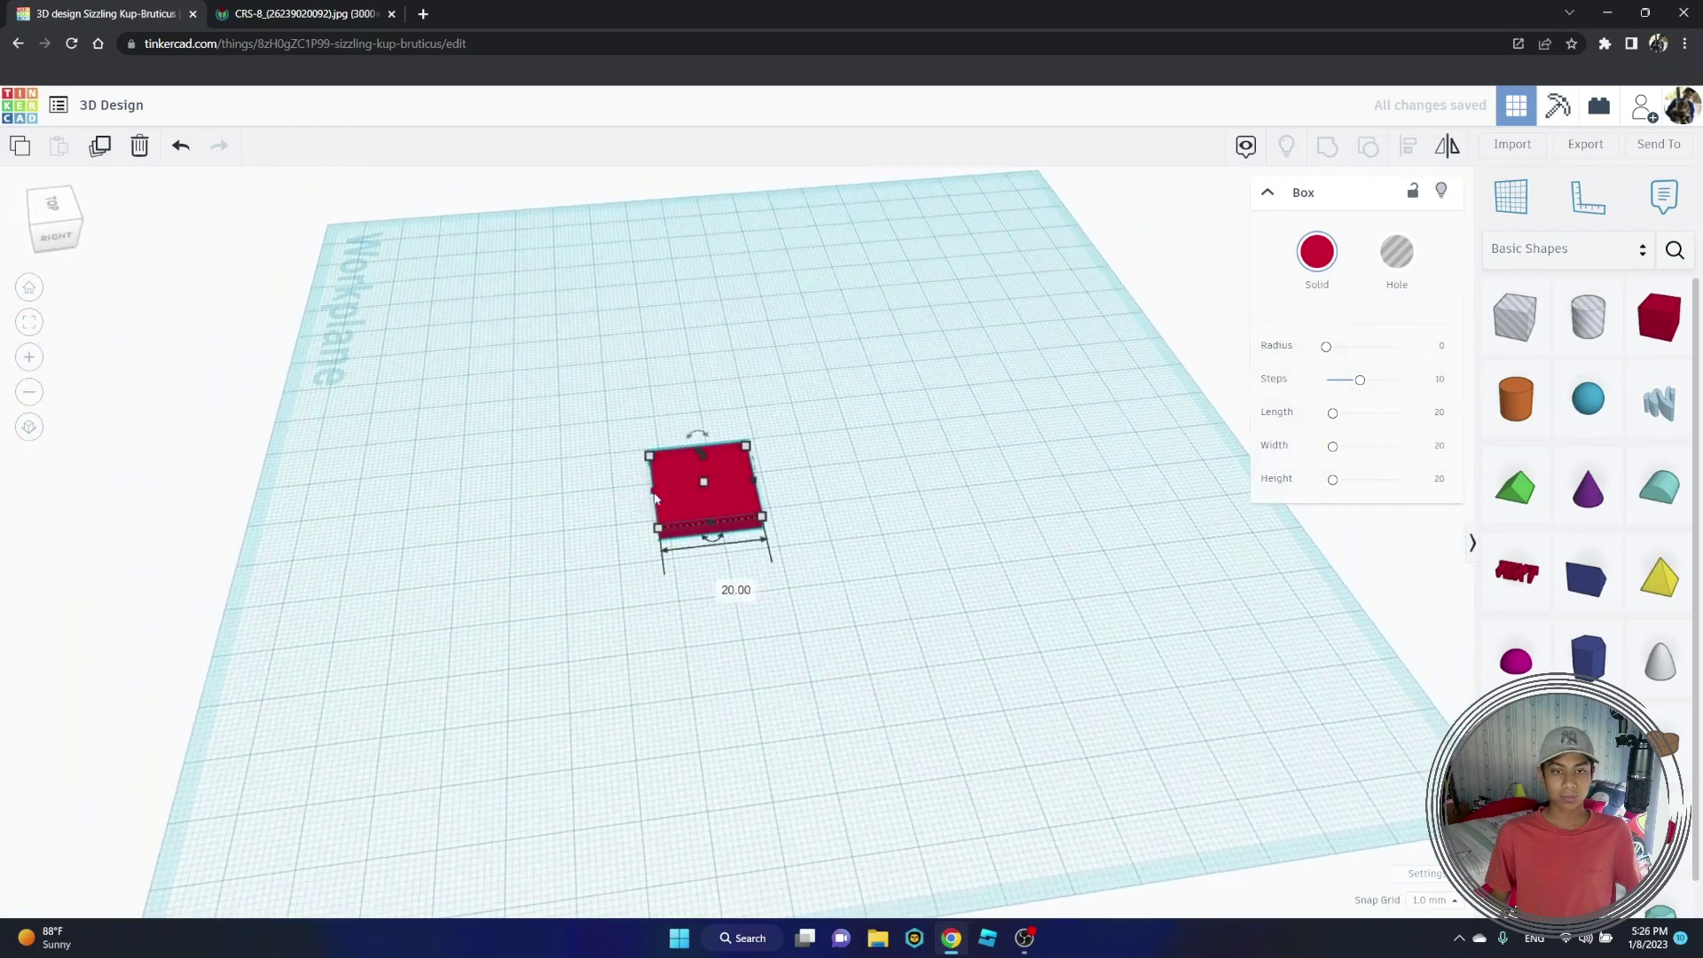
drag(654, 498, 245, 498)
drag(750, 491, 1193, 487)
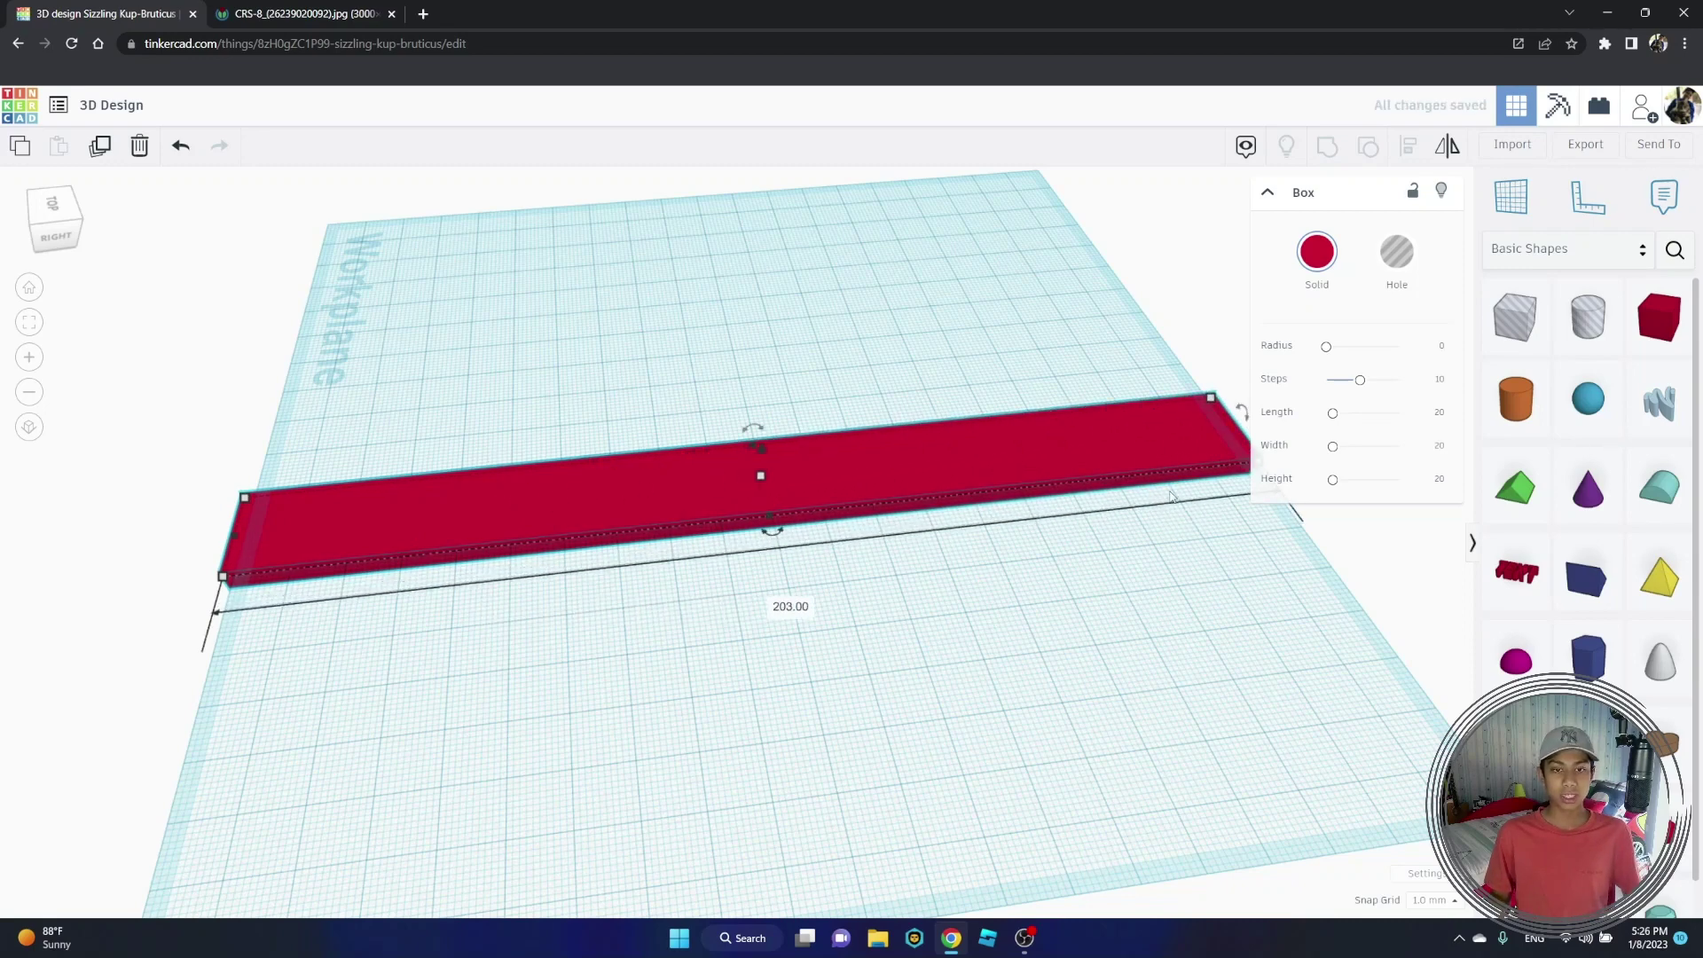
right_drag(1043, 590, 1192, 556)
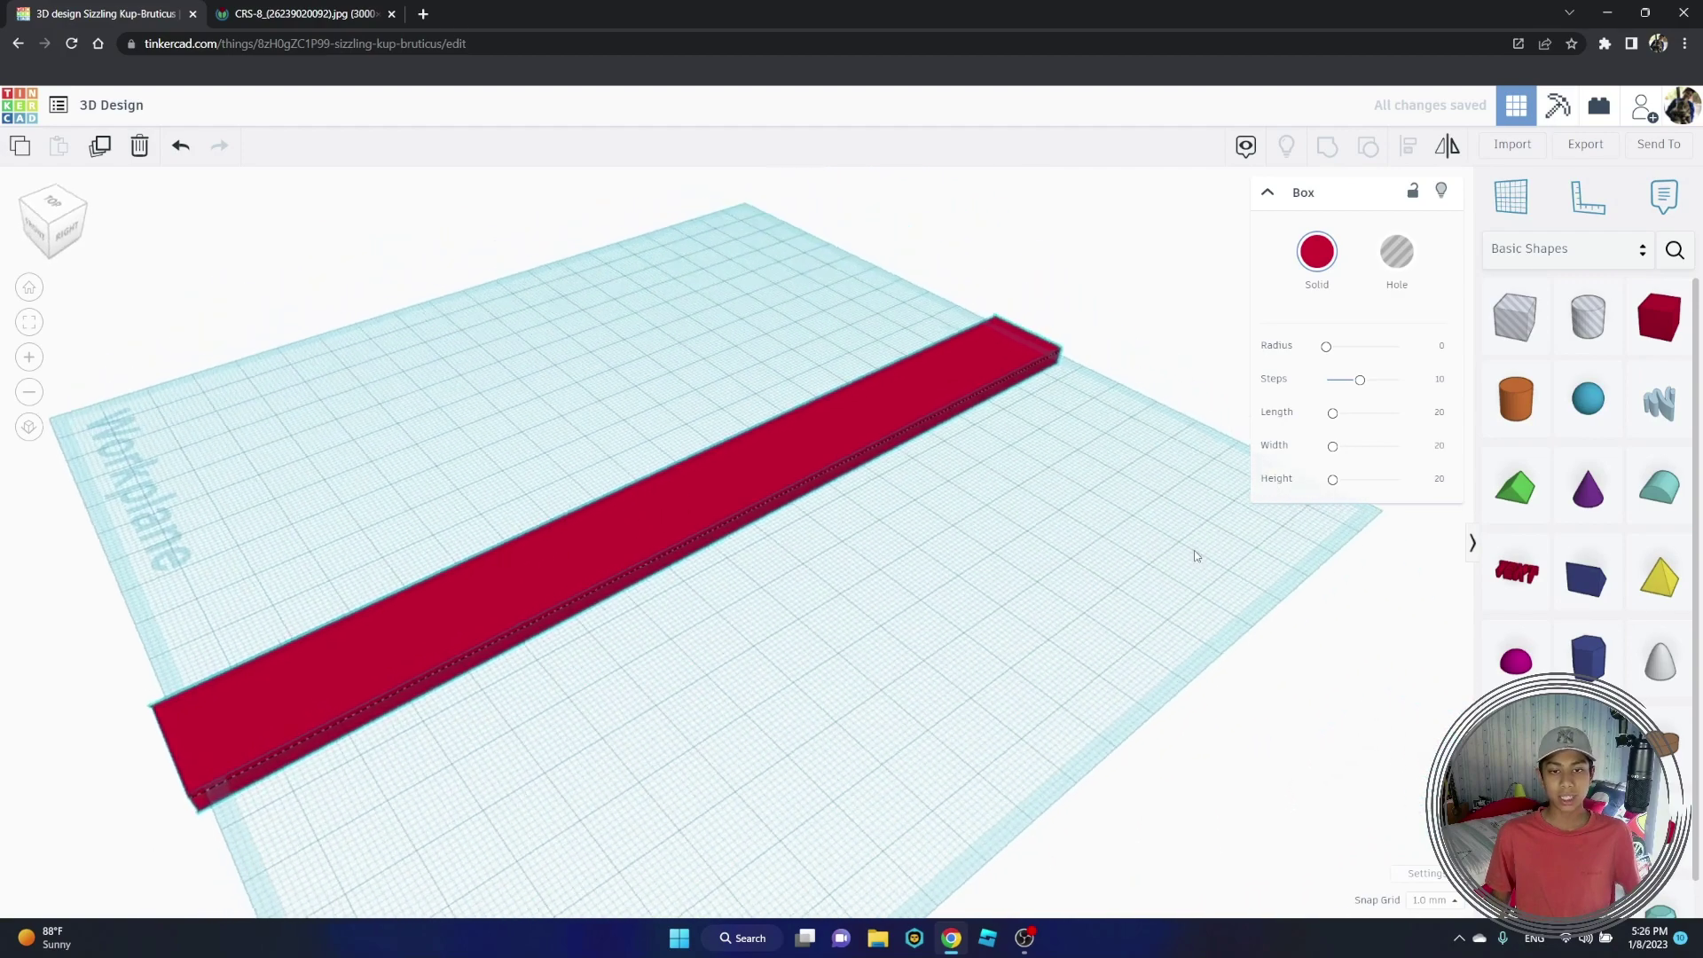
scroll(1190, 555, down, 2)
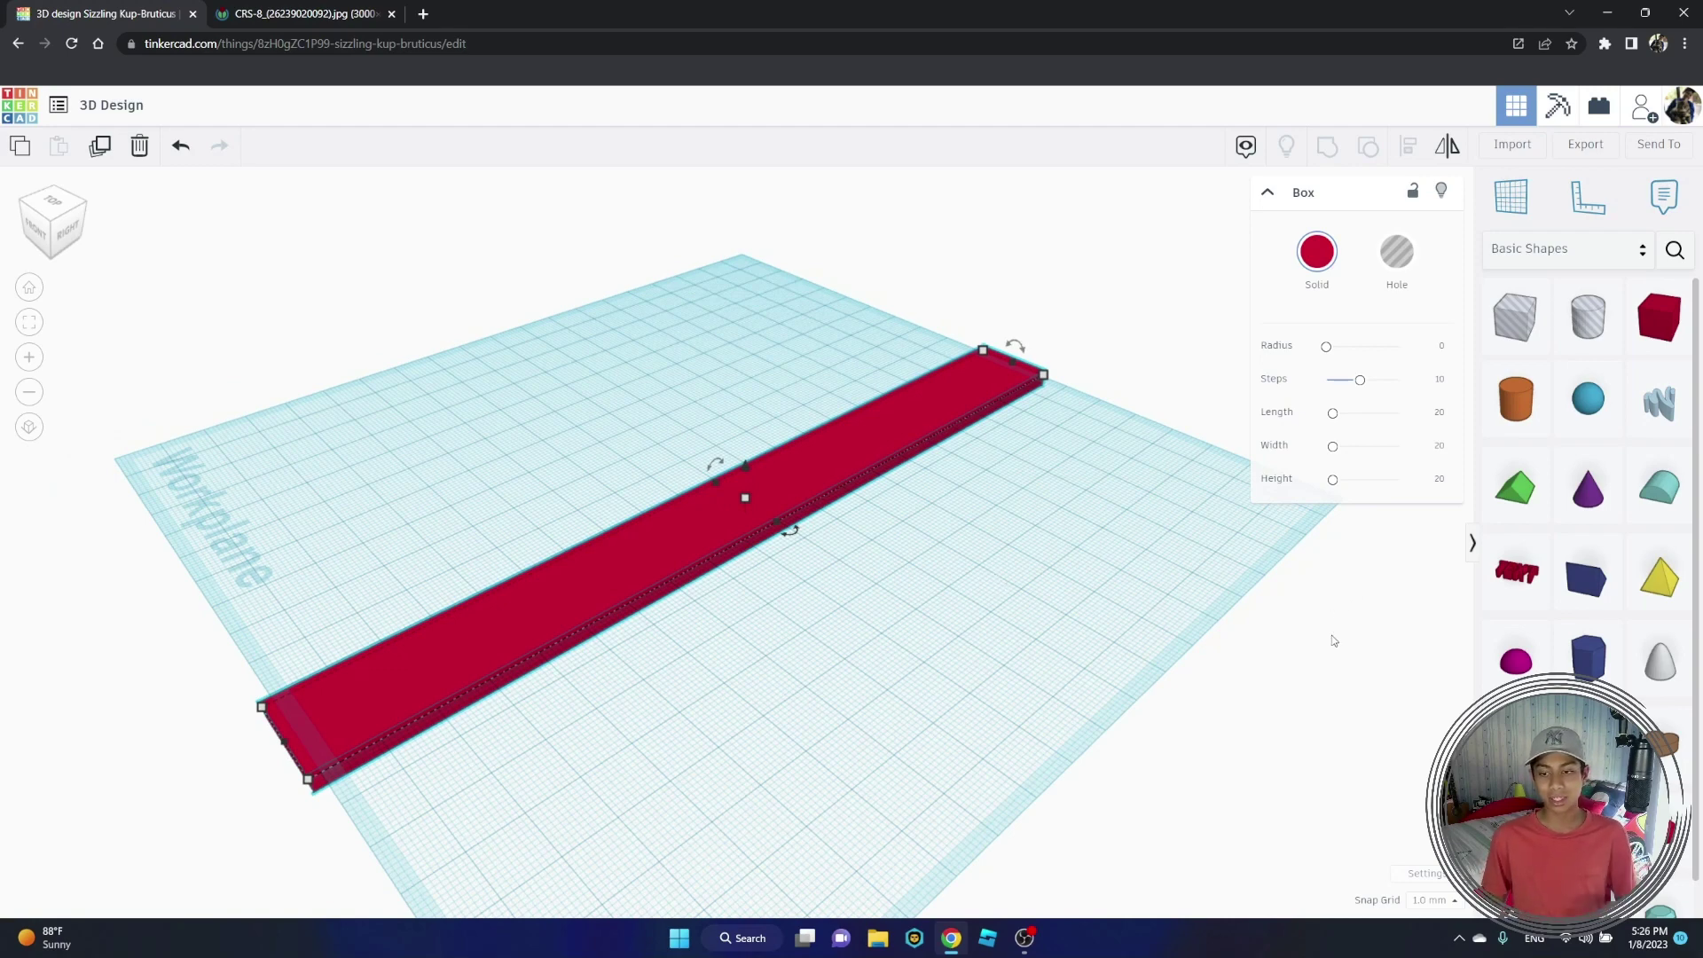
Step: Check the workplane's width and length in the workspace settings and leave them without saving changes
click(1418, 875)
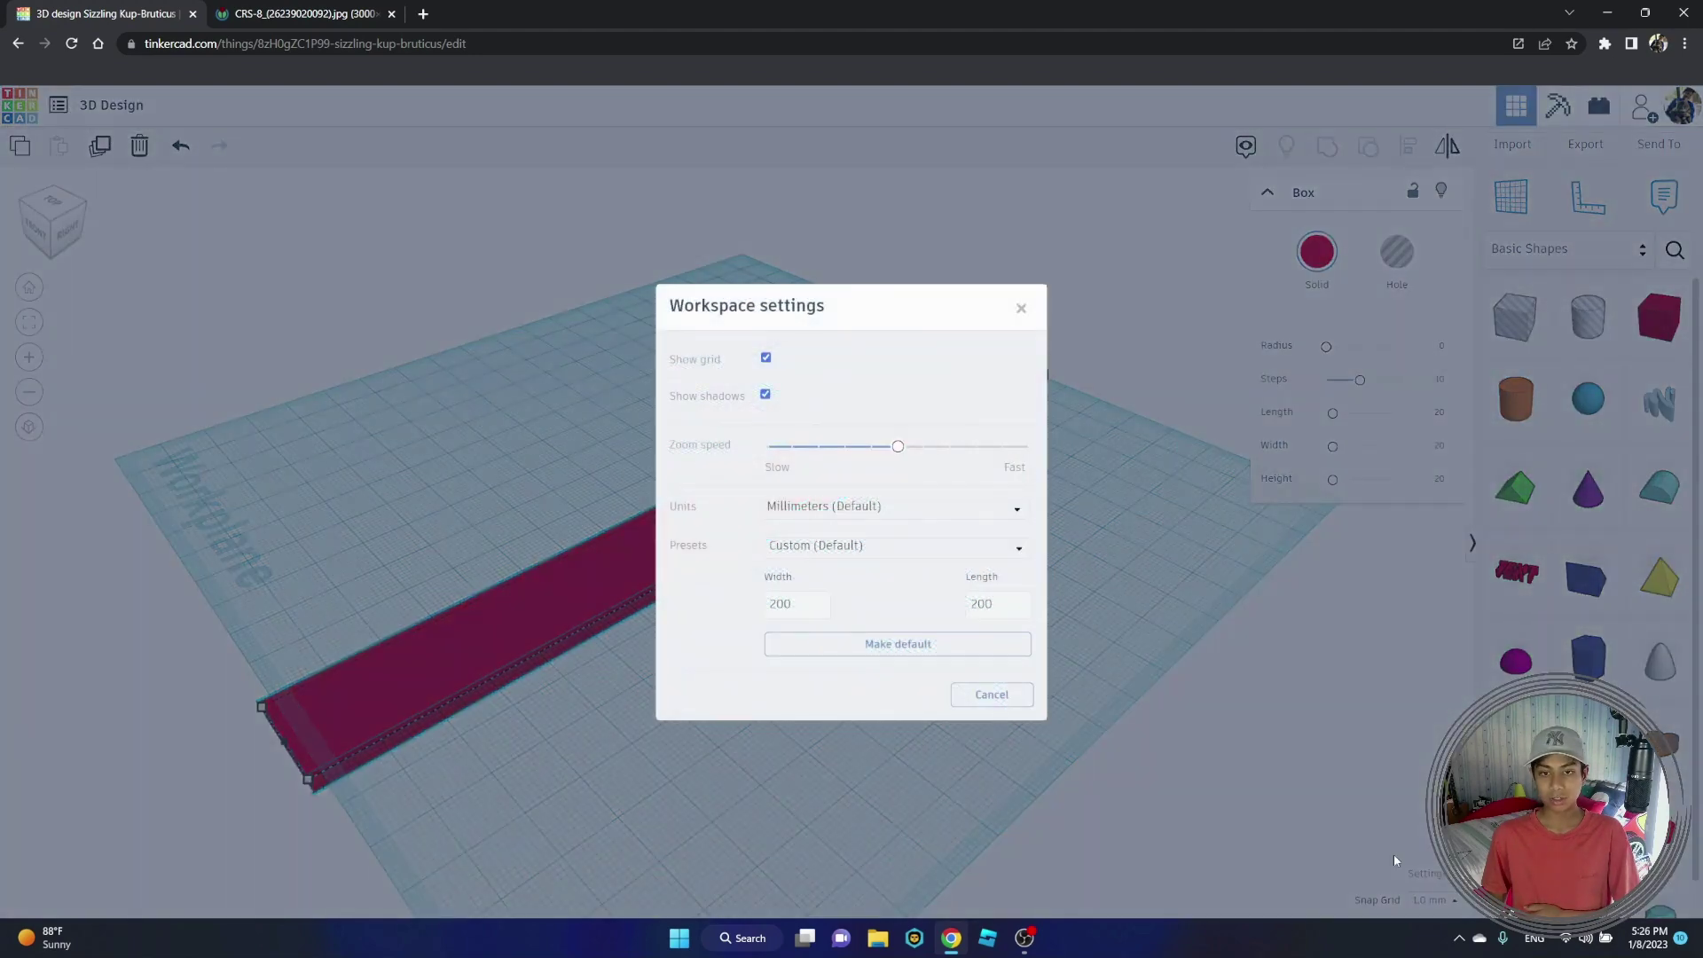
click(788, 611)
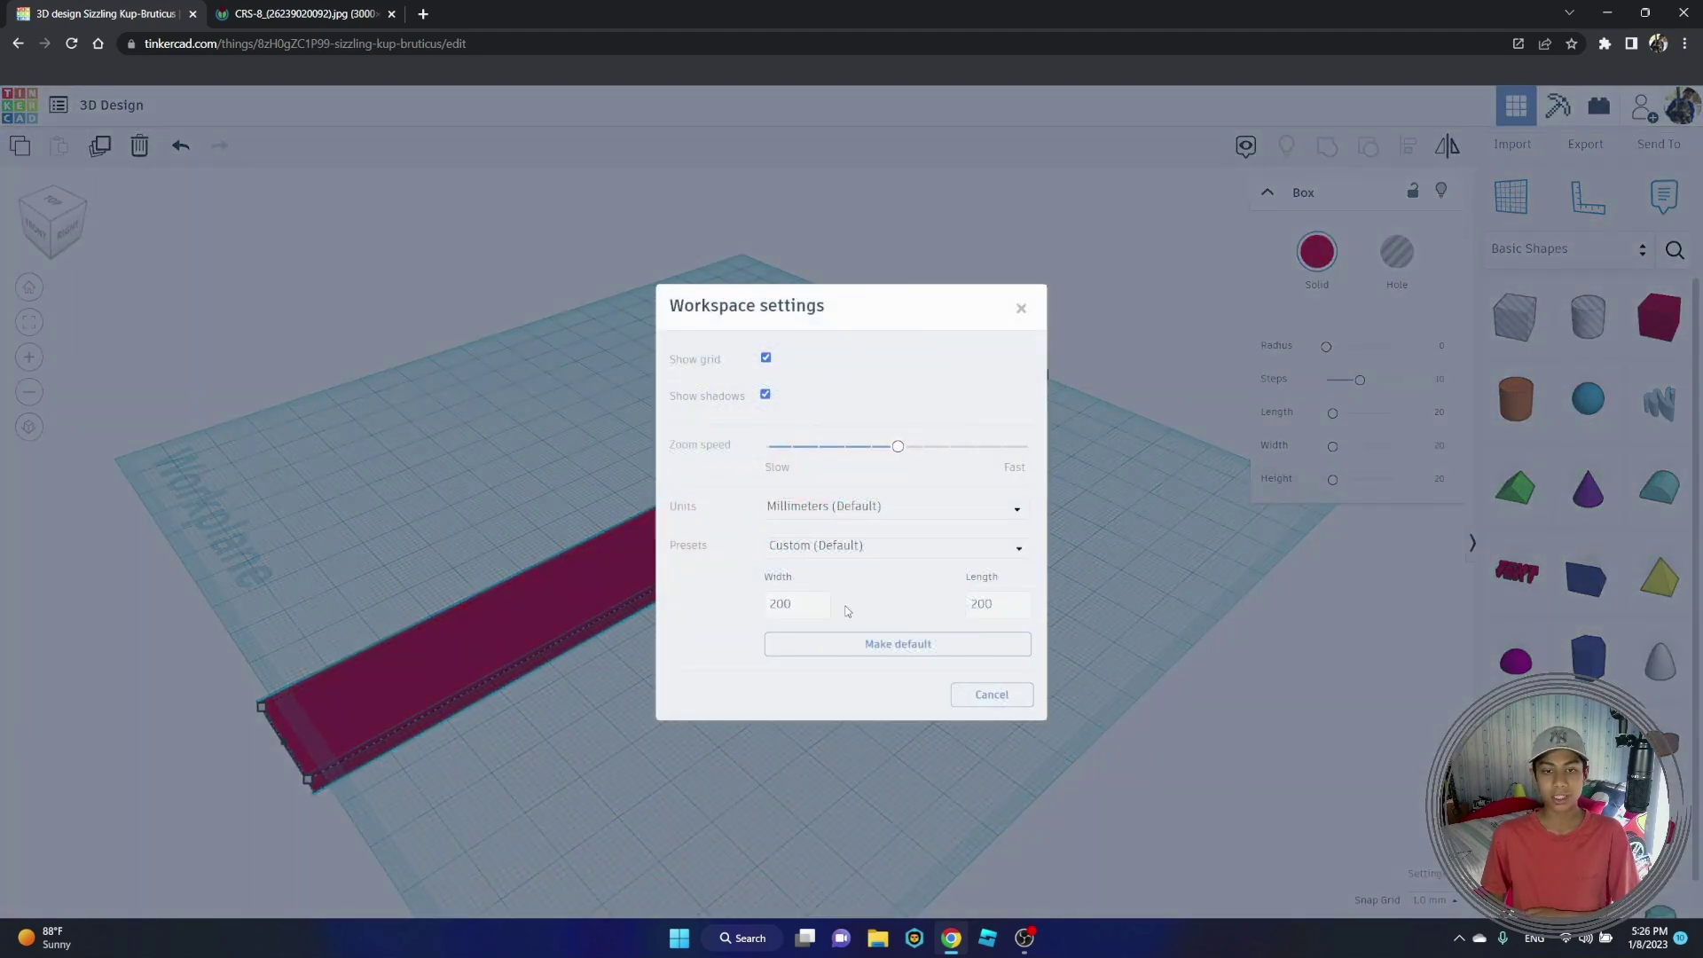
click(991, 606)
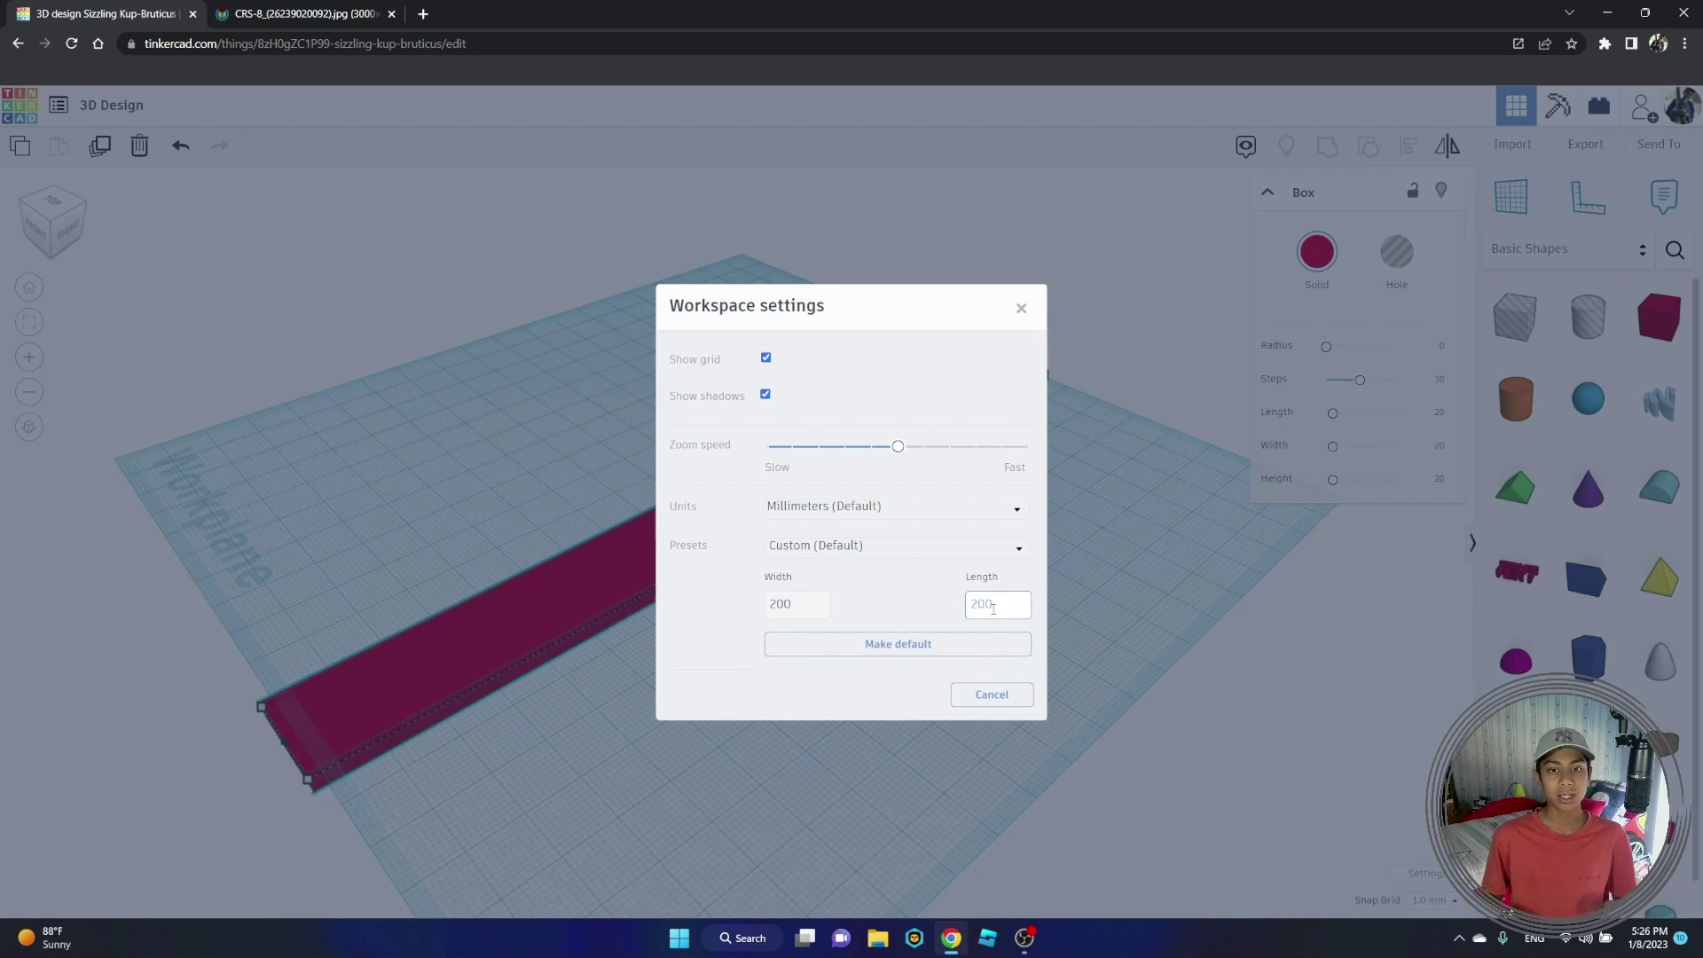
click(992, 694)
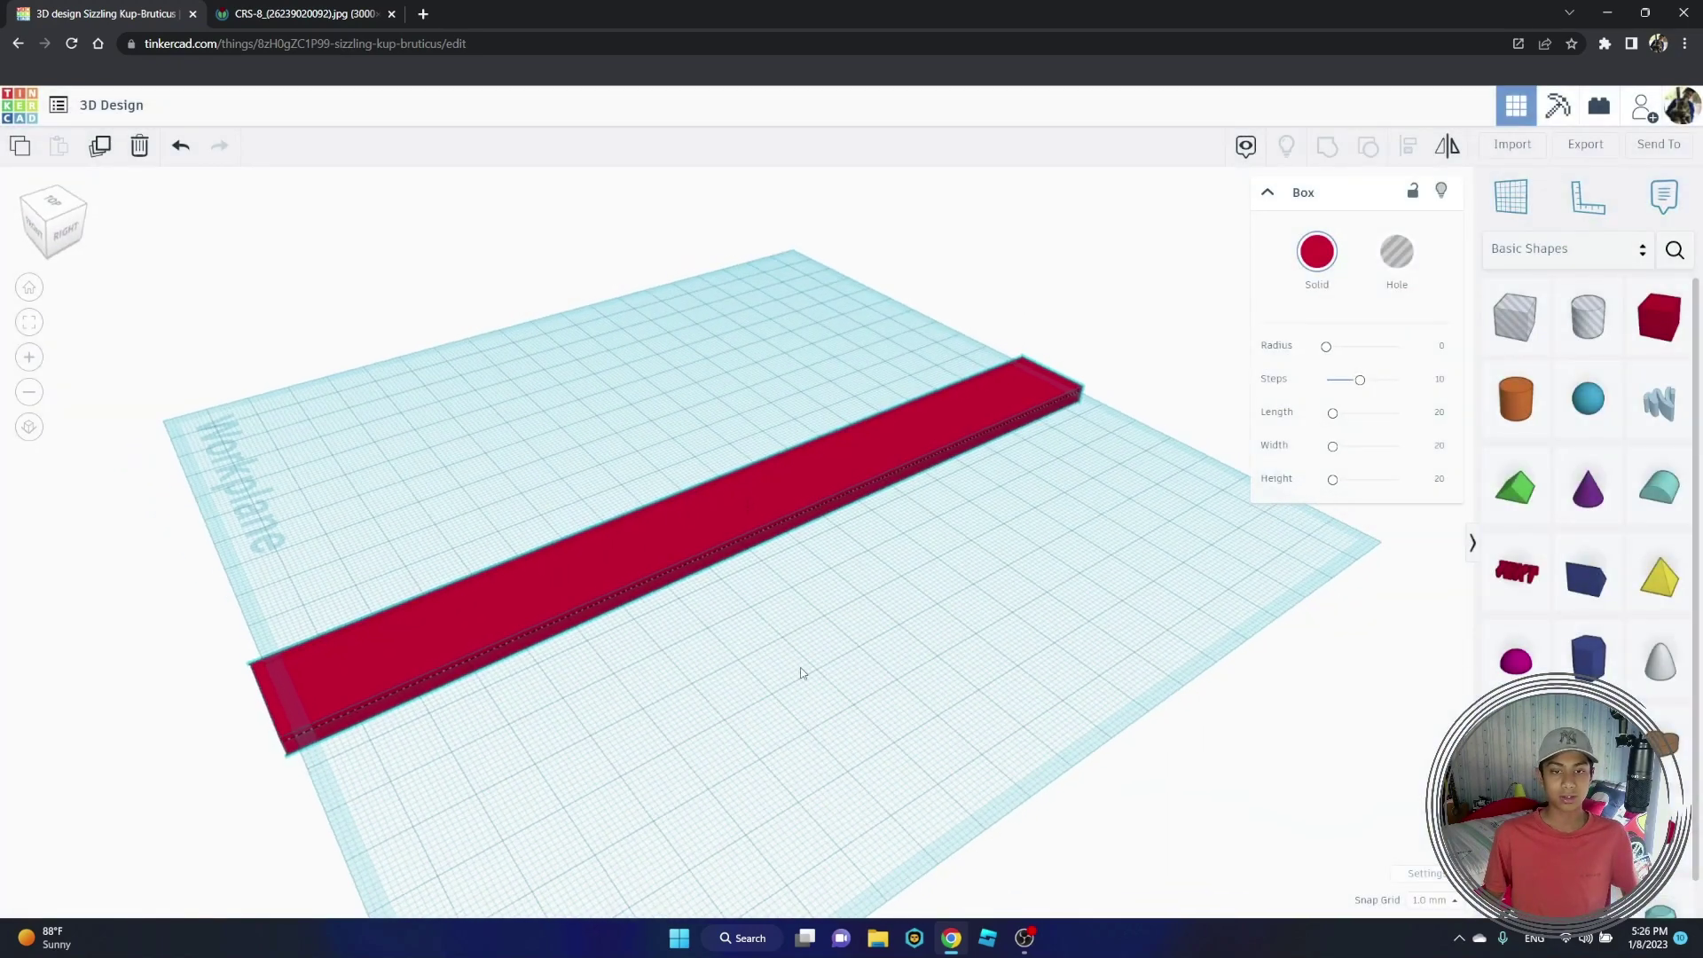
Step: Widen the long flat box to both sides so it covers the entire workplane
right_drag(801, 673, 950, 676)
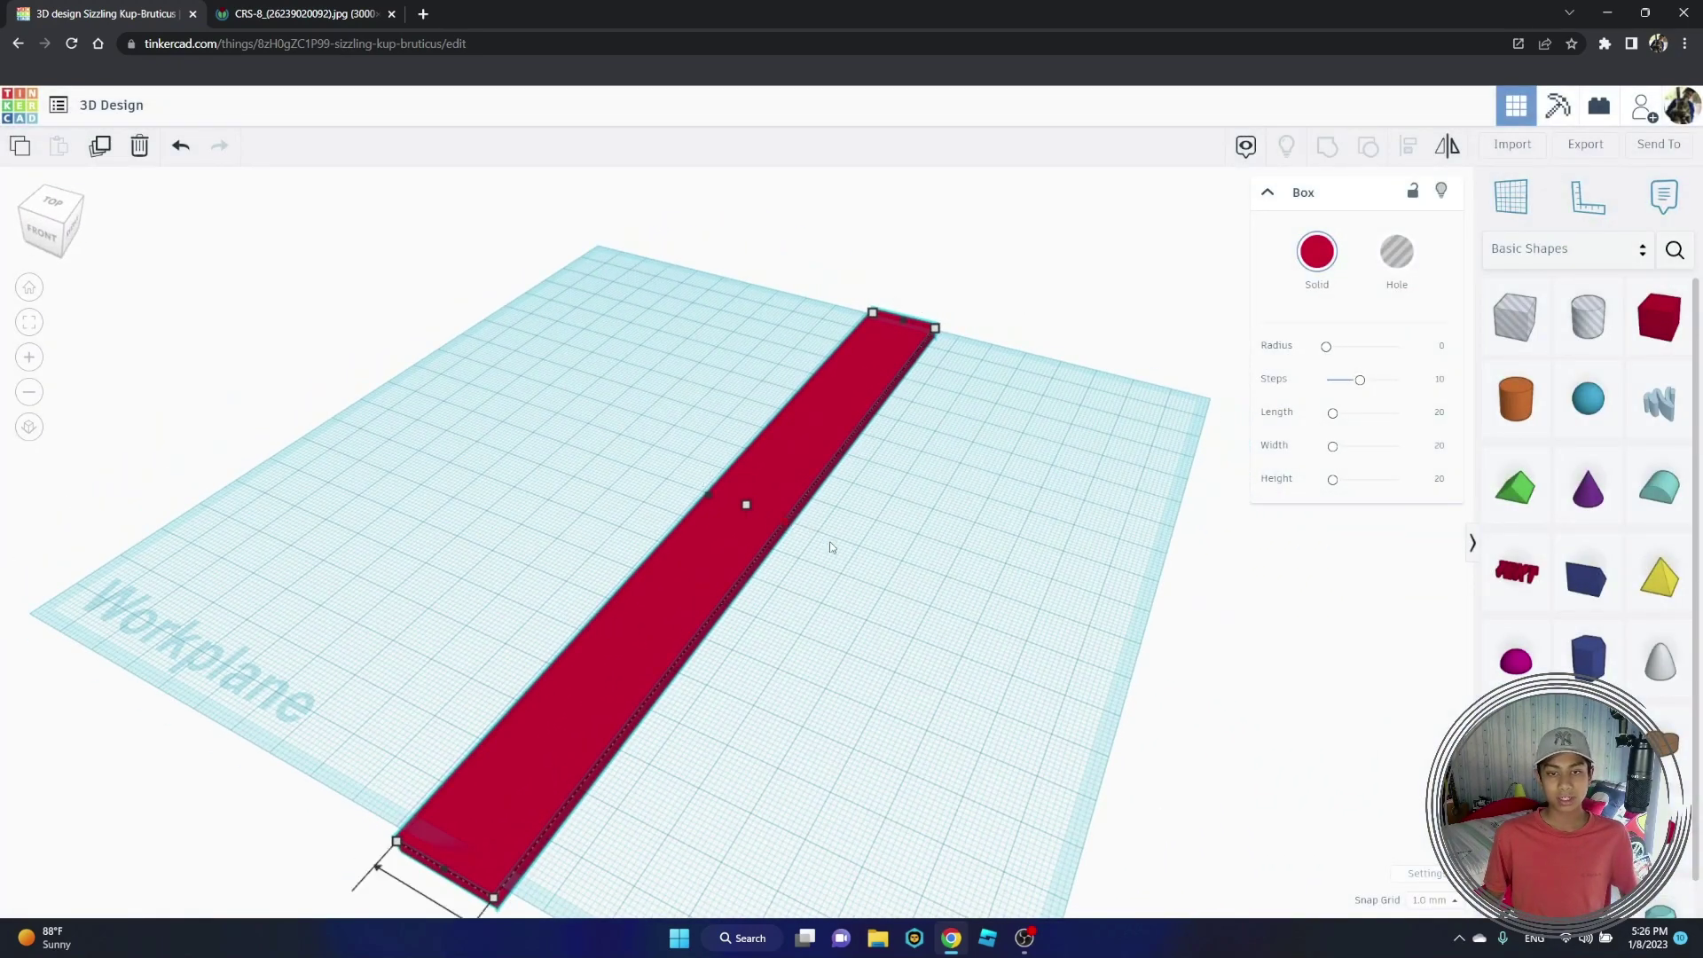
drag(786, 517, 1072, 669)
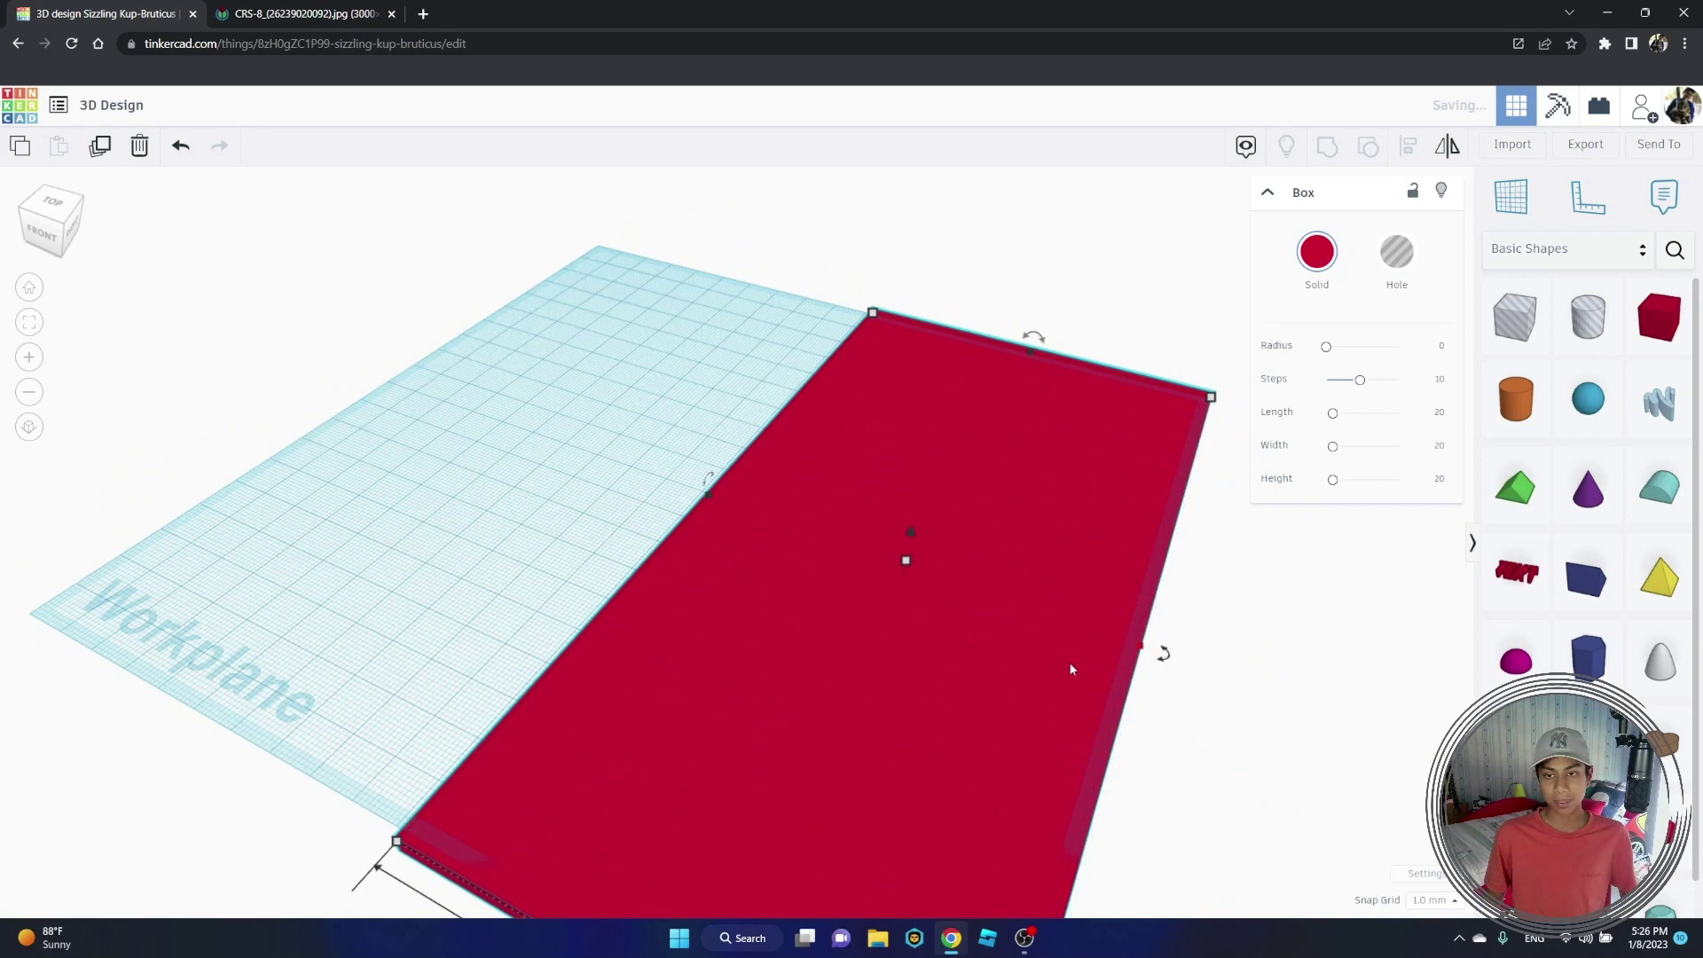
drag(705, 501, 398, 383)
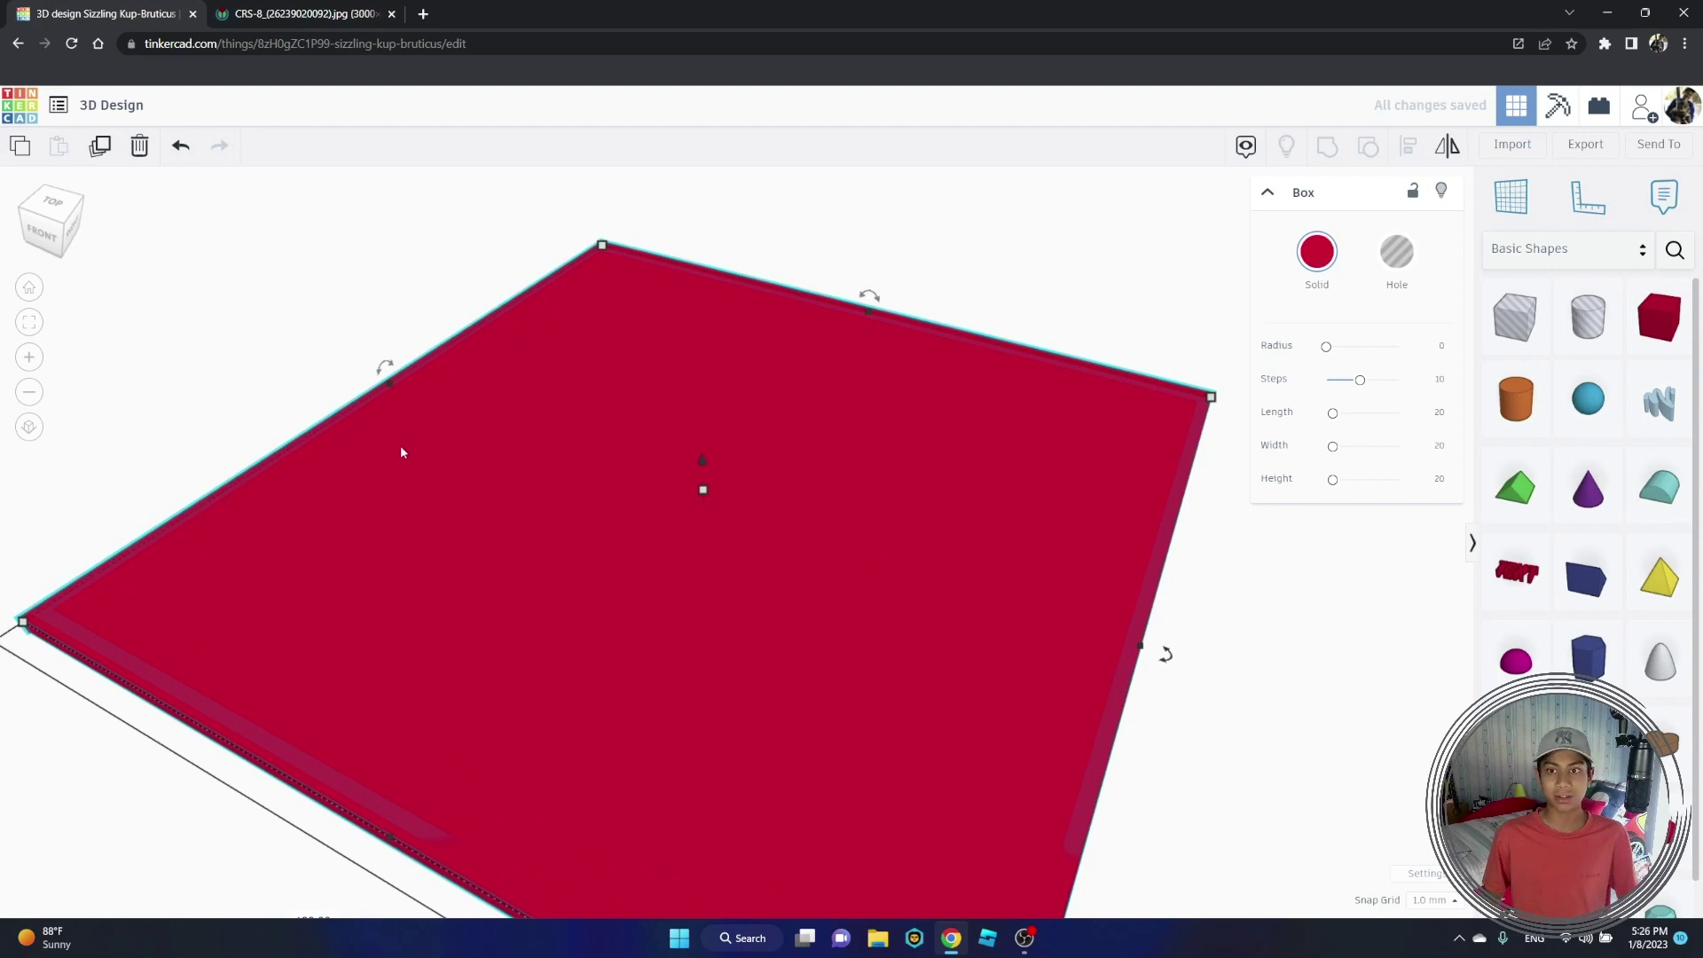
Step: Change the colour of the flat base box to dark blue and deselect it
click(1319, 256)
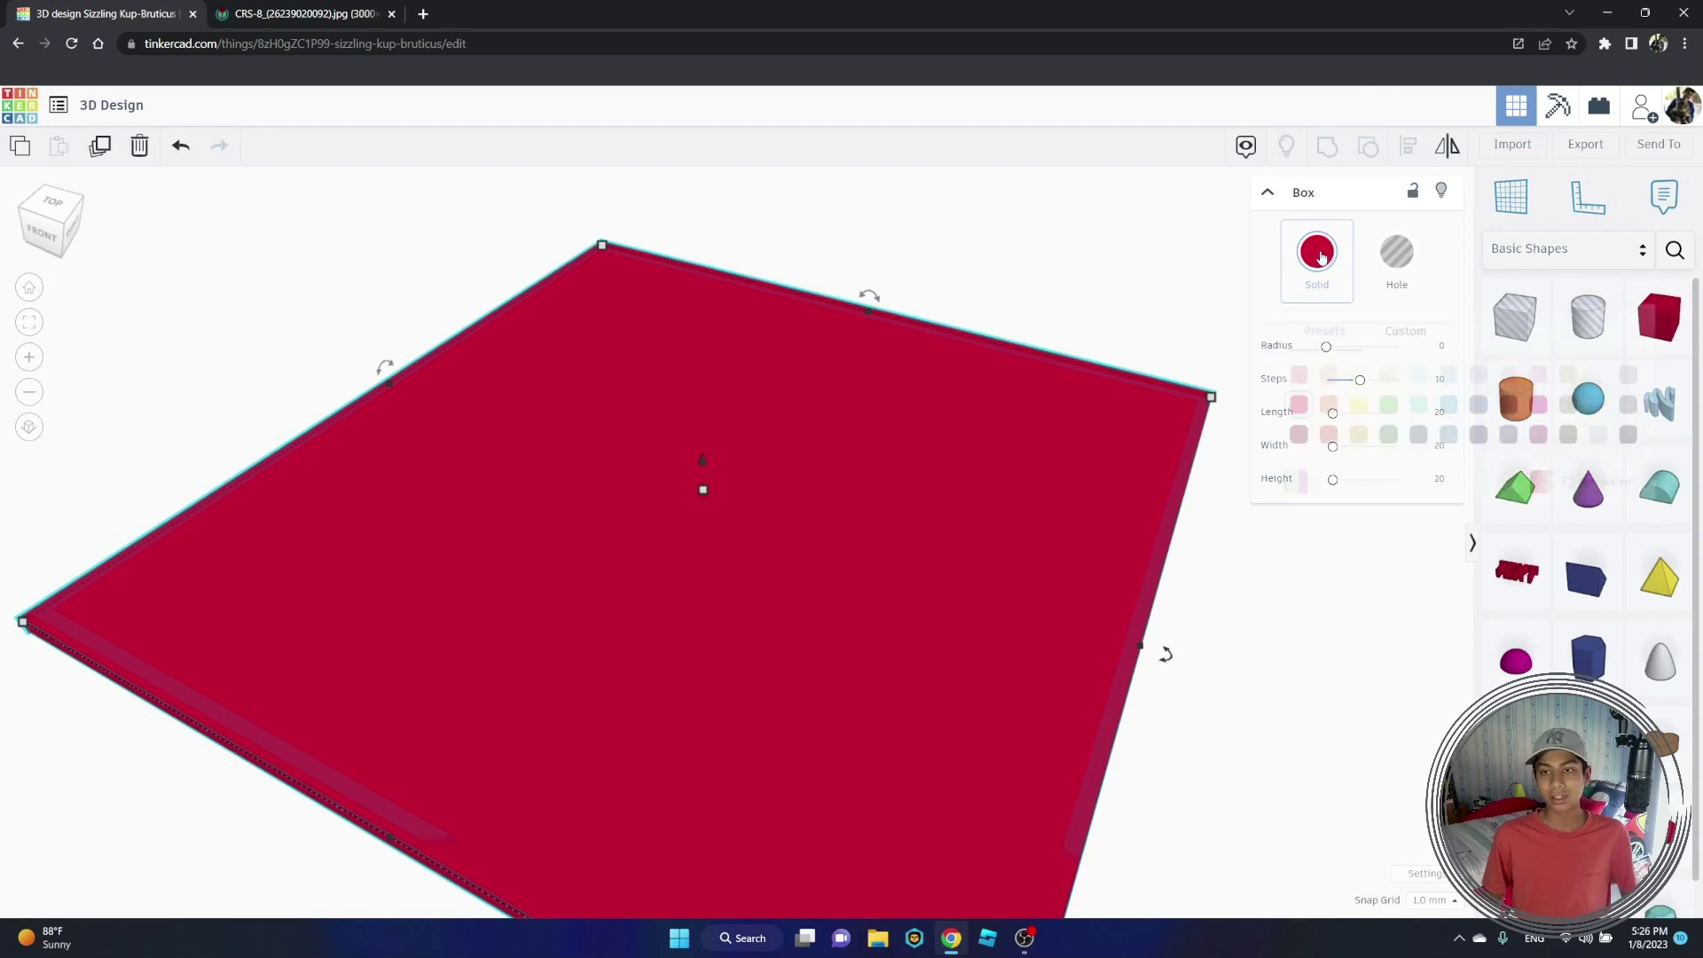
click(1448, 377)
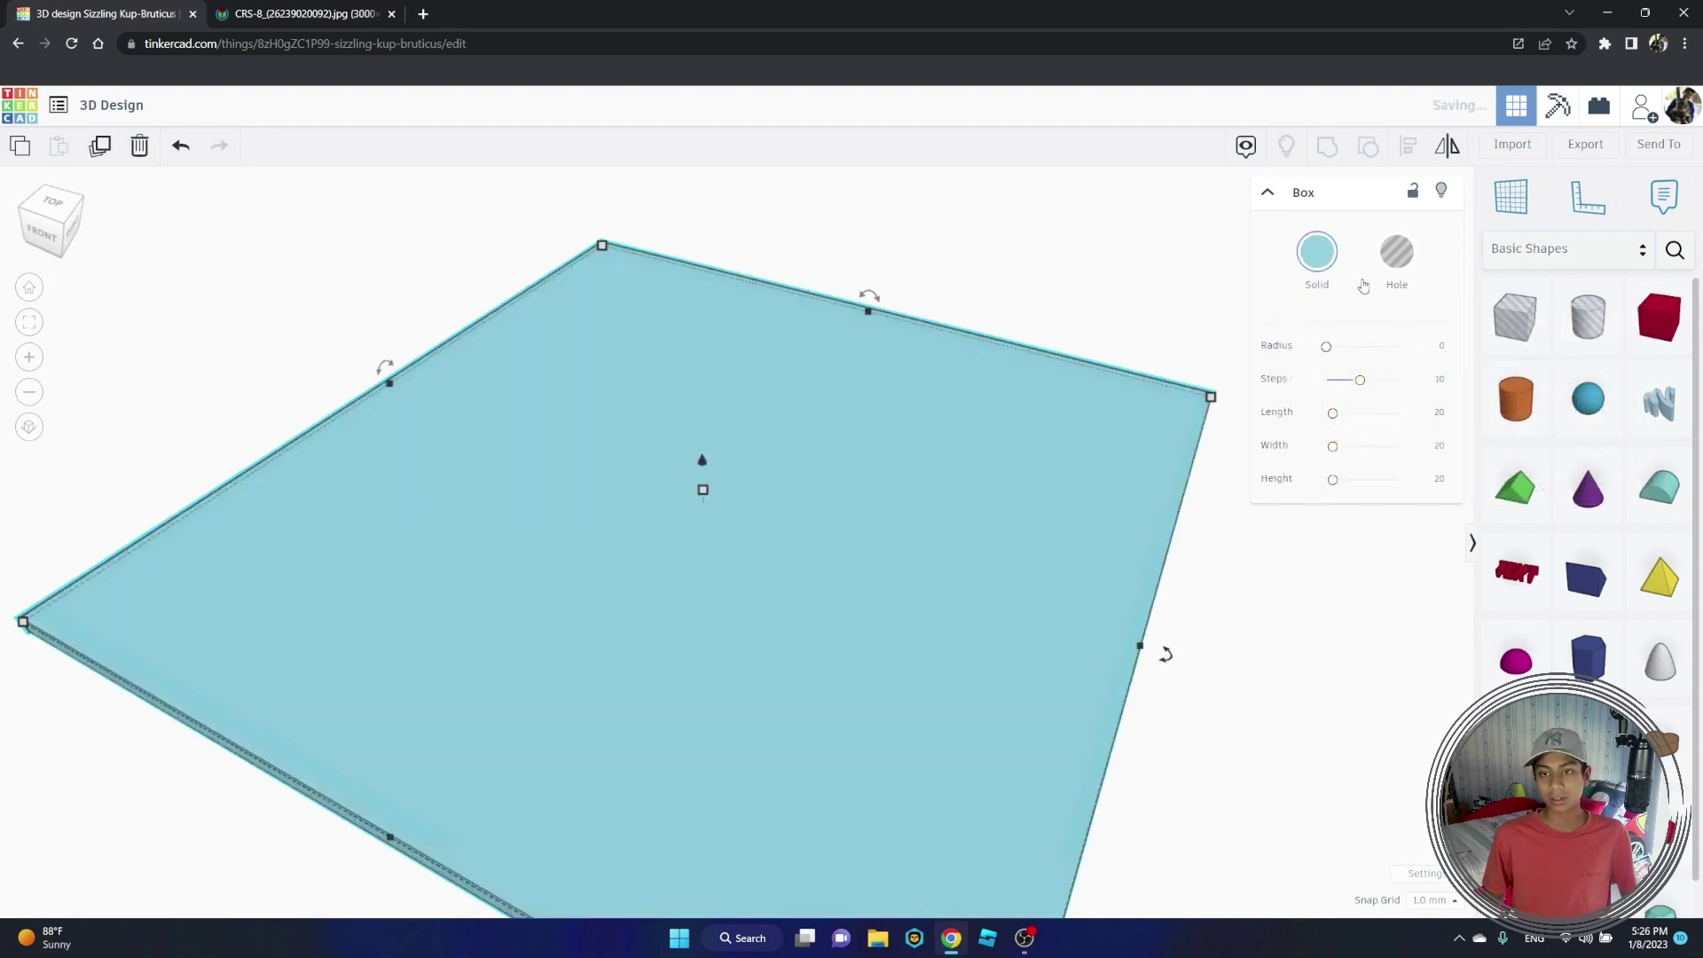
click(1315, 265)
click(1477, 406)
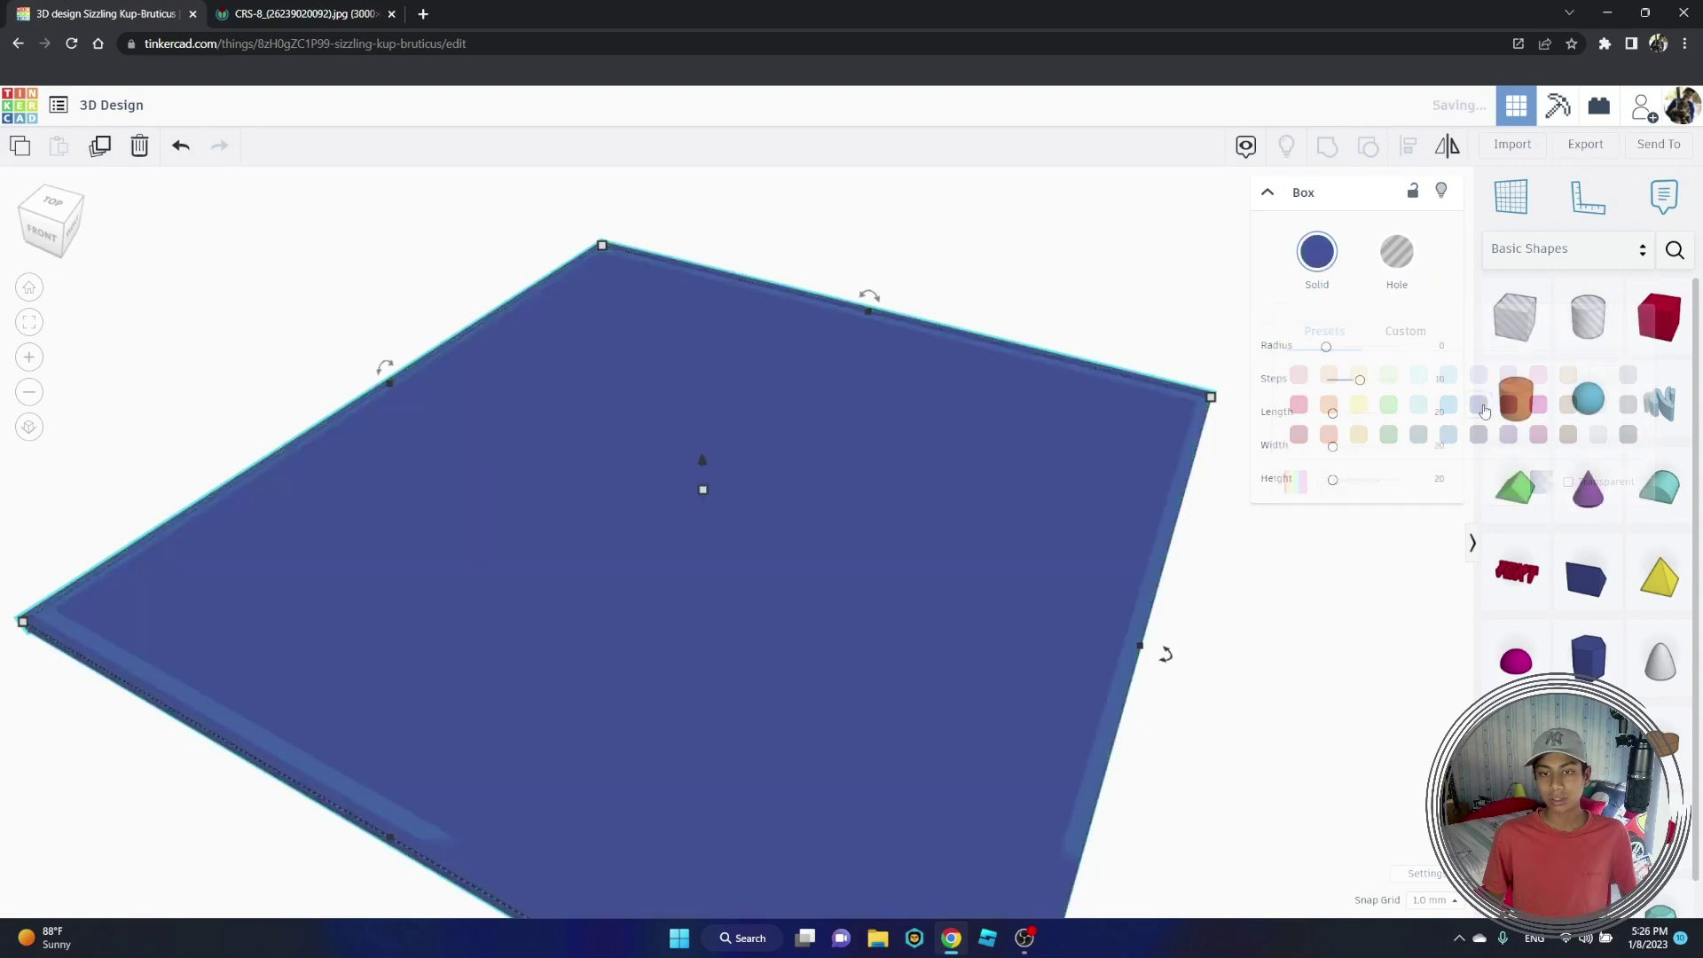
click(1047, 275)
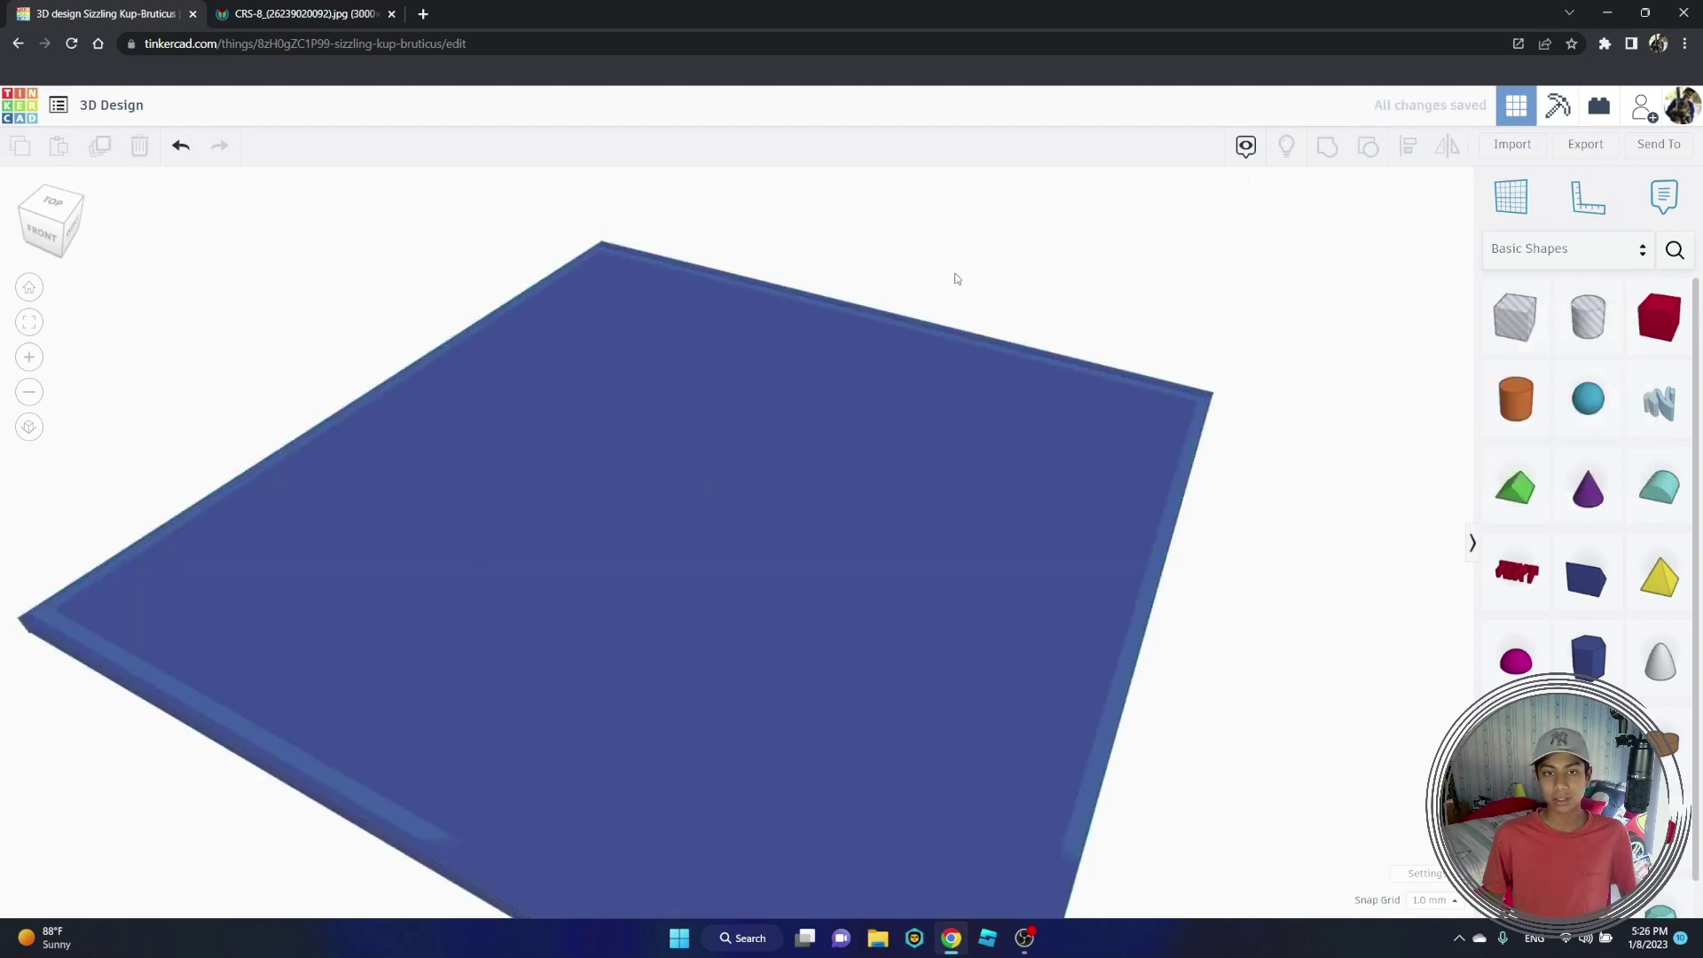
right_drag(954, 278, 894, 276)
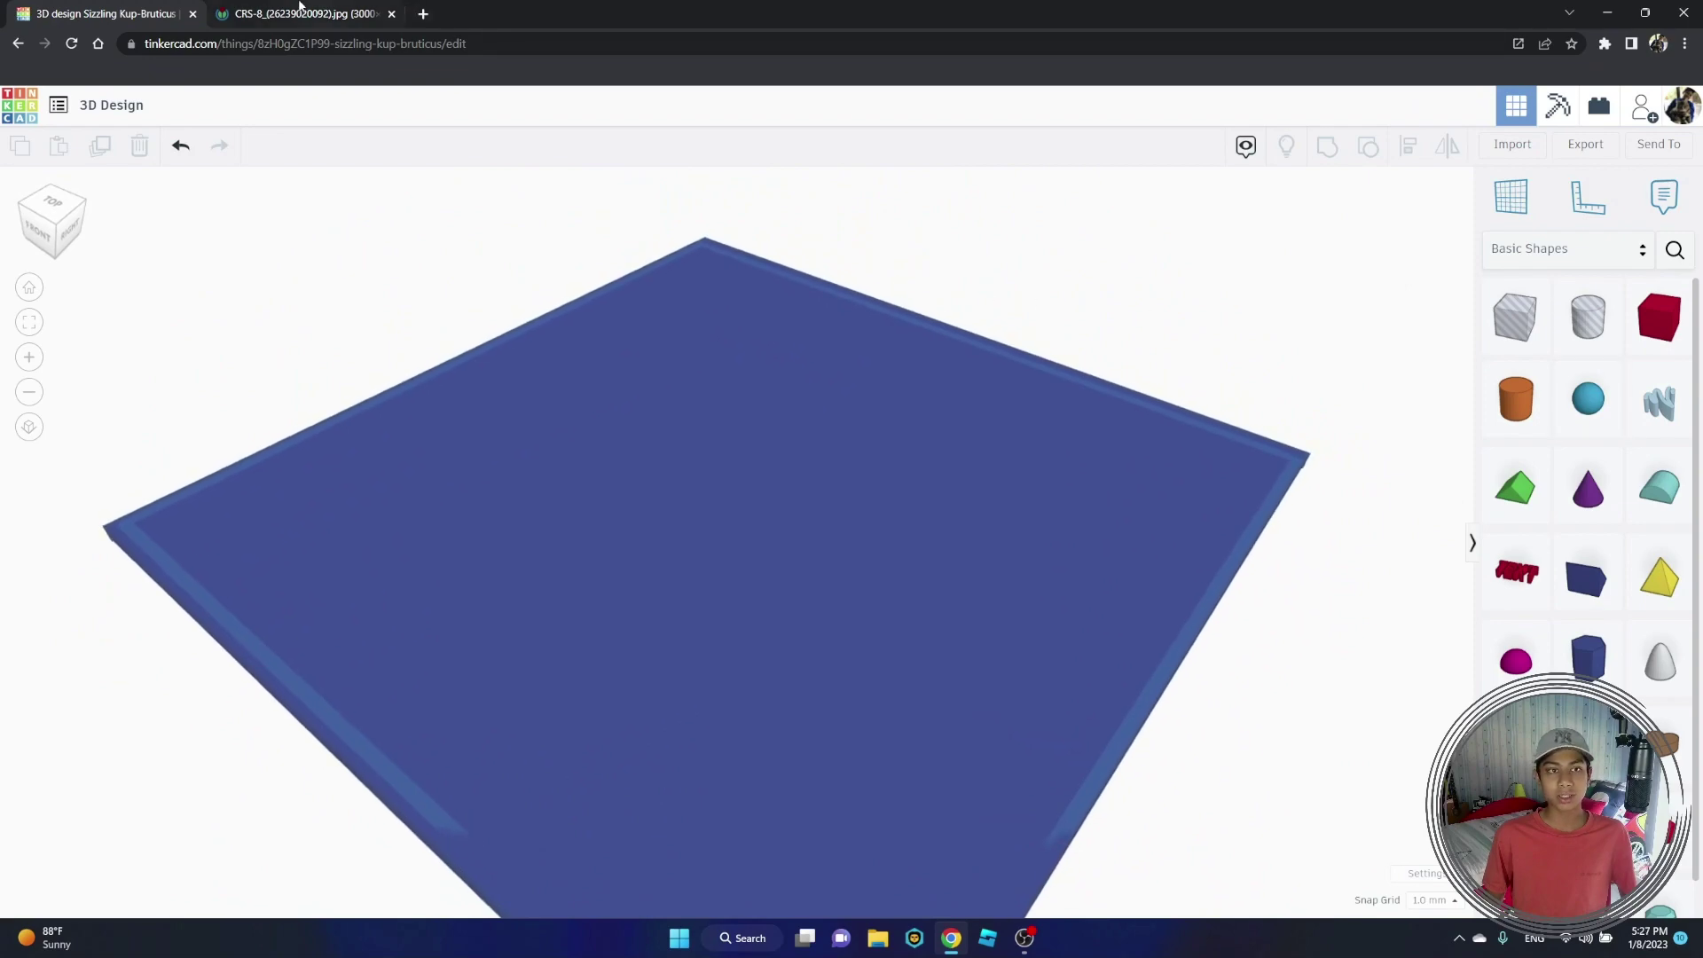
Step: Inspect the droneship's deck up close in the reference photo, and place a second solid box near the centre of the blue base
click(300, 10)
click(739, 711)
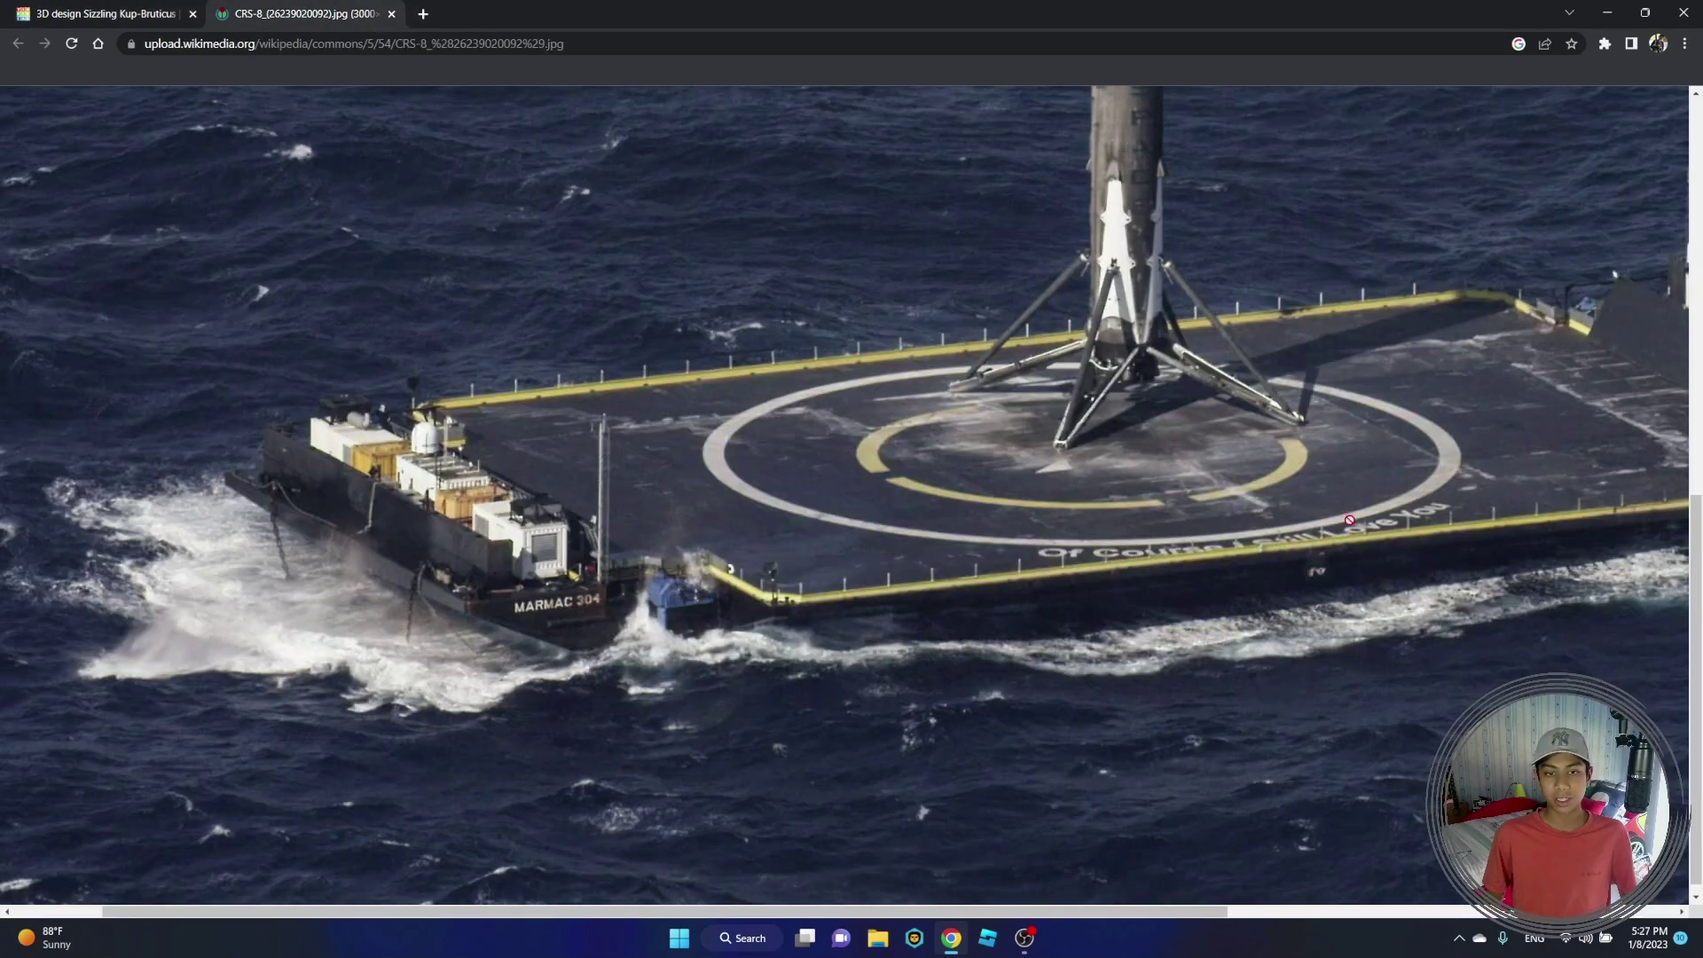
click(1143, 550)
click(107, 14)
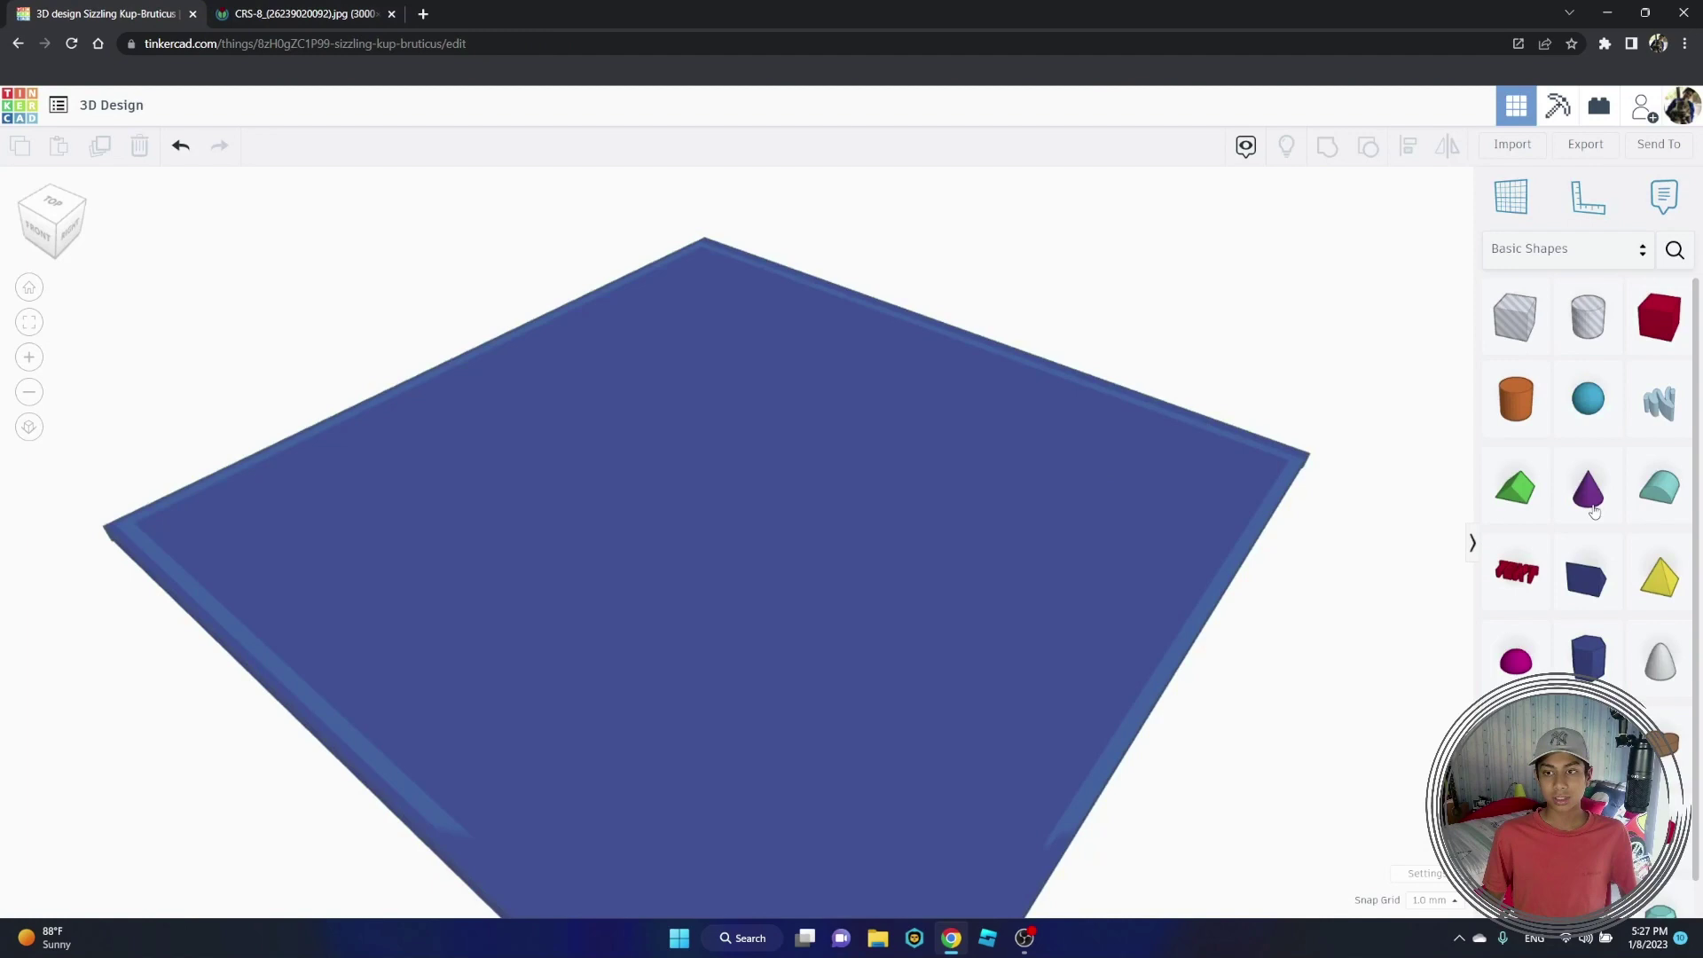
drag(1682, 334, 779, 534)
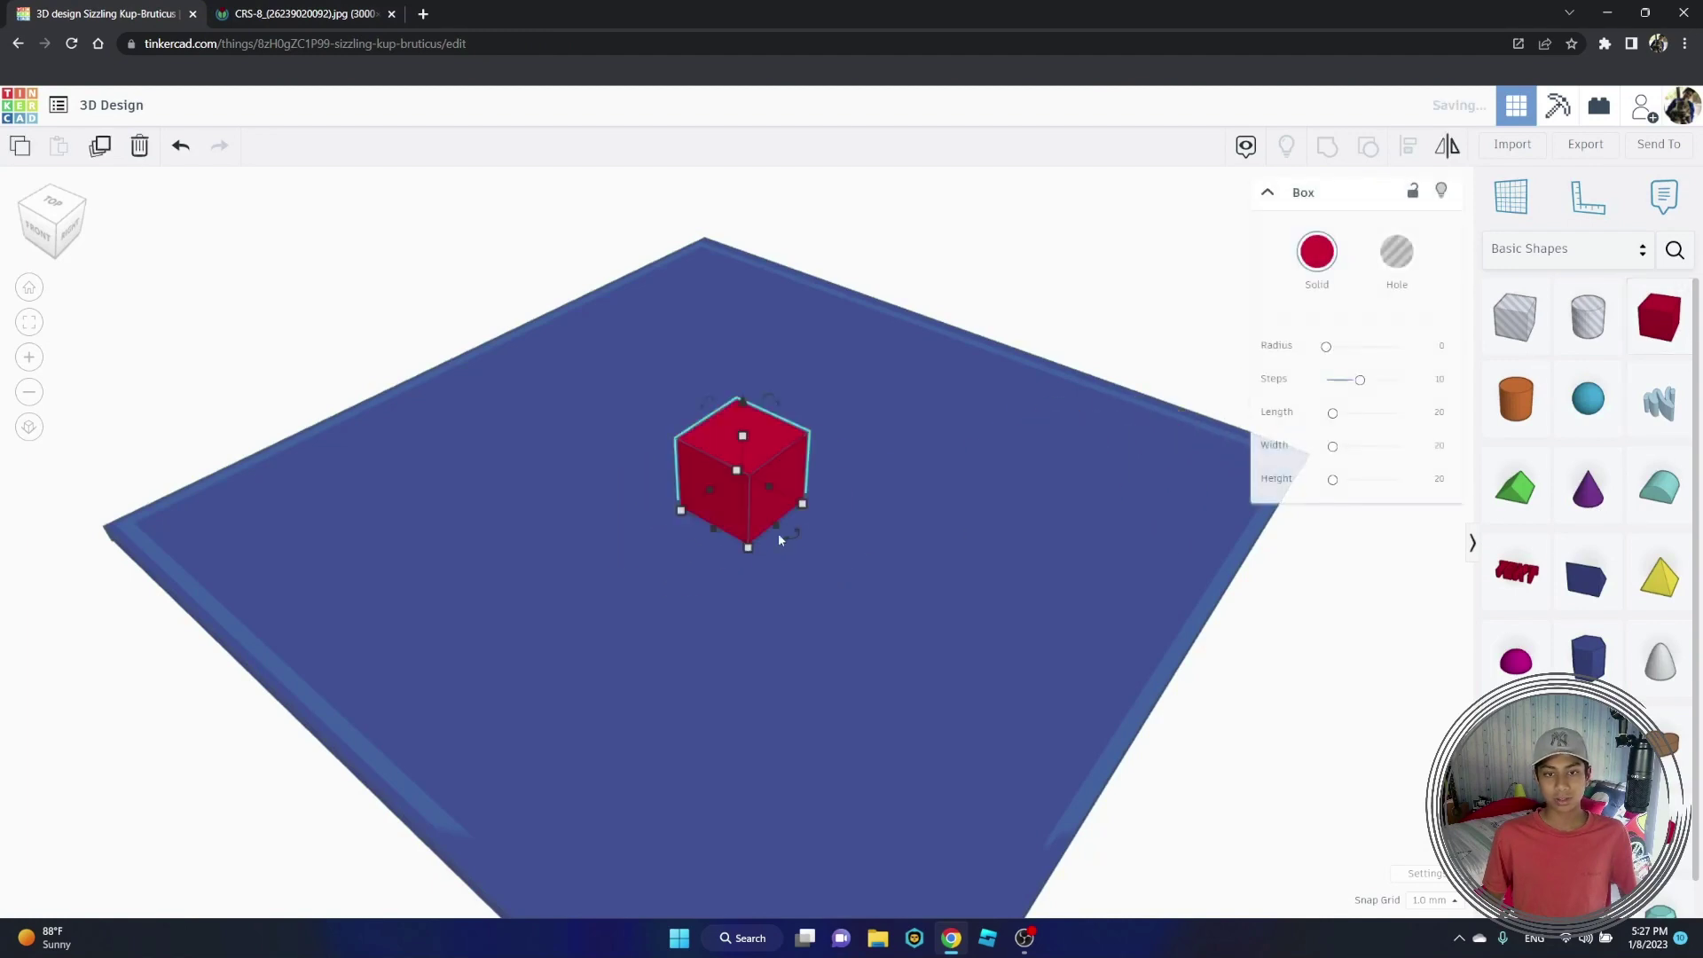
Step: Flatten the red box to 4 mm, enlarge it into a slab about 36 mm wide, and shift it on the blue base
drag(744, 436, 890, 588)
drag(765, 561, 717, 602)
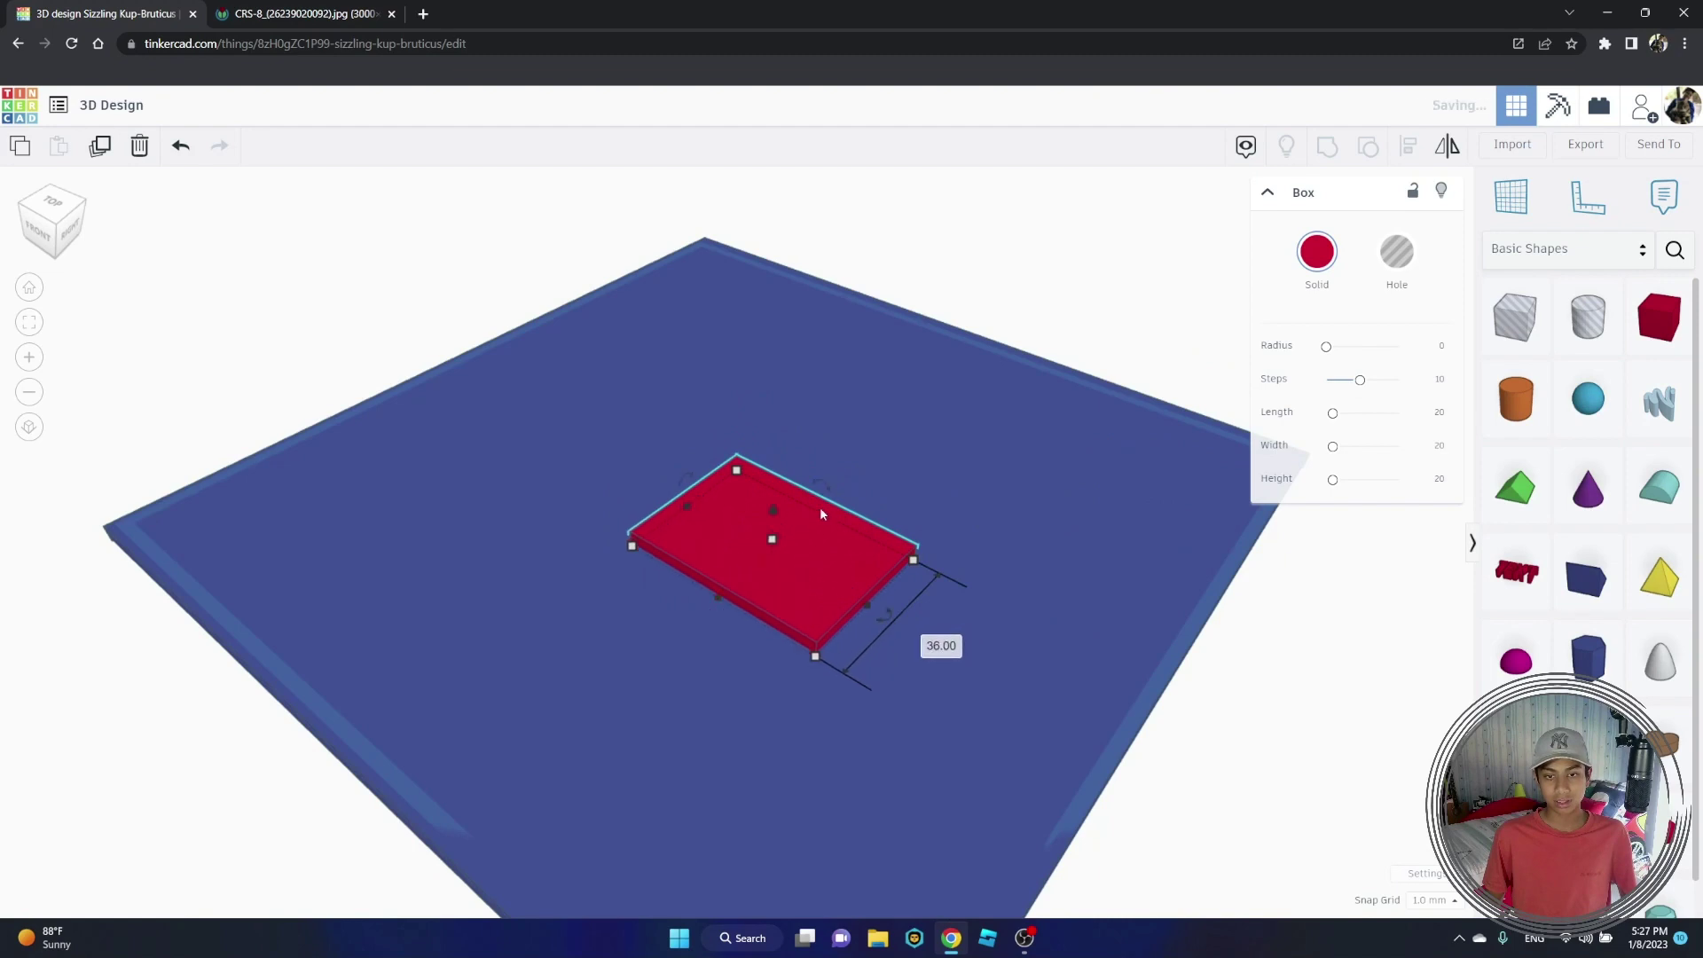
drag(821, 509, 871, 513)
right_drag(870, 519, 1010, 526)
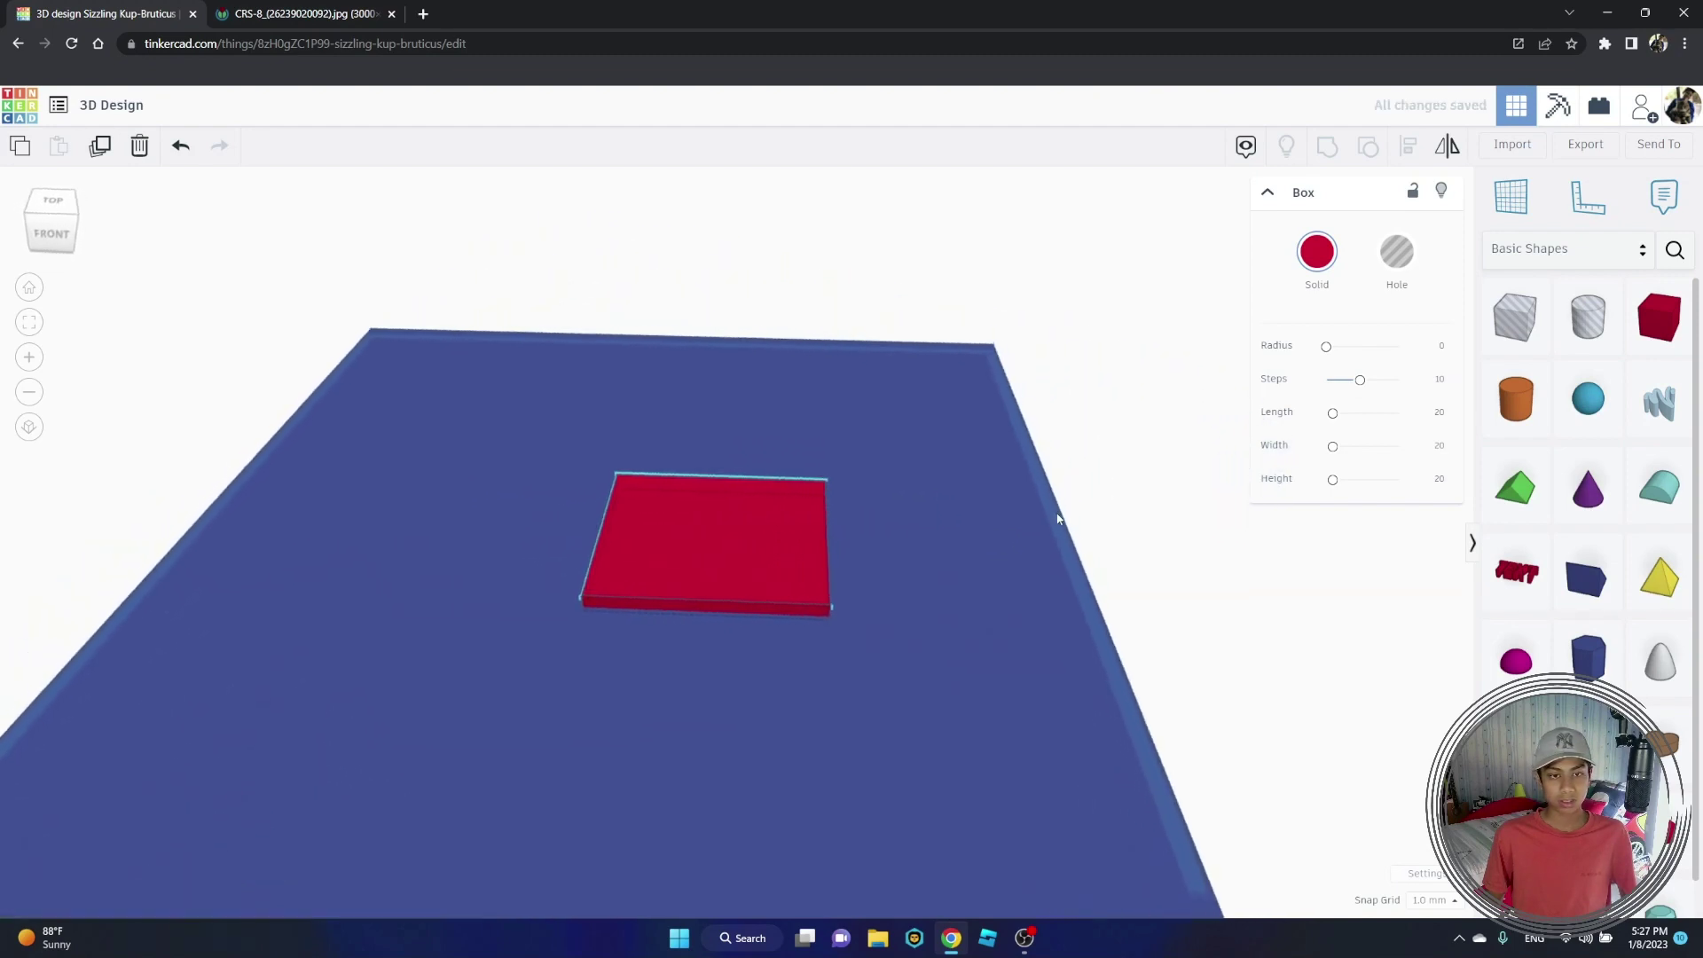
Step: Lengthen the red slab and move it 7 mm towards the centre of the blue base
click(798, 734)
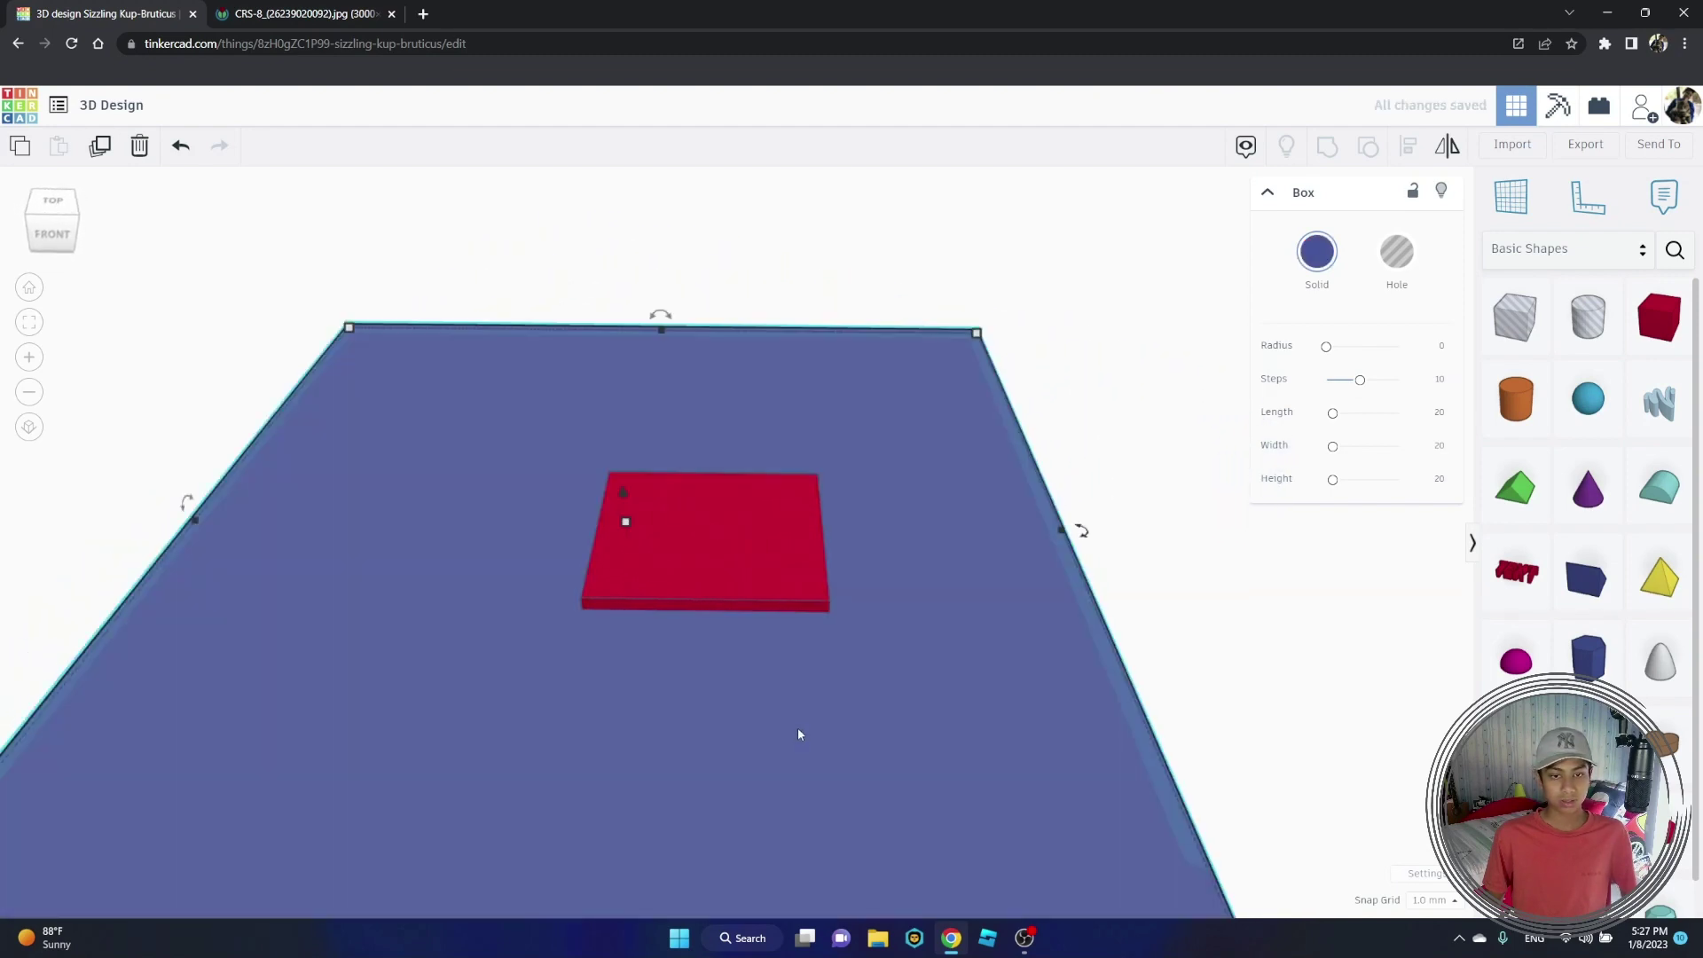
click(30, 325)
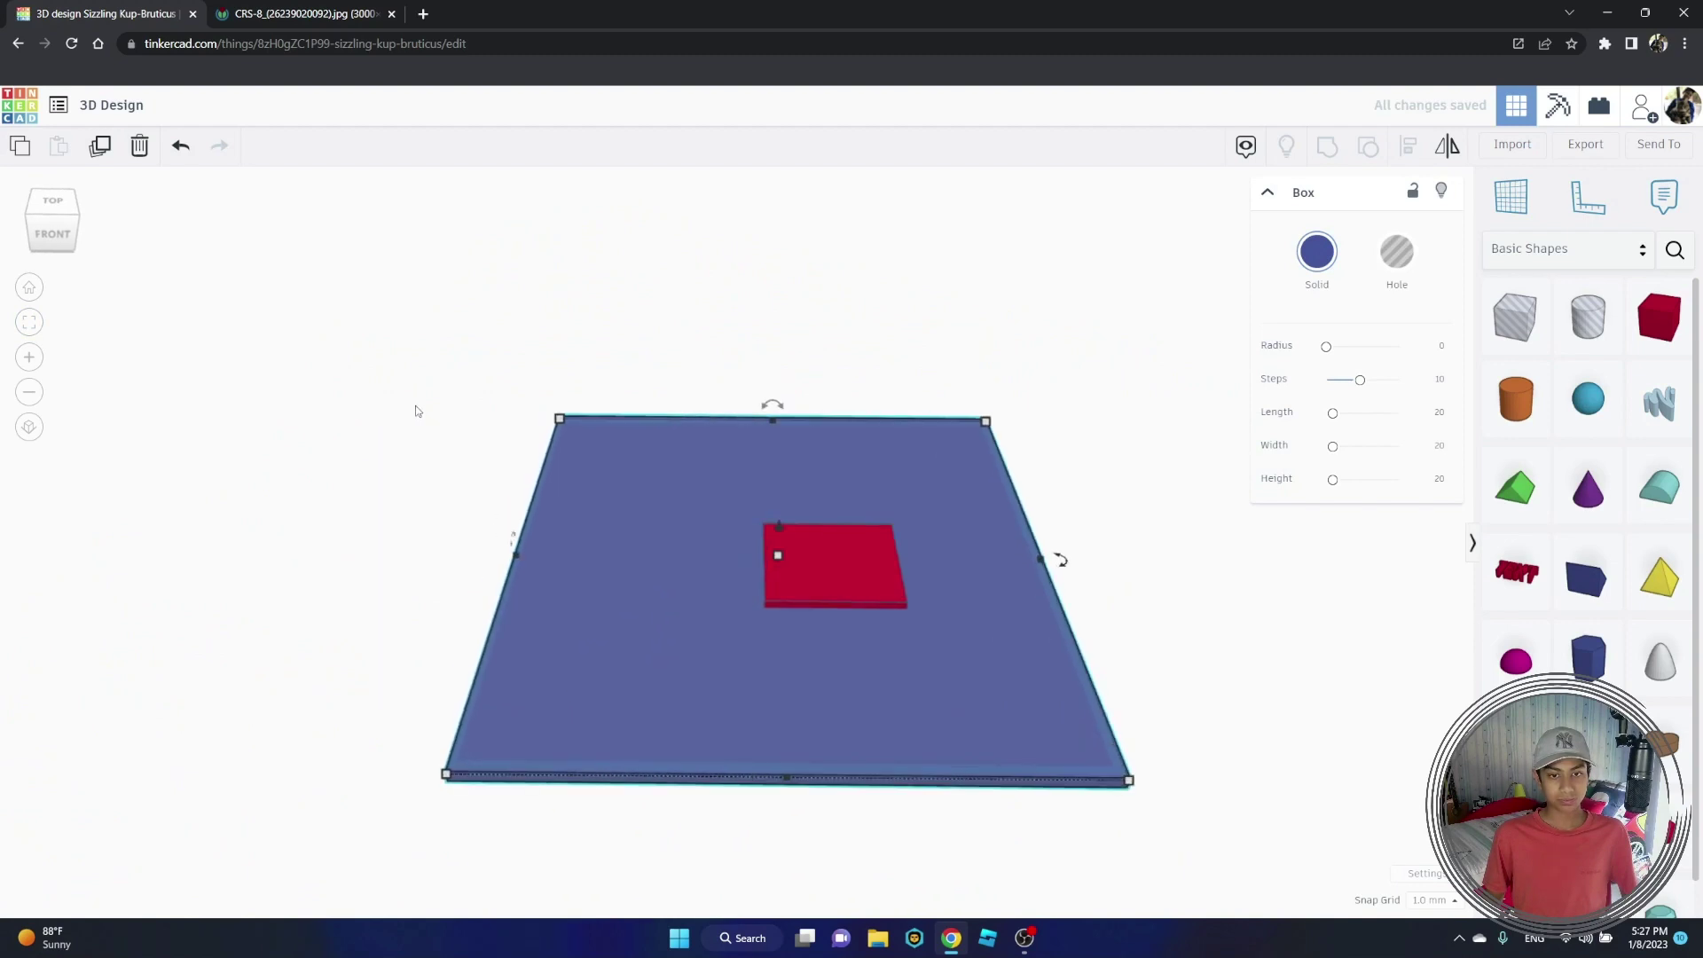
right_drag(417, 411, 626, 433)
click(877, 586)
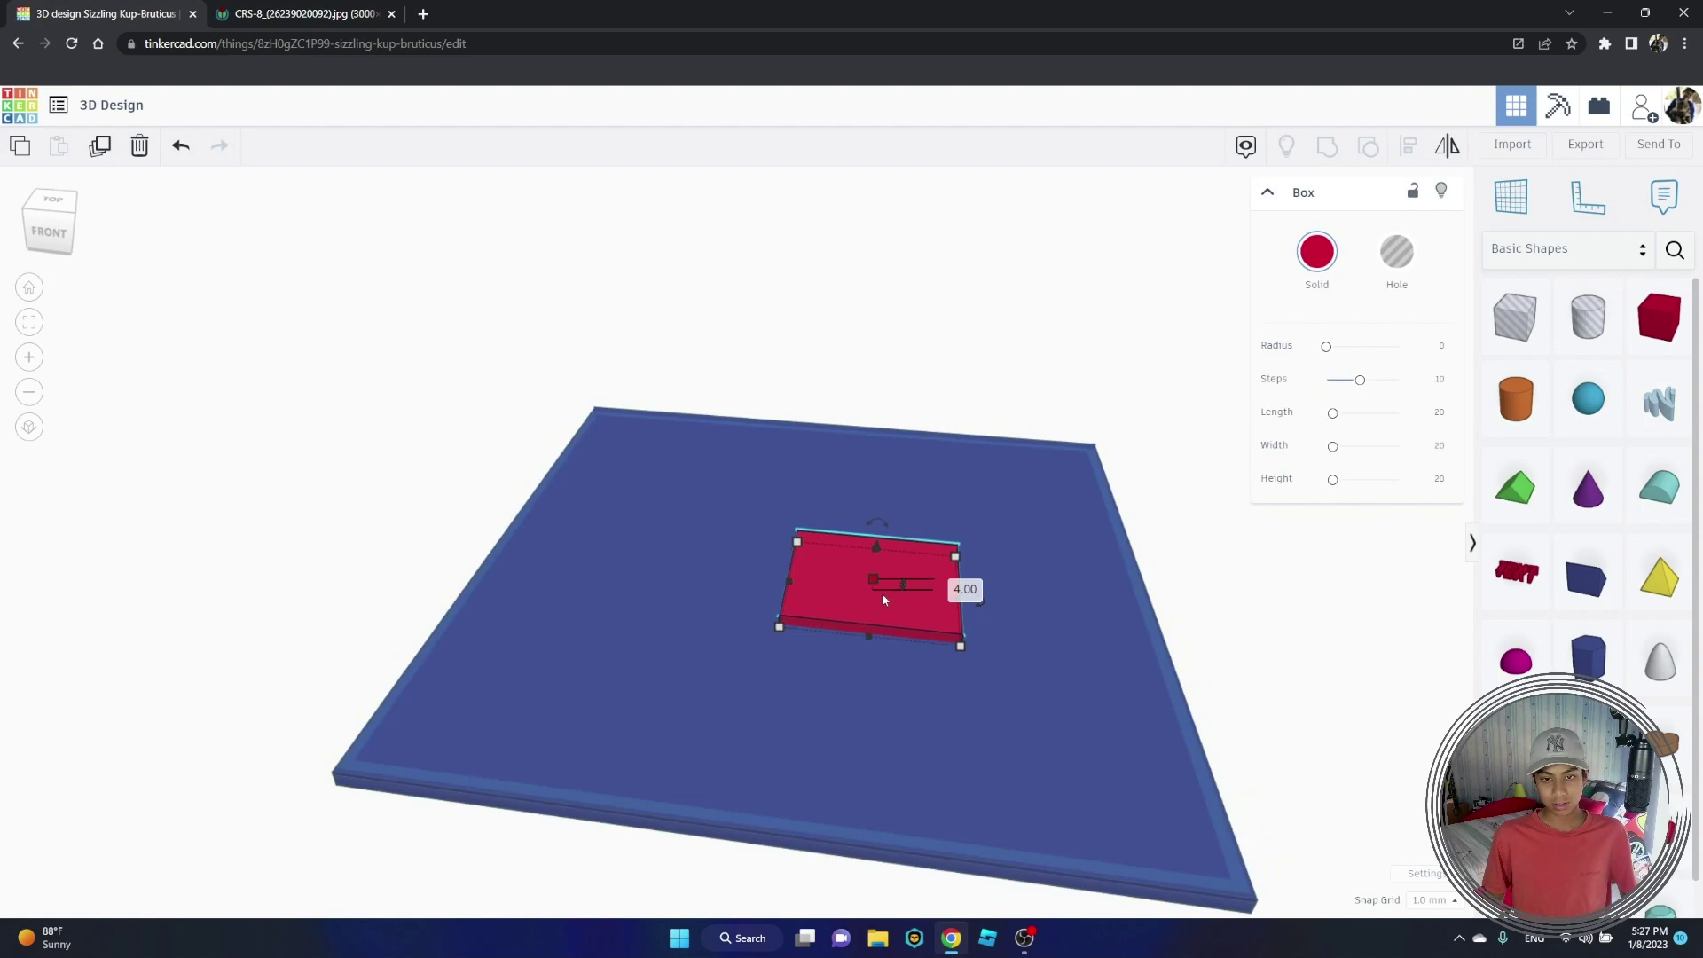
mouse_move(881, 607)
mouse_down()
mouse_move(829, 591)
mouse_move(953, 582)
mouse_move(898, 581)
mouse_up()
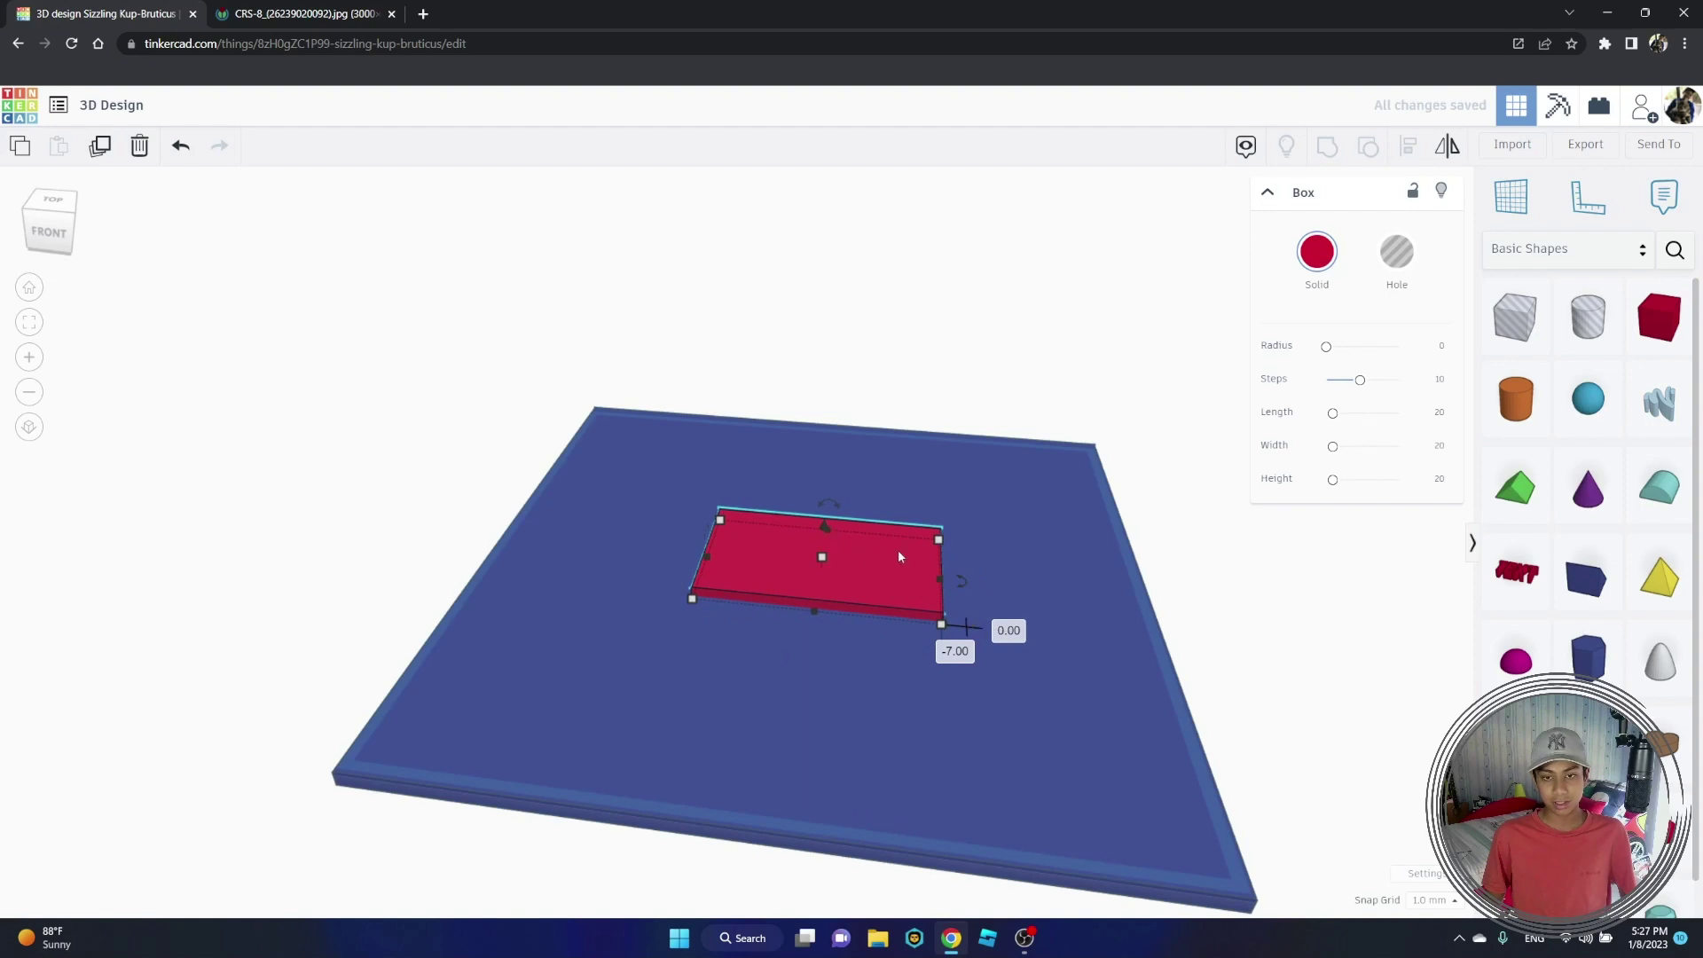
Step: Compare the red slab with the droneship deck in the reference photo and reduce the slab's height to 3 mm
click(265, 10)
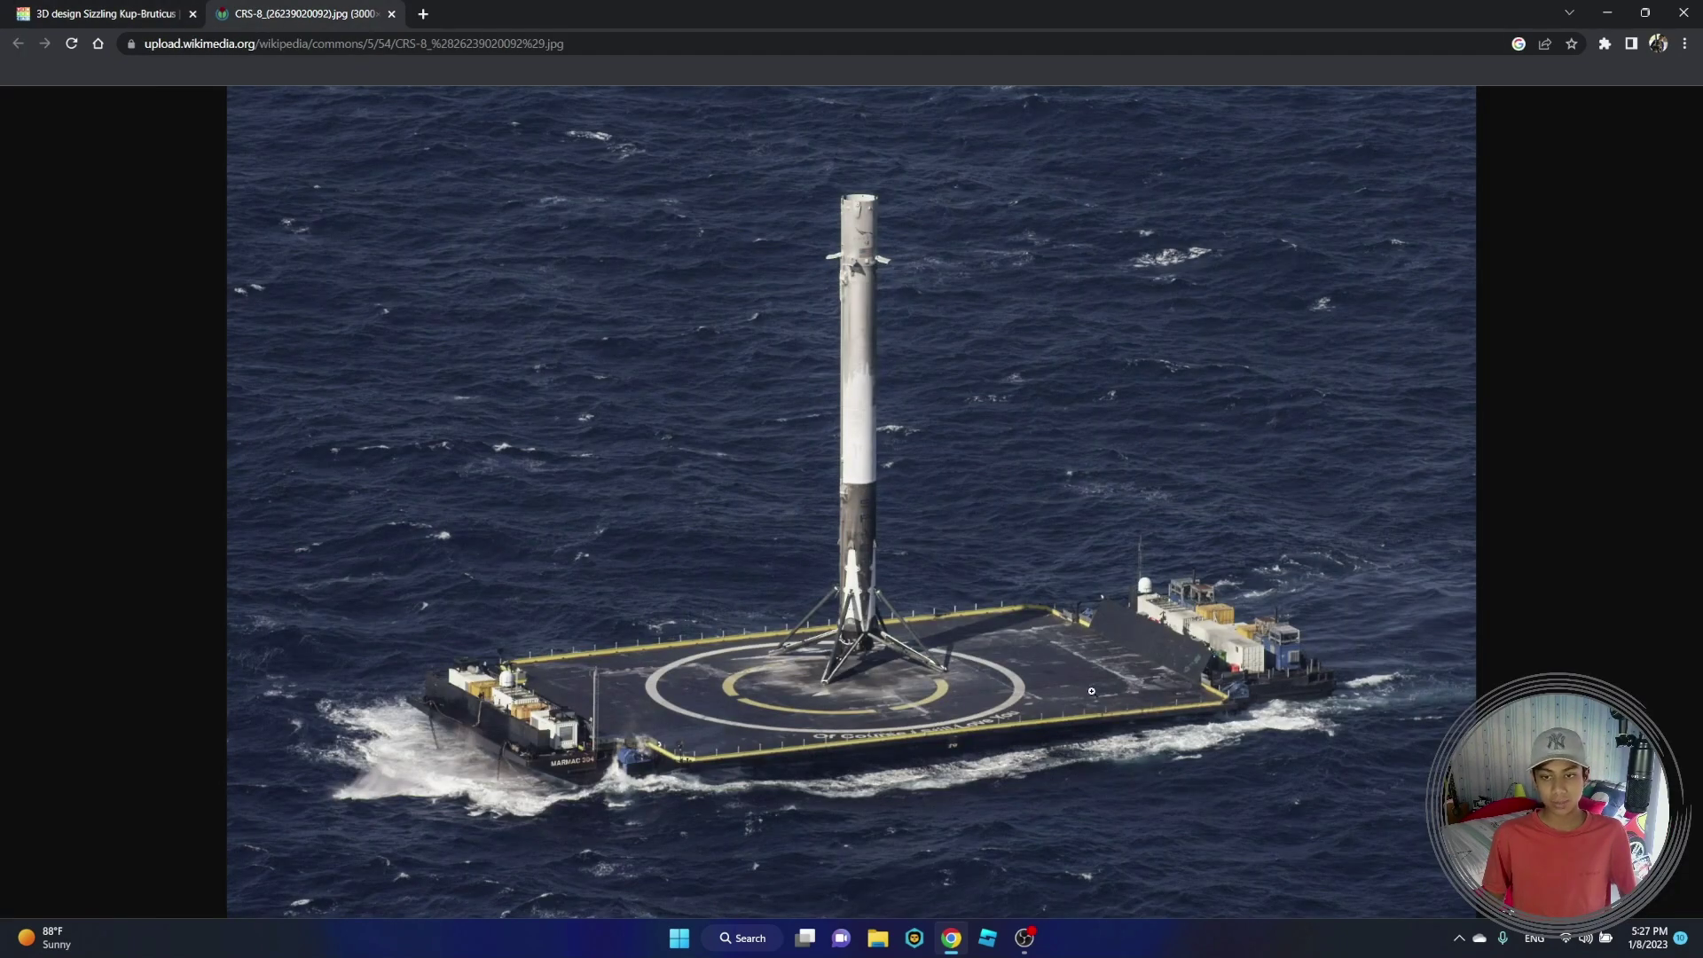
click(146, 10)
right_drag(513, 361, 824, 530)
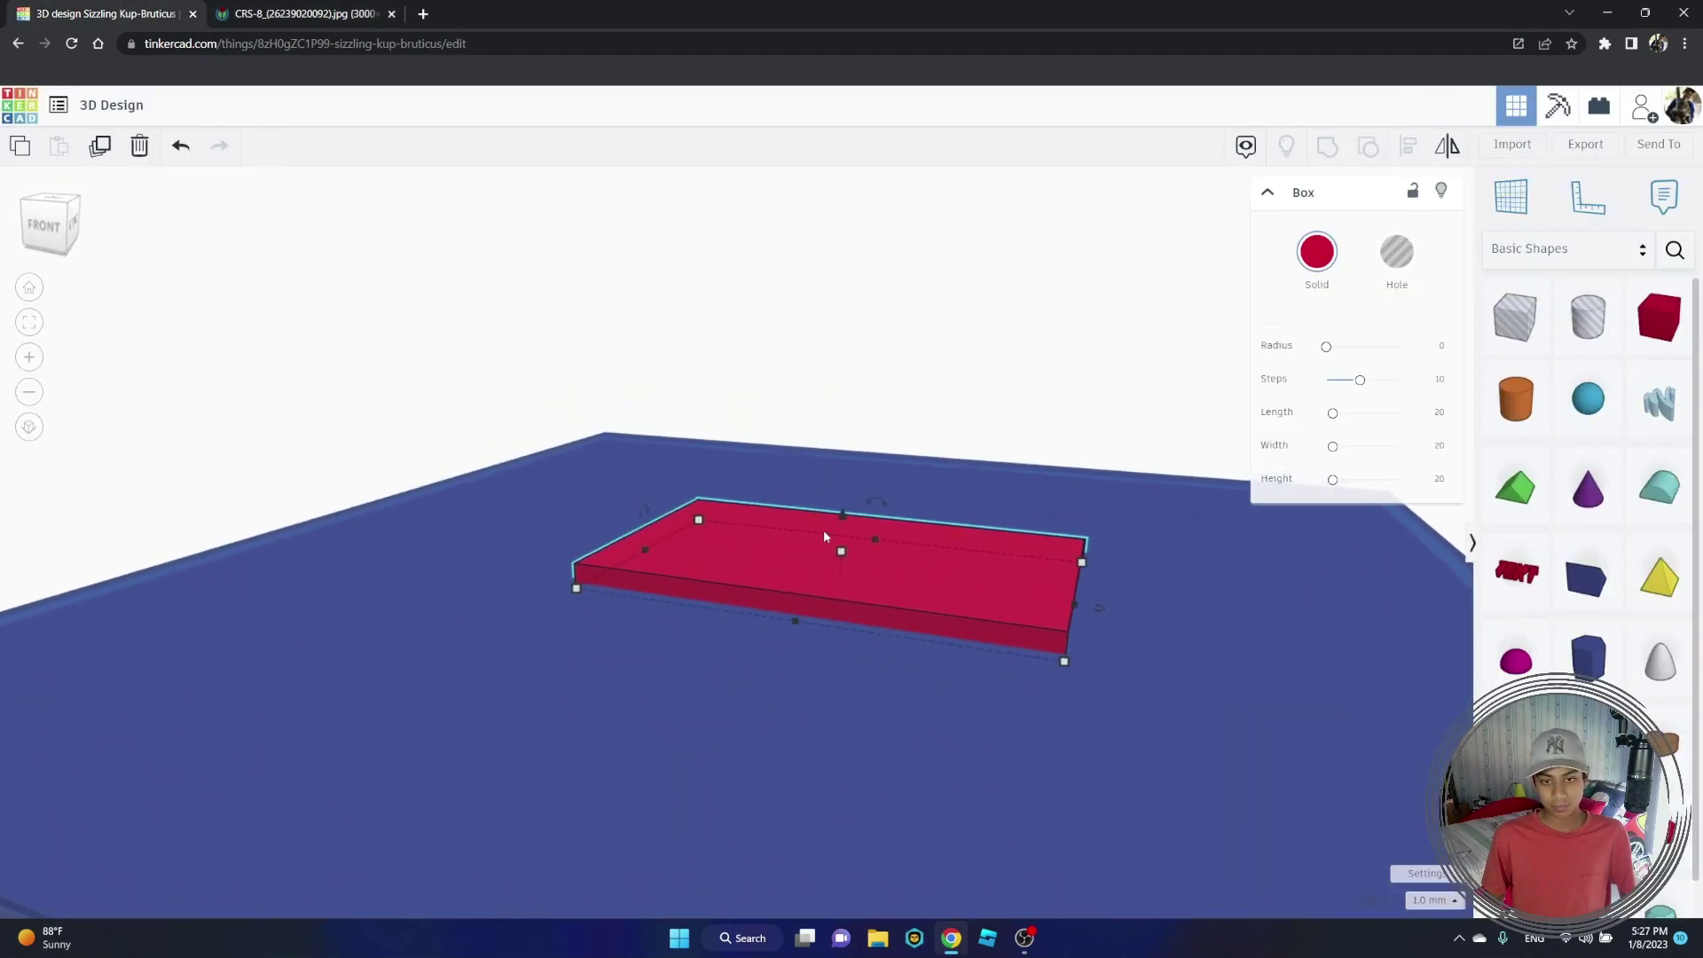
click(277, 11)
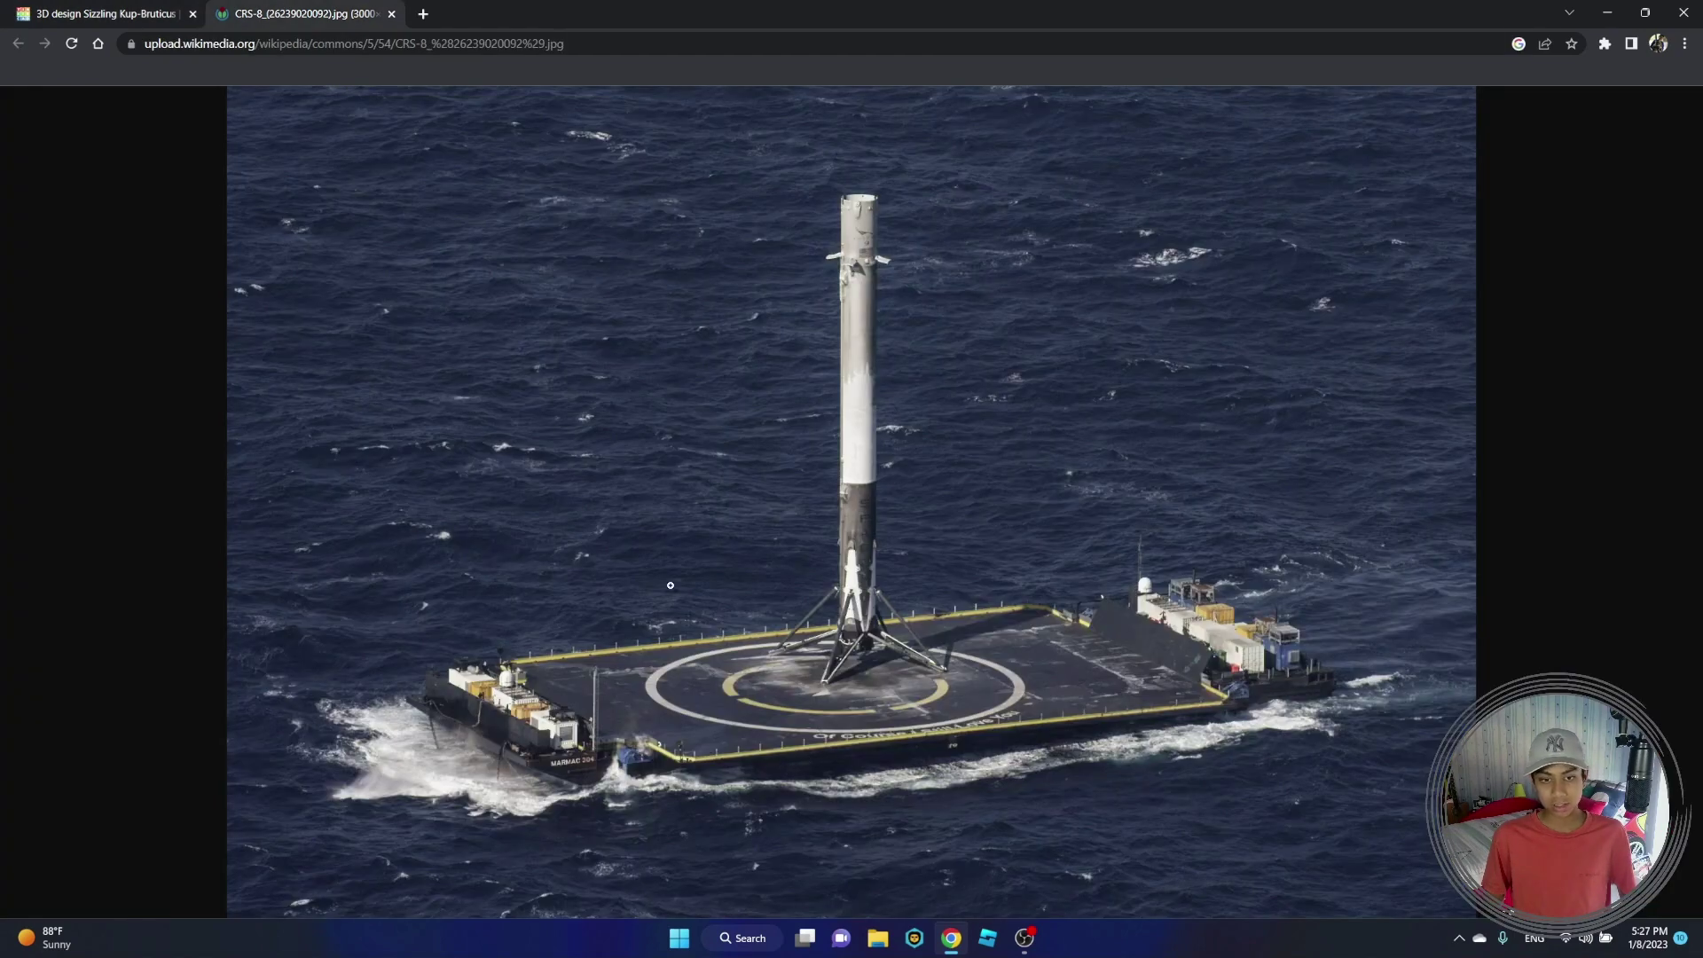
click(14, 7)
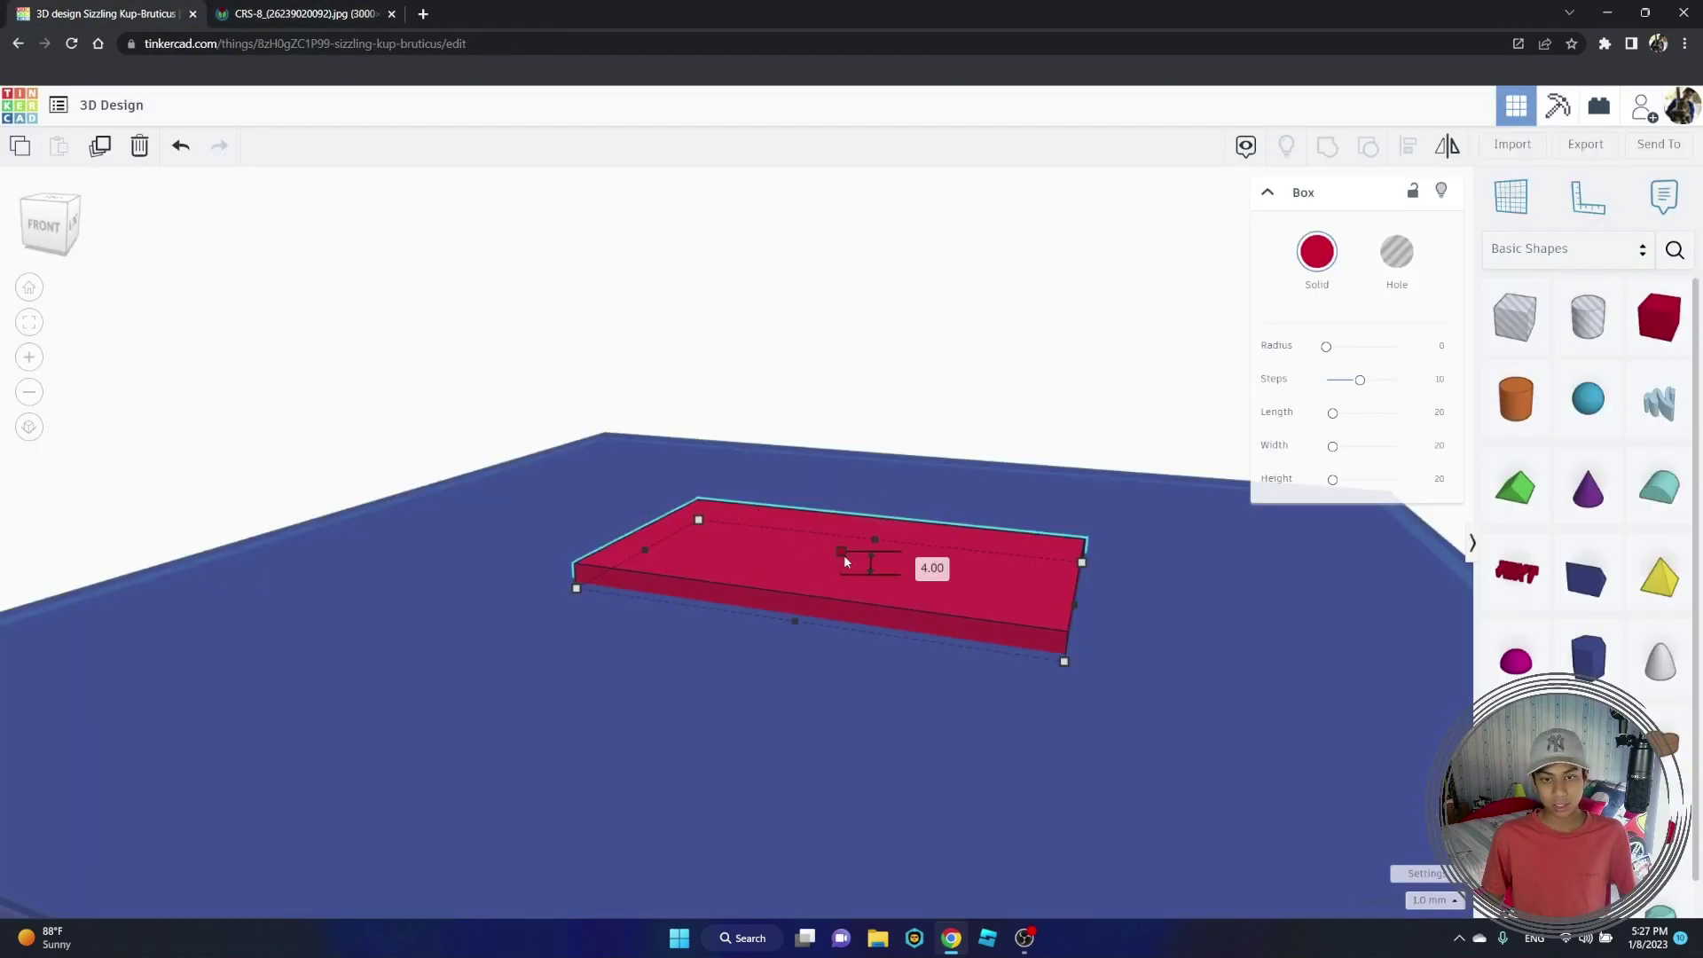
drag(844, 555, 841, 559)
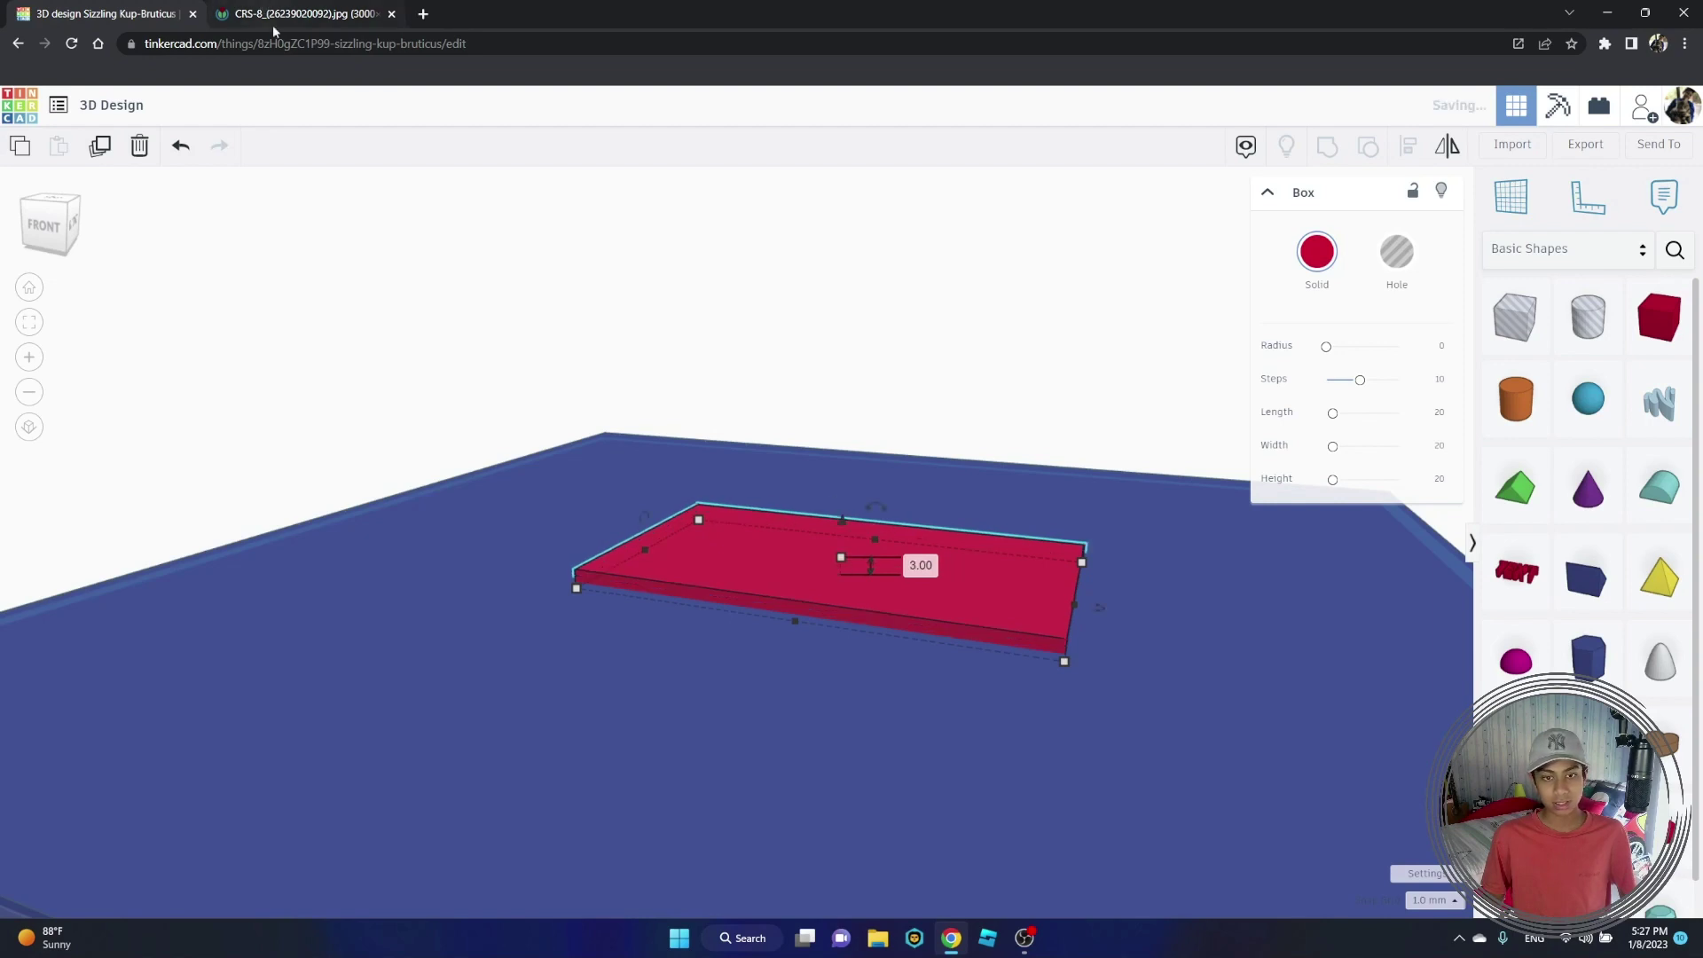
Step: Examine the deck edge and colour up close in the reference photo, and change the slab's colour to dark grey
click(284, 10)
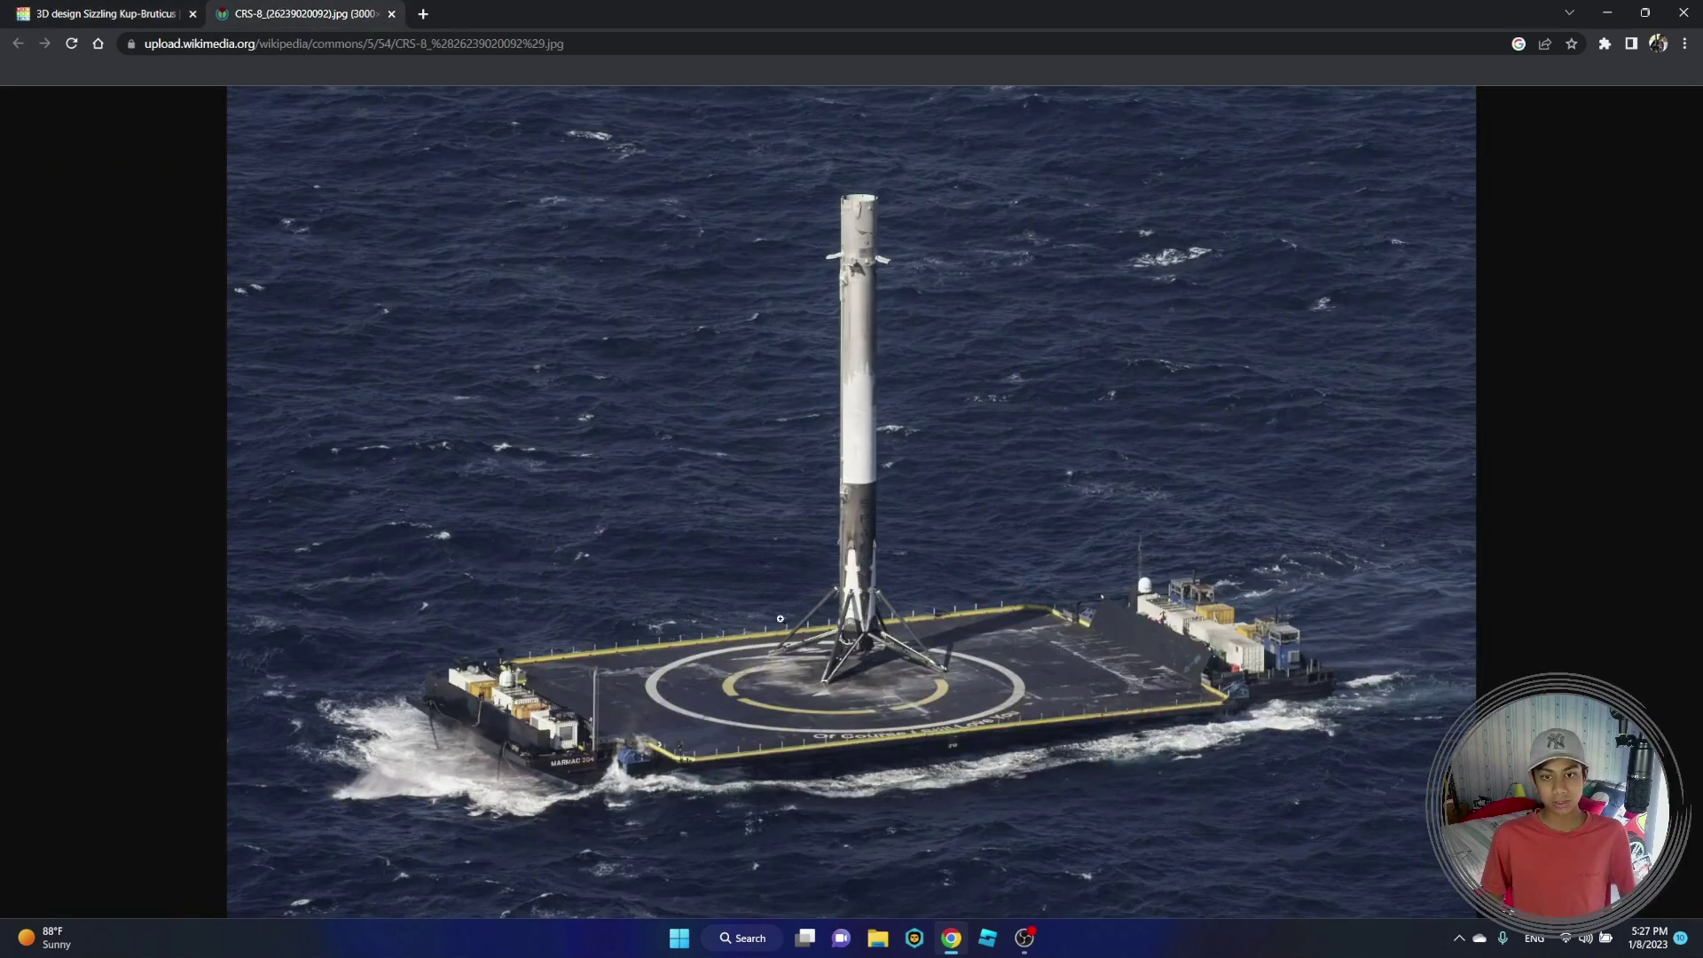
click(876, 738)
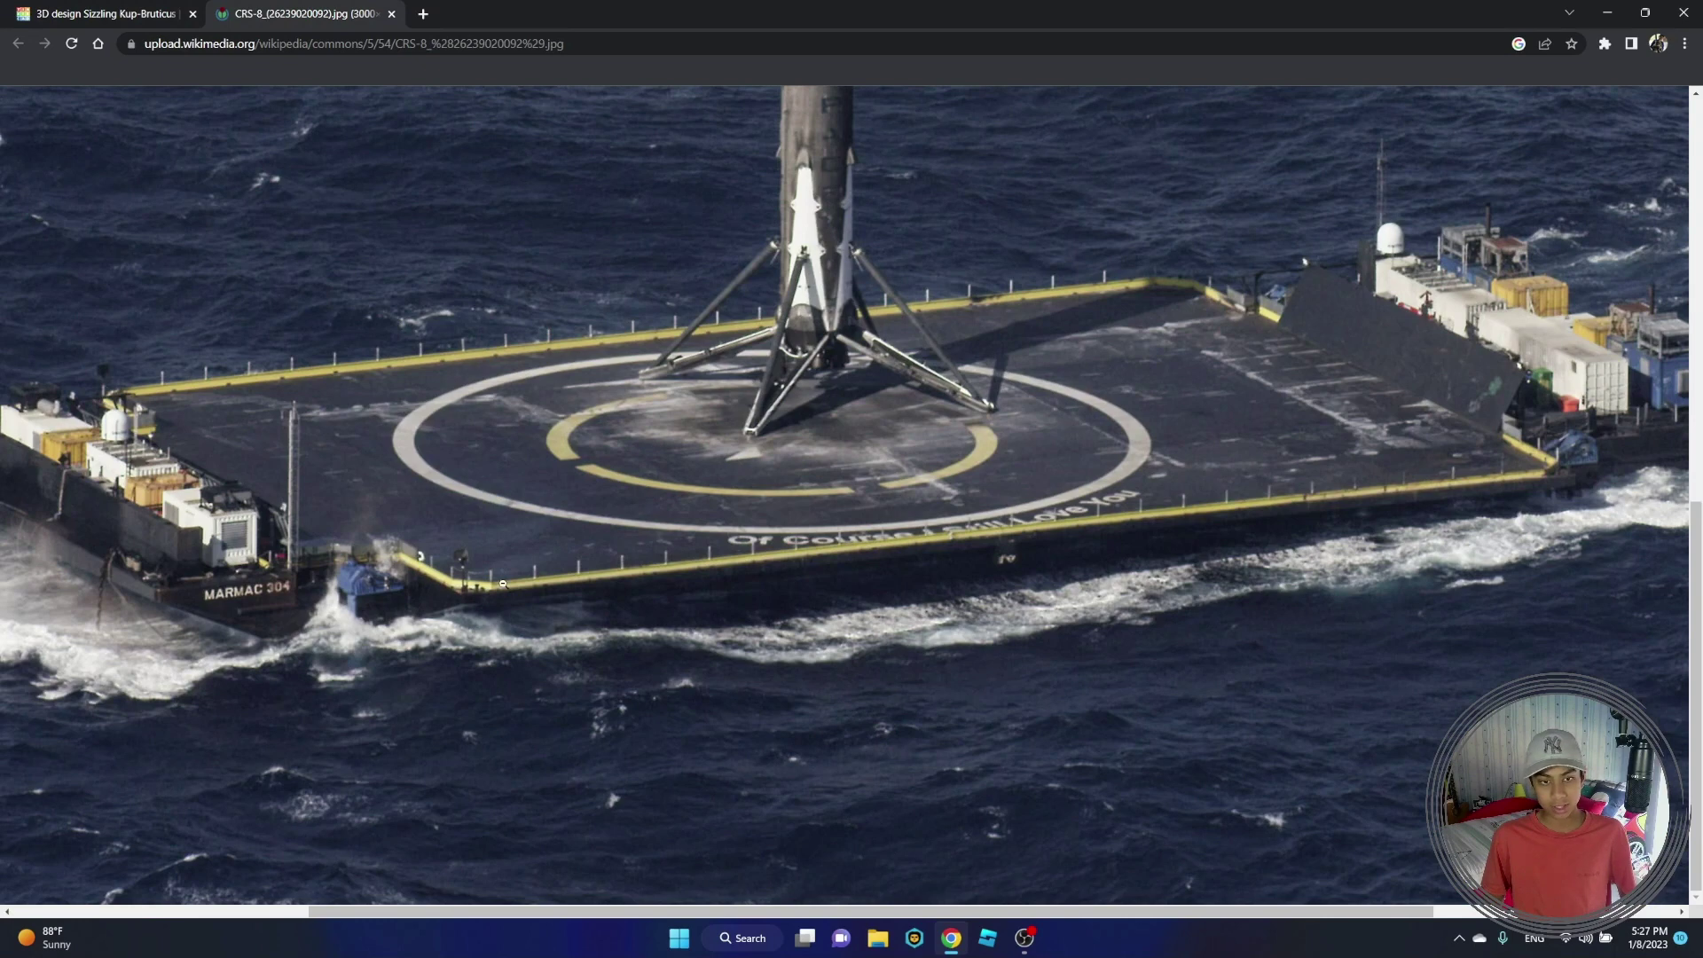
click(581, 570)
click(6, 7)
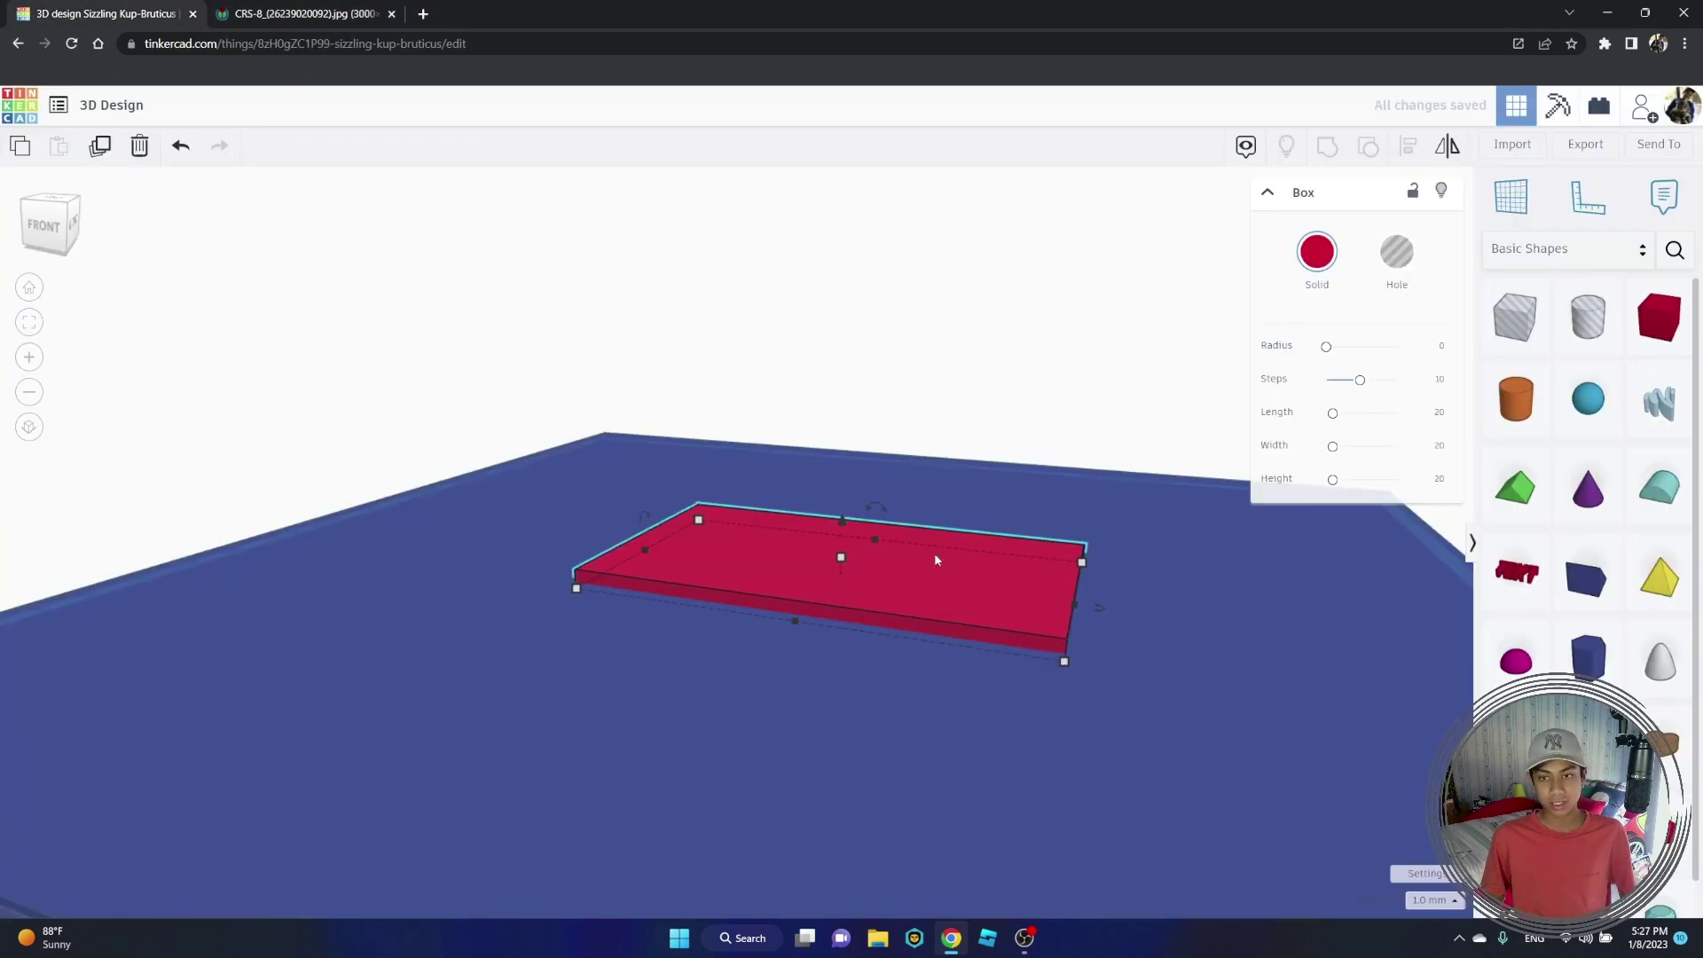
click(275, 14)
click(18, 14)
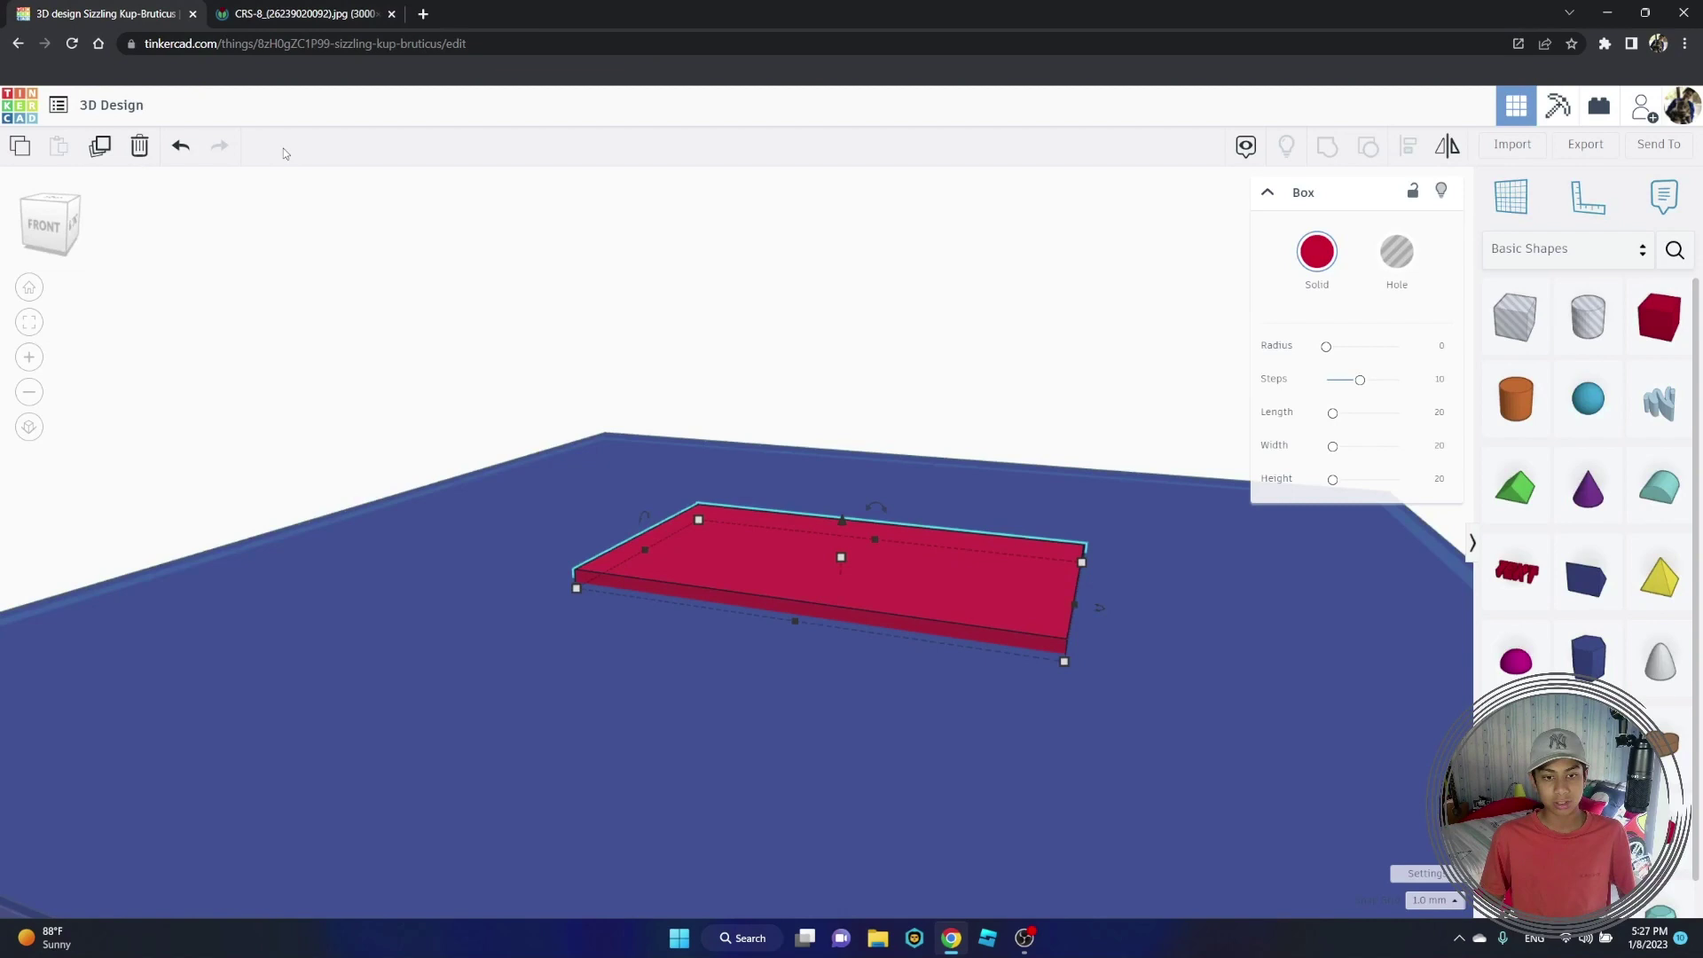
click(1306, 257)
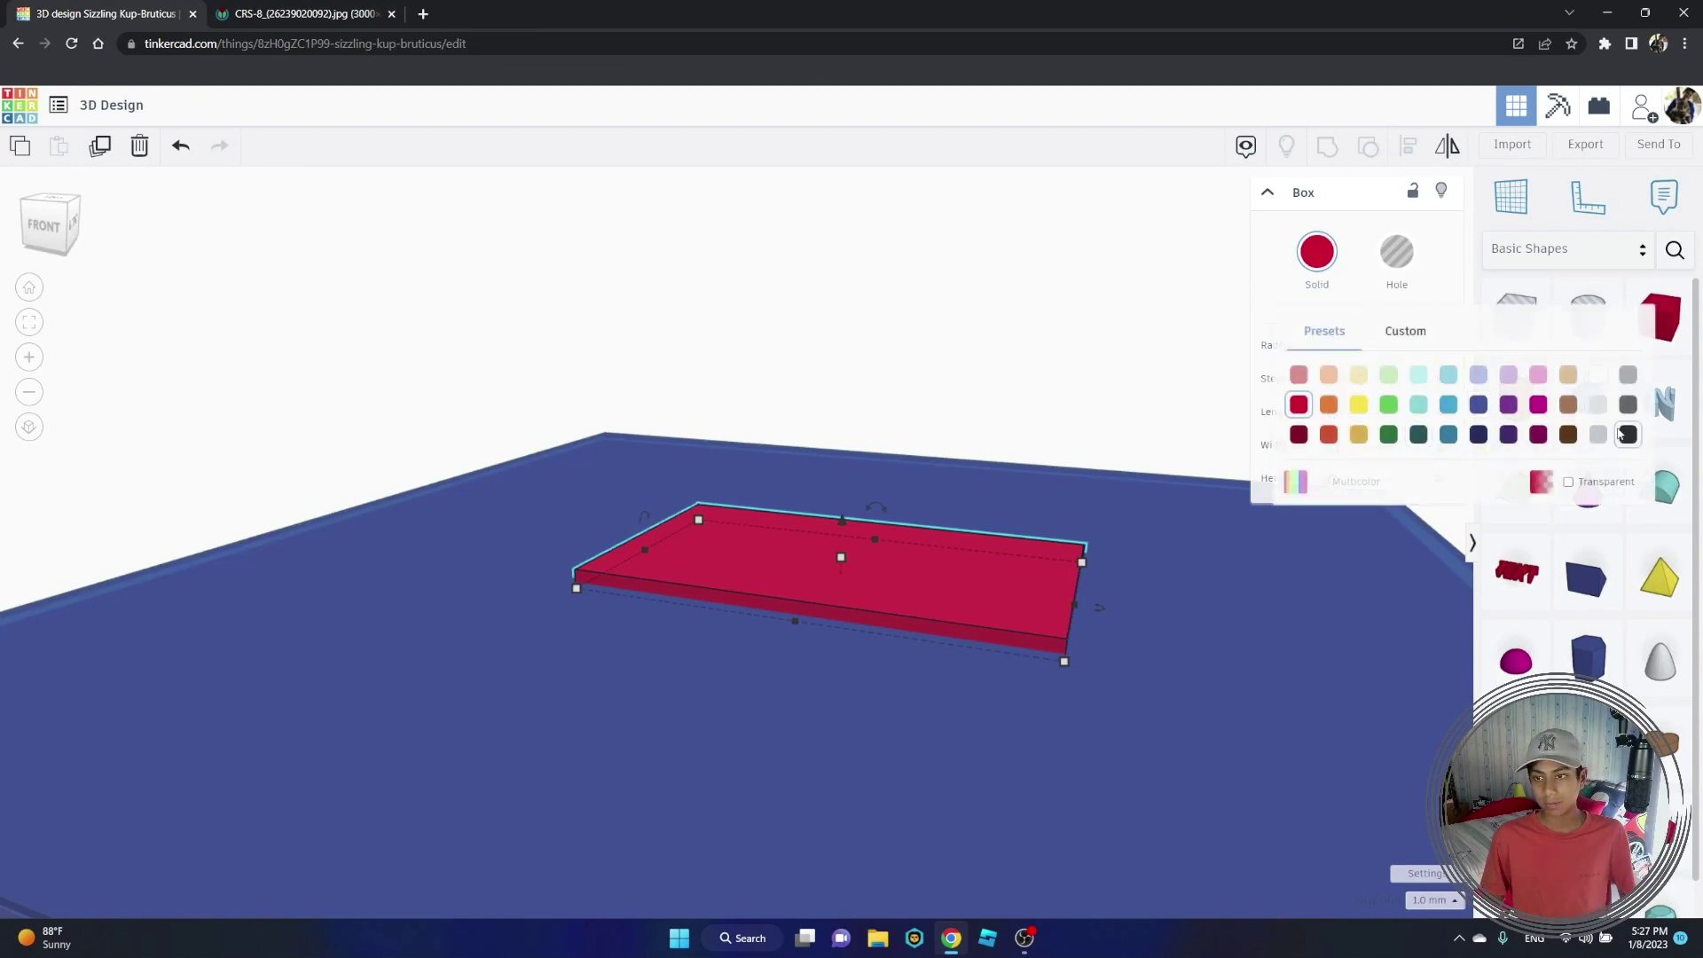
click(1629, 405)
click(938, 331)
right_drag(938, 331, 916, 365)
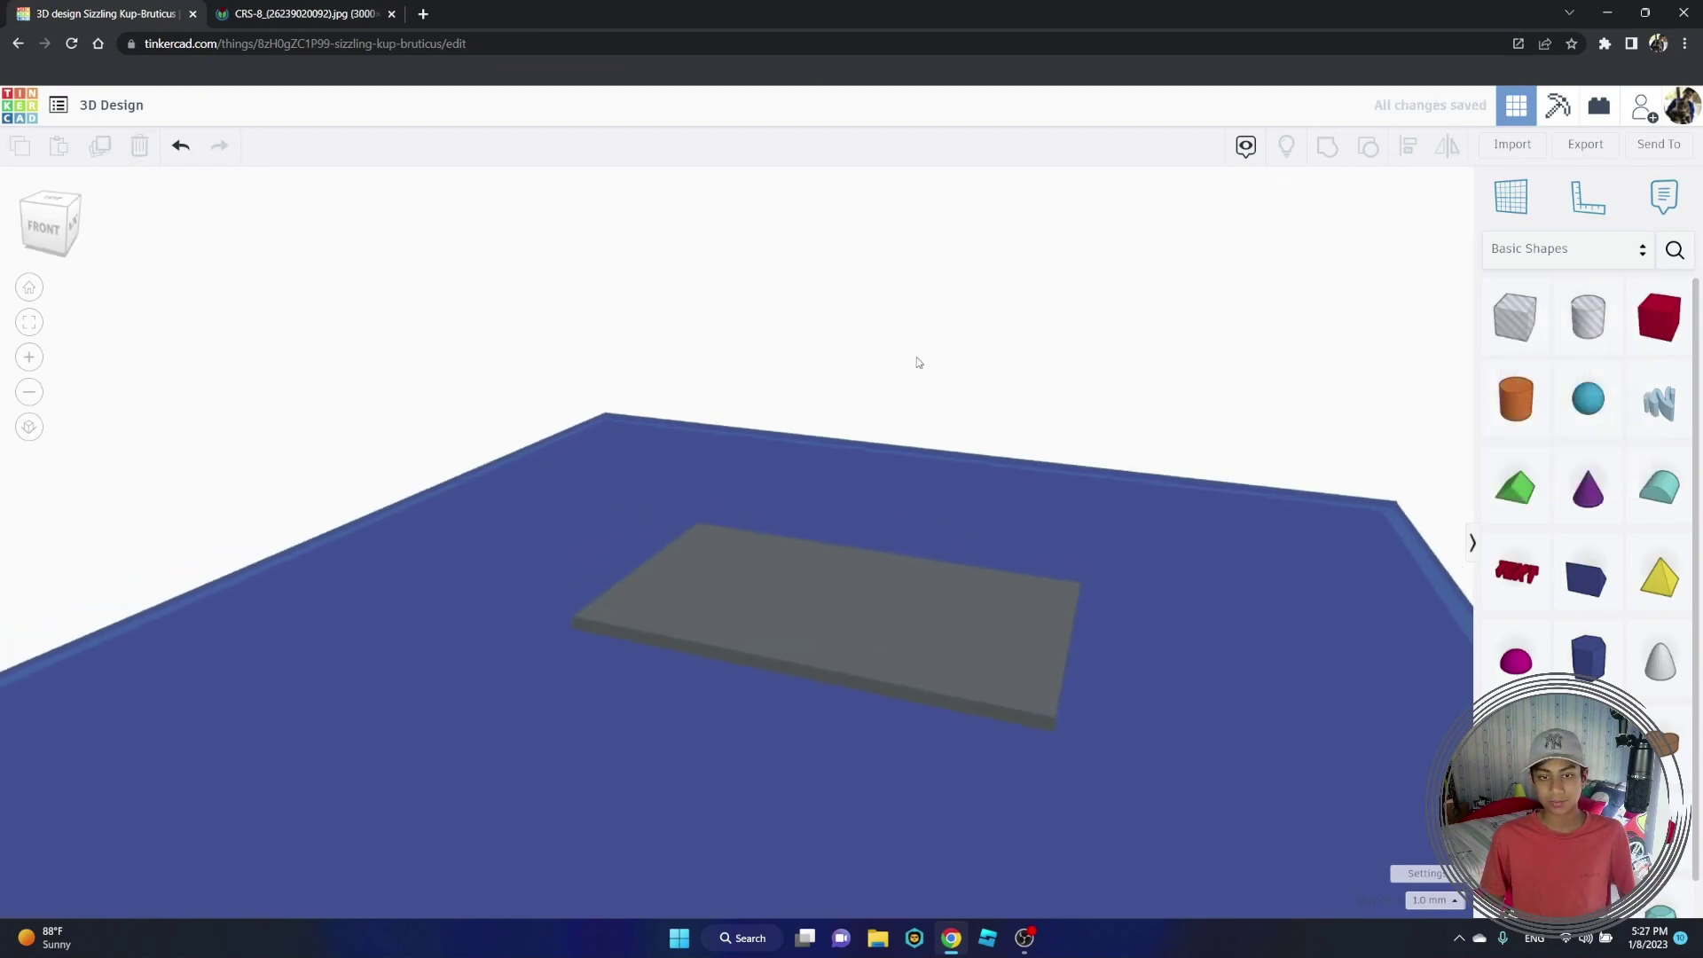
Step: Place a box on the grey slab and delete it, and duplicate the slab with the copy aligned over the original
drag(1660, 317, 916, 648)
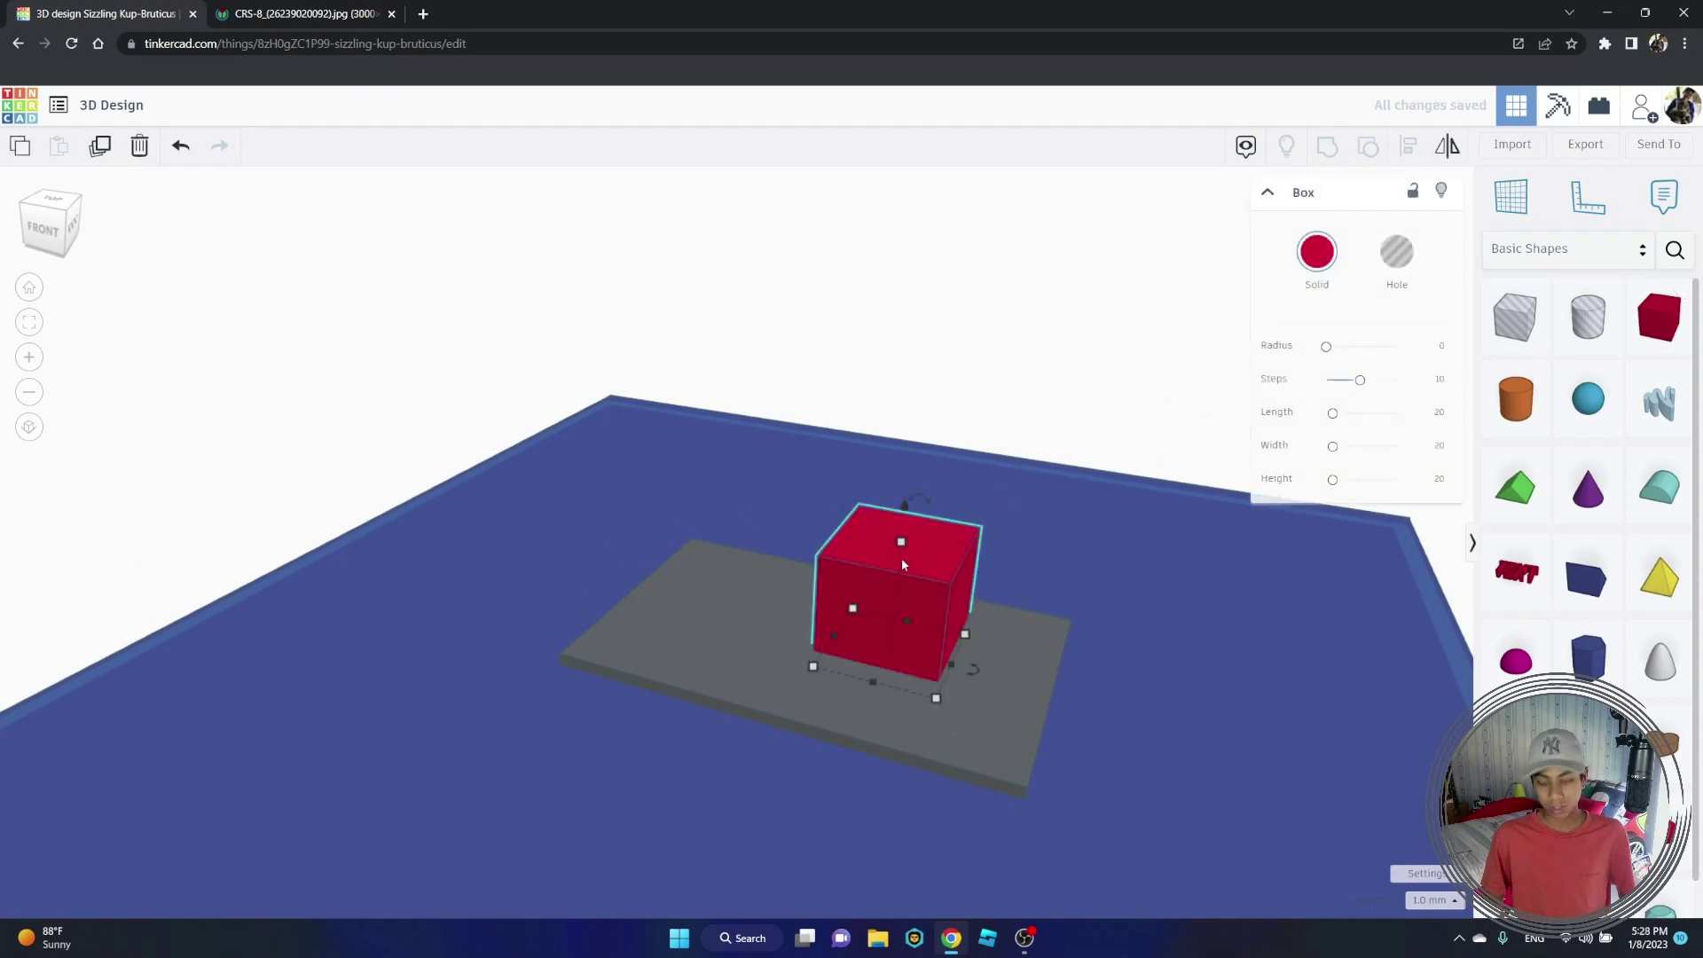
key(Delete)
click(878, 612)
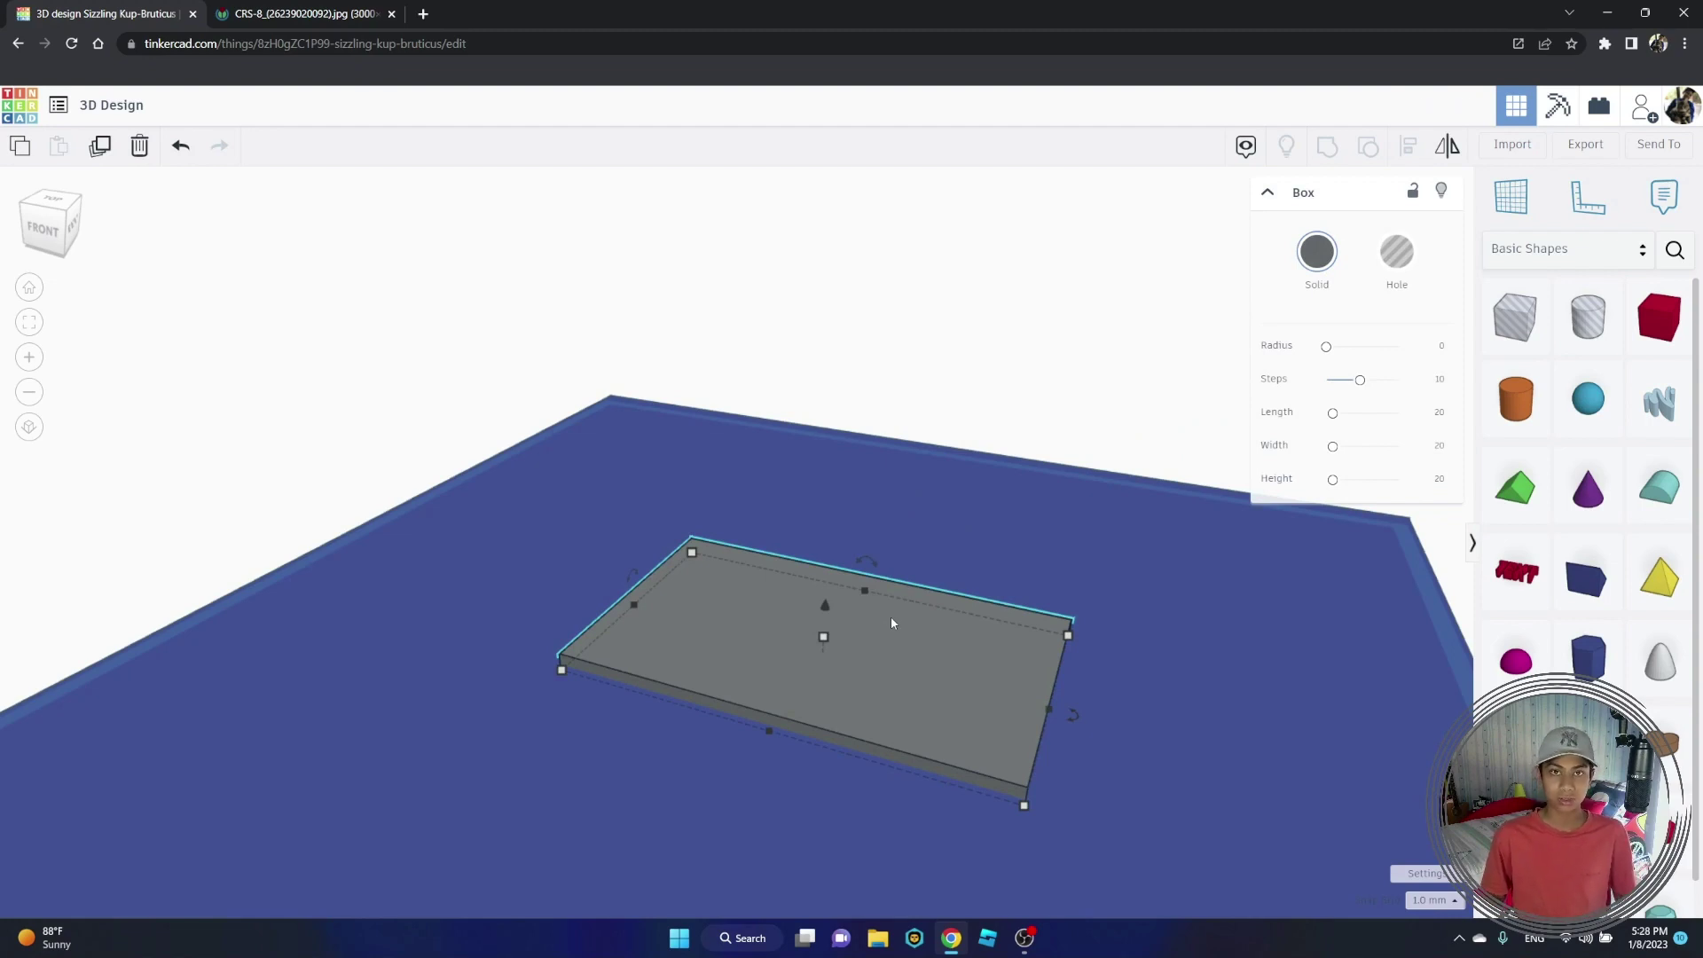
key(ctrl+c)
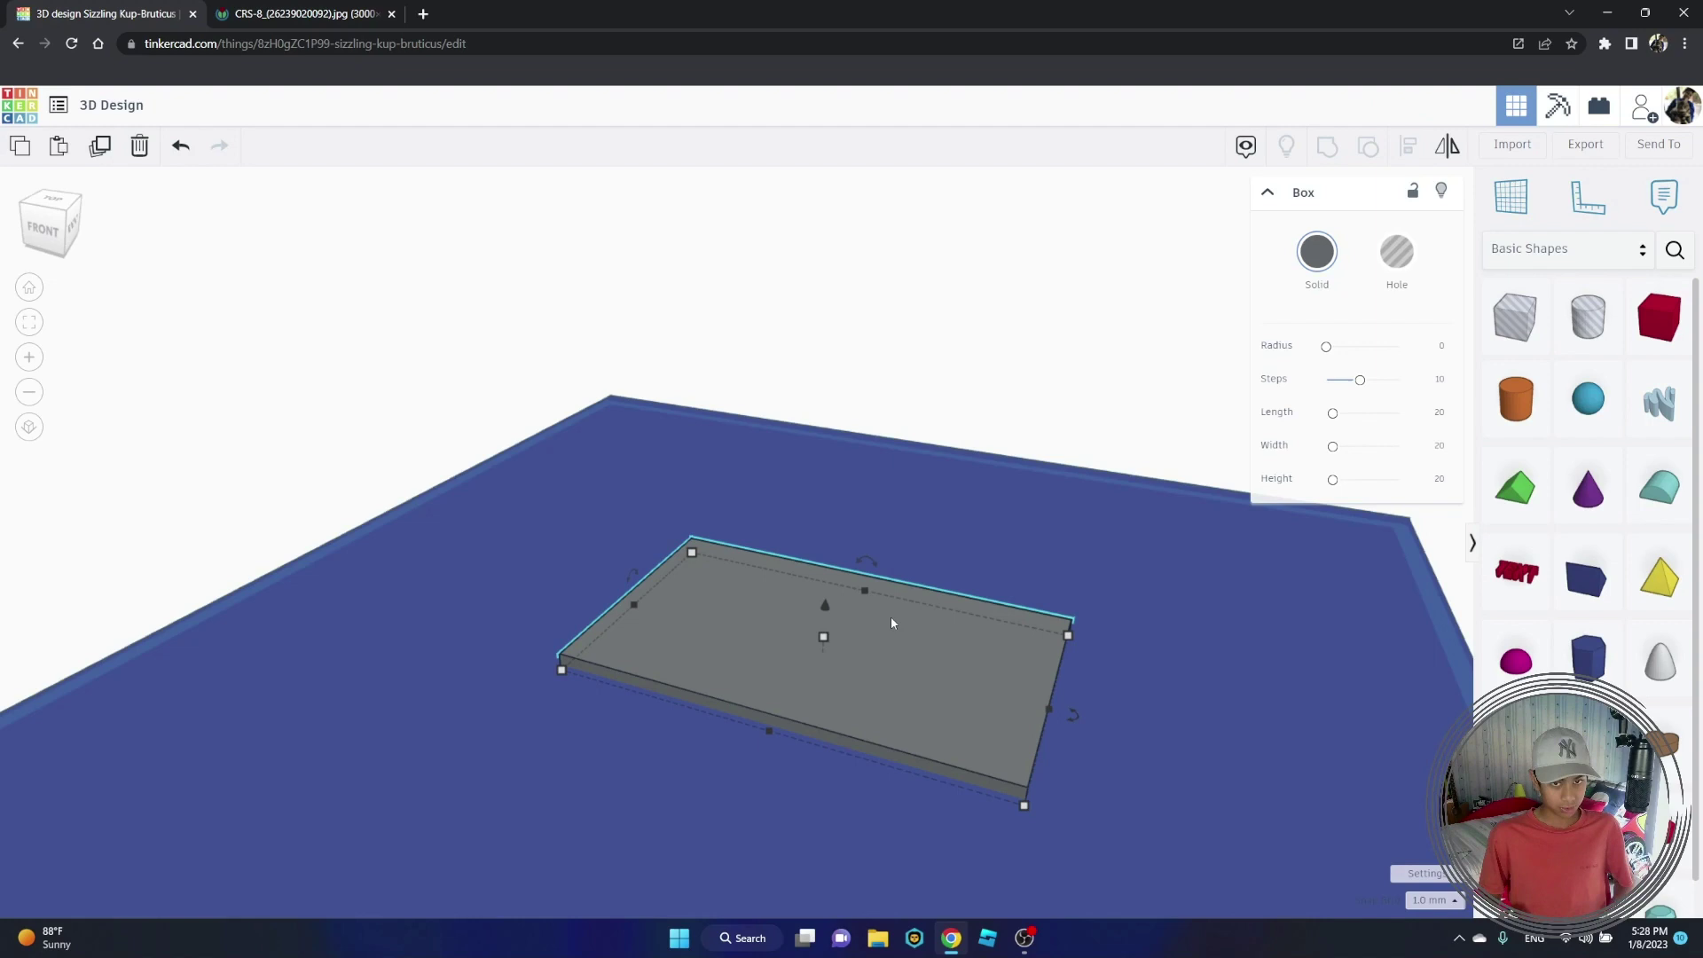
key(ctrl+v)
drag(1013, 732, 918, 705)
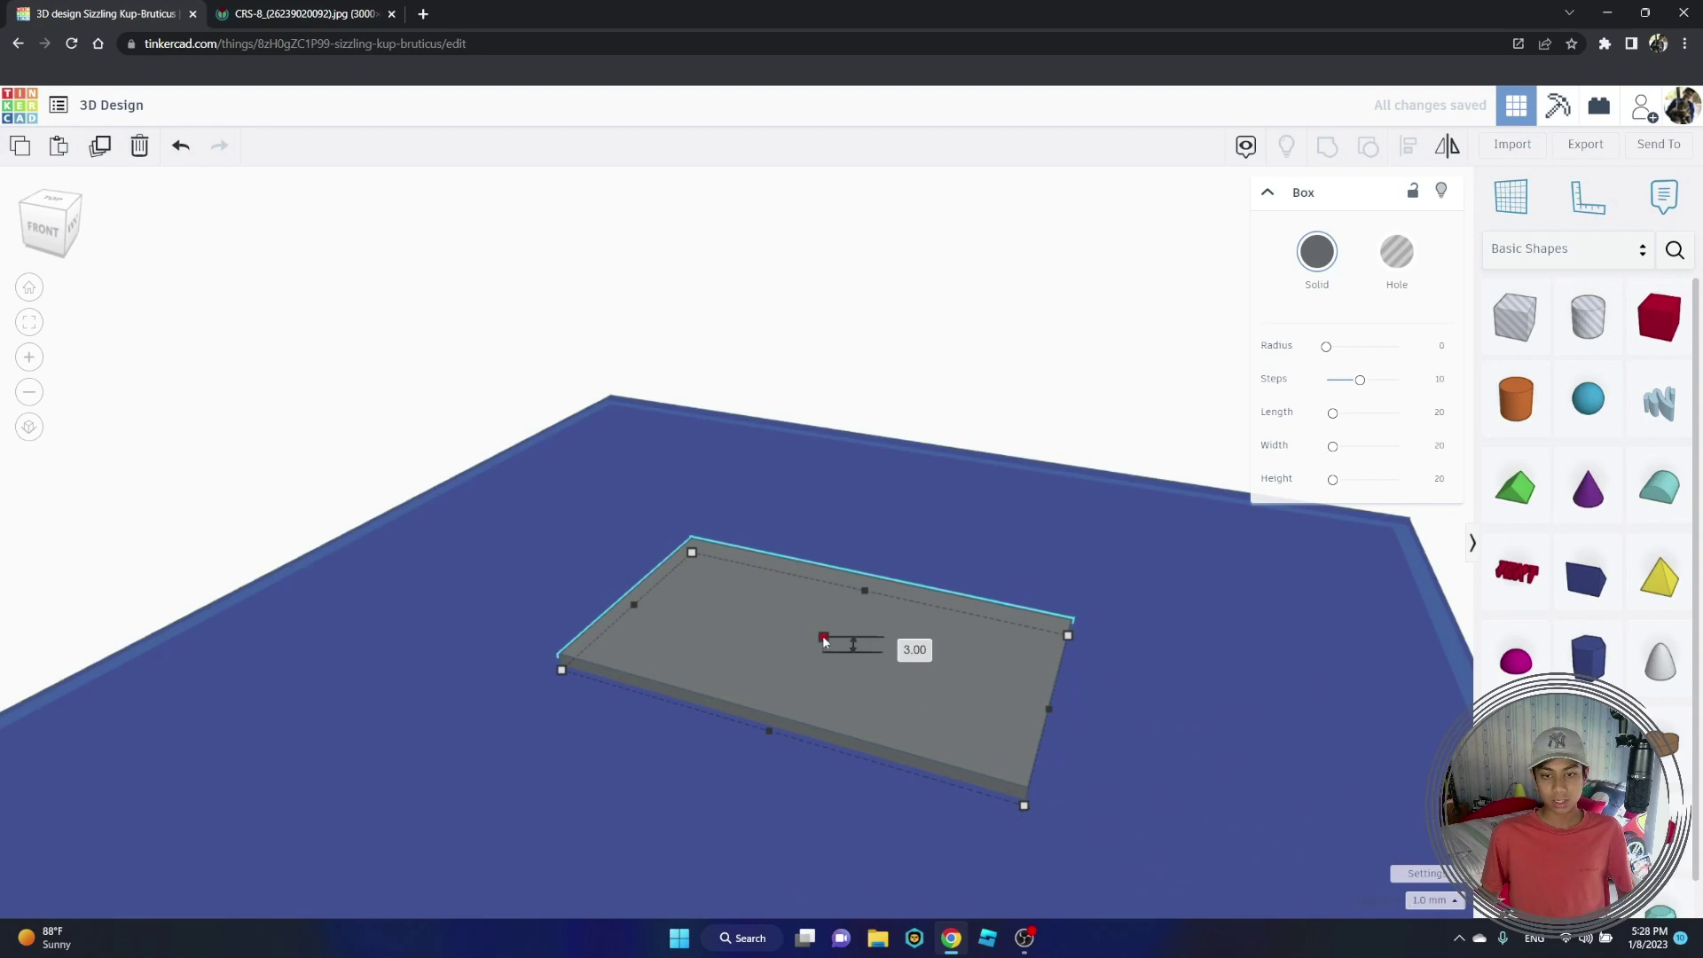
Step: Try a 4 mm height on the duplicated slab and set it to 2 mm
drag(825, 638, 818, 637)
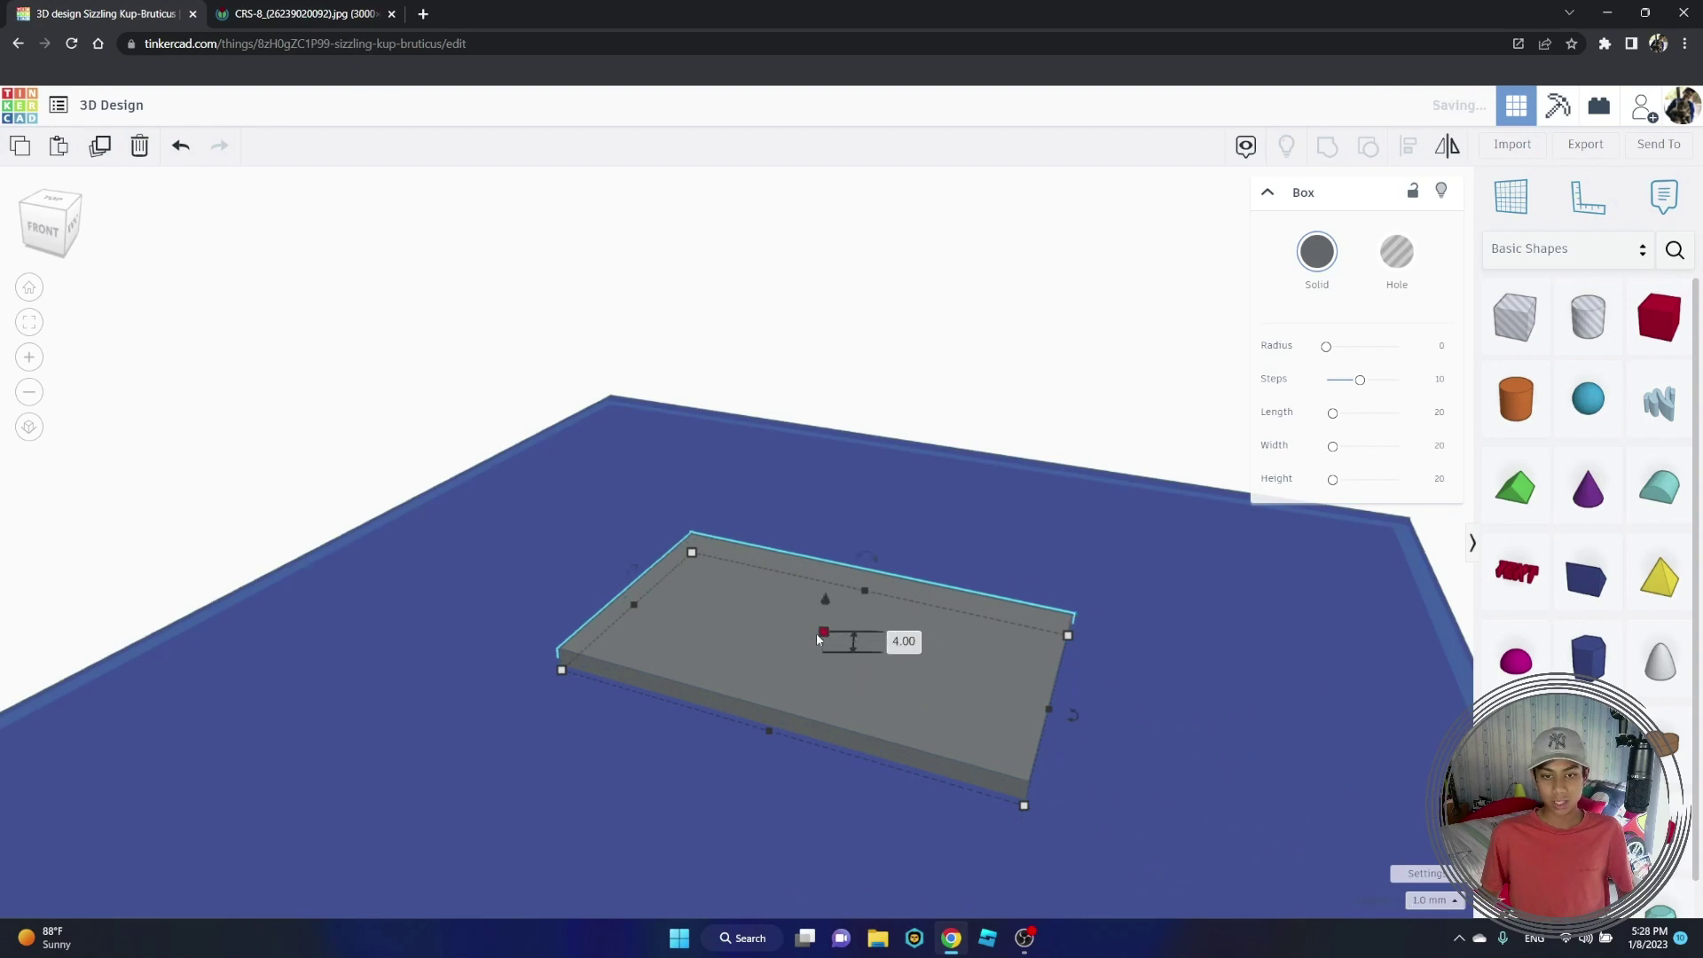
right_drag(797, 726, 796, 637)
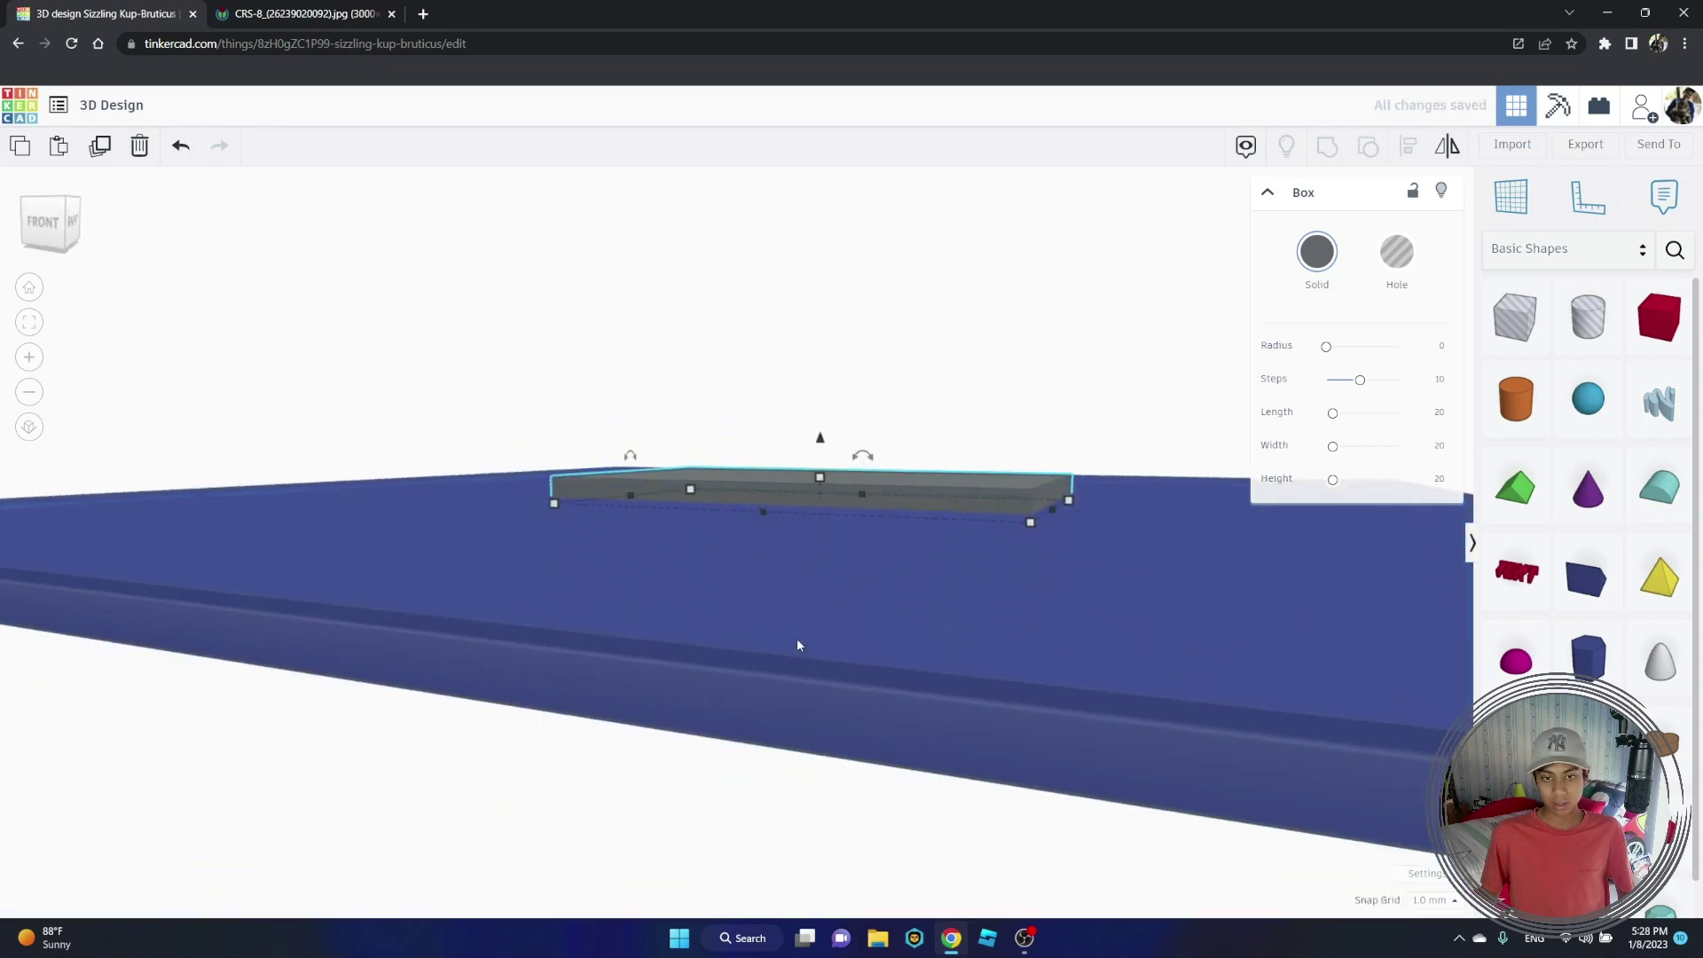
drag(819, 490, 820, 494)
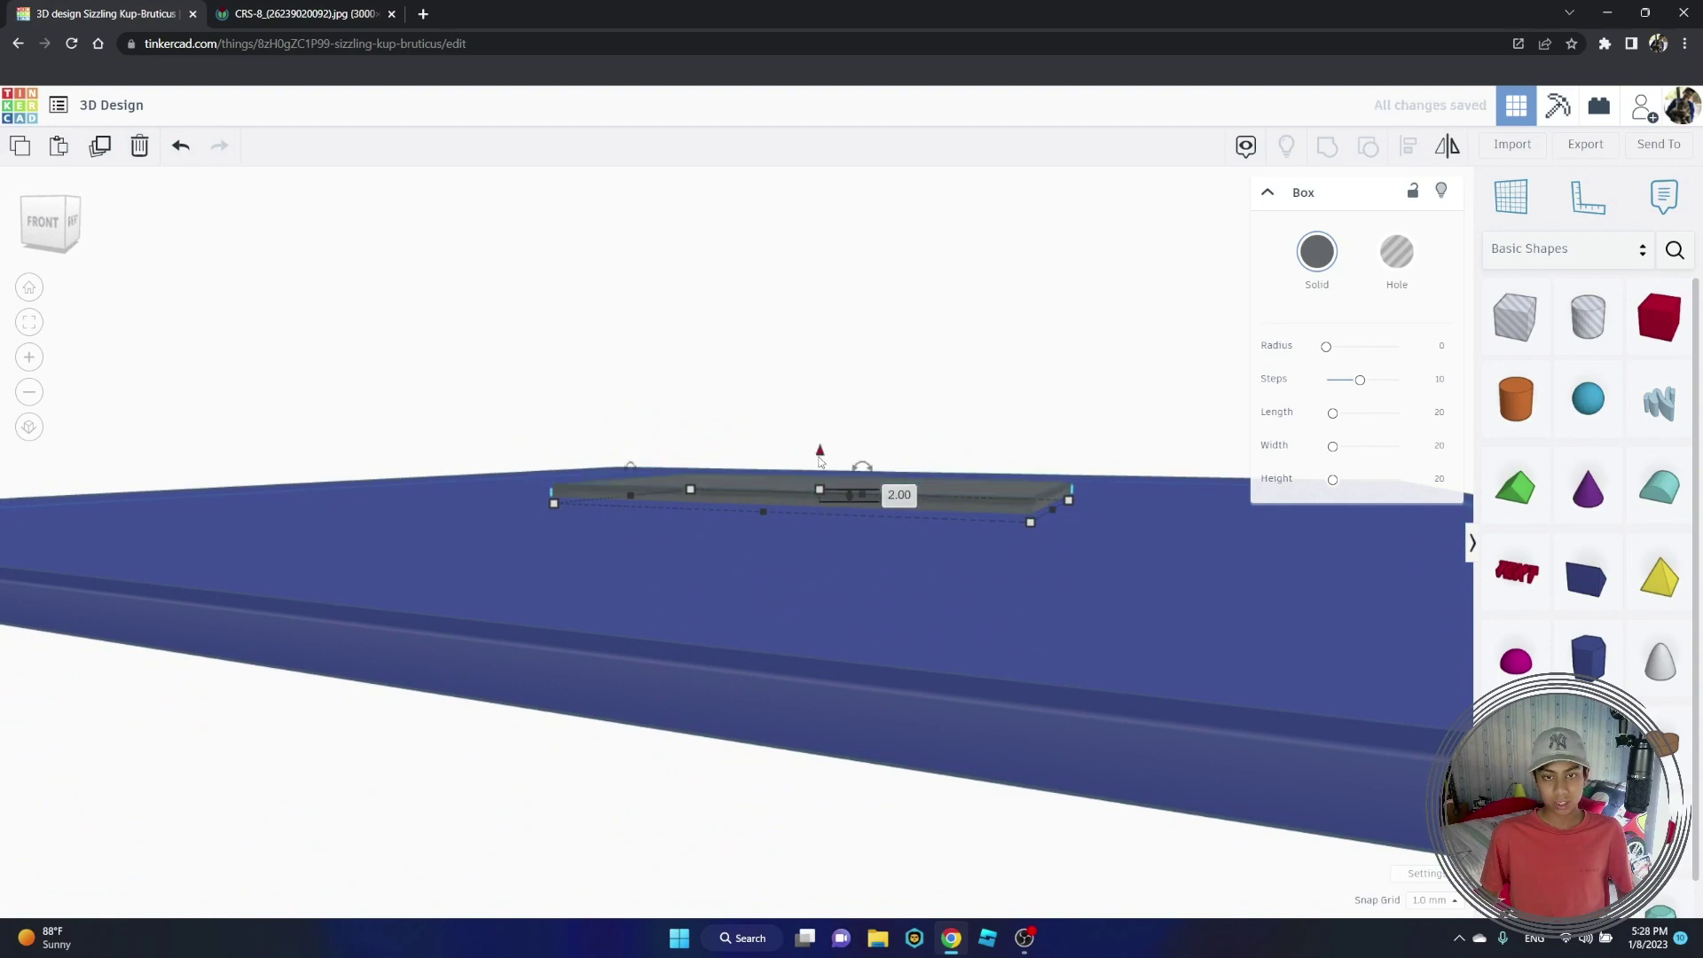
right_drag(821, 462, 772, 494)
scroll(768, 492, up, 3)
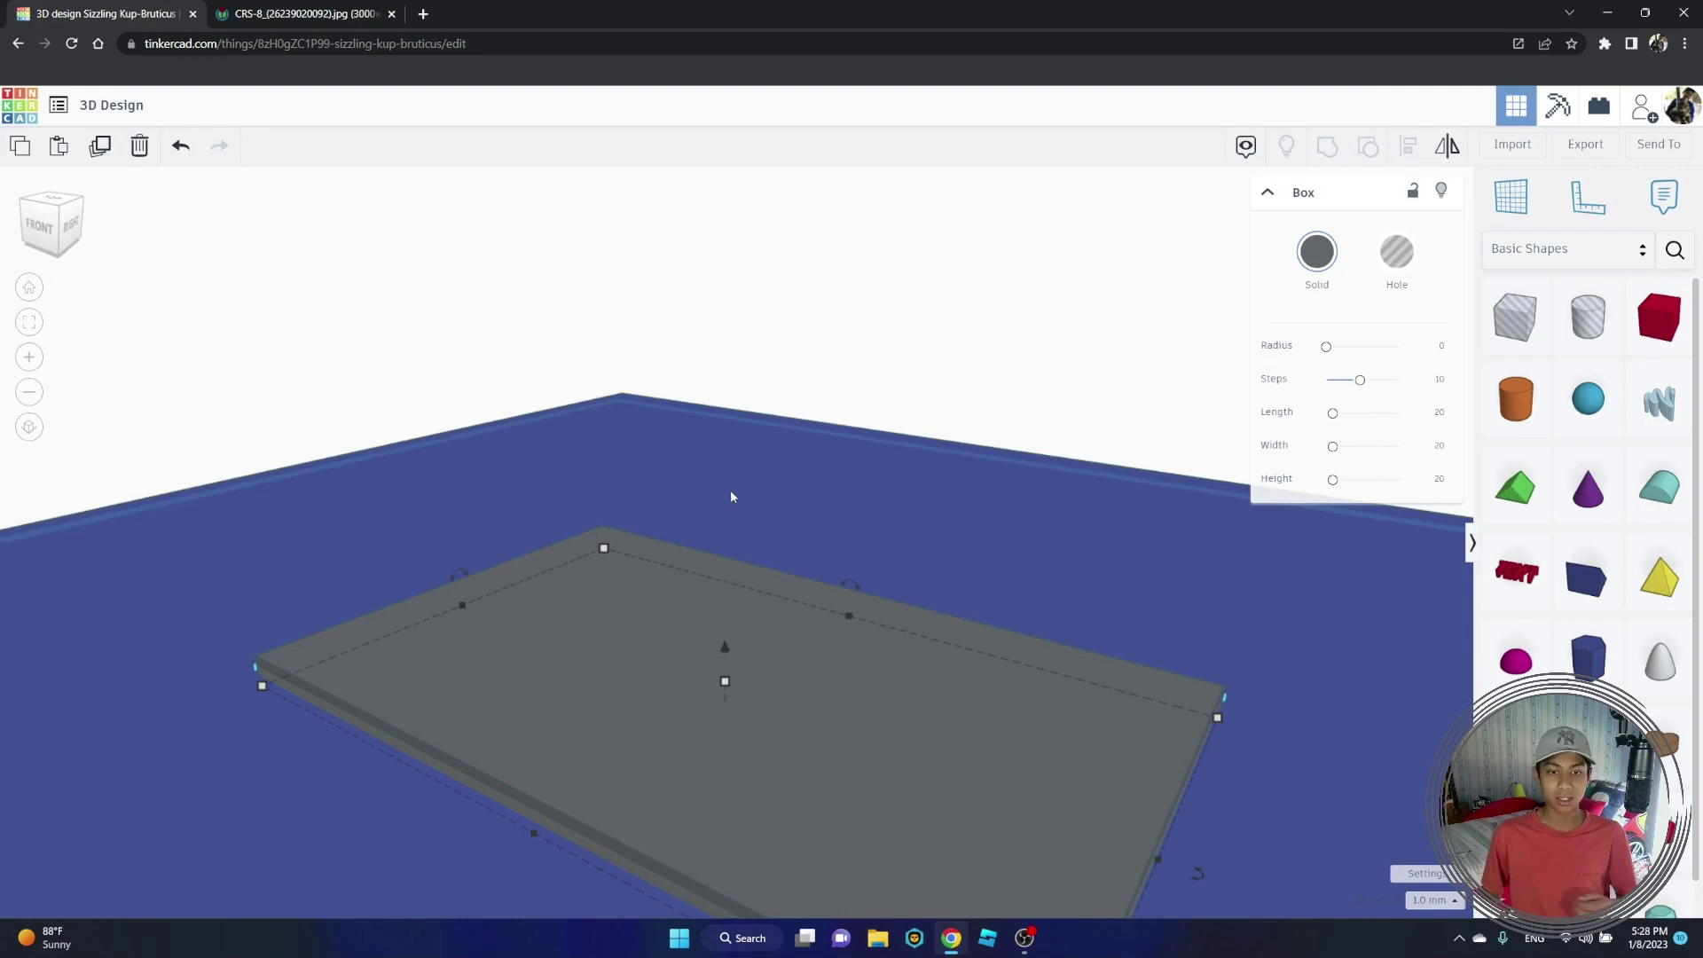
scroll(746, 674, up, 5)
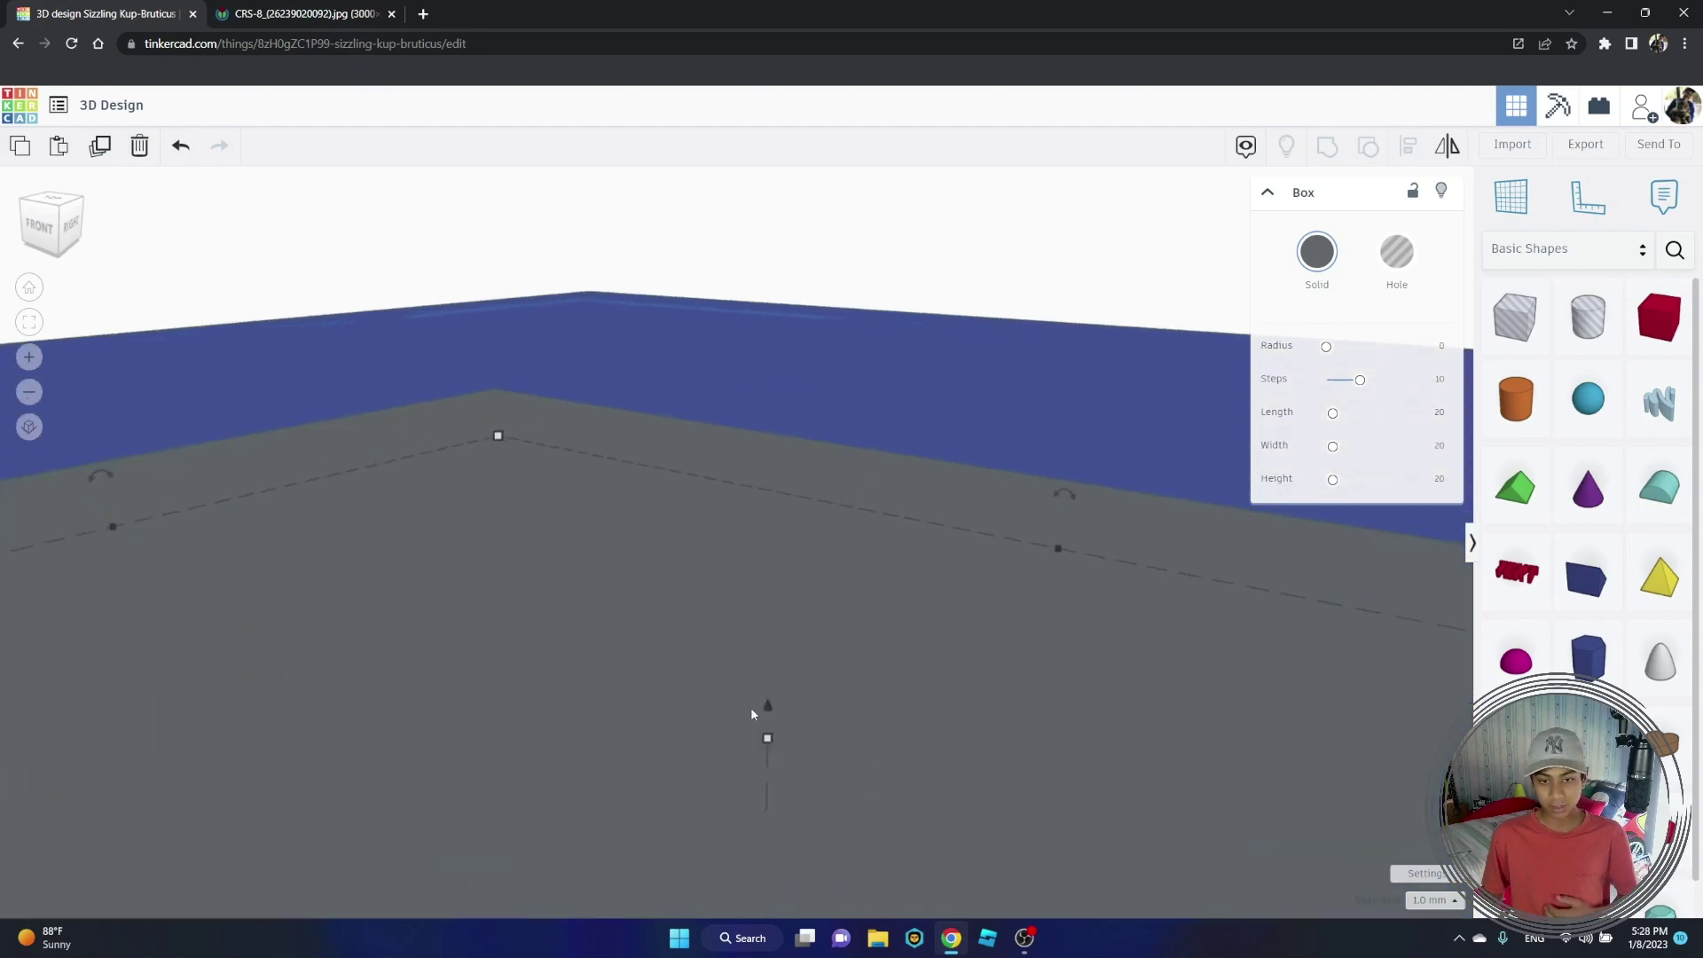
scroll(767, 708, down, 3)
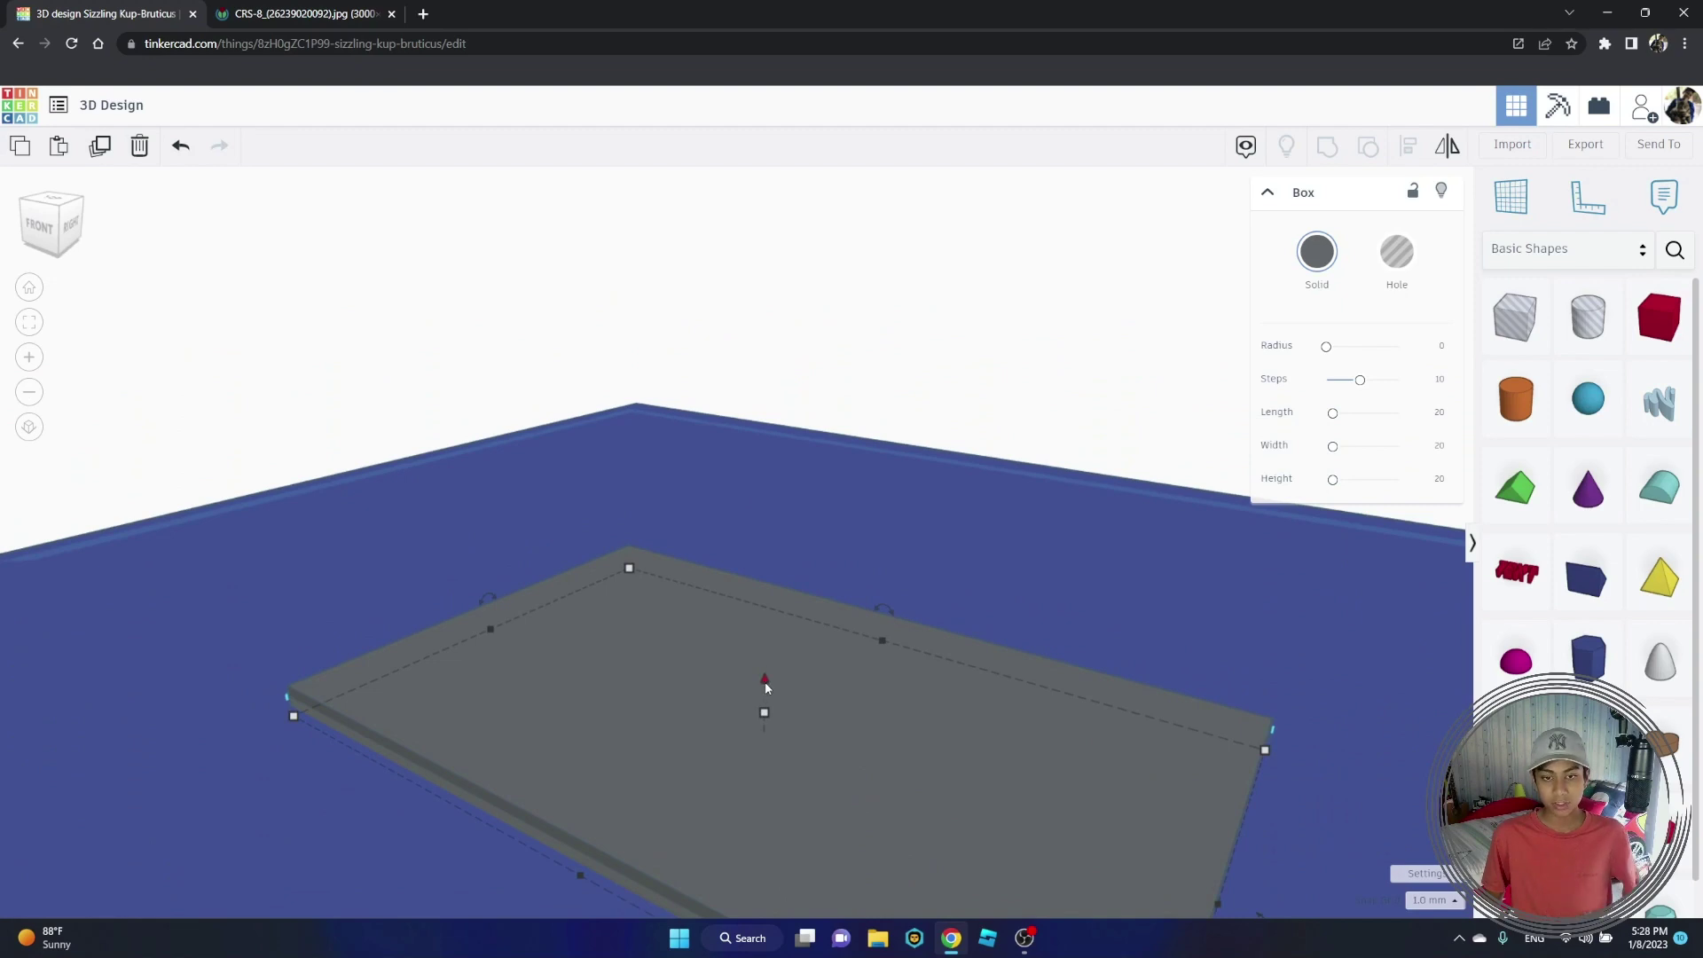
Step: Raise the duplicated slab above the original and lower it so that it rests on the original's top face
drag(766, 682, 751, 669)
right_drag(751, 669, 681, 612)
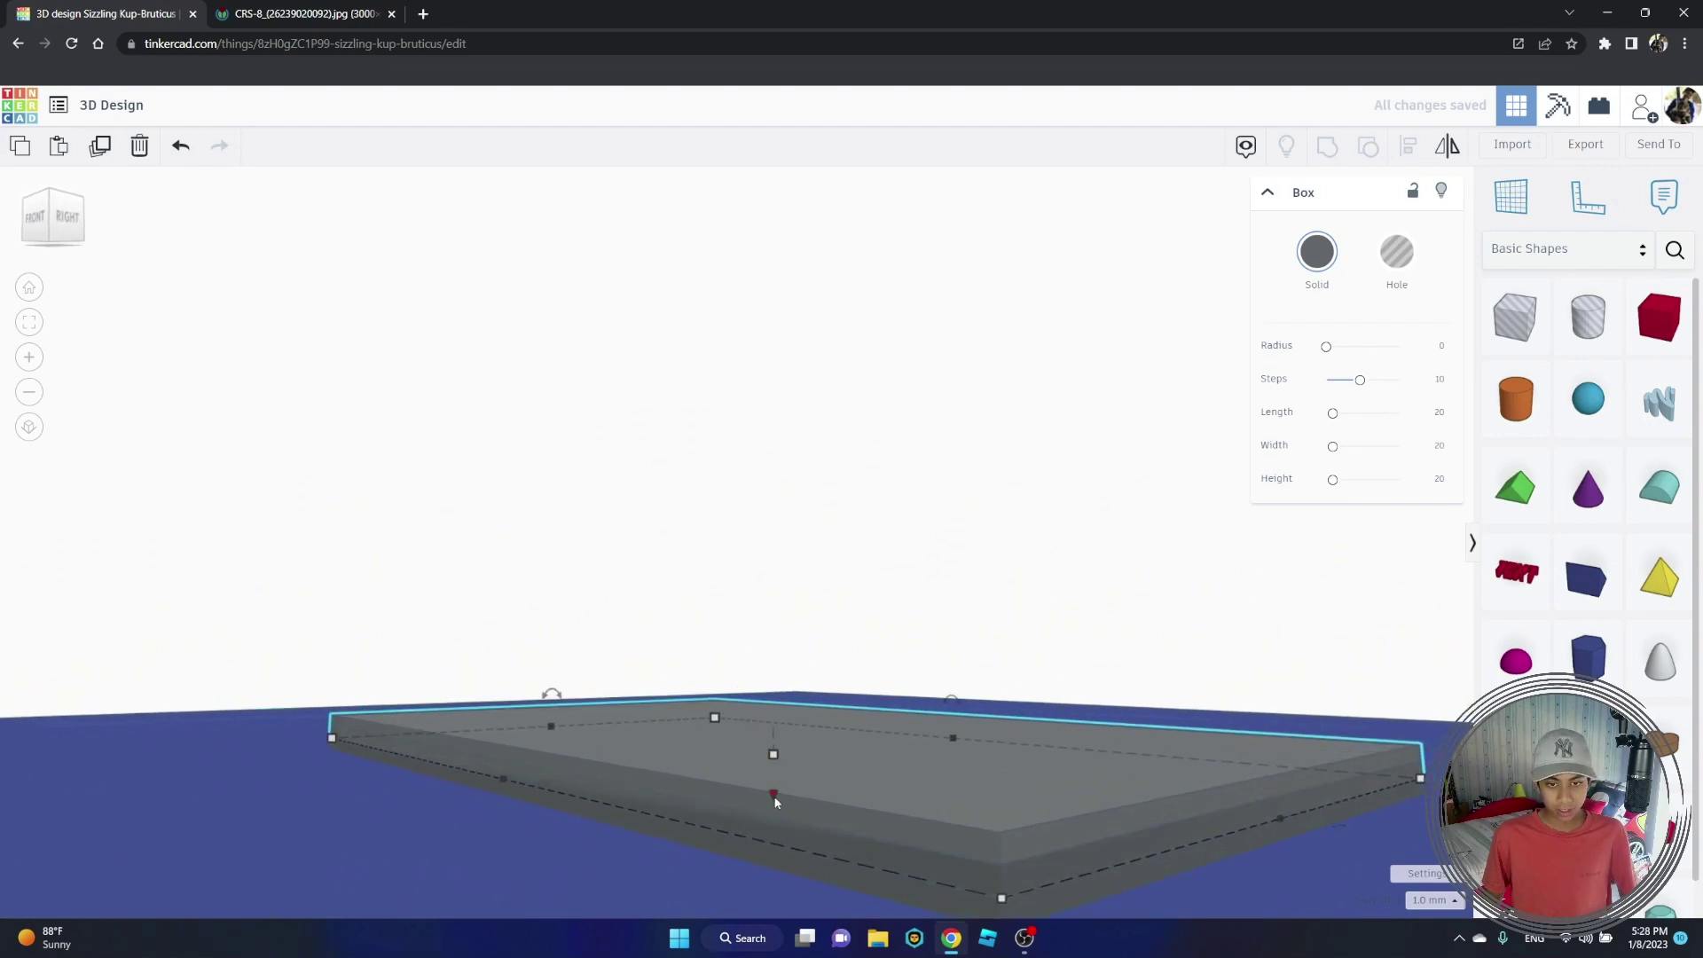
drag(772, 794, 768, 697)
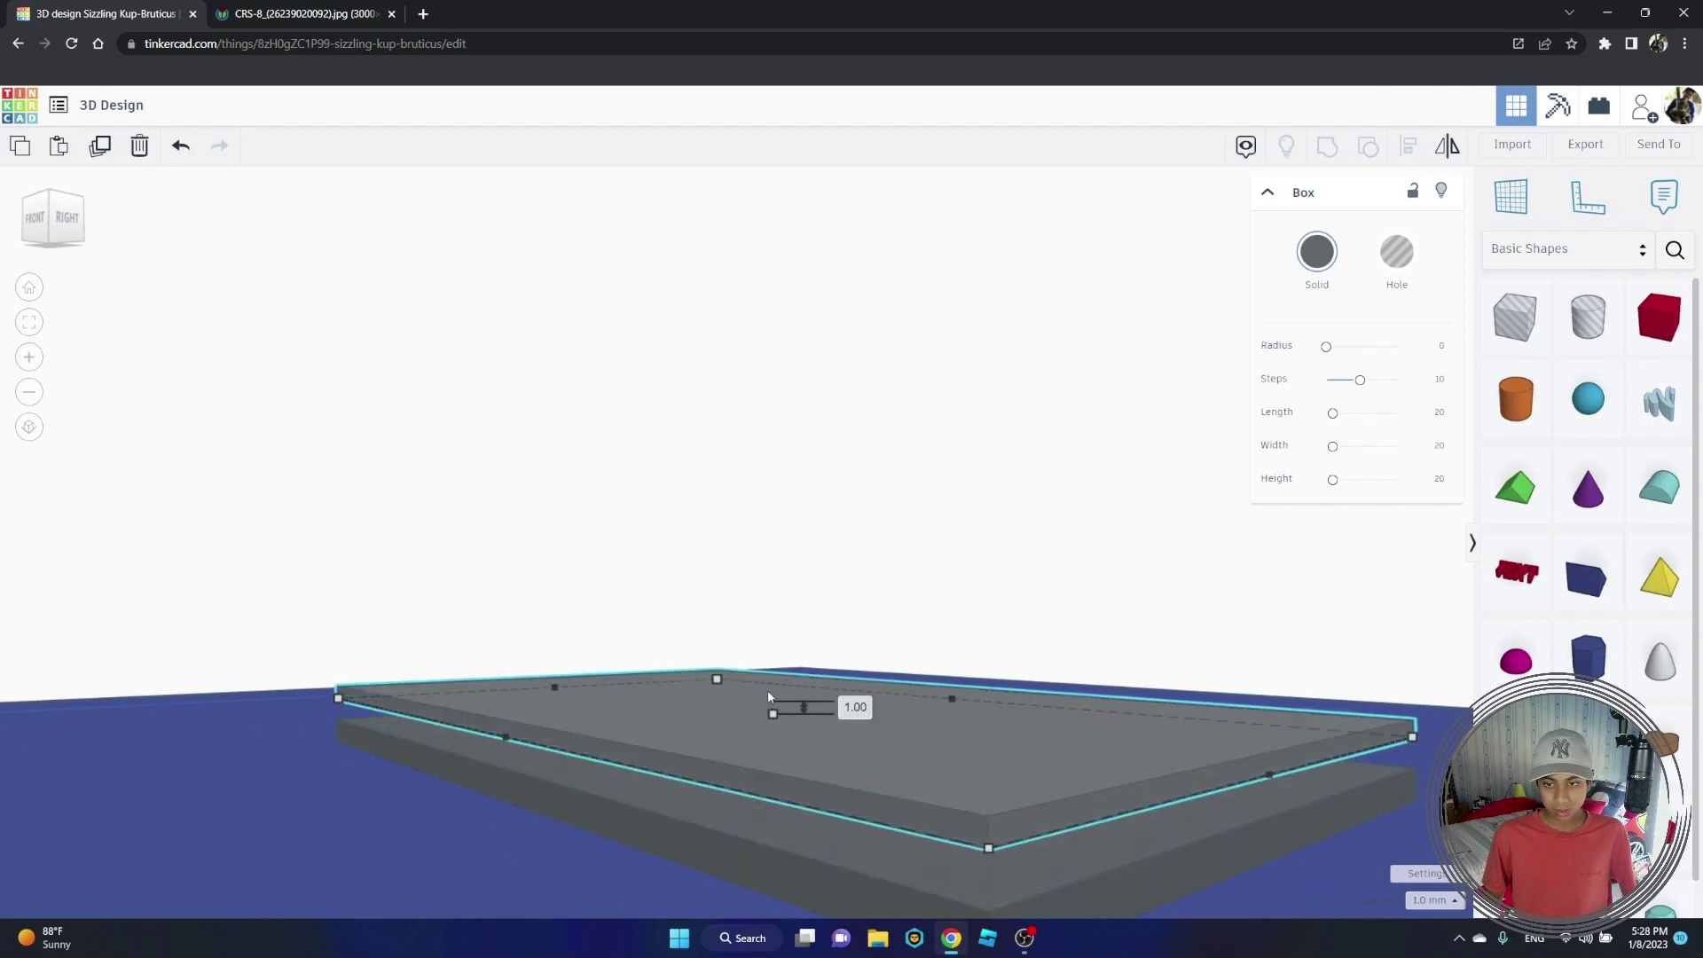
click(843, 597)
right_drag(843, 597, 844, 695)
click(847, 694)
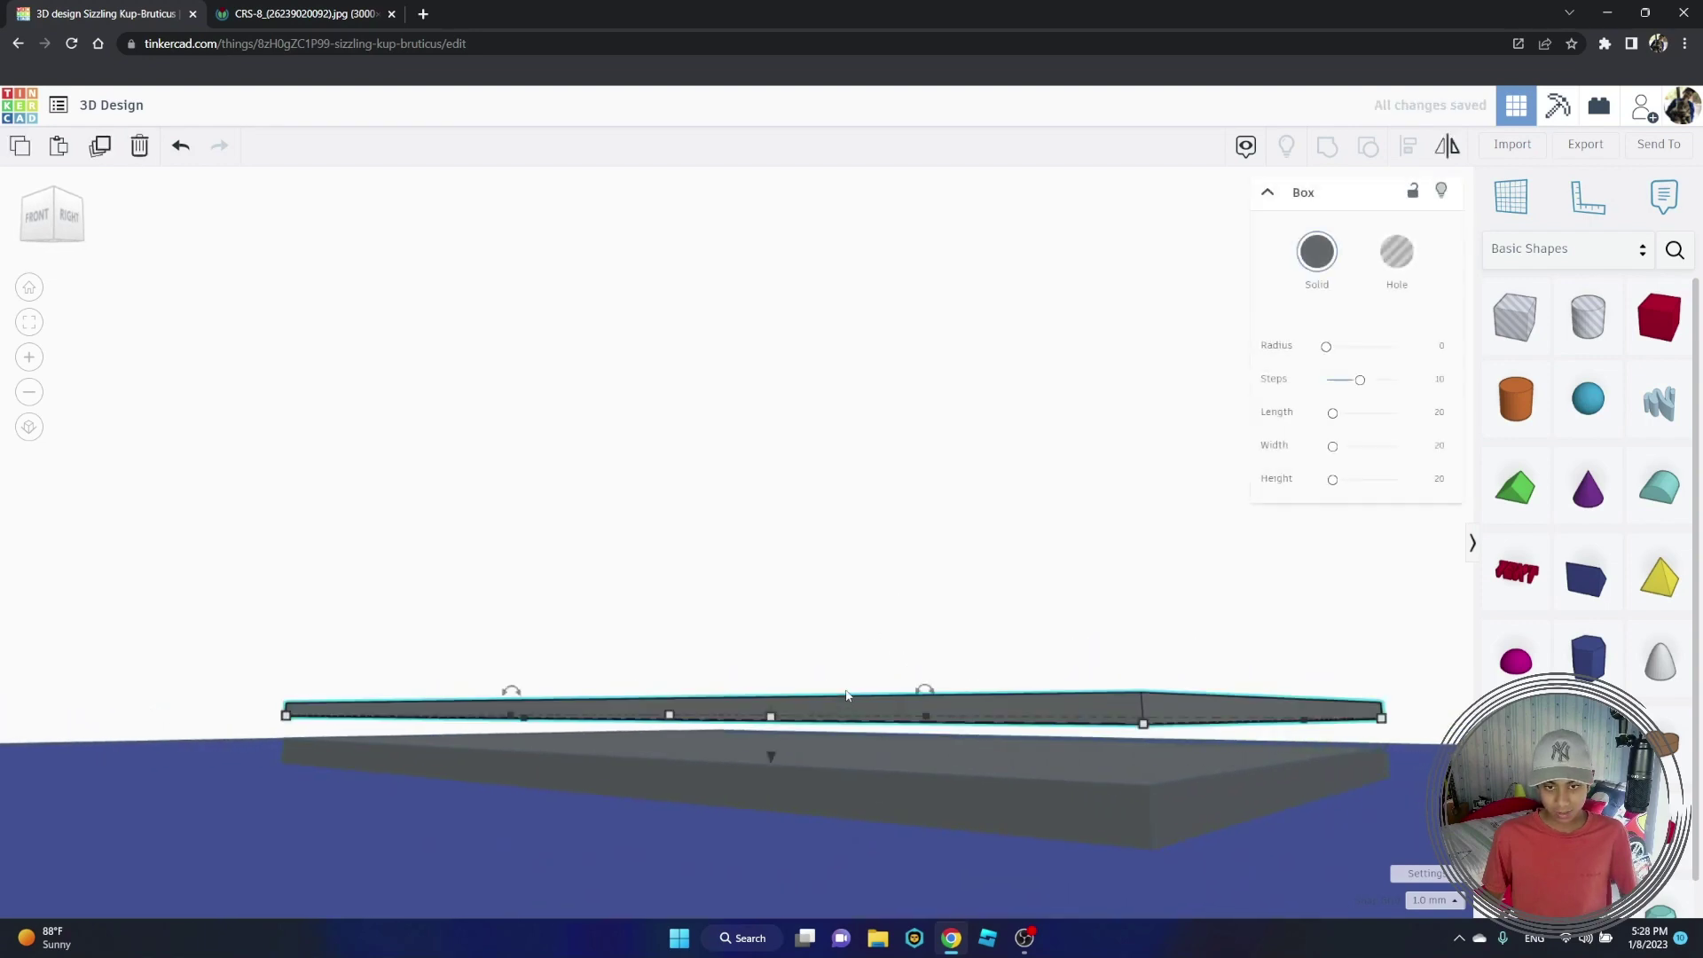
drag(774, 755, 768, 779)
click(775, 754)
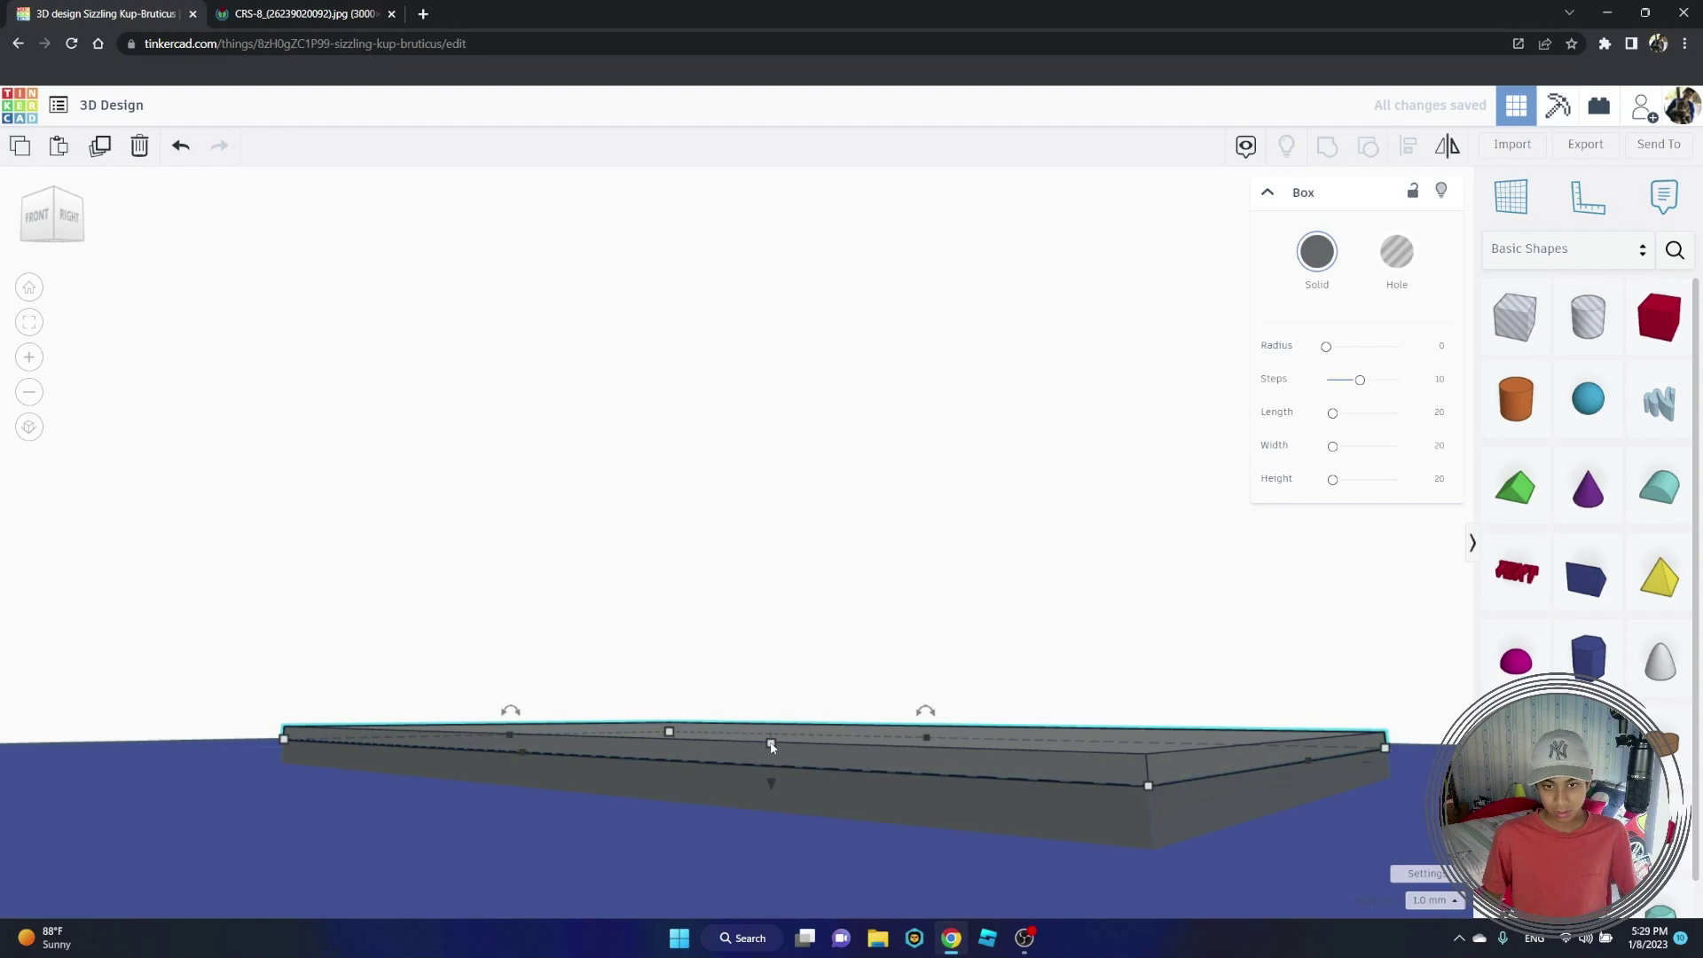
Step: Thin the upper grey plate and widen it slightly beyond both long sides of the slab beneath
drag(771, 745, 770, 748)
right_drag(818, 683, 699, 701)
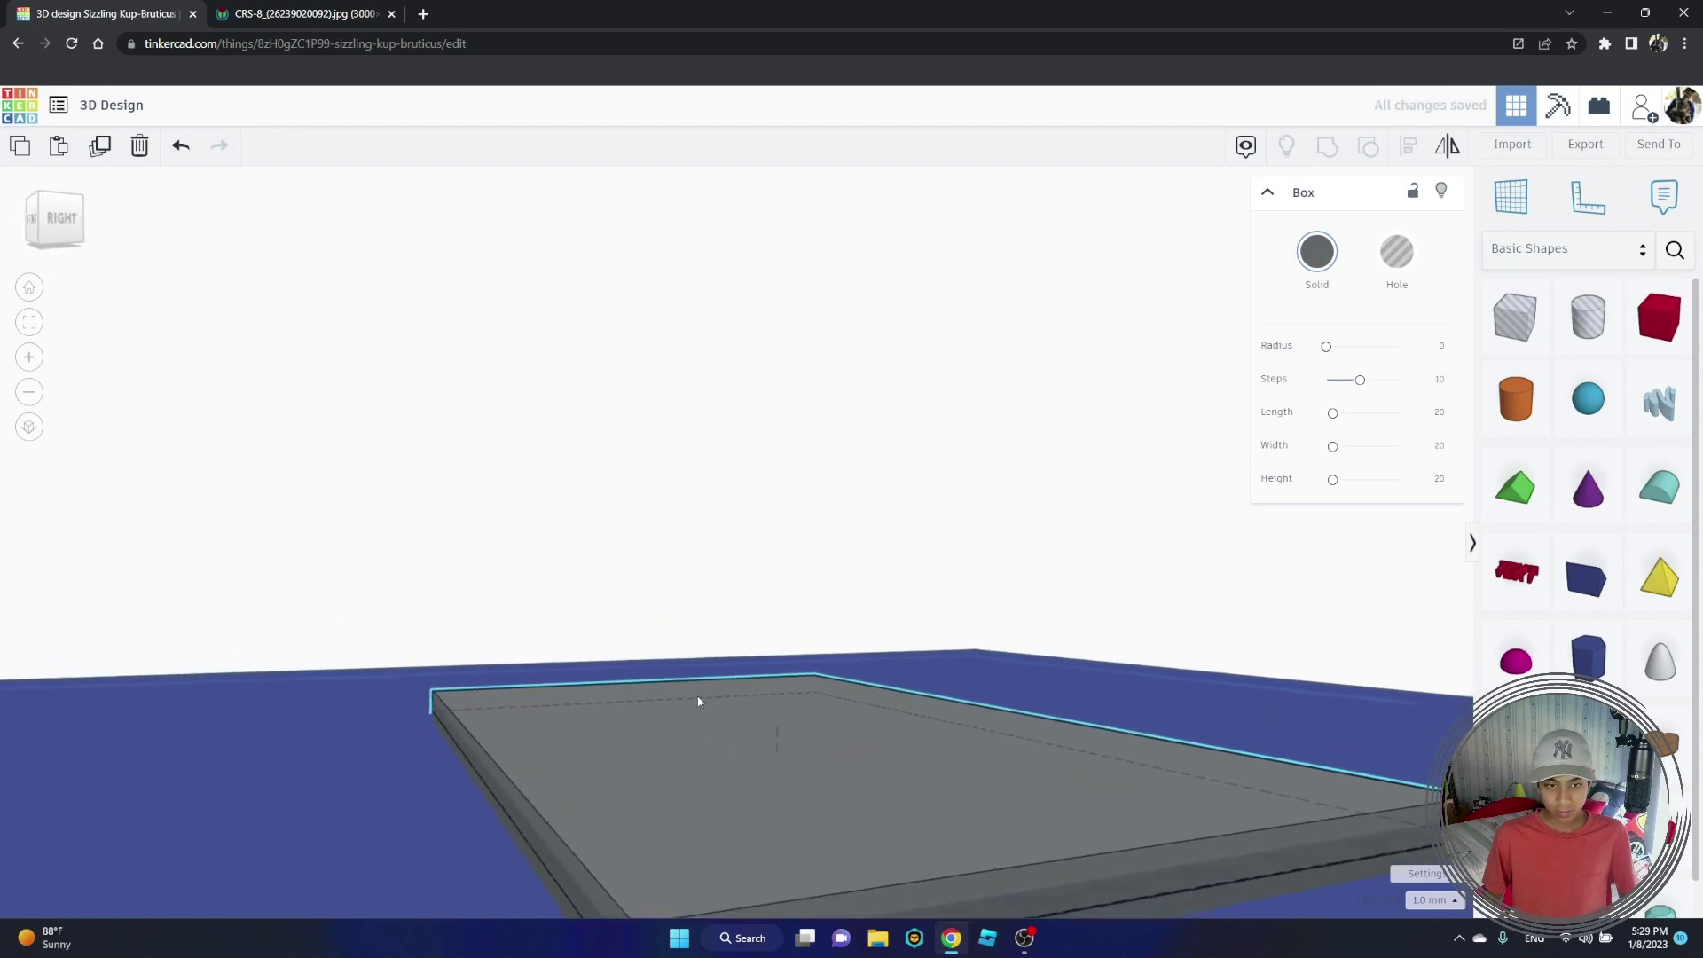
right_drag(479, 729, 433, 763)
scroll(433, 764, down, 3)
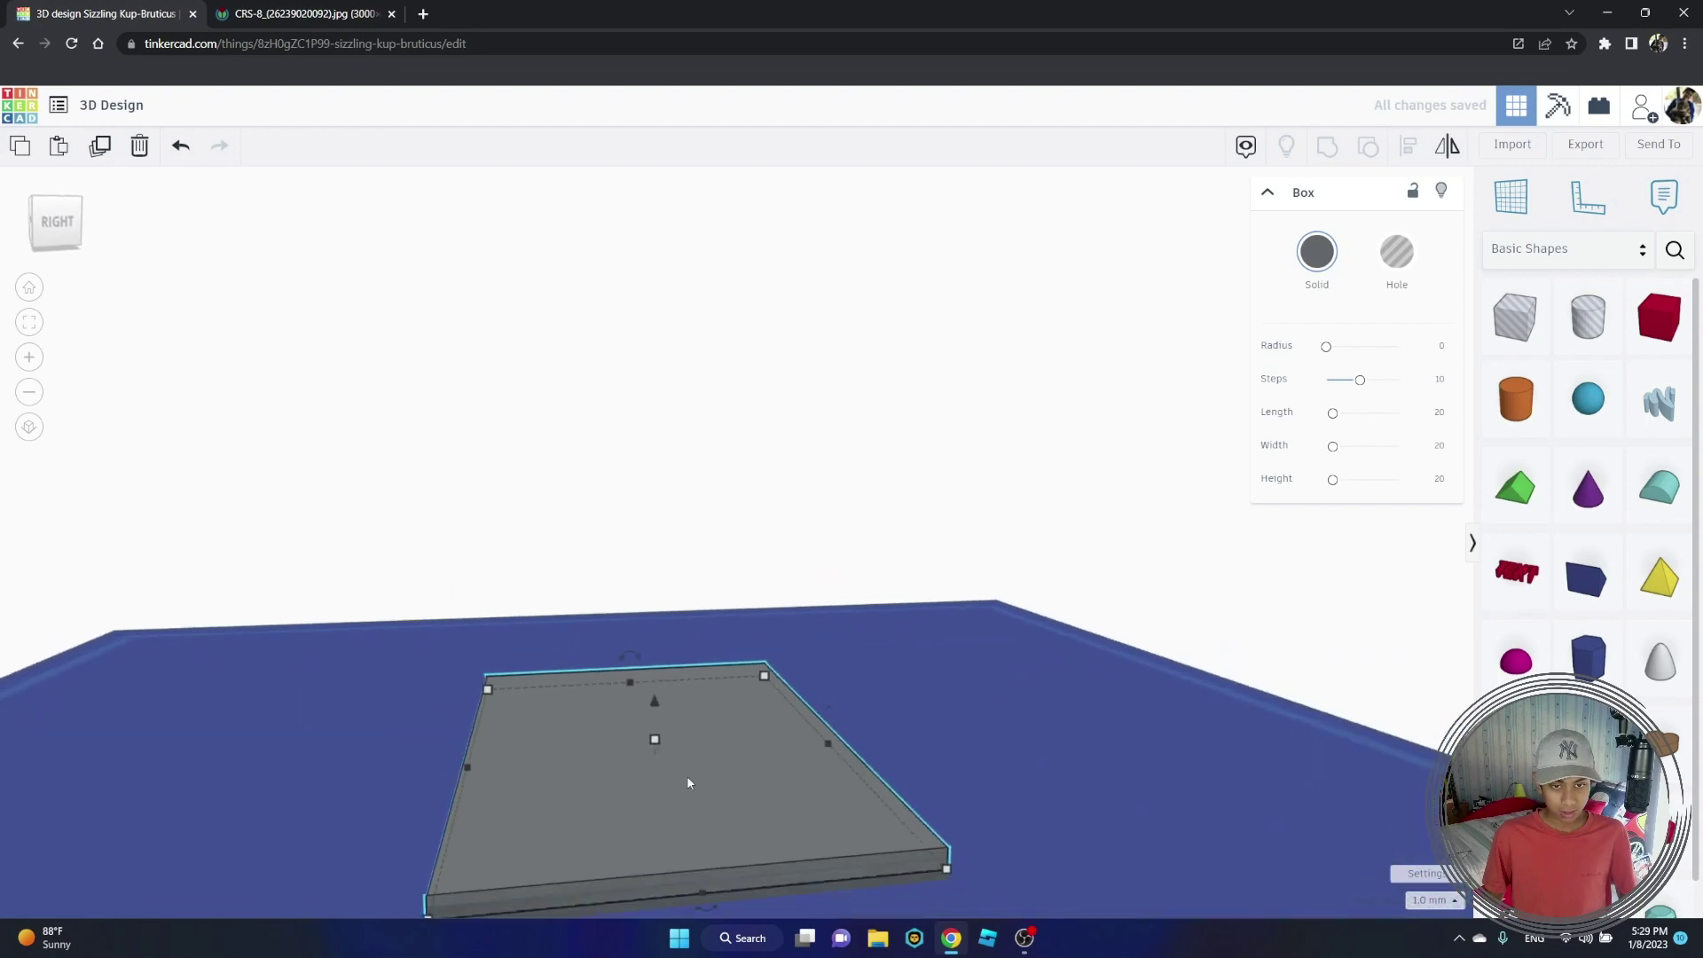
drag(656, 750, 656, 756)
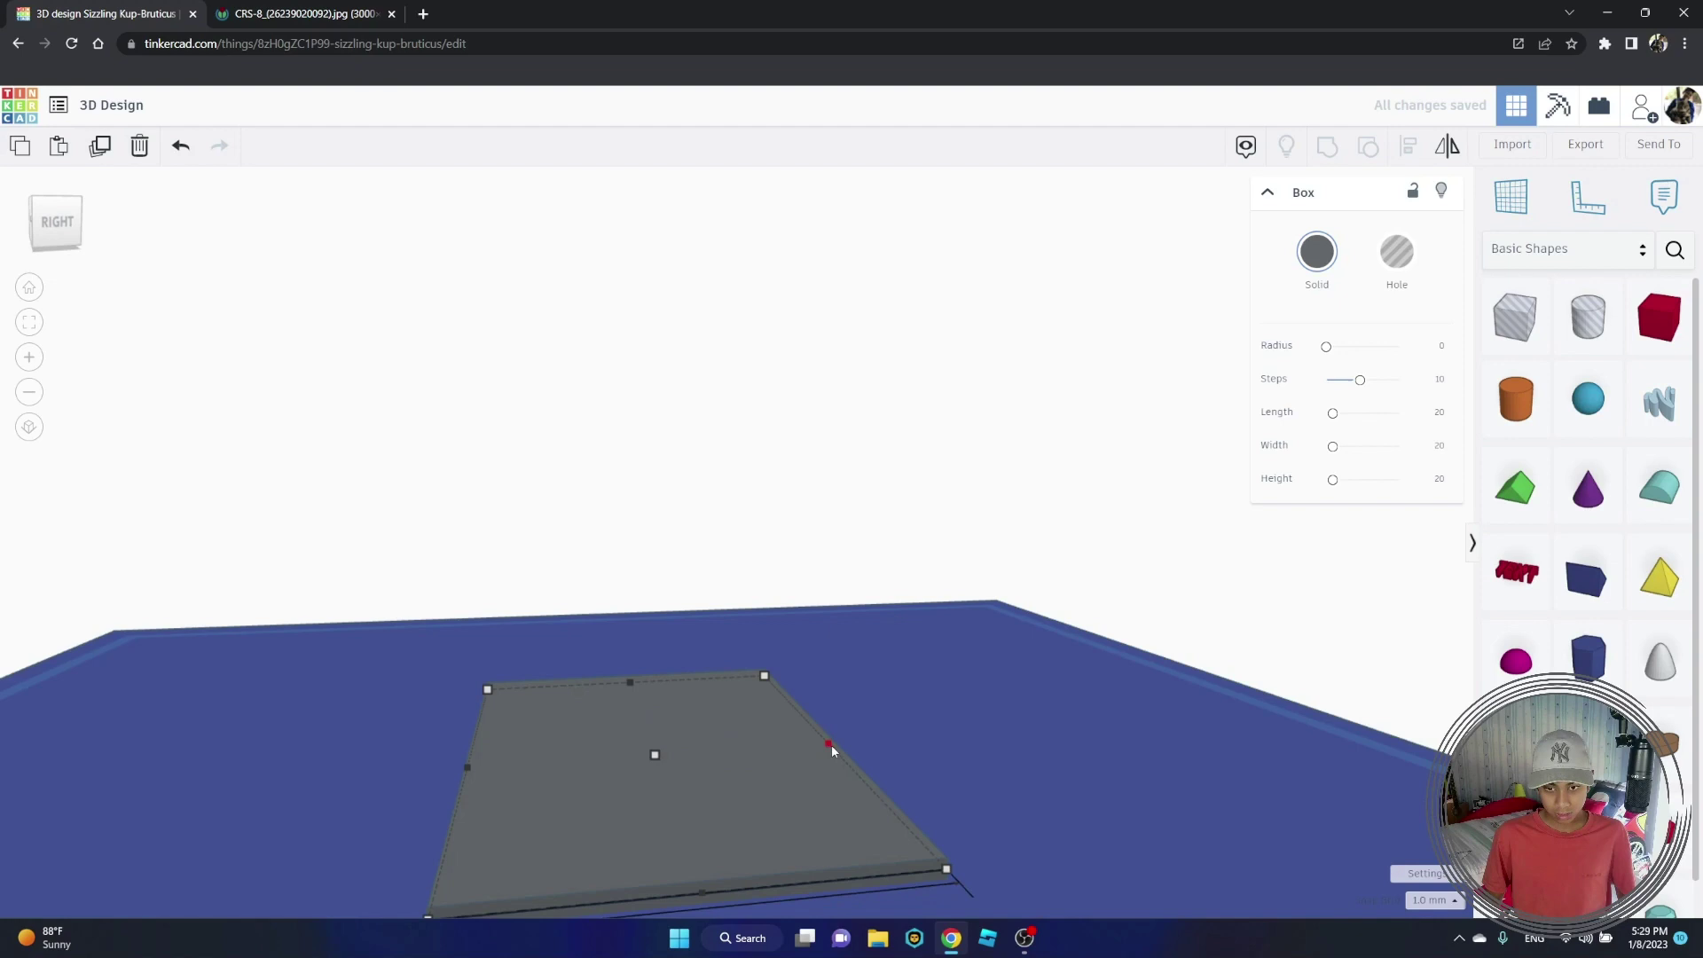
drag(829, 745, 838, 746)
drag(465, 765, 455, 763)
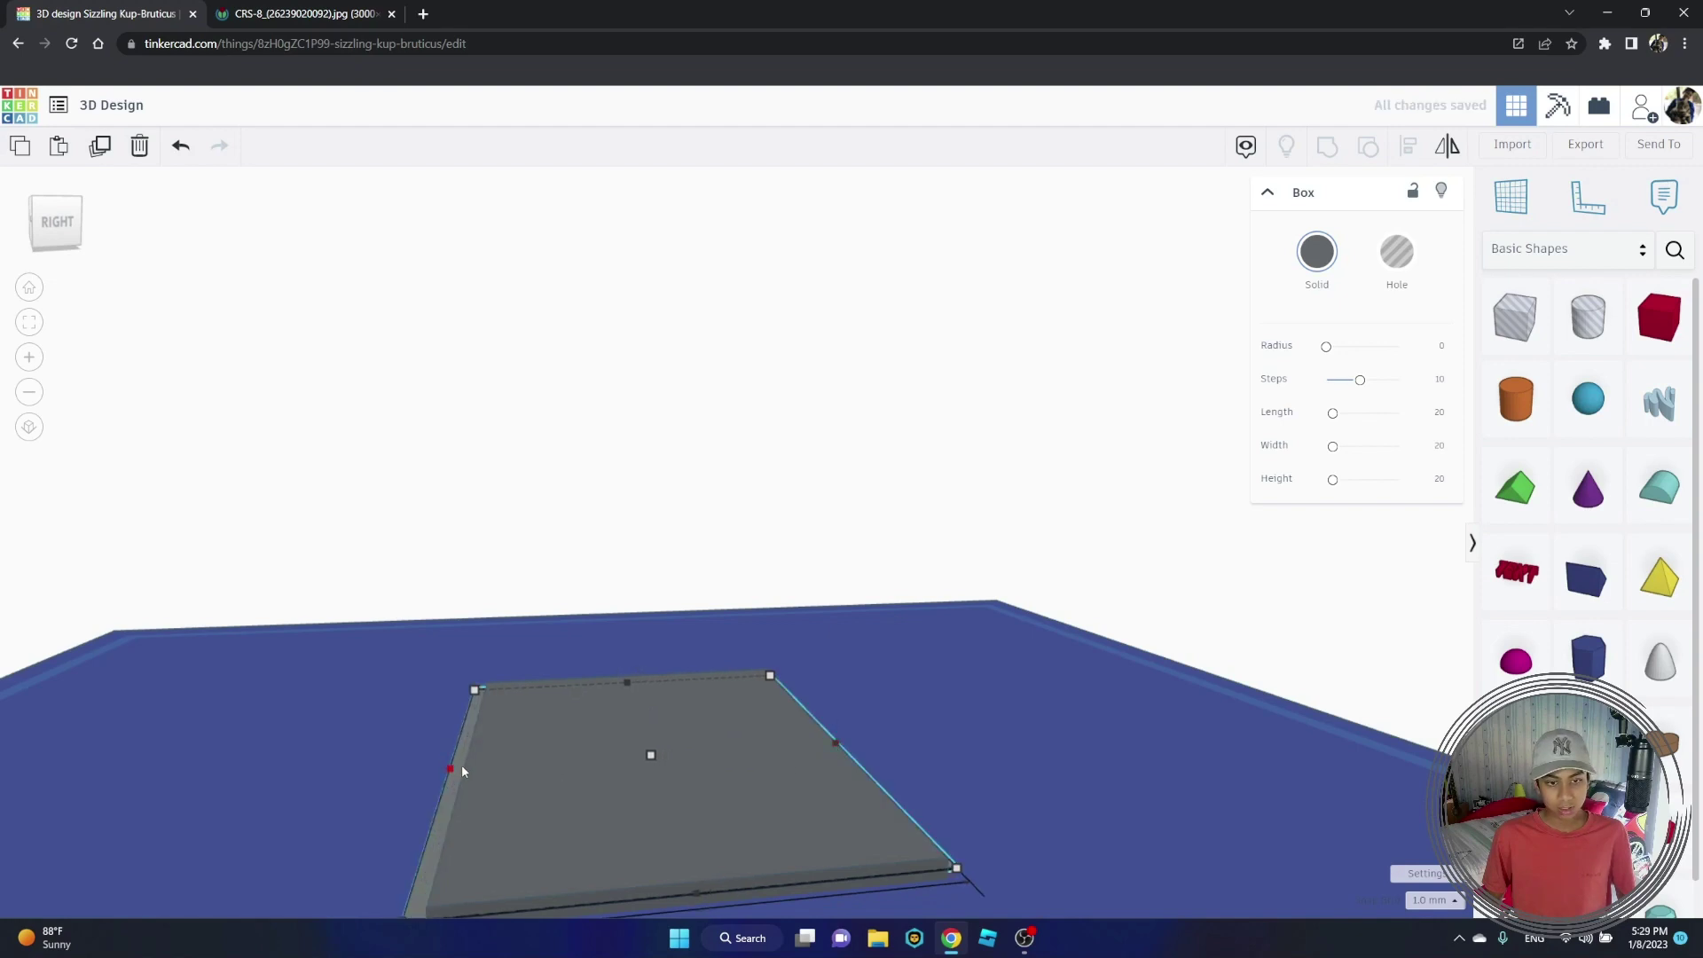
Step: Raise the widened grey plate slightly so that it covers the top face of the slab
right_drag(455, 770, 703, 736)
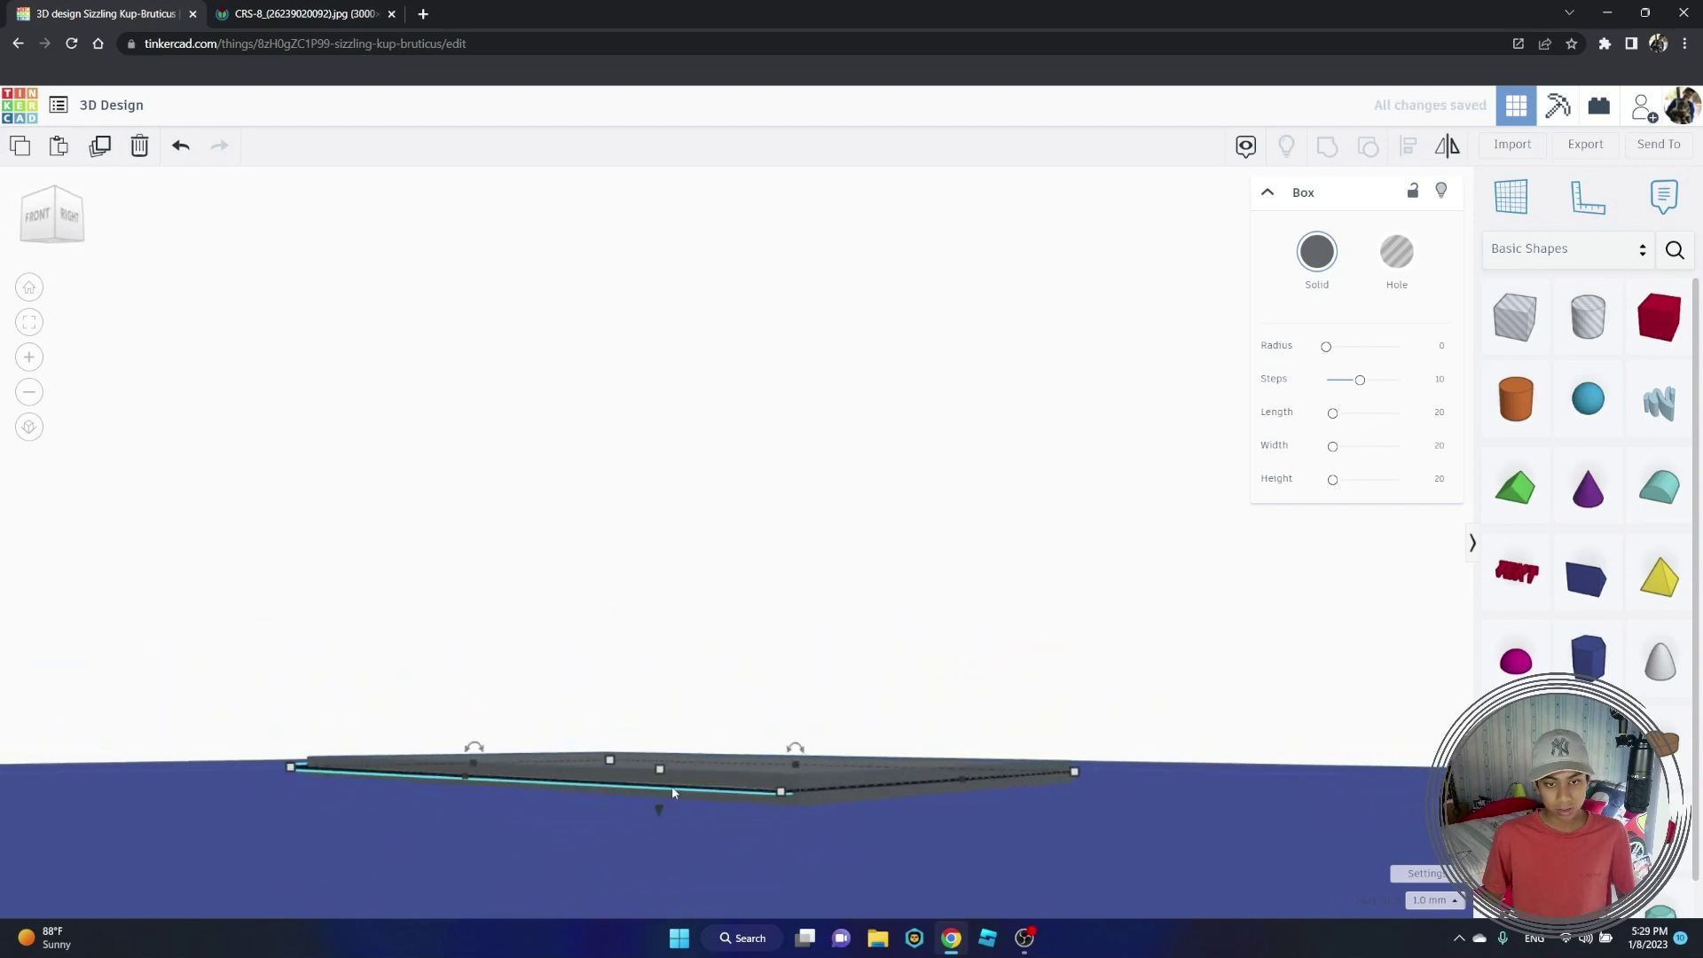
drag(658, 808, 660, 801)
right_drag(661, 806, 983, 832)
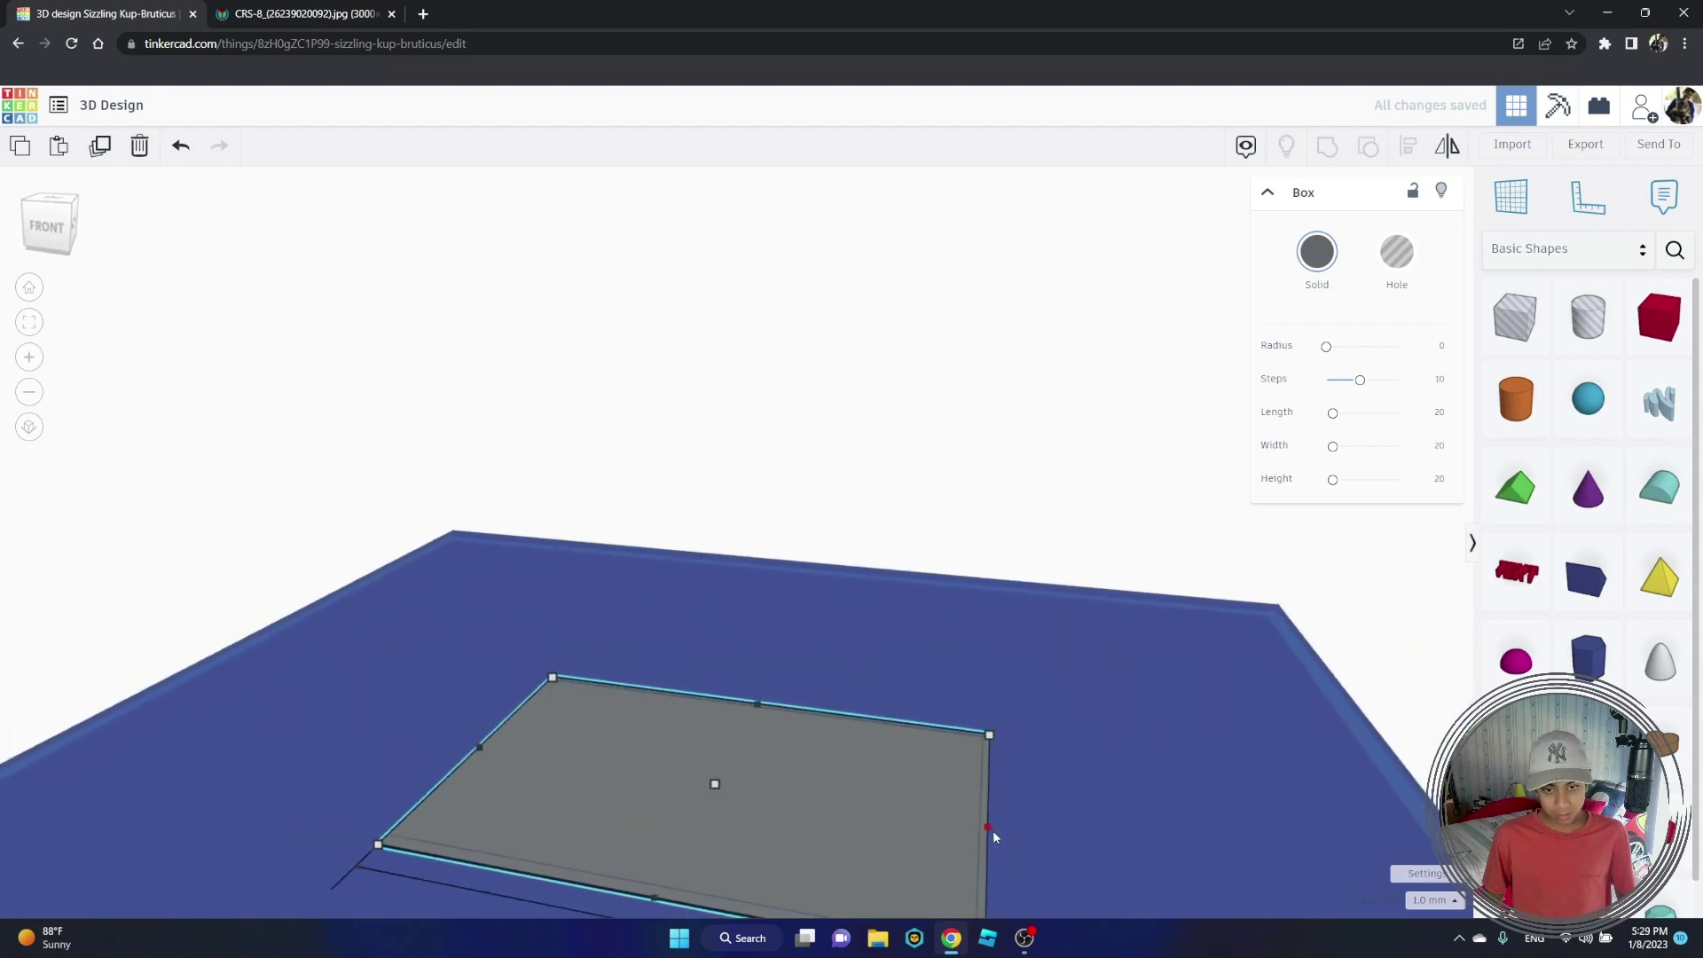
right_drag(1075, 808, 905, 748)
drag(945, 718, 944, 717)
mouse_move(811, 587)
right_down()
mouse_move(1083, 646)
mouse_move(746, 625)
mouse_move(594, 527)
mouse_move(768, 505)
mouse_move(859, 450)
mouse_move(915, 477)
mouse_move(837, 452)
mouse_move(783, 559)
mouse_move(547, 651)
mouse_move(284, 593)
mouse_move(487, 525)
mouse_move(635, 517)
mouse_move(752, 472)
mouse_move(871, 510)
mouse_move(826, 564)
right_up()
click(859, 451)
Step: Check the droneship photo, place a cylinder on the grey deck and flatten it to 4 mm high
click(327, 15)
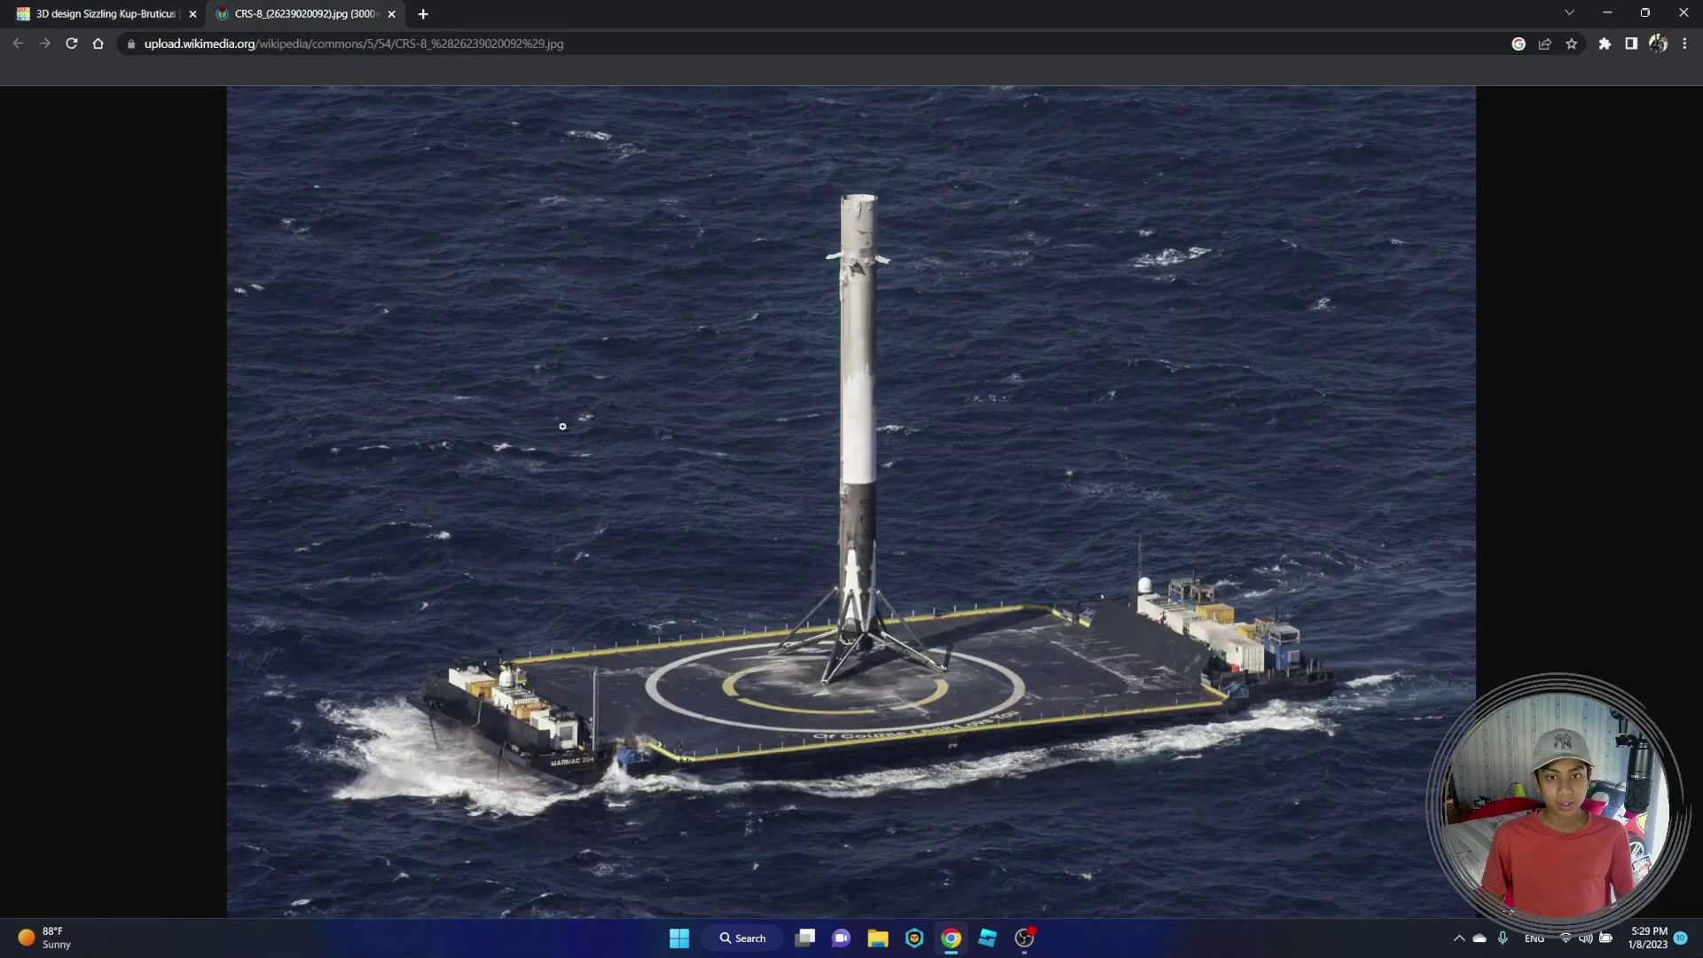
click(3, 7)
right_drag(661, 557, 684, 600)
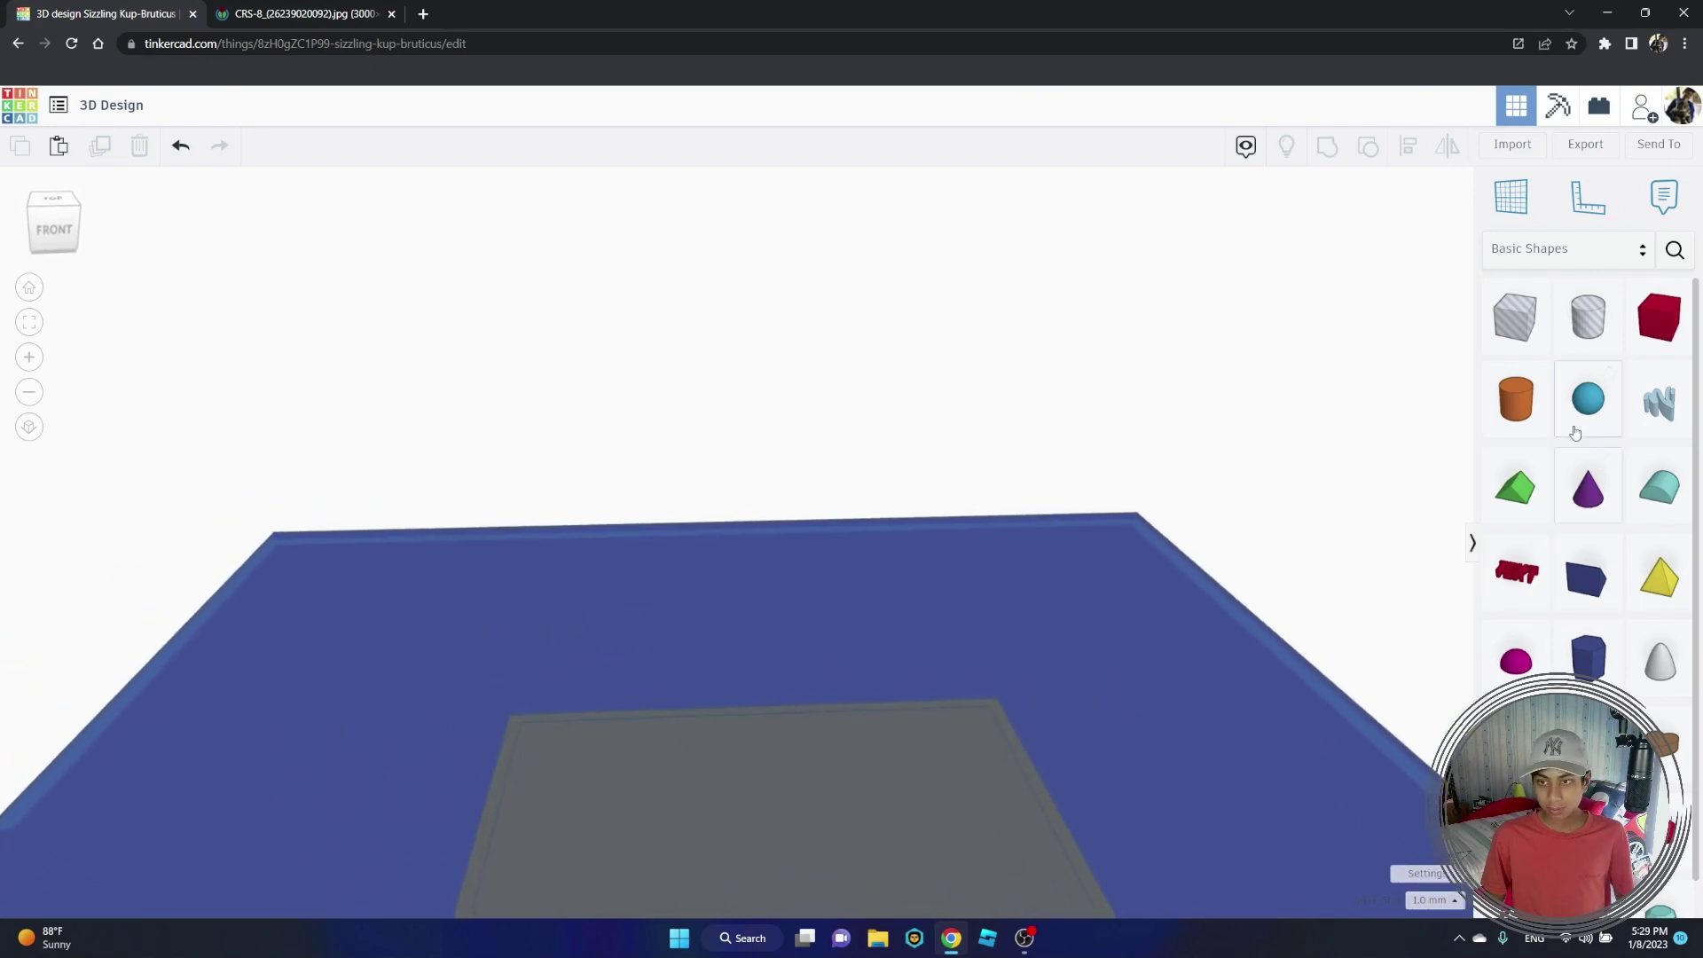
drag(1519, 419, 783, 865)
drag(786, 734, 789, 843)
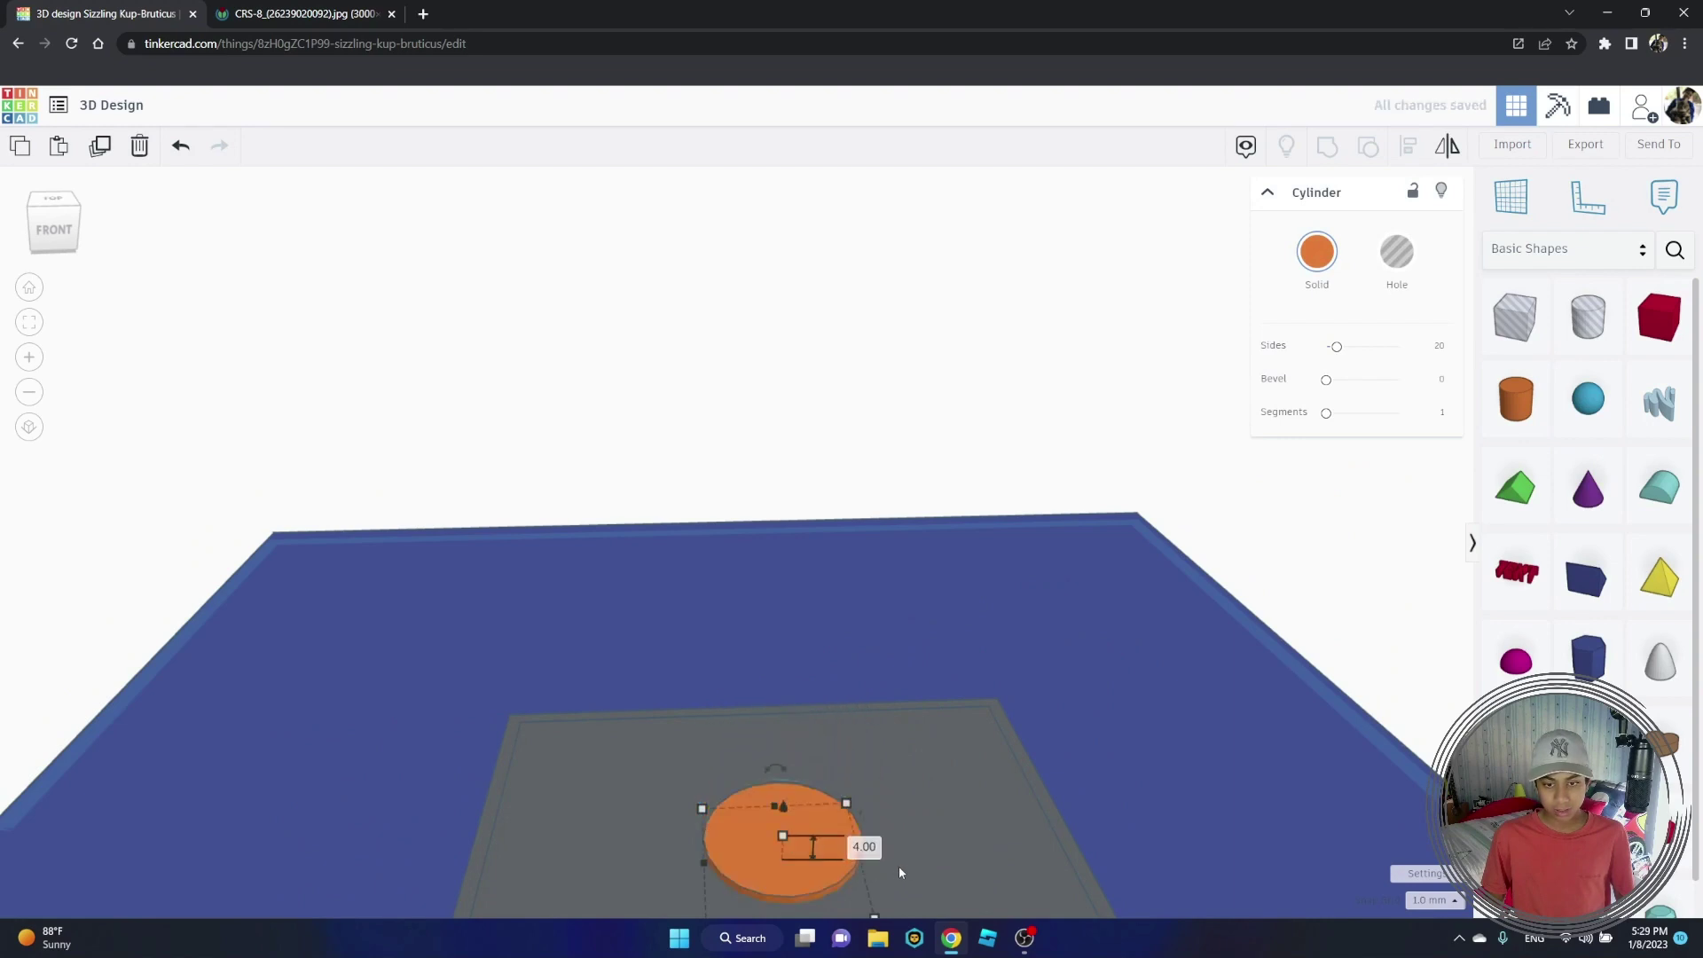
Step: Widen the orange disc toward both sides and extend its depth to 33 mm
right_drag(899, 867, 901, 860)
drag(864, 840, 933, 838)
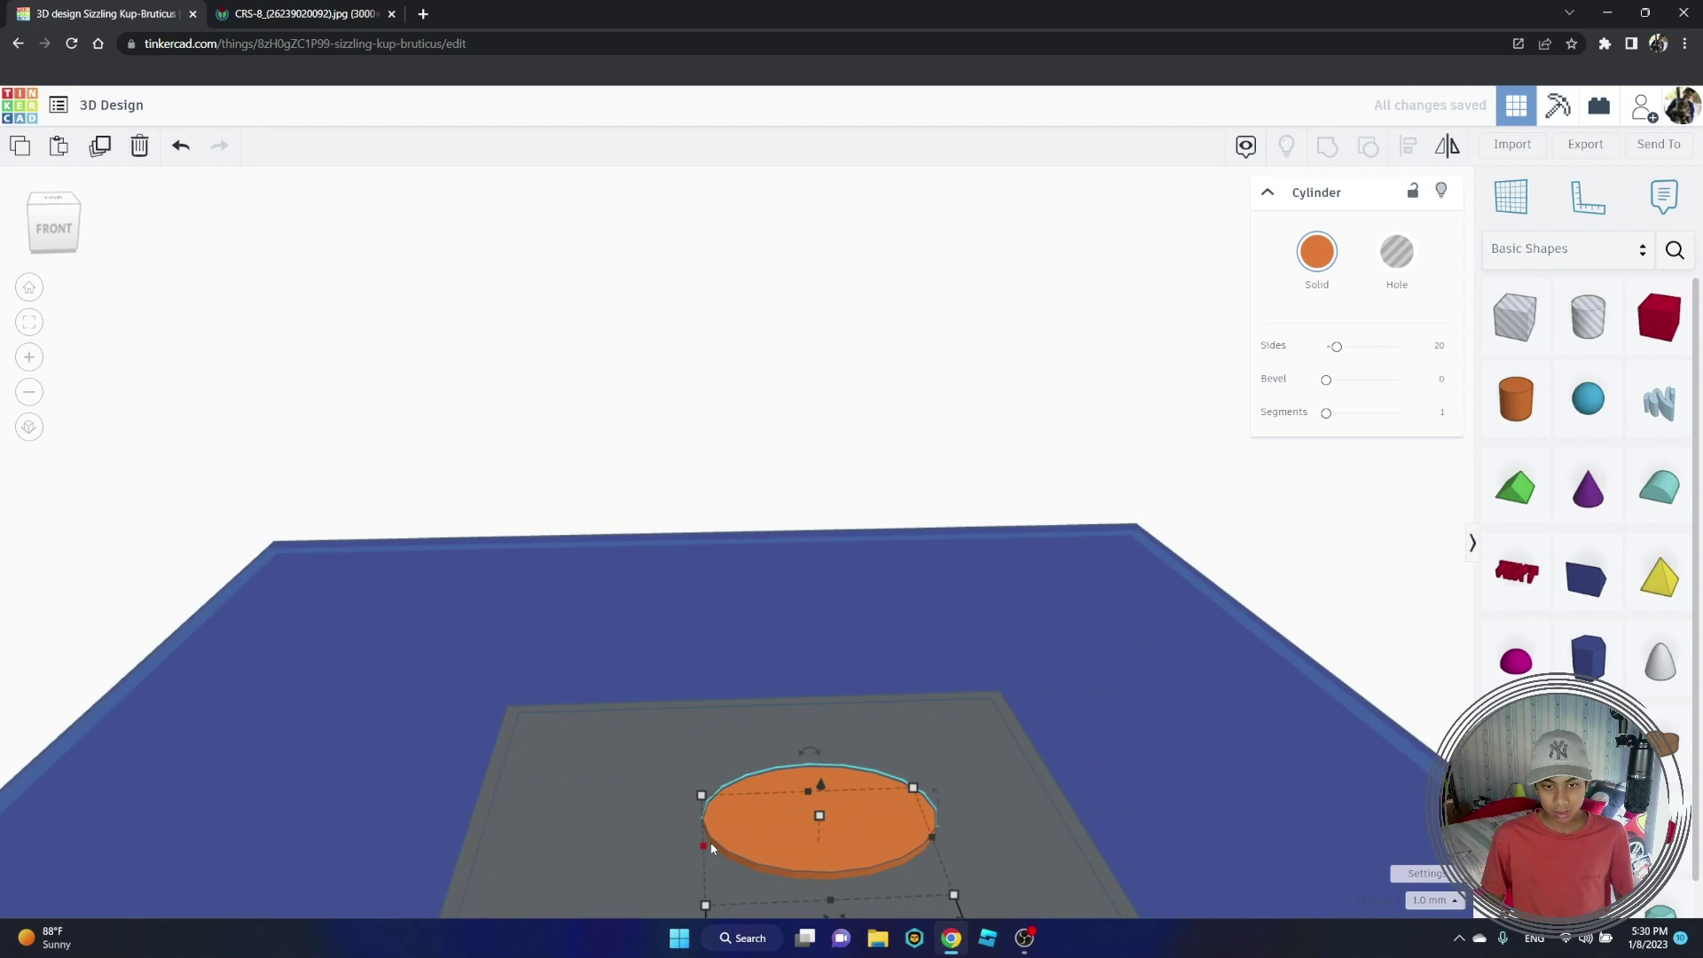
drag(711, 849, 647, 836)
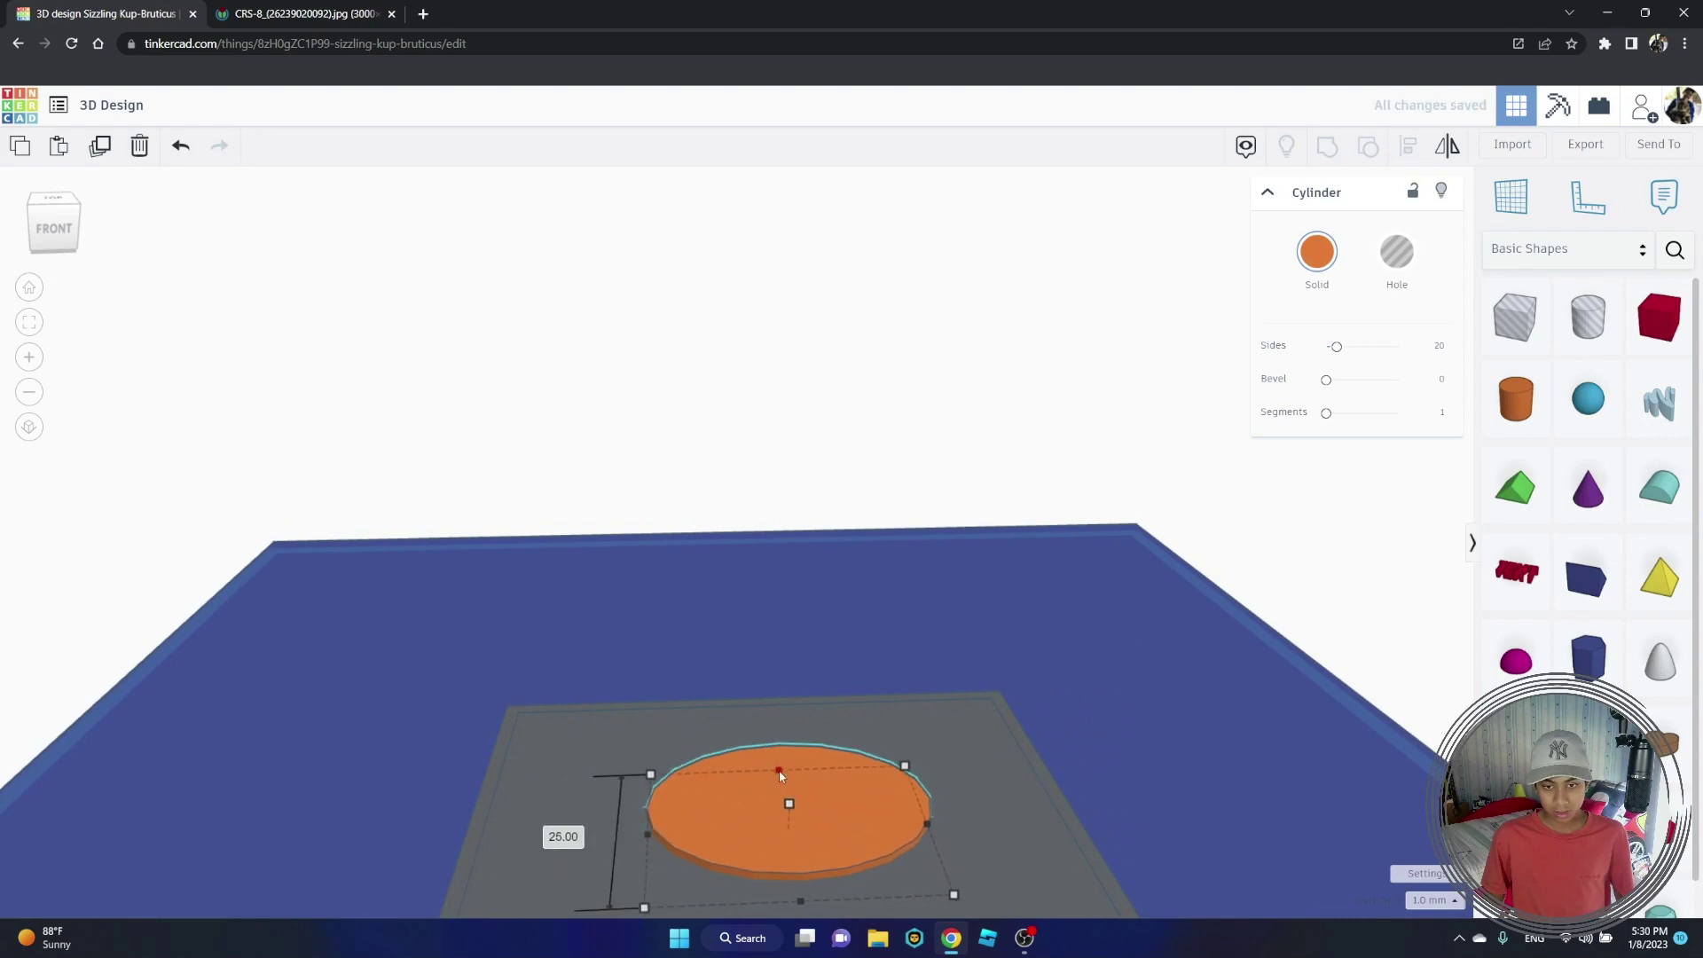
drag(781, 777, 774, 744)
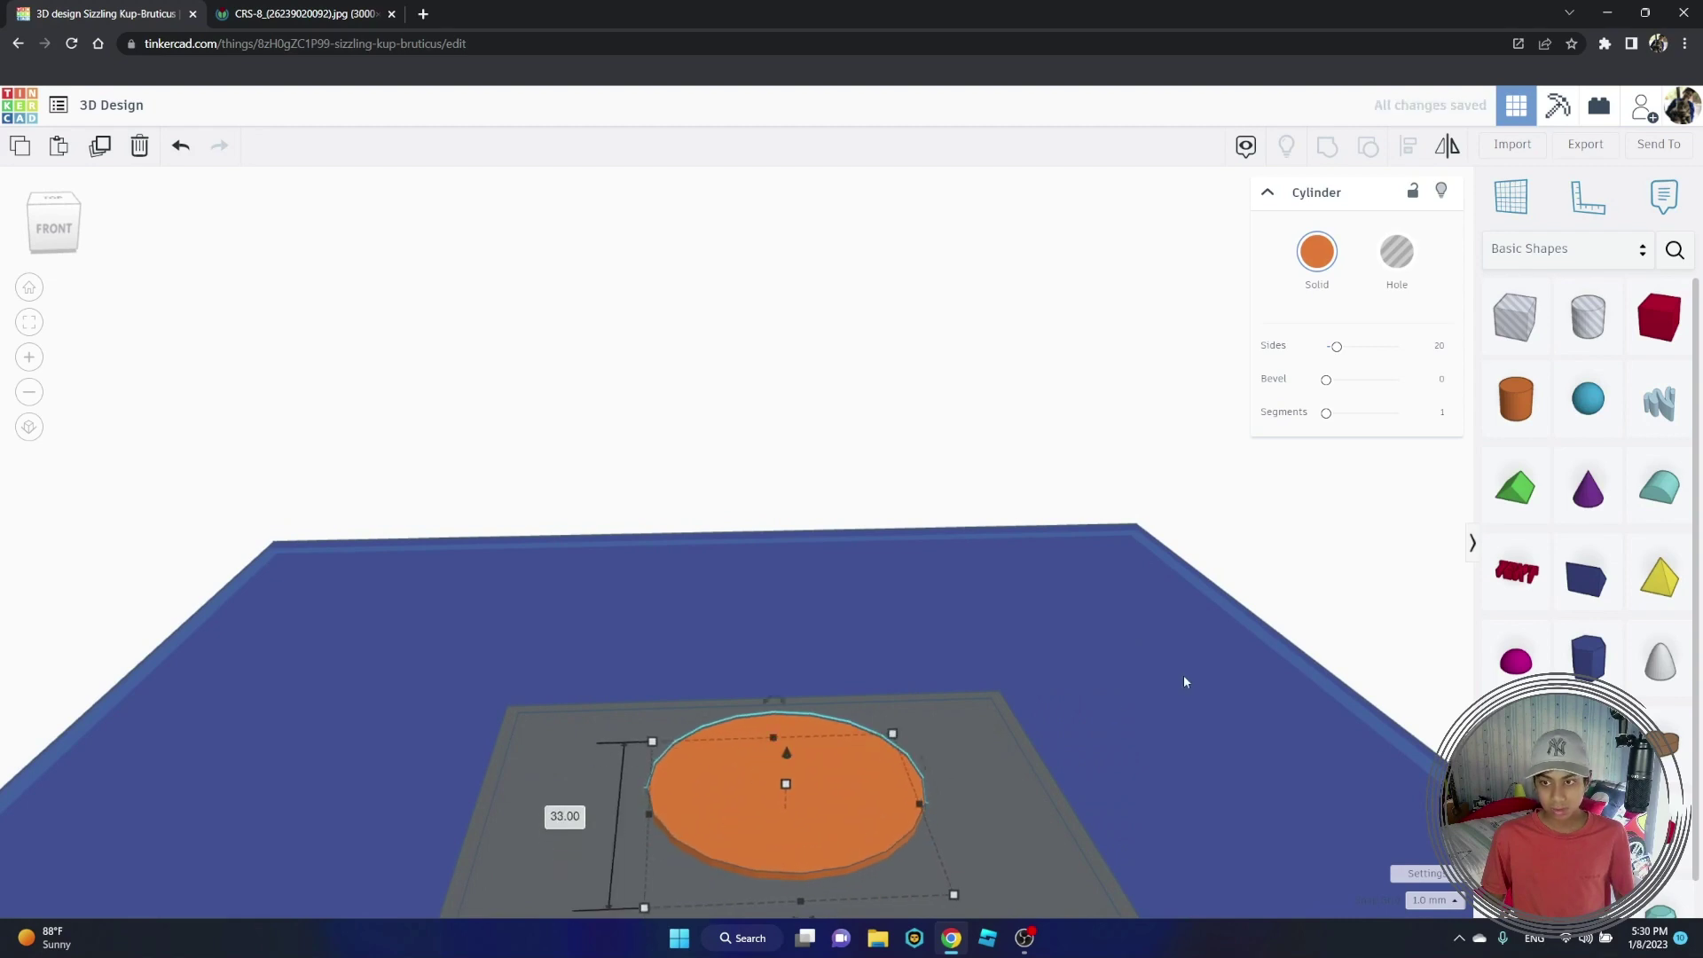
Step: Check the landing circle in the photo, duplicate the orange disc and move the copy over the original
click(363, 7)
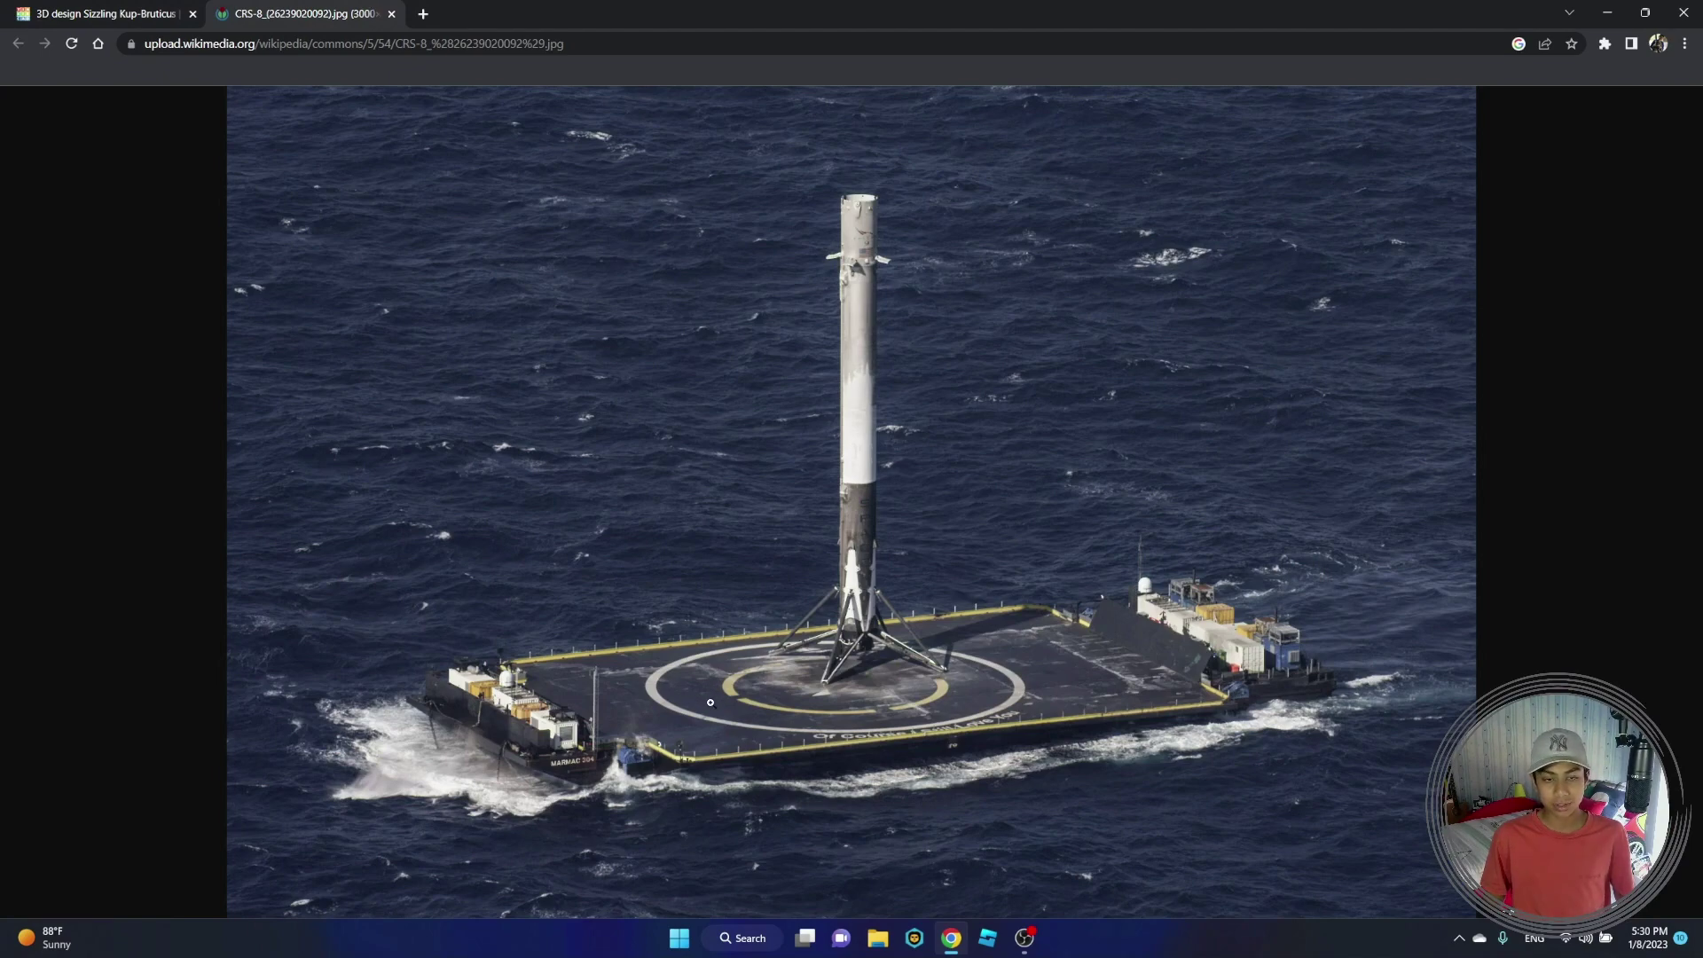
key(ctrl+Tab)
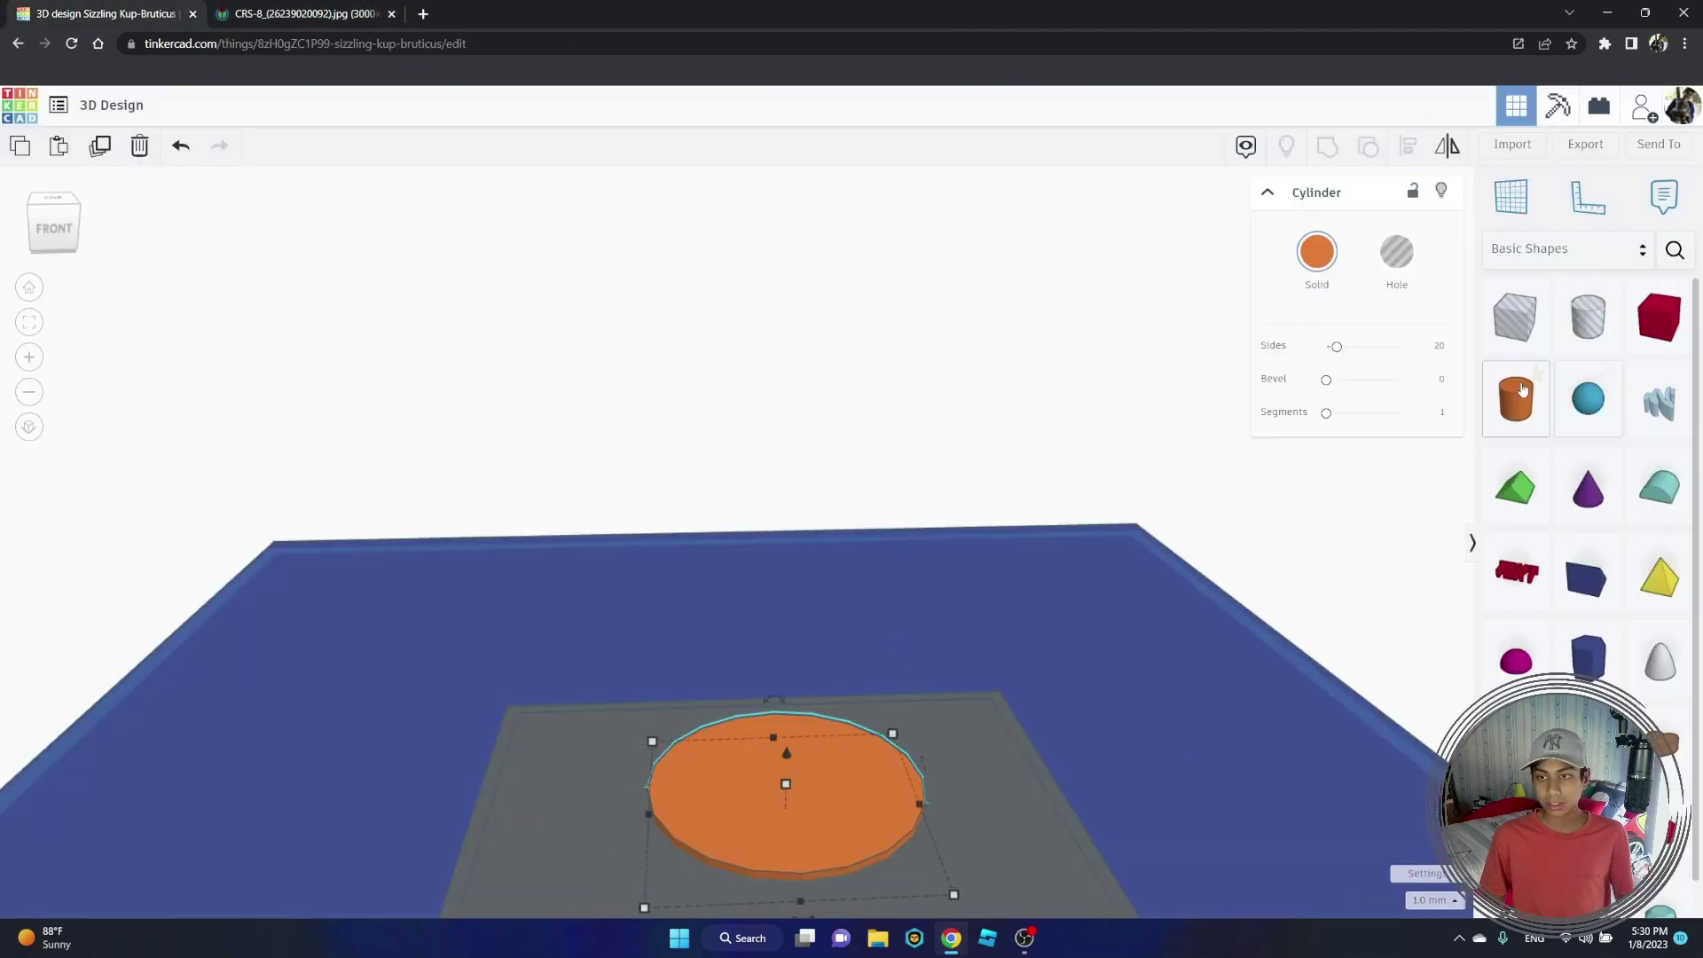
key(ctrl+c)
key(ctrl+v)
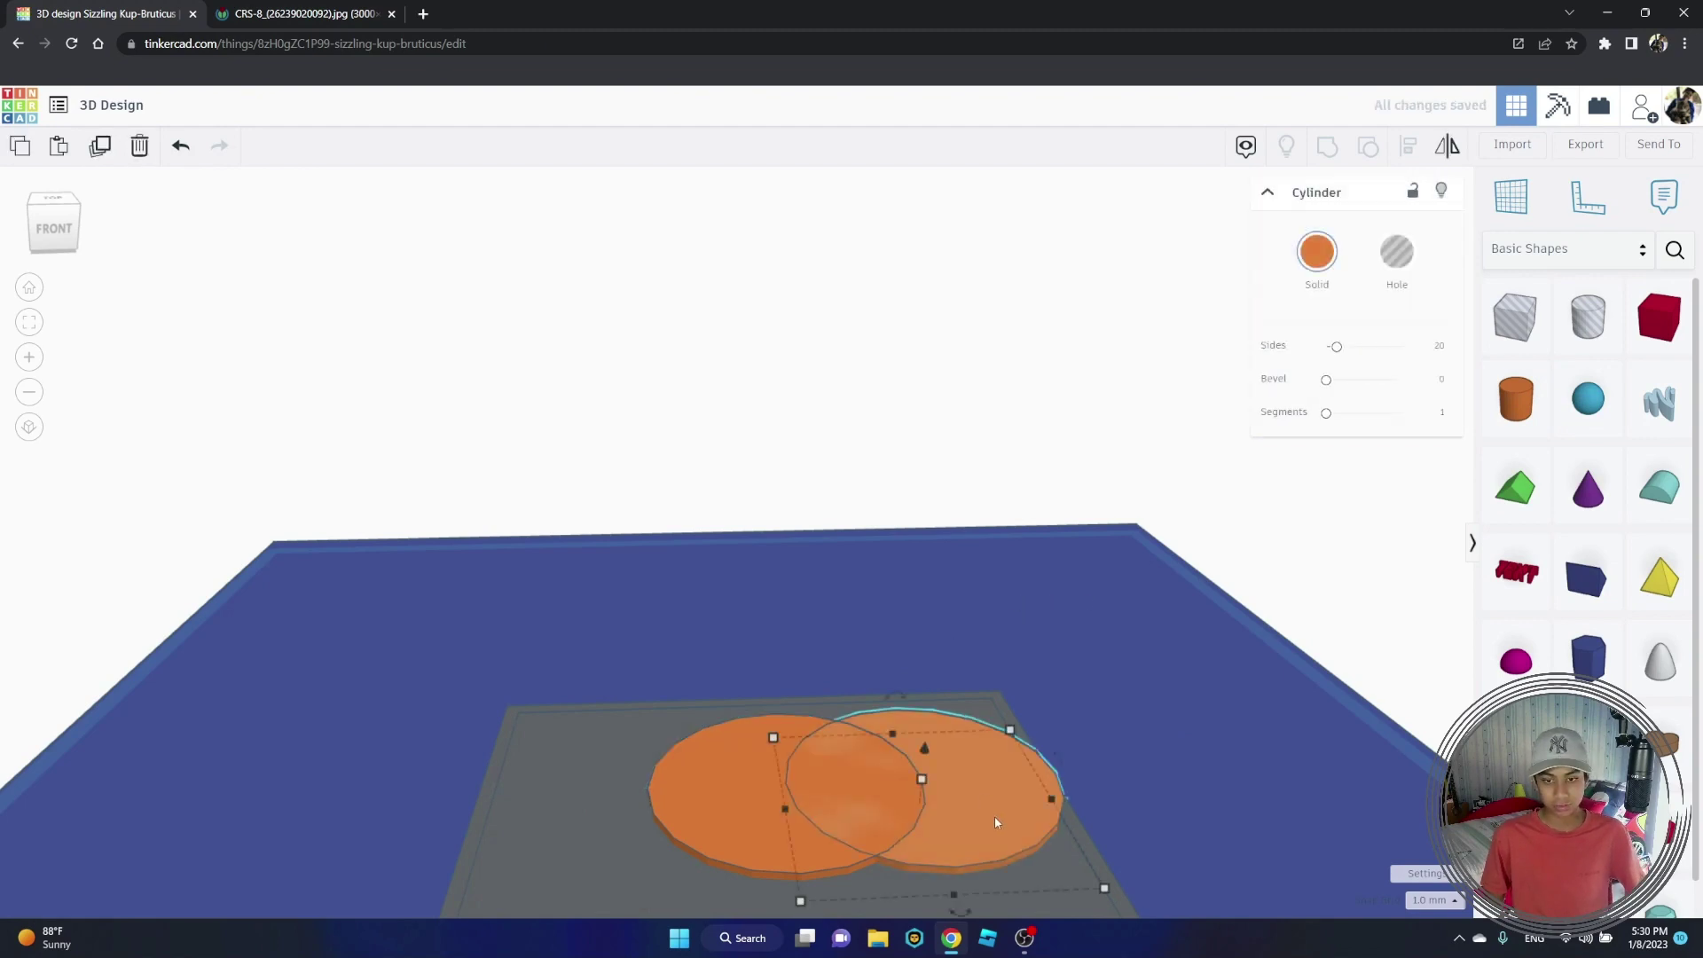
drag(994, 816, 902, 810)
Step: Shrink the duplicate disc on its sides so that an even rim of the original shows around it
drag(767, 738, 764, 750)
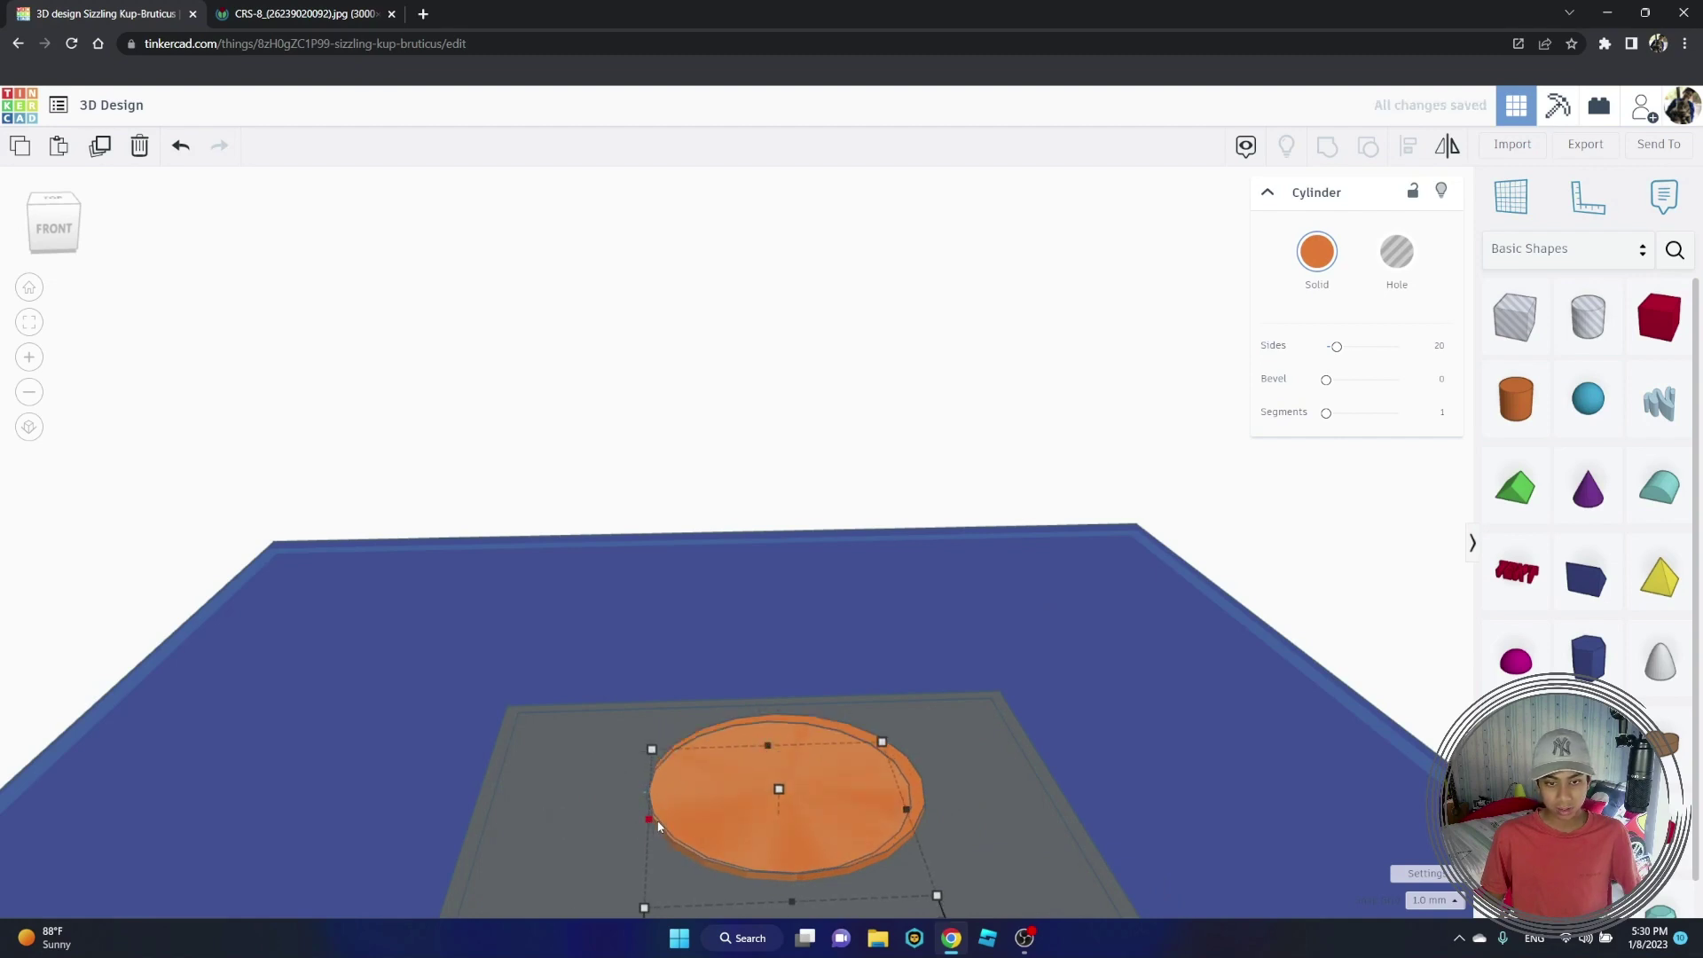
drag(649, 823, 666, 826)
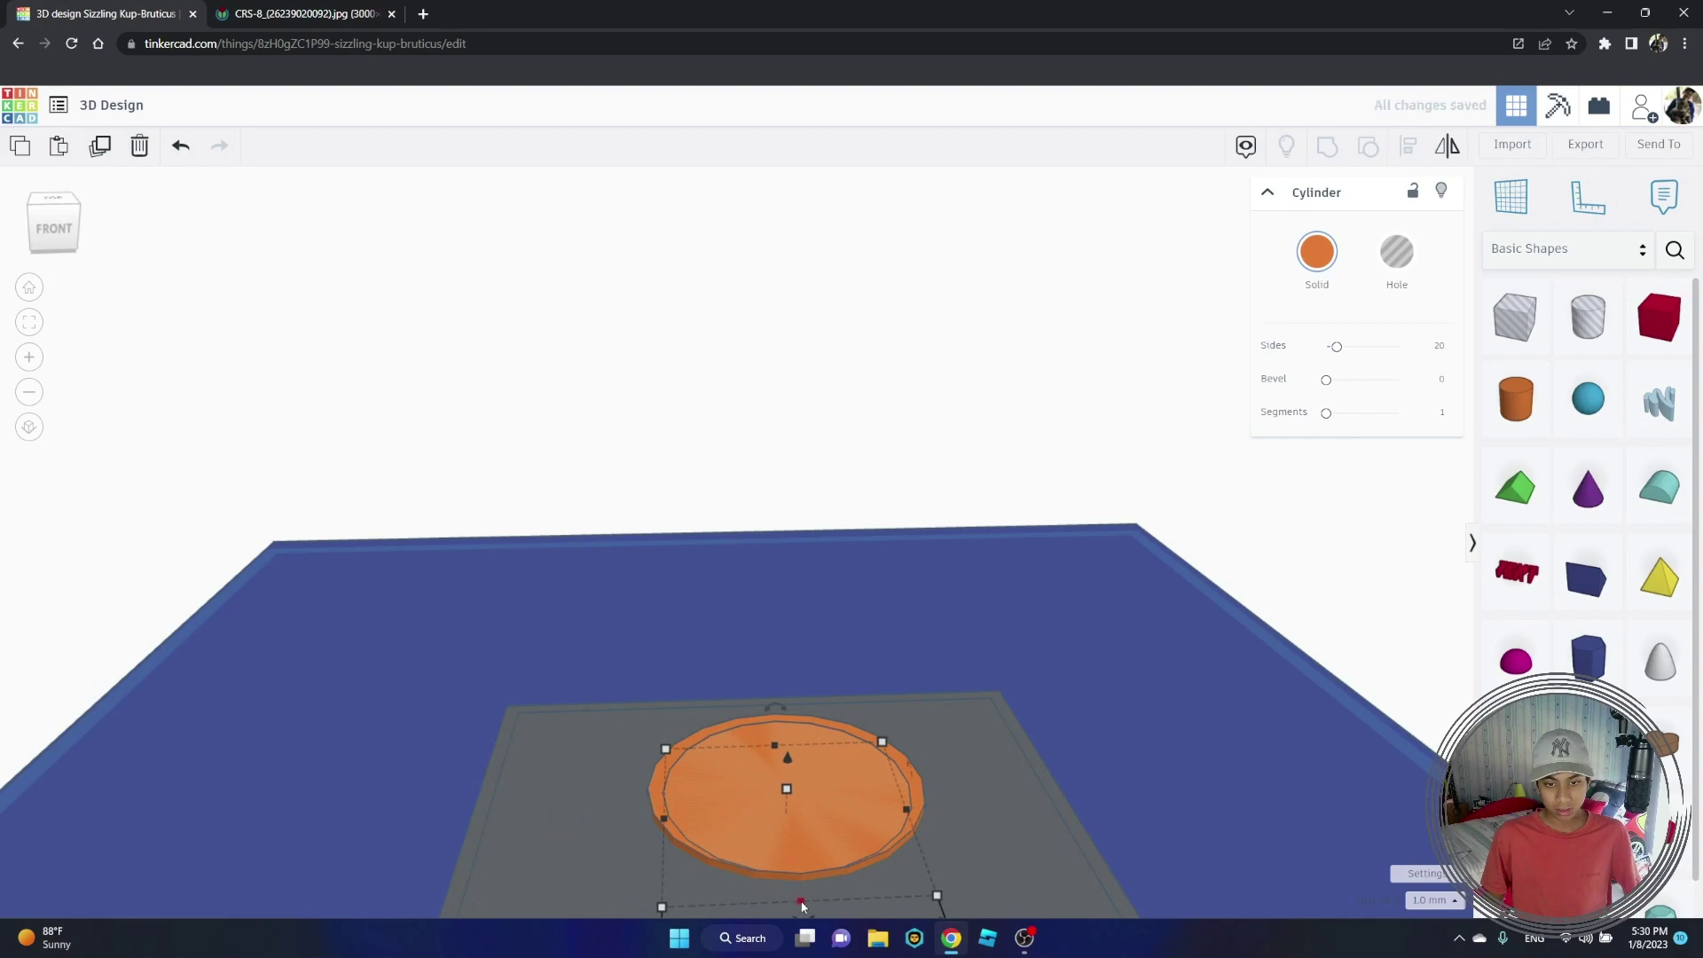
drag(801, 902, 800, 891)
right_drag(802, 842, 976, 830)
click(929, 811)
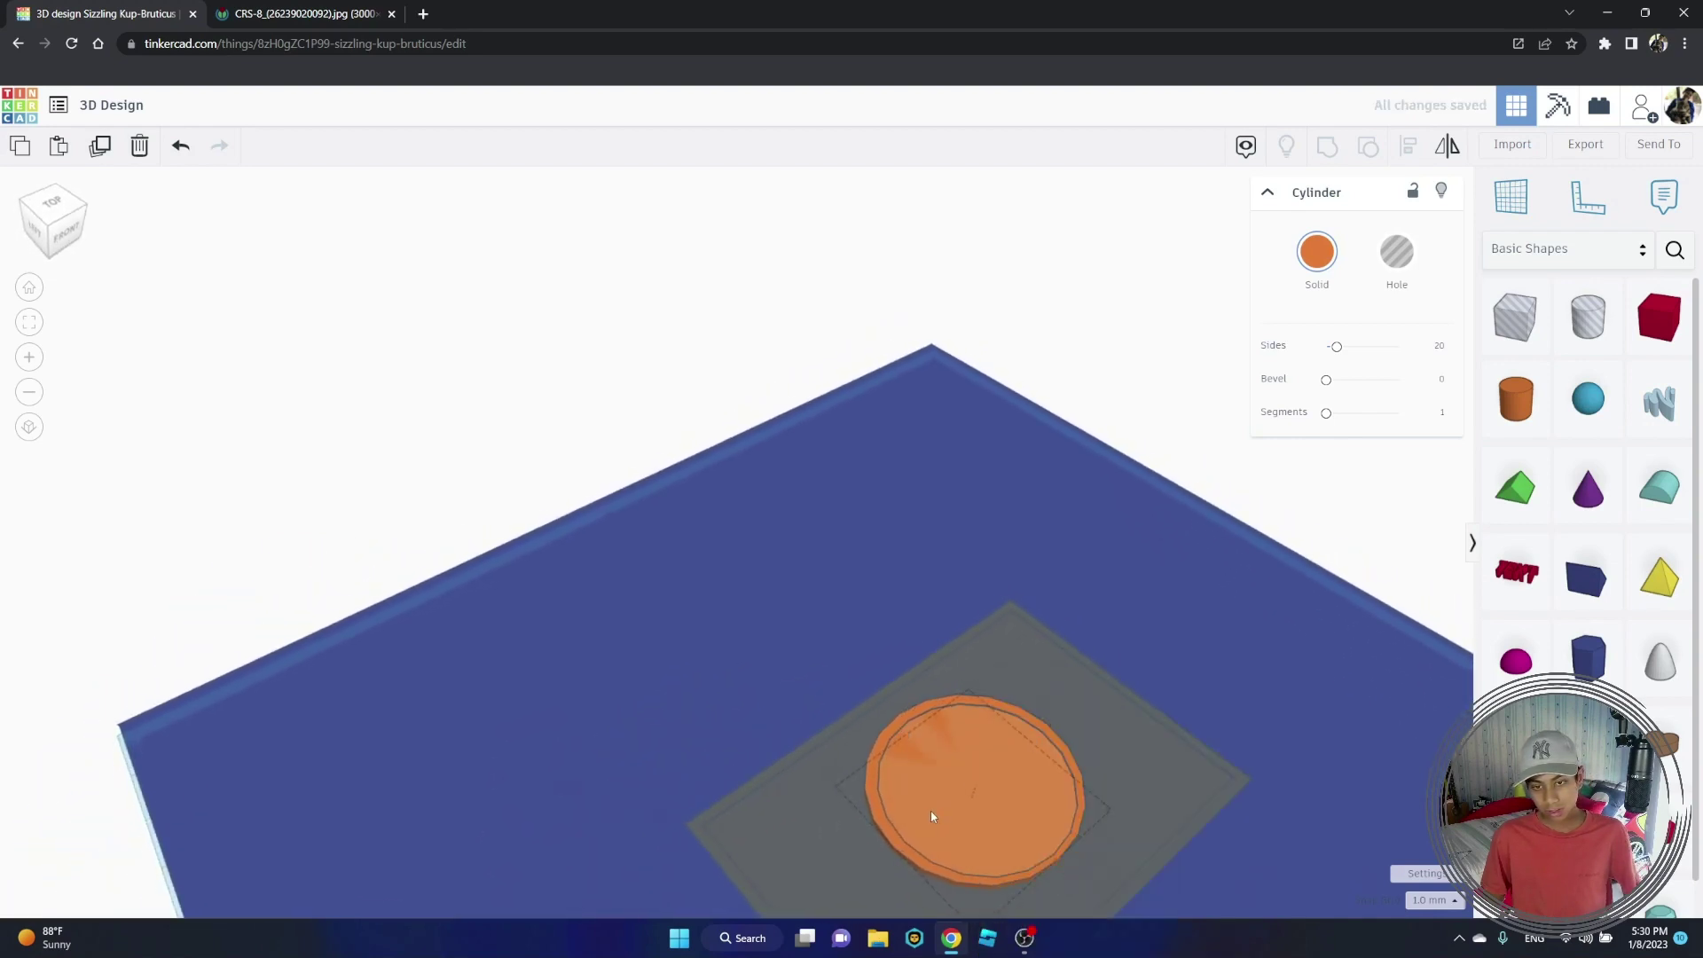
drag(928, 815, 929, 811)
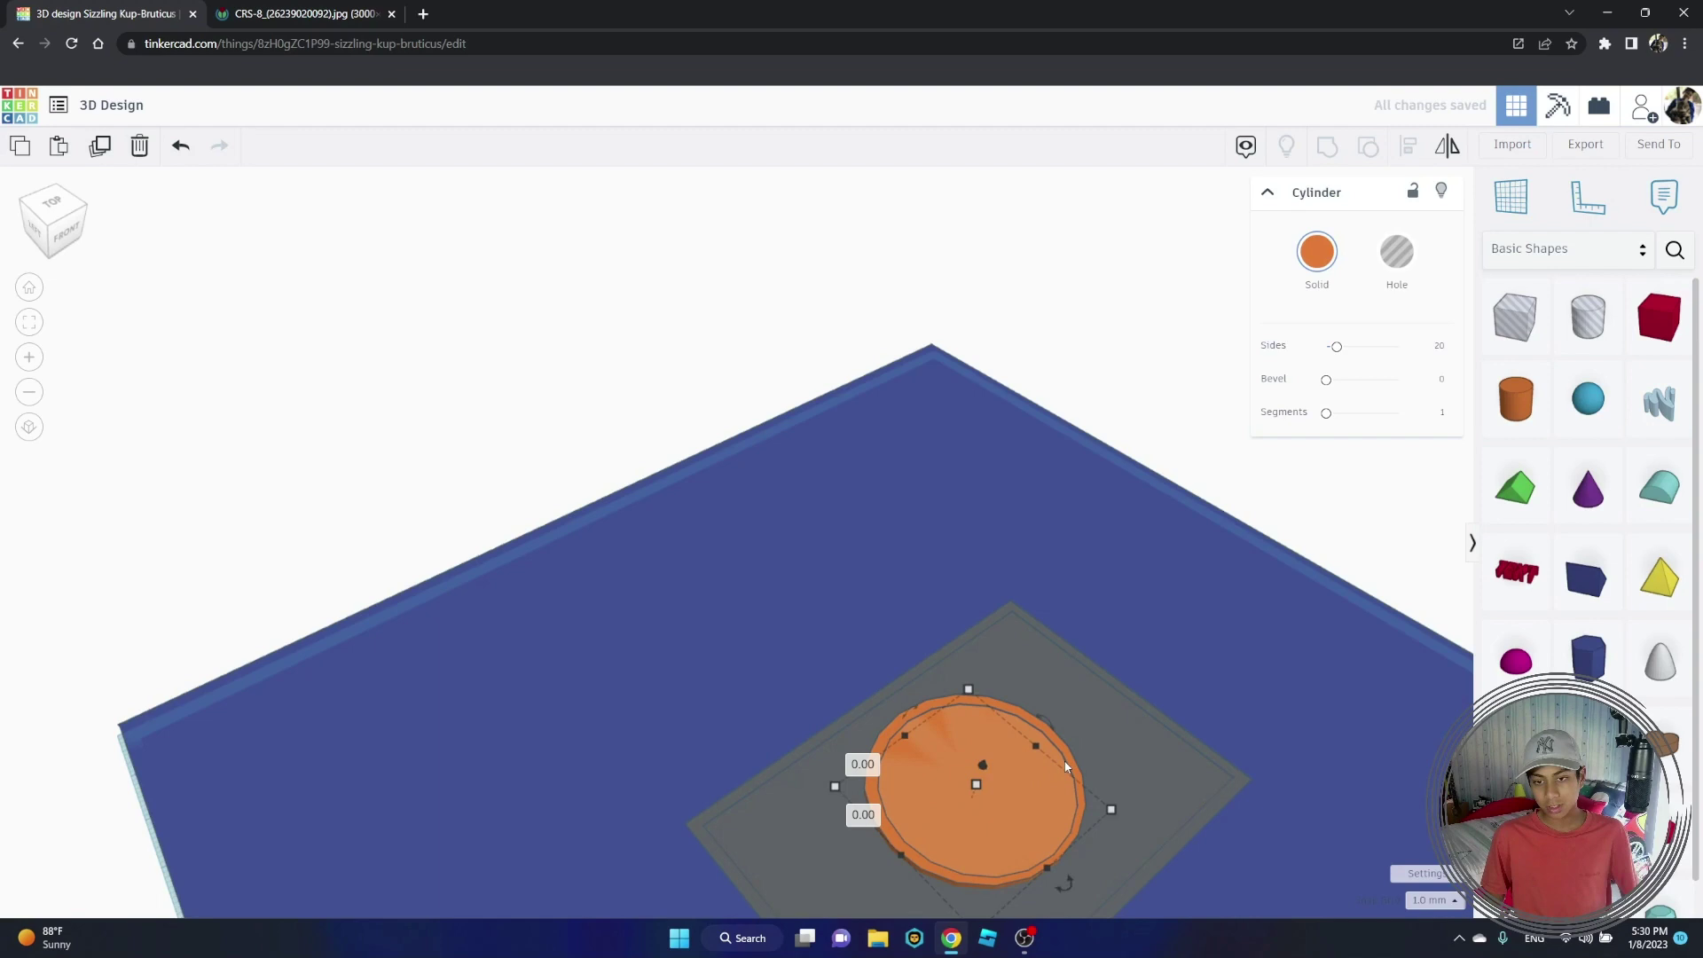
Step: Turn the smaller disc into a hole and group it with the larger disc to form a ring
click(1402, 250)
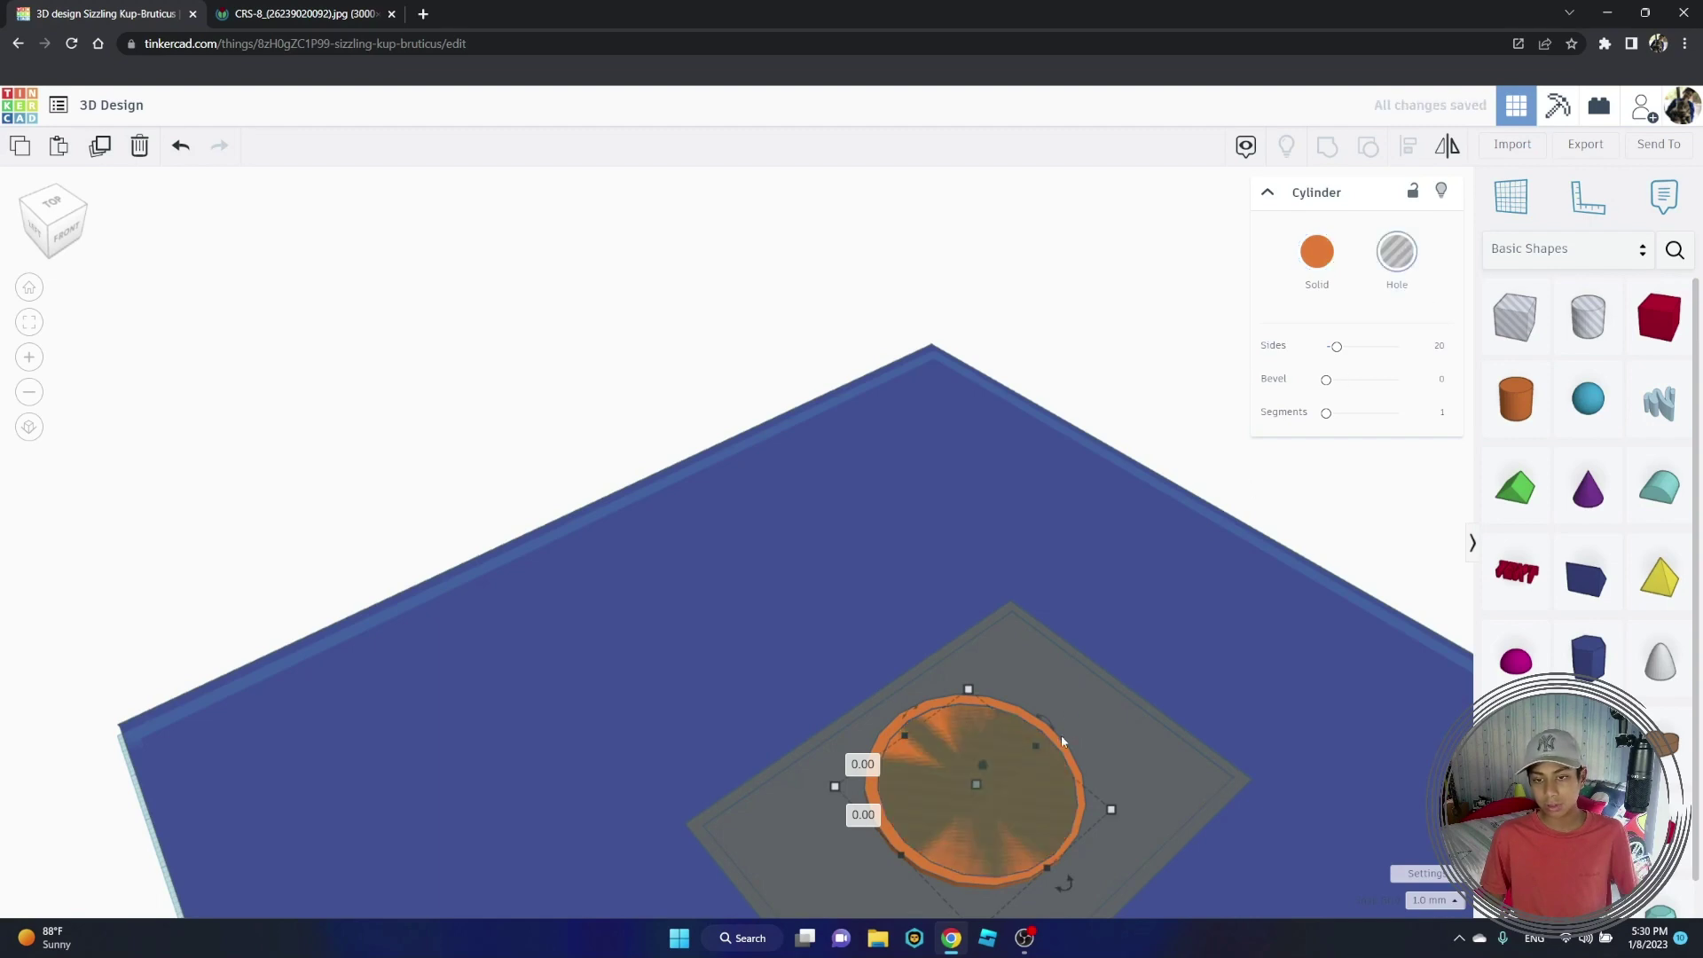
shift+click(1057, 741)
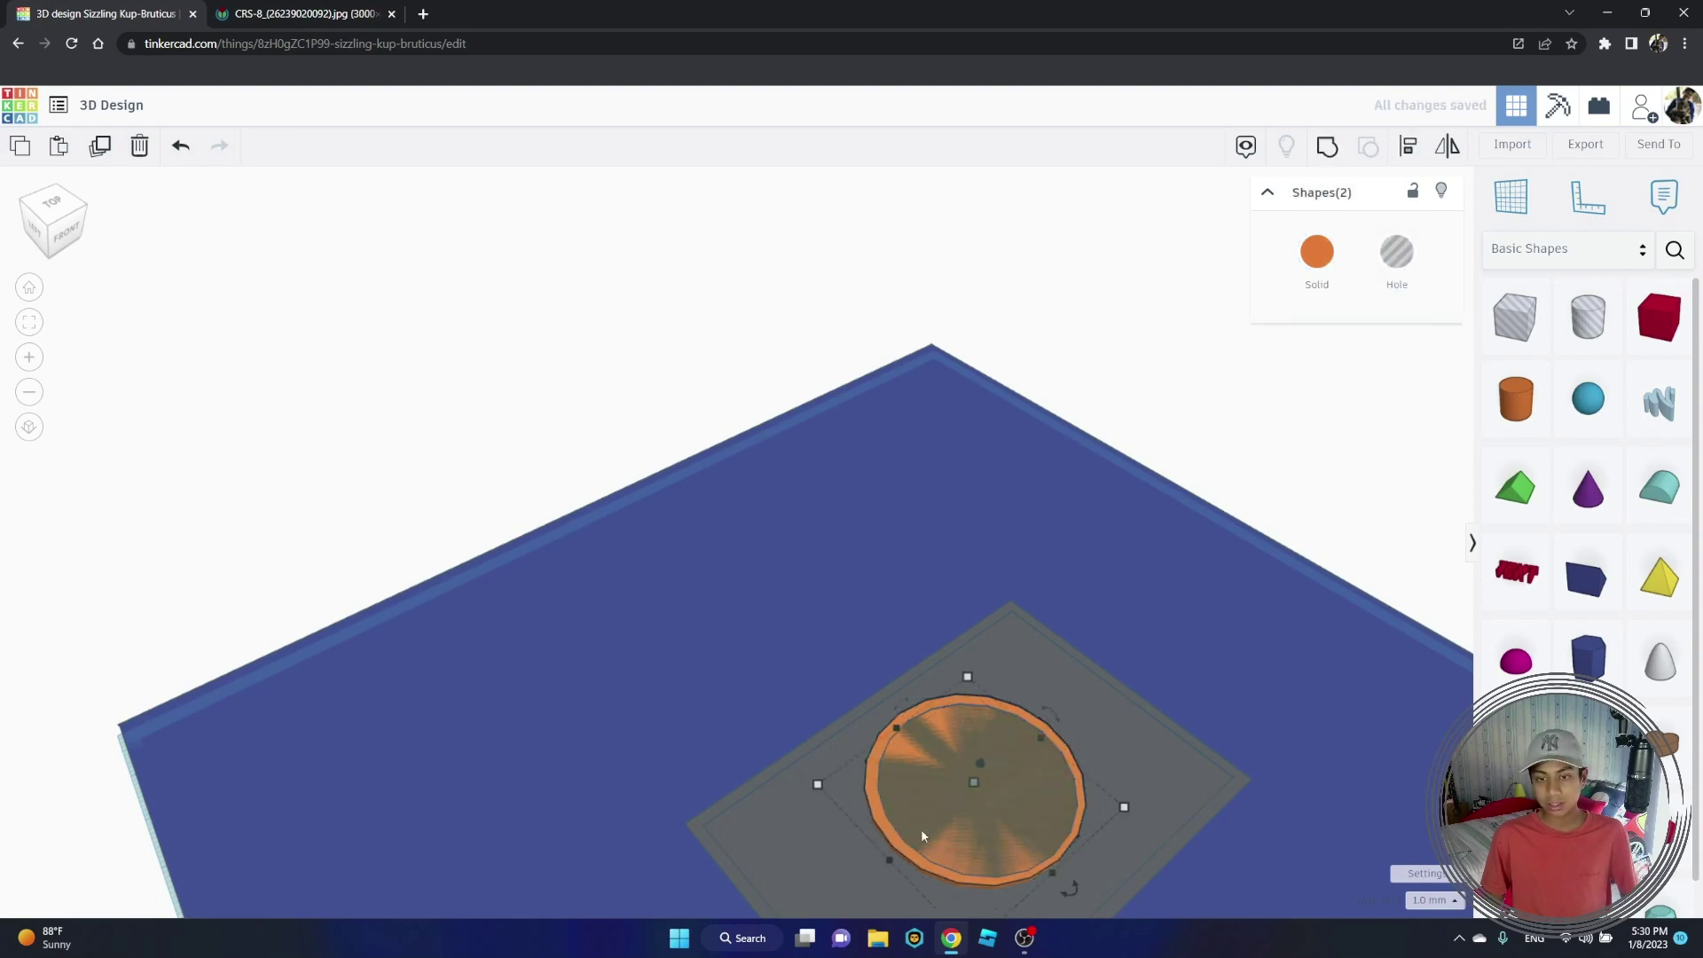
click(1327, 149)
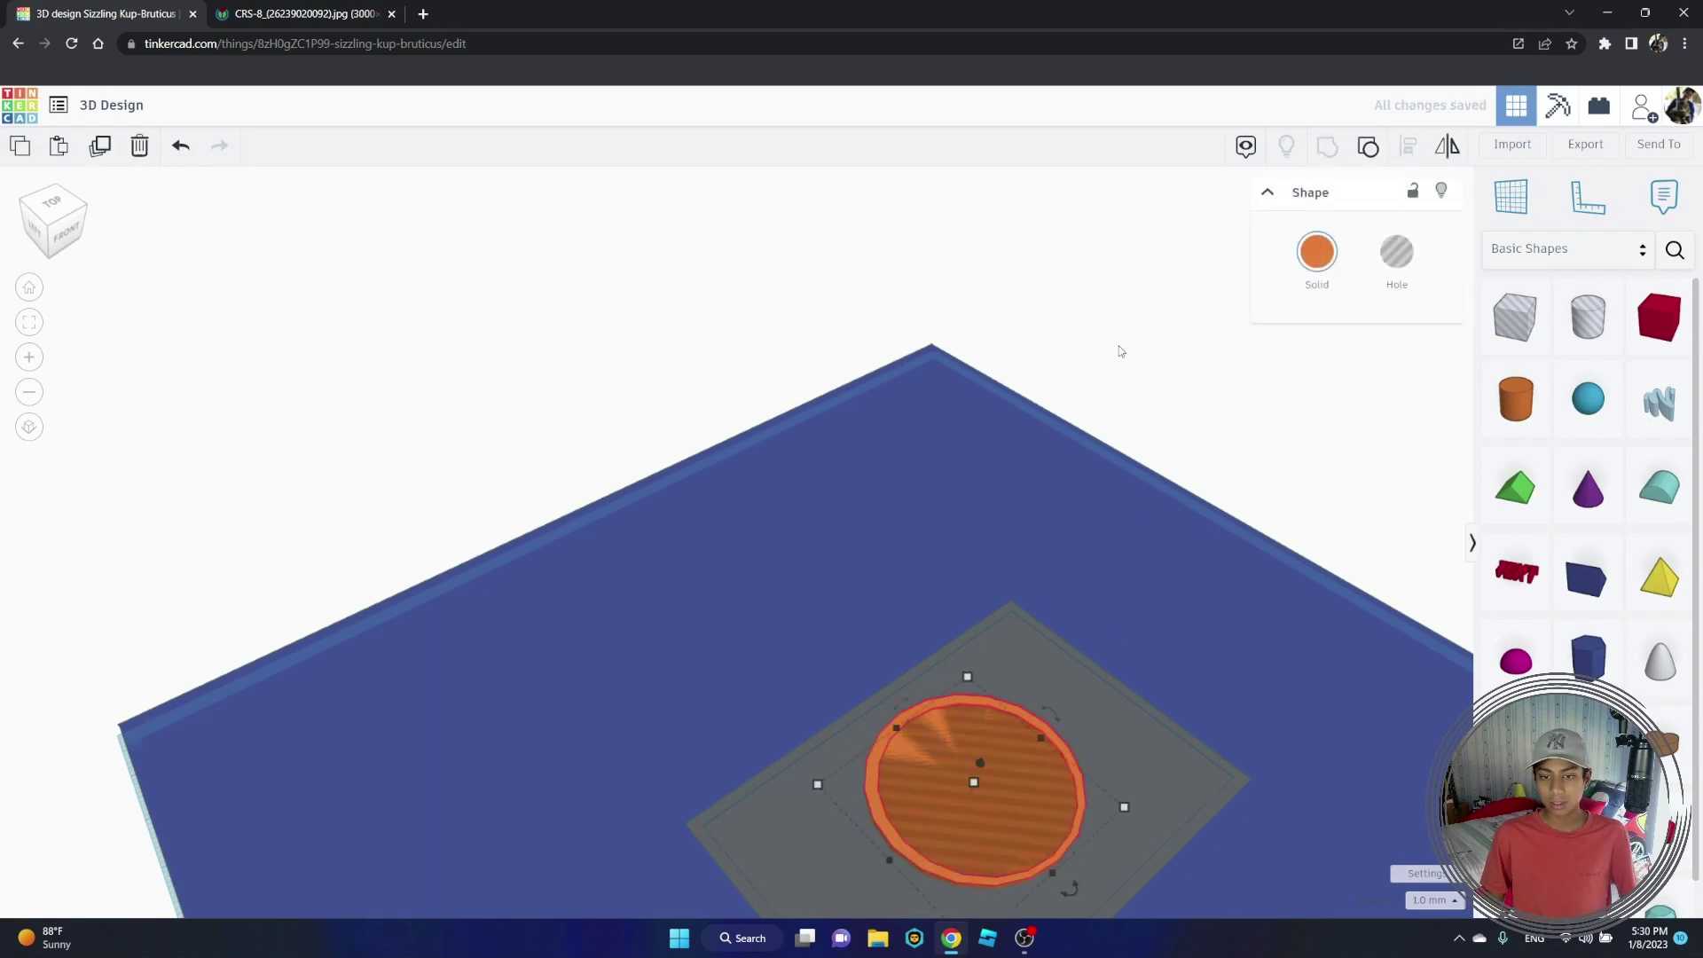
Step: Try lowering the orange ring into the grey deck, and undo the move
right_drag(1120, 351, 935, 391)
scroll(935, 391, up, 1)
scroll(935, 391, up, 1)
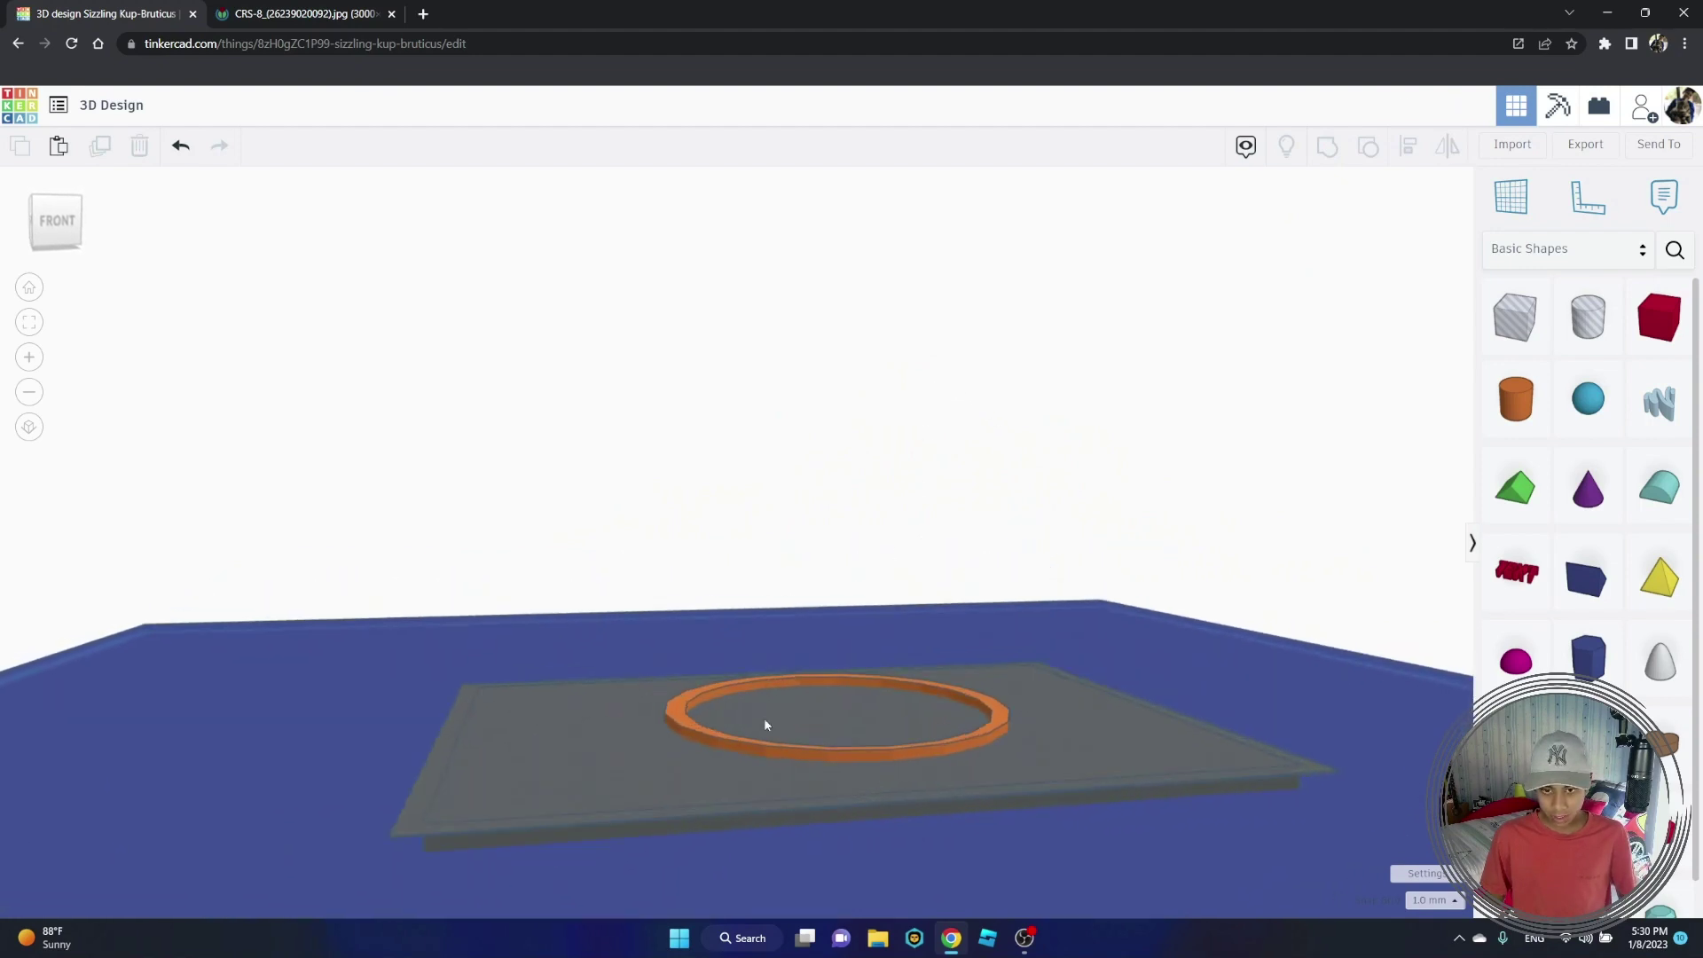
click(773, 756)
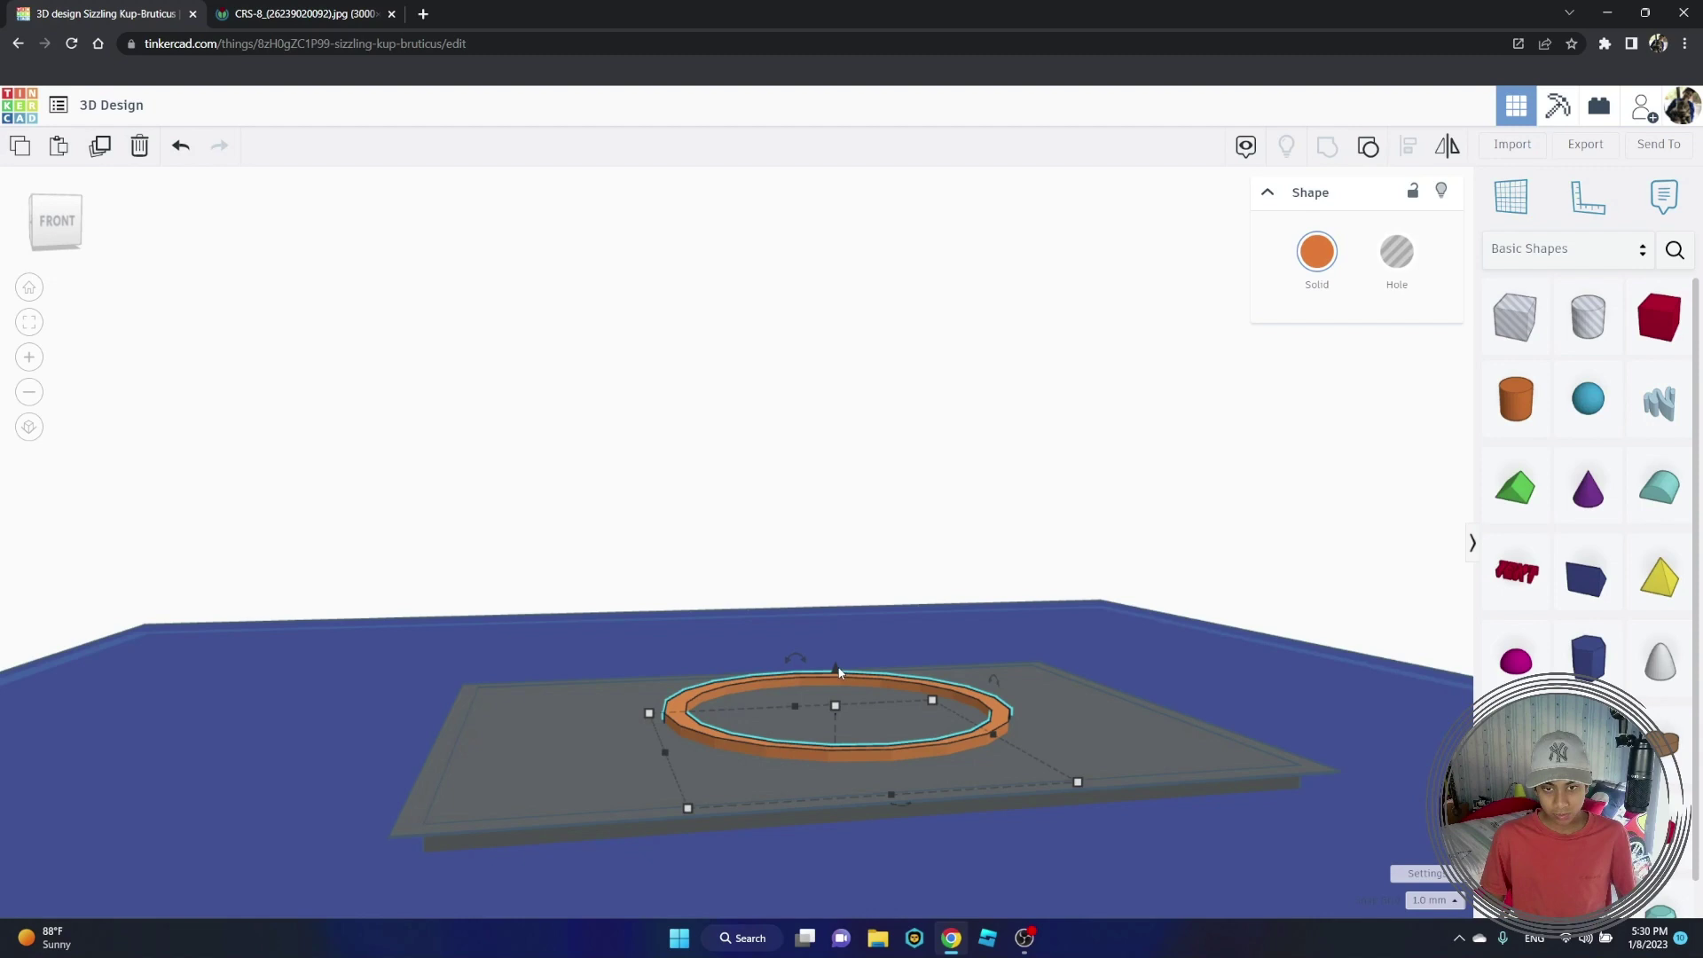
drag(839, 674, 840, 677)
click(845, 505)
right_drag(844, 506, 688, 730)
click(684, 732)
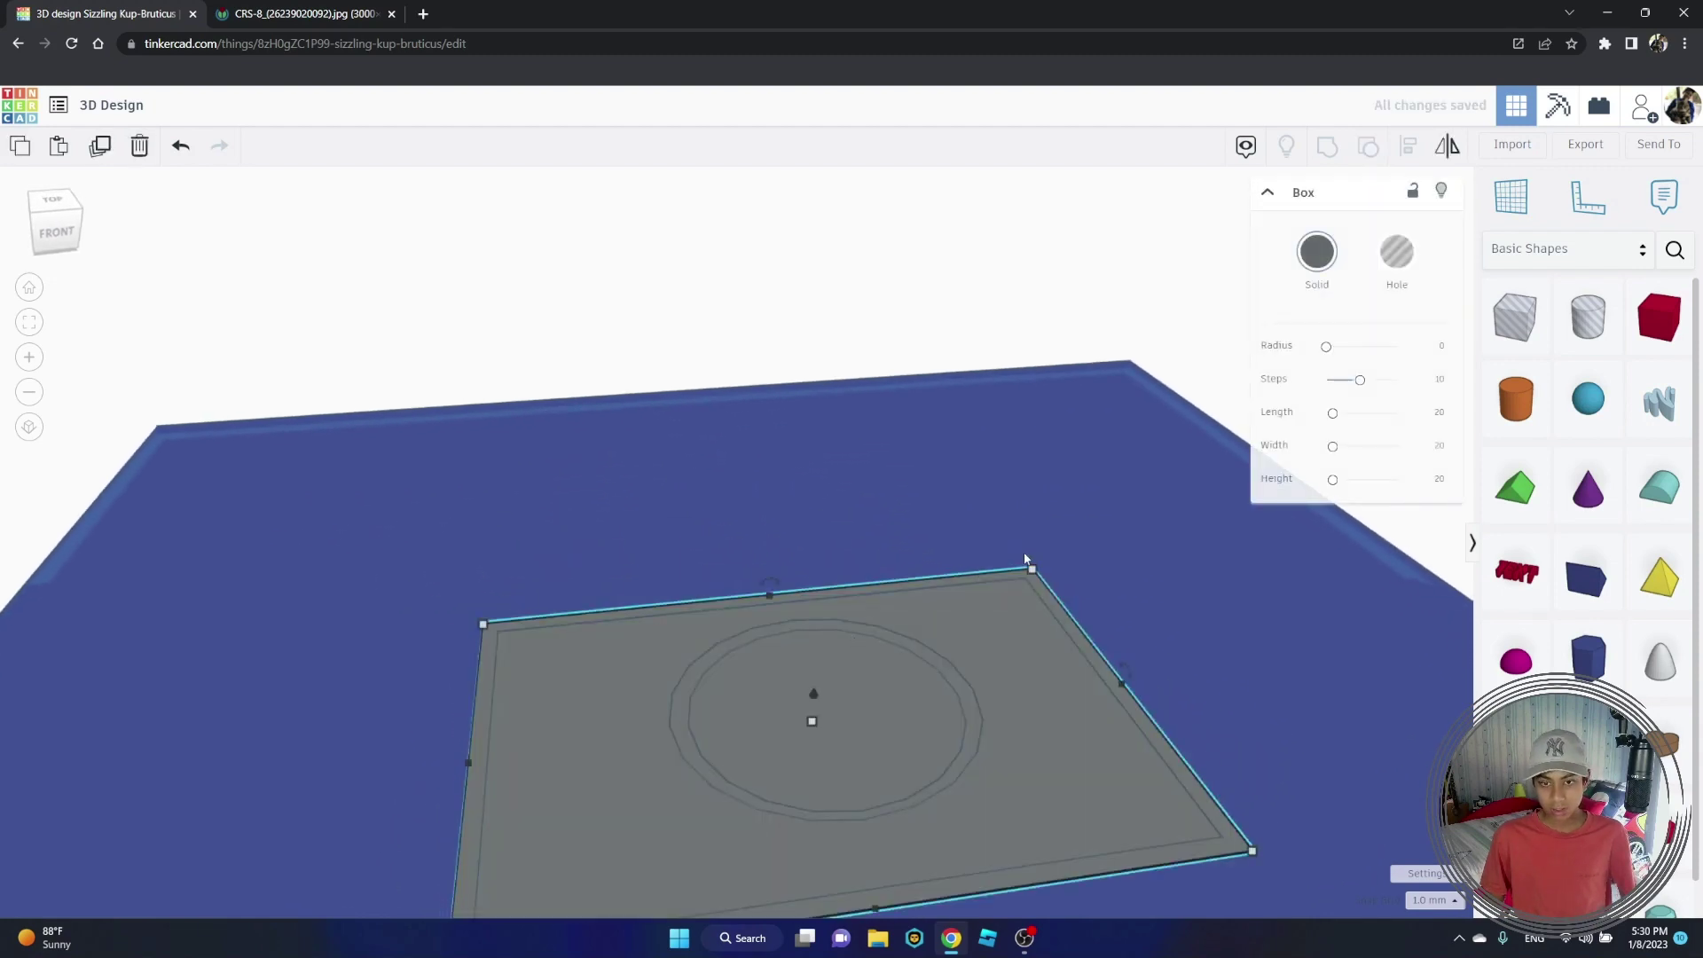
key(ctrl+z)
Step: Lower the wide grey plate below the slab's top face, and try a value of 1 mm for its elevation
right_drag(856, 692, 858, 631)
drag(819, 677, 815, 687)
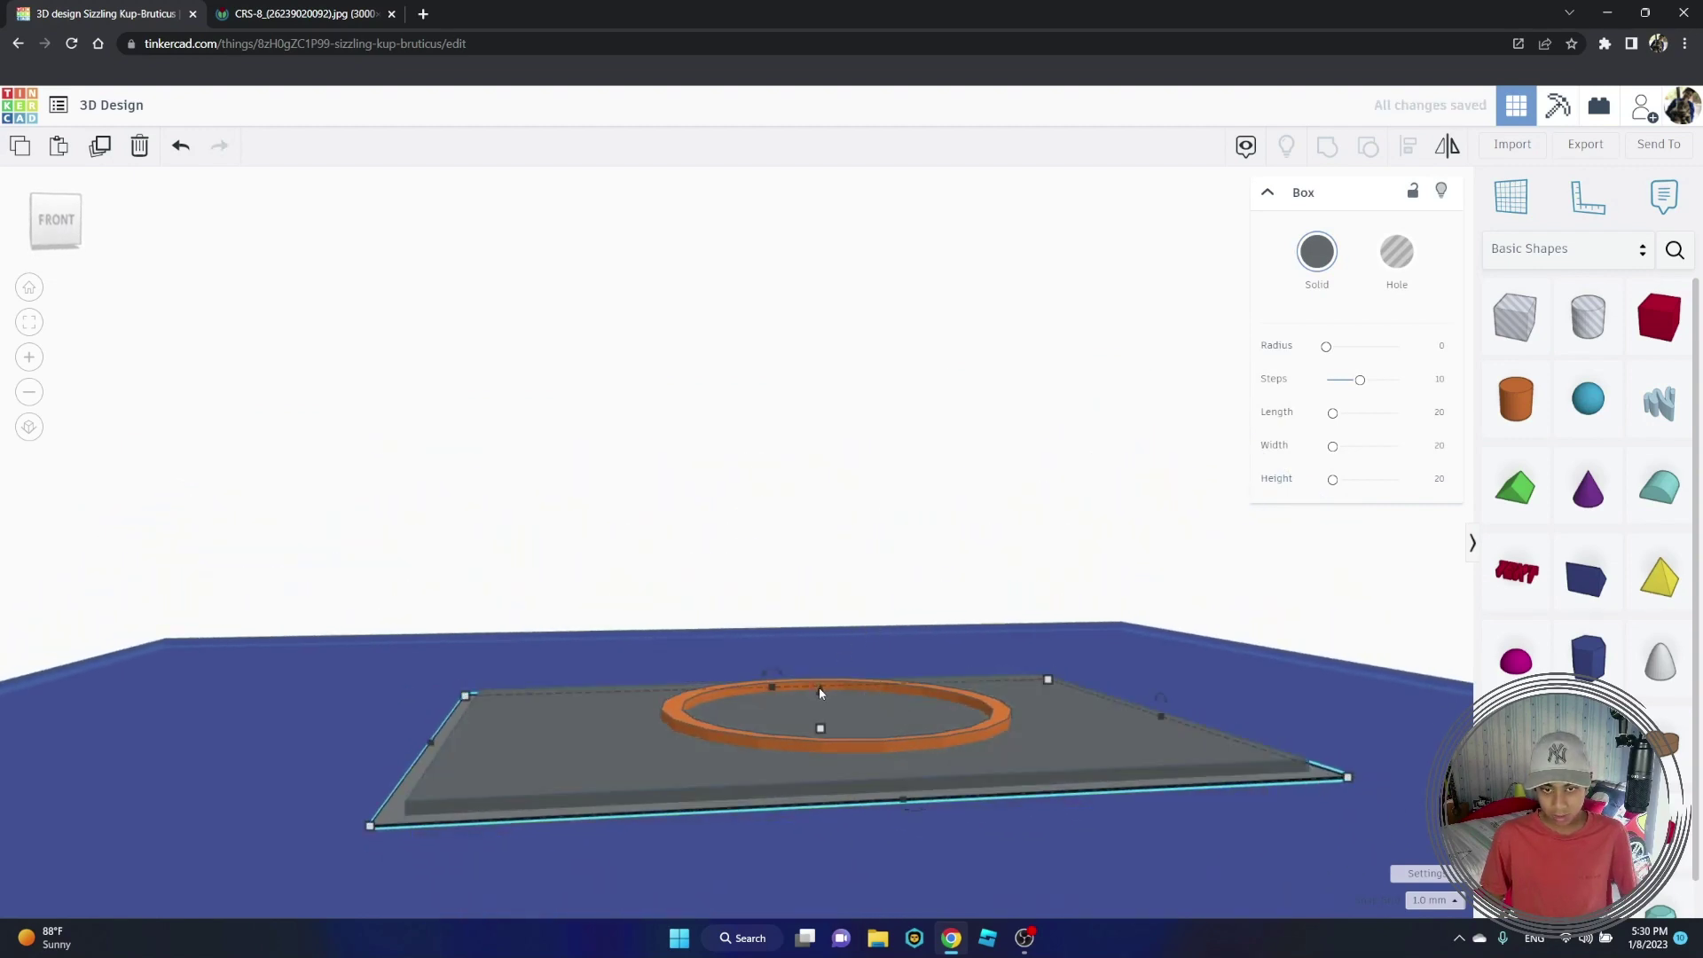
key(ctrl+Up)
click(880, 706)
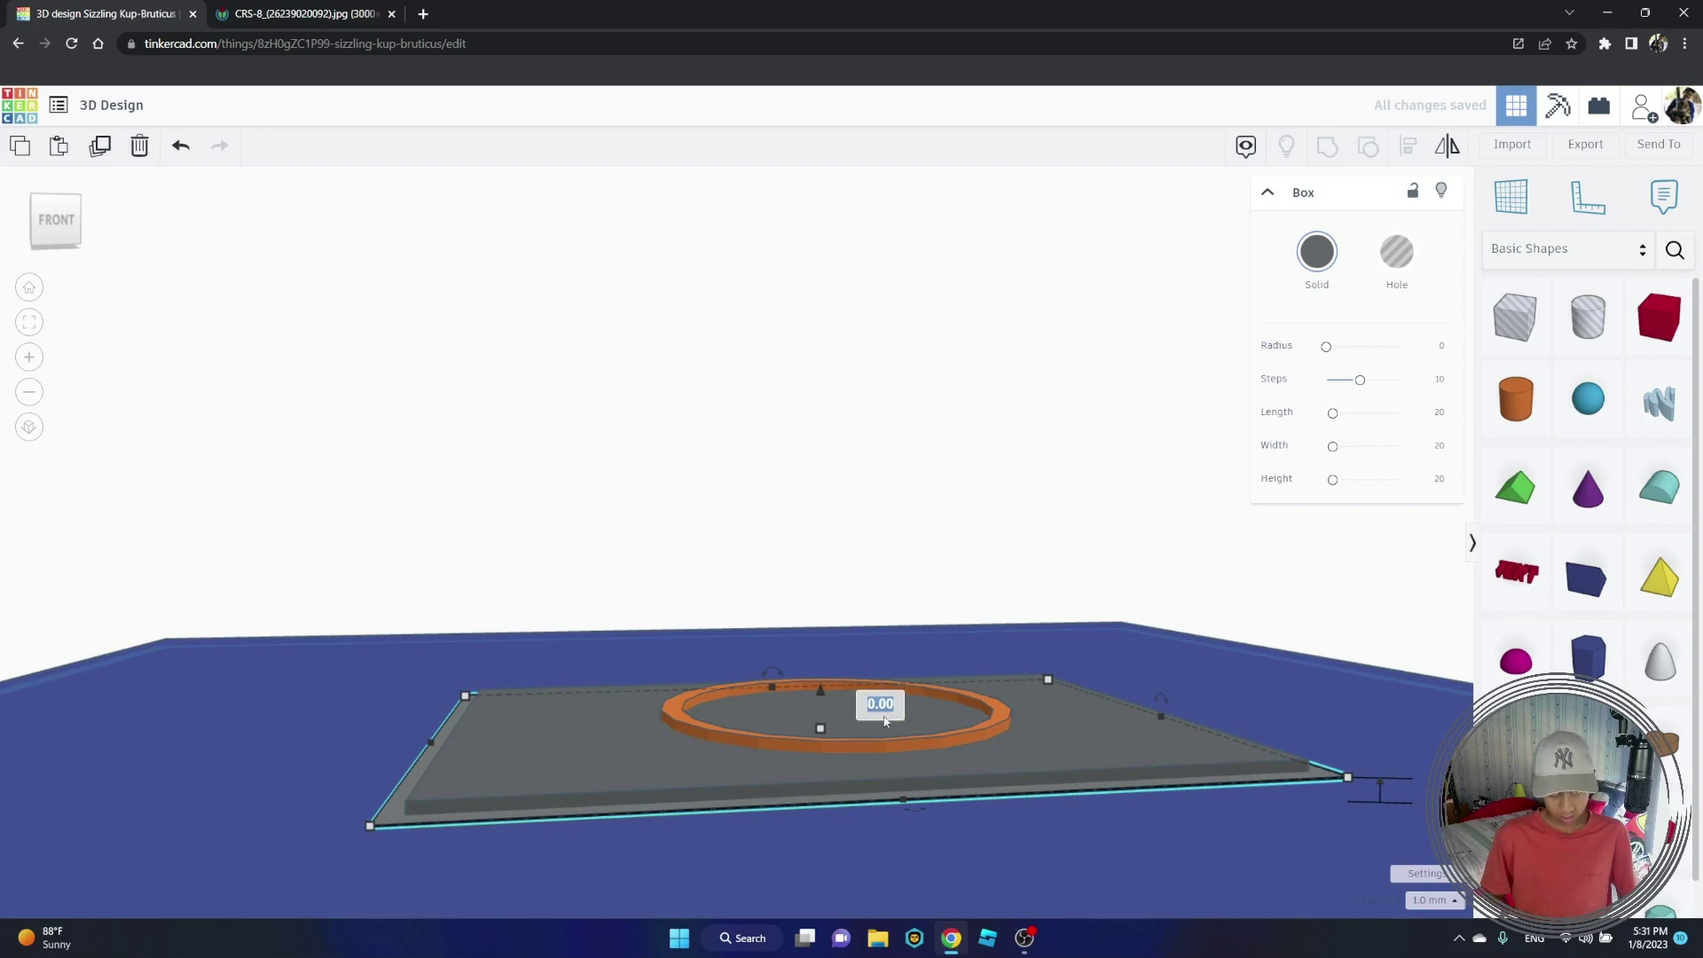
text(1)
key(Return)
key(ctrl+z)
click(929, 551)
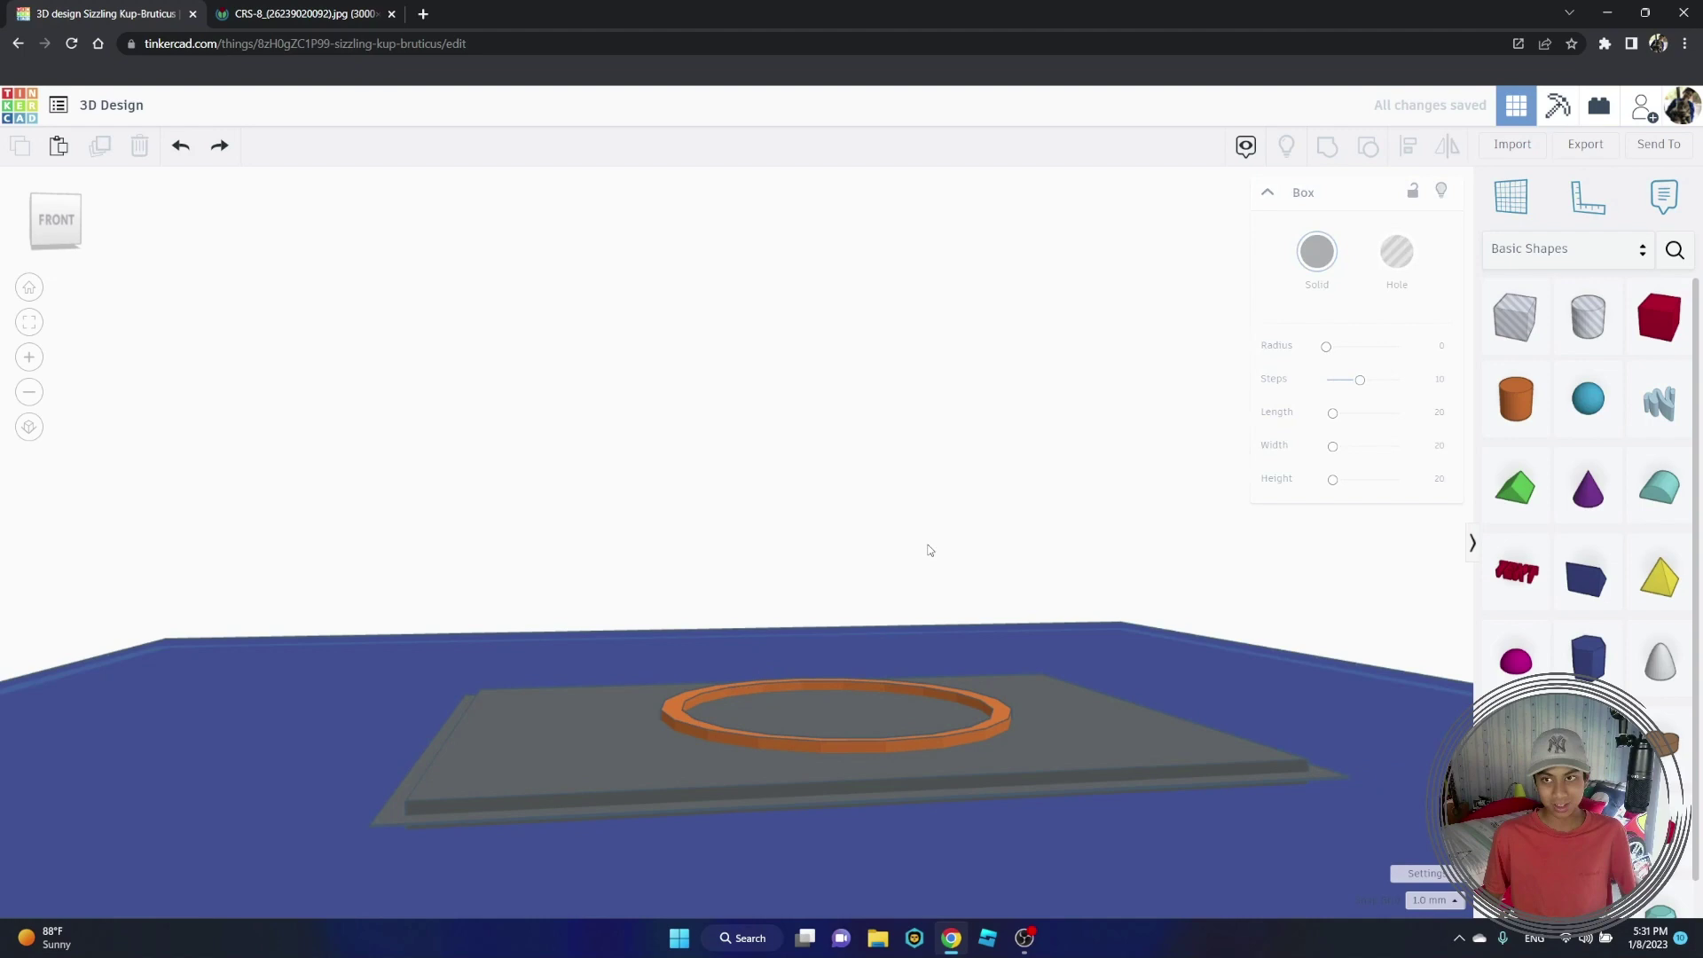
Step: Lower the orange ring until it is nearly flush with the deck and recolour it white
click(919, 738)
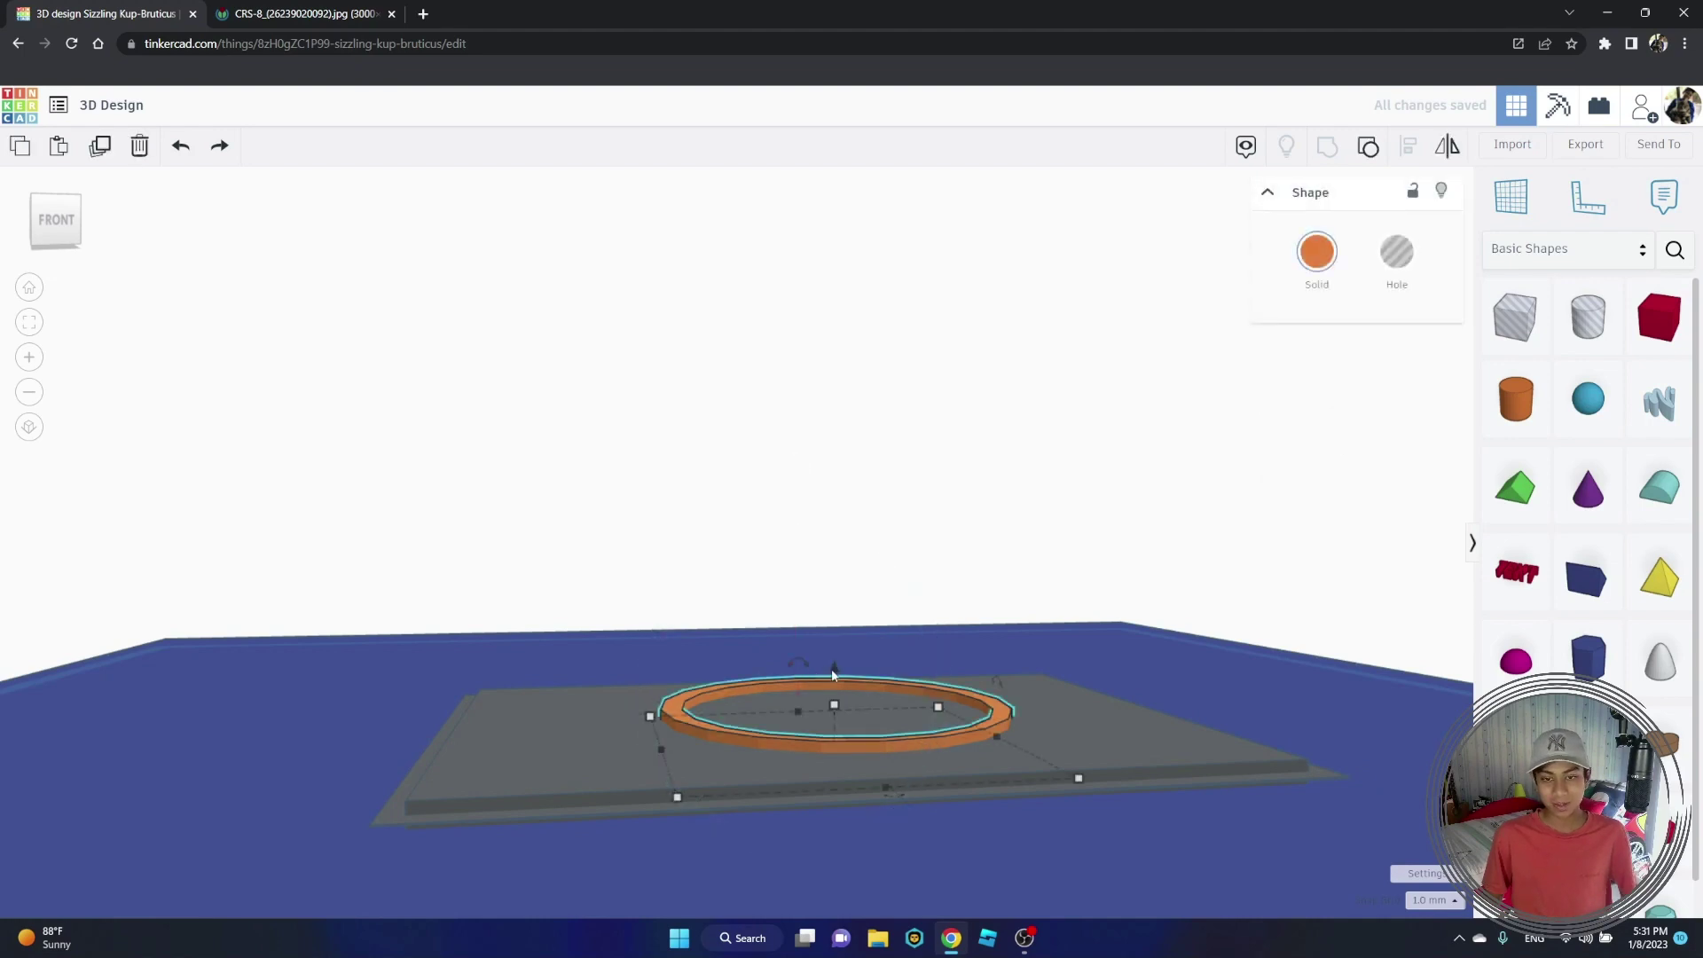
drag(832, 671, 832, 679)
right_drag(896, 576, 1046, 505)
click(1316, 252)
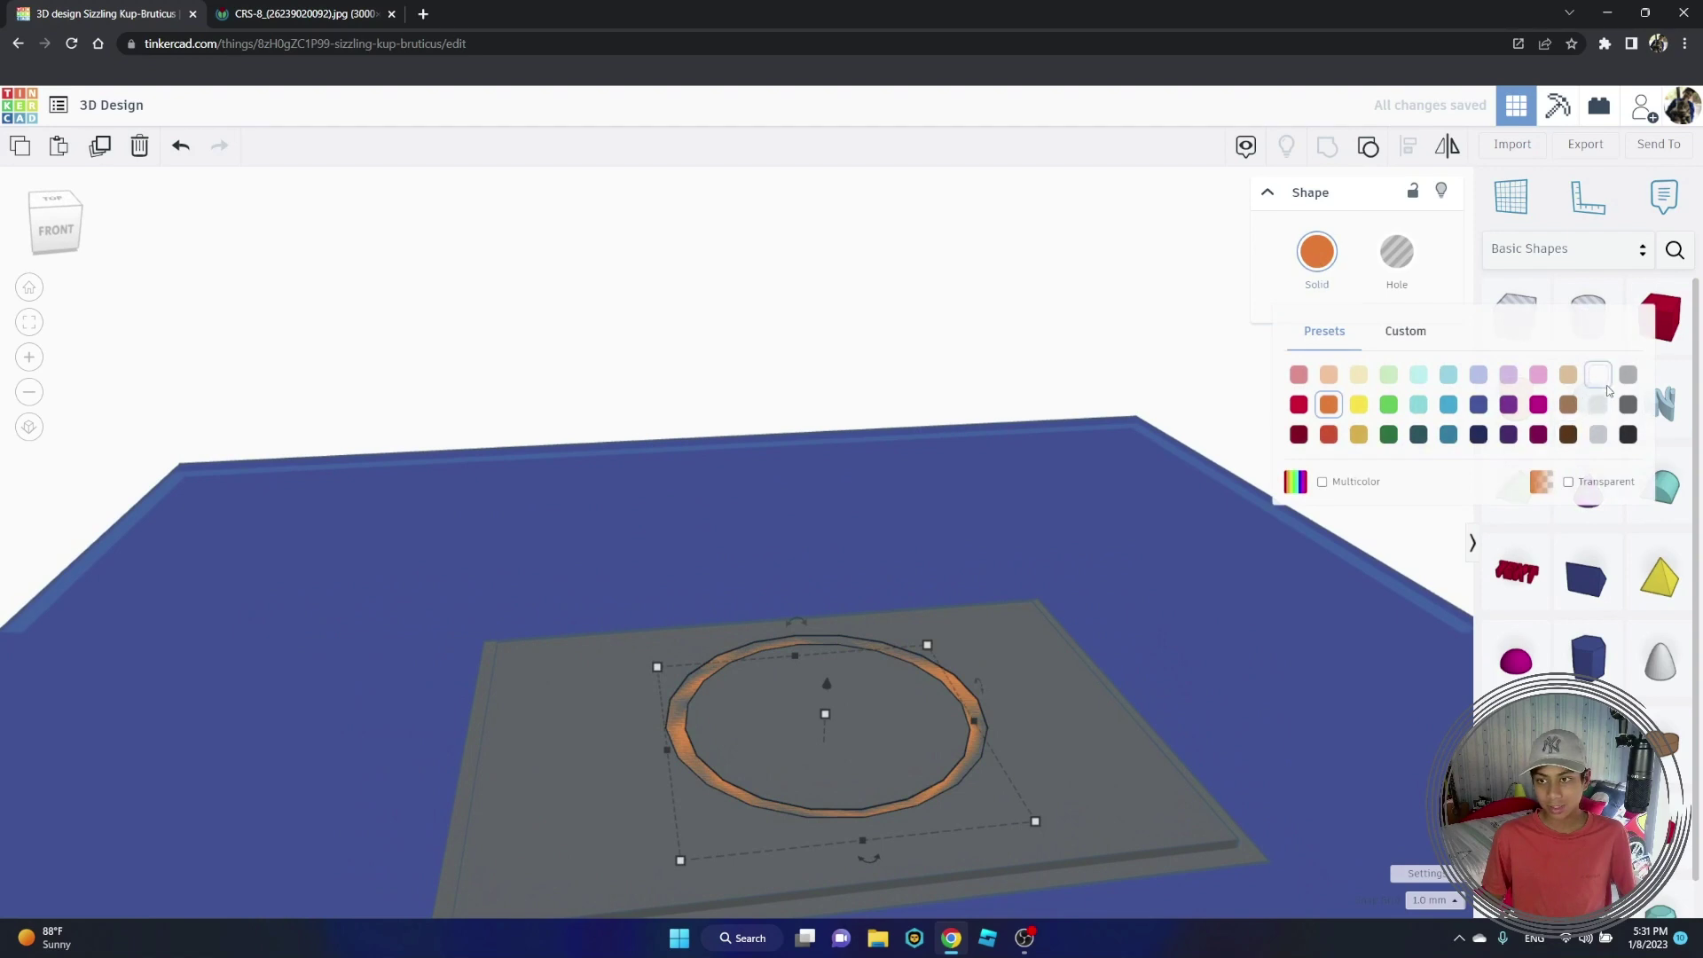
click(1603, 381)
click(941, 317)
right_drag(940, 317, 736, 266)
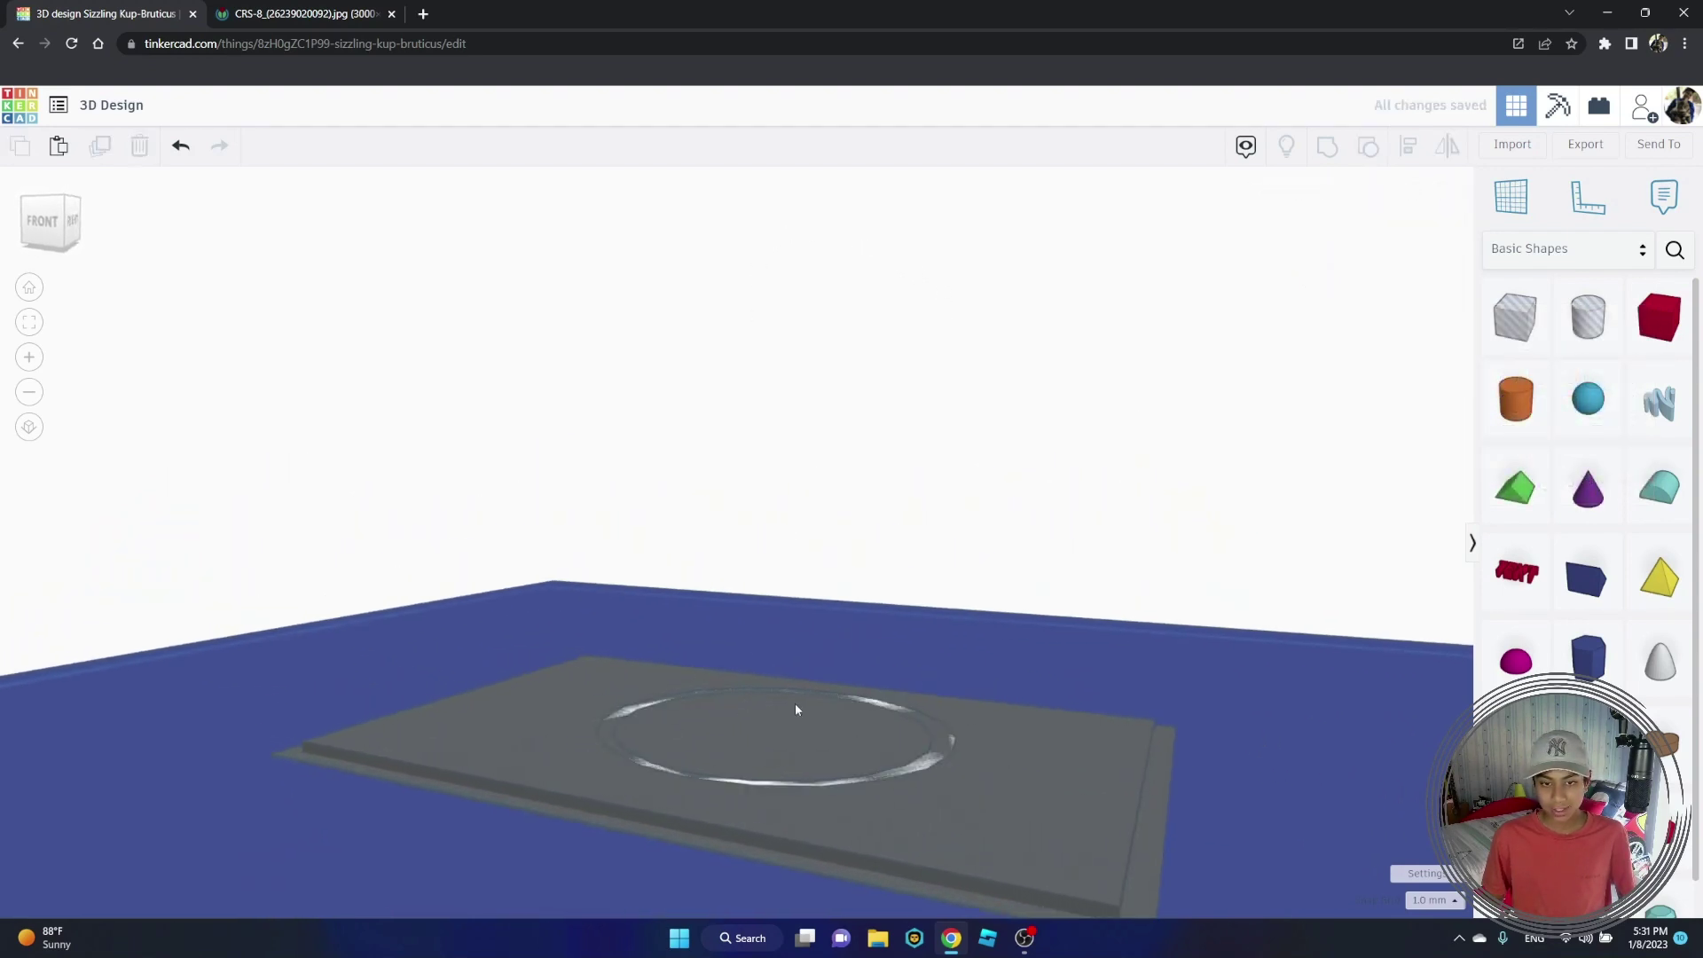
Step: Undo the accidental shift of the grey slab under the white ring
mouse_move(795, 709)
right_down()
mouse_move(801, 757)
mouse_move(700, 772)
mouse_move(592, 865)
mouse_move(781, 896)
mouse_move(903, 869)
mouse_move(917, 761)
right_up()
click(891, 768)
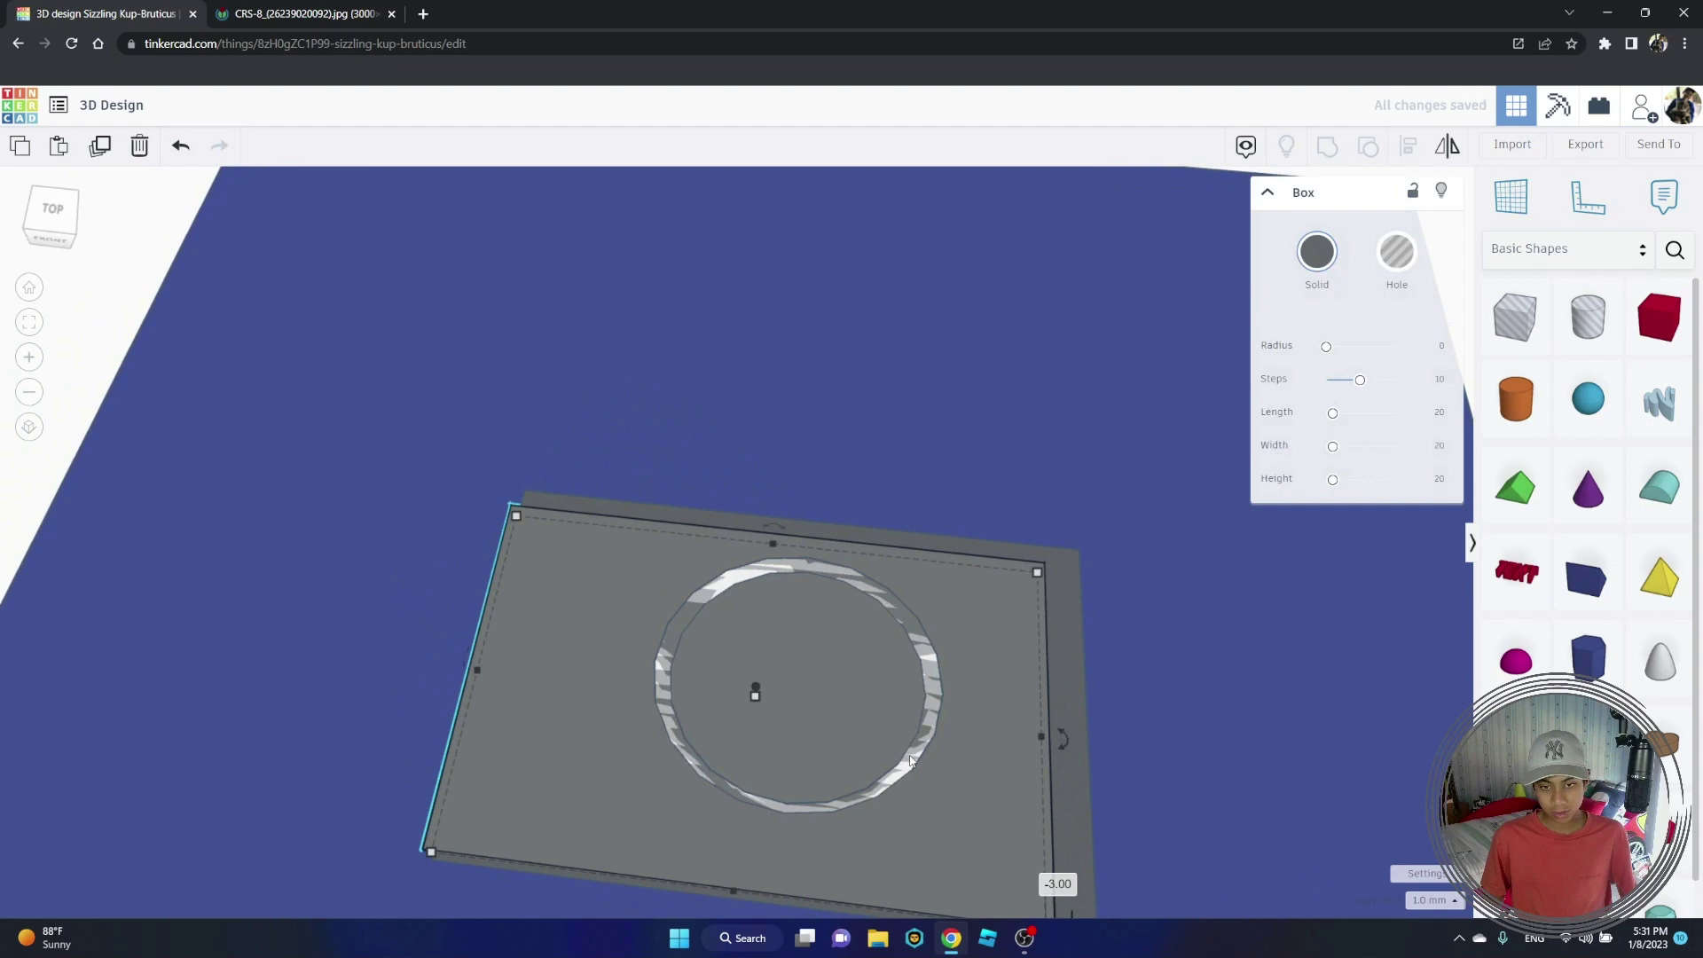
key(ctrl+z)
right_drag(1185, 742, 986, 776)
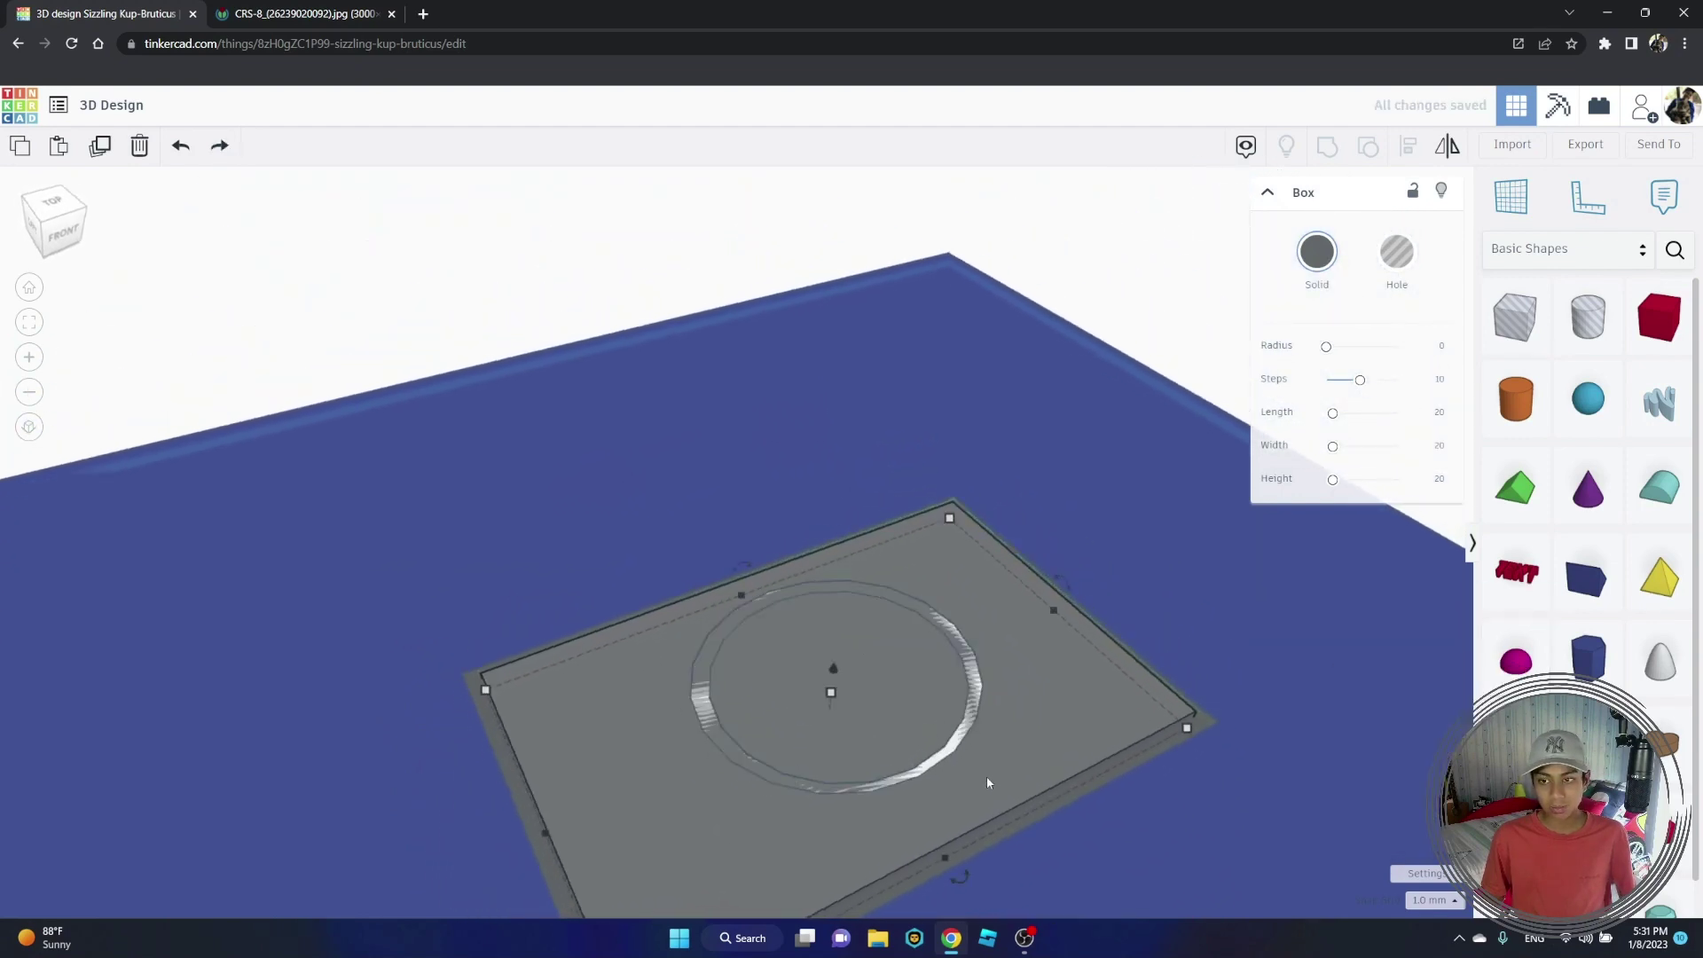
Step: Check the photo again, place a red box inside the white ring and flatten it to 3 mm high
click(251, 10)
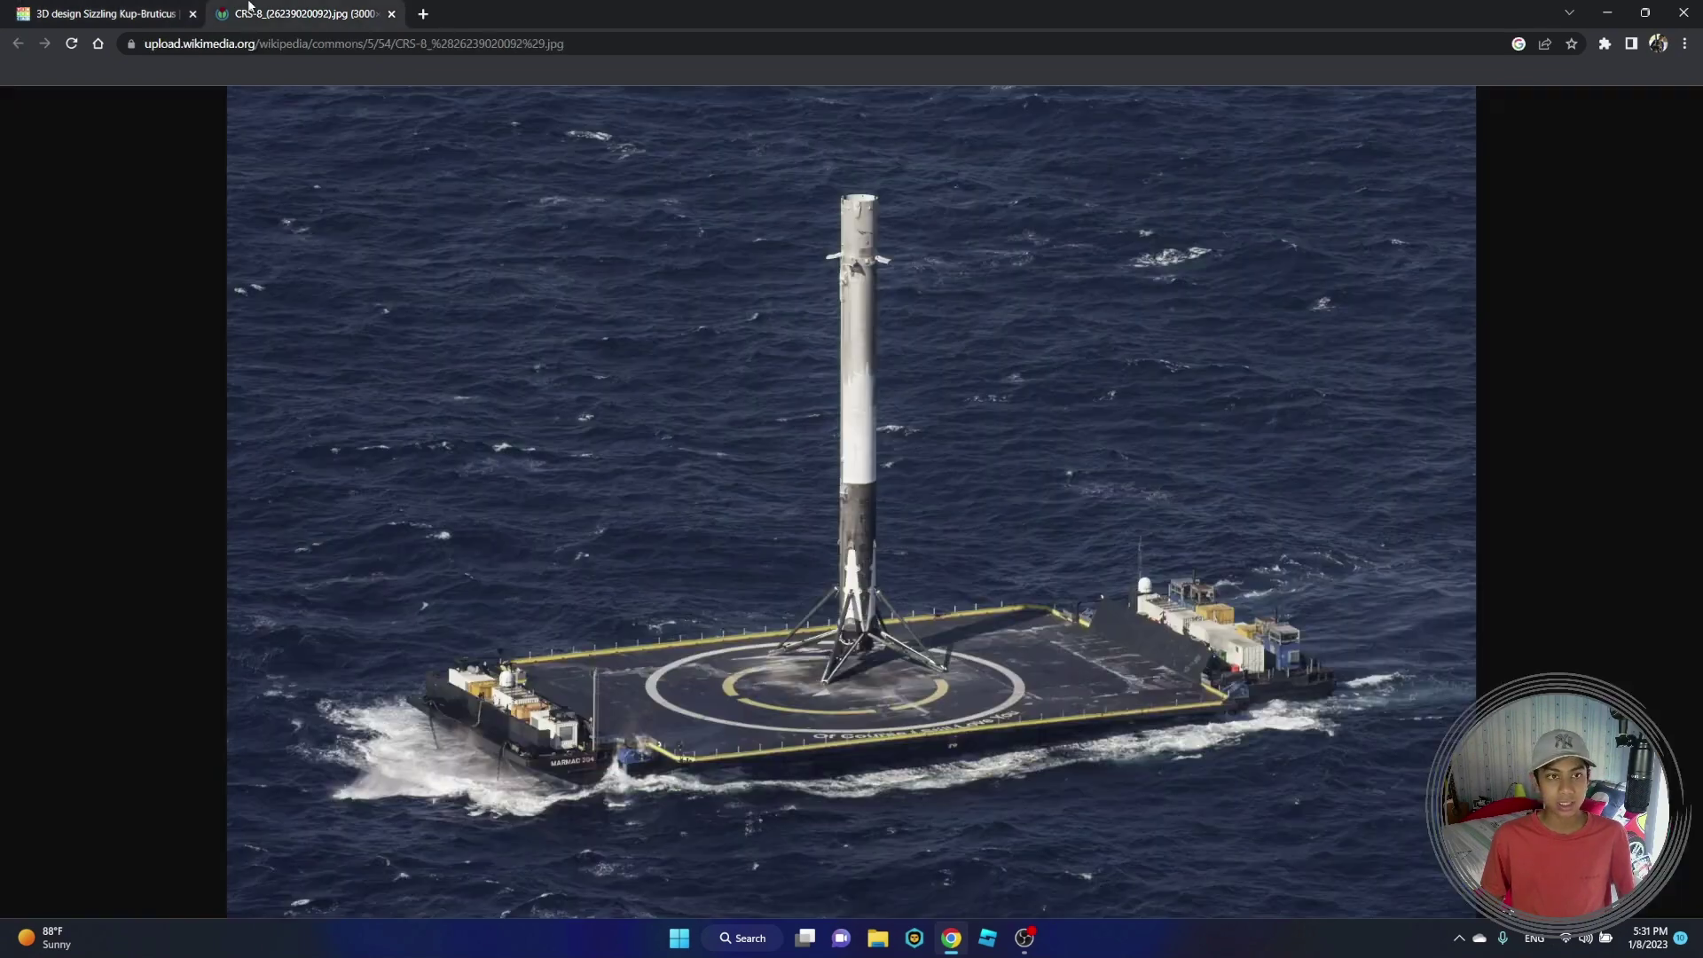
click(160, 11)
right_drag(349, 316, 1358, 597)
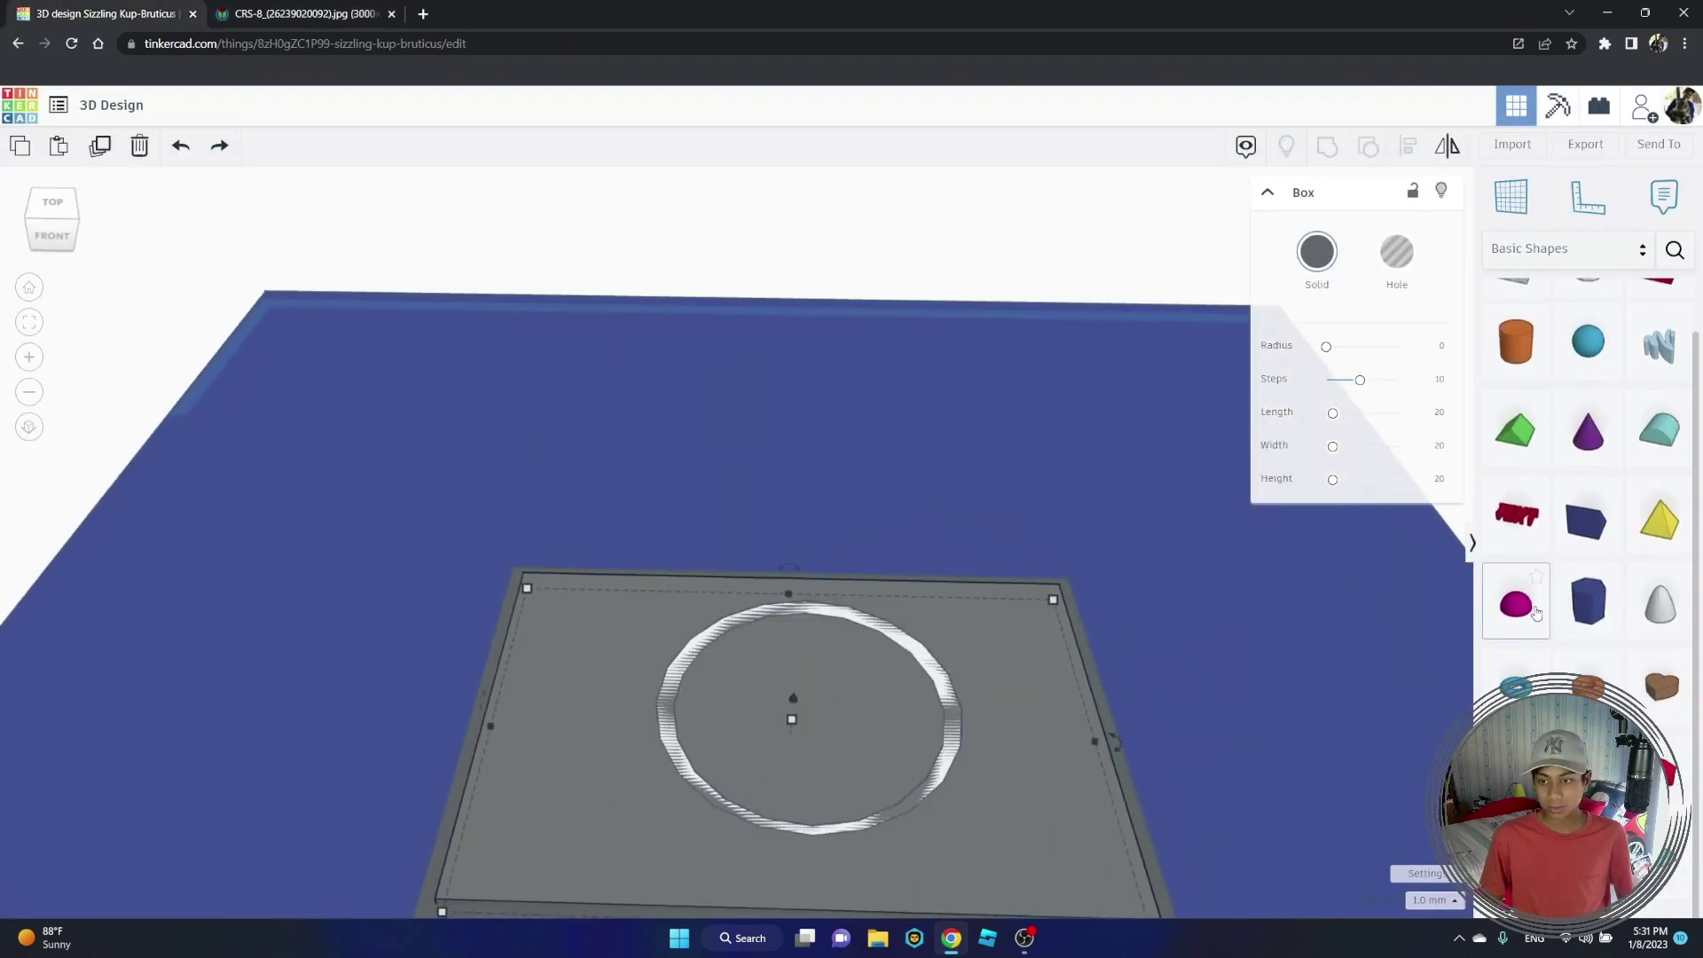
scroll(1535, 613, up, 1)
scroll(1544, 621, up, 1)
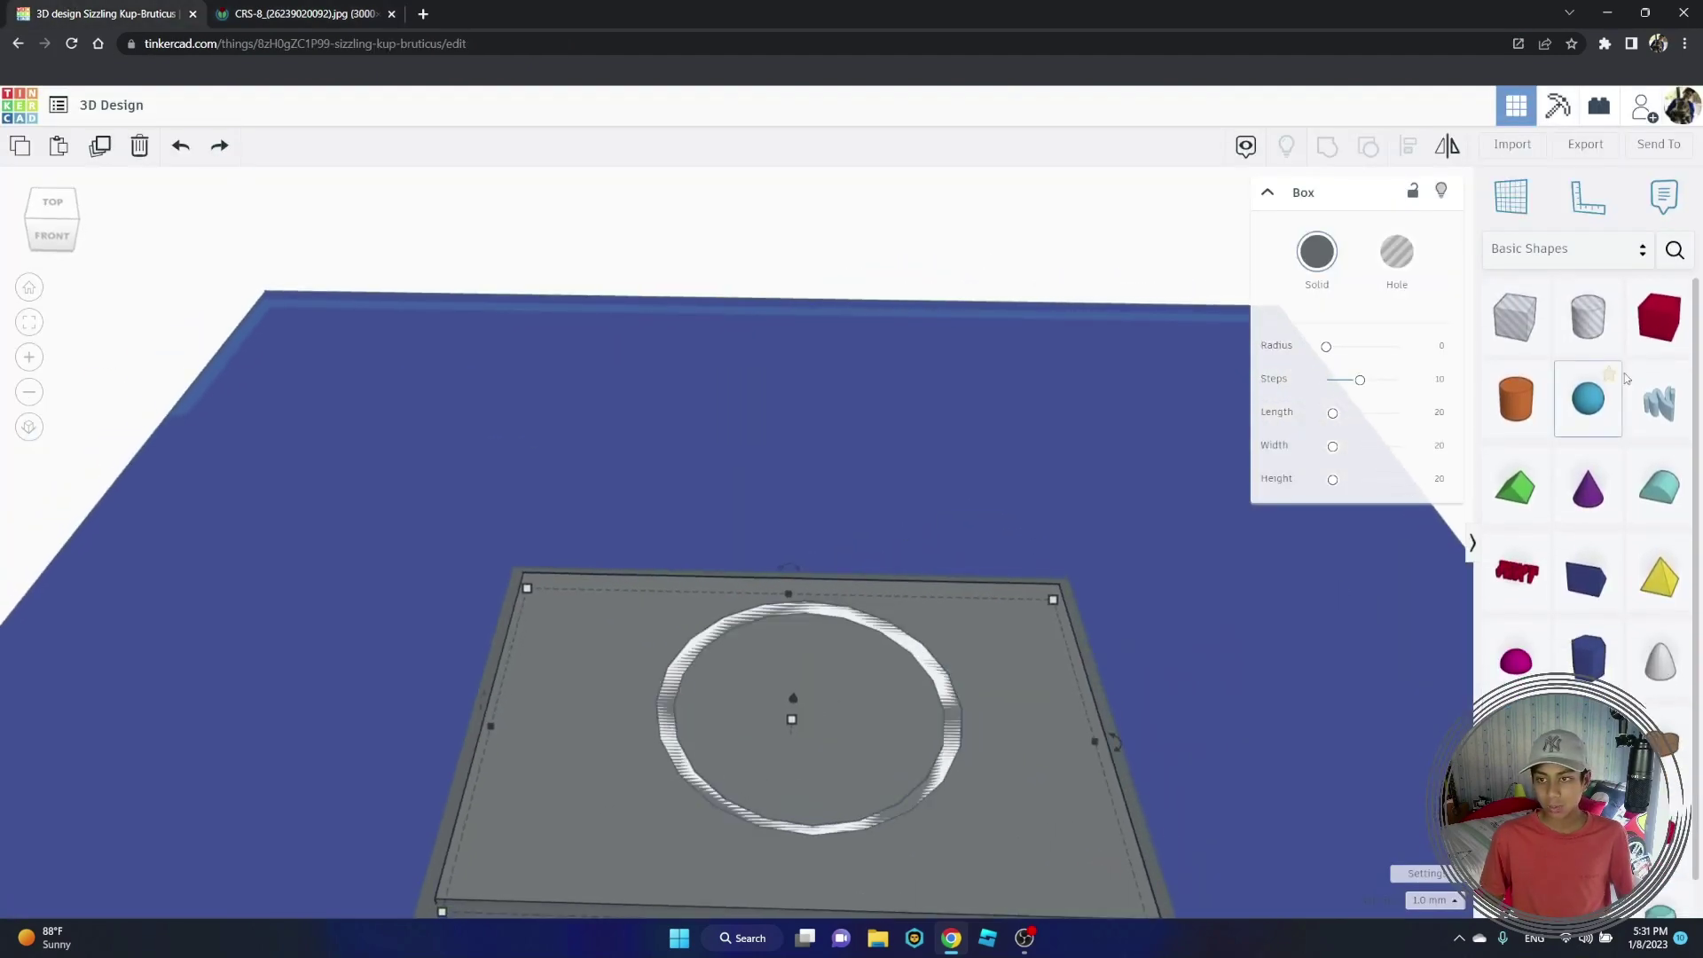
click(1660, 329)
click(815, 740)
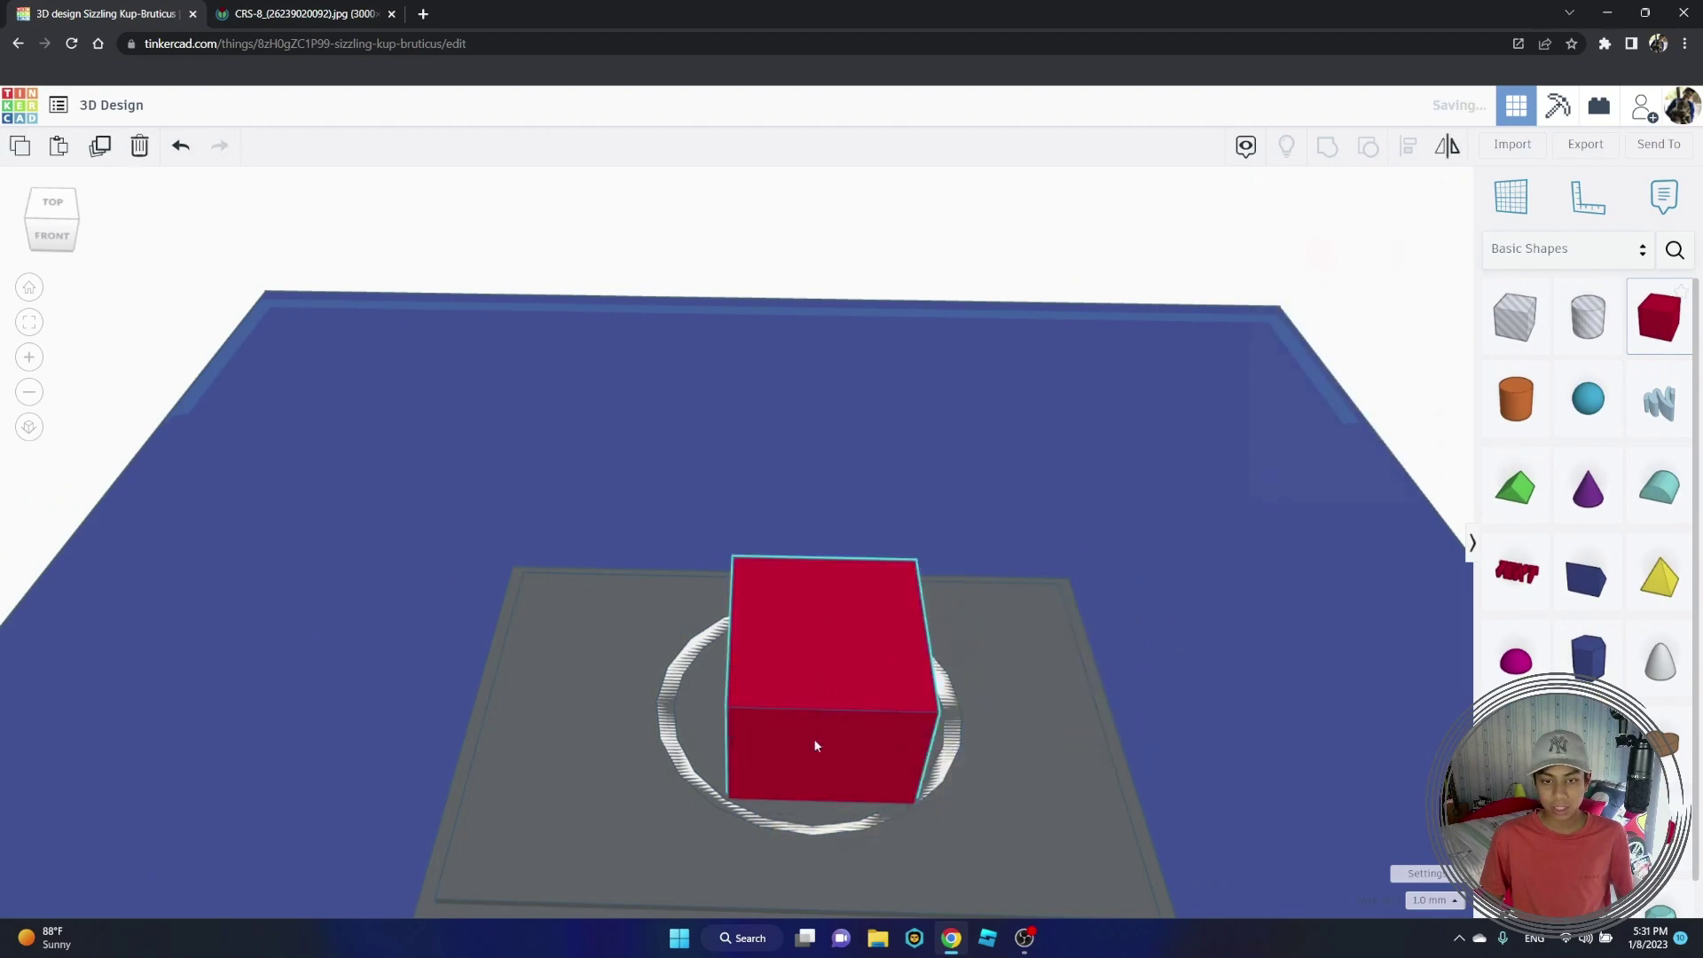
drag(829, 632, 833, 729)
click(896, 731)
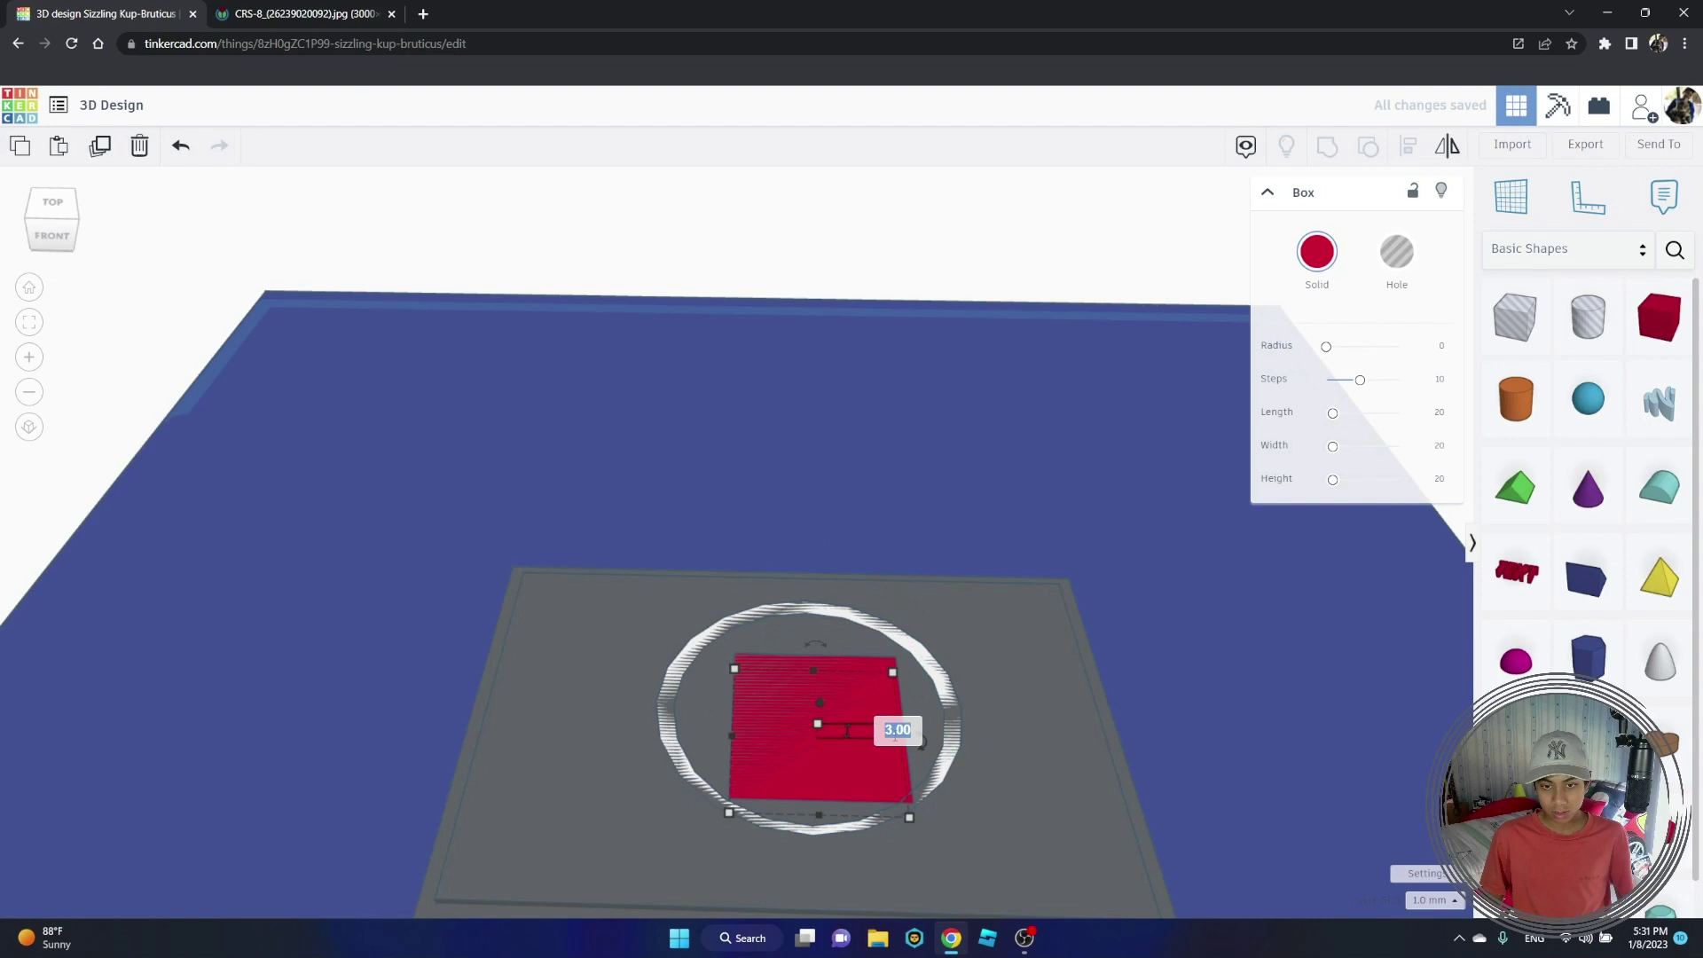
click(1002, 283)
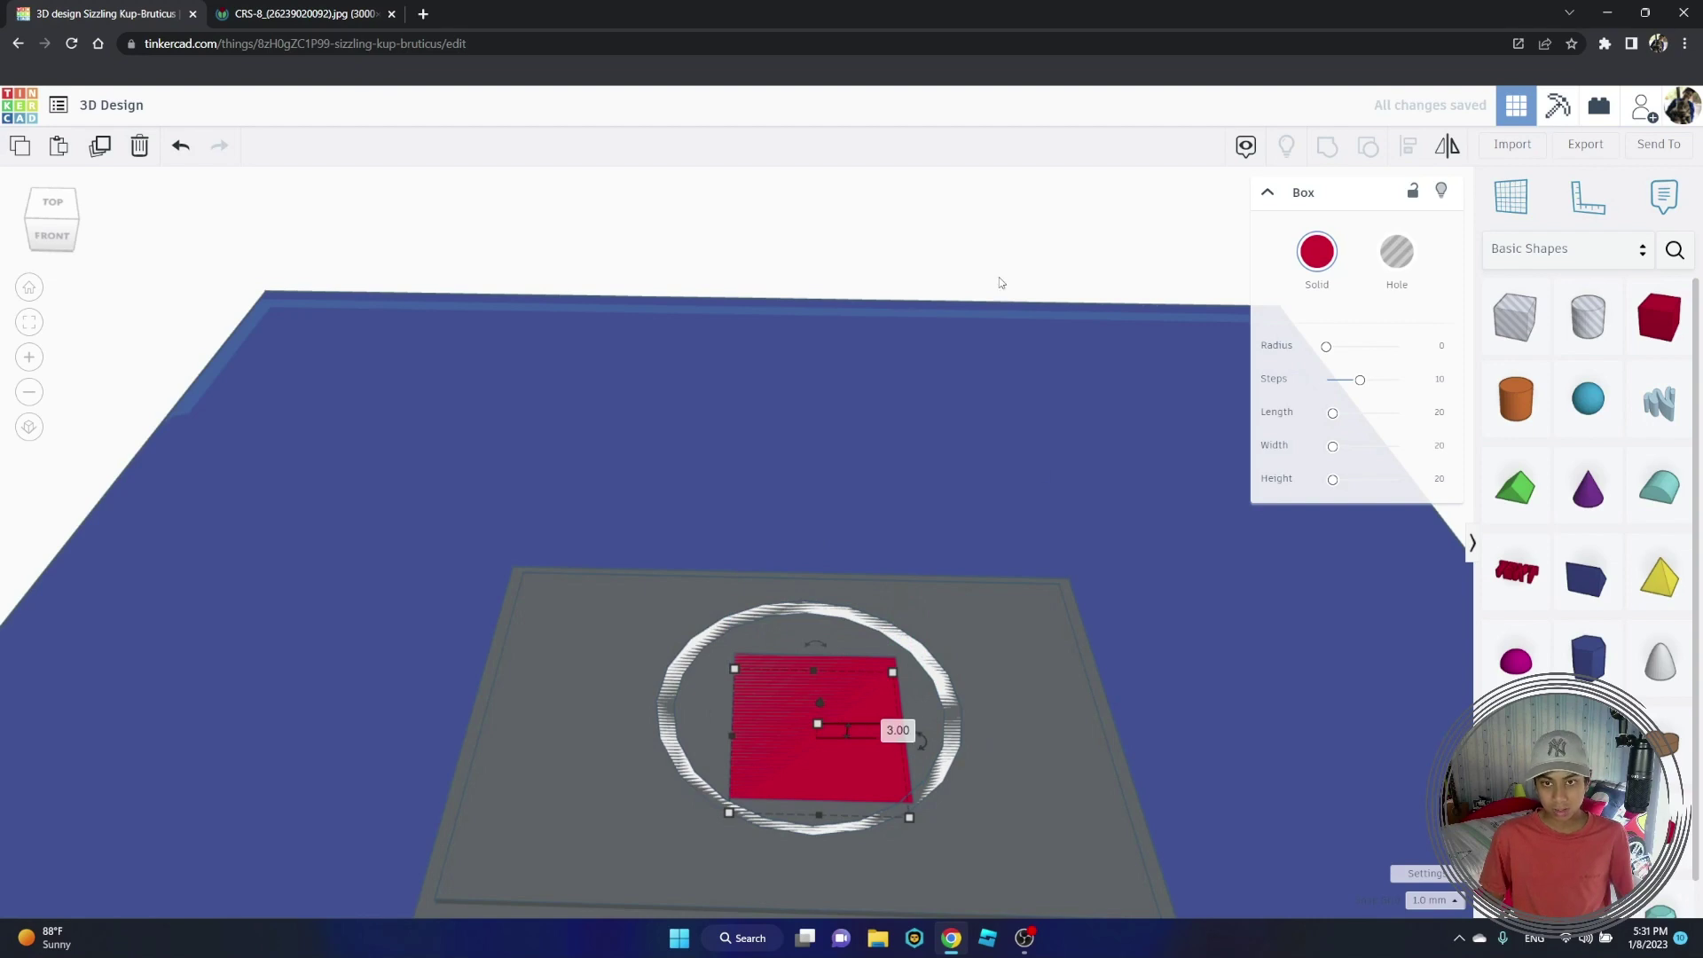
Step: Narrow the red box into a slim bar and rotate it to lie diagonally inside the white ring
click(898, 238)
click(802, 737)
drag(898, 742, 779, 744)
key(ctrl+z)
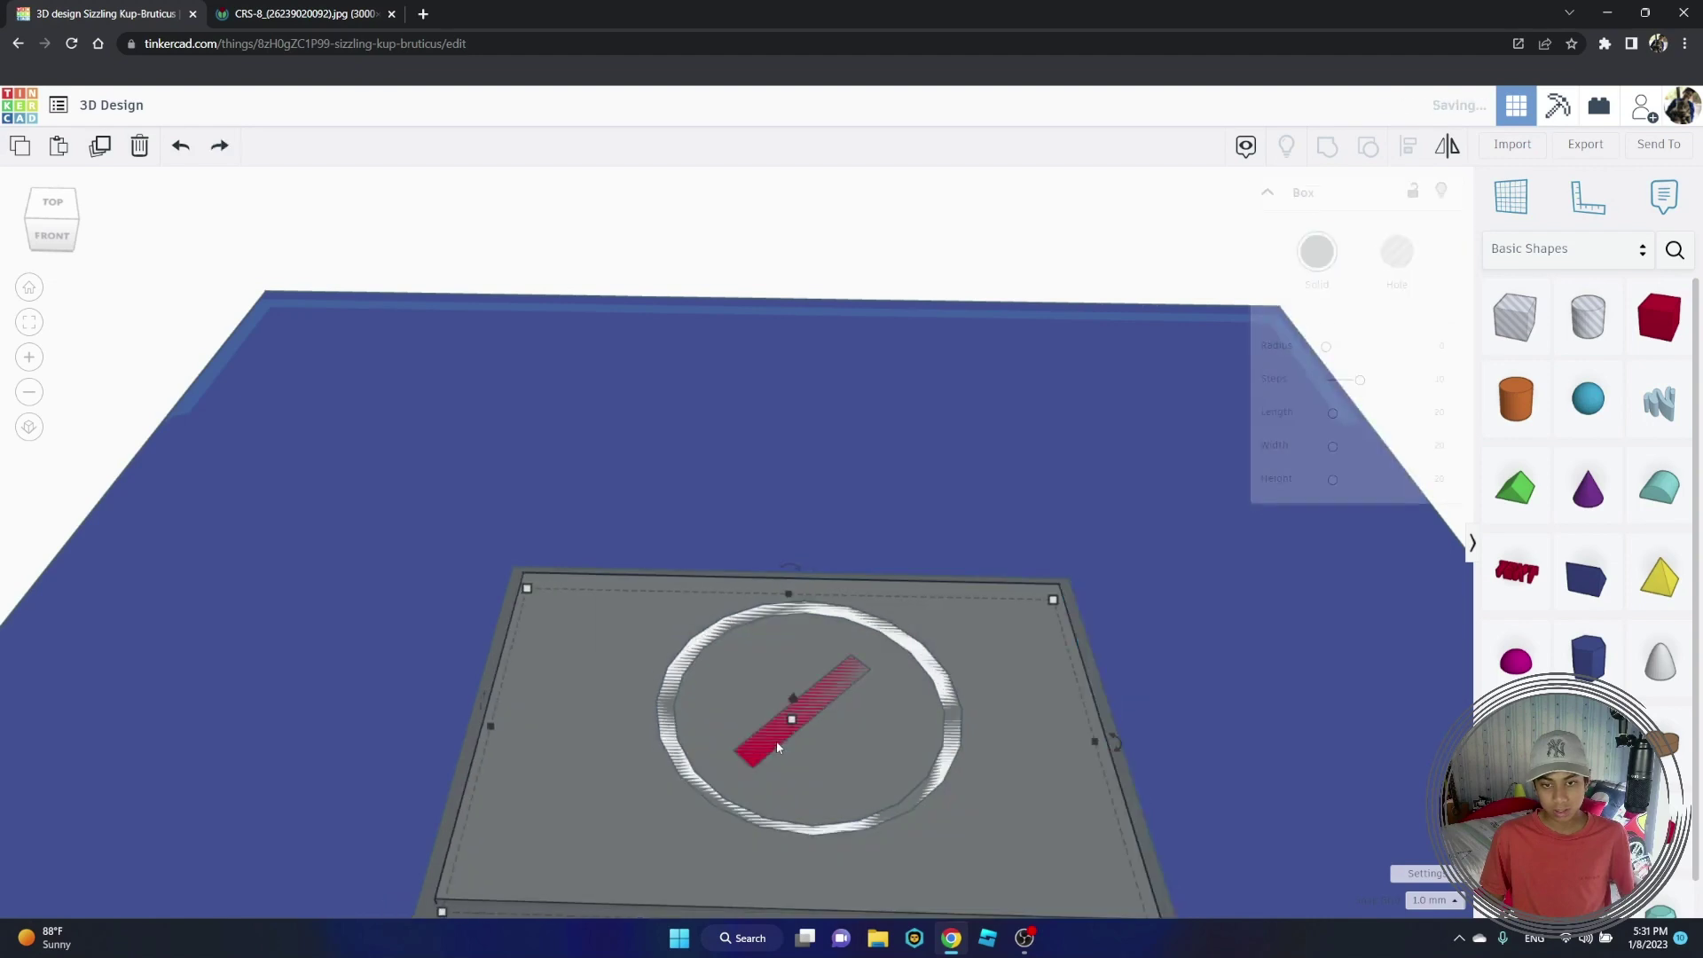
key(ctrl+z)
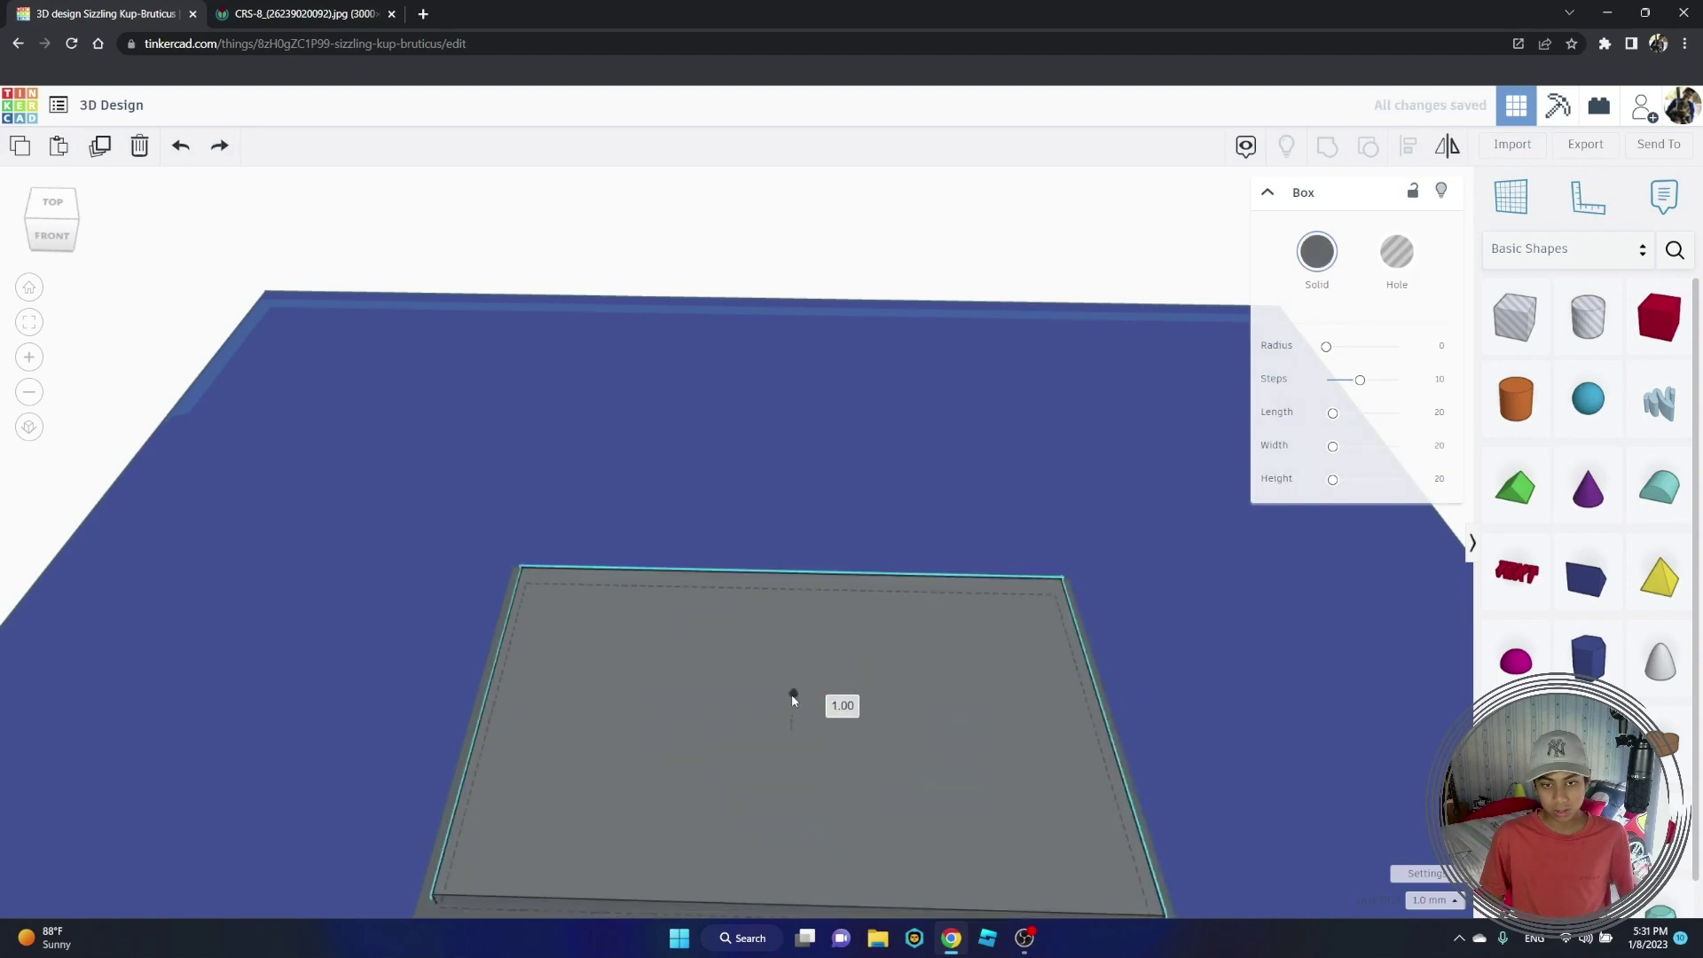
key(ctrl+y)
click(774, 732)
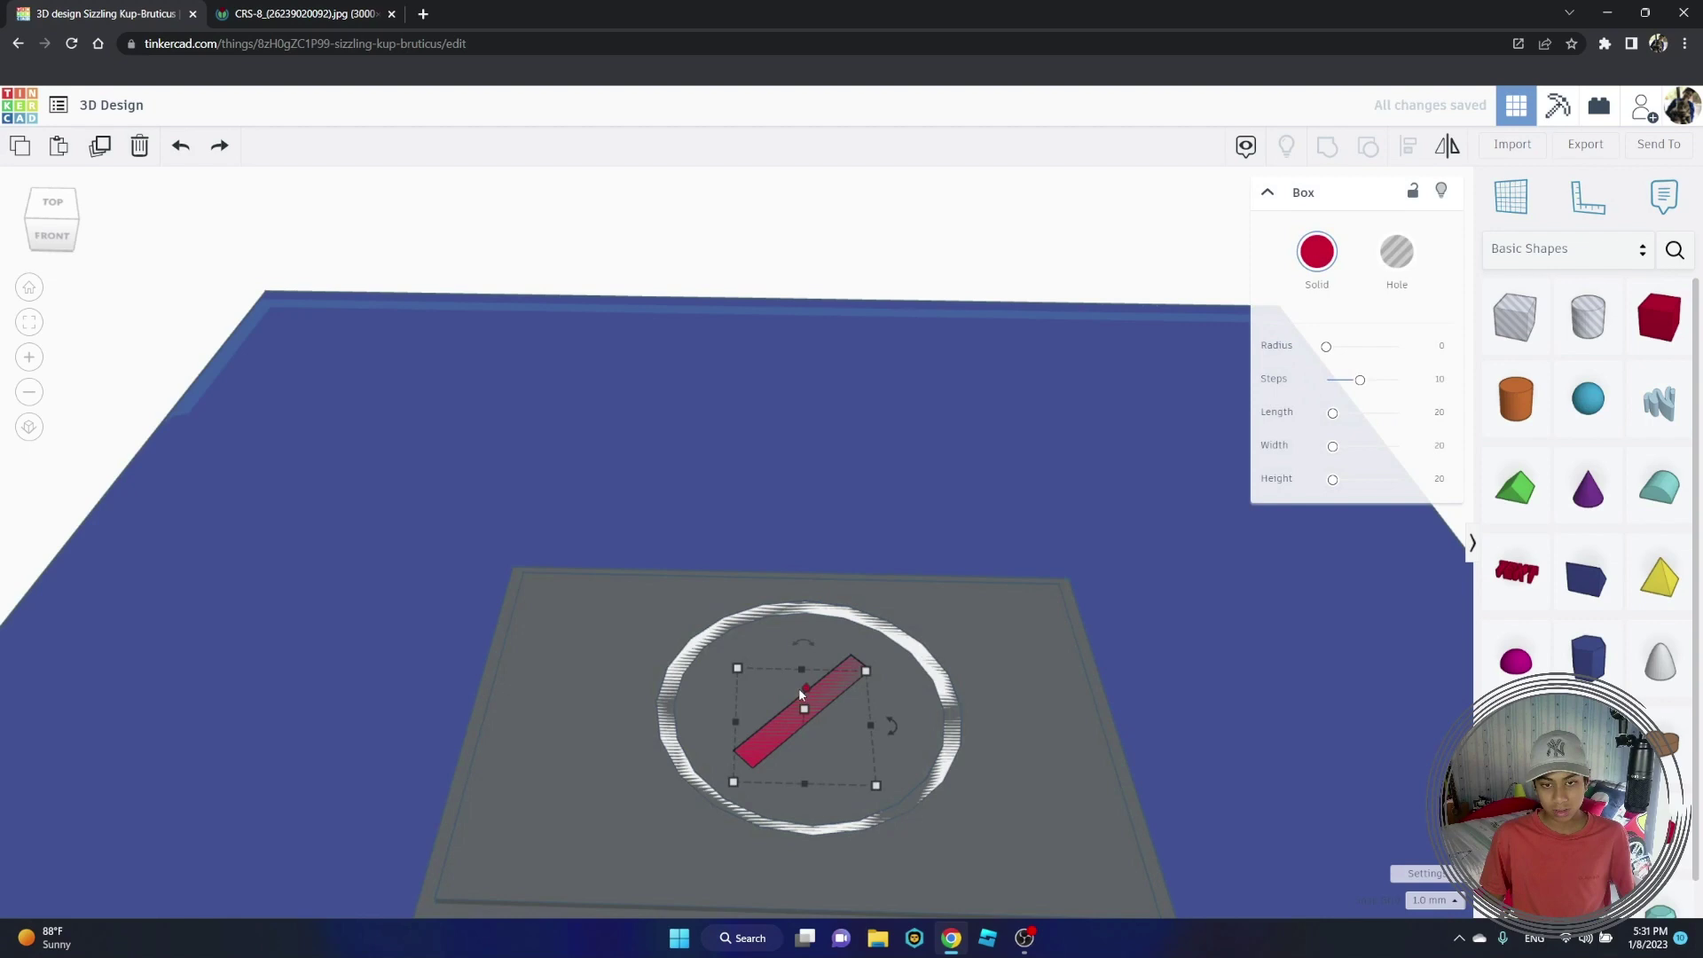
drag(801, 692, 802, 687)
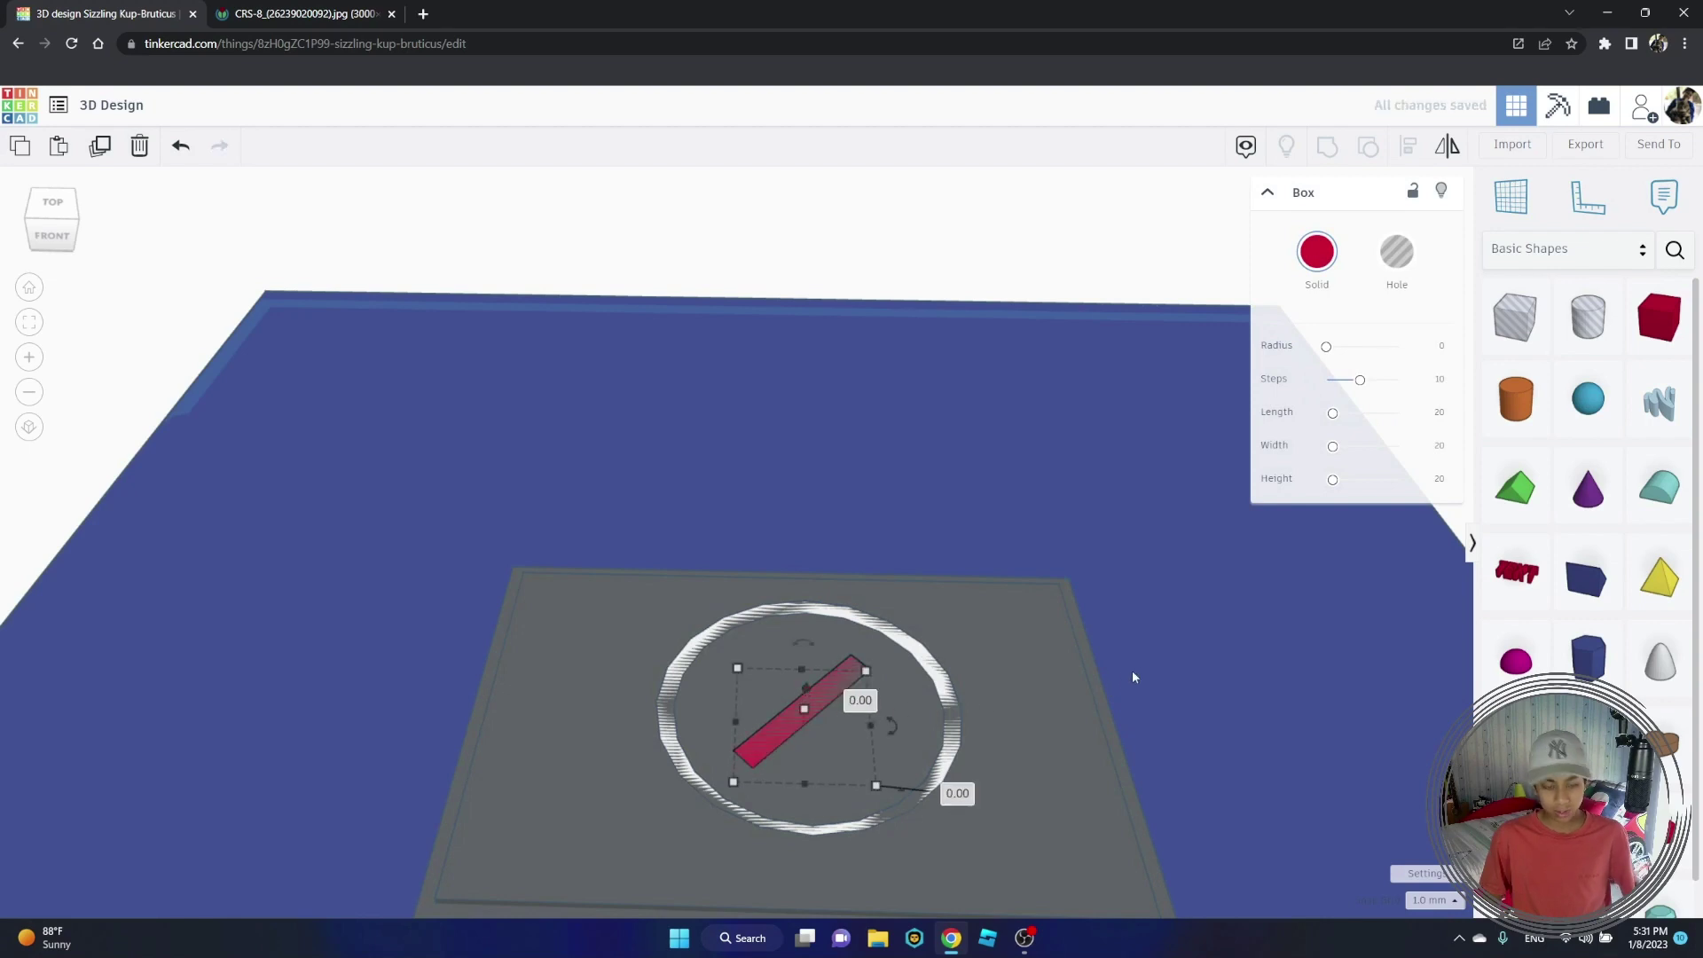
Step: Paste a copy of the red bar, rotate it to the opposite diagonal and move it across the first bar to form an X
key(ctrl+c)
key(ctrl+v)
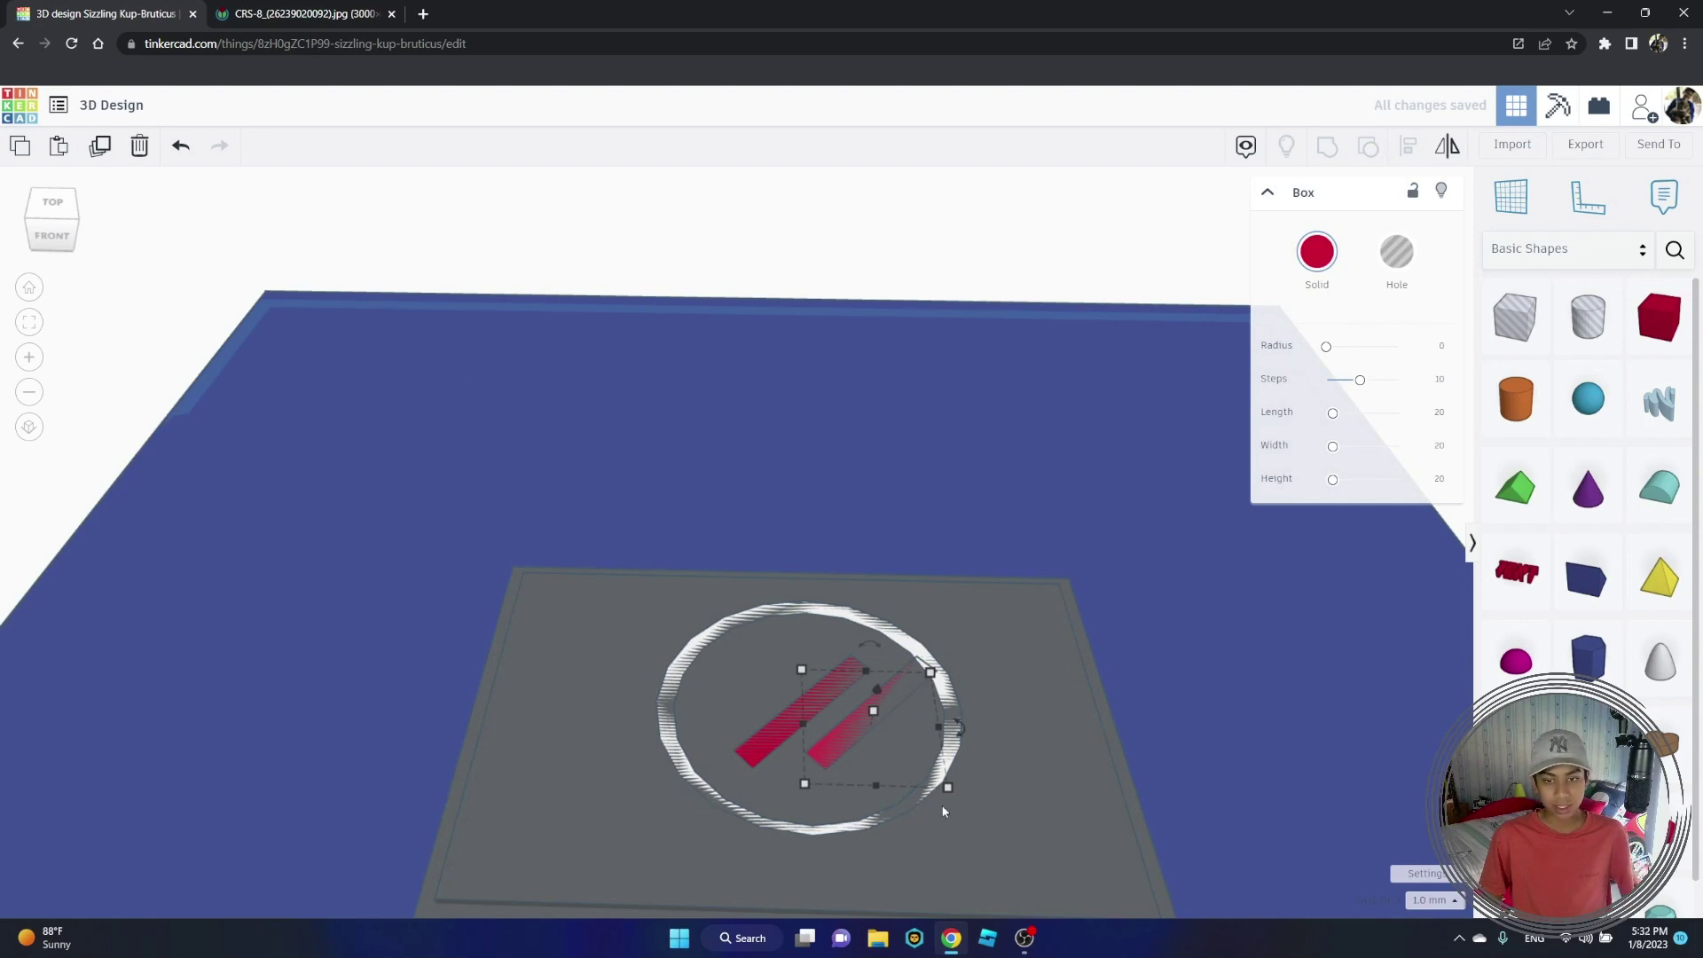
drag(955, 726, 881, 747)
key(ctrl+z)
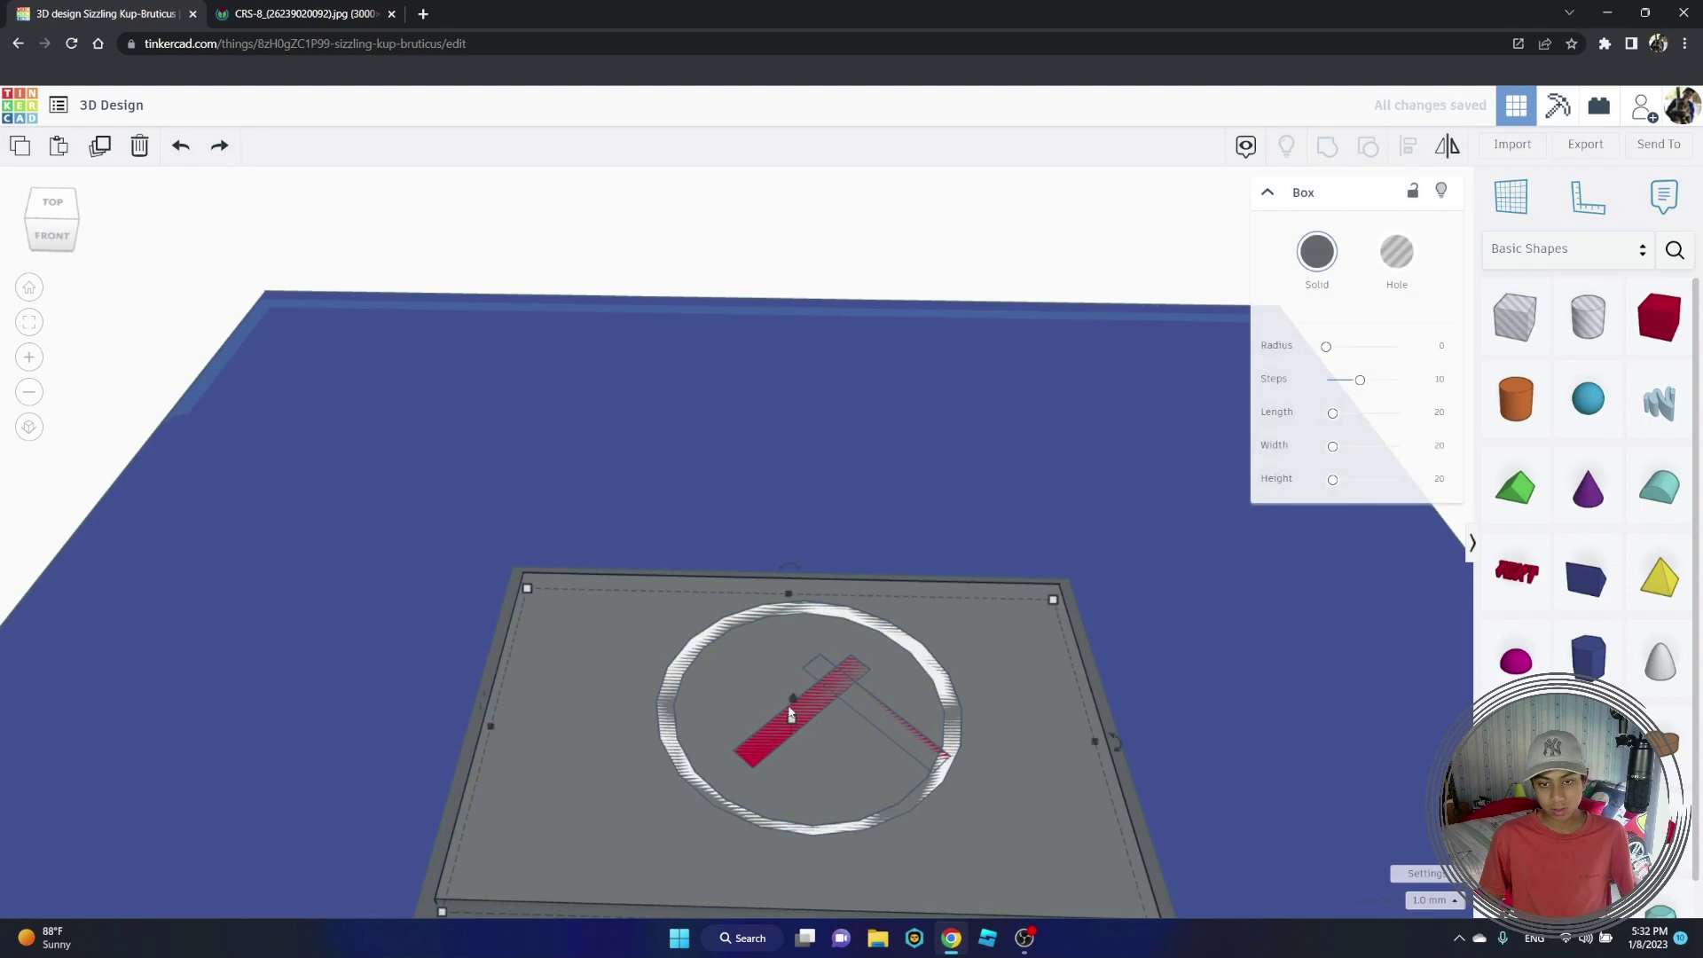
scroll(828, 706, up, 4)
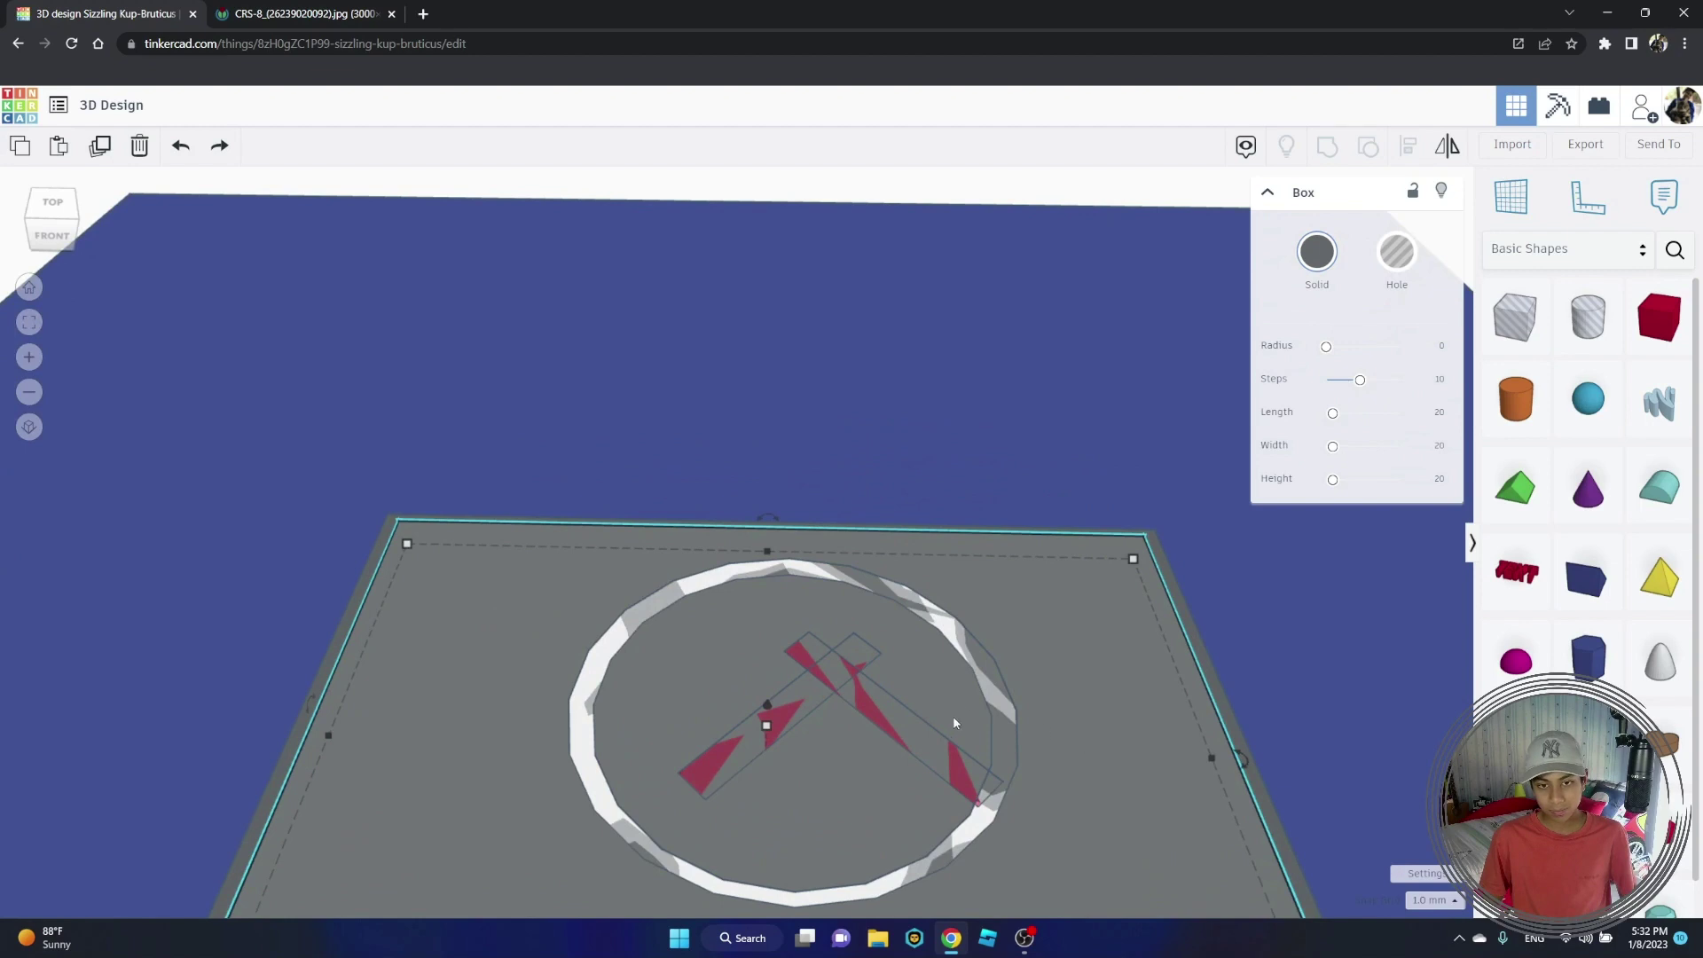
right_drag(953, 715, 948, 651)
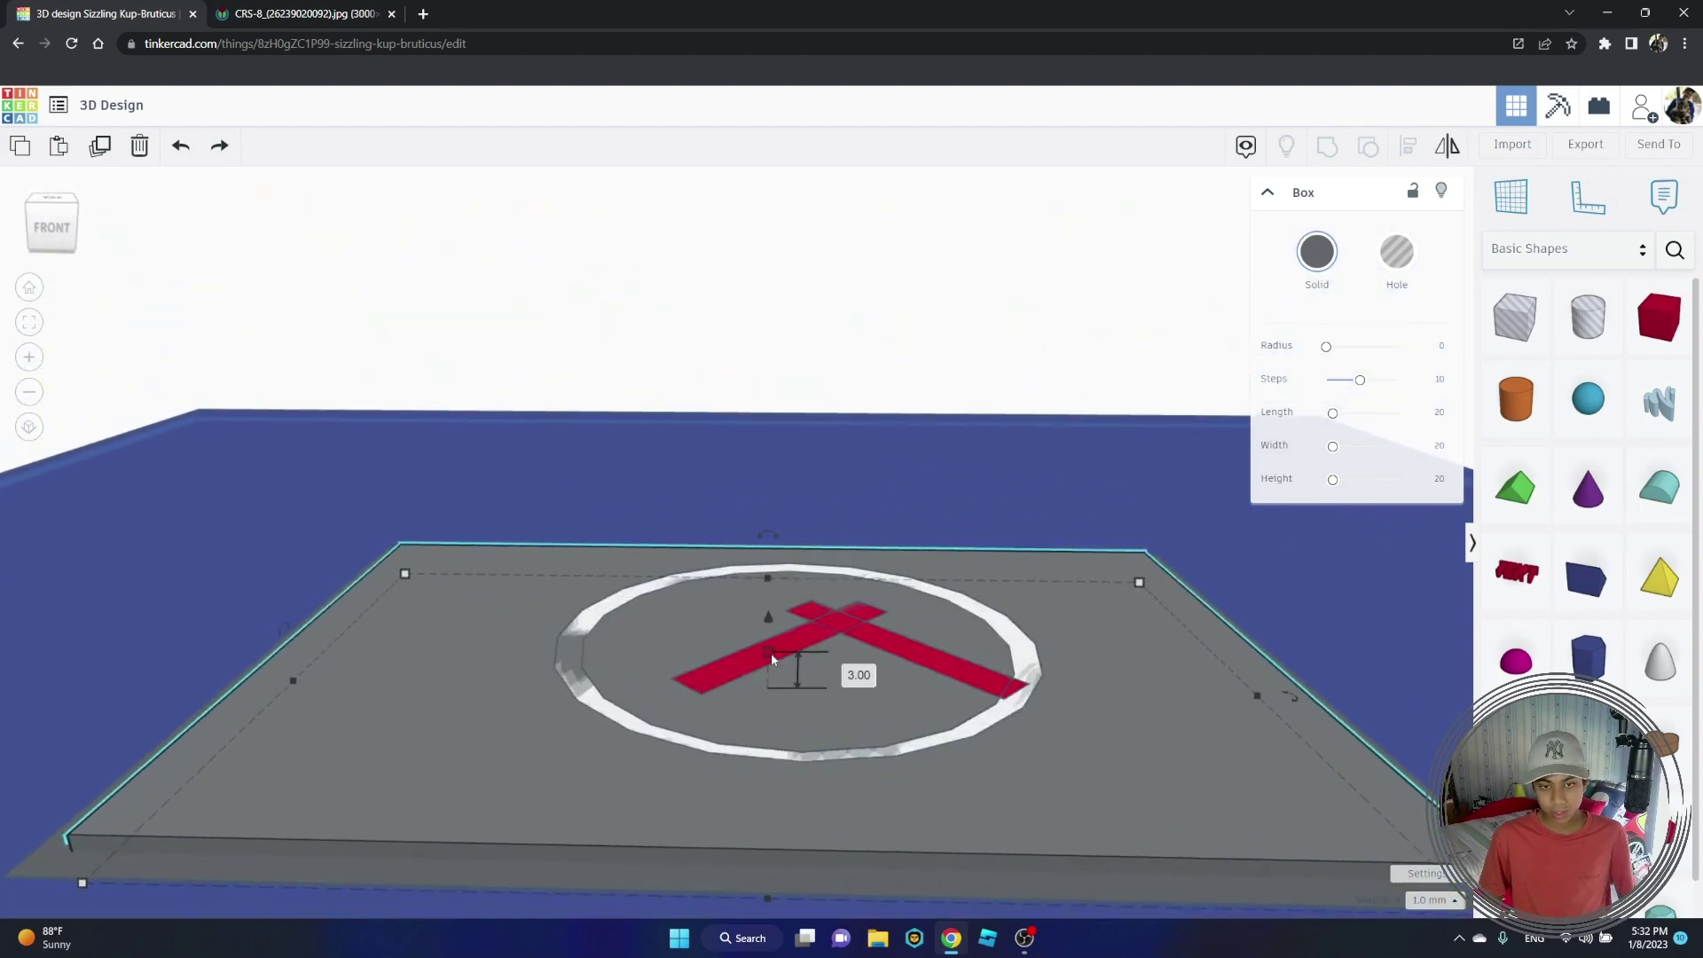
right_drag(772, 657, 795, 715)
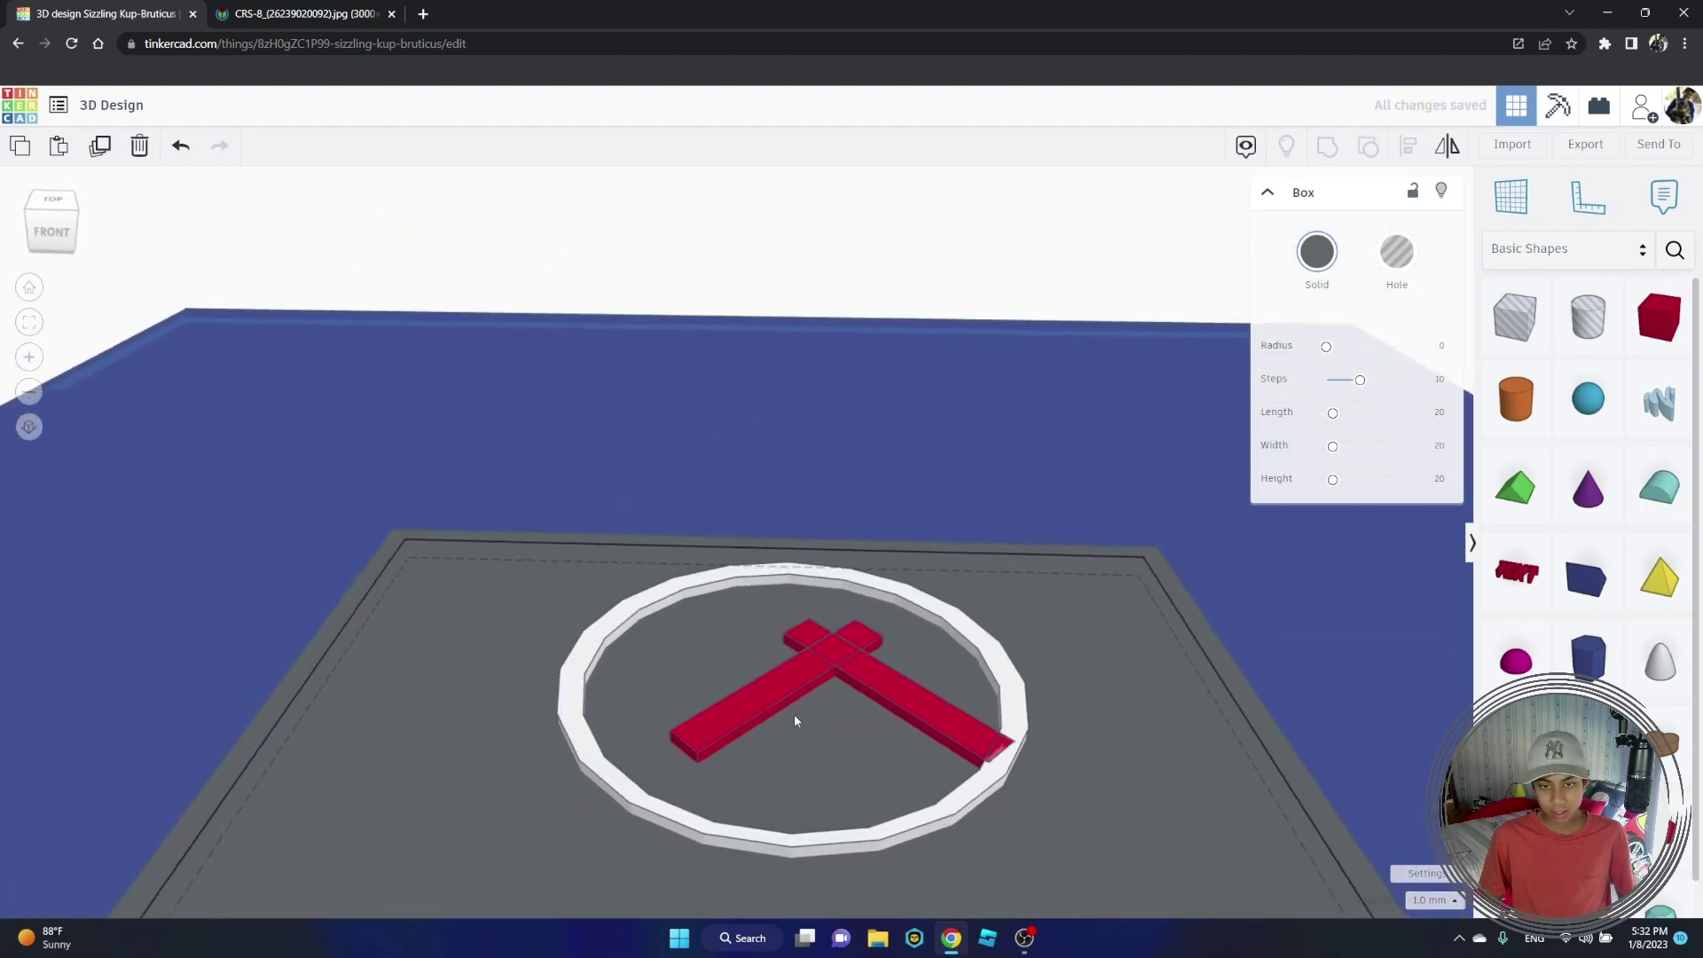
drag(906, 708, 829, 702)
right_drag(831, 710, 821, 652)
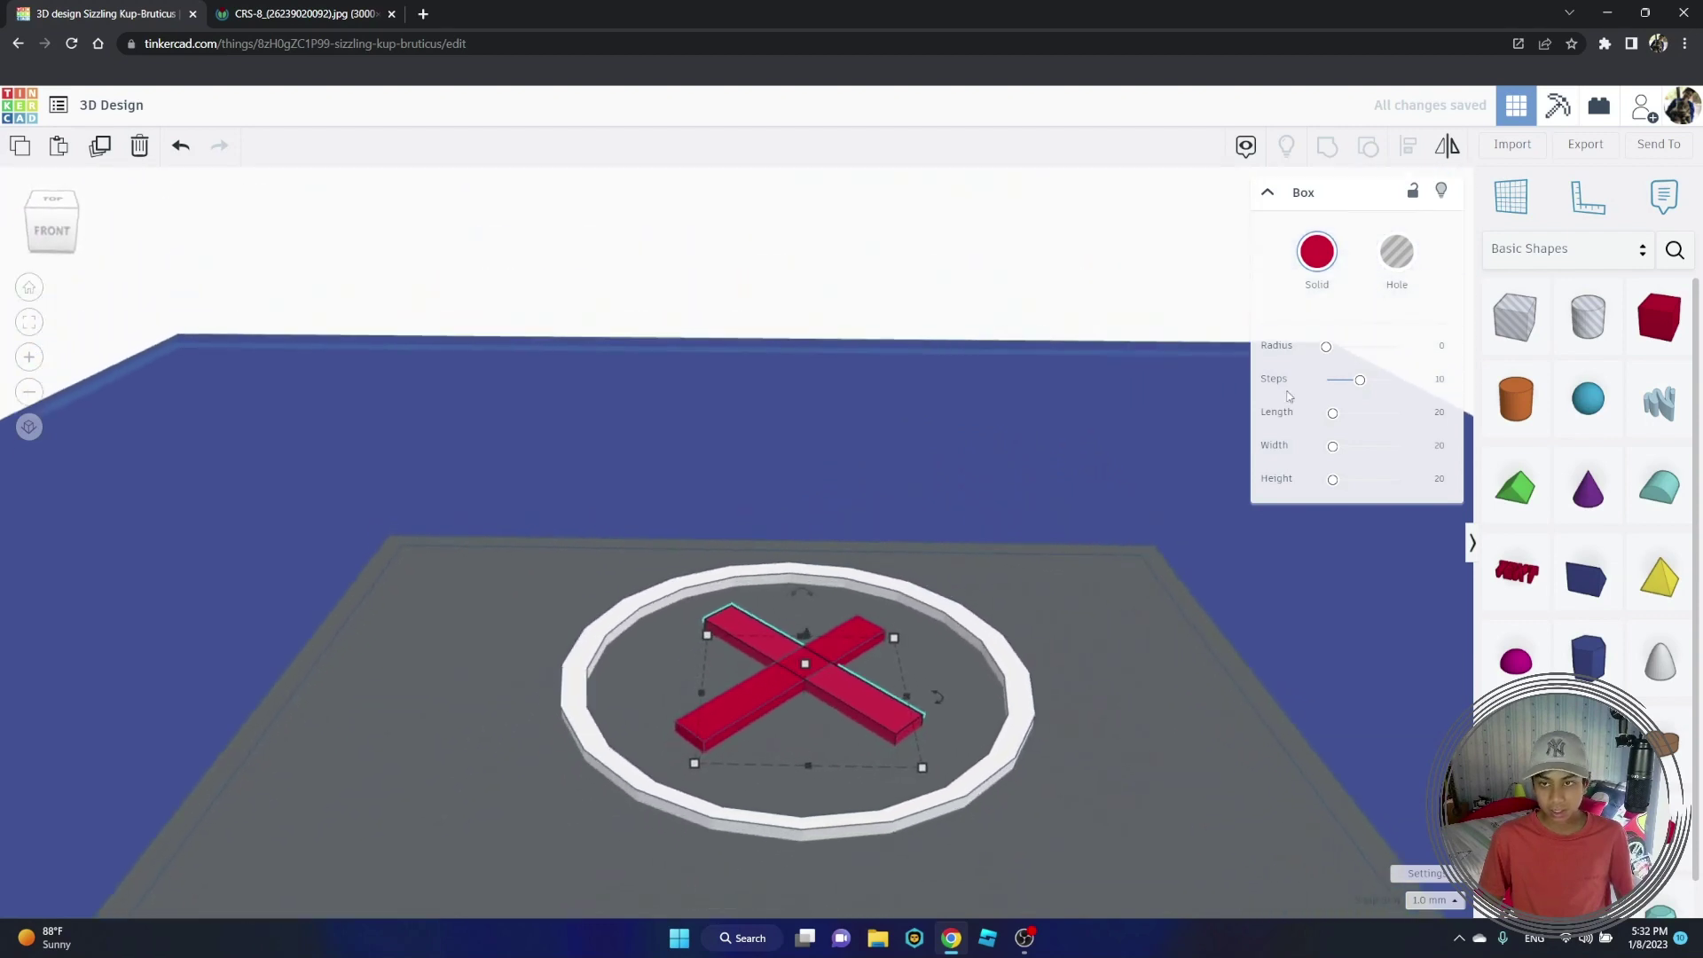
Step: Check the reference photo and recolour both bars of the X yellow
click(275, 14)
click(89, 13)
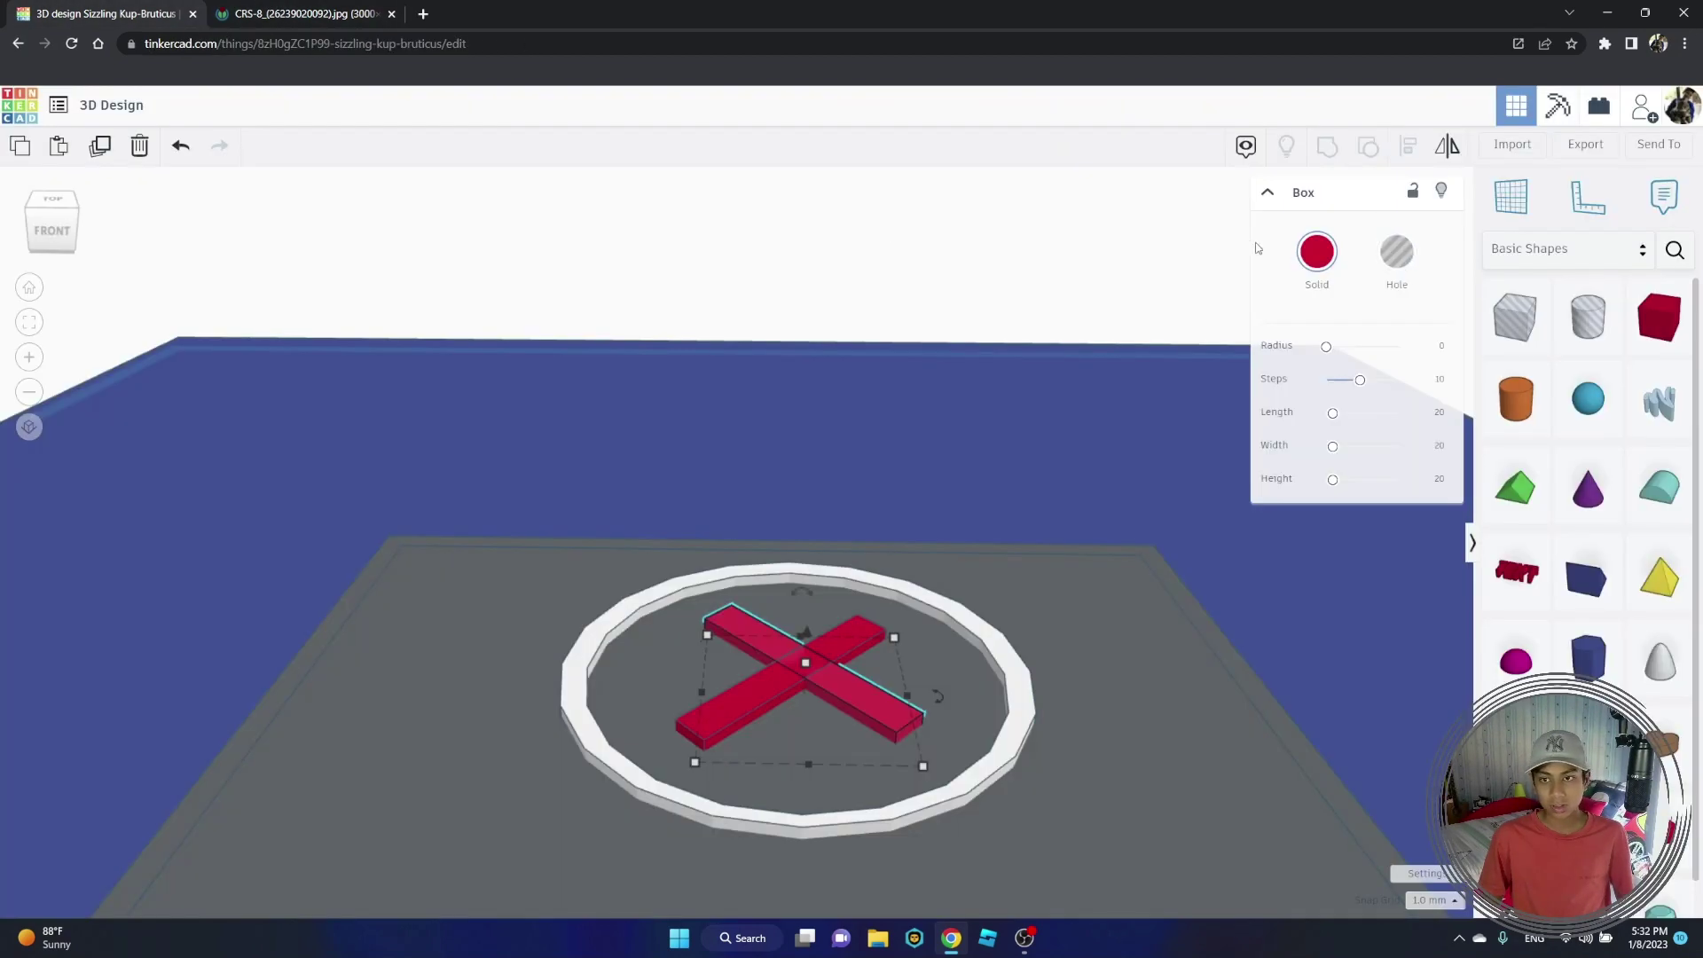
click(1316, 251)
click(1366, 407)
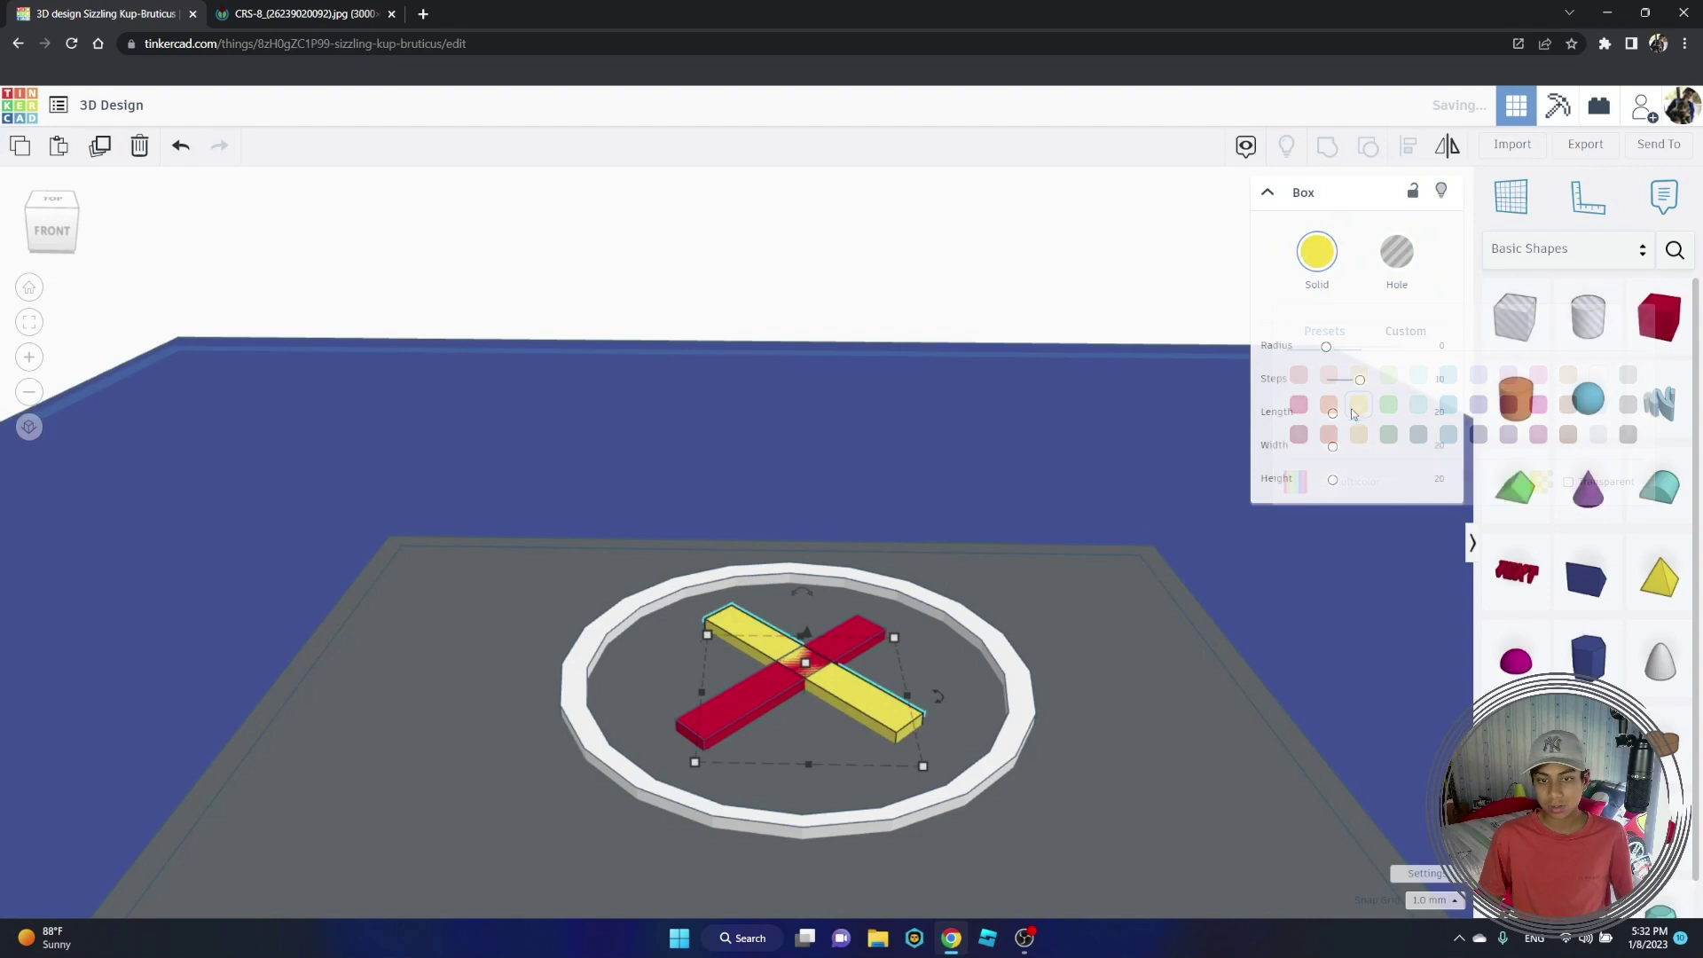
click(747, 690)
click(1317, 257)
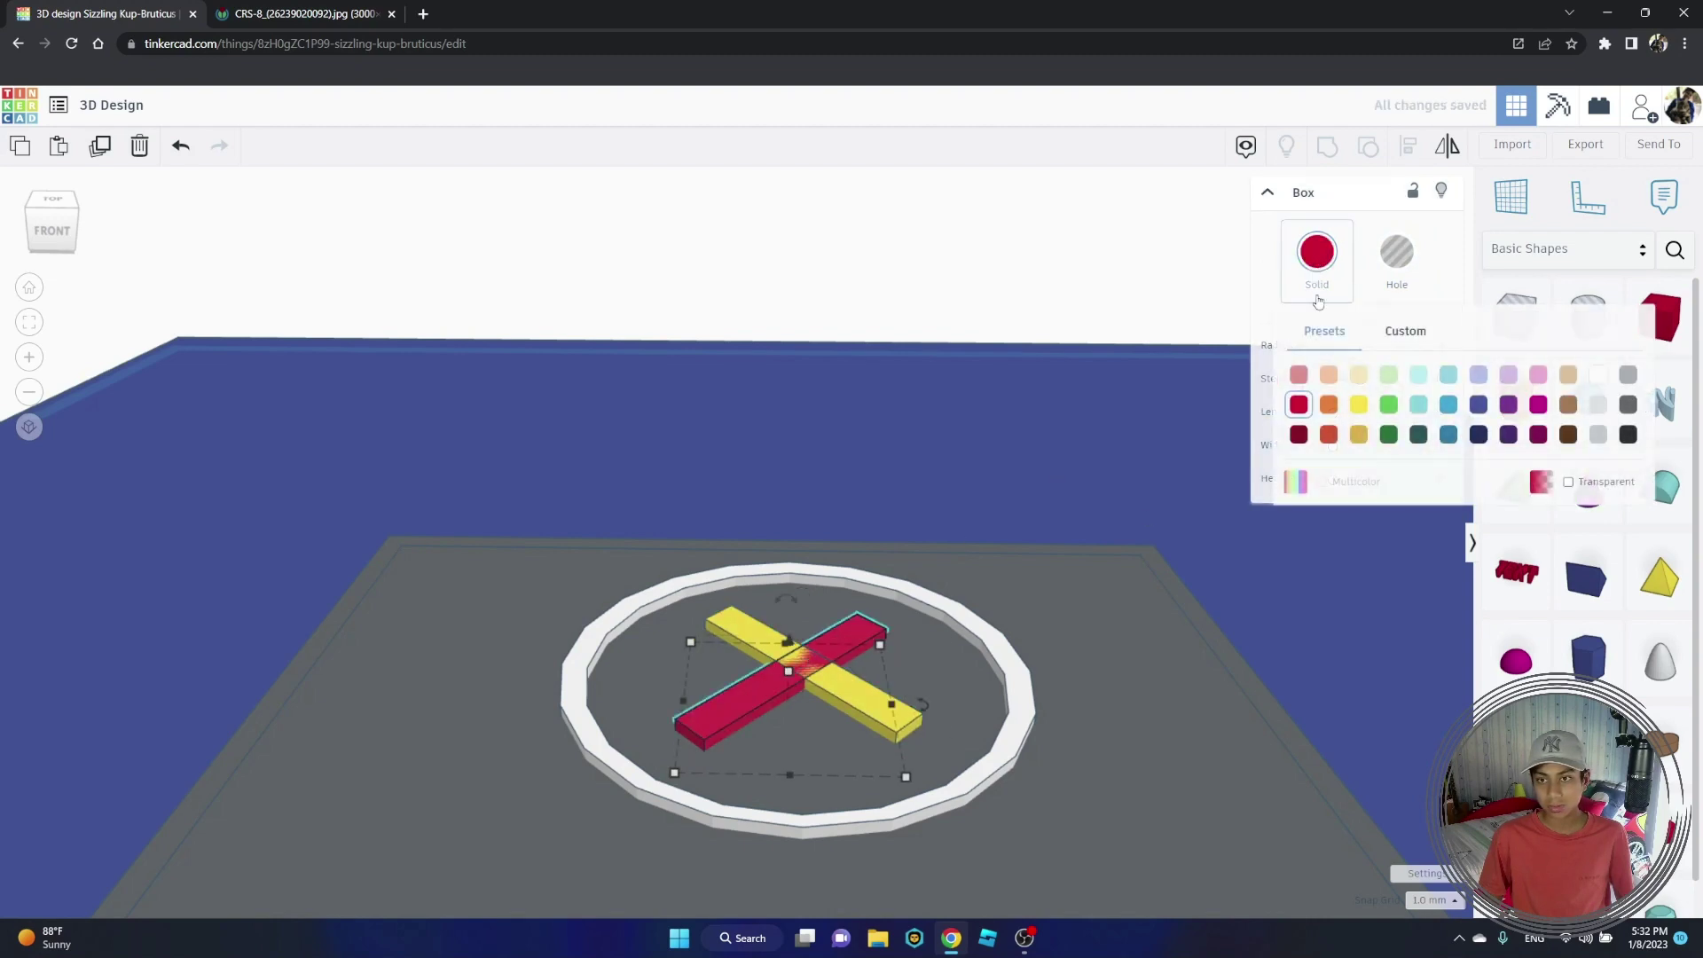
click(1358, 404)
Step: Raise the grey deck plate by 1 mm so the ring and the yellow X sit nearly flush with it
right_drag(1085, 440, 518, 633)
click(518, 629)
drag(801, 635, 801, 622)
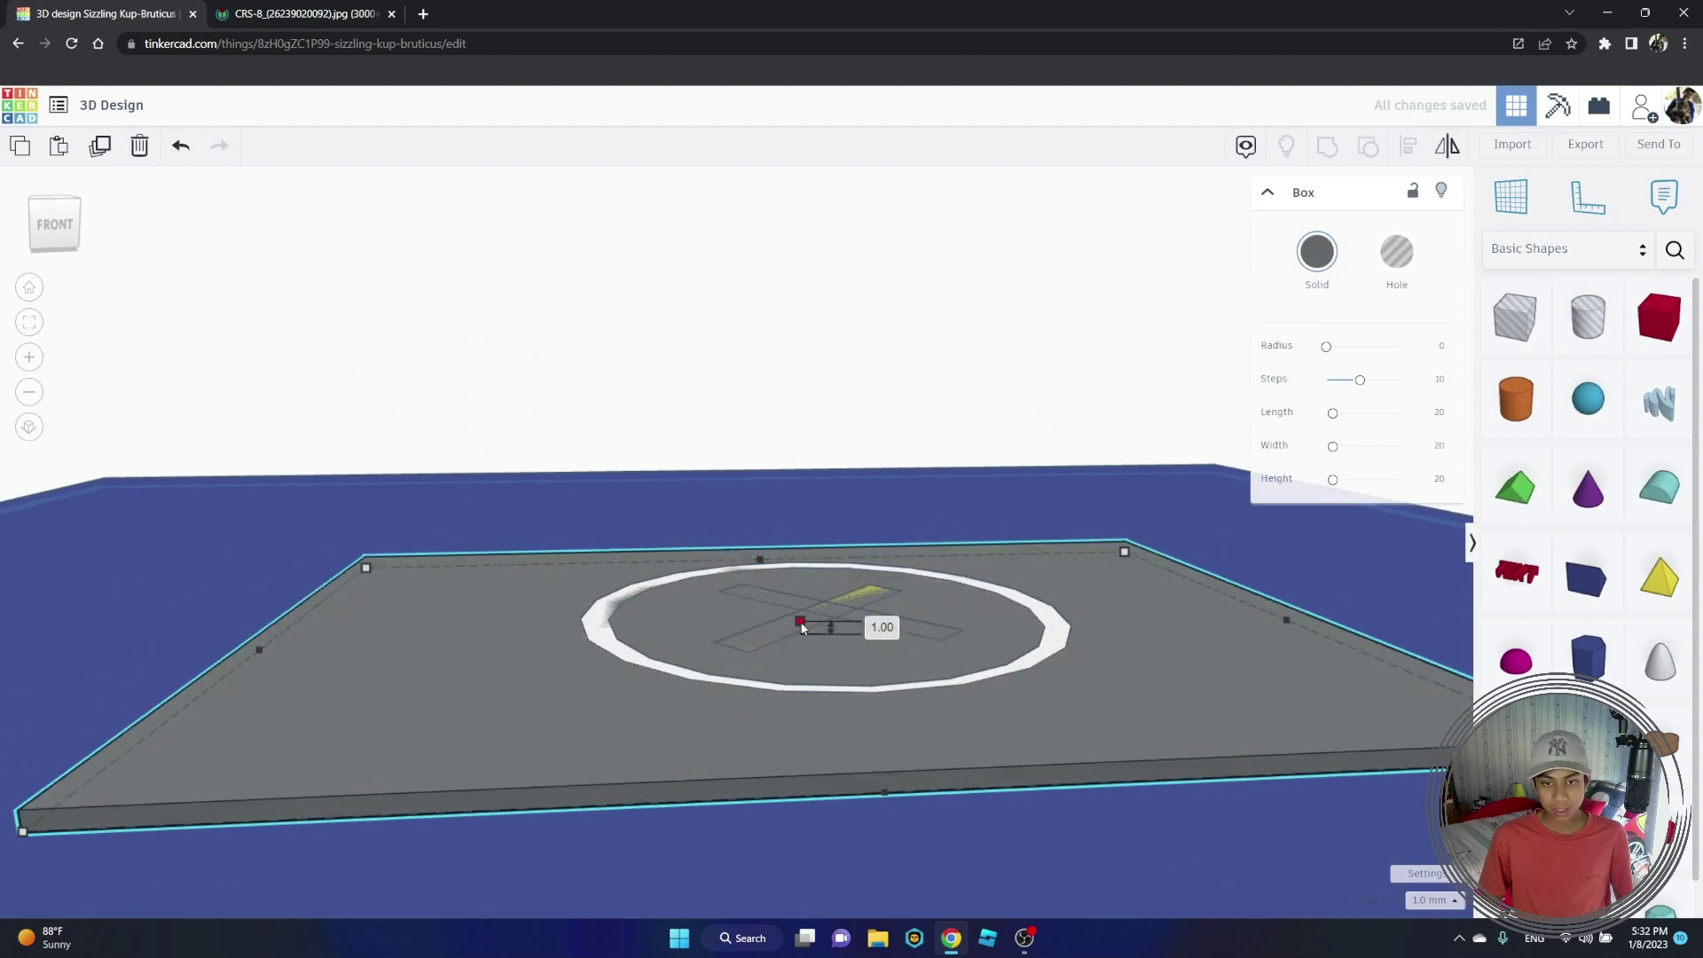
click(793, 422)
Step: Consult the photo, place a red box beside the deck's left end, flatten it to 3 mm high and lower it slightly
right_drag(793, 424, 479, 135)
scroll(724, 437, down, 3)
key(ctrl+Tab)
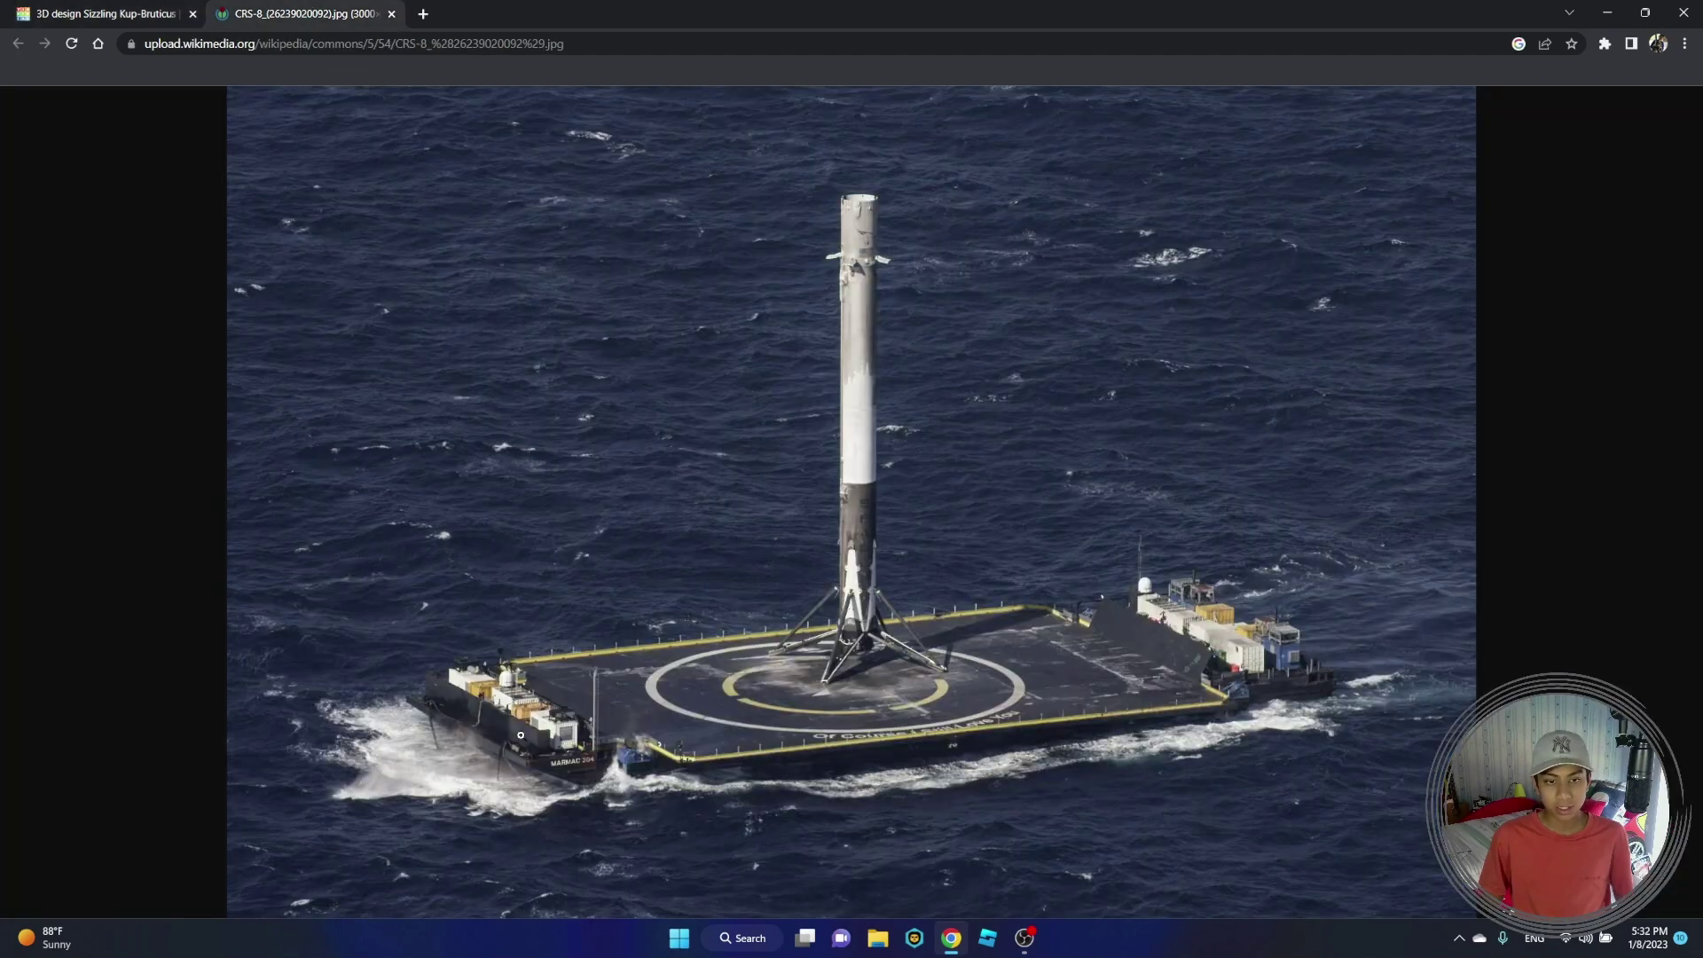
key(ctrl+Tab)
mouse_move(527, 430)
right_down()
mouse_move(547, 385)
mouse_move(514, 396)
mouse_move(562, 395)
mouse_move(543, 401)
right_up()
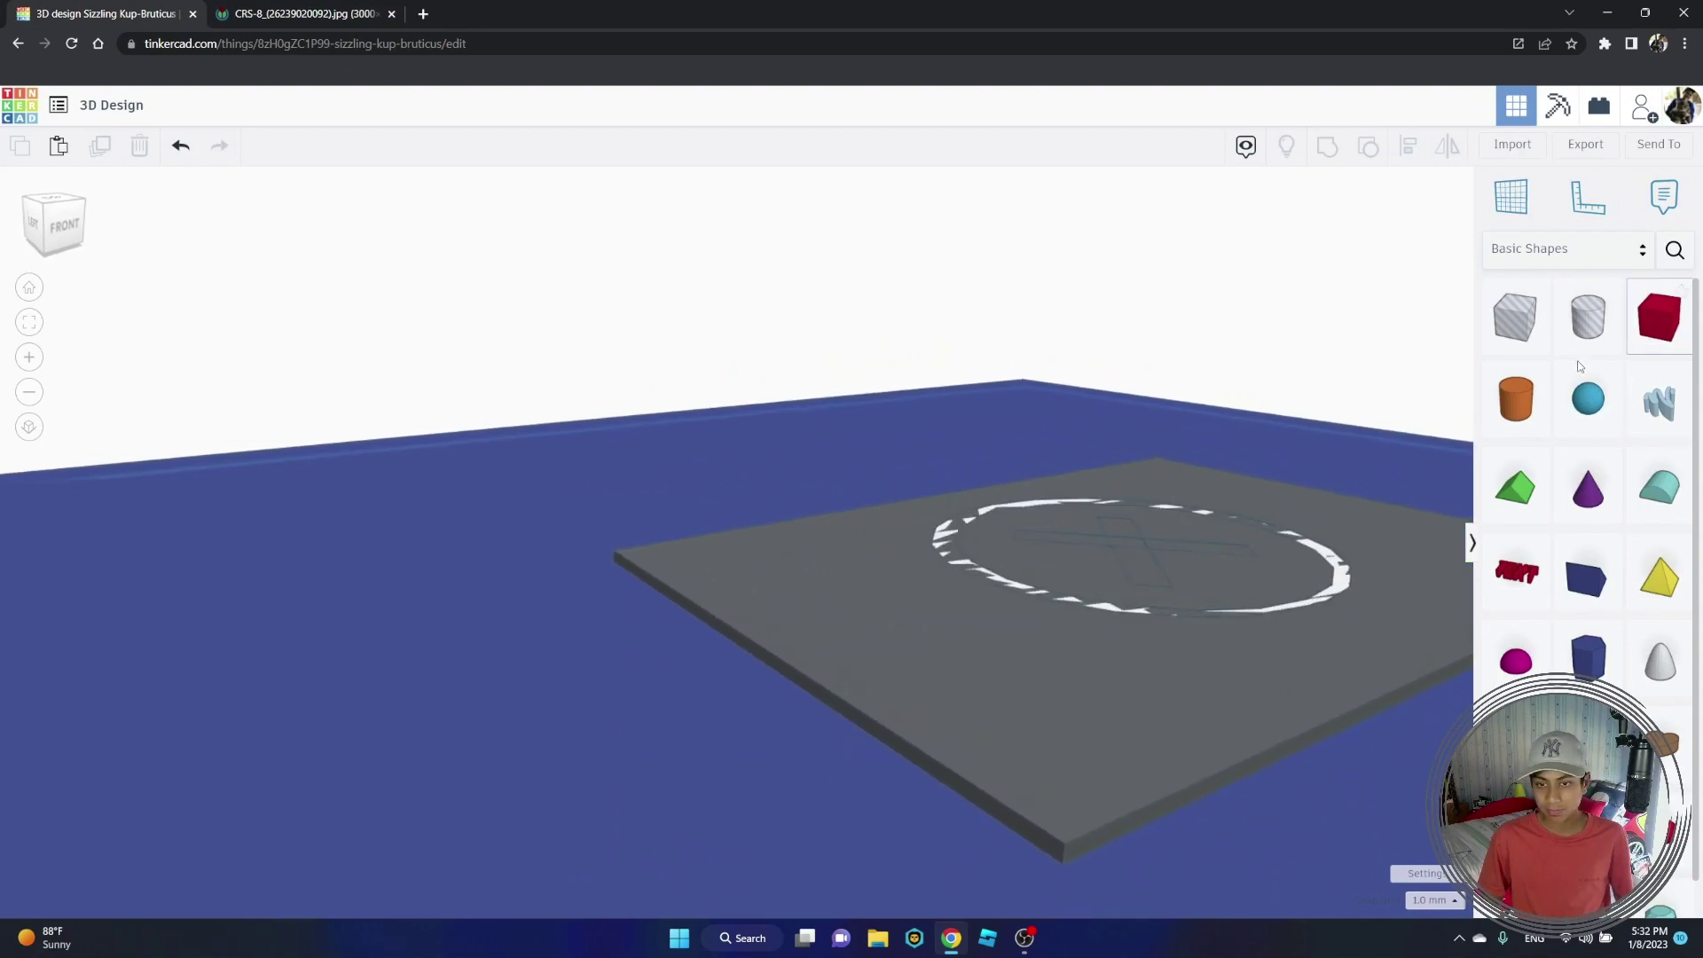
right_drag(1109, 728, 1091, 662)
drag(1664, 325, 740, 705)
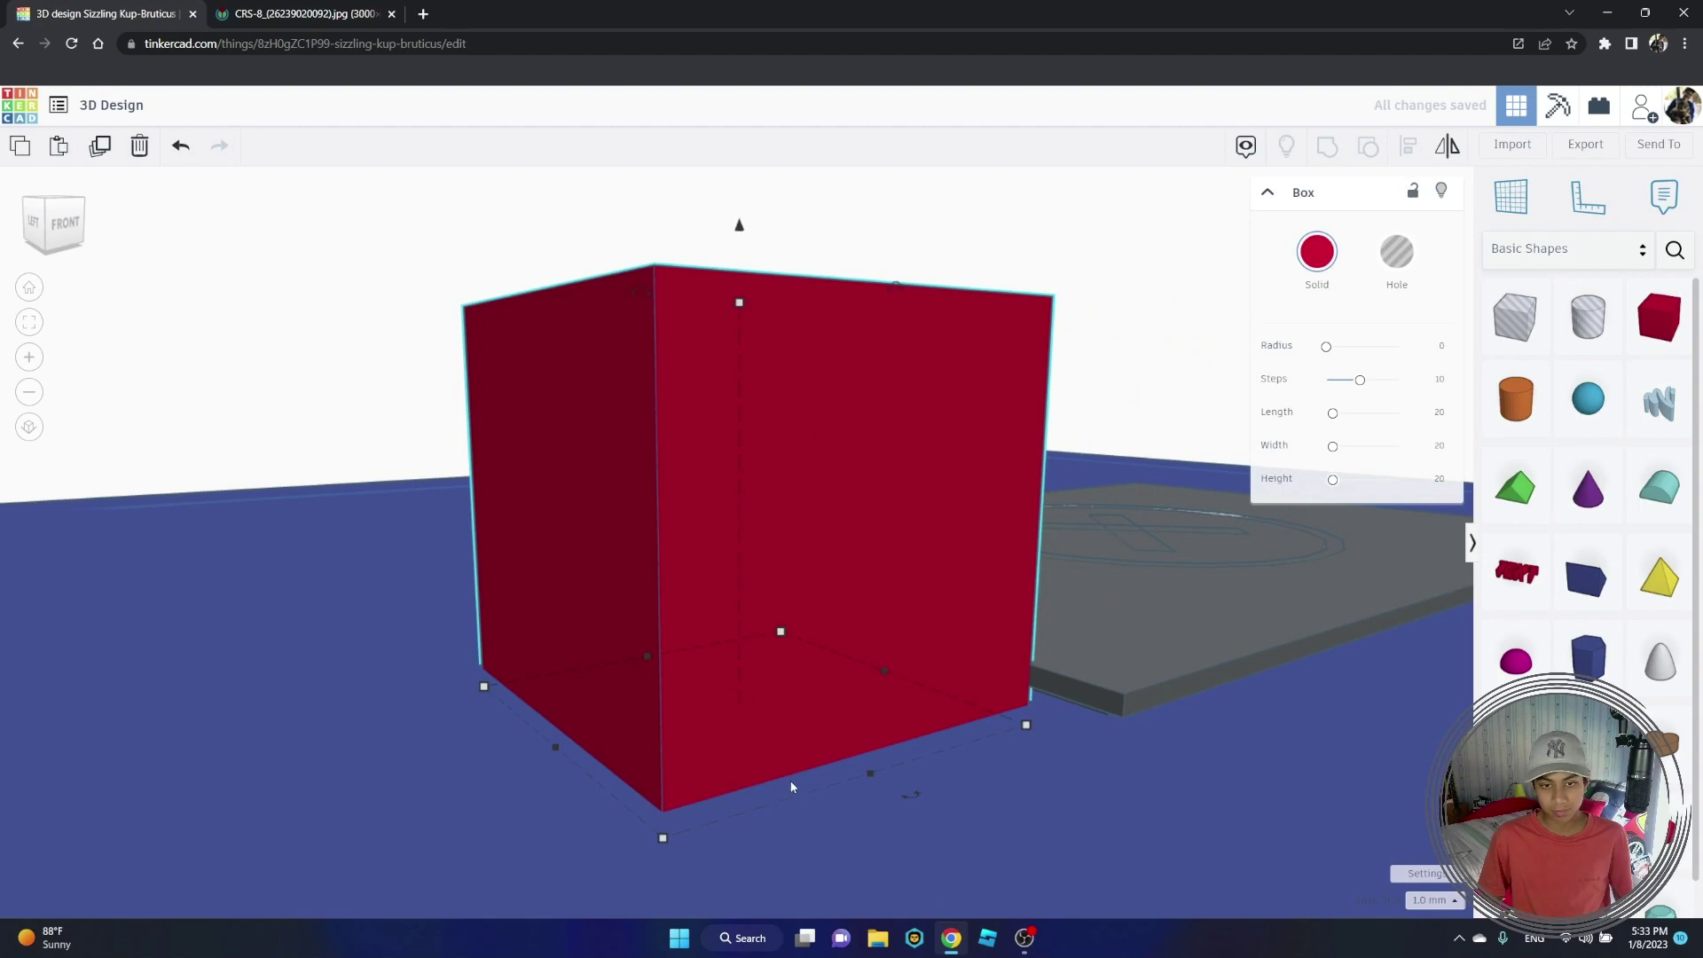
right_drag(792, 787, 847, 806)
drag(923, 458, 881, 768)
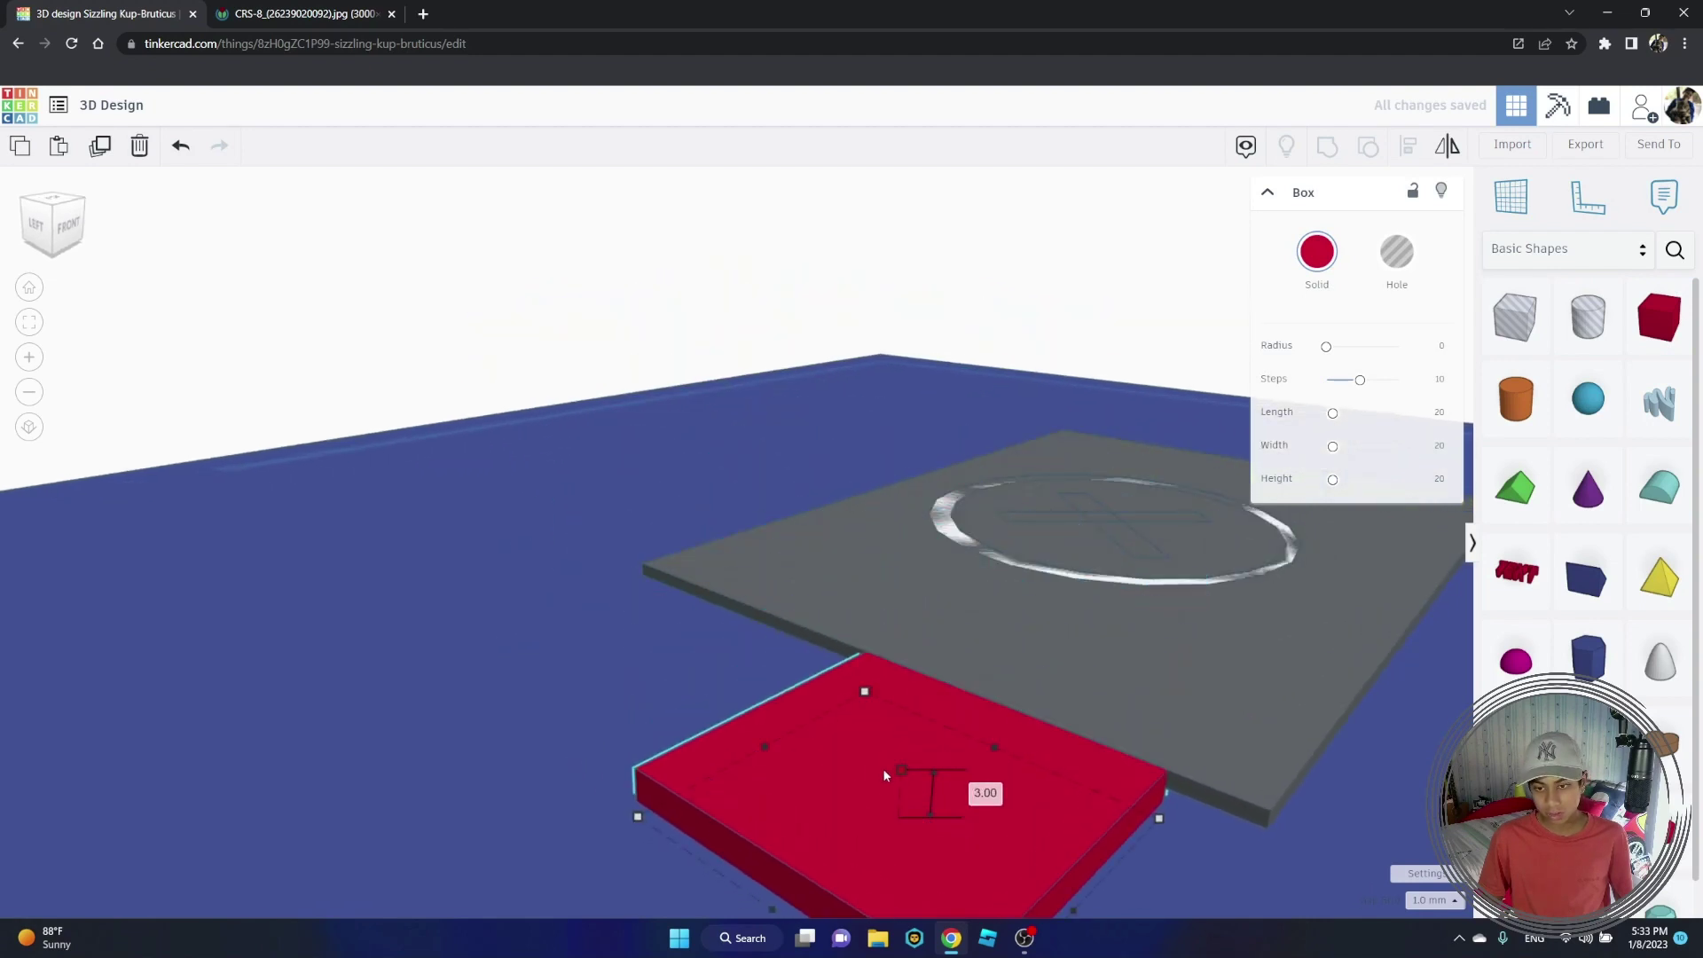
right_drag(882, 768, 812, 689)
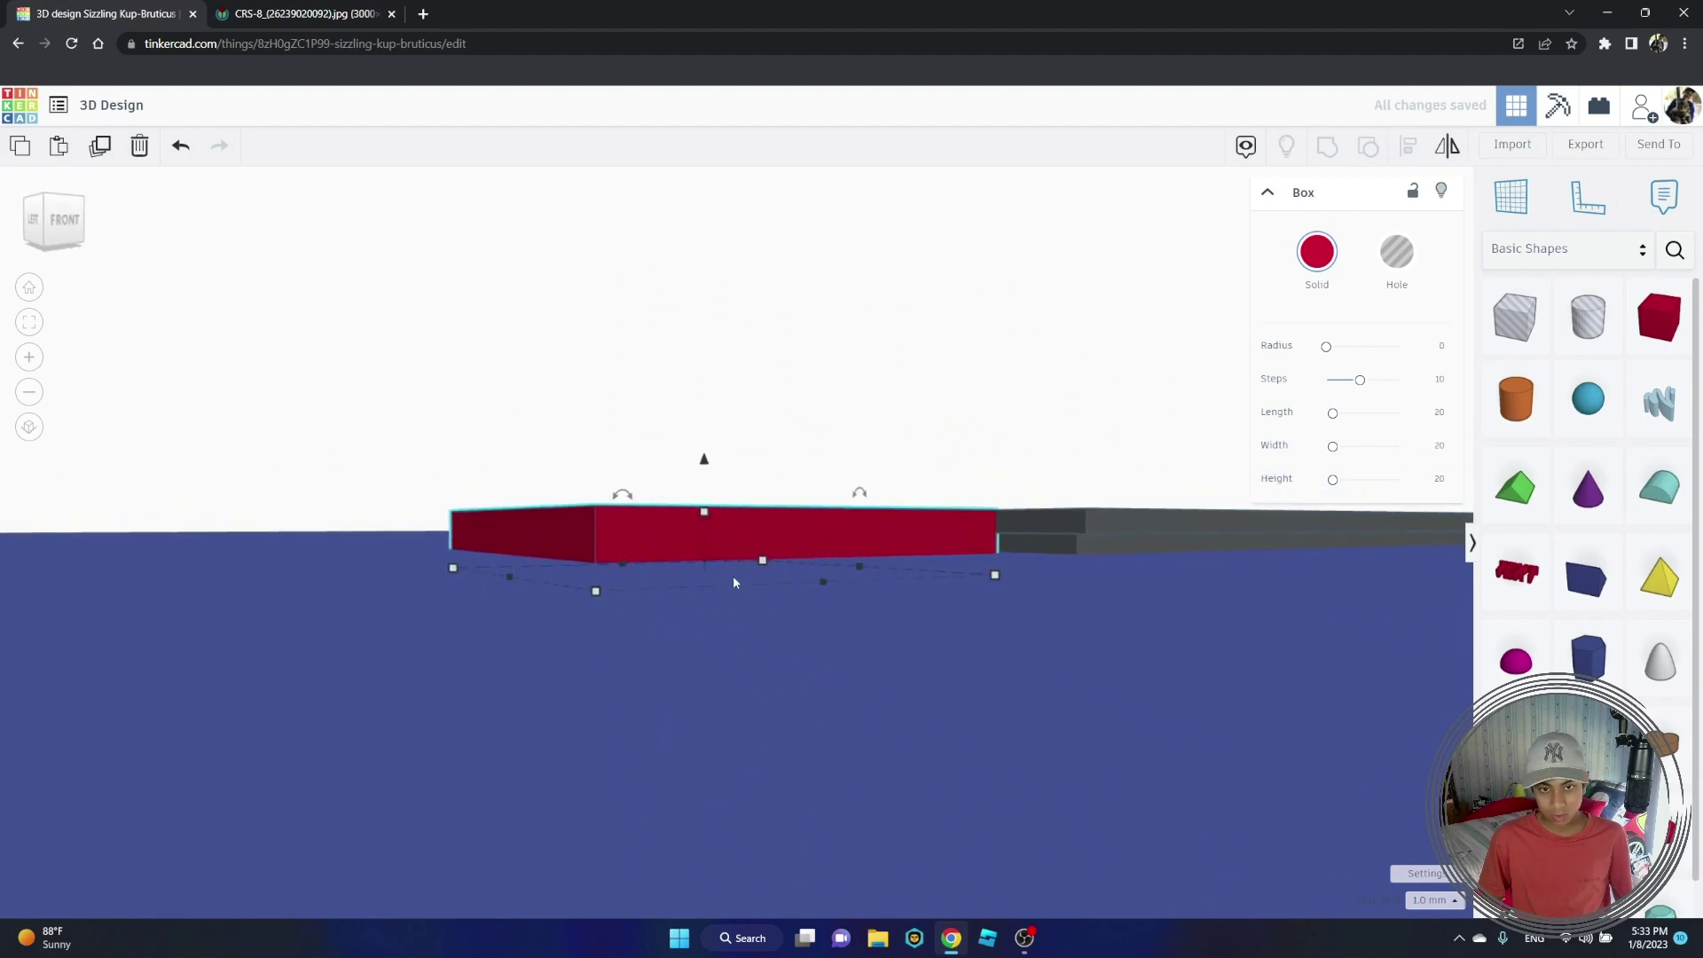
drag(704, 460, 700, 510)
right_drag(699, 505, 818, 565)
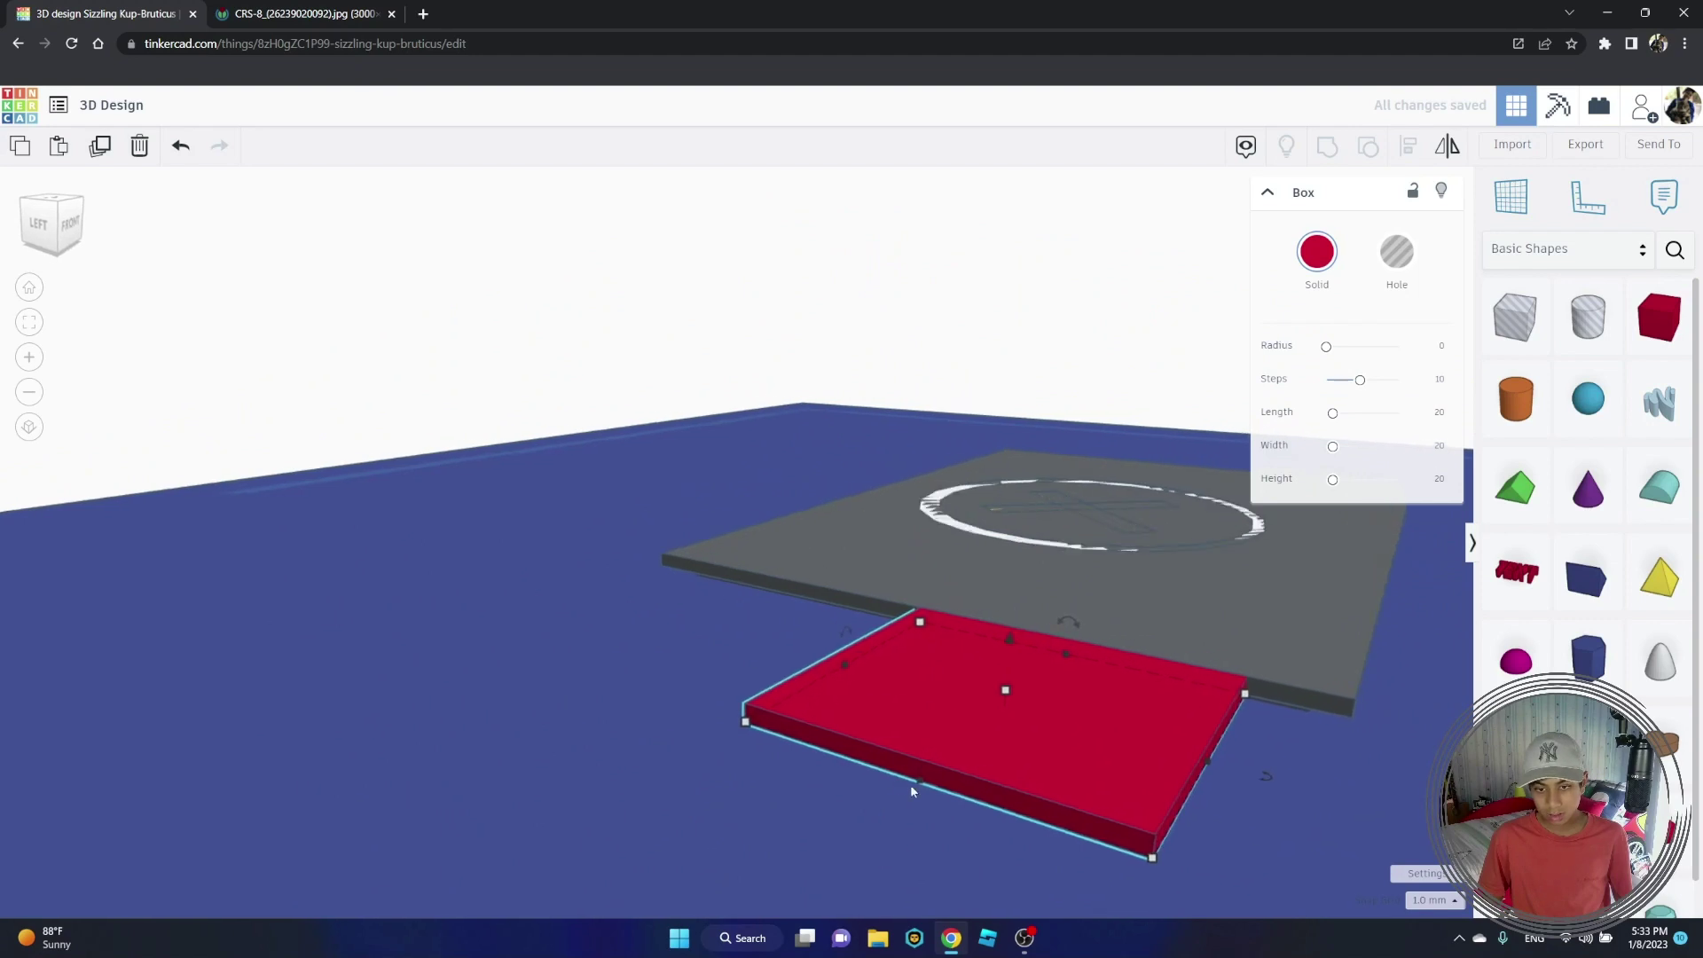
Step: Resize the red box to about 11 mm by 43 mm along the deck's left end and recolour it dark grey
drag(910, 784, 1269, 738)
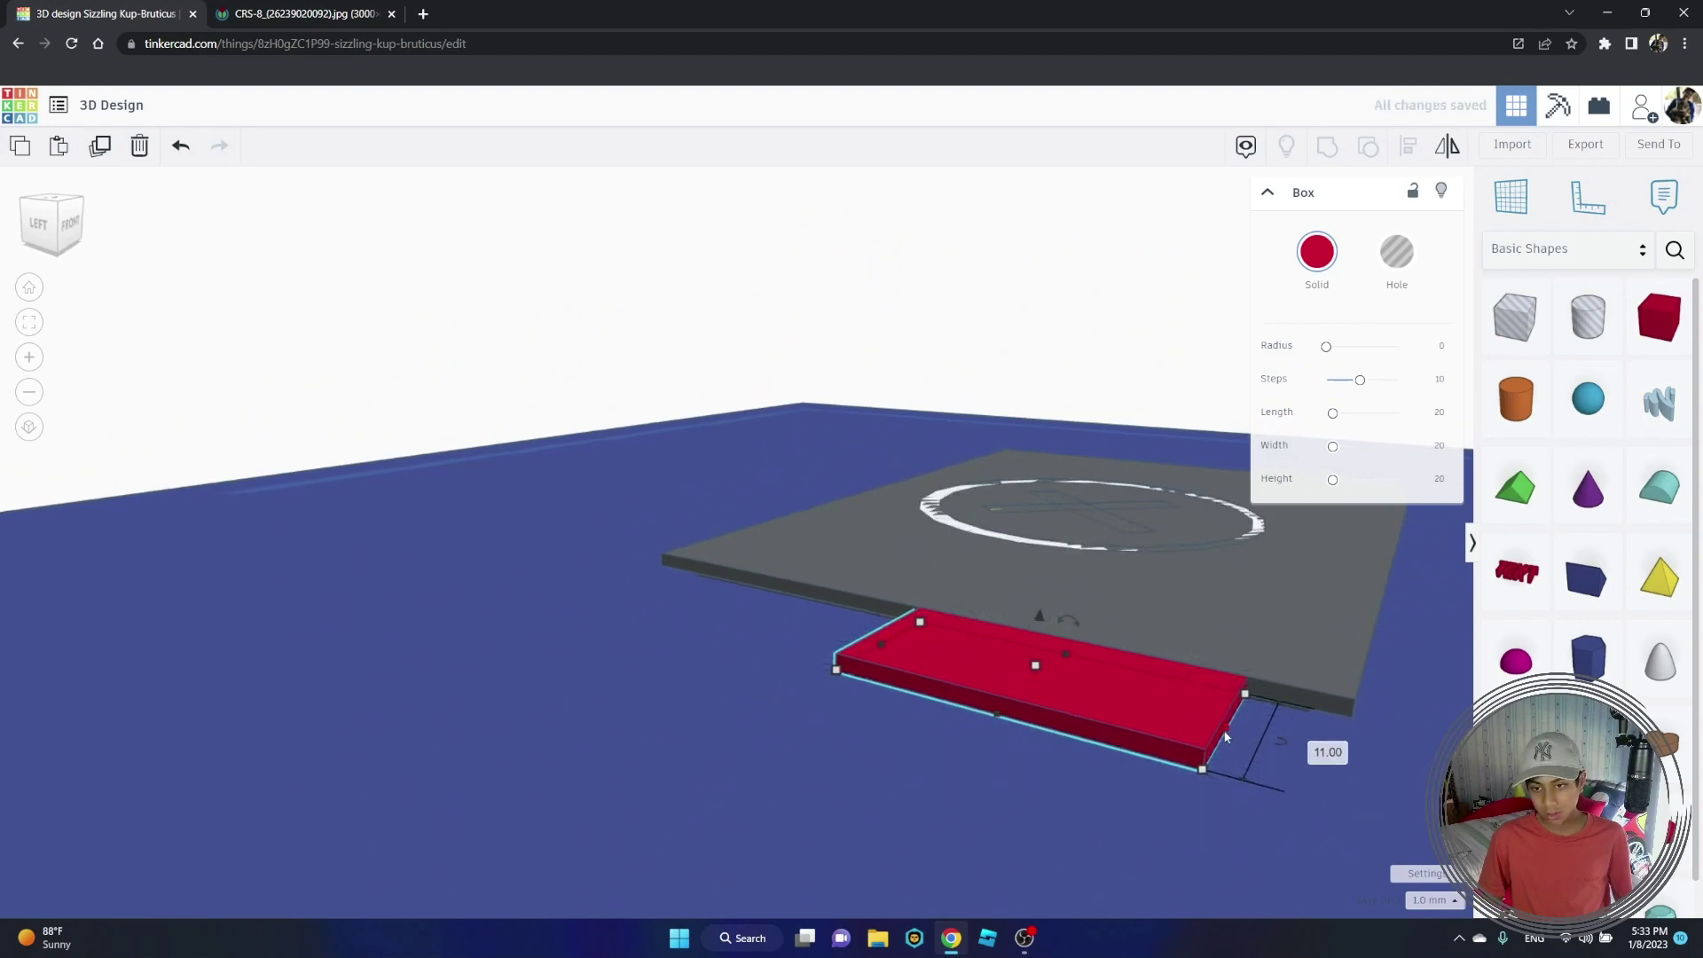
right_drag(1267, 741, 1422, 763)
drag(1043, 668, 769, 617)
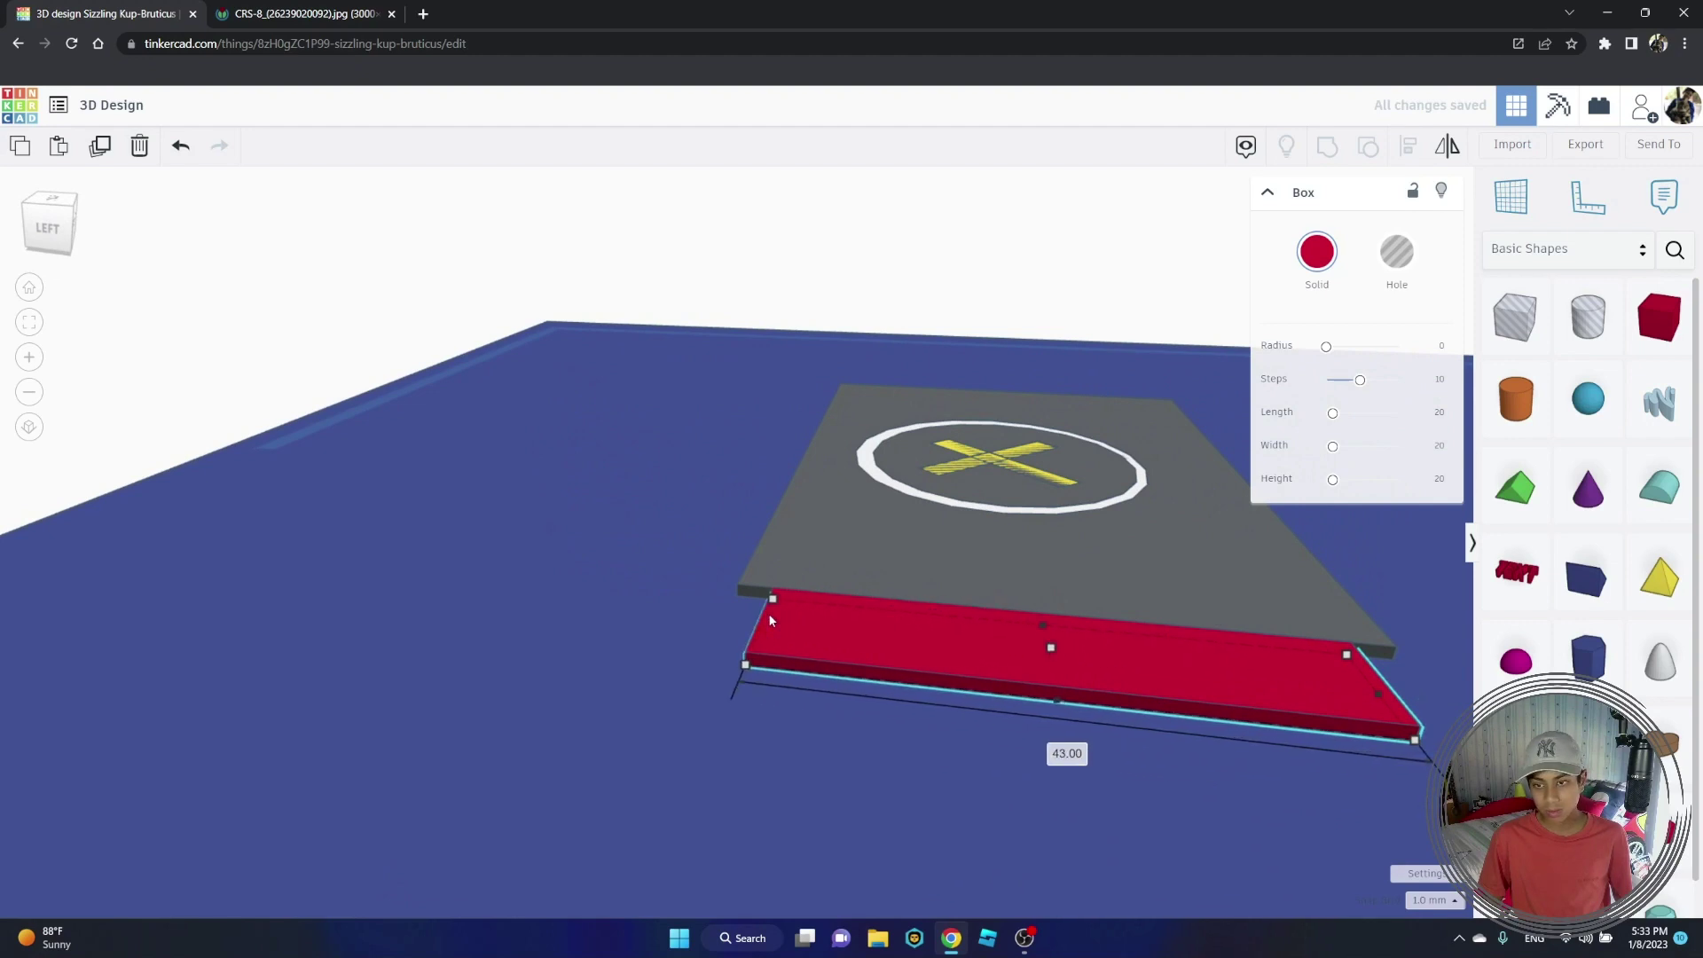
click(1317, 252)
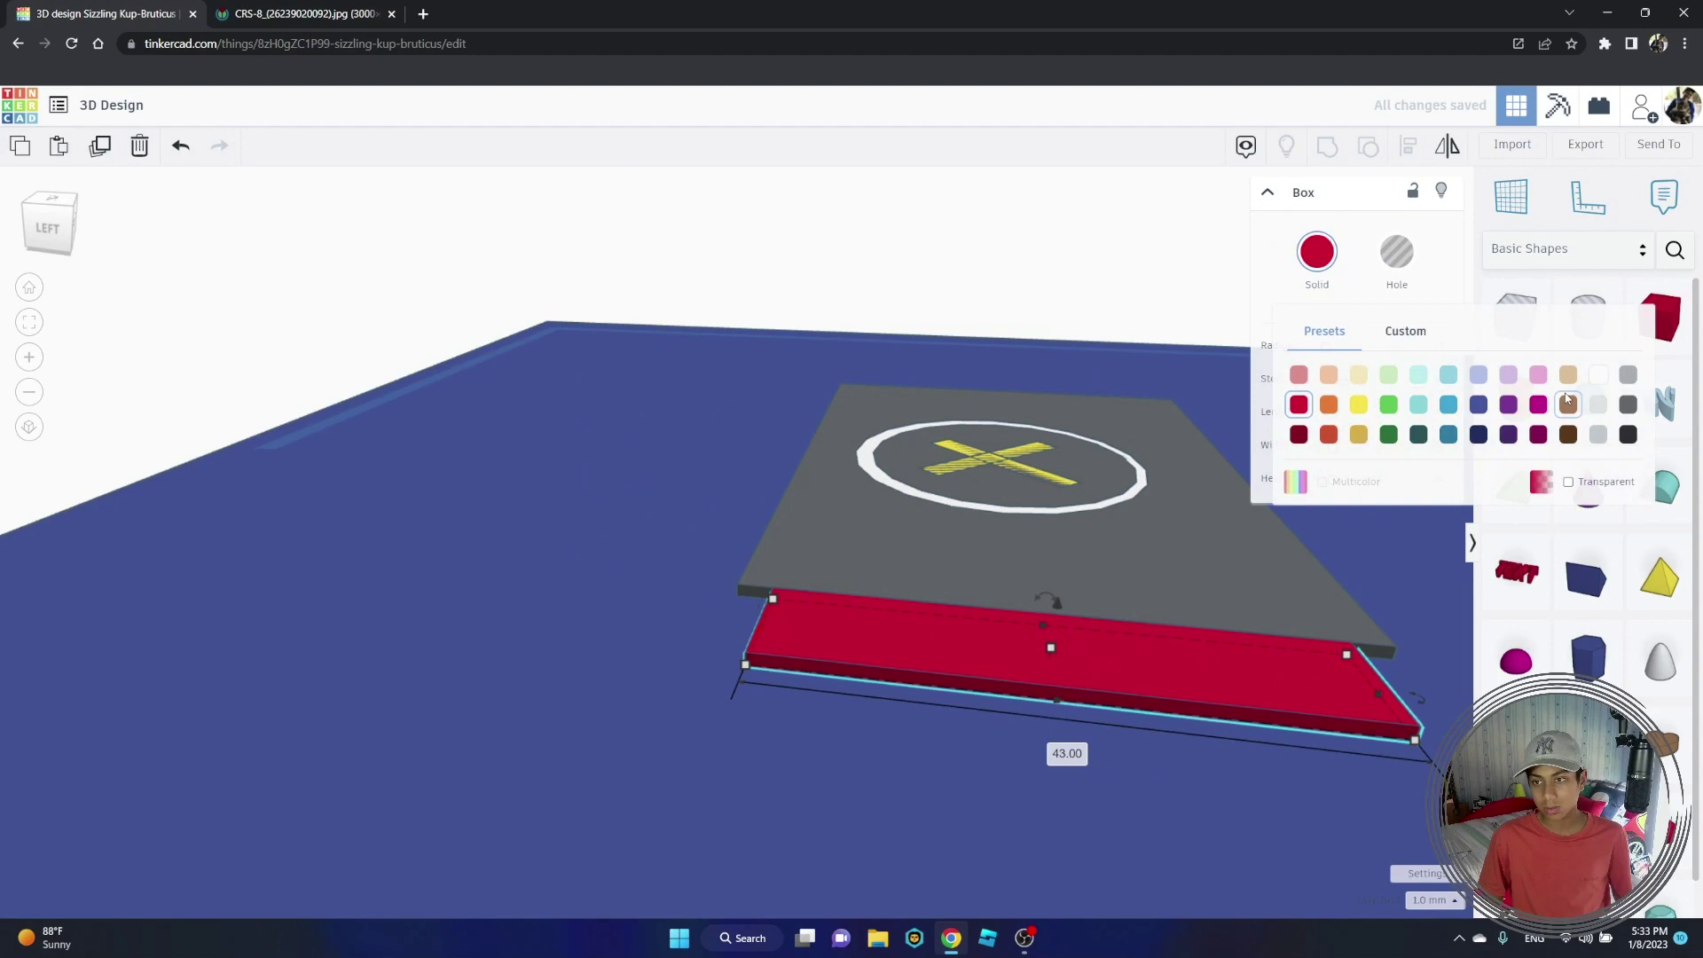
click(1628, 404)
Step: Paste a copy of the grey end plate and slide it over the deck toward the landing circle
right_drag(1216, 544, 773, 490)
key(ctrl+v)
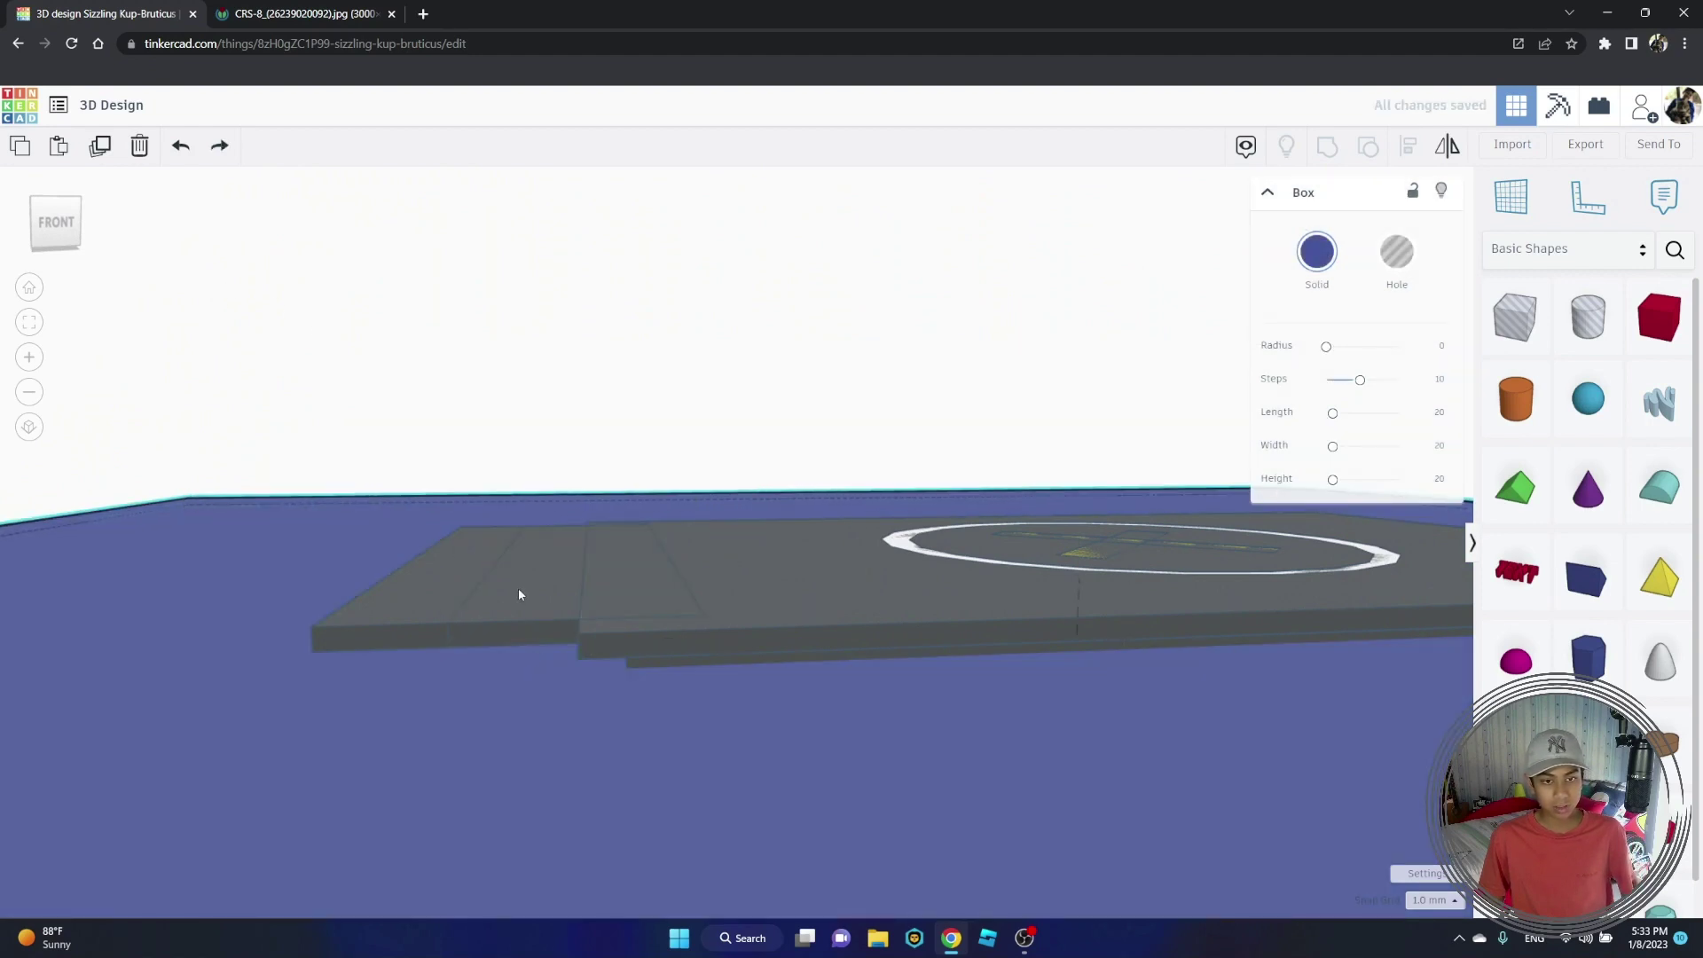
key(ctrl+z)
click(589, 589)
drag(597, 596, 629, 598)
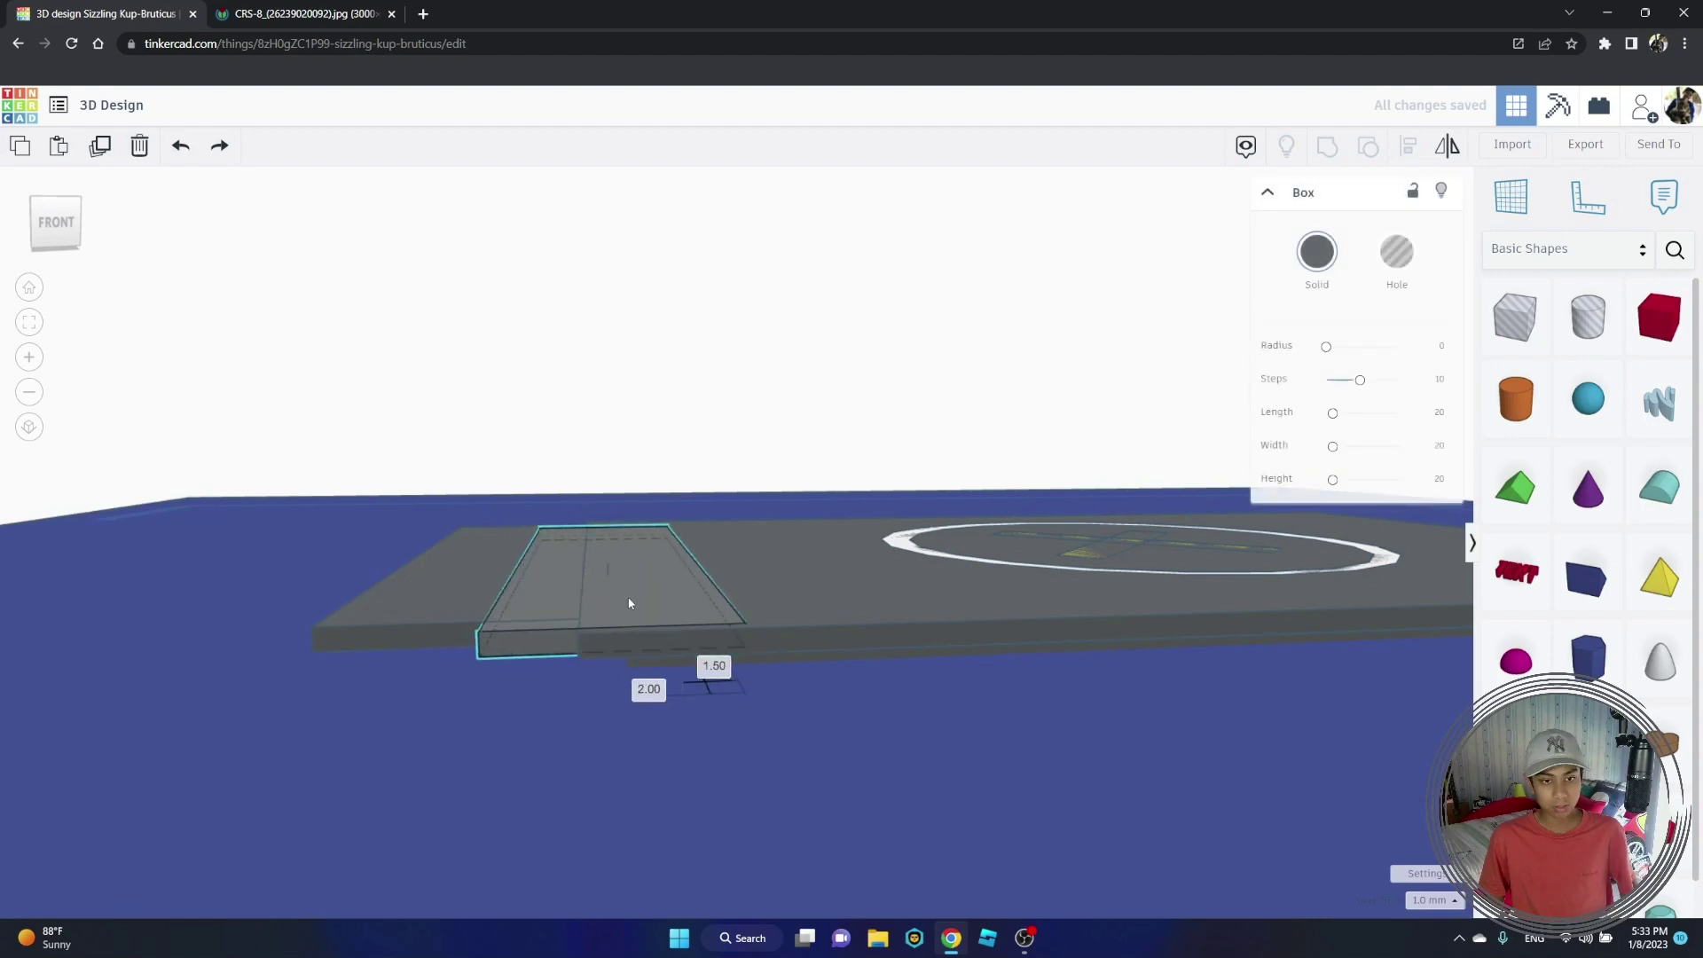
right_drag(777, 599, 703, 626)
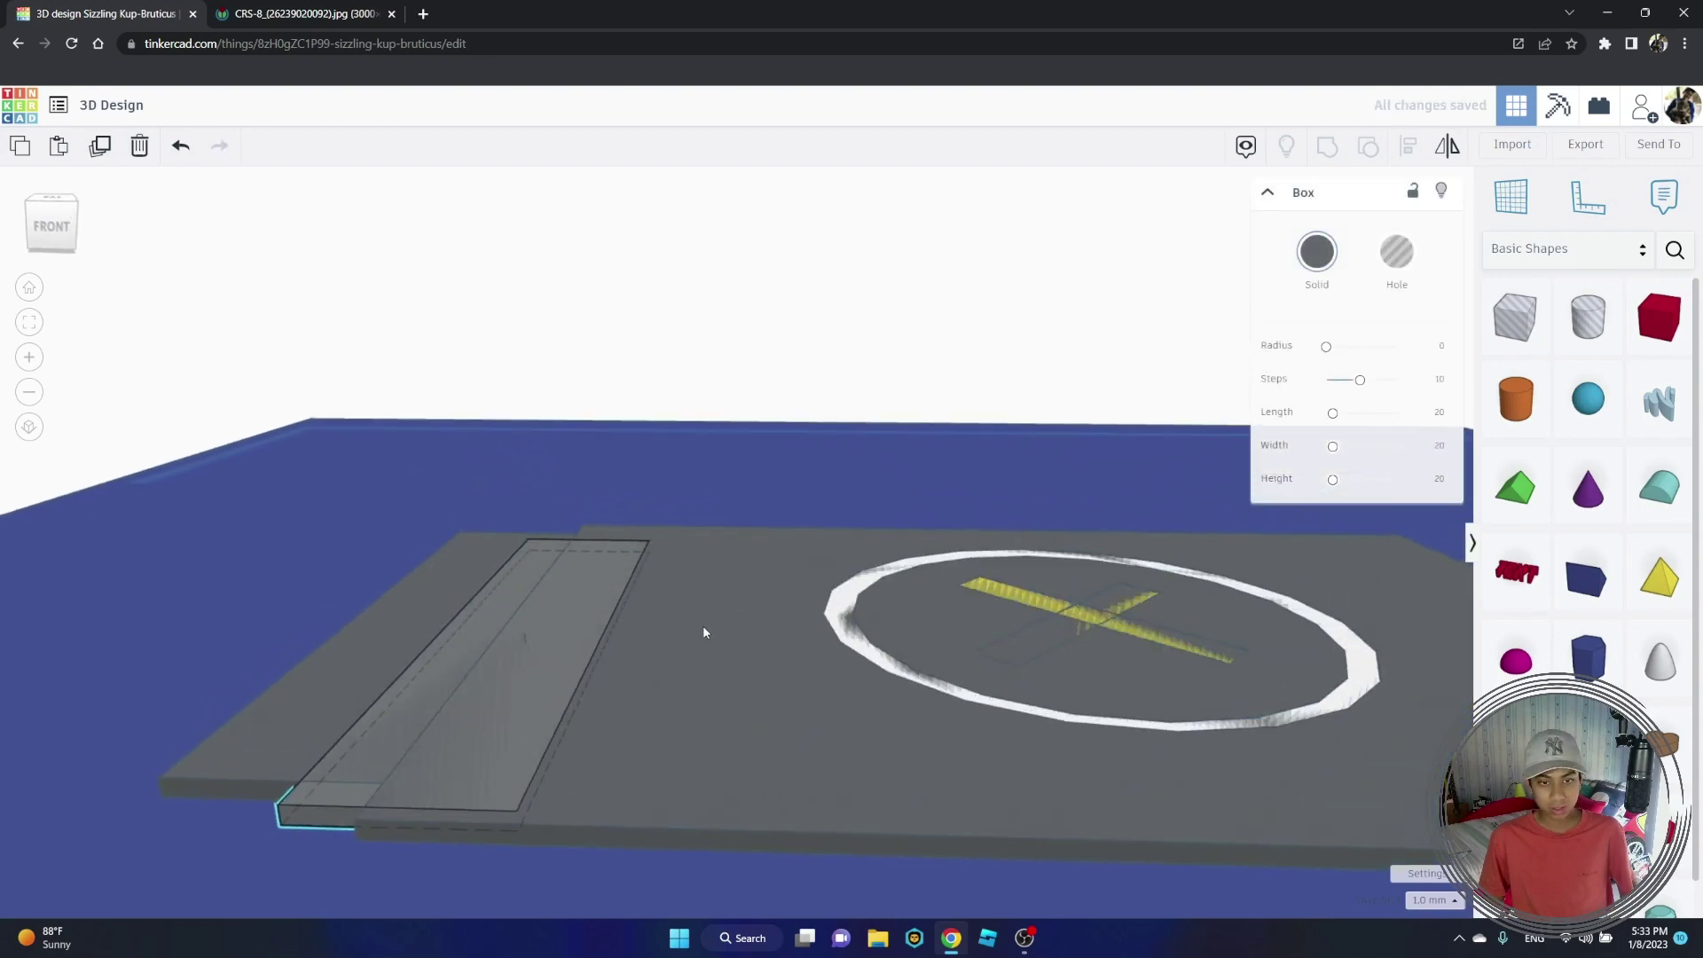
drag(348, 807, 965, 768)
right_drag(965, 768, 727, 749)
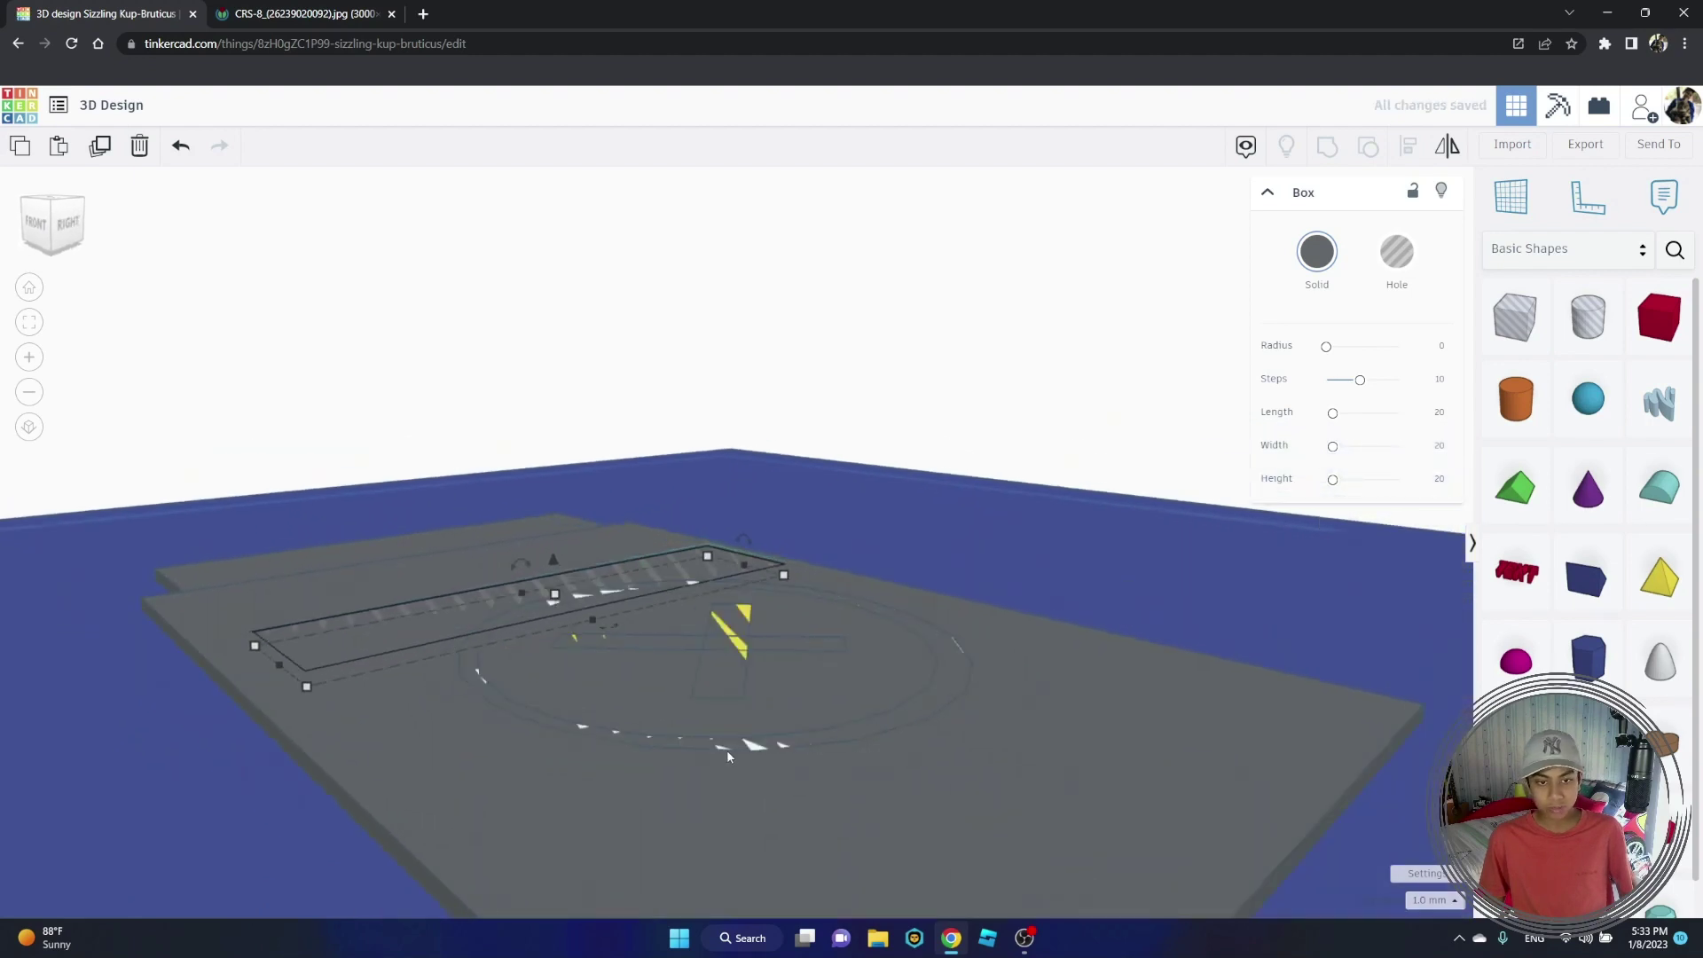
Step: Move the copied plate past the landing circle to the deck's right end and nudge it outward by 1 mm
drag(473, 664, 974, 815)
right_drag(974, 815, 870, 852)
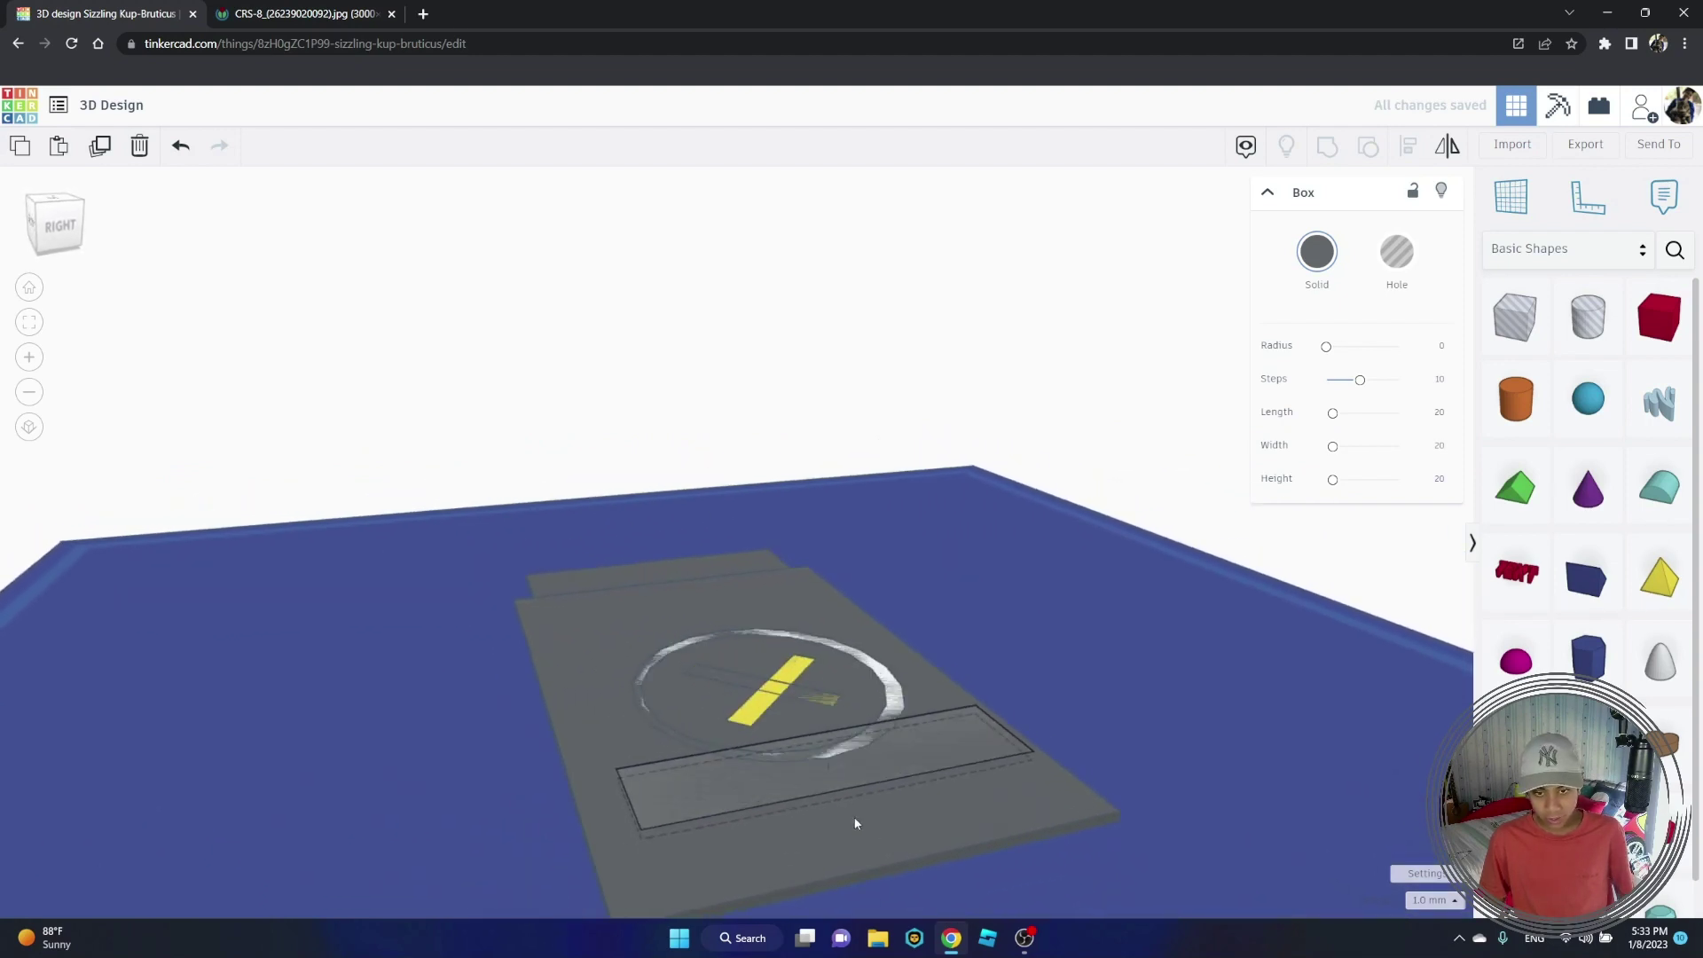
right_drag(856, 824, 865, 880)
scroll(839, 818, down, 2)
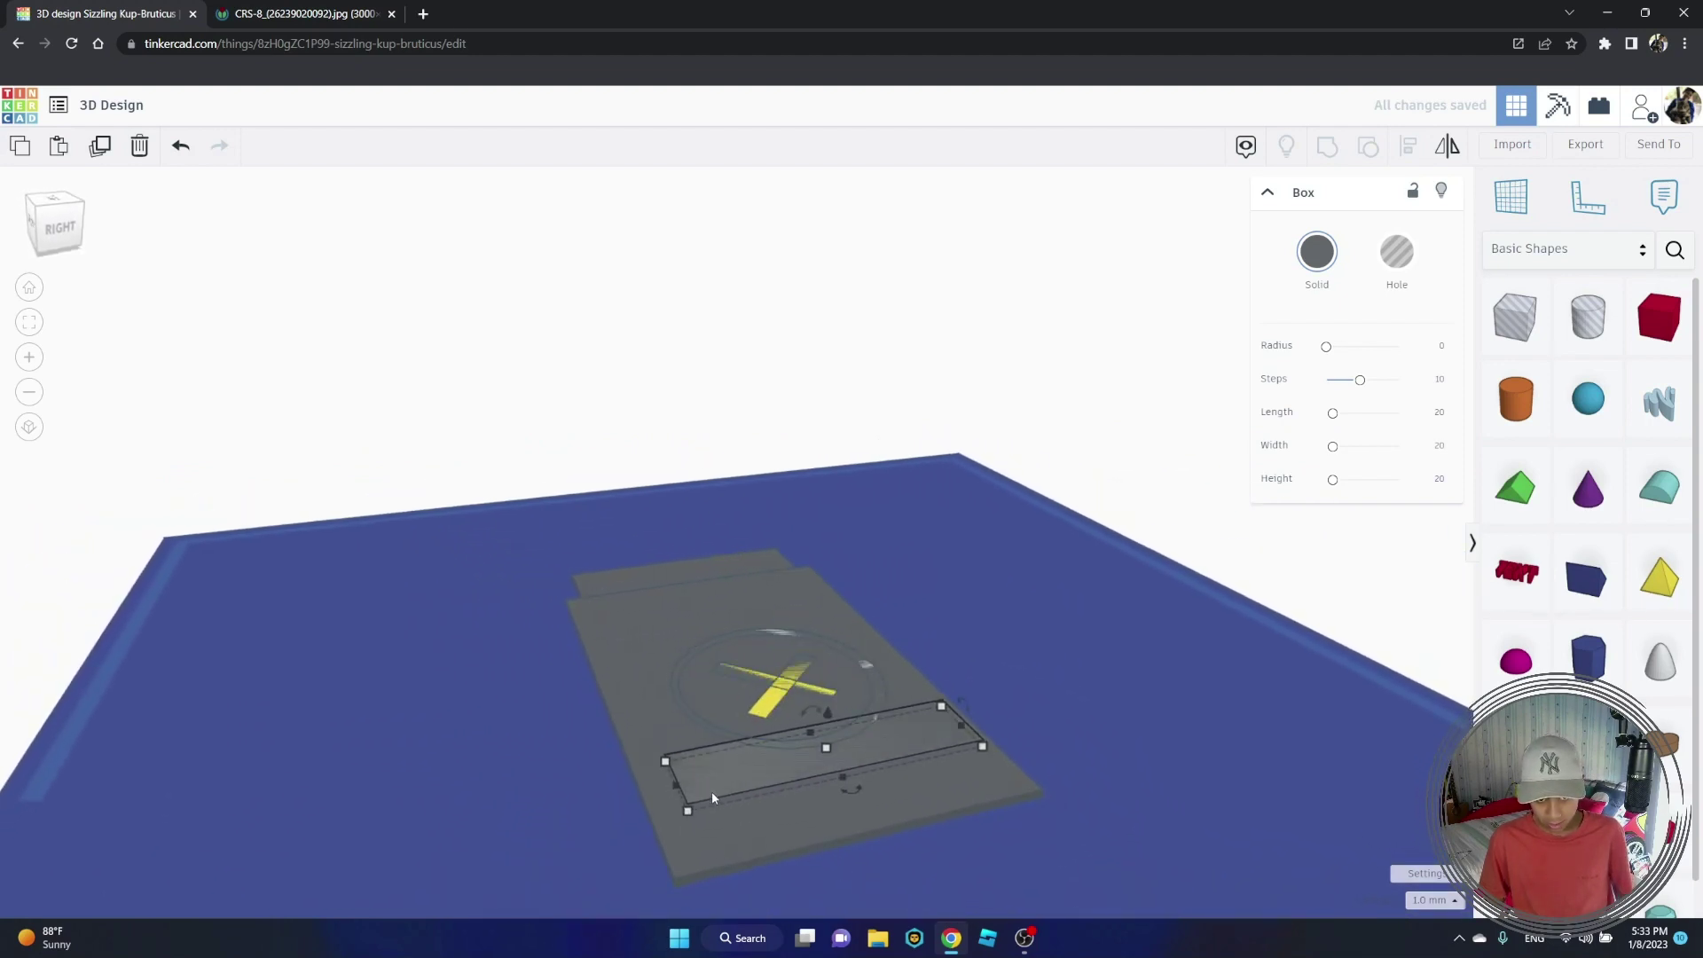
drag(711, 791, 759, 916)
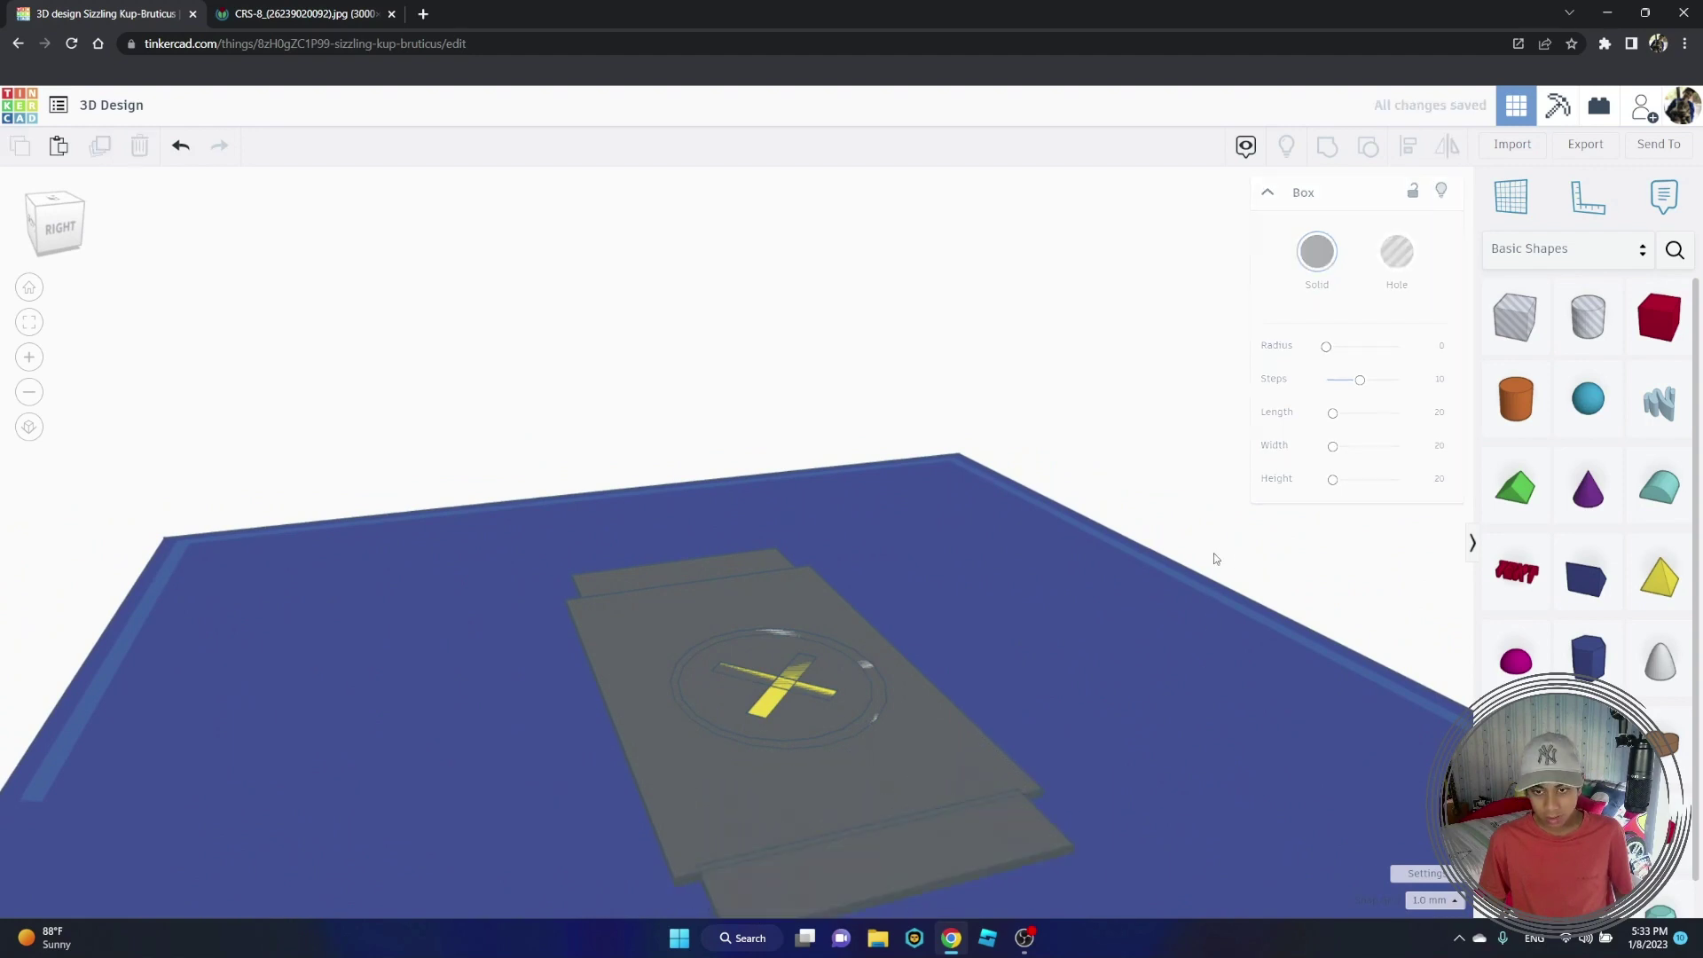
right_drag(1214, 552, 901, 817)
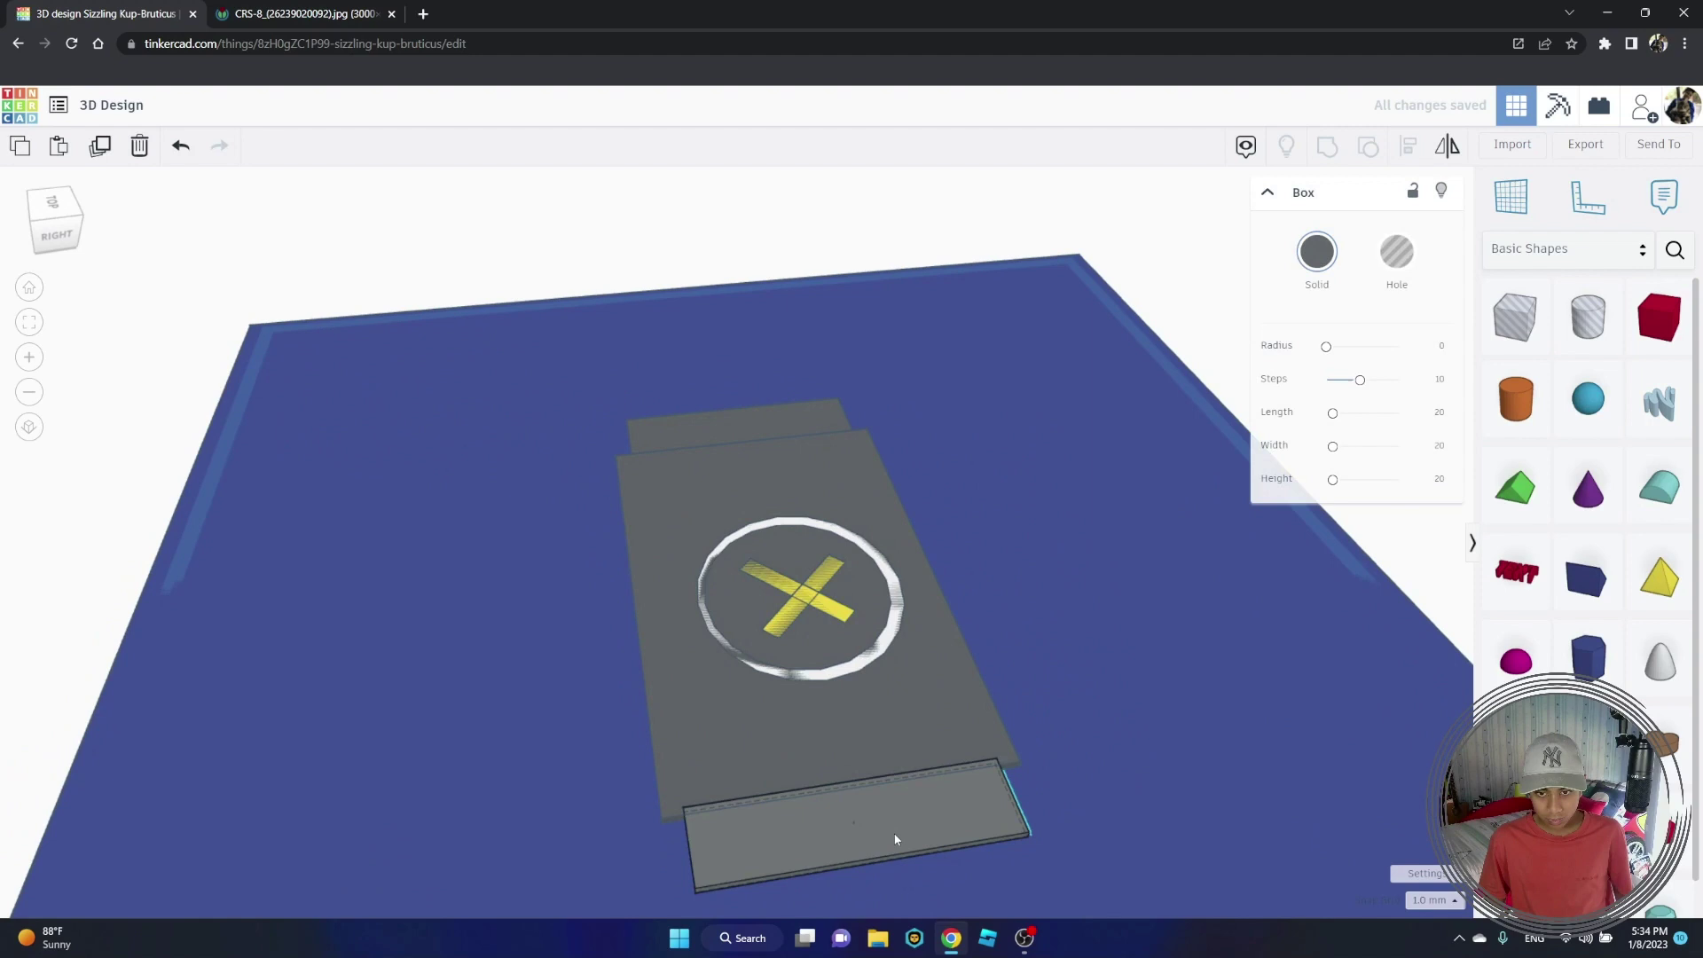
drag(894, 834, 896, 840)
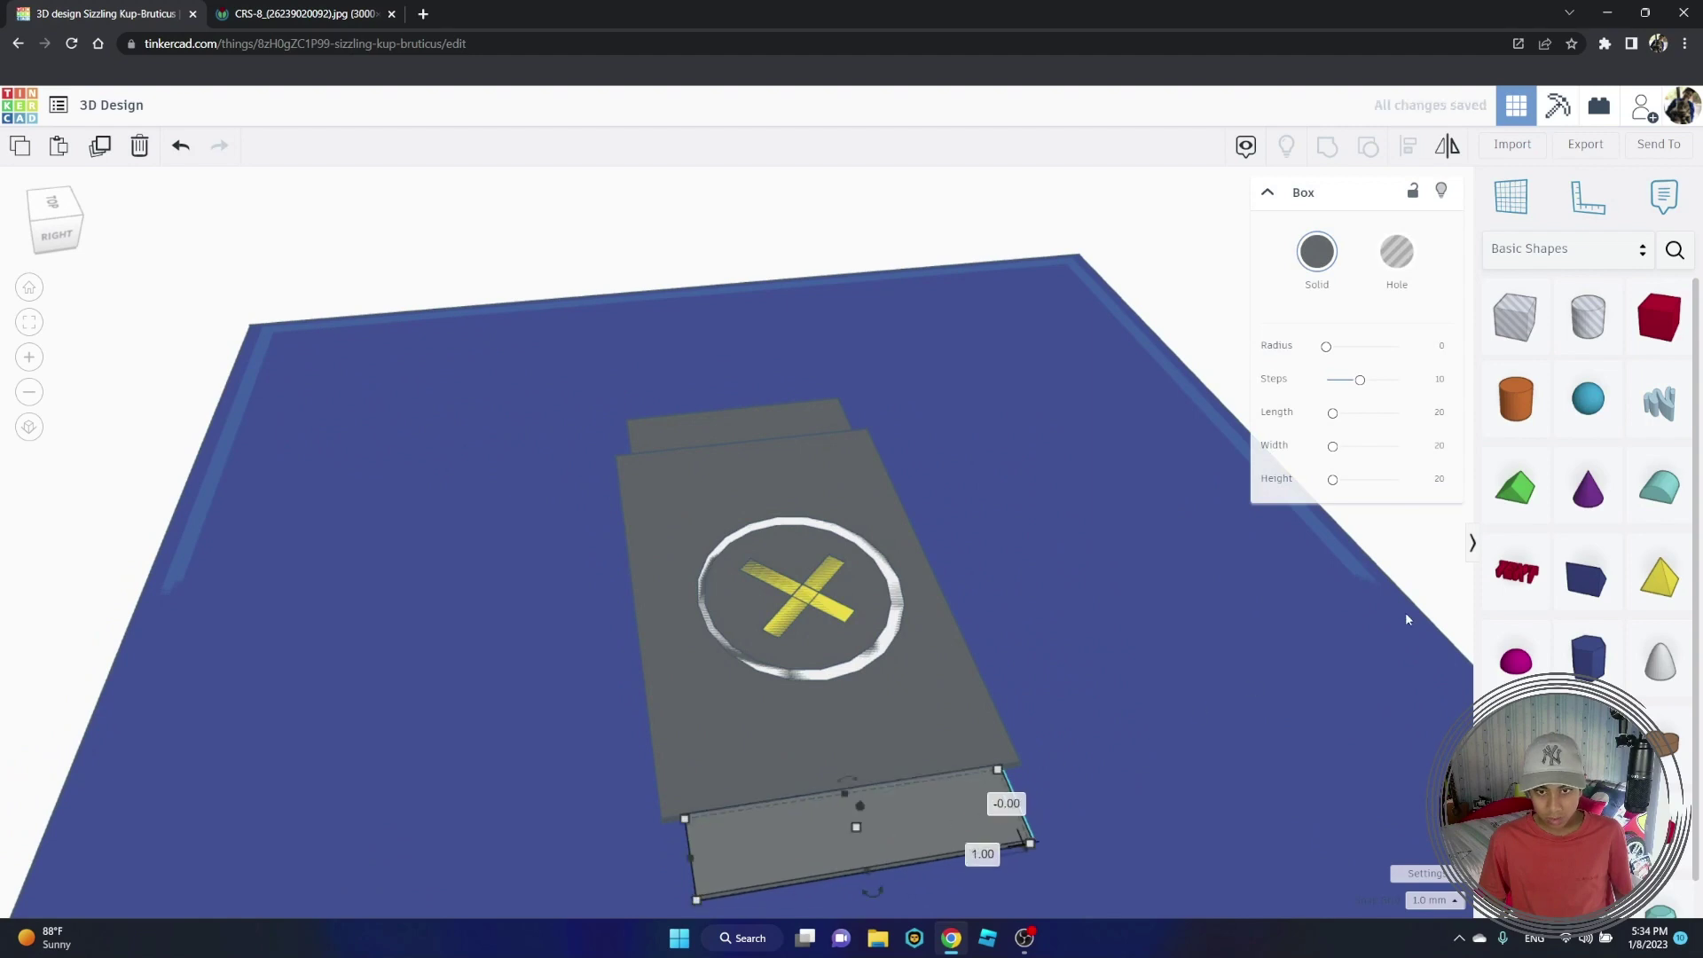
click(1308, 635)
Step: Place a red box at the deck's right end, narrow it to 4 mm, reduce its height and move it toward the far corner
right_drag(1308, 635, 1118, 710)
drag(1645, 351, 741, 733)
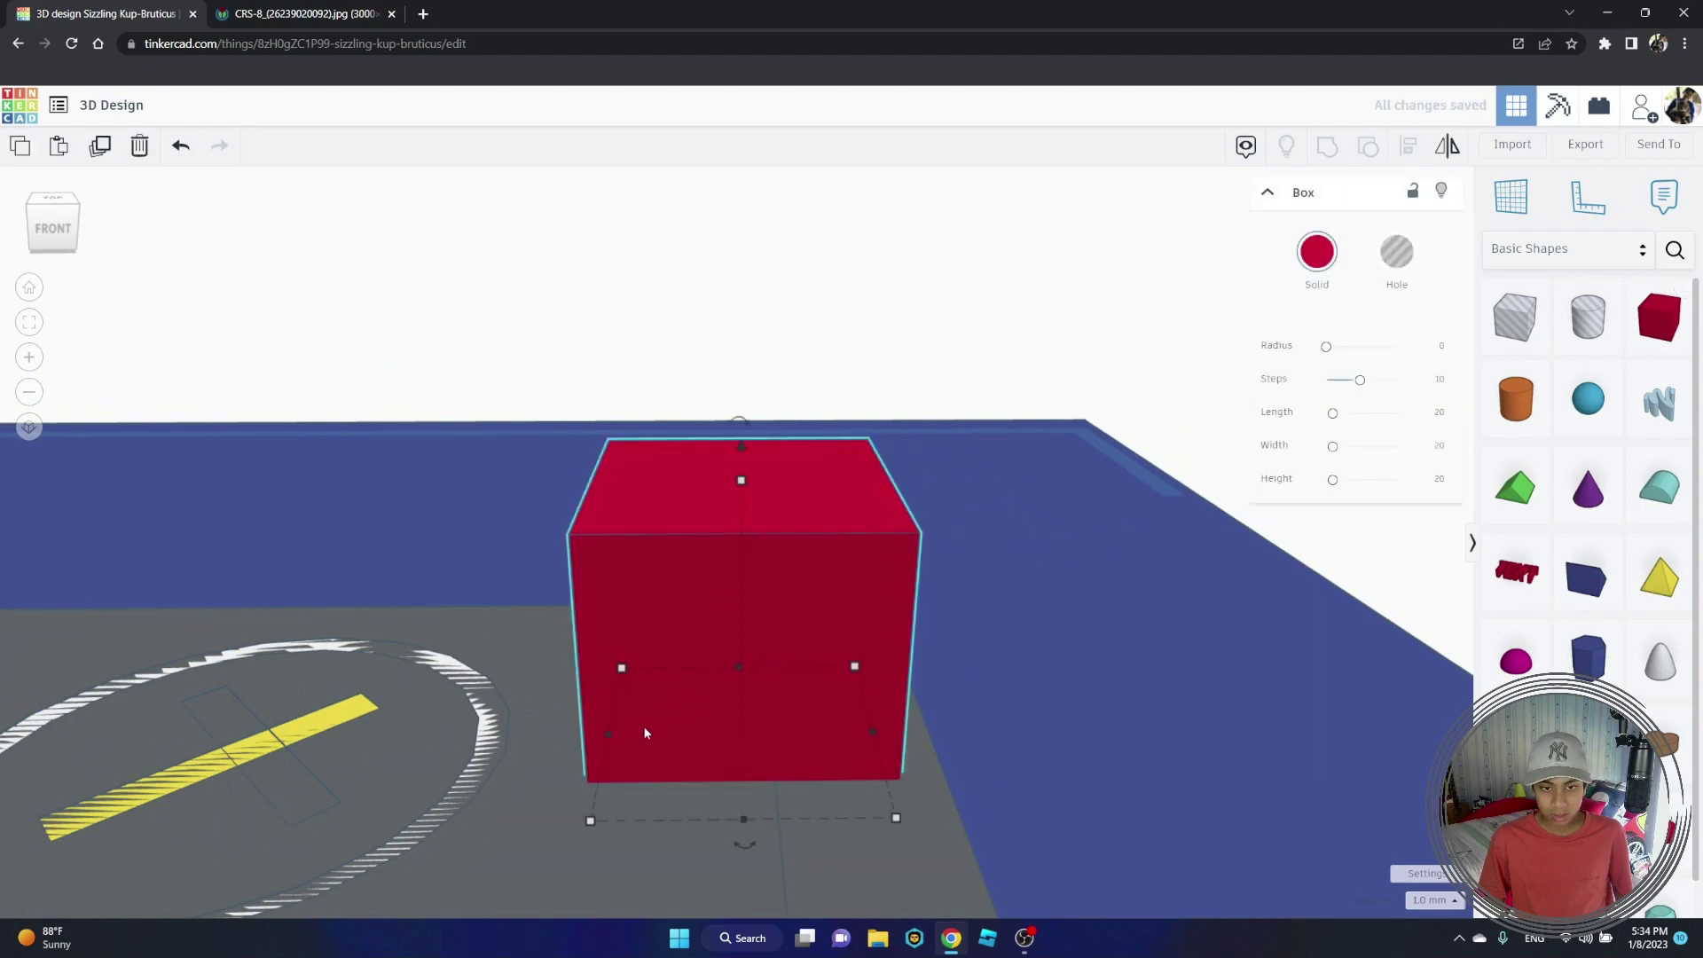
drag(609, 733, 820, 732)
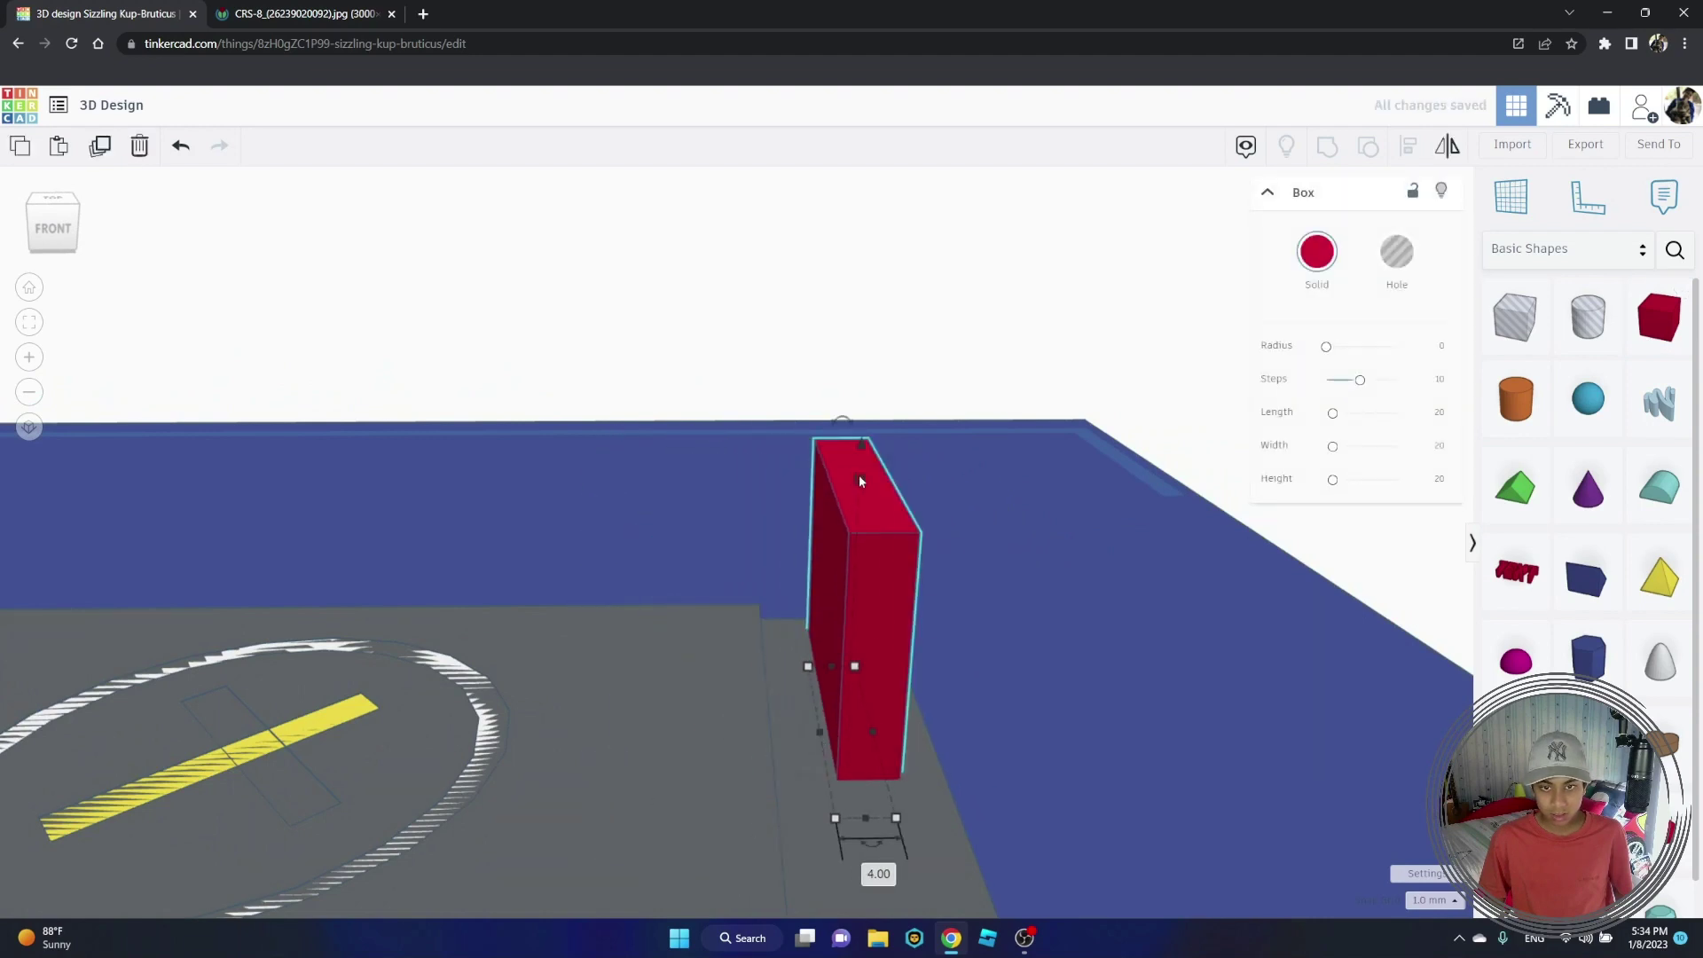
drag(859, 480, 847, 656)
right_drag(847, 657, 974, 648)
drag(980, 765, 883, 695)
Step: Duplicate the small red box and move the copy 15 mm along the deck's right end, offset 3 mm sideways
key(ctrl+d)
drag(845, 638, 945, 678)
key(ctrl+z)
drag(908, 614, 1016, 715)
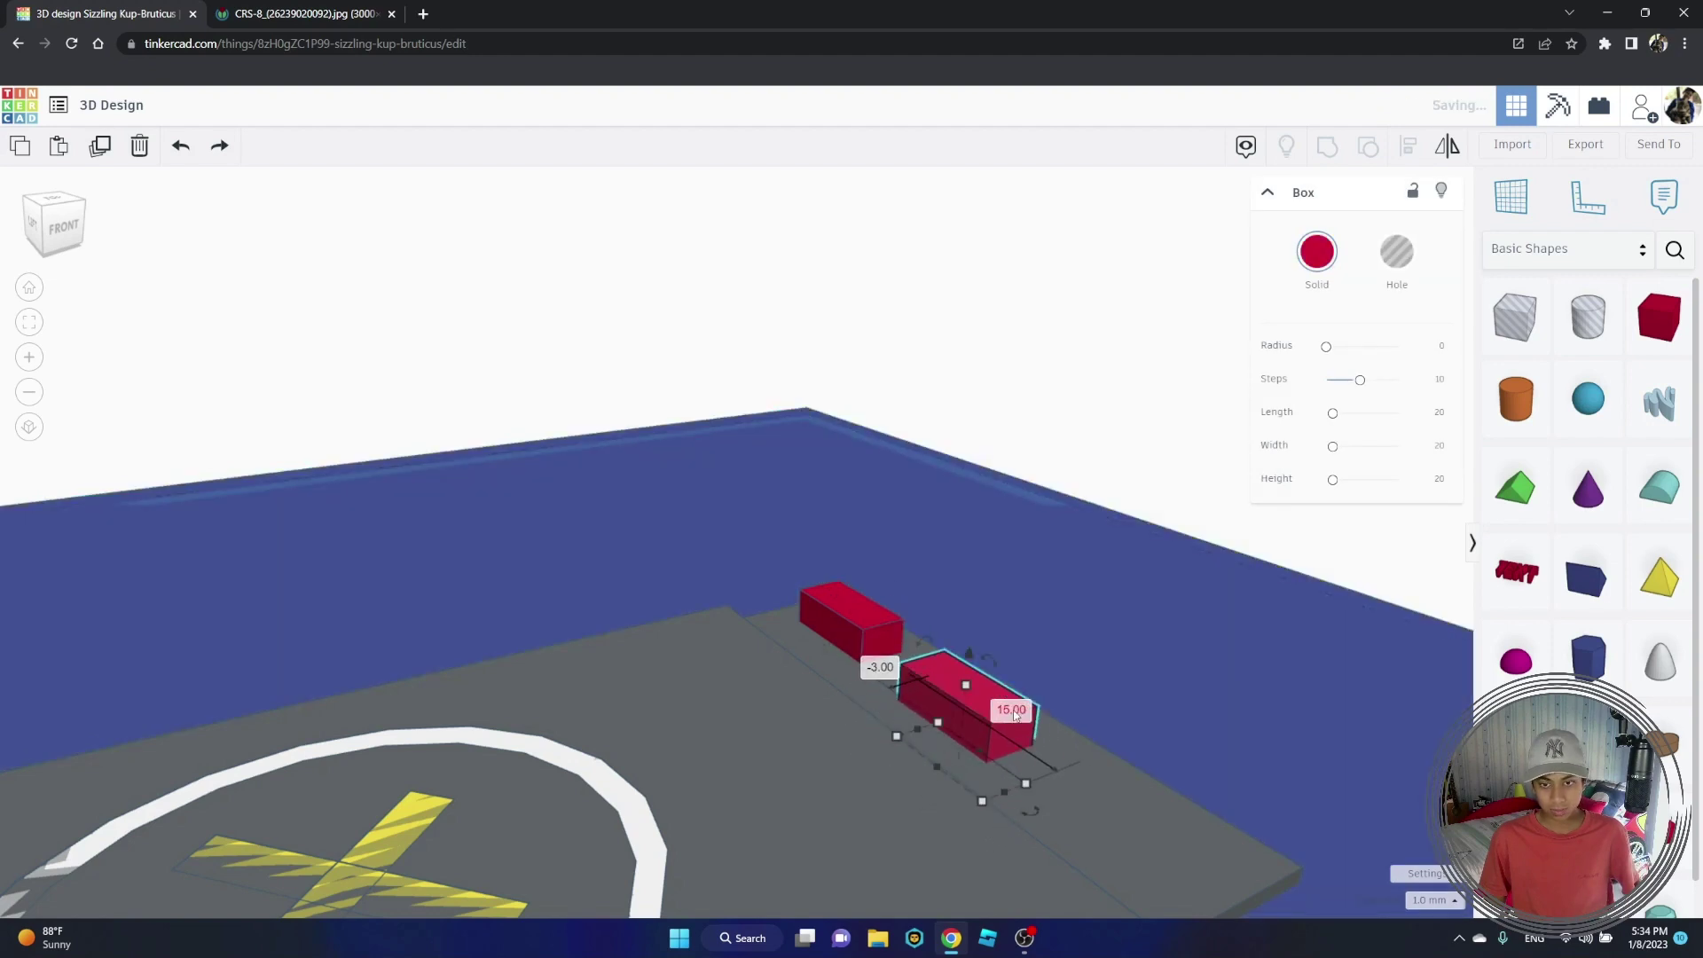
Step: Recolour the second container box at the deck's end white
click(1329, 239)
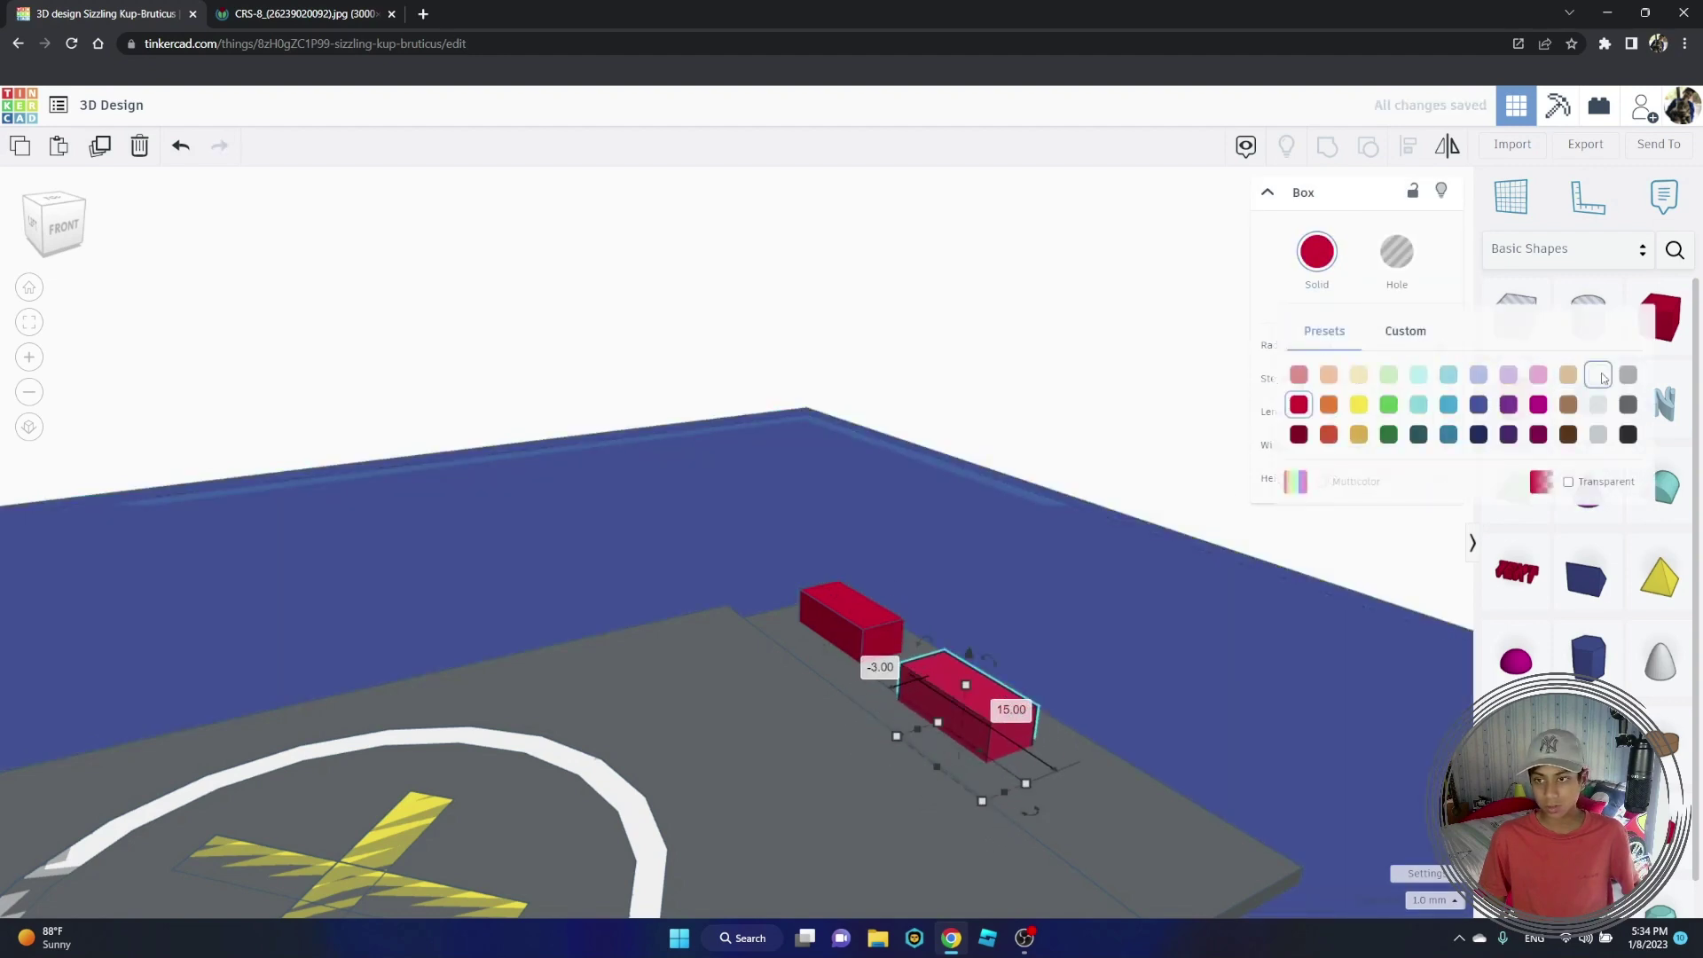
click(1604, 379)
right_drag(1207, 537, 1057, 573)
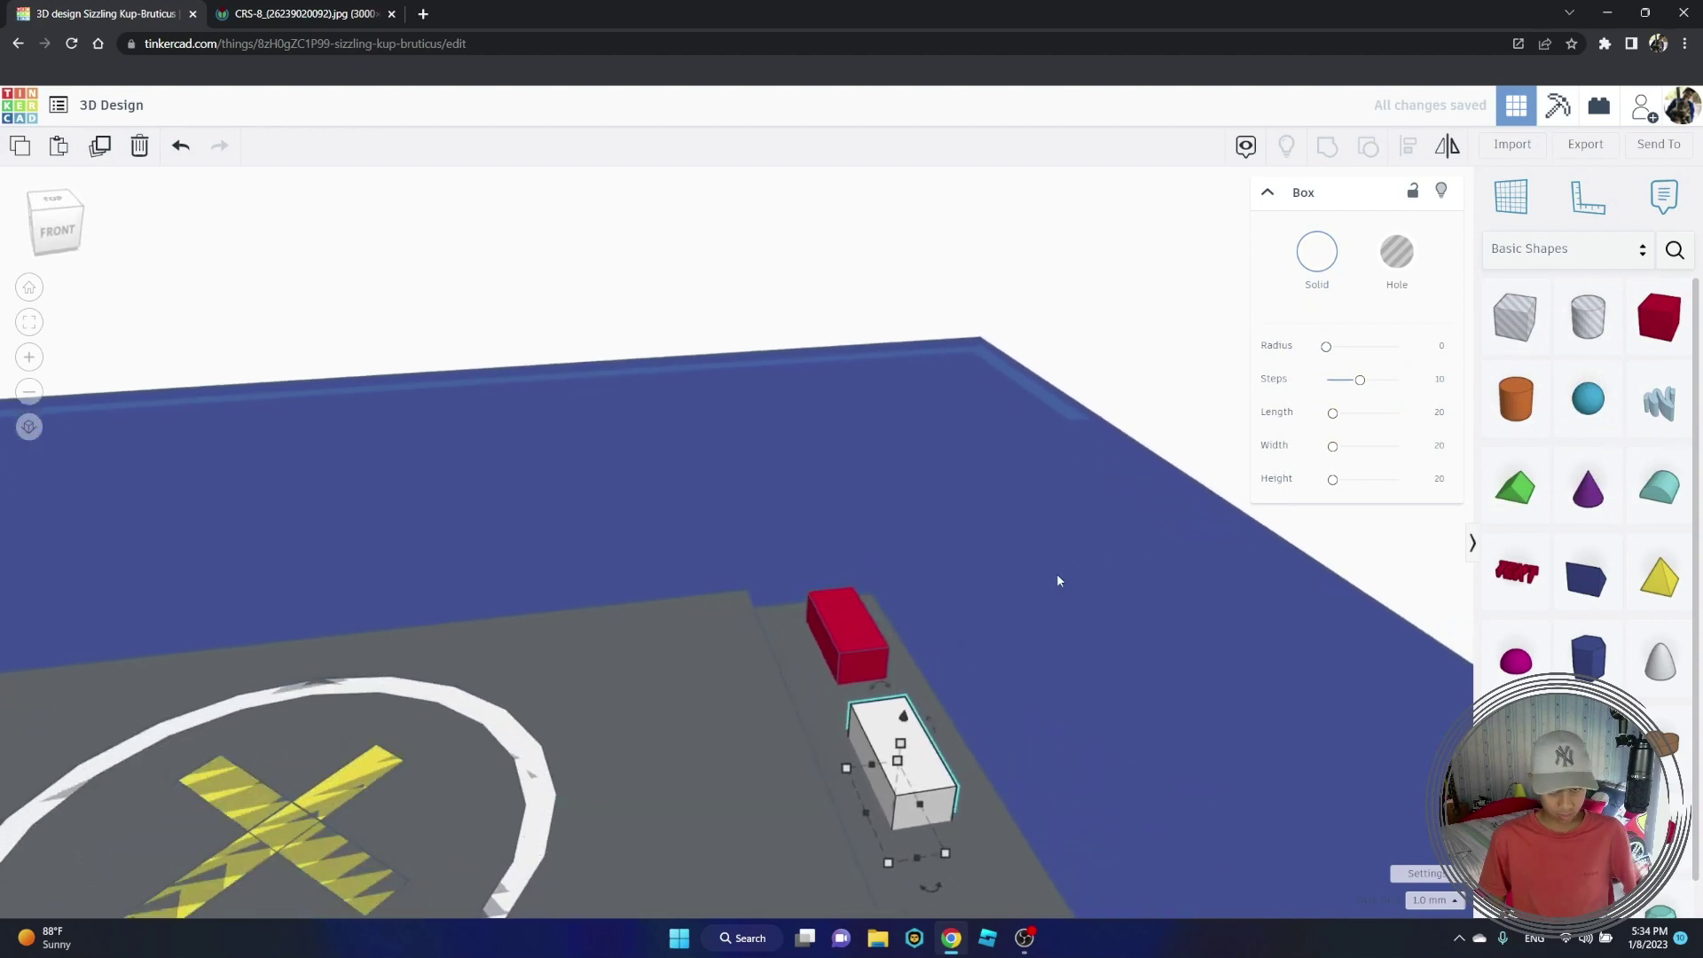
Step: Paste a copy of the white box, move it beside the near corner of the same deck end and colour it green
key(ctrl+v)
drag(978, 782, 990, 818)
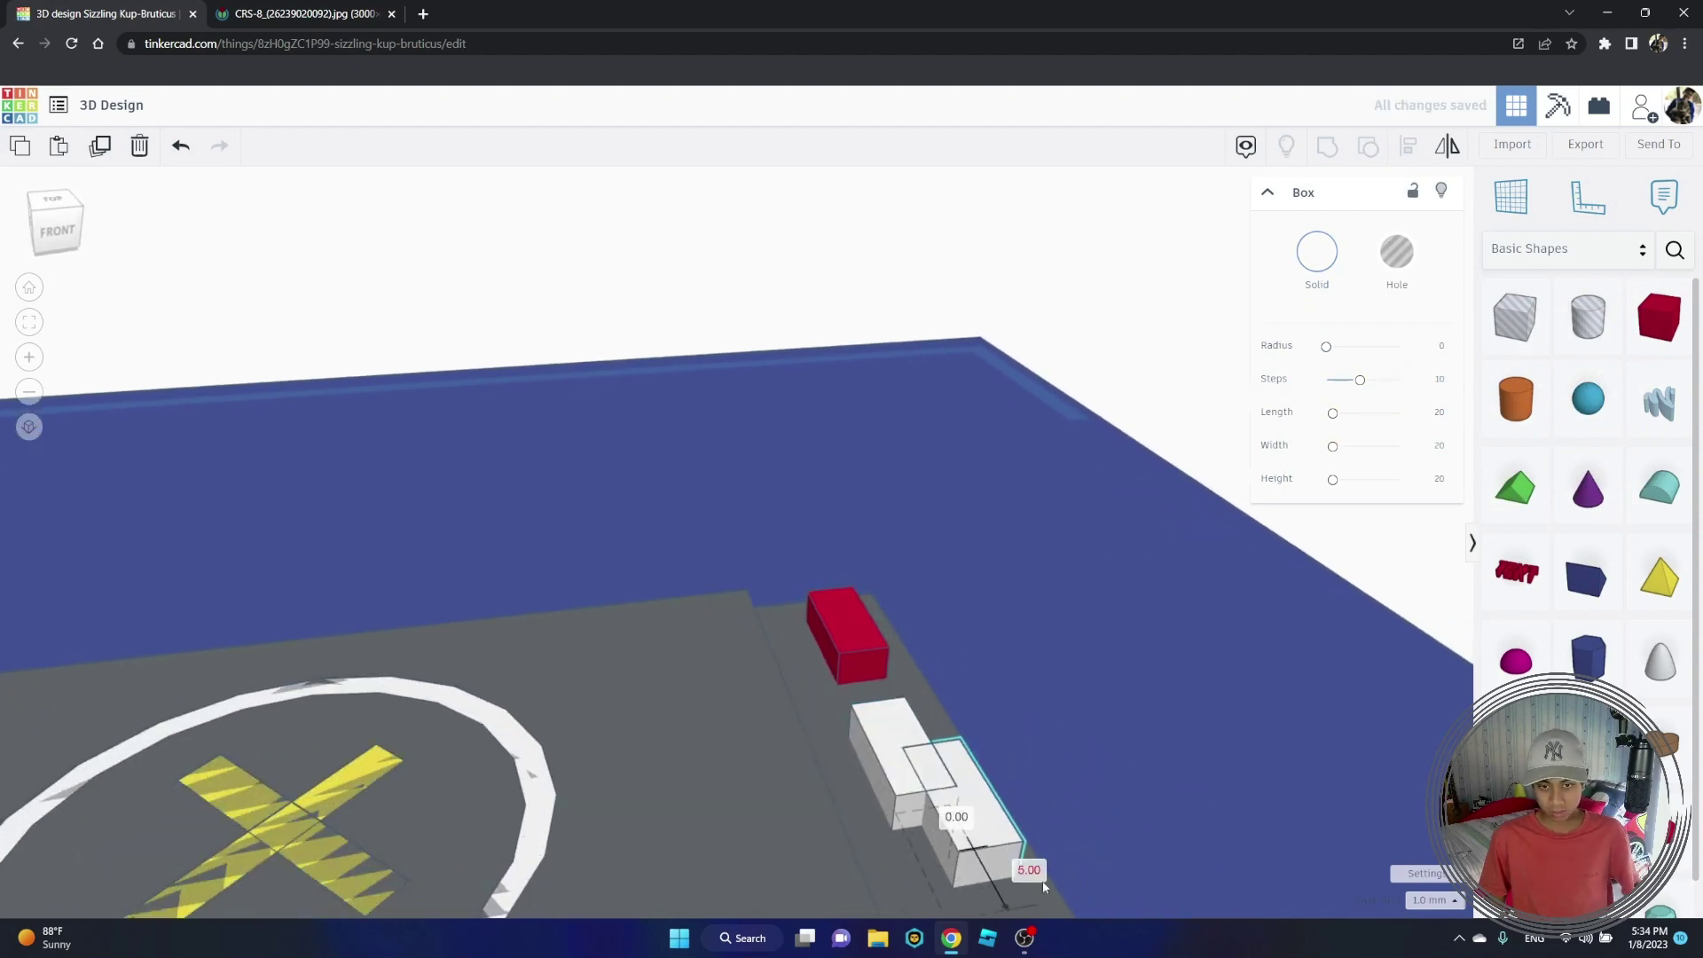
right_drag(1068, 806, 1263, 908)
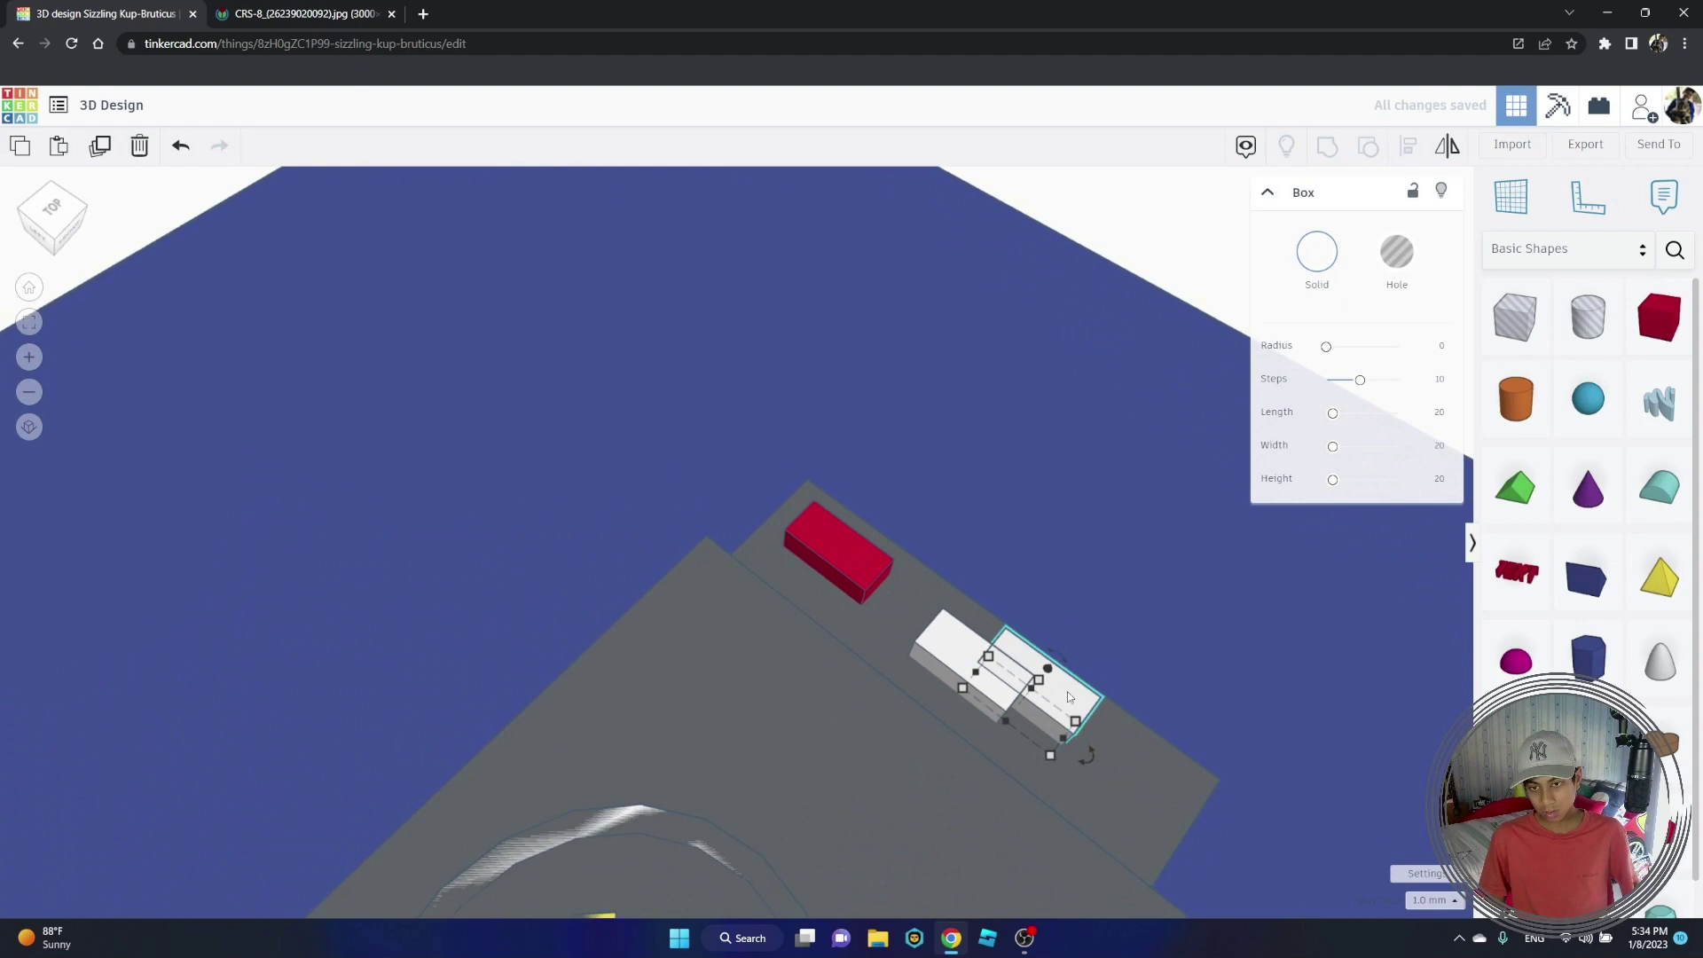
drag(1069, 697, 1145, 798)
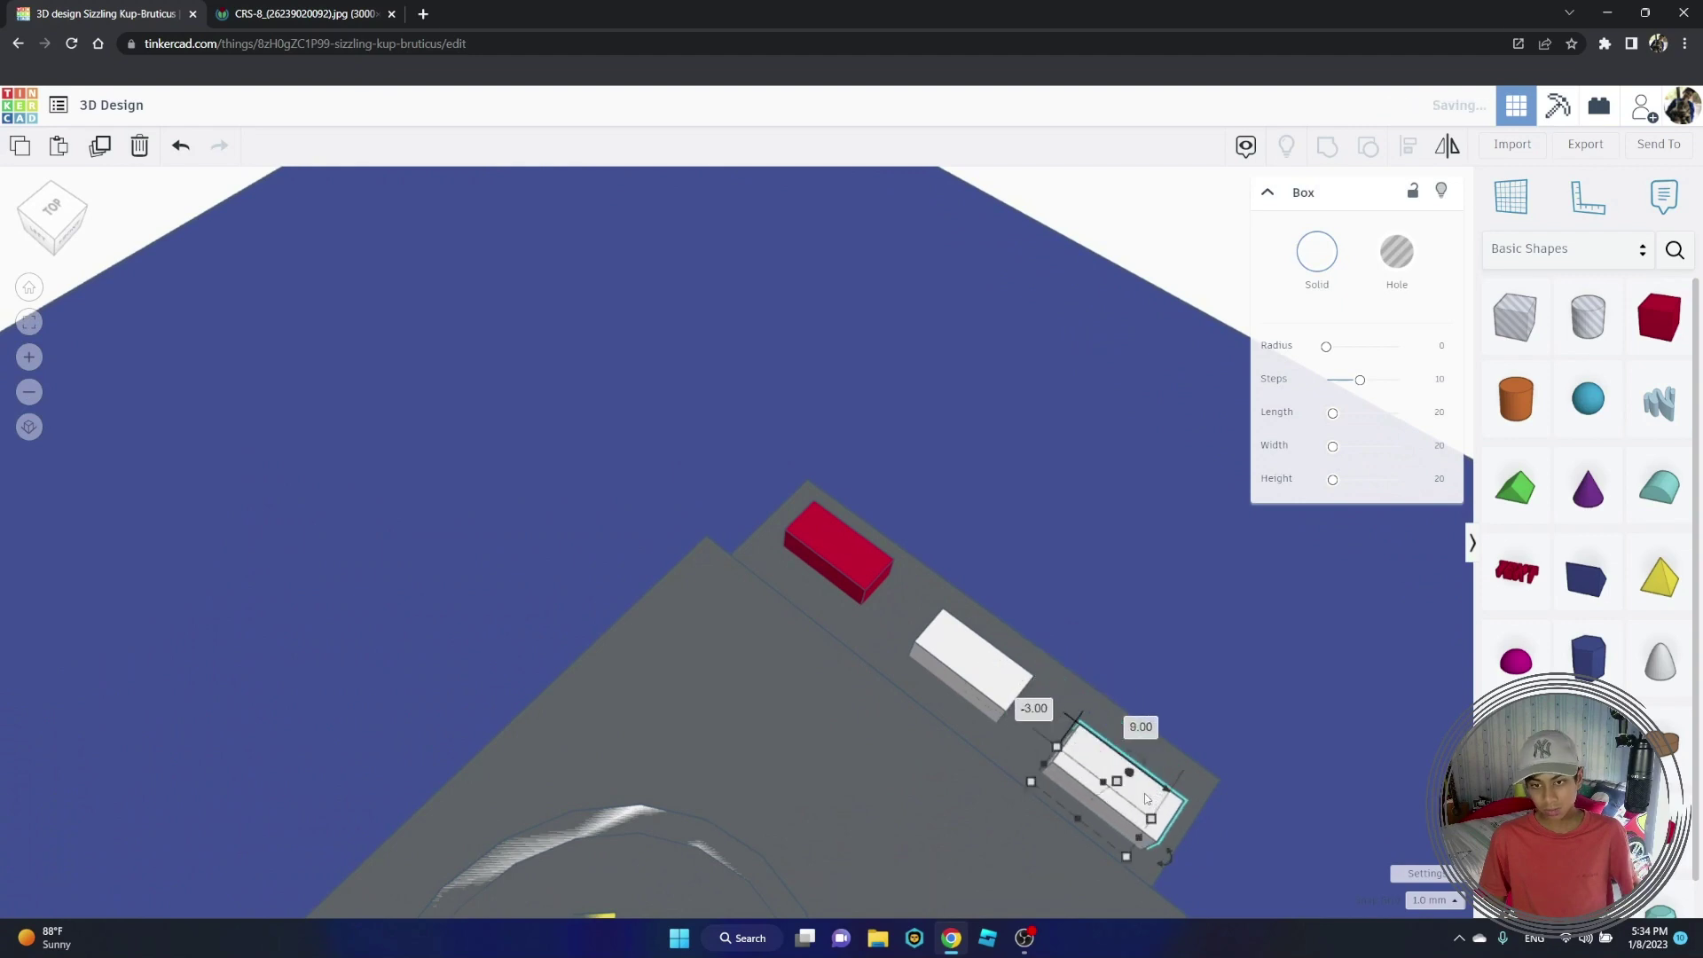
click(1320, 254)
click(1389, 408)
Step: Move a copy of the green box 87 mm along the deck onto the opposite end plate and recolour it light blue
right_drag(1143, 525, 966, 434)
drag(947, 421, 950, 818)
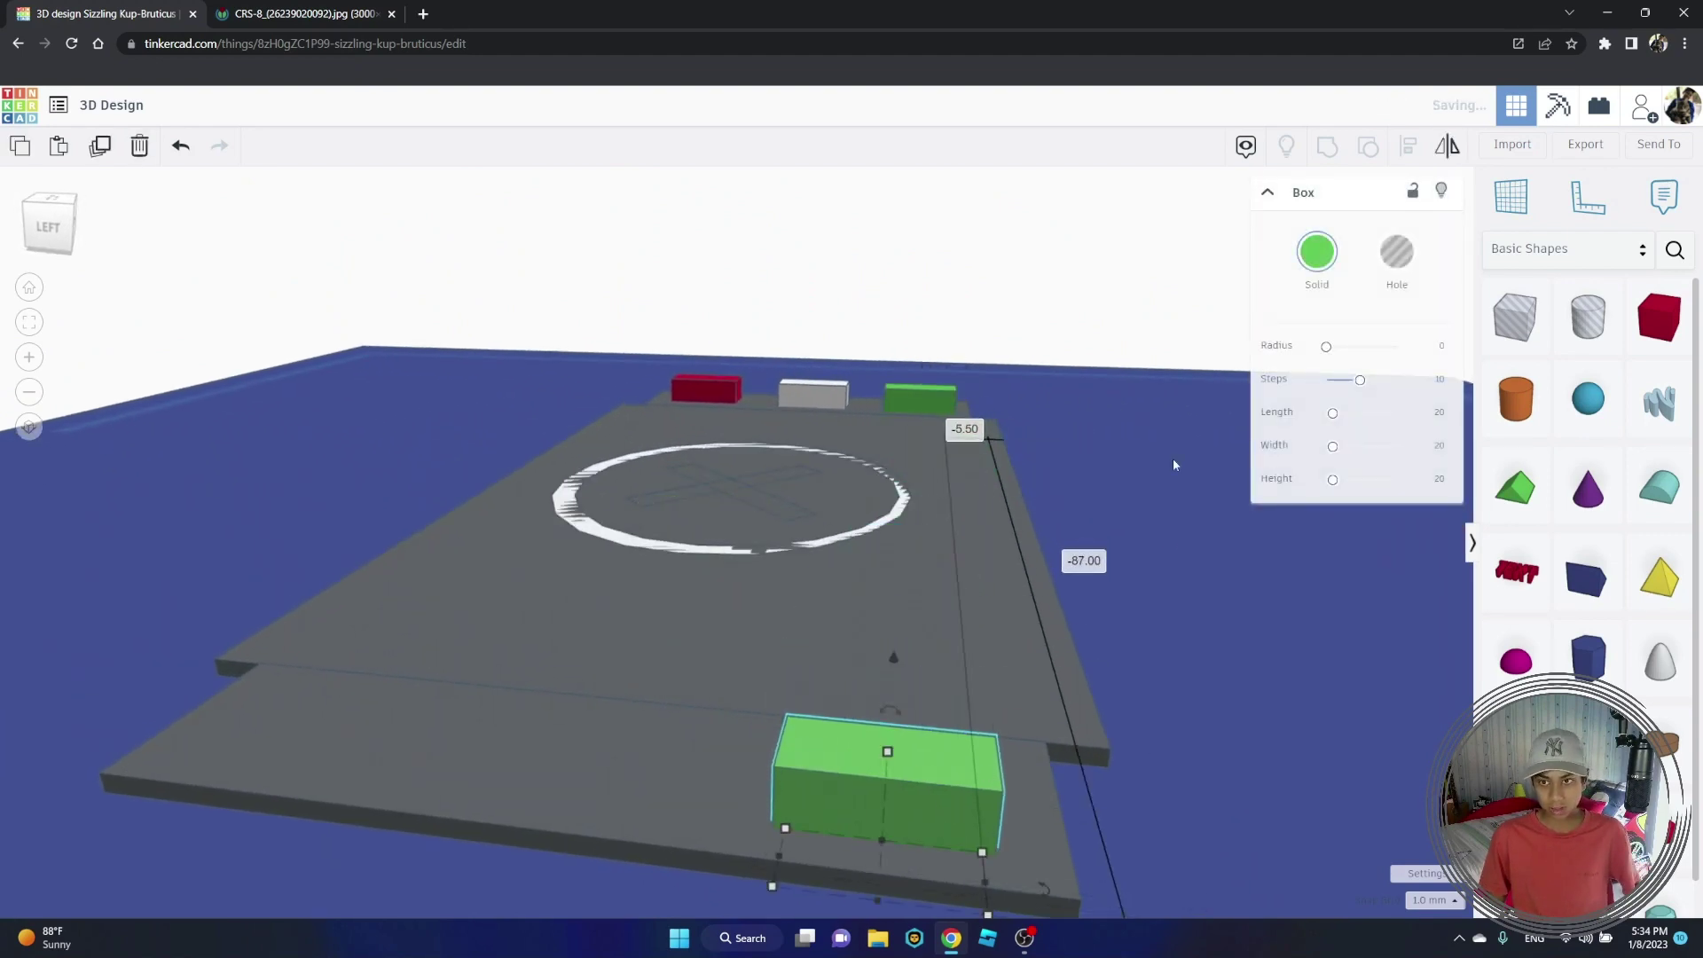
click(1313, 259)
click(1449, 404)
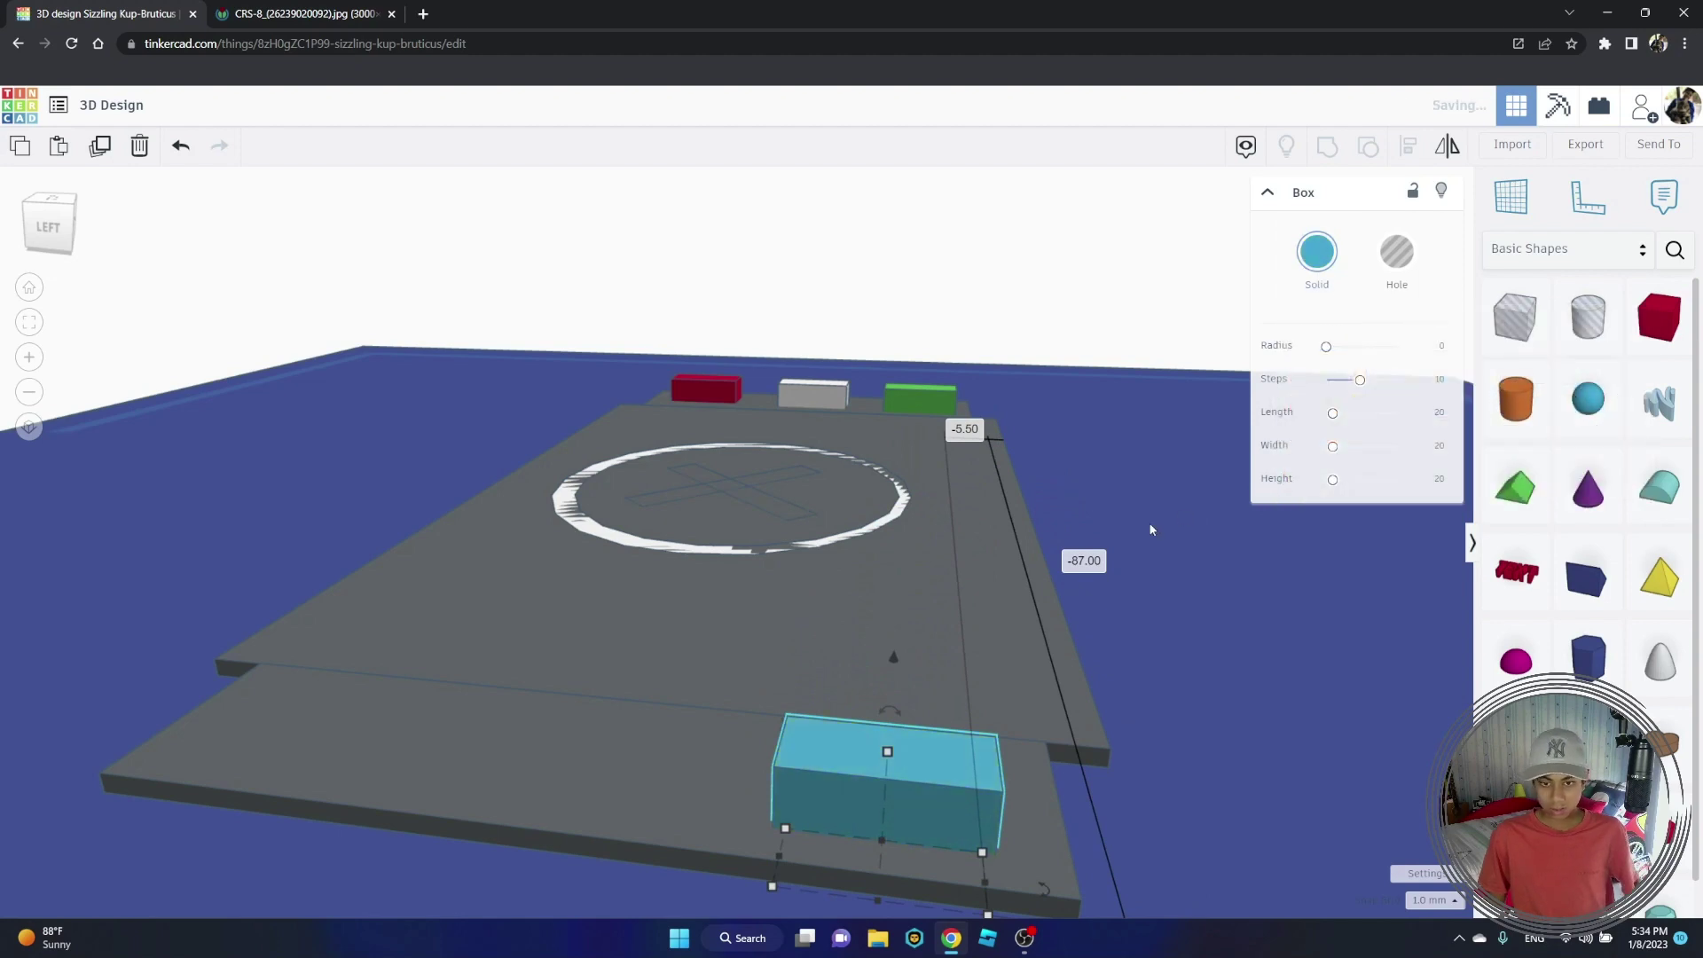
Step: Duplicate the light blue box, move the copy to the middle of the end plate and colour it yellow
key(ctrl+d)
drag(940, 768, 615, 716)
click(1337, 256)
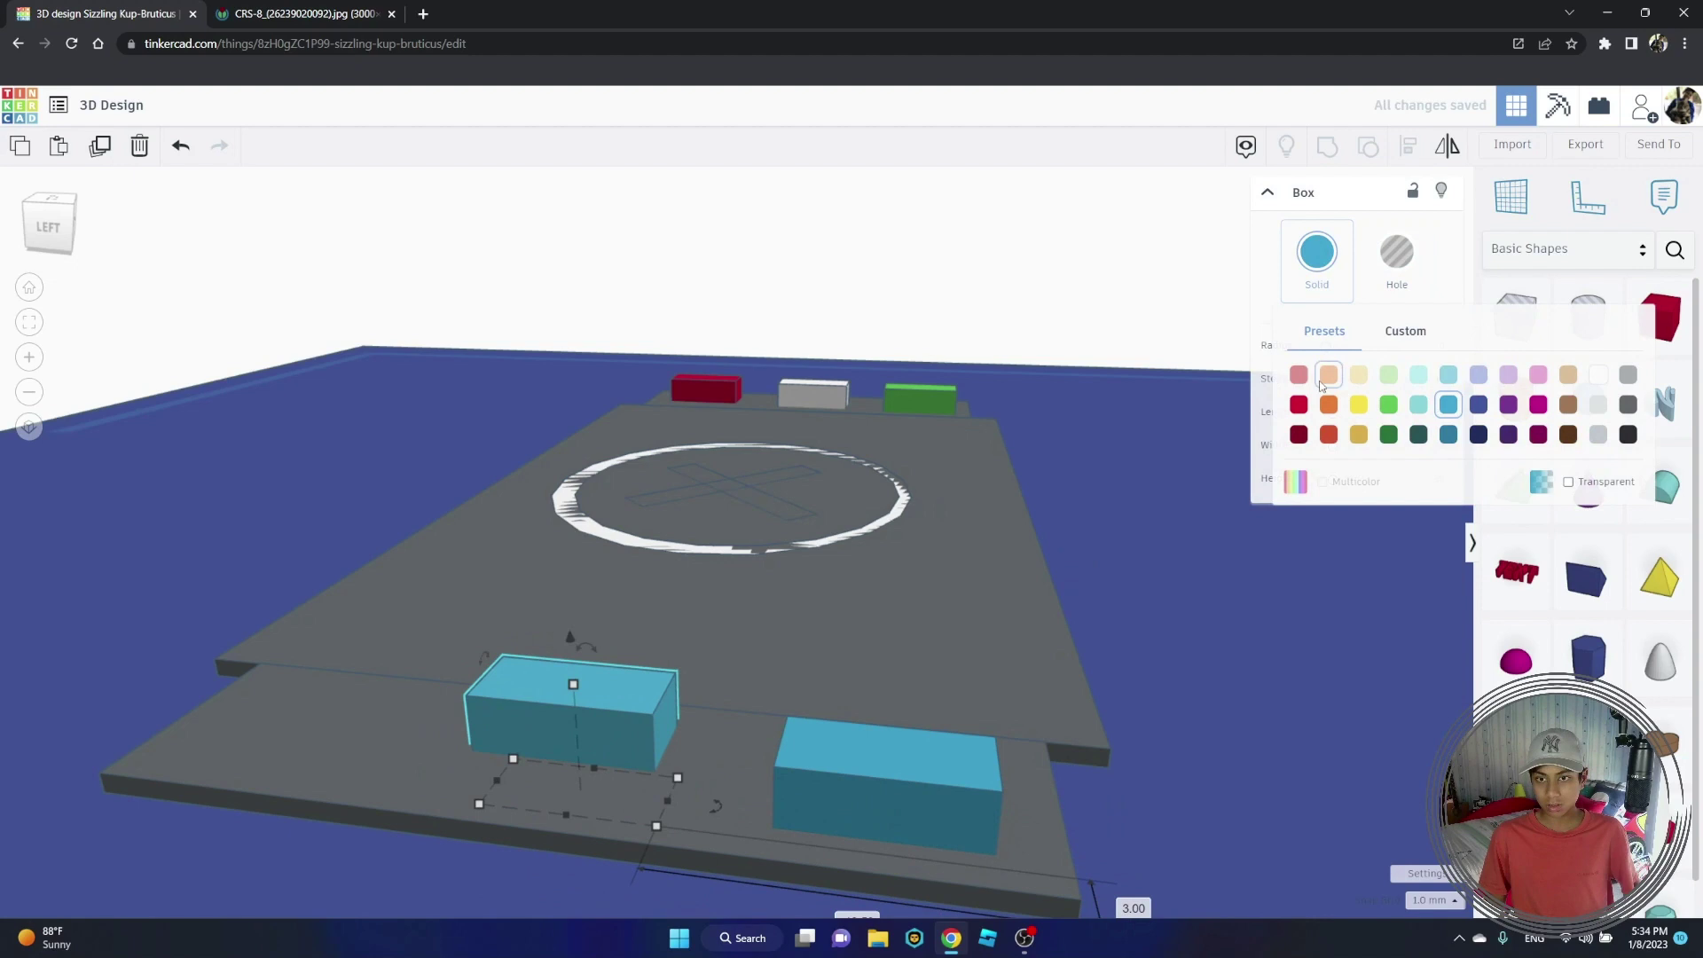
click(1360, 406)
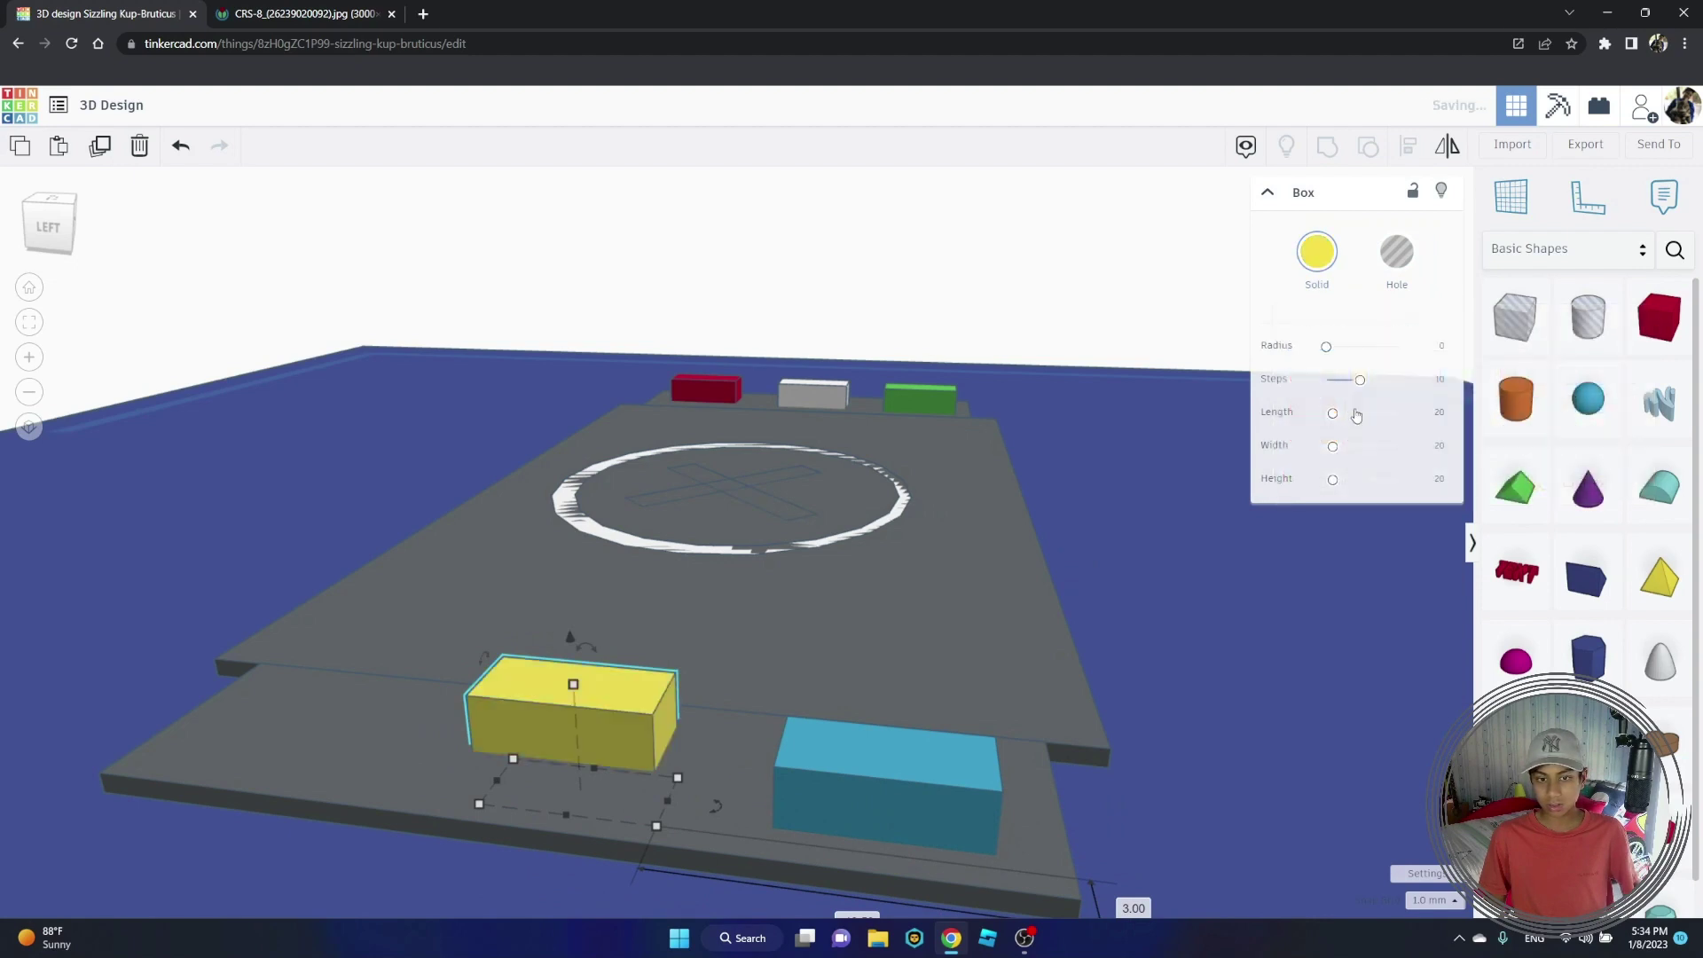
right_drag(1020, 537, 1173, 519)
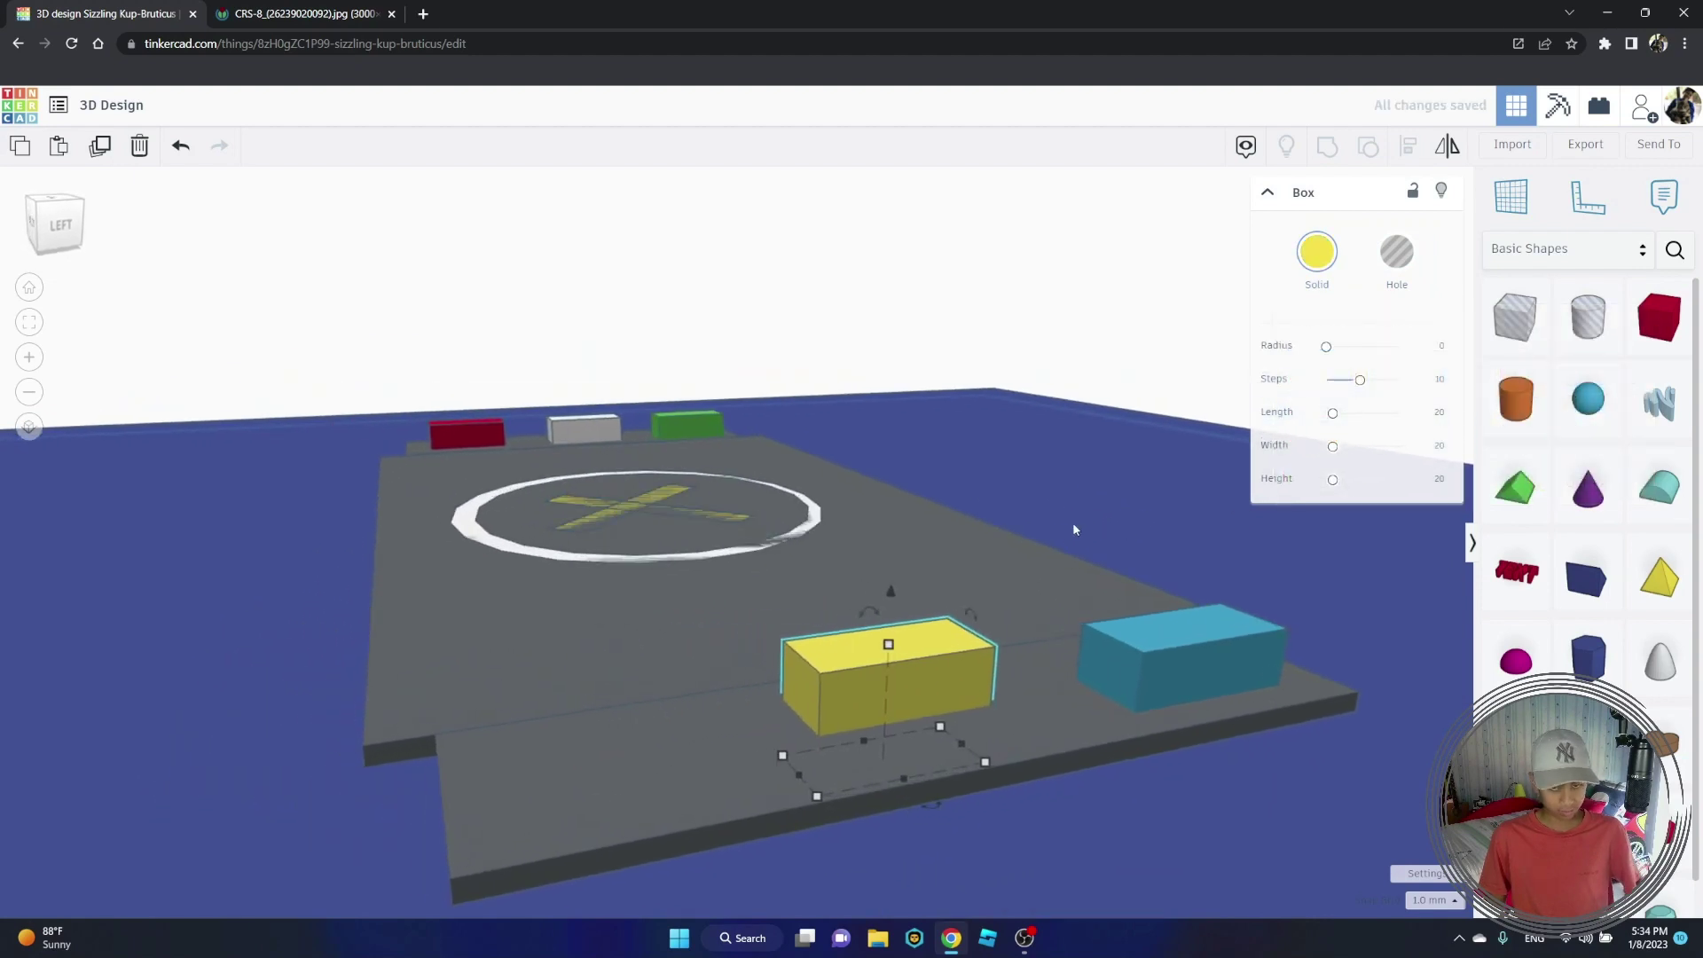
Step: Copy the yellow box, place the copy 18.5 mm away at the end plate's free corner and colour it green
key(ctrl+c)
key(ctrl+v)
drag(994, 643, 668, 725)
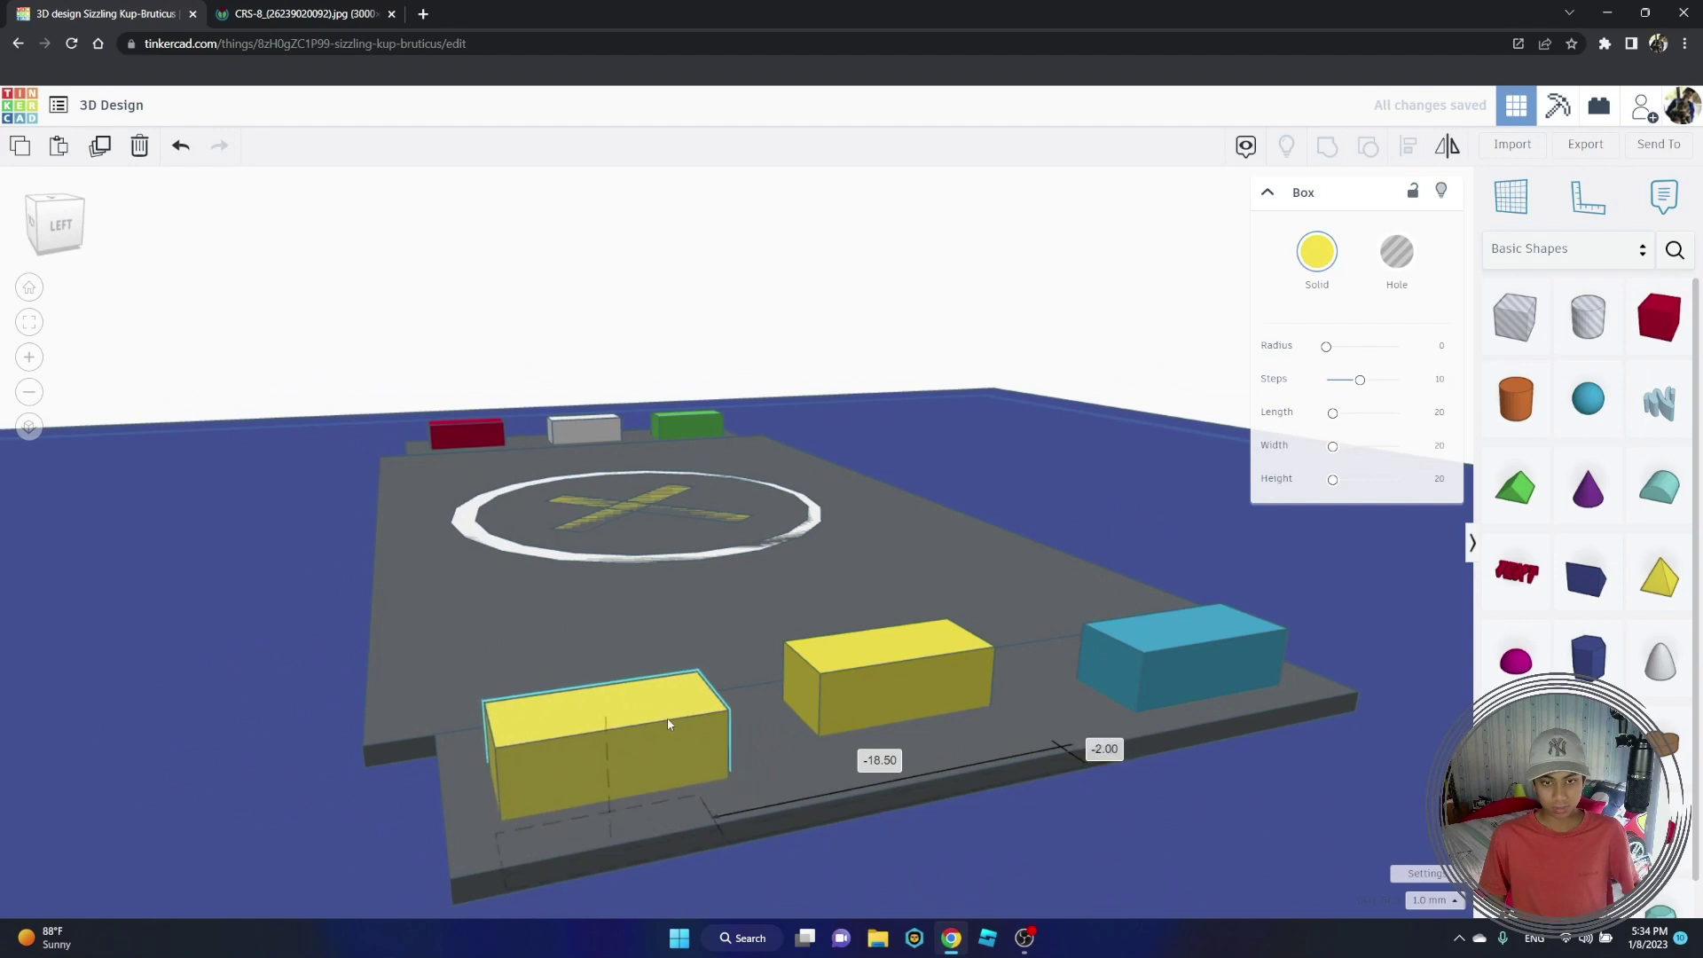
click(1317, 252)
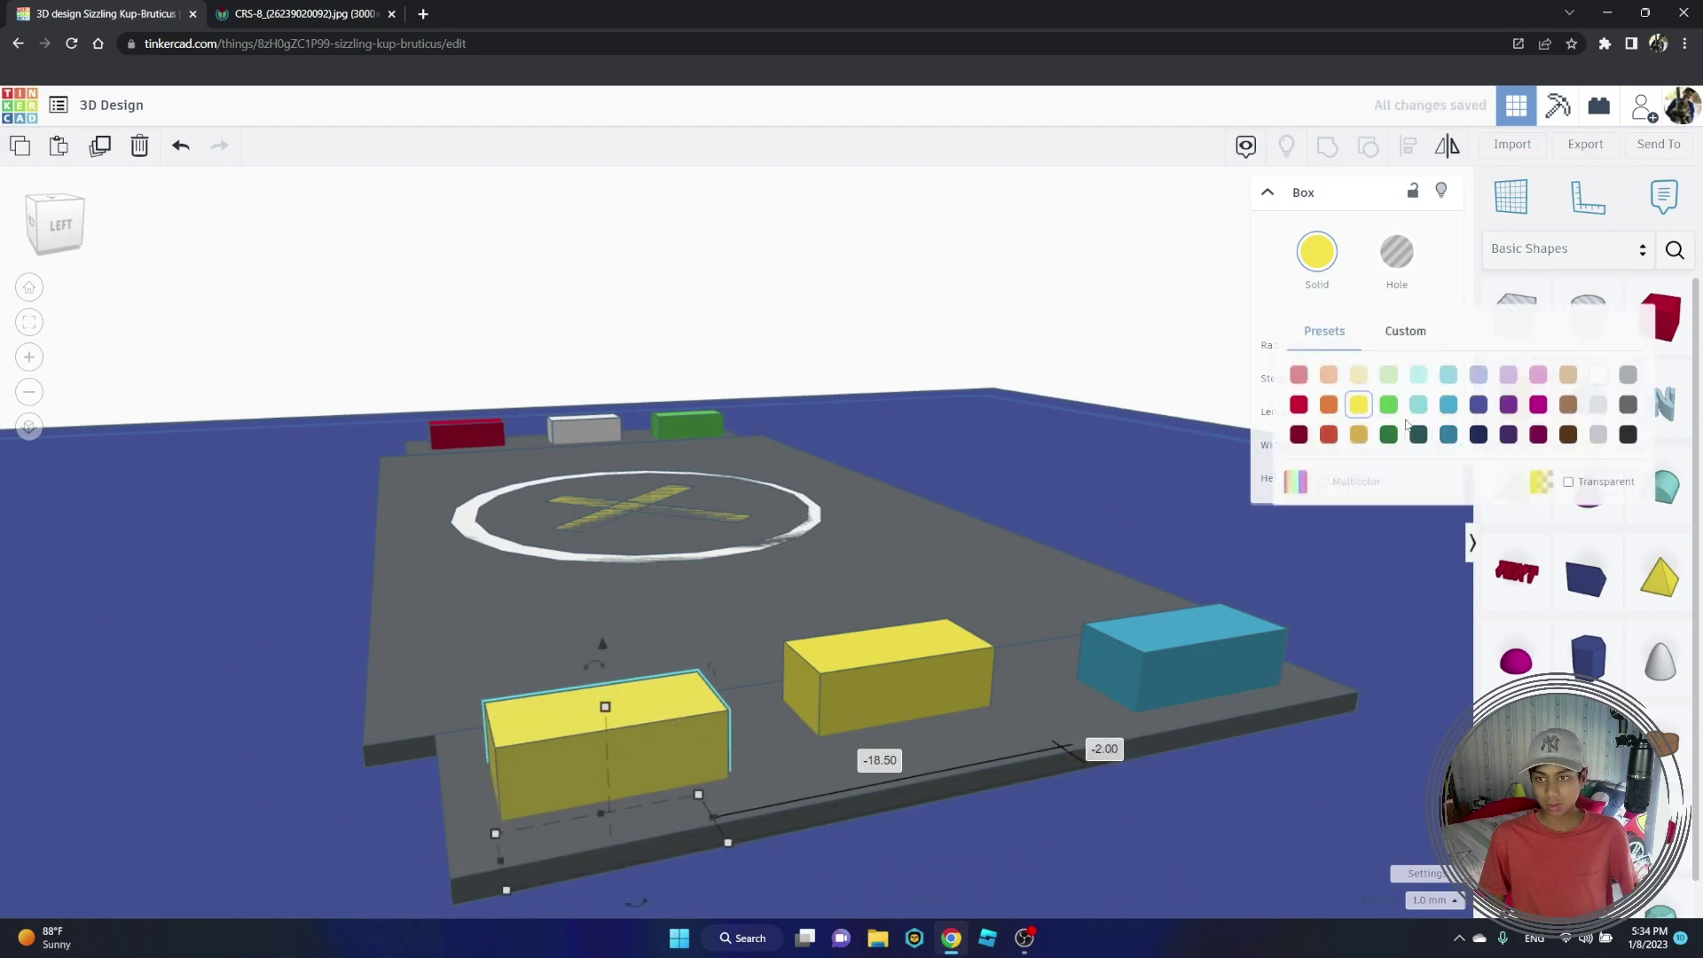
click(1388, 404)
click(903, 261)
right_drag(1000, 371, 883, 456)
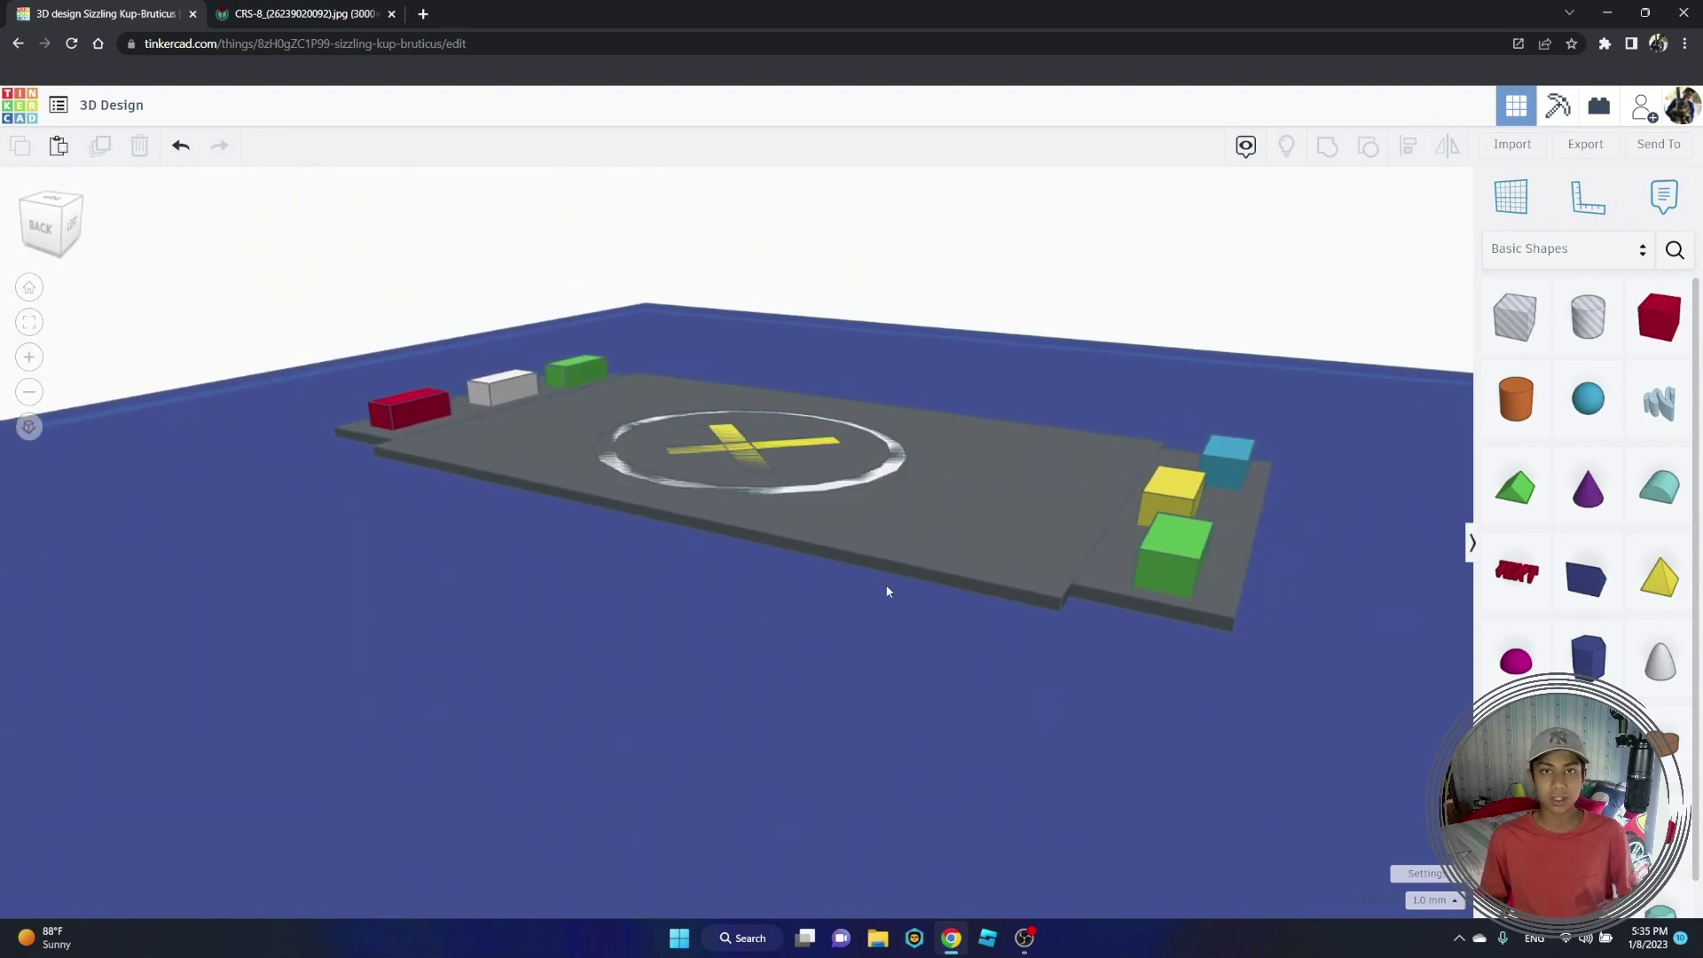
Step: Check the rocket in the reference photo, then place a slim upright cylinder in the landing circle and raise it above the deck
click(240, 9)
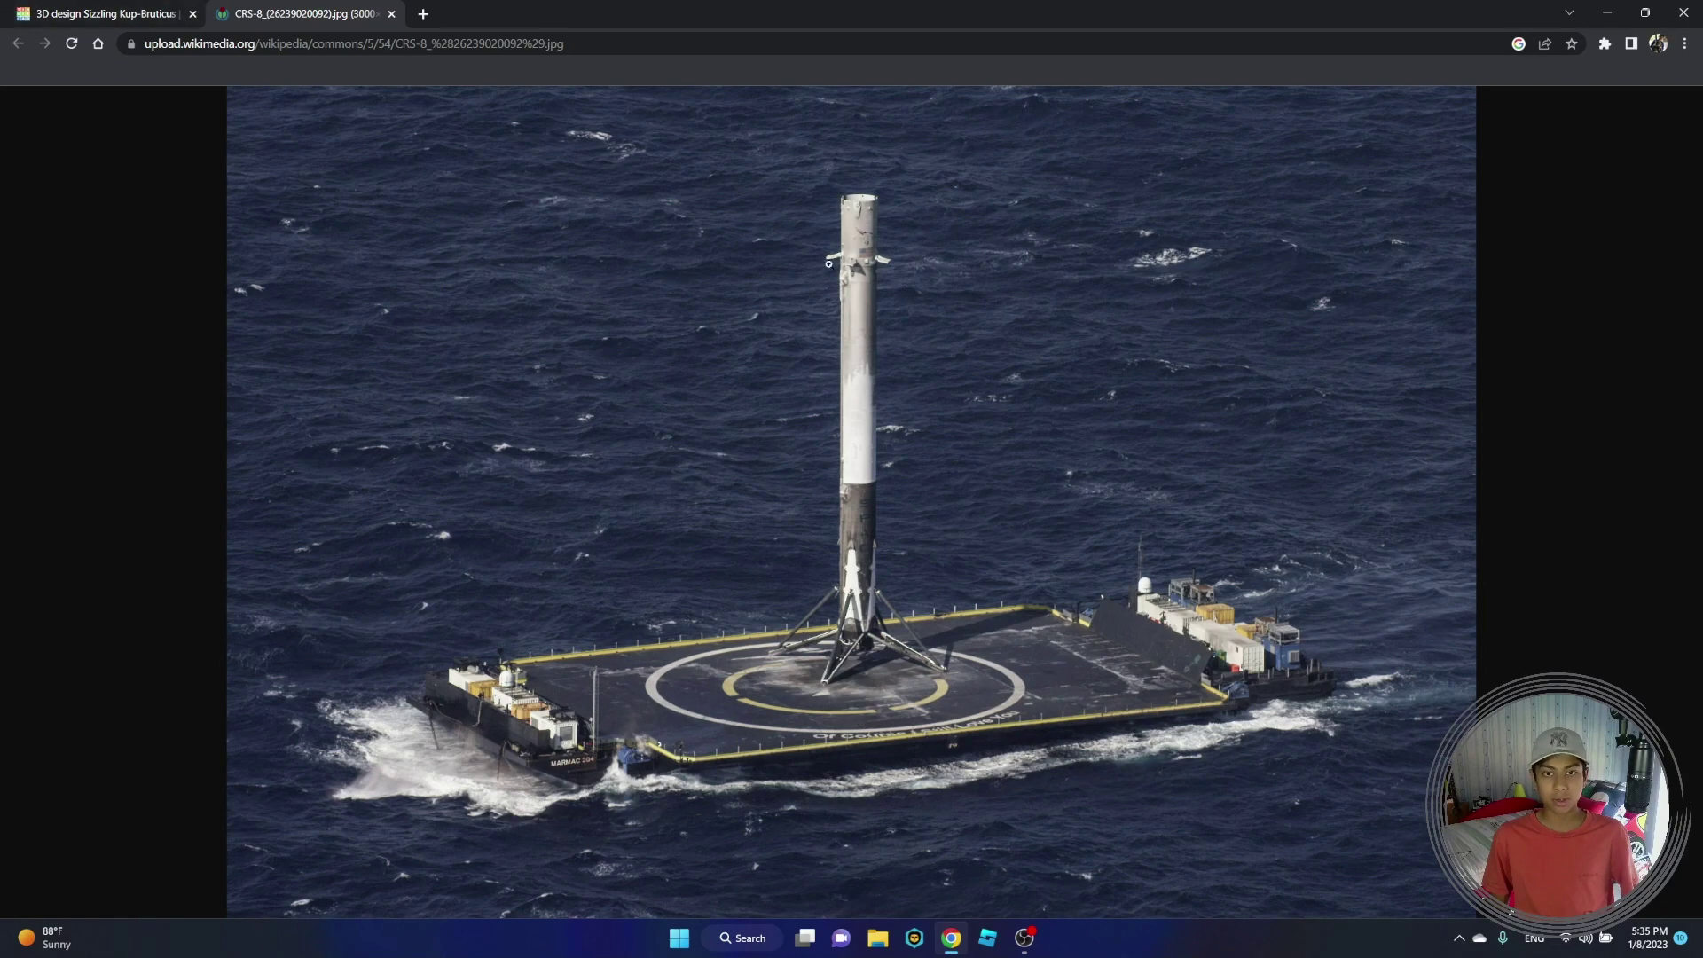
click(152, 6)
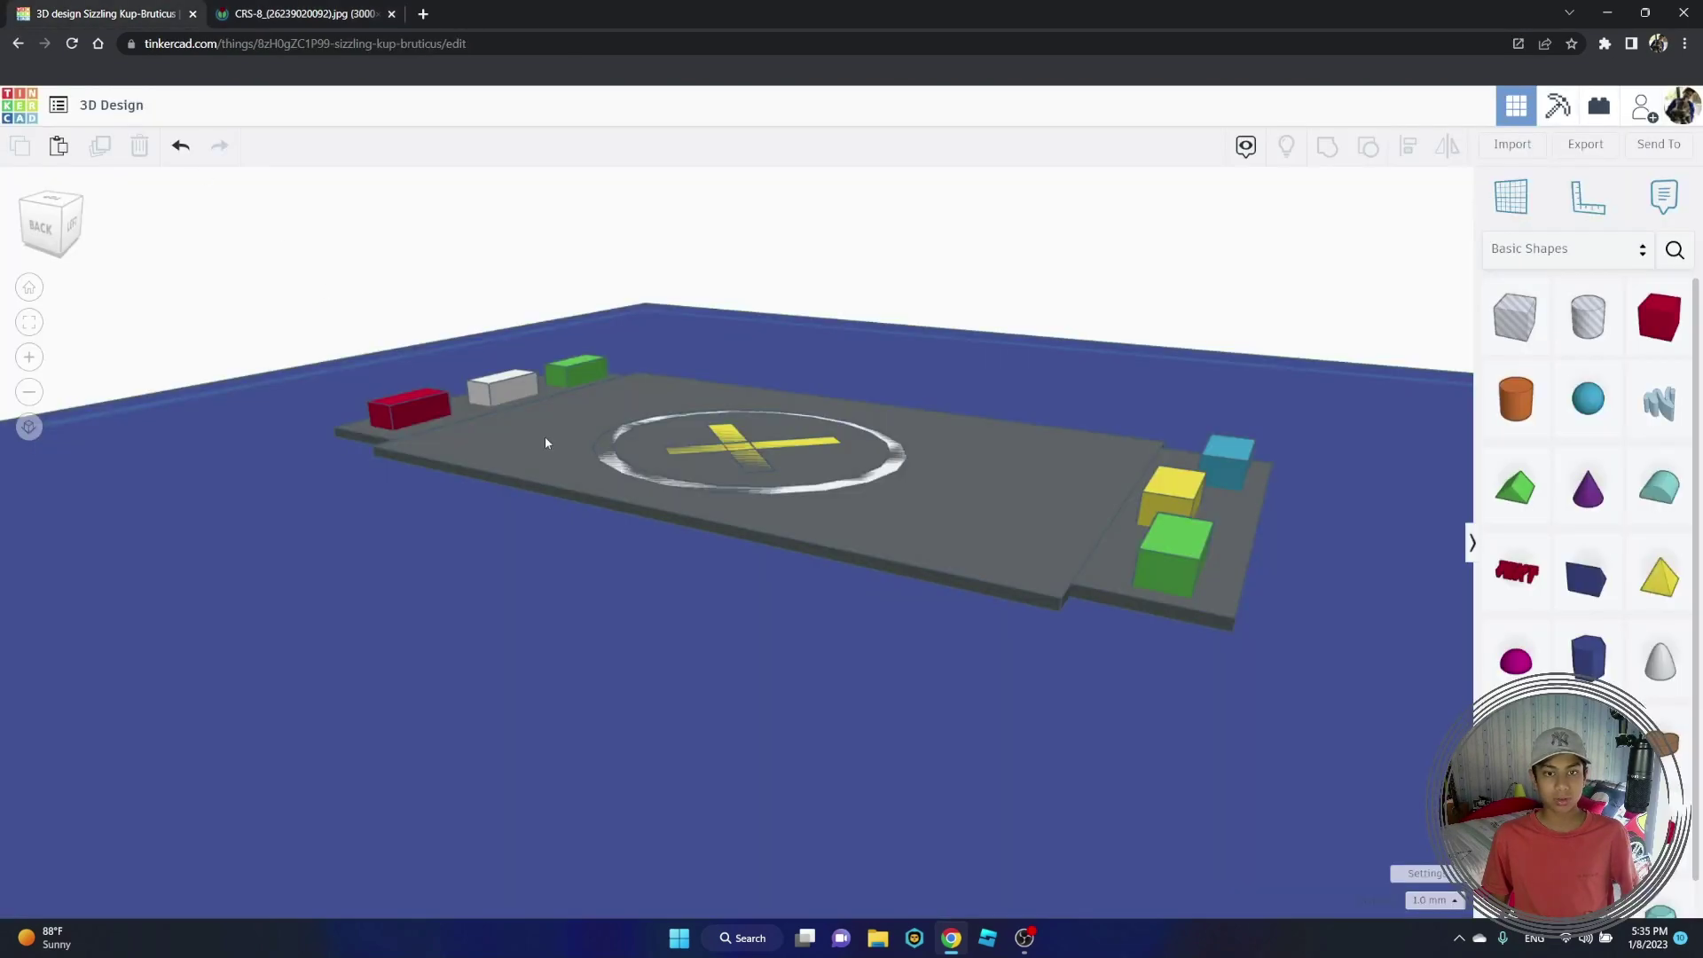
right_drag(545, 437, 721, 534)
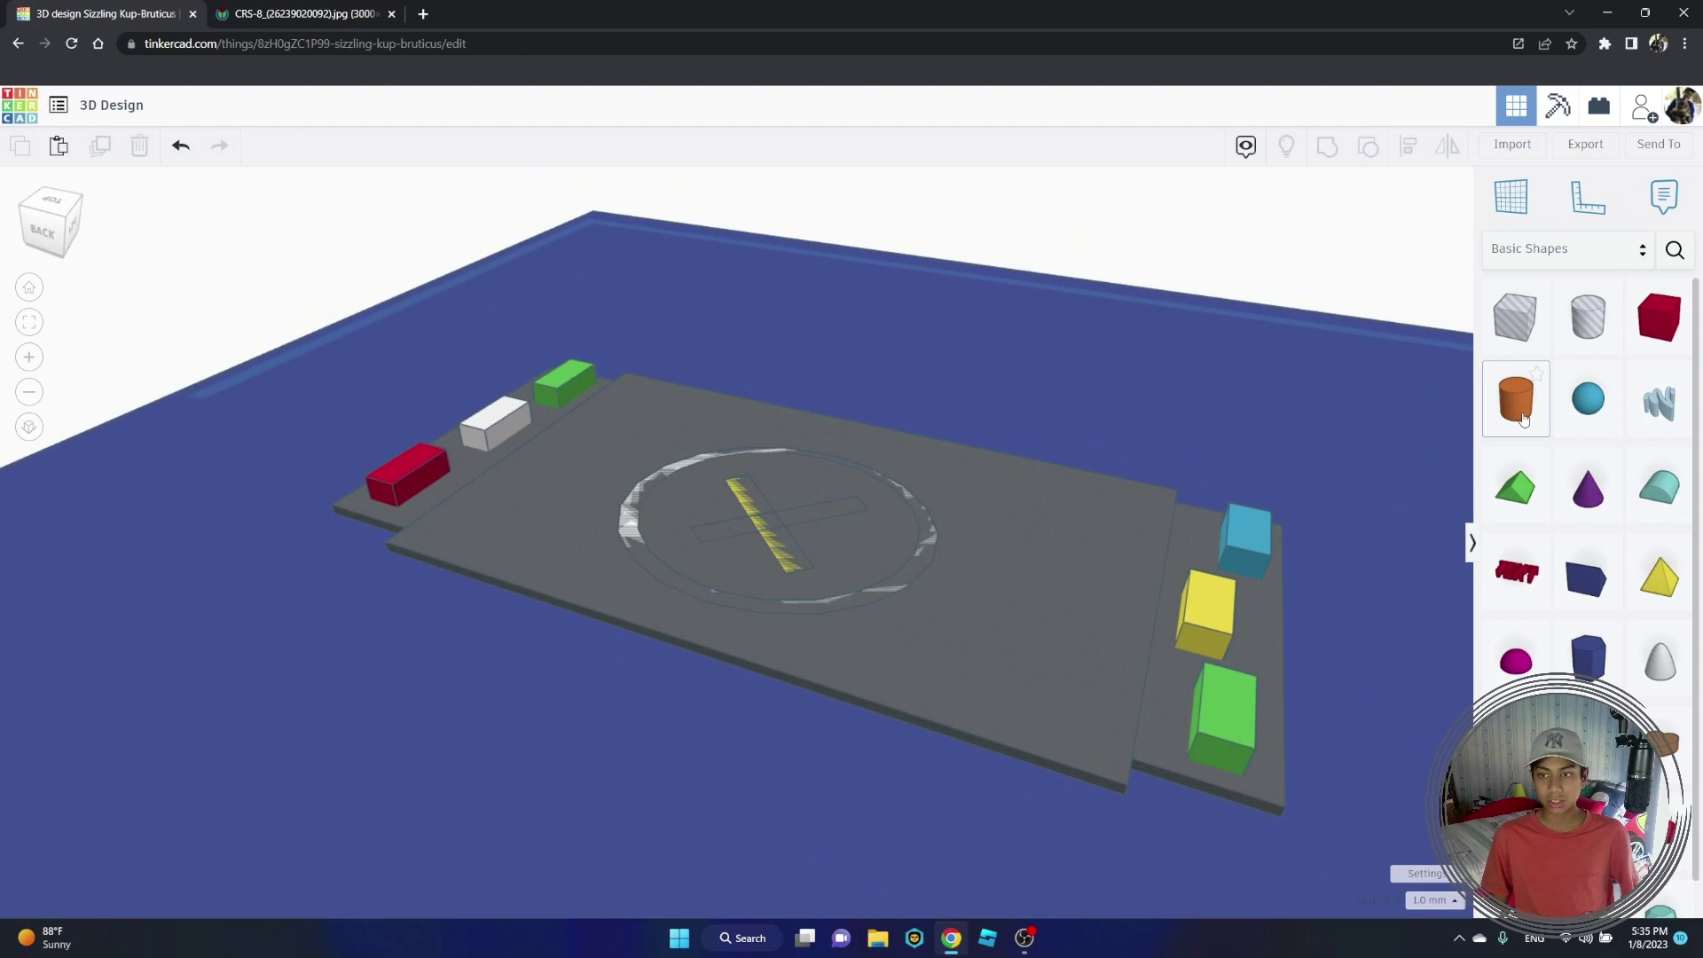
drag(1524, 419, 779, 524)
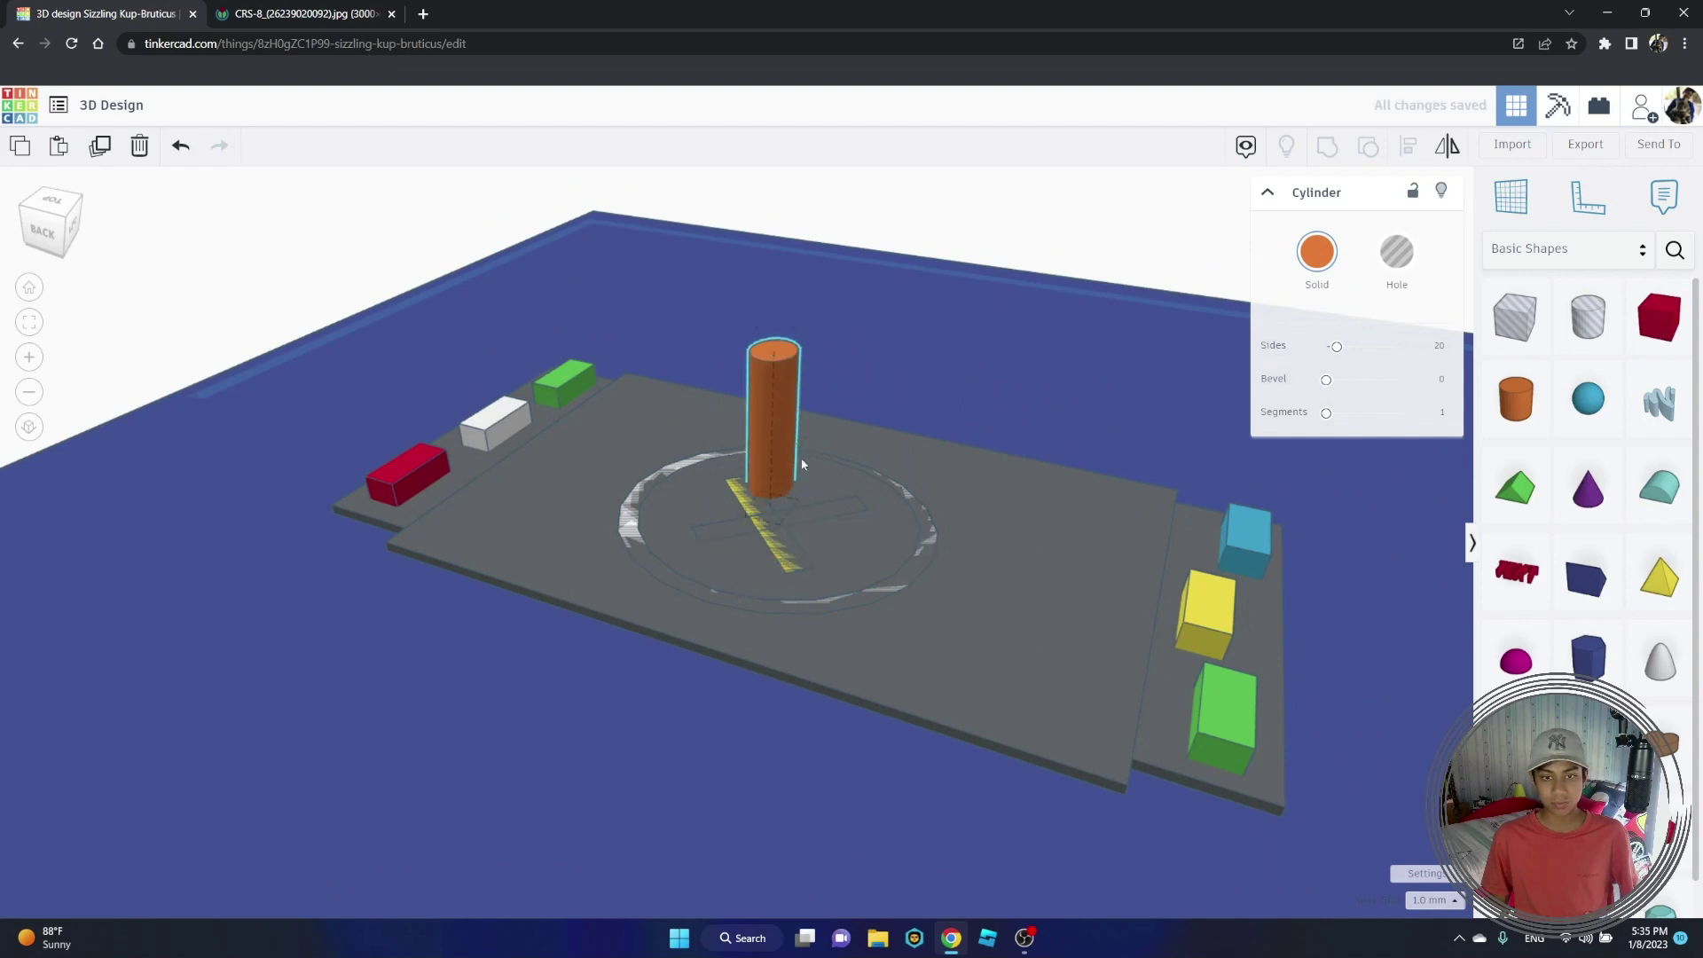
mouse_move(798, 459)
mouse_down()
mouse_move(800, 479)
mouse_move(790, 466)
mouse_up()
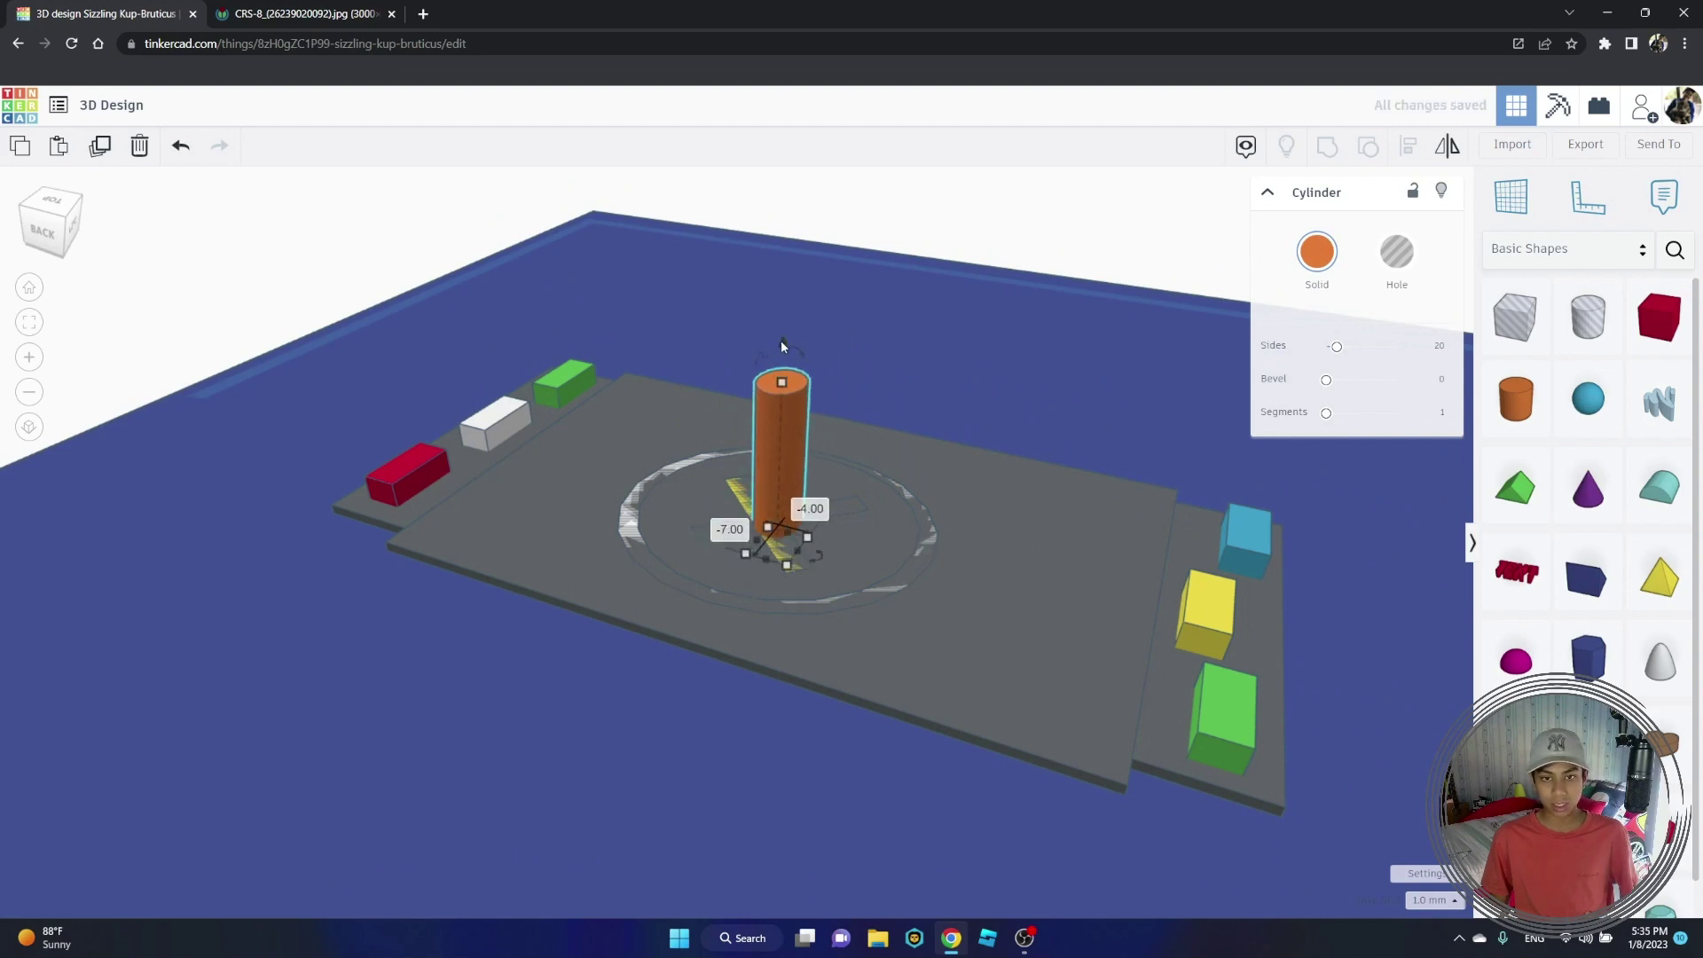
drag(783, 346, 790, 274)
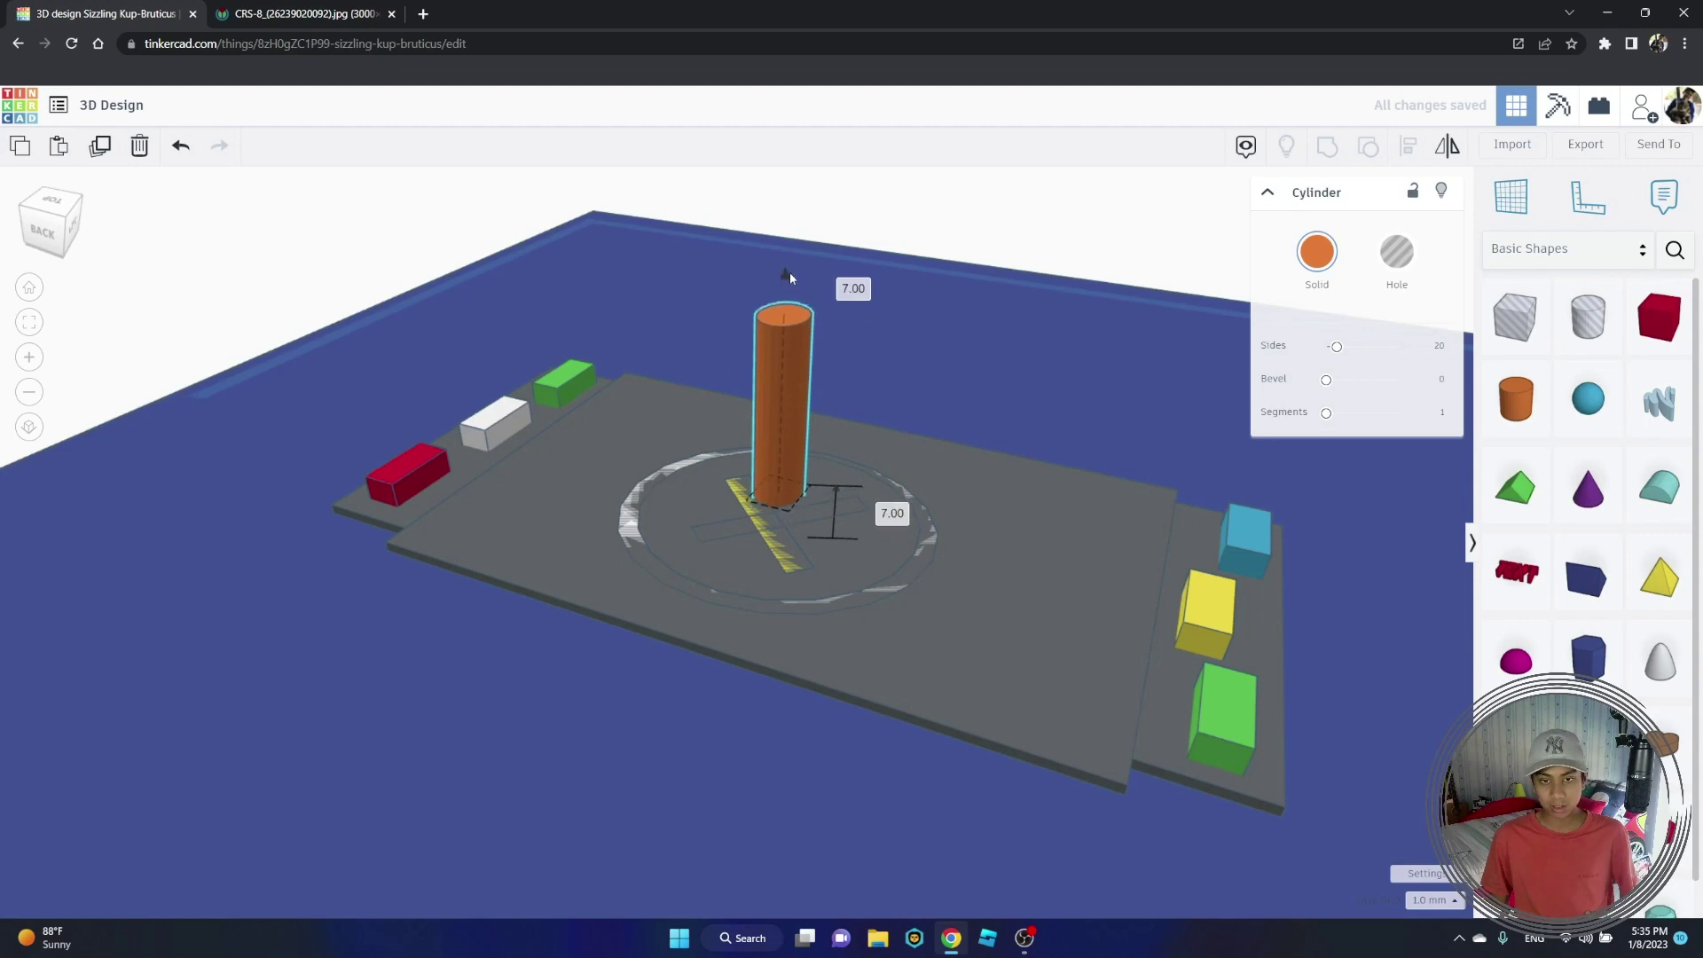
right_drag(919, 365, 925, 344)
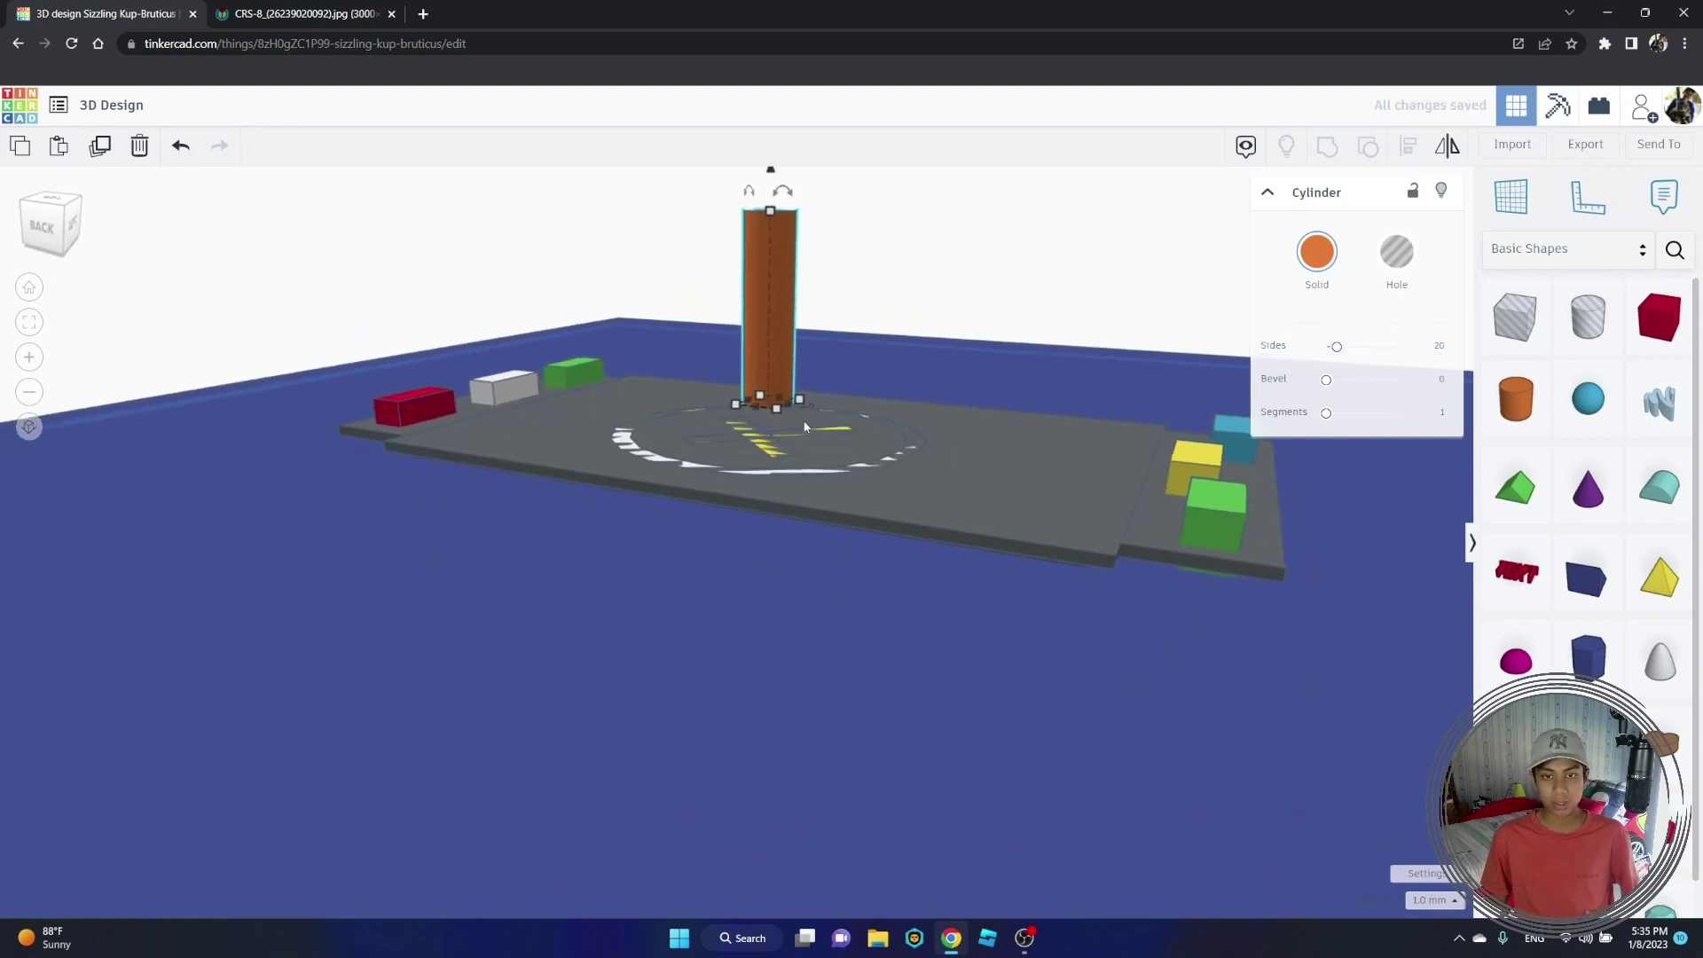
Step: Colour the rocket cylinder white and stretch its height to 35 mm
click(1317, 257)
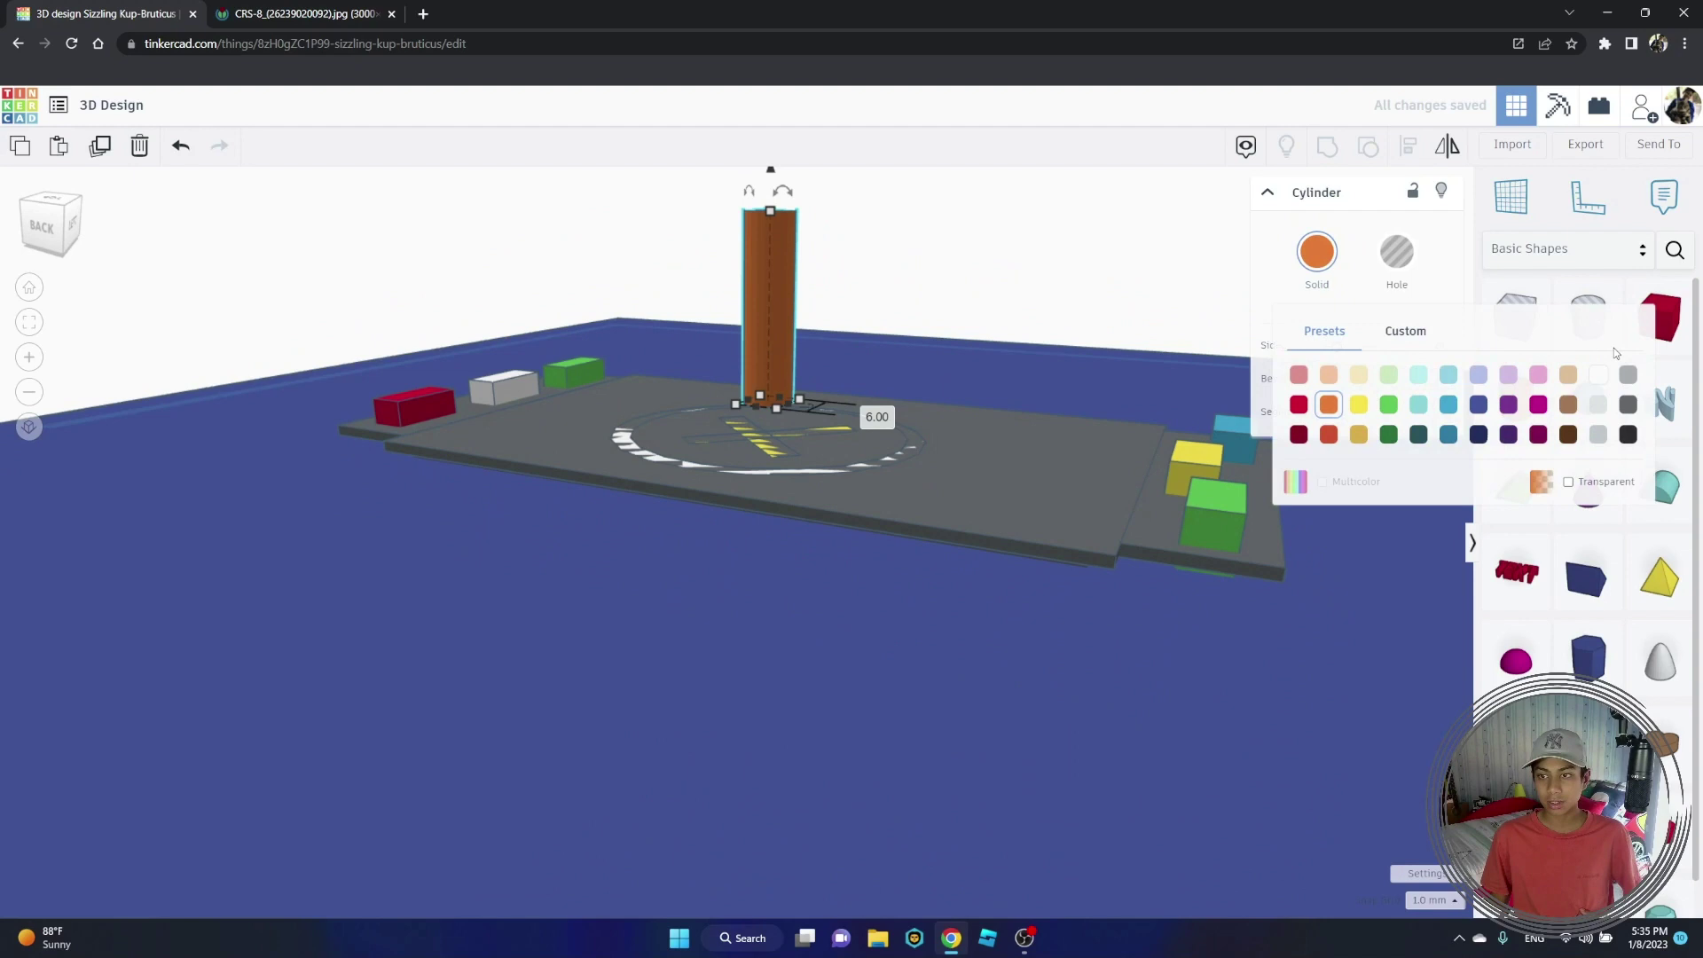
click(1599, 378)
right_drag(1046, 296, 849, 382)
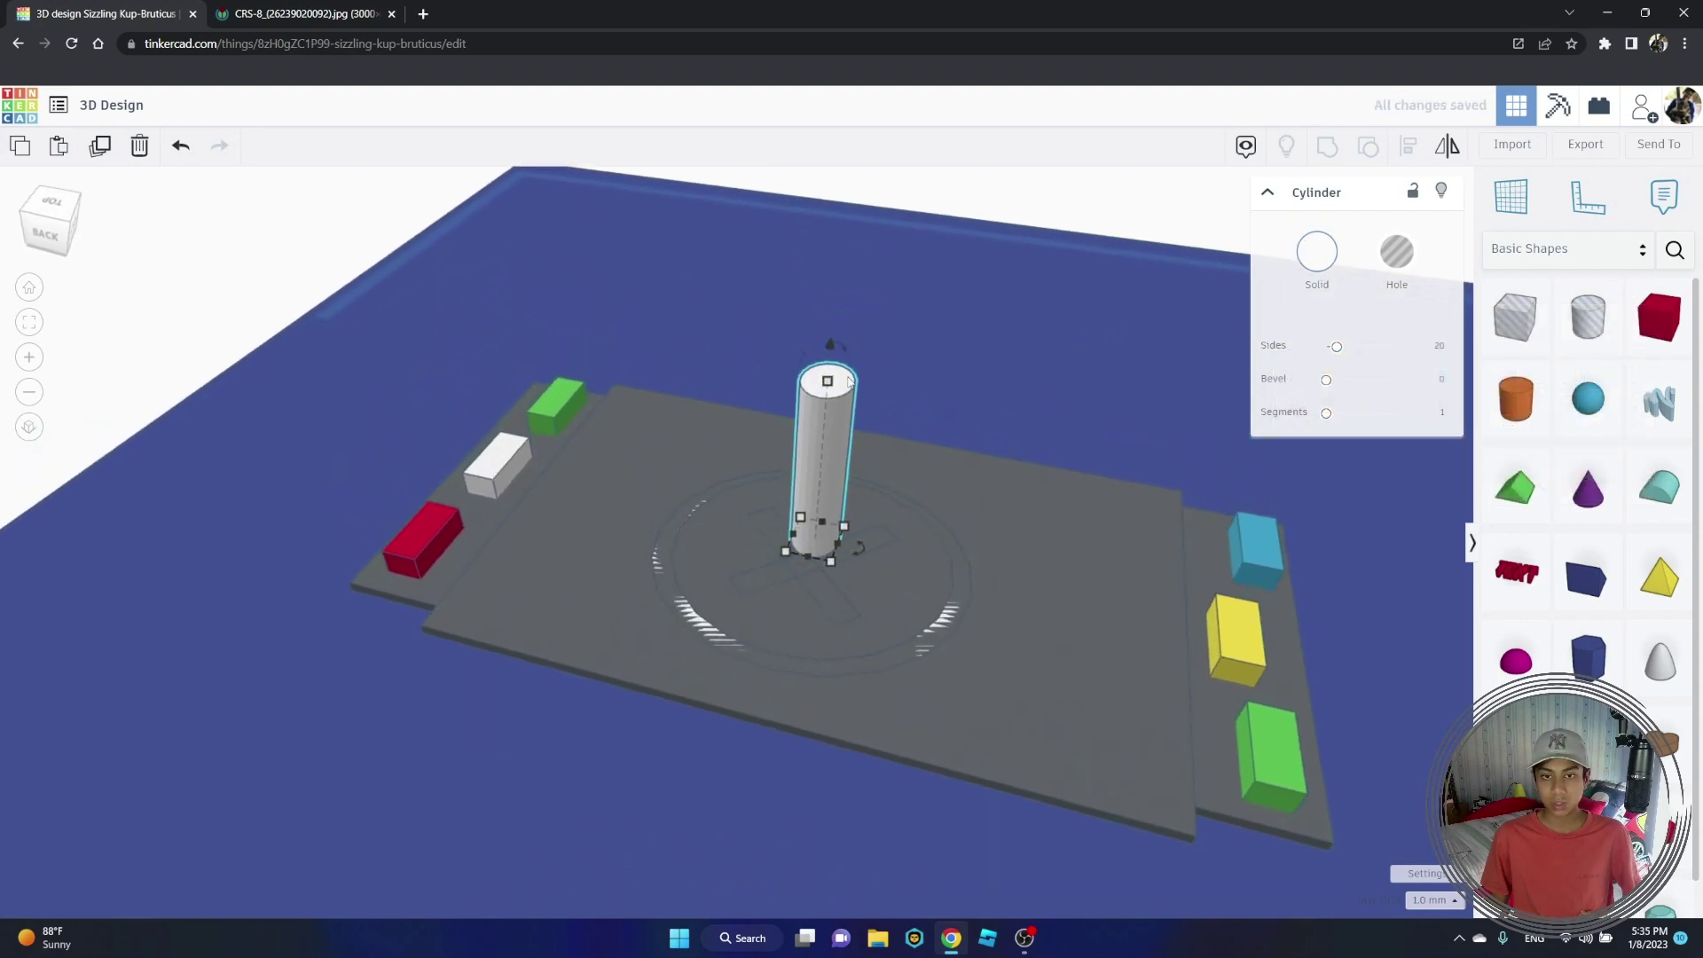
drag(831, 380, 835, 249)
right_drag(909, 275, 873, 304)
drag(790, 306, 801, 284)
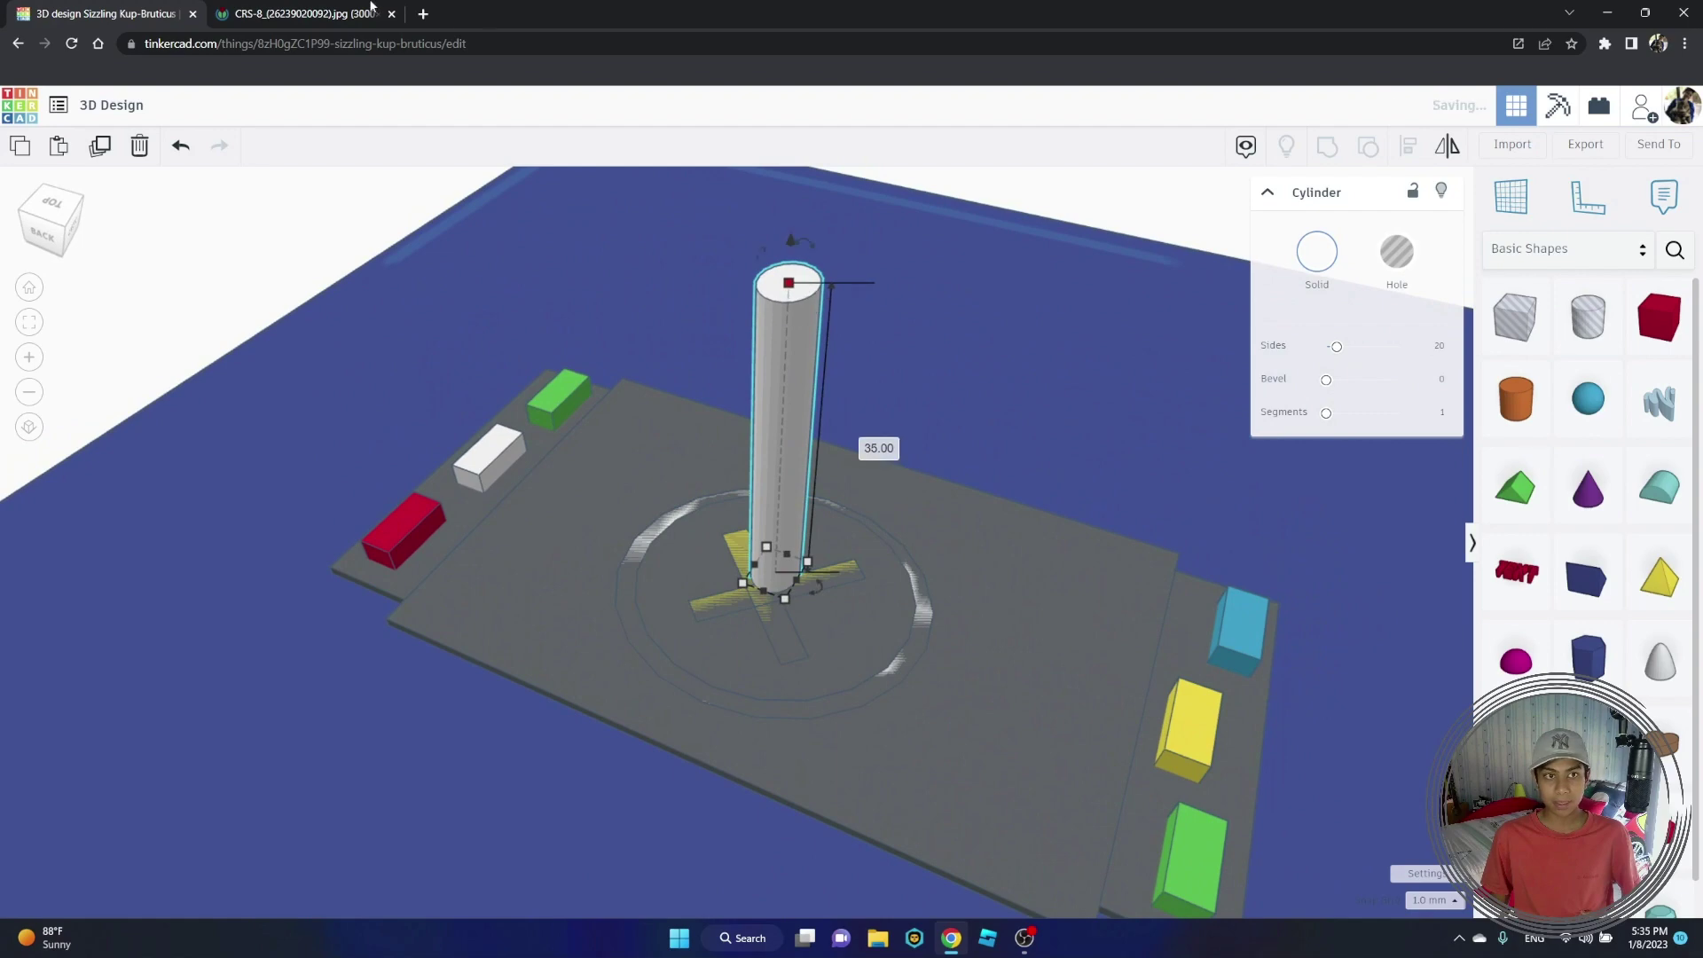
Step: Examine the rocket's upper fins and landing legs in the reference photo and return to the 3D design
click(371, 7)
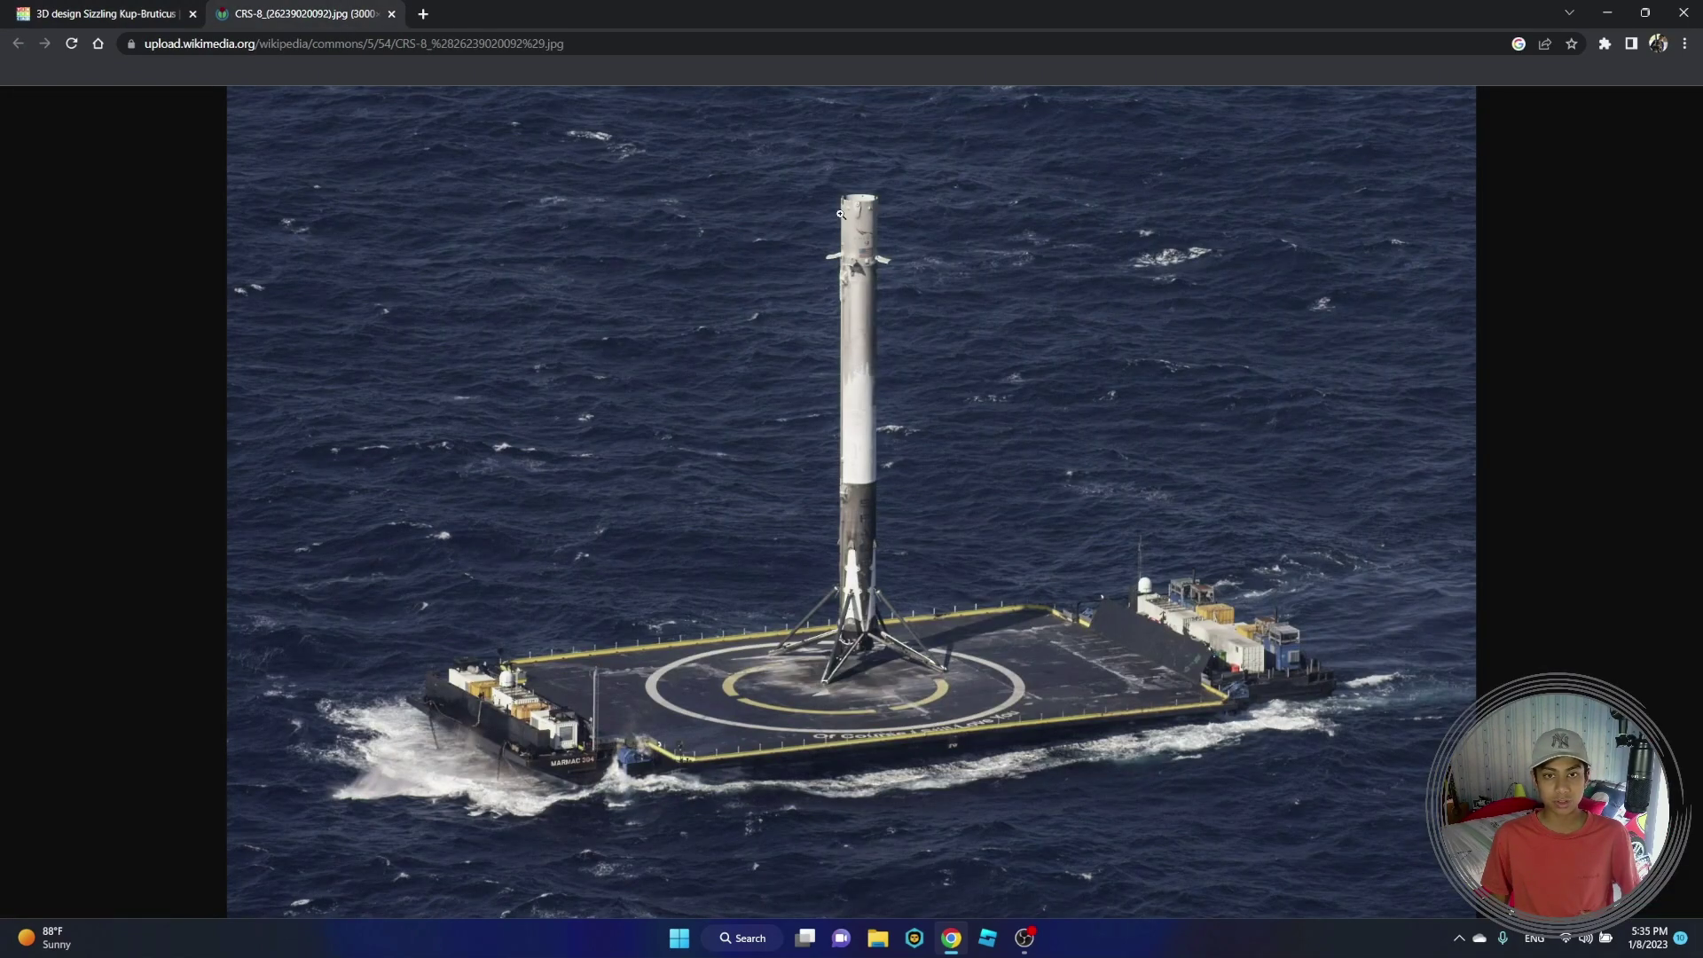
click(150, 12)
click(388, 24)
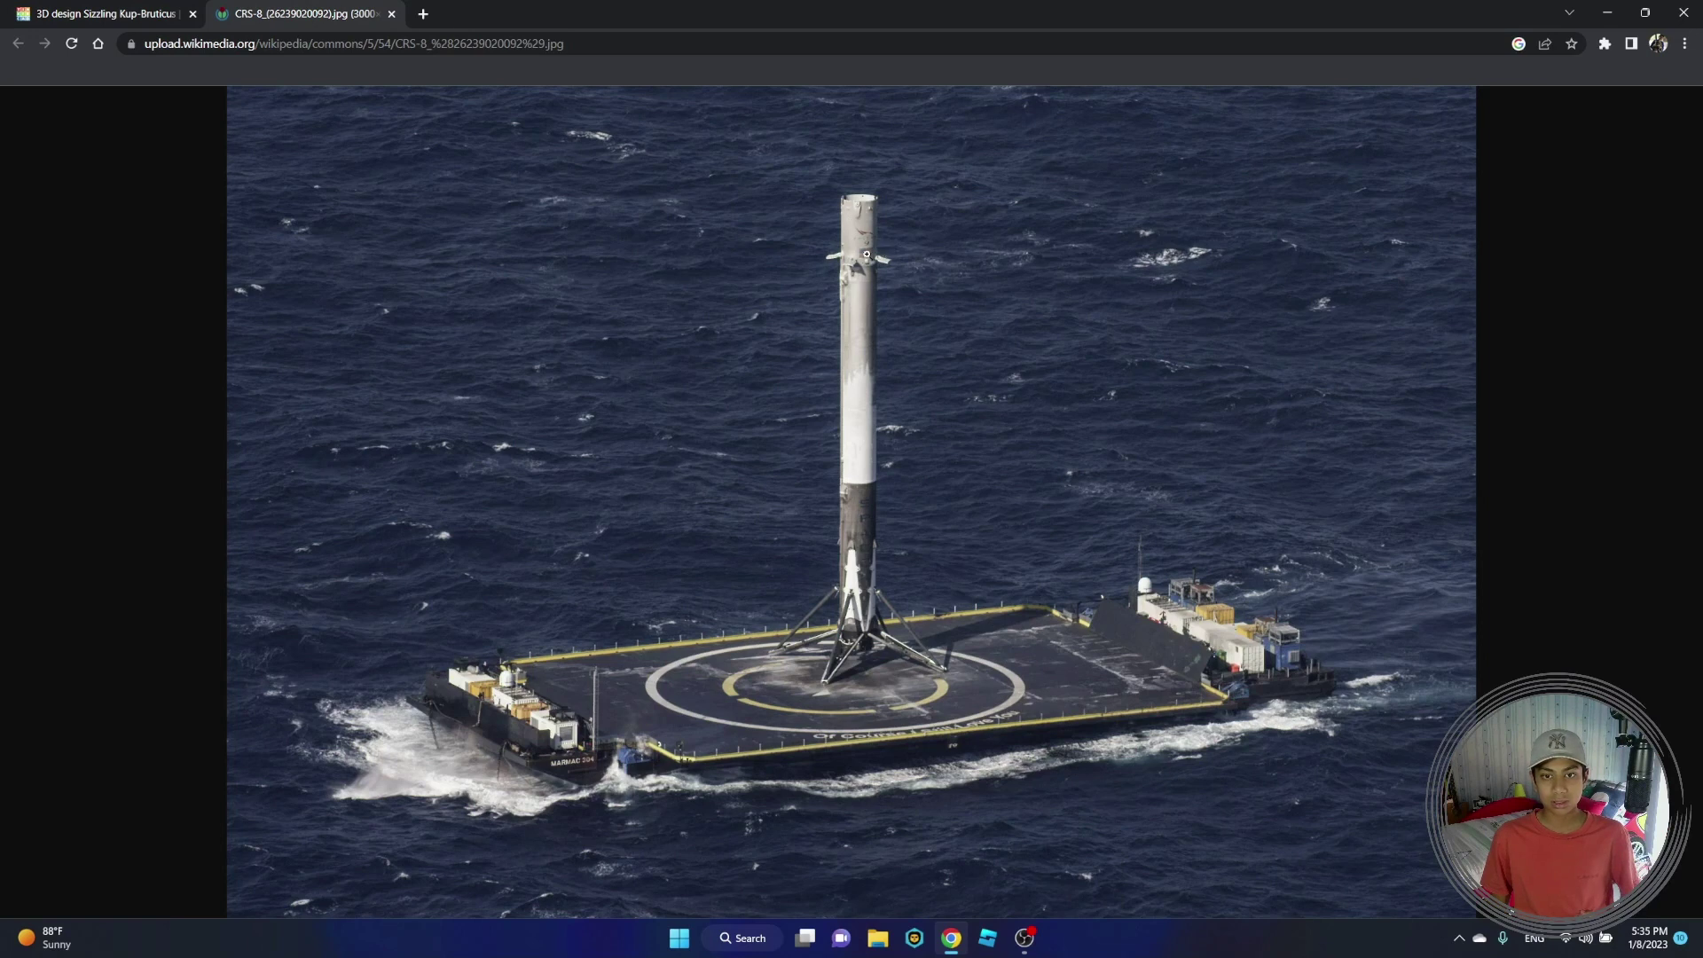
right_click(917, 293)
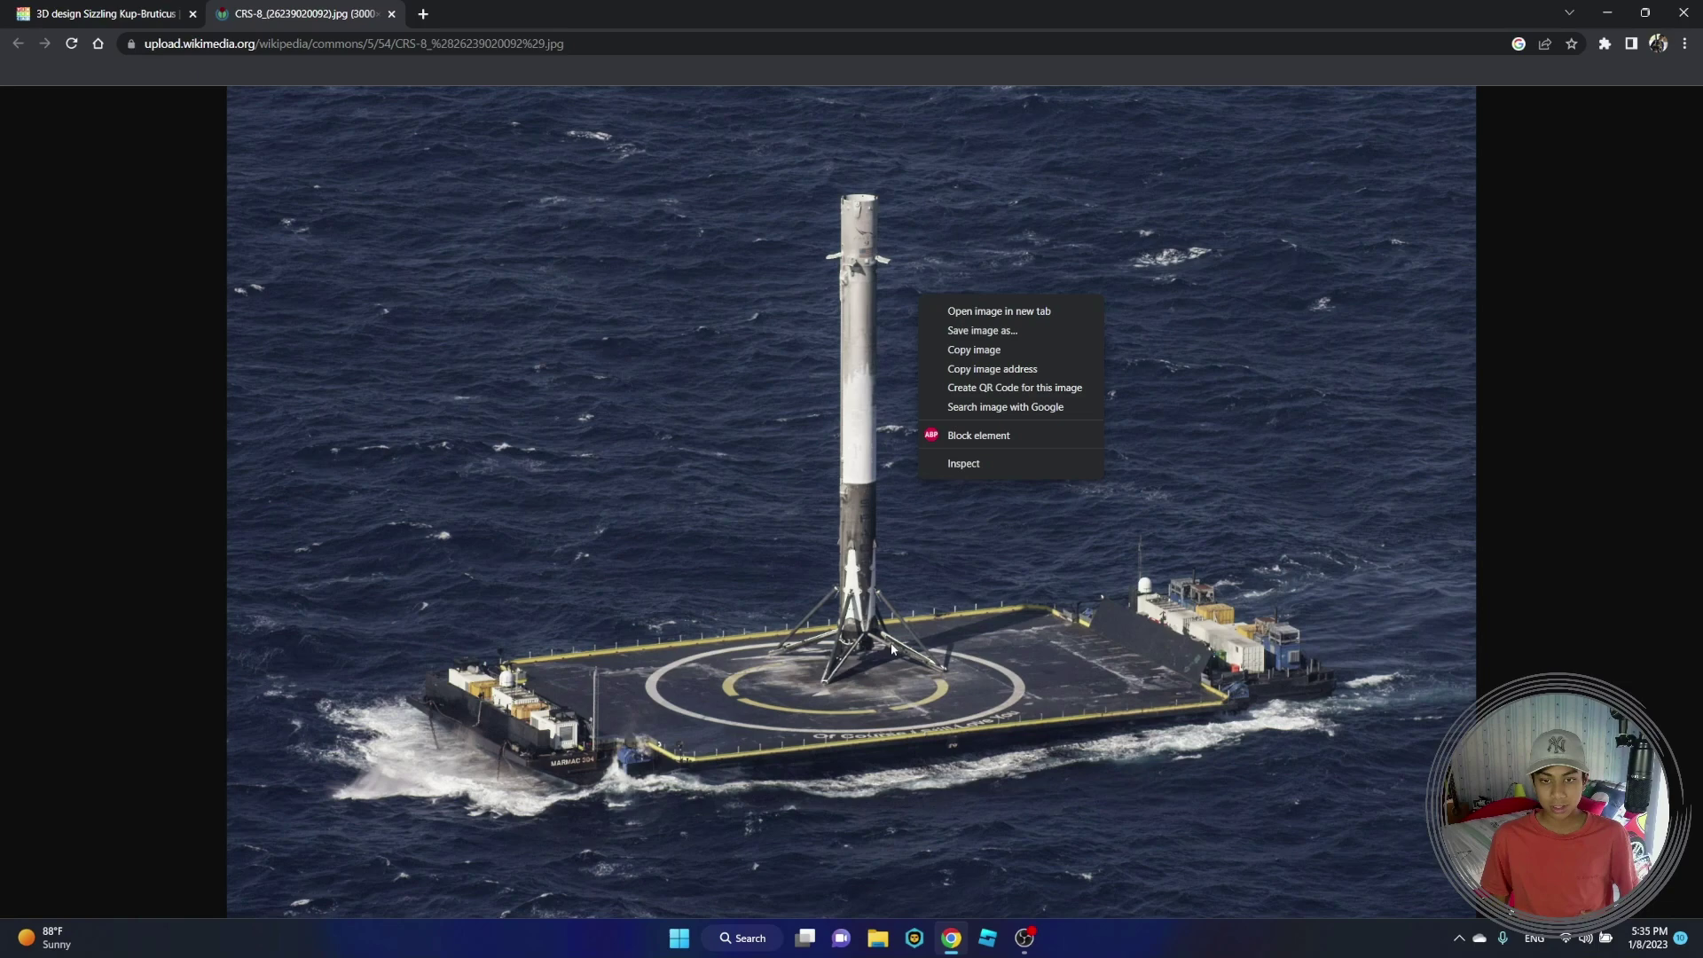
click(75, 4)
click(74, 5)
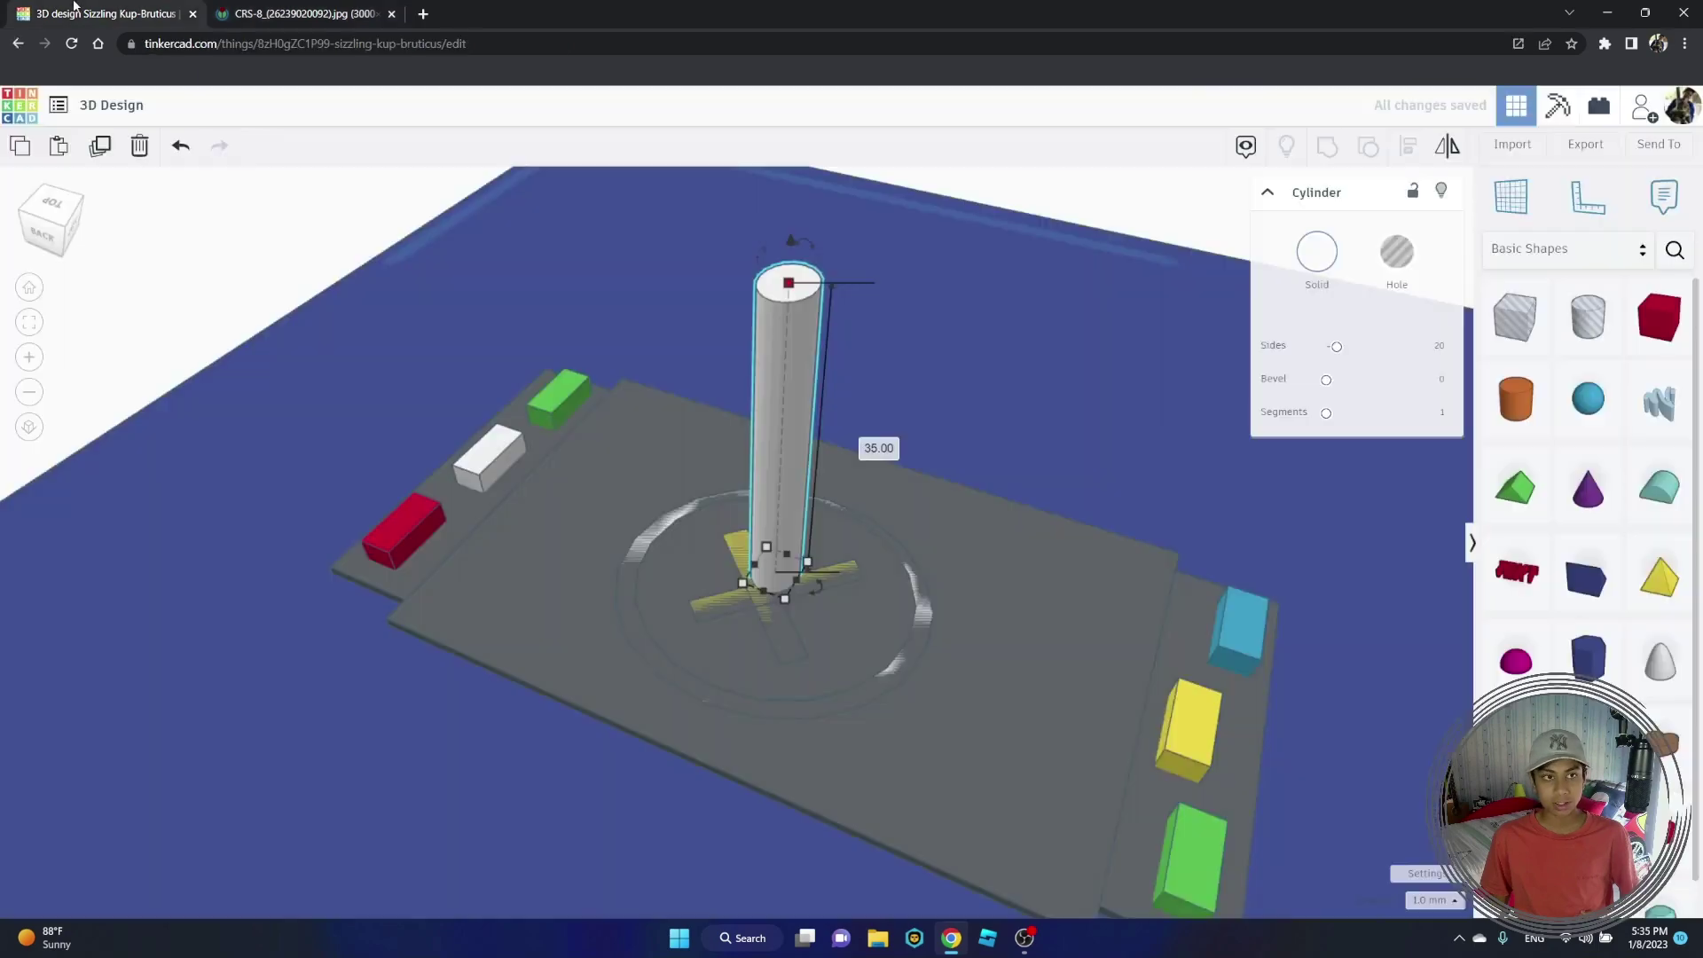
Step: Place a box inside the landing circle by the rocket's base and lower its height to about 6 mm
right_drag(683, 391, 629, 321)
scroll(631, 323, up, 5)
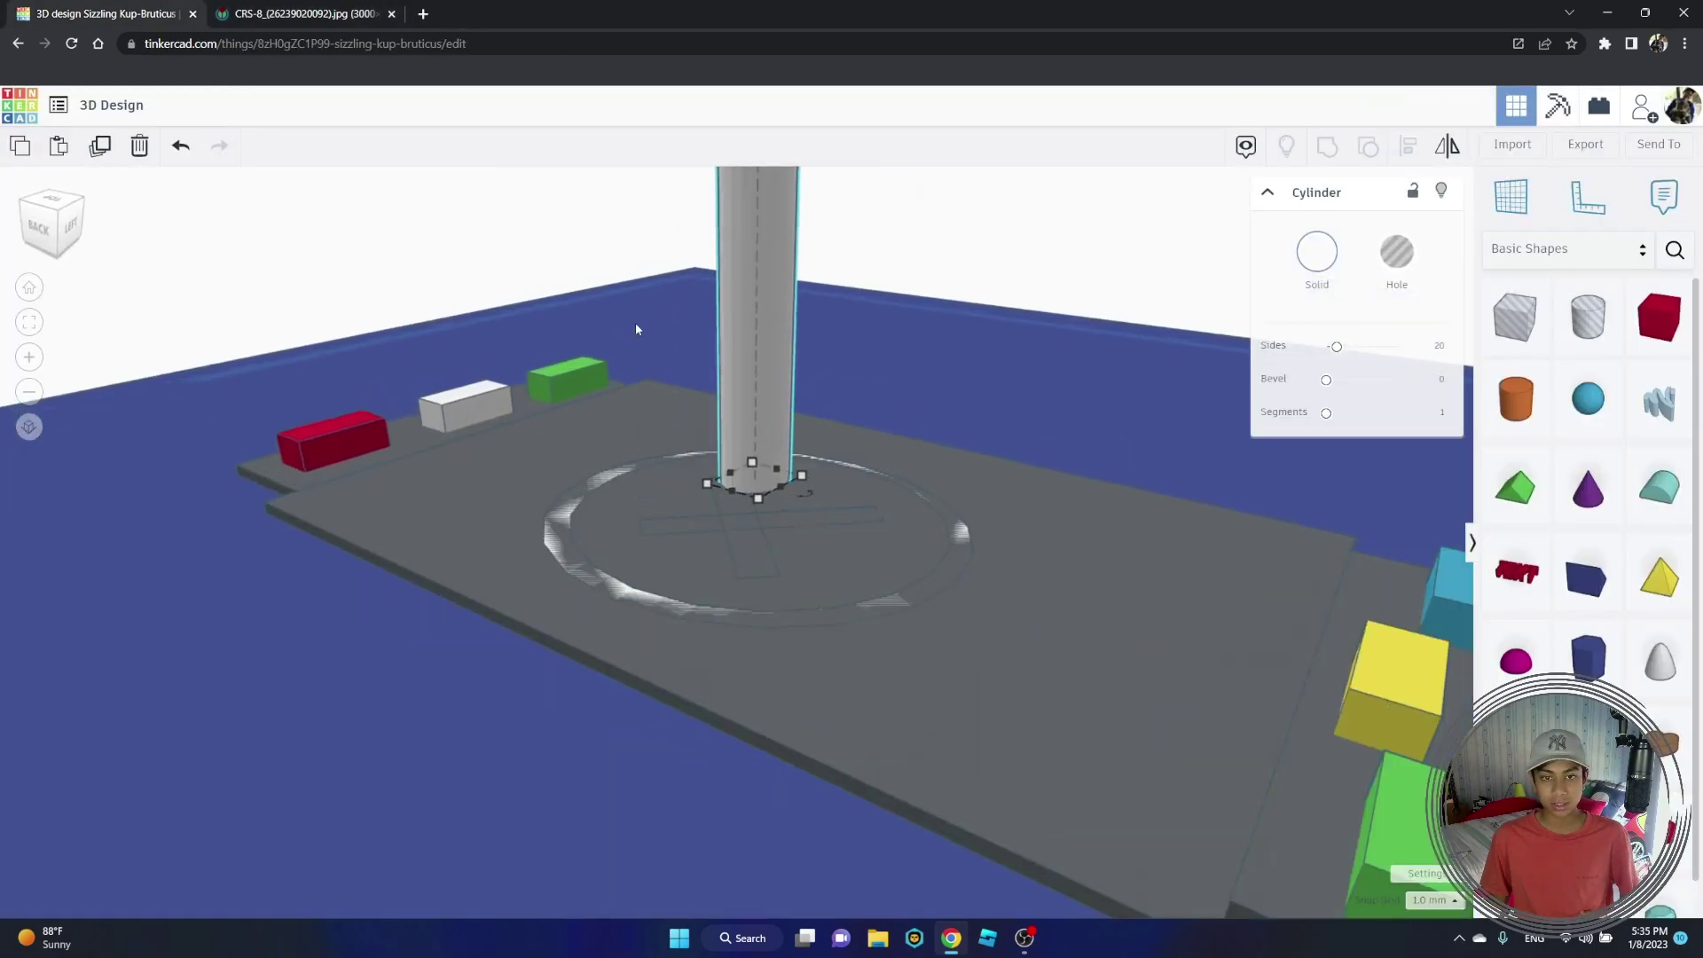
right_drag(688, 379, 1079, 306)
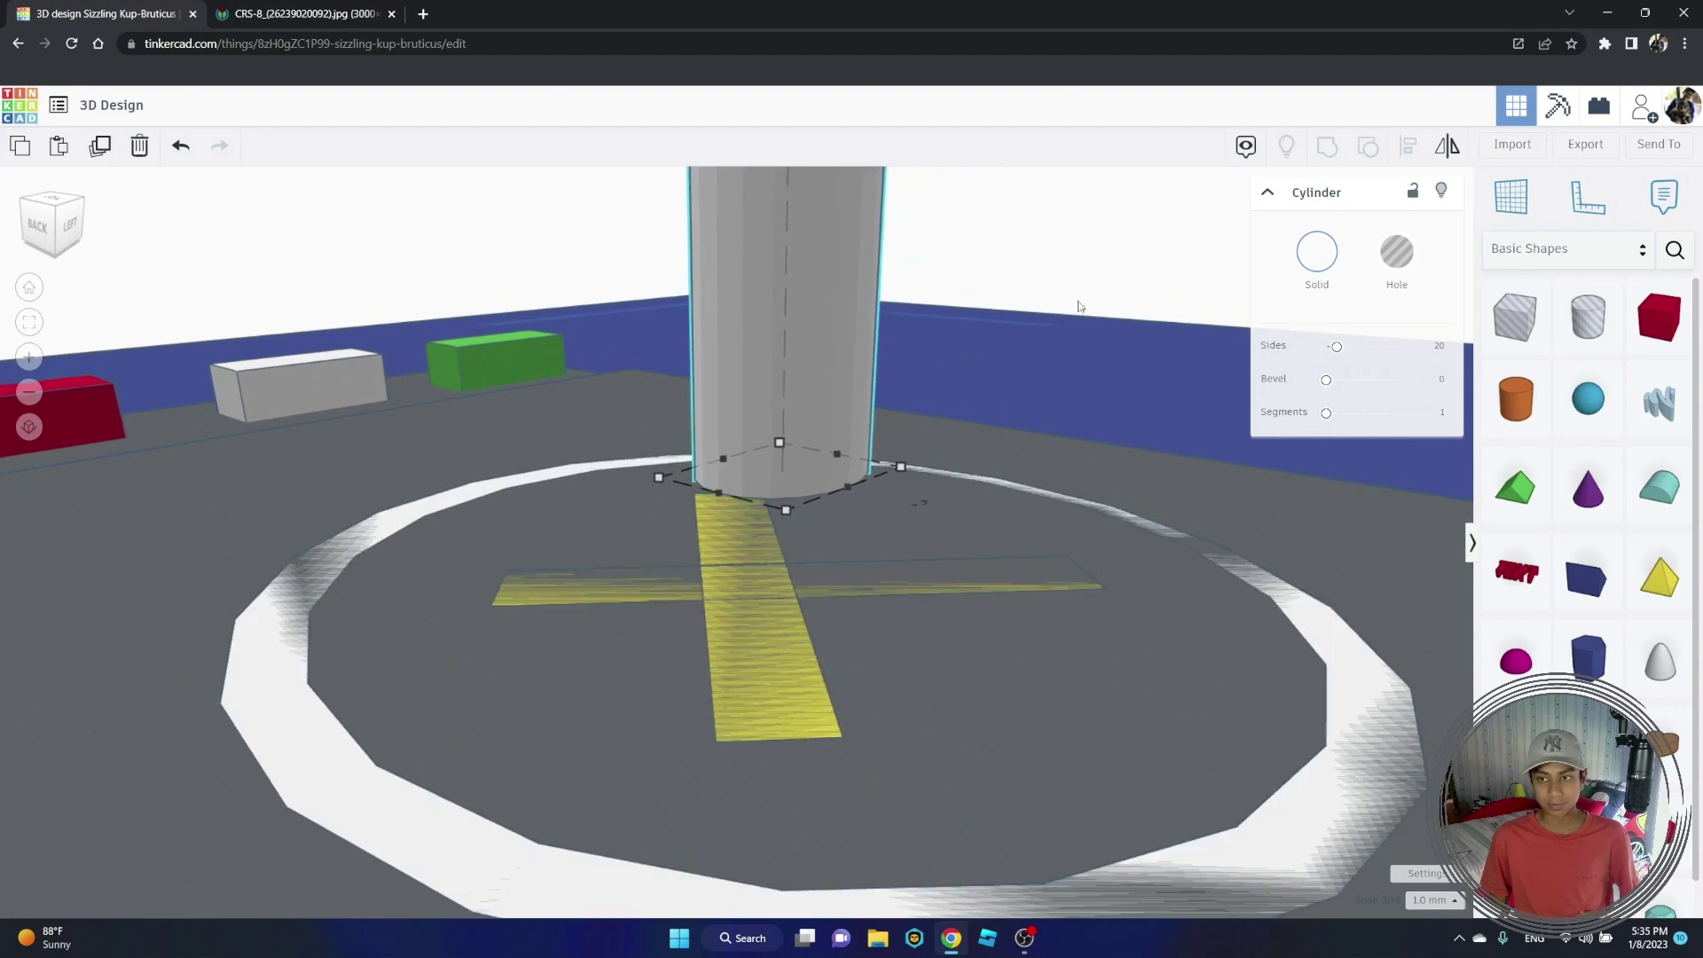
click(1659, 318)
click(859, 689)
scroll(860, 688, down, 3)
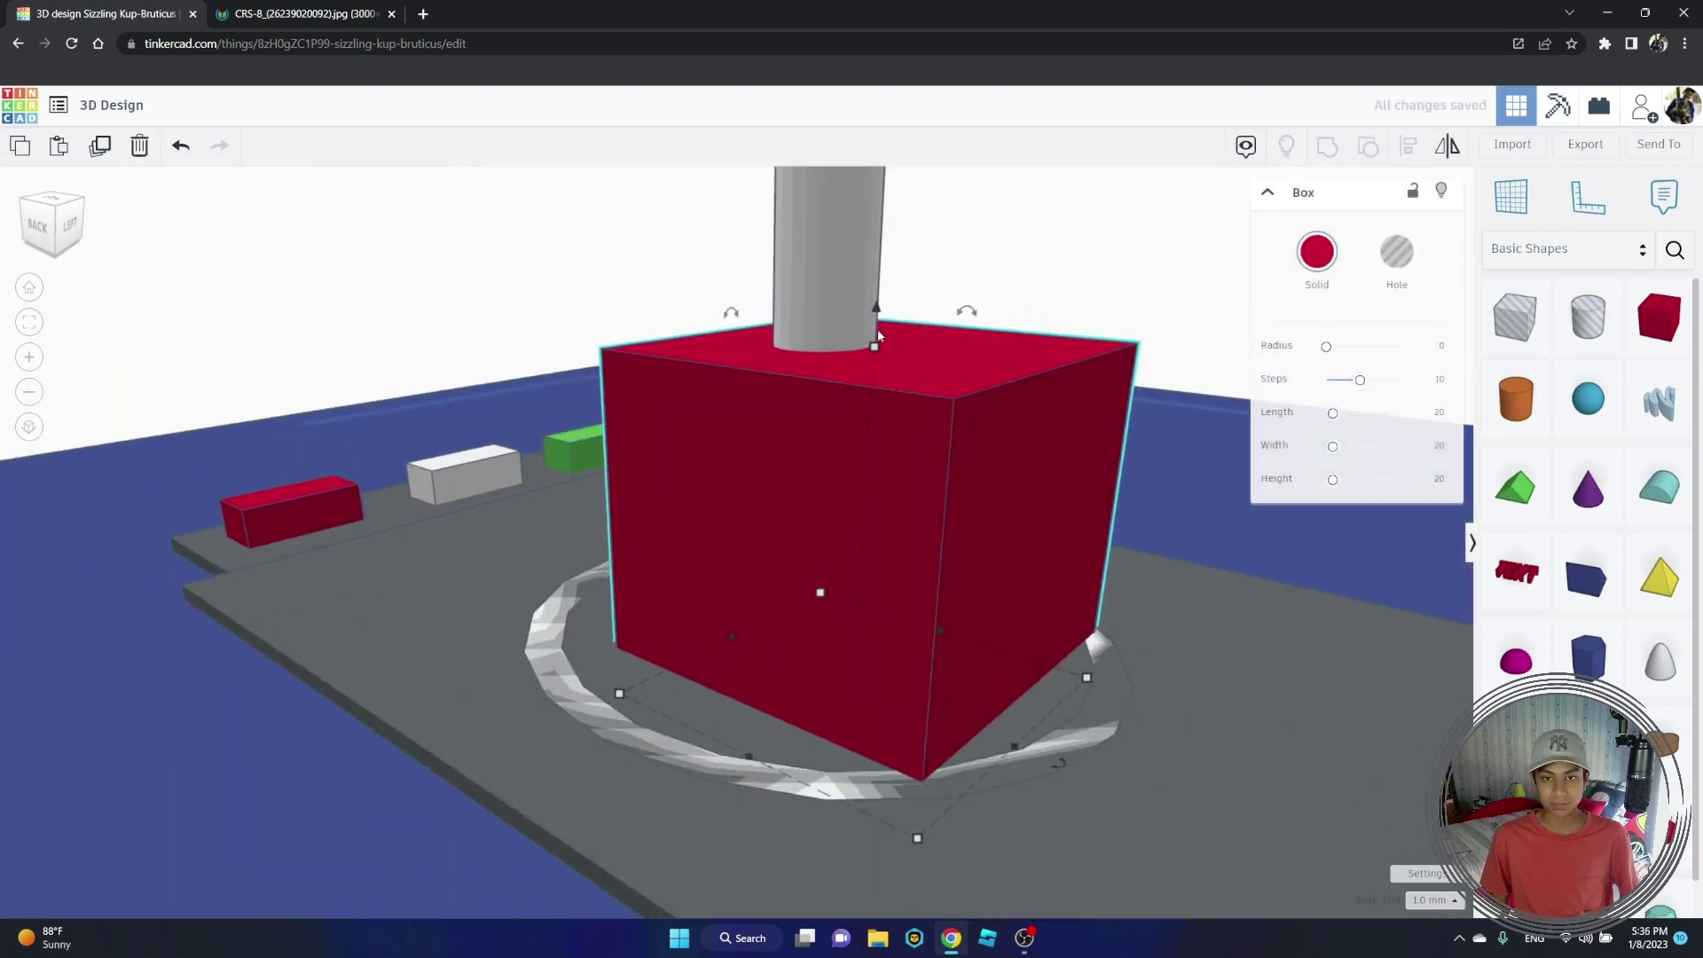
drag(872, 348, 905, 602)
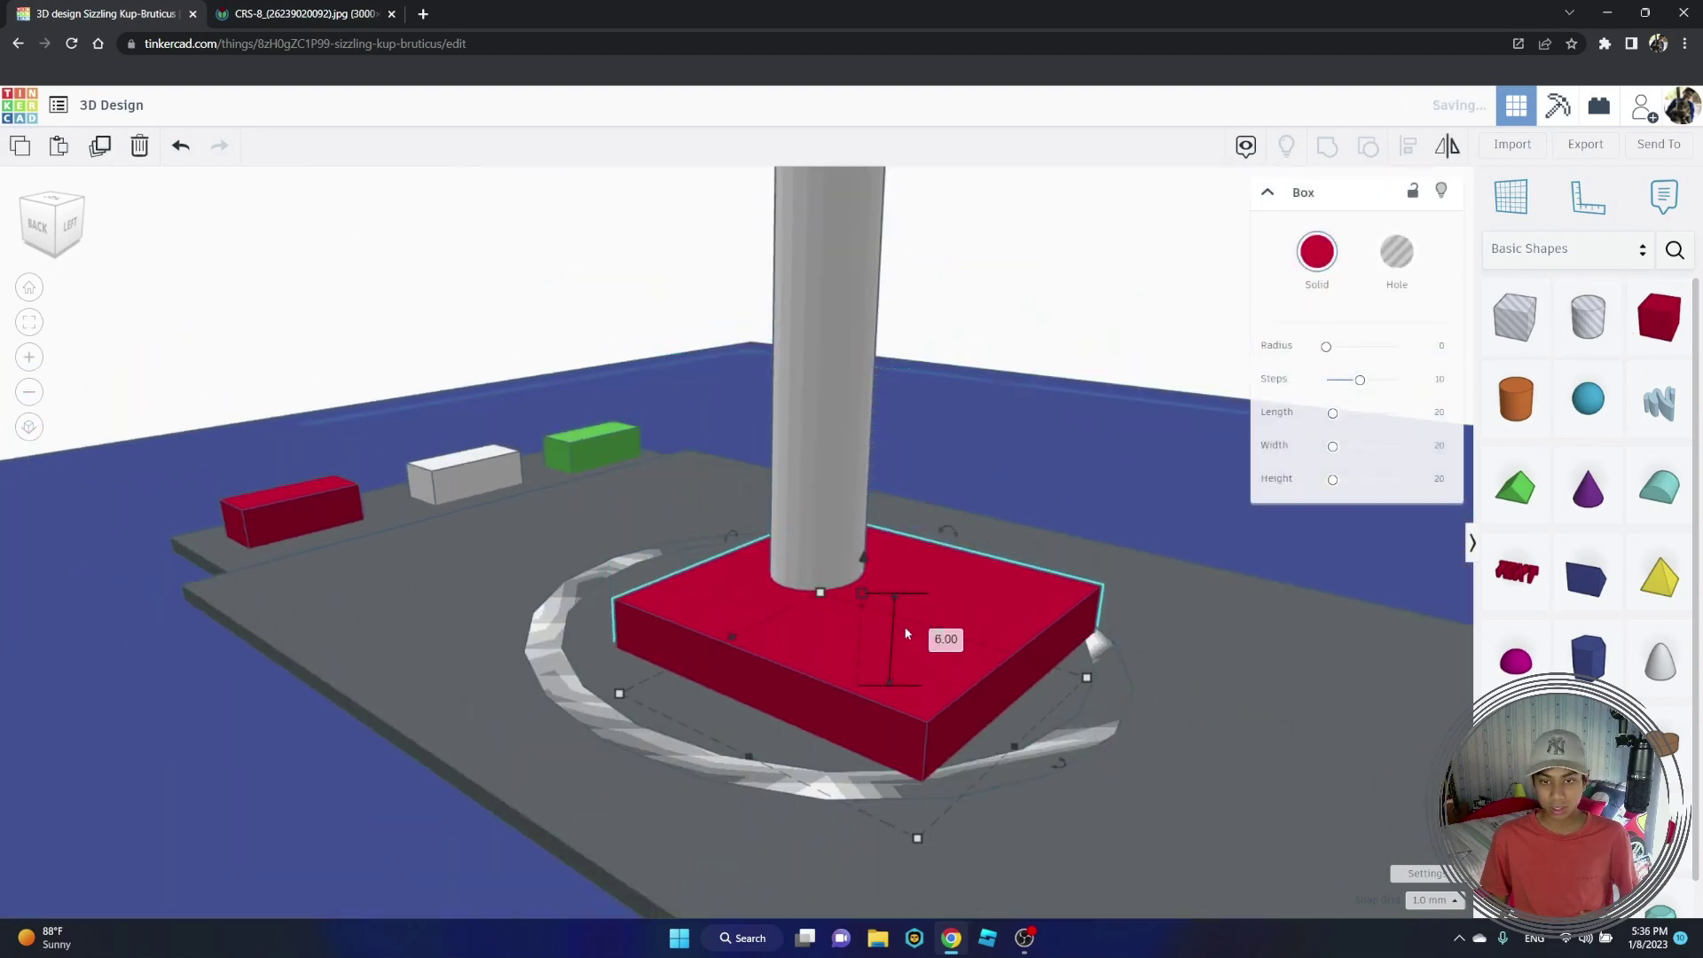
Step: Narrow the red box to a slim bar, shift it to the landing circle's edge and reduce its height to 3 mm
right_drag(907, 633, 840, 680)
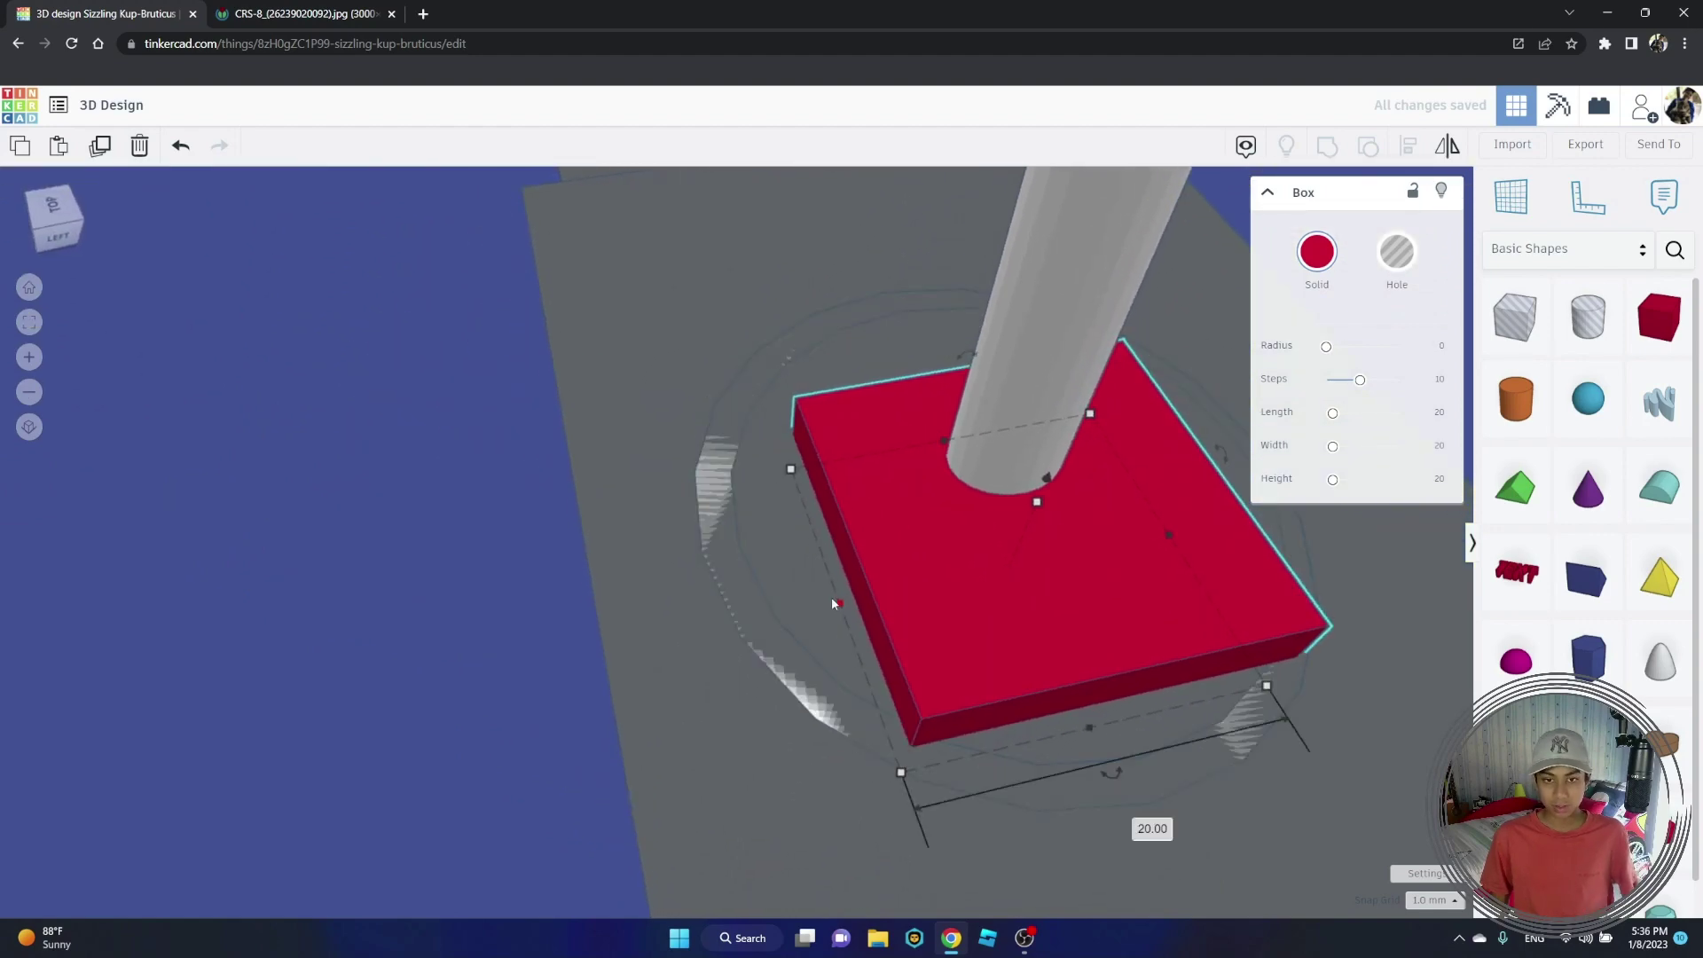
drag(832, 603, 1020, 702)
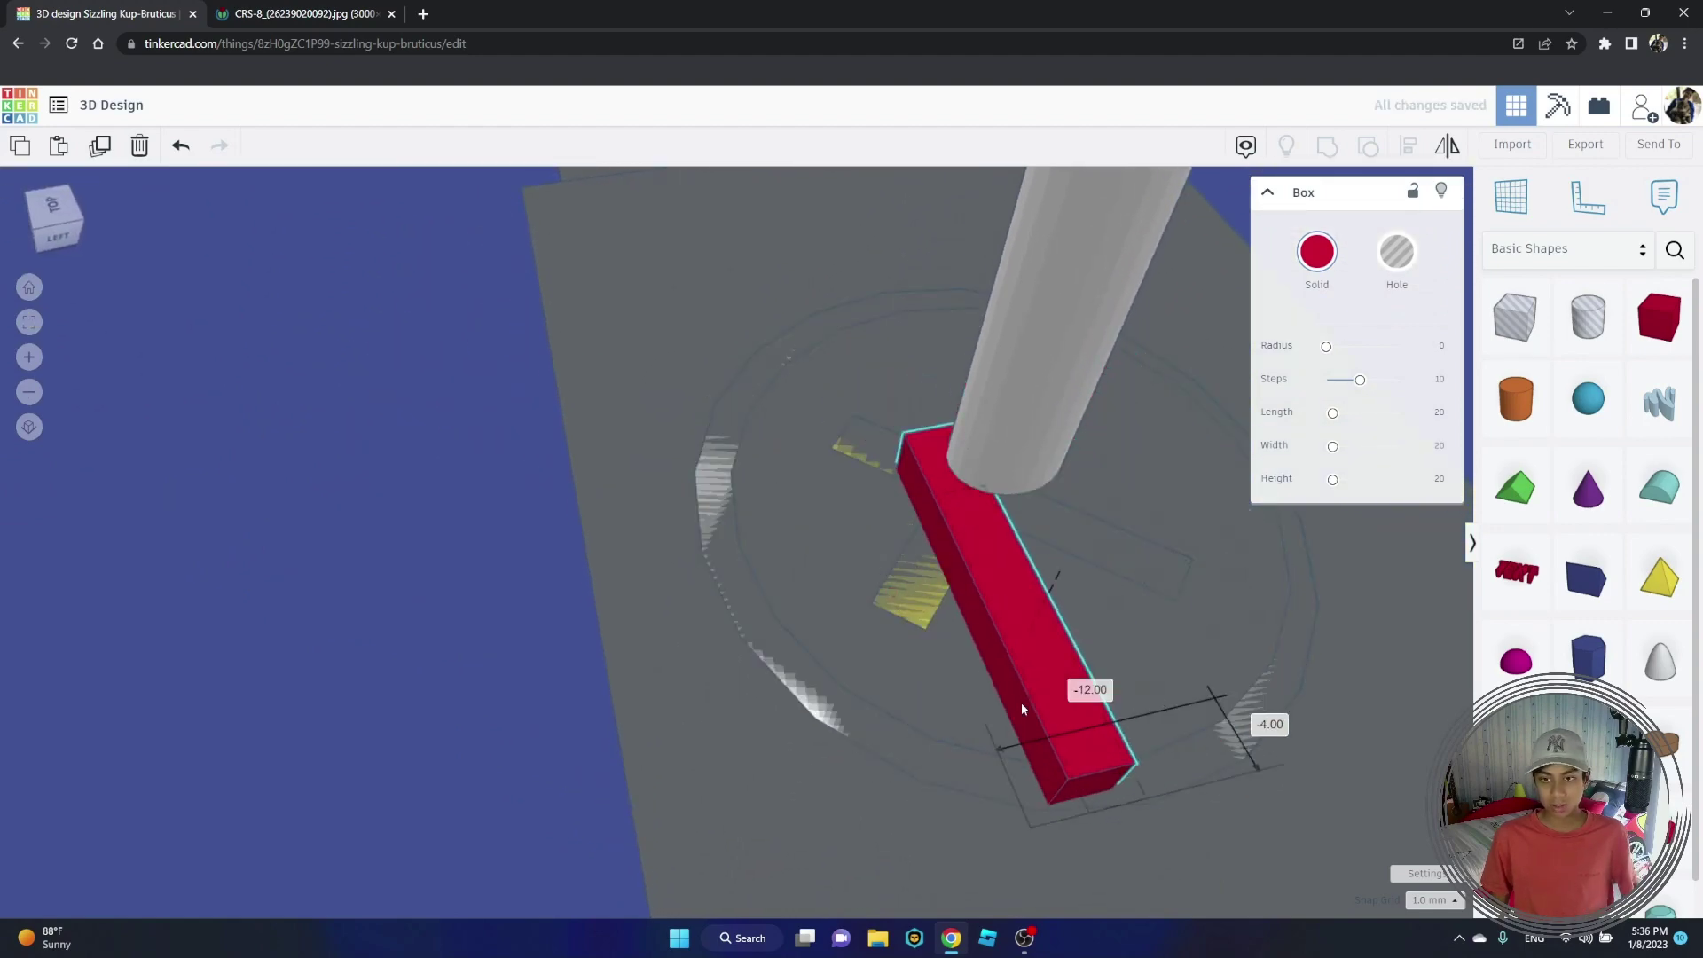
right_drag(1021, 703, 689, 742)
drag(688, 742, 671, 800)
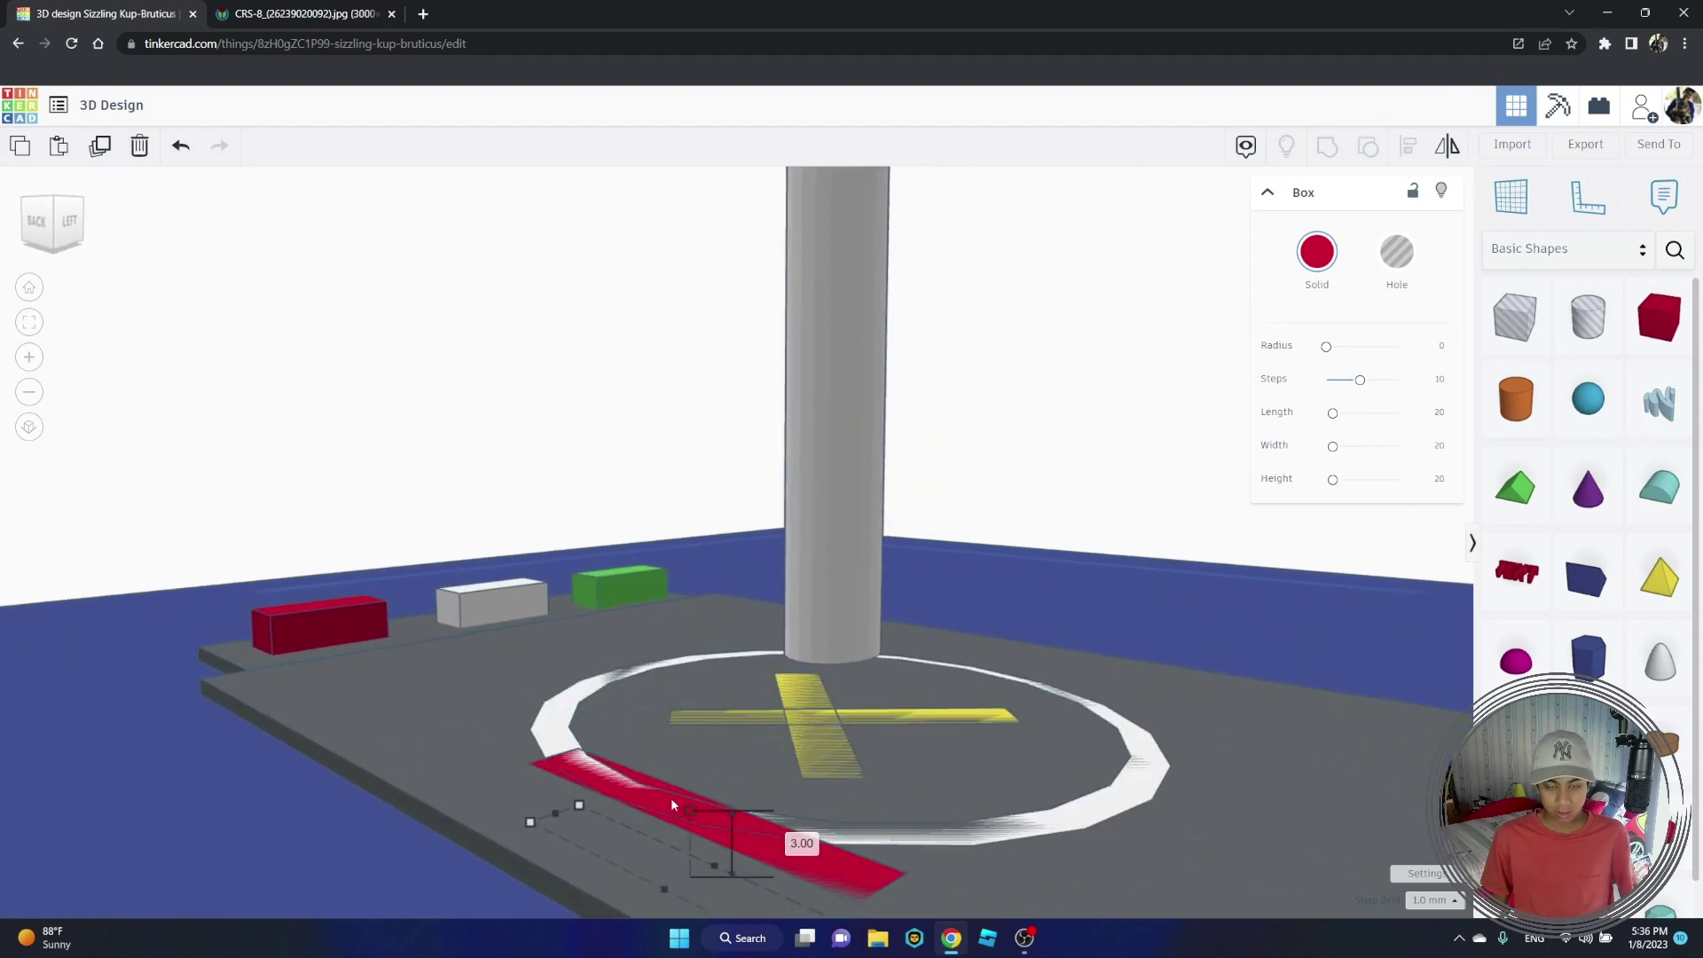
right_drag(671, 800, 853, 781)
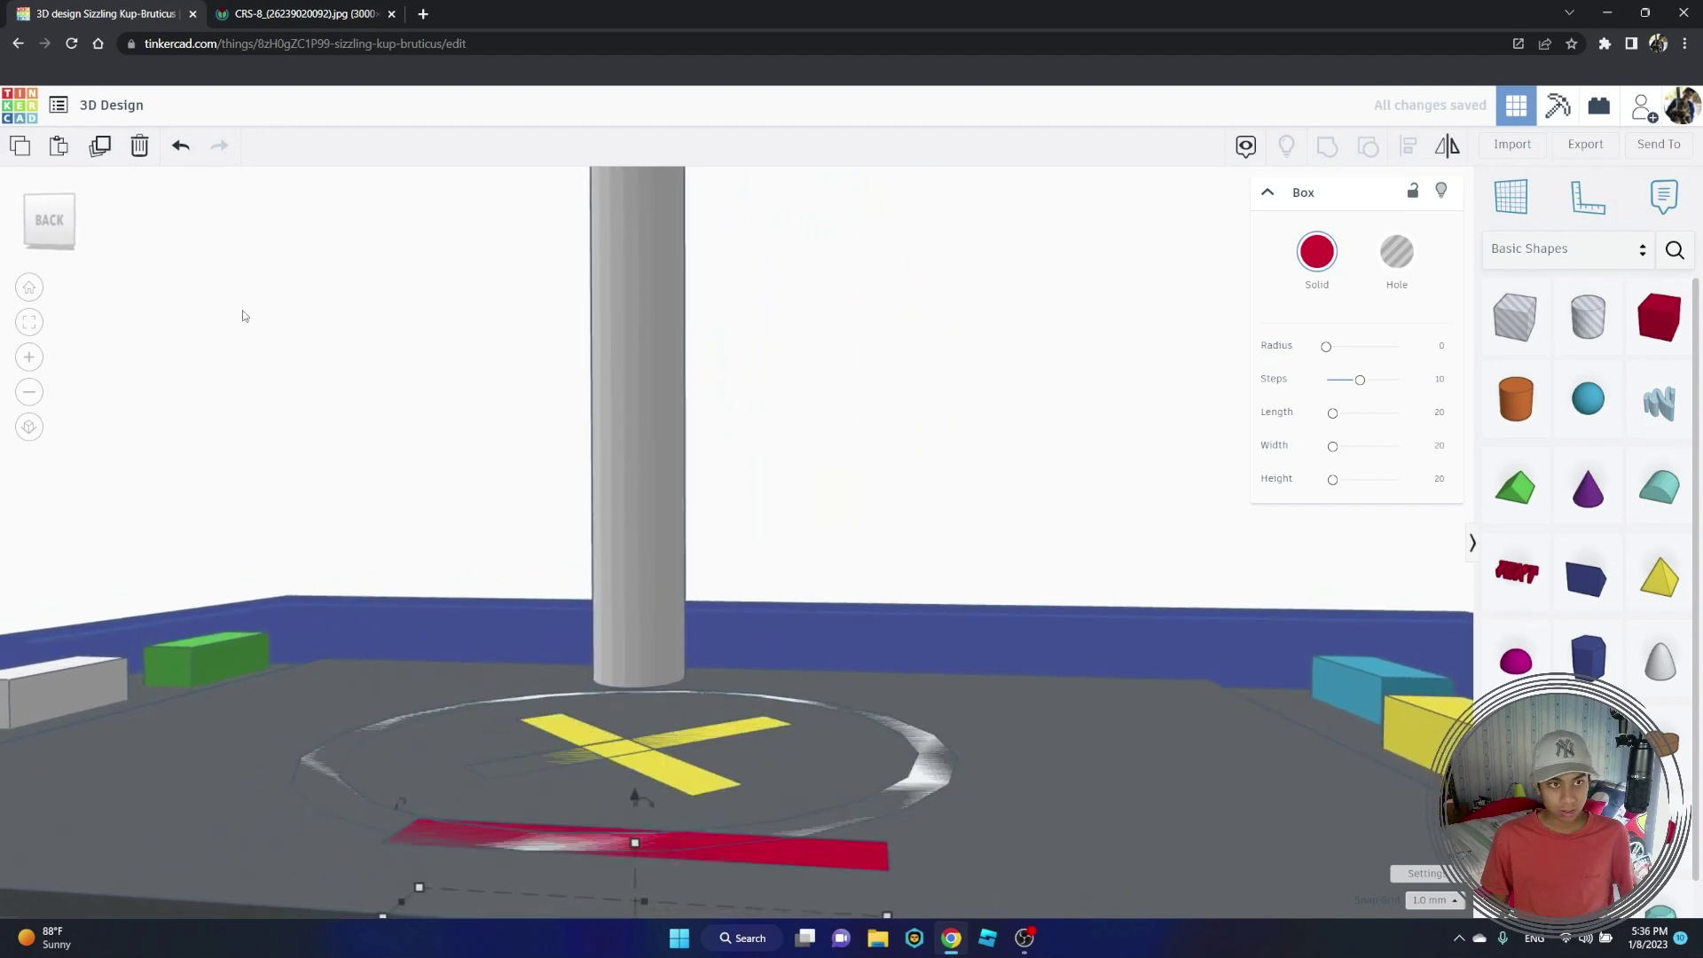
Step: Raise the red bar above the deck and tilt it into a landing leg leaning diagonally against the rocket's side
drag(634, 797, 632, 642)
right_drag(631, 647, 652, 670)
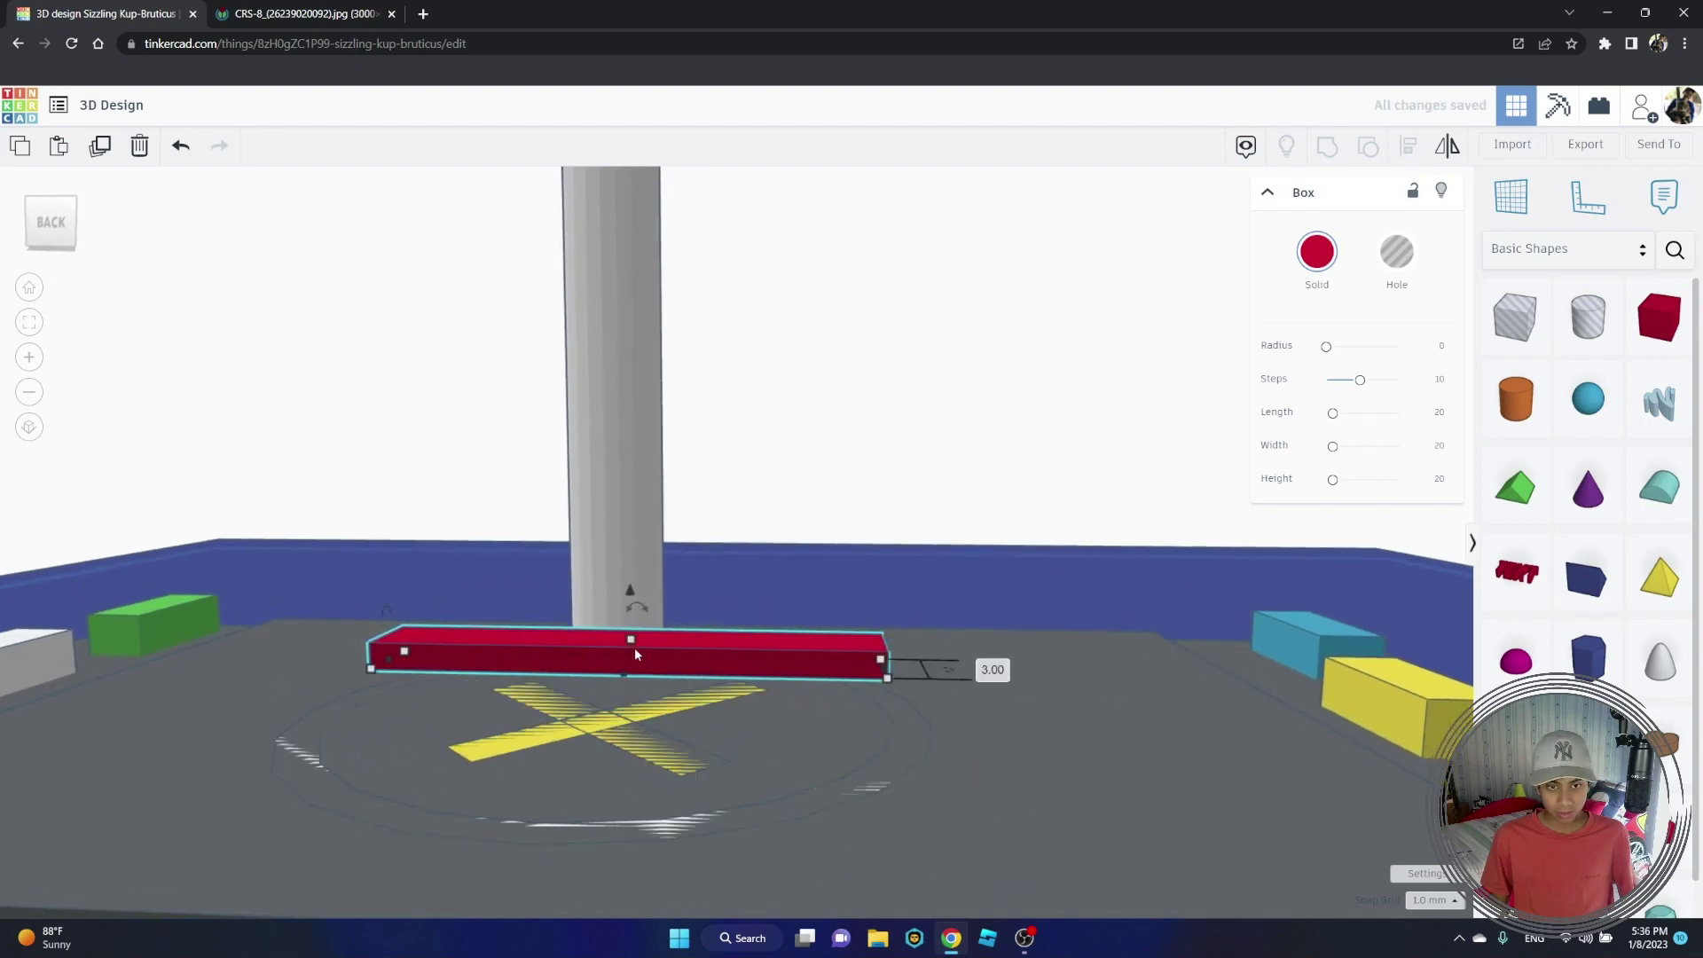
drag(635, 648, 637, 656)
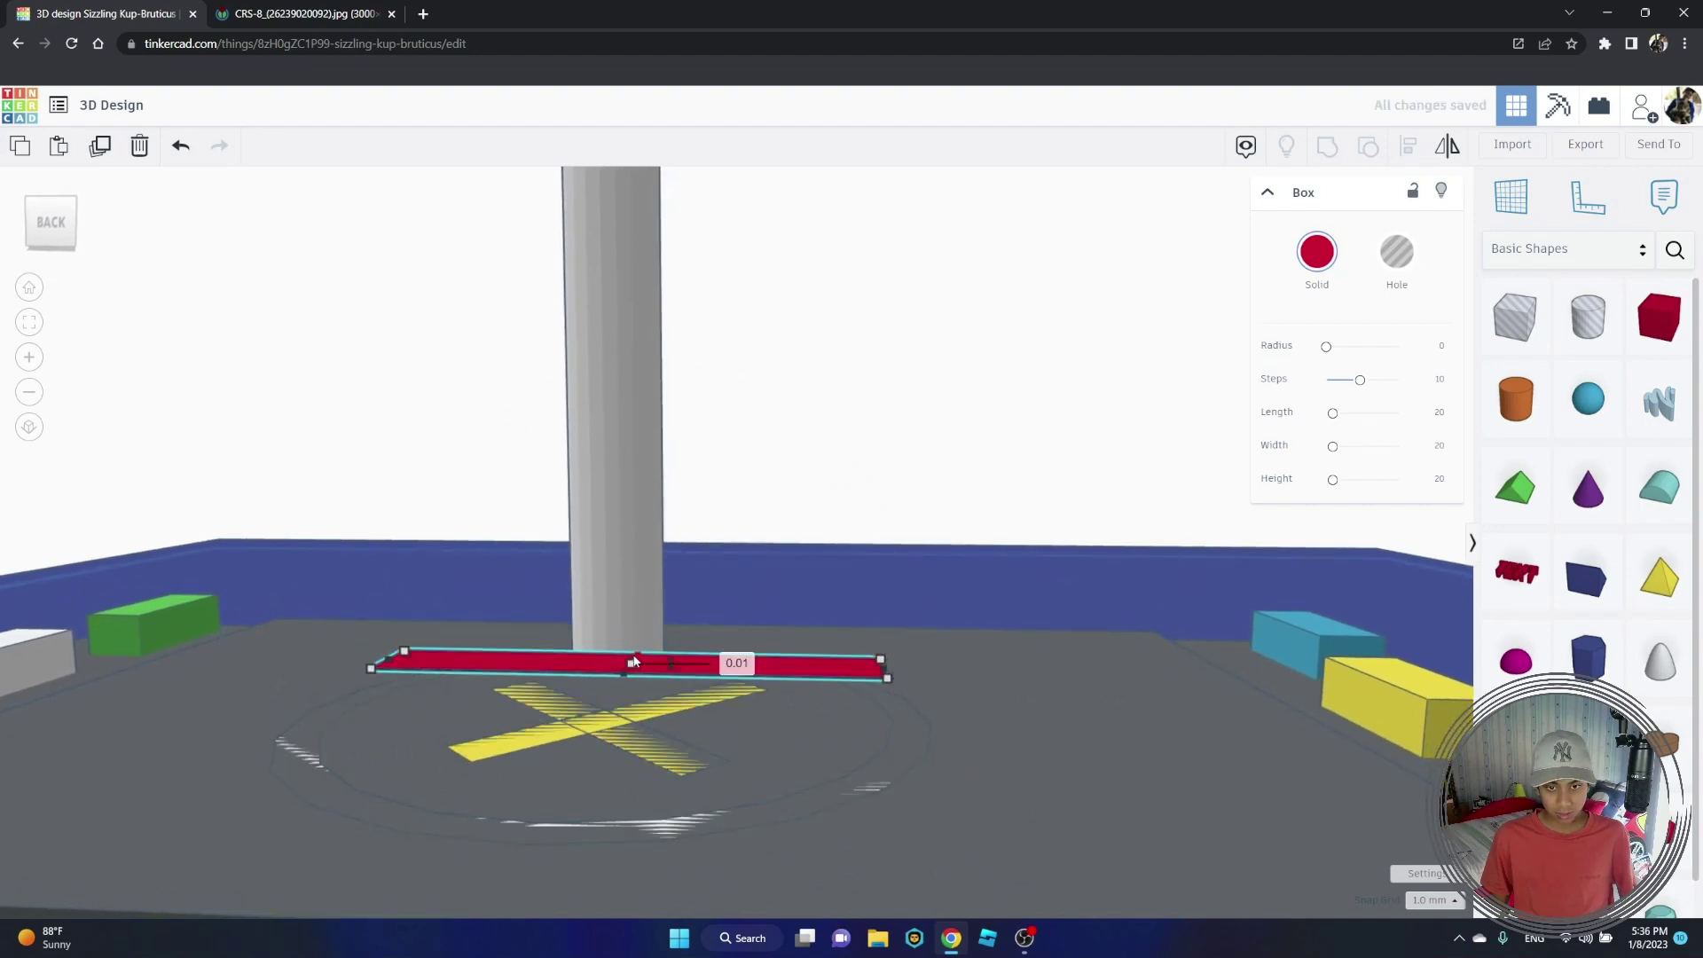
right_drag(632, 646, 628, 583)
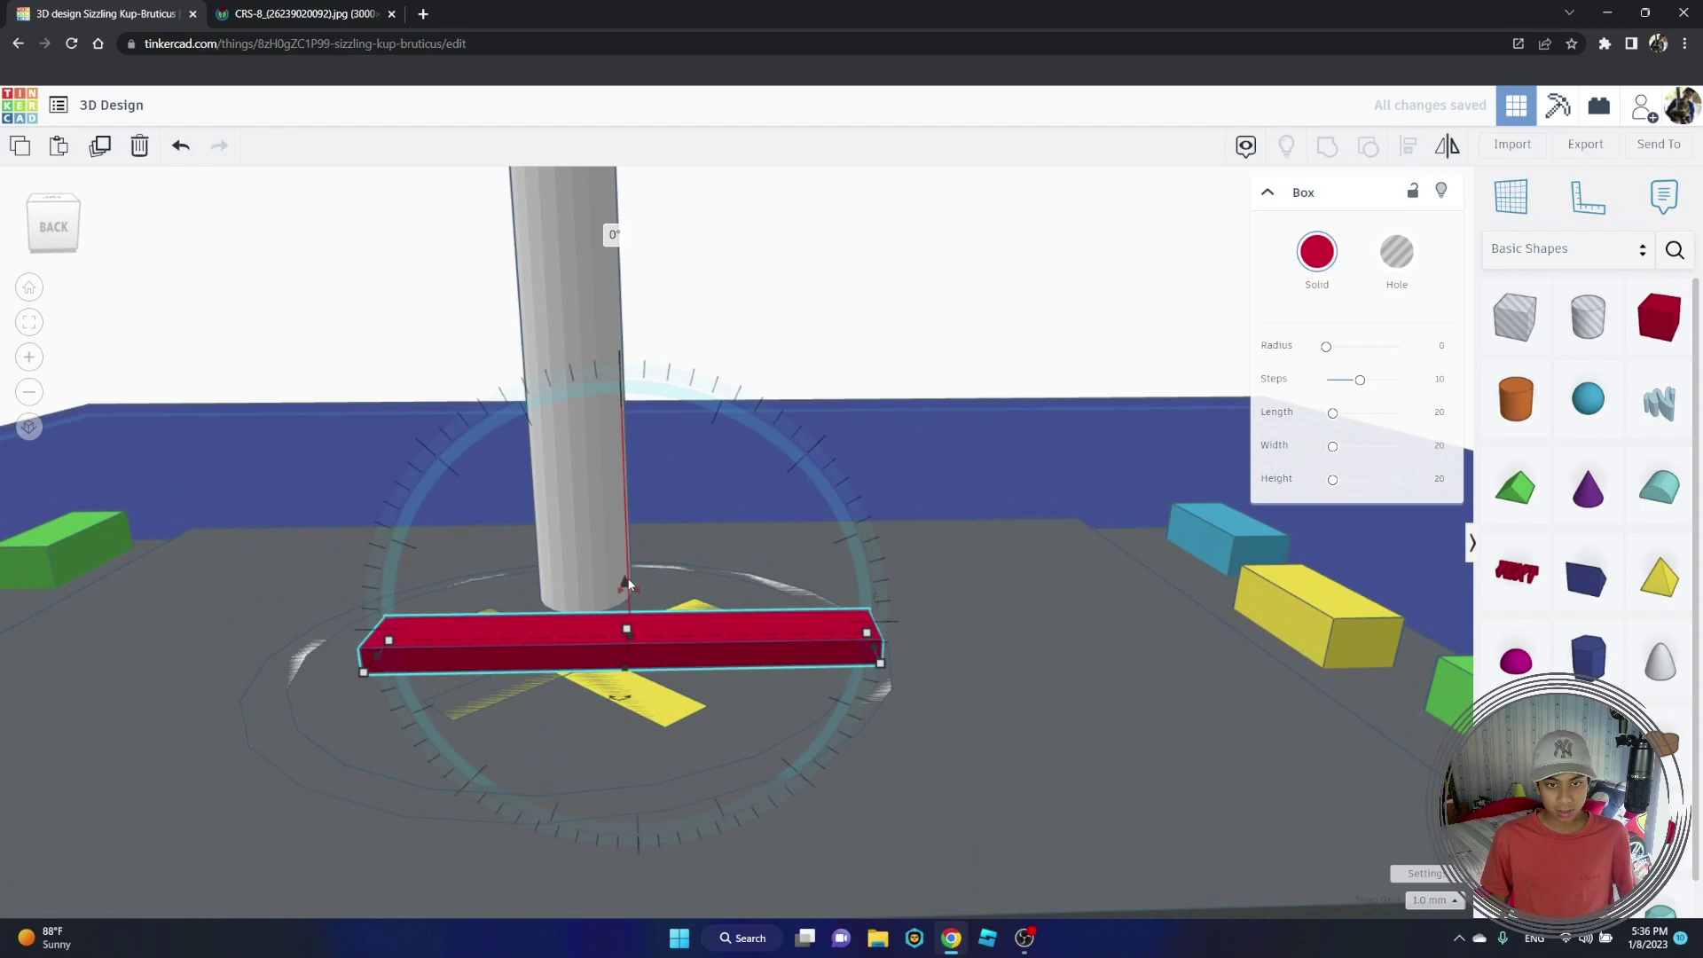
drag(633, 583, 778, 547)
right_drag(777, 547, 726, 338)
click(726, 337)
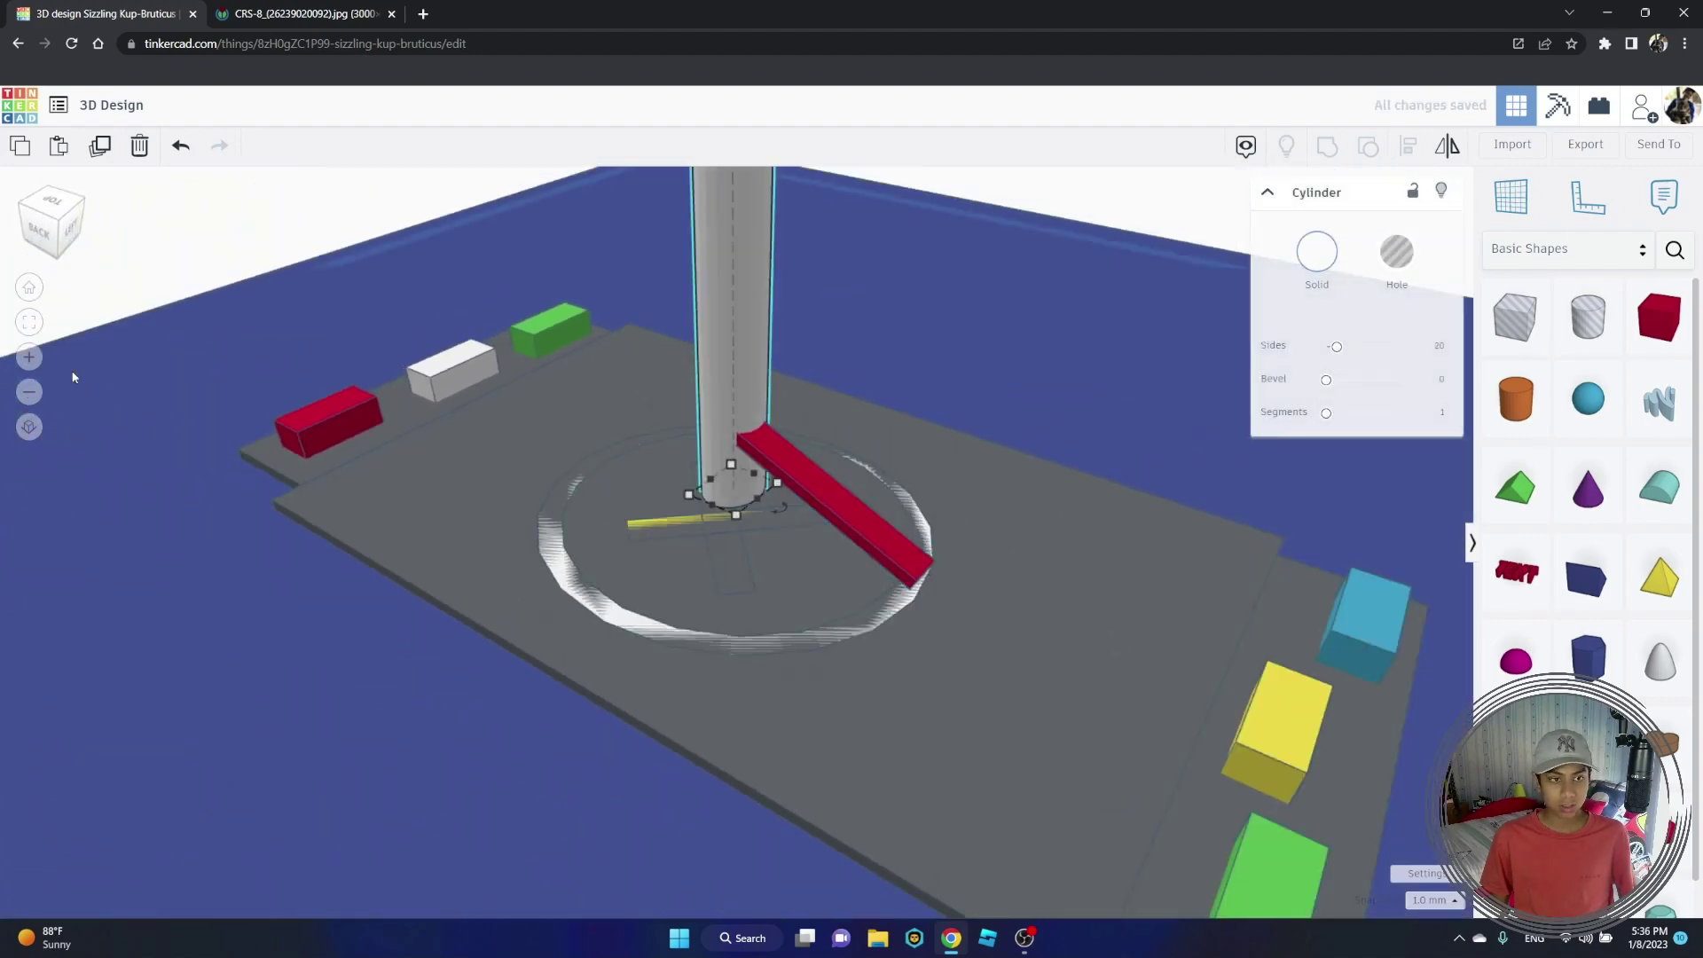
Step: Shift the red leg sideways to line up with the rocket and adjust its length so its foot reaches the landing circle
click(27, 323)
right_drag(414, 437, 796, 779)
click(833, 754)
scroll(1134, 825, down, 2)
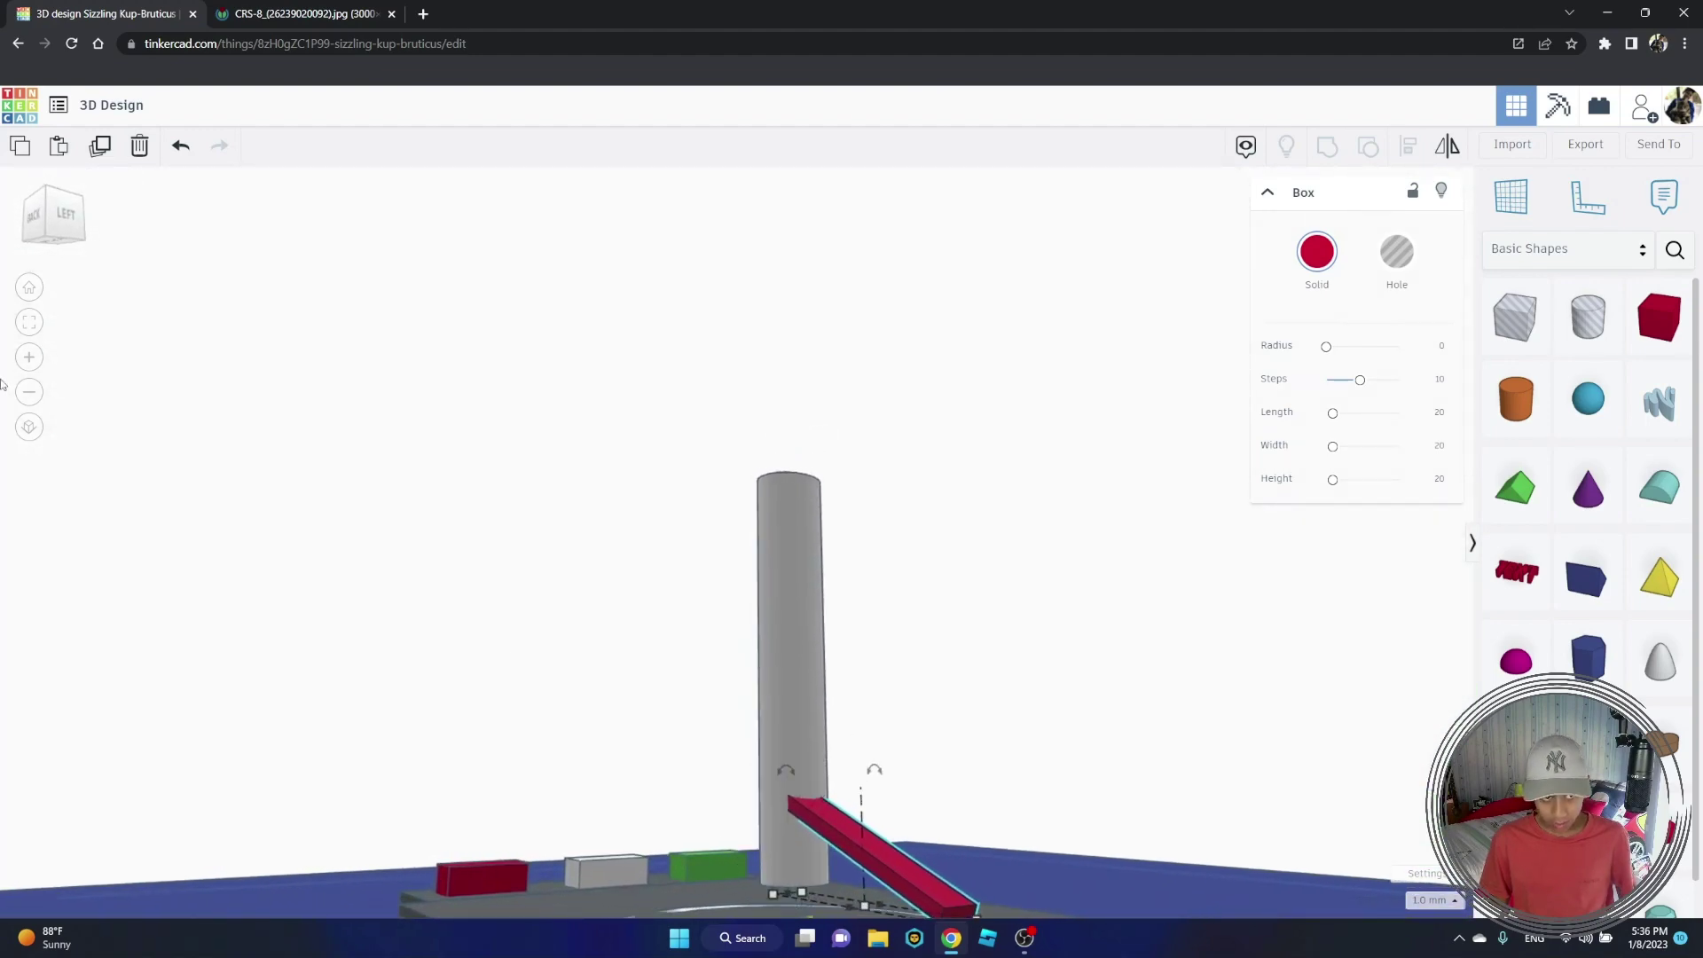
click(30, 325)
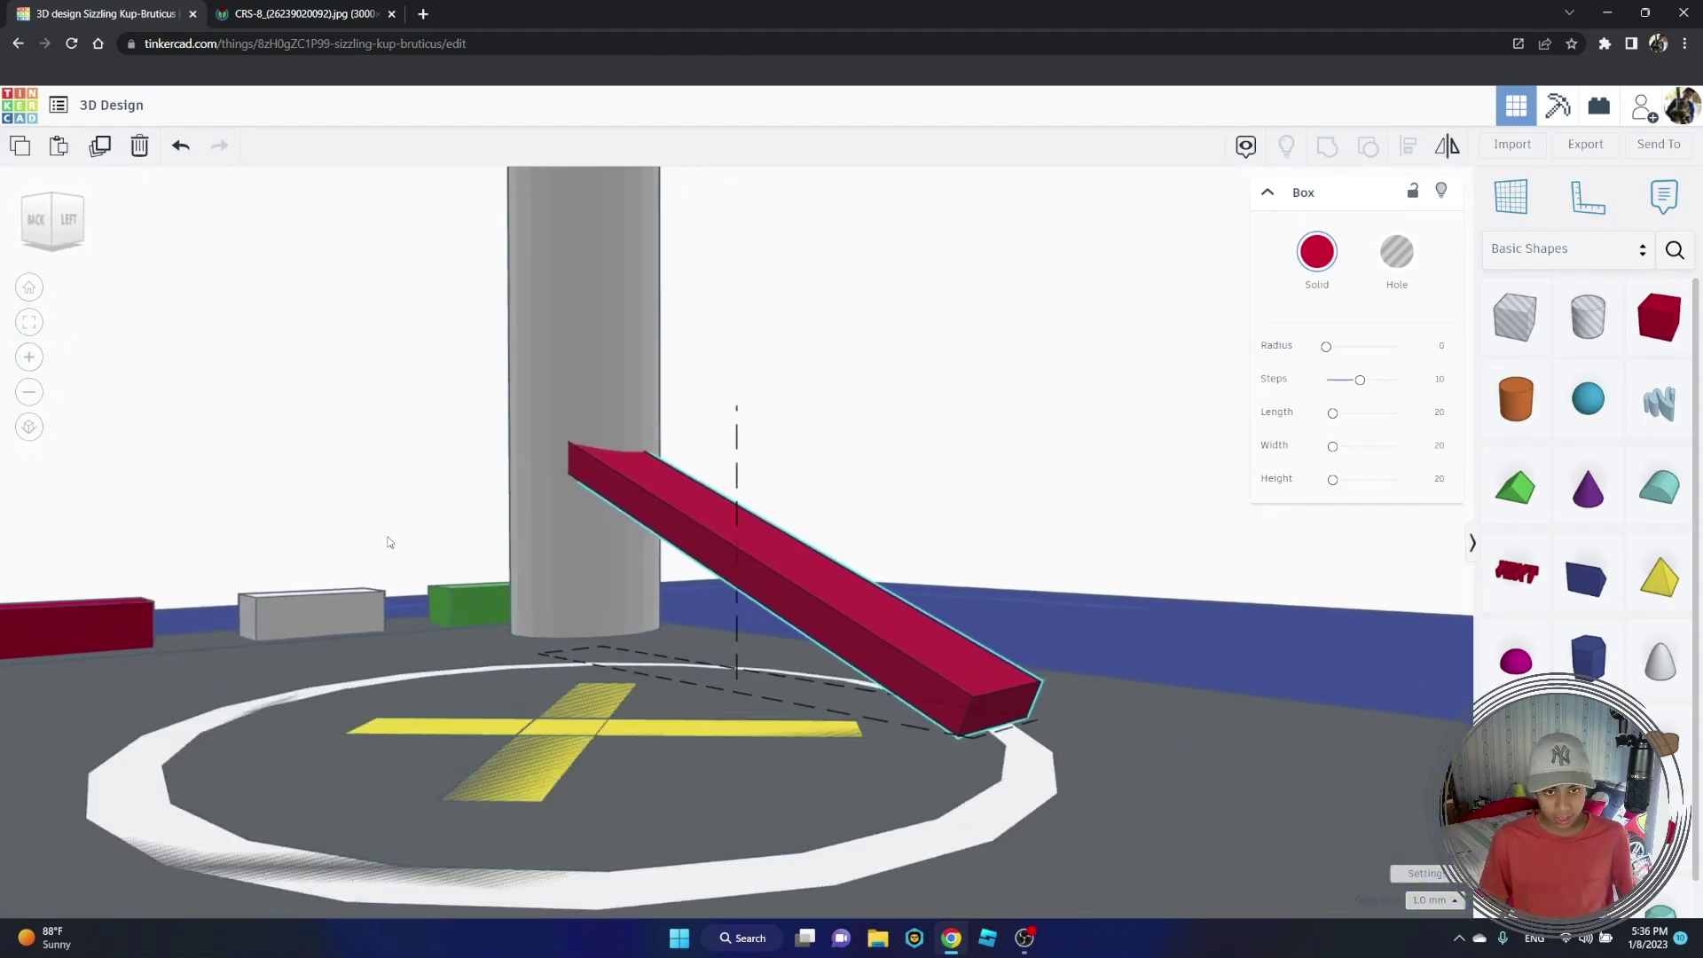
right_drag(378, 545, 169, 564)
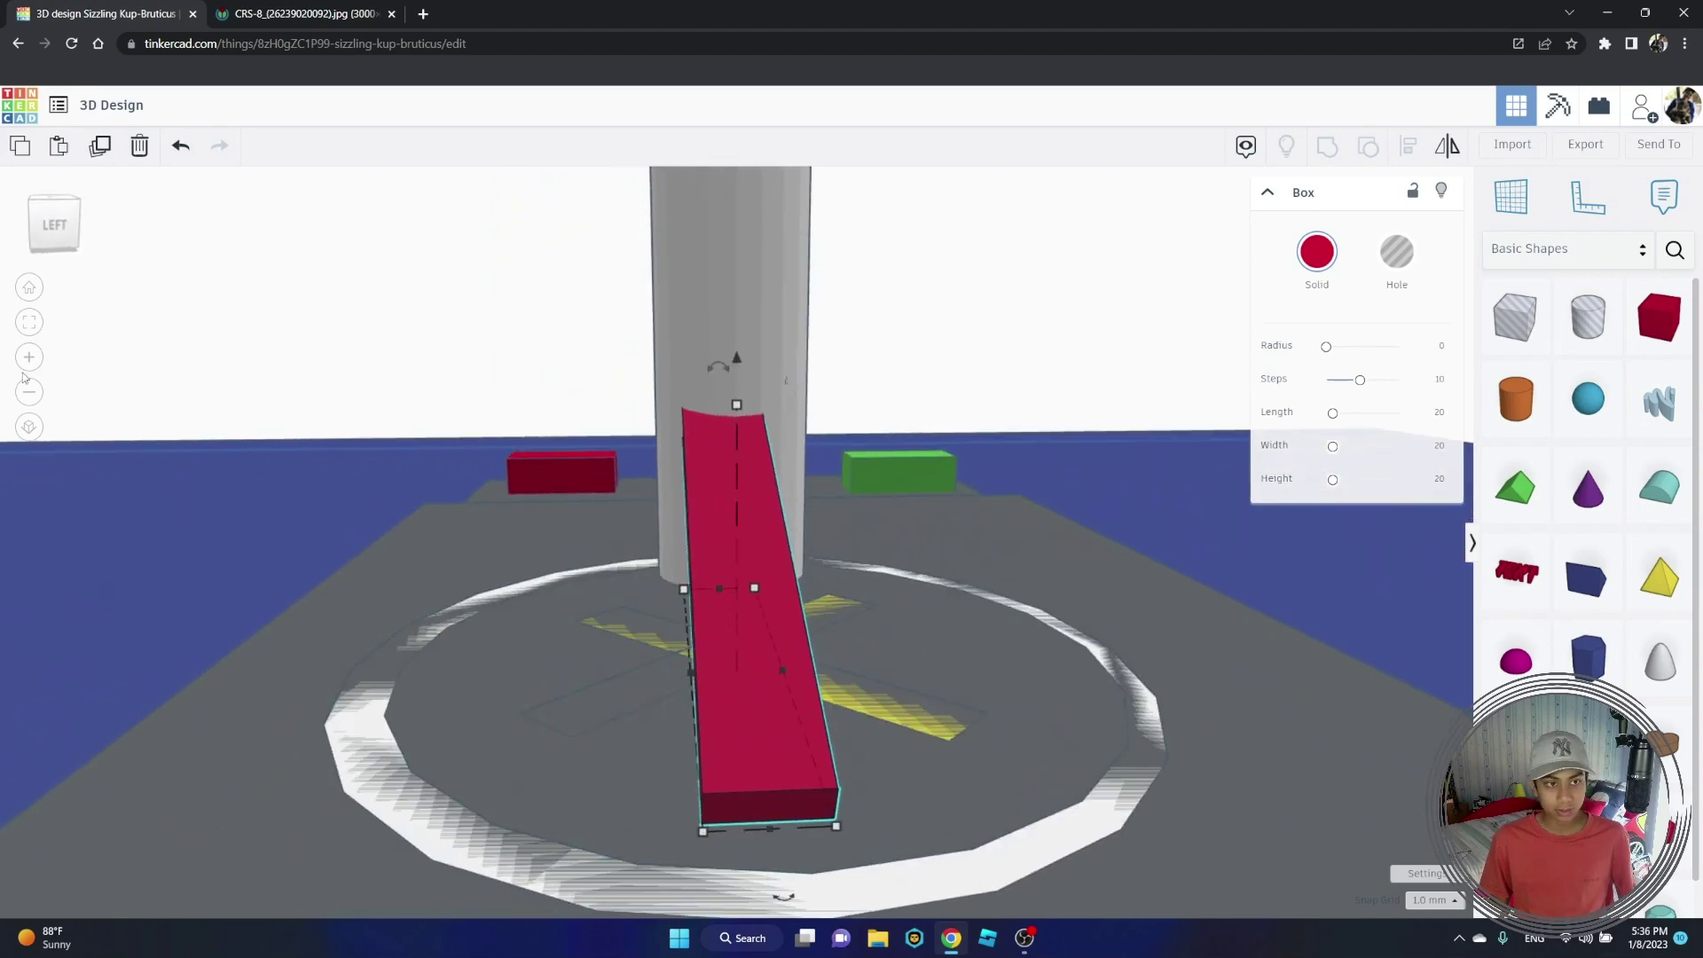
drag(749, 743, 800, 759)
right_drag(801, 759, 1100, 735)
drag(1122, 744, 1264, 812)
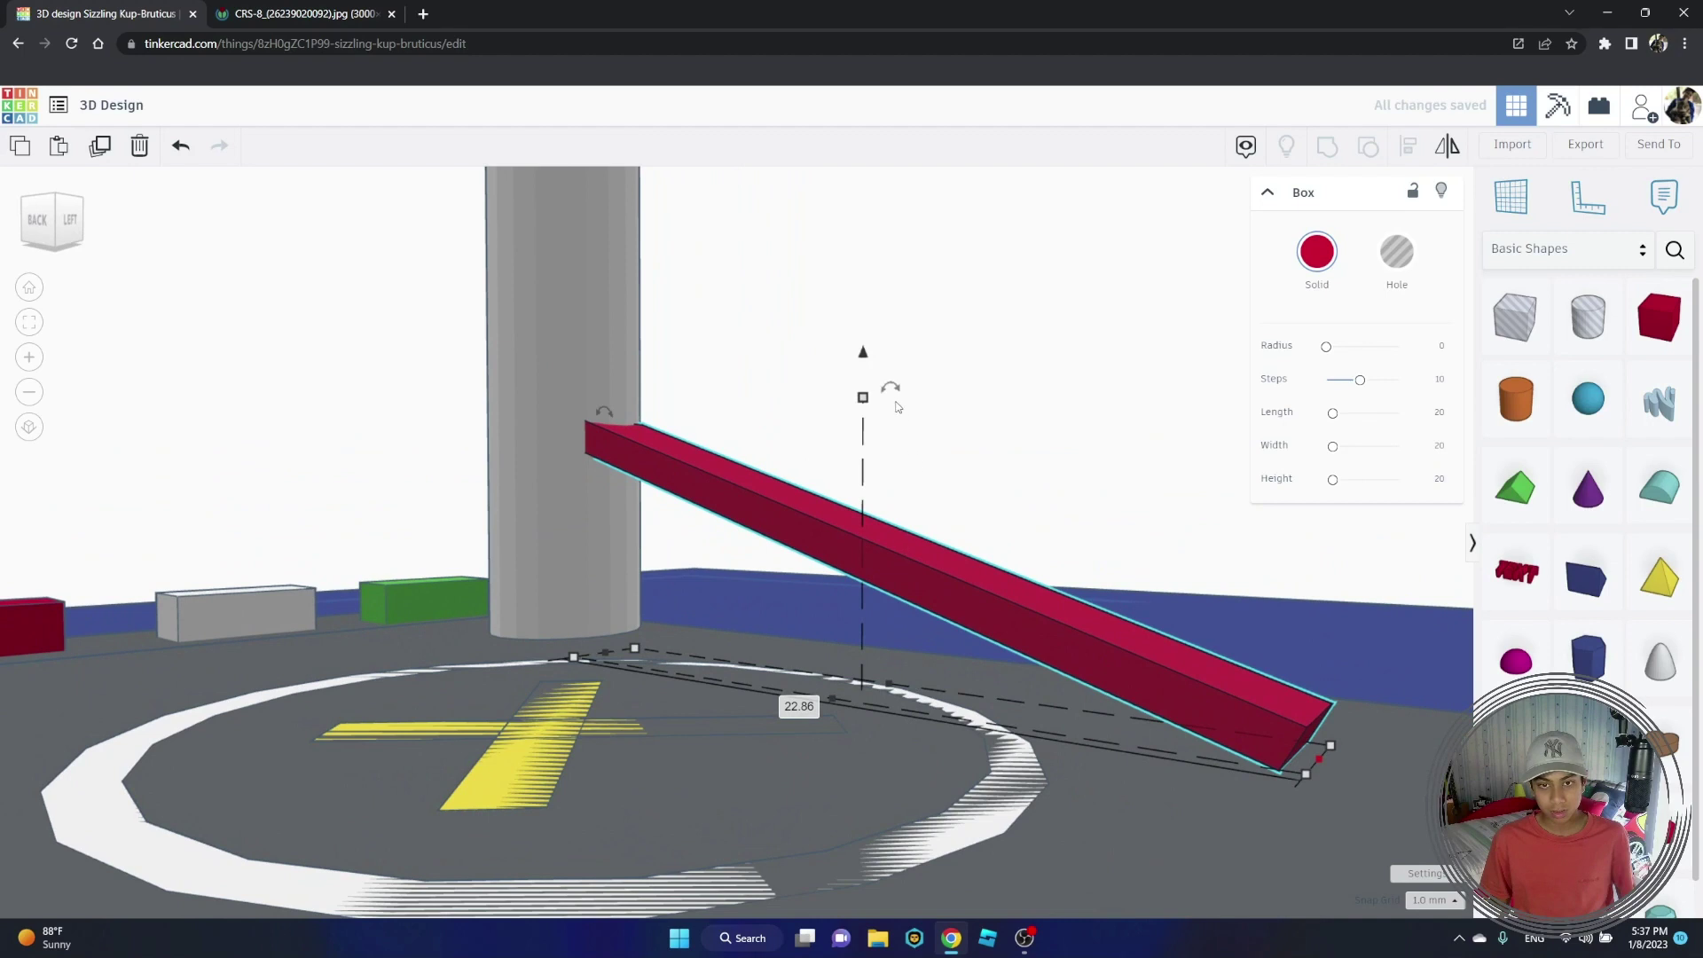
drag(1319, 762, 1159, 701)
Step: Tilt the red leg more steeply against the rocket and set its footprint length to 15 mm
drag(837, 396, 875, 448)
right_drag(874, 442, 934, 432)
right_drag(626, 489, 731, 465)
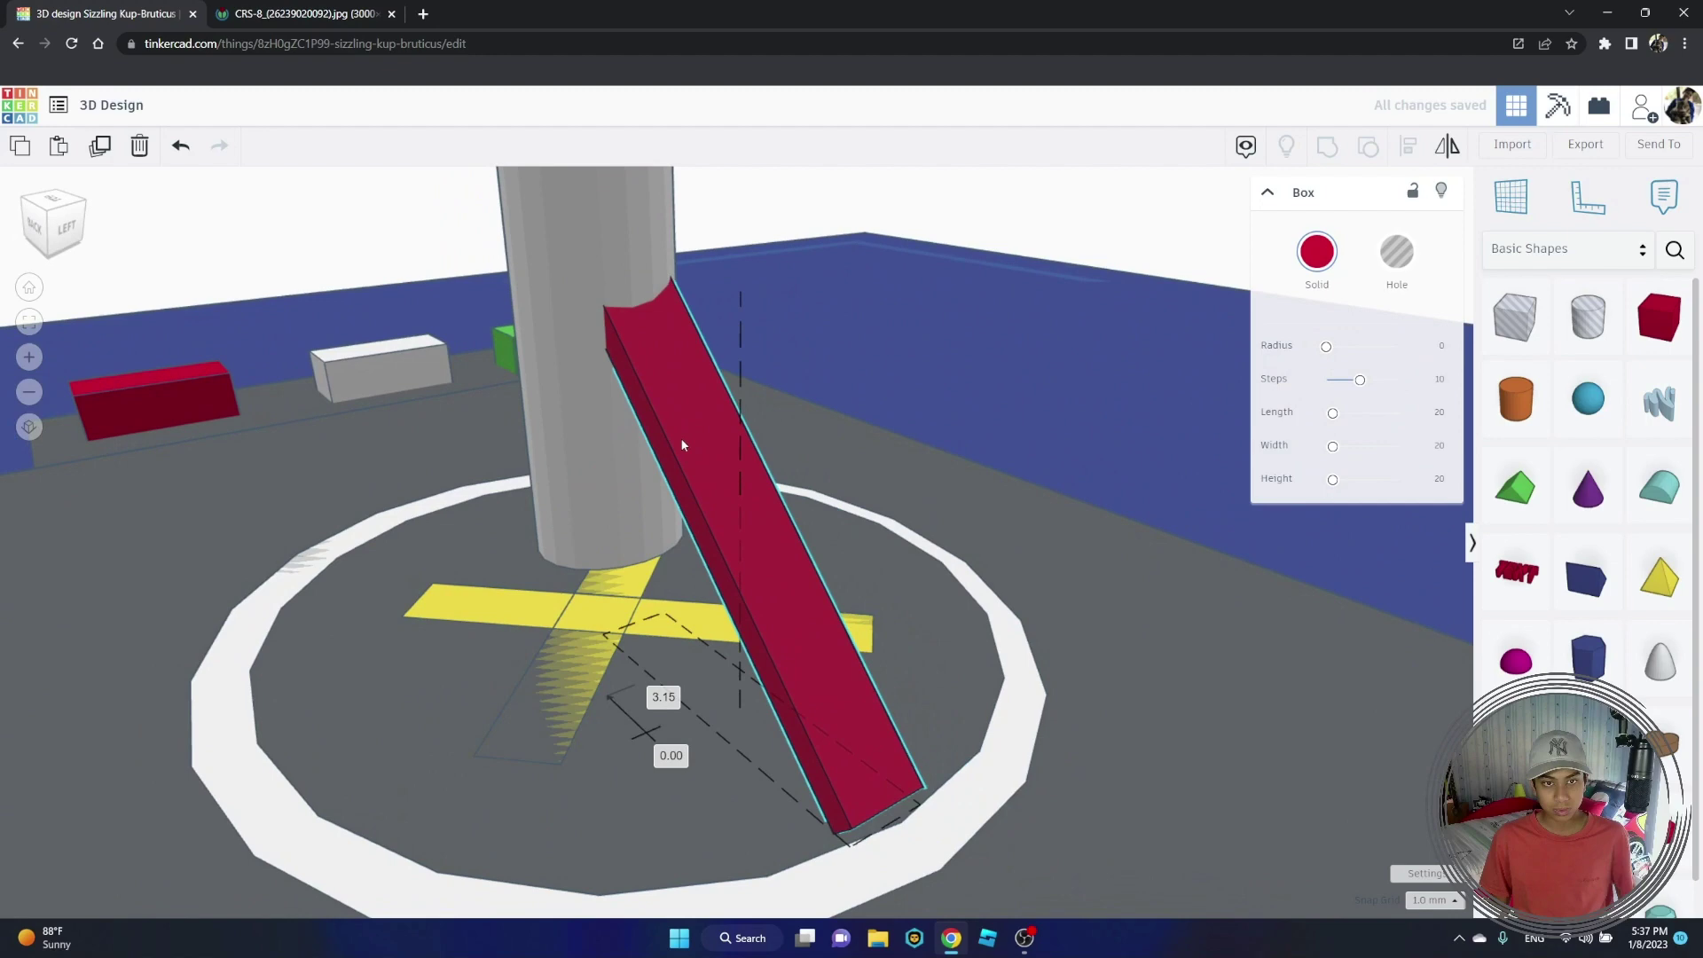
drag(682, 444, 695, 438)
right_drag(695, 438, 813, 414)
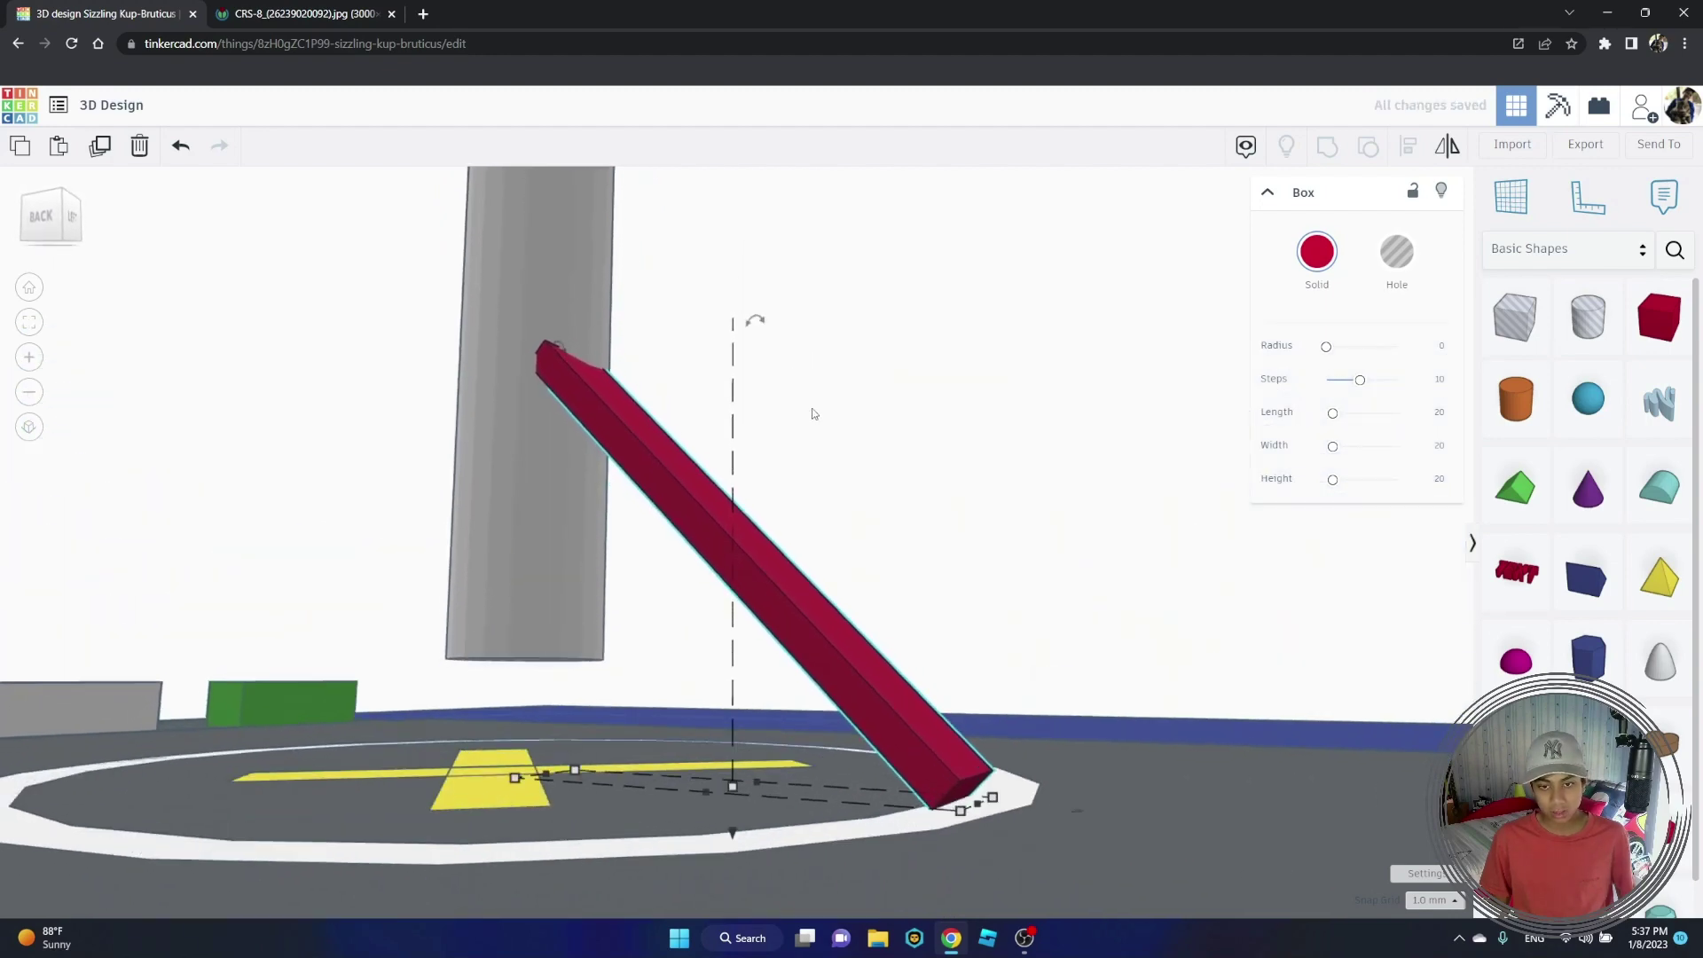
mouse_move(975, 802)
mouse_down()
mouse_move(1001, 820)
mouse_move(983, 808)
mouse_up()
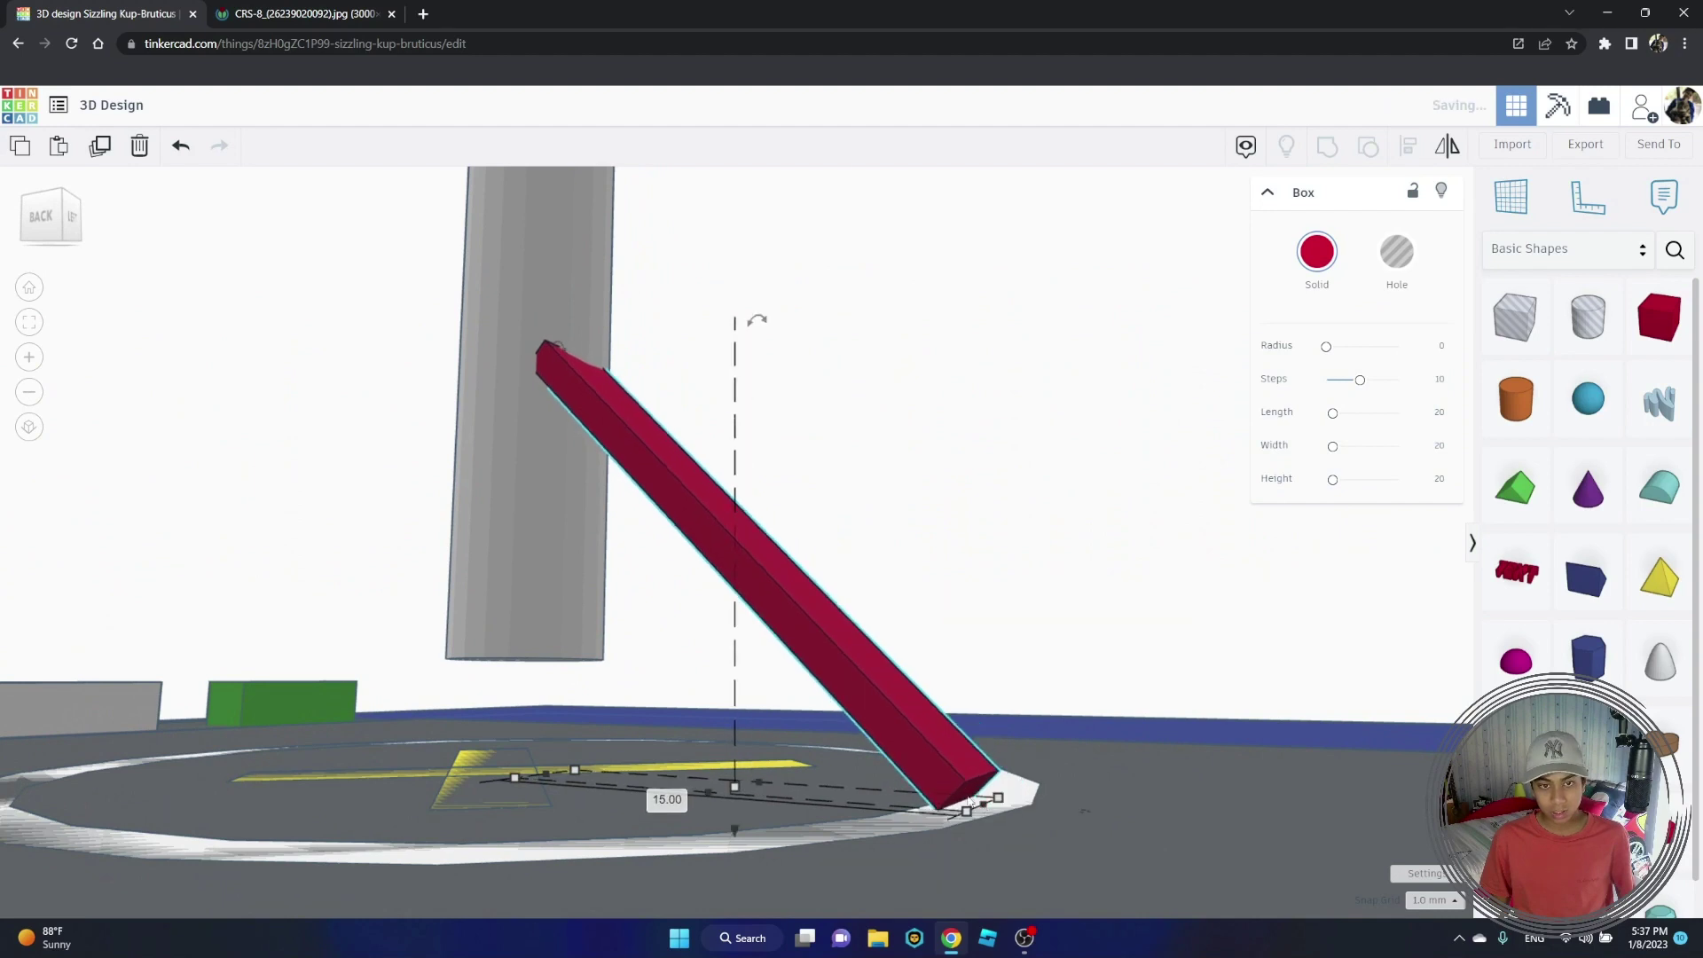
Step: Stand the red leg more upright and move it back against the rocket, aligned with the rocket's centre
drag(756, 321, 788, 359)
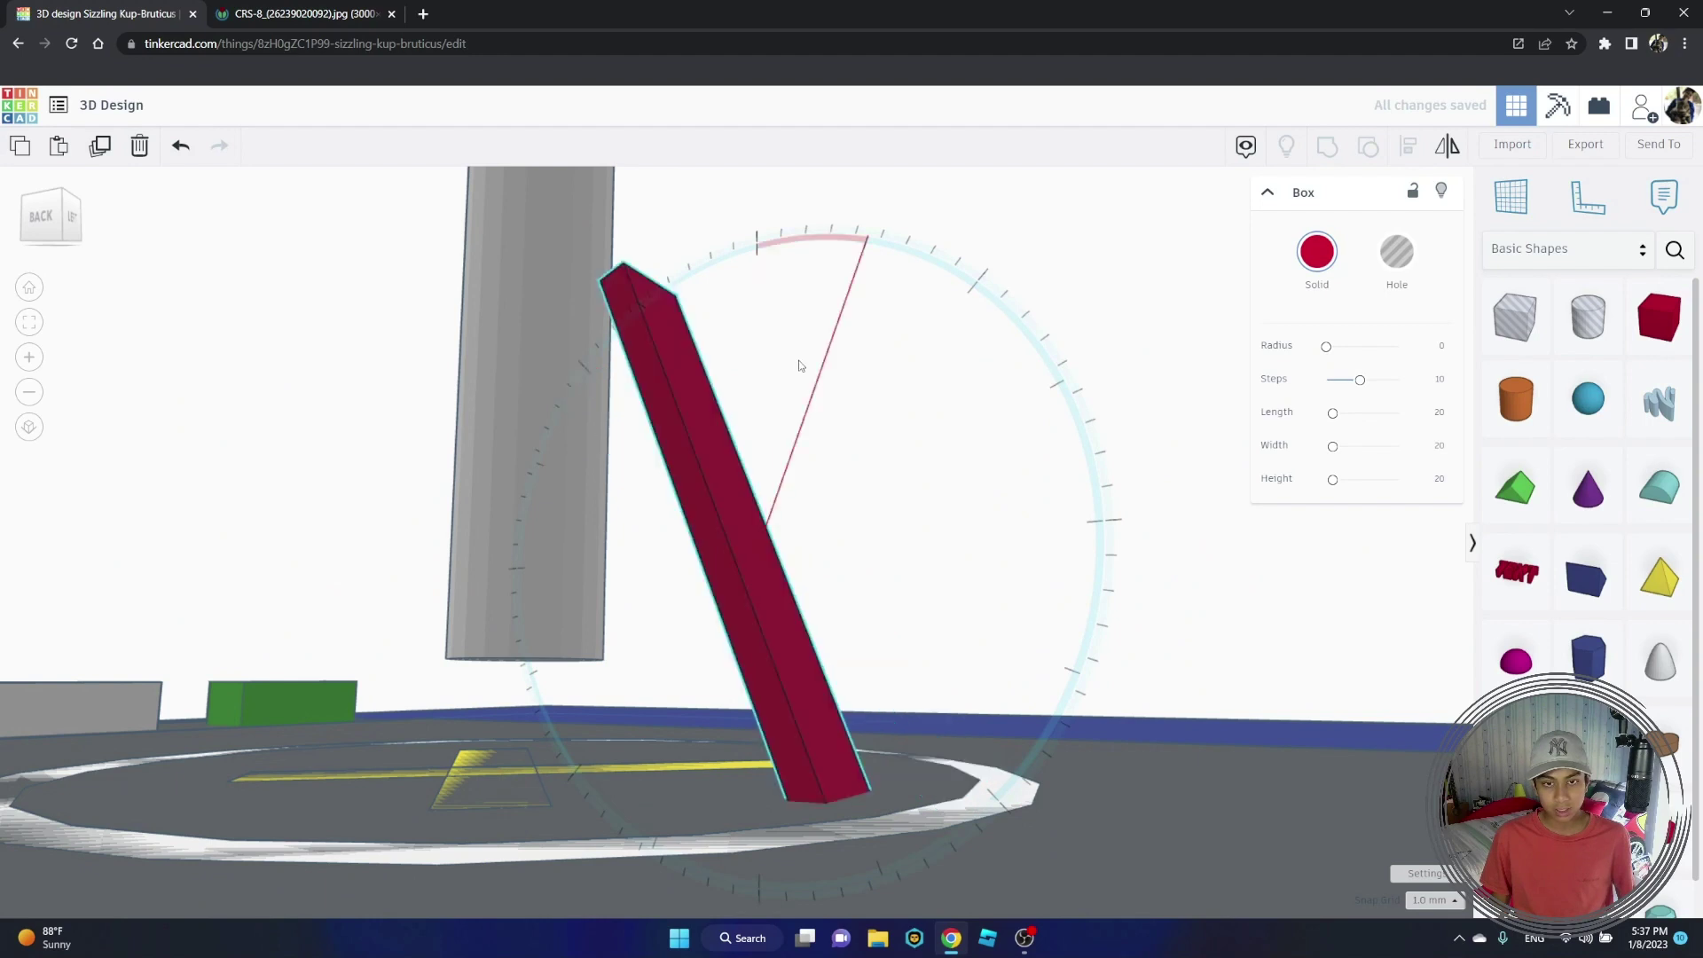
right_drag(798, 365, 796, 398)
right_drag(715, 343, 719, 361)
drag(721, 361, 610, 405)
right_drag(610, 404, 648, 421)
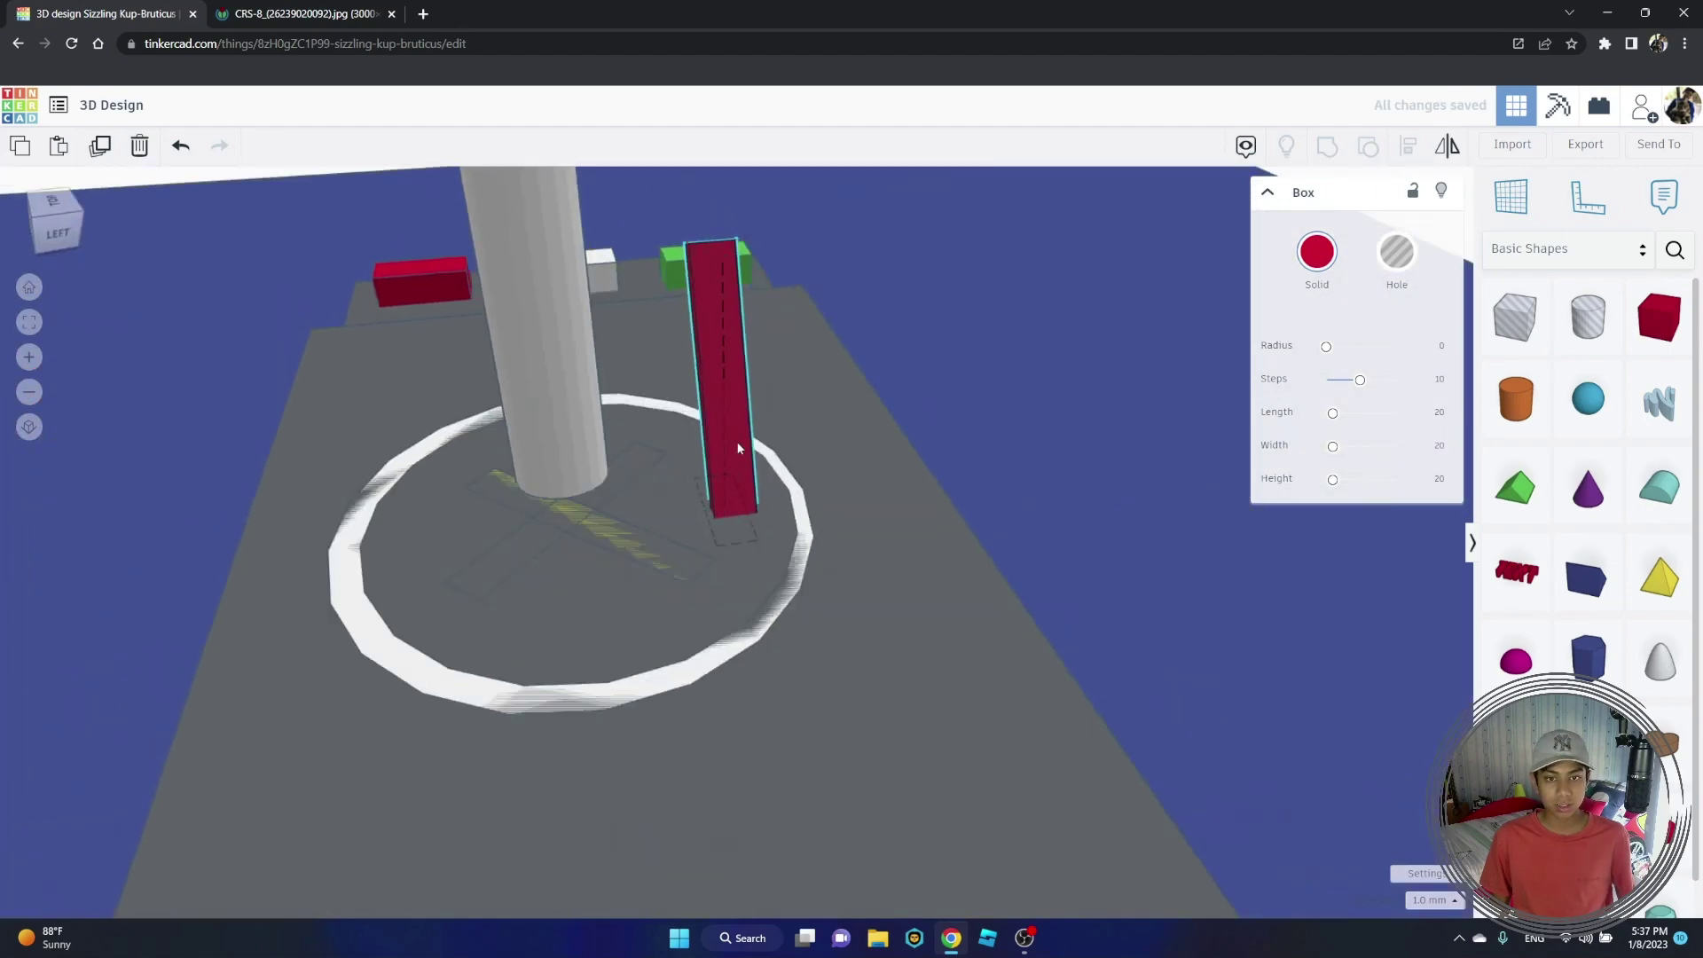
drag(738, 448, 583, 518)
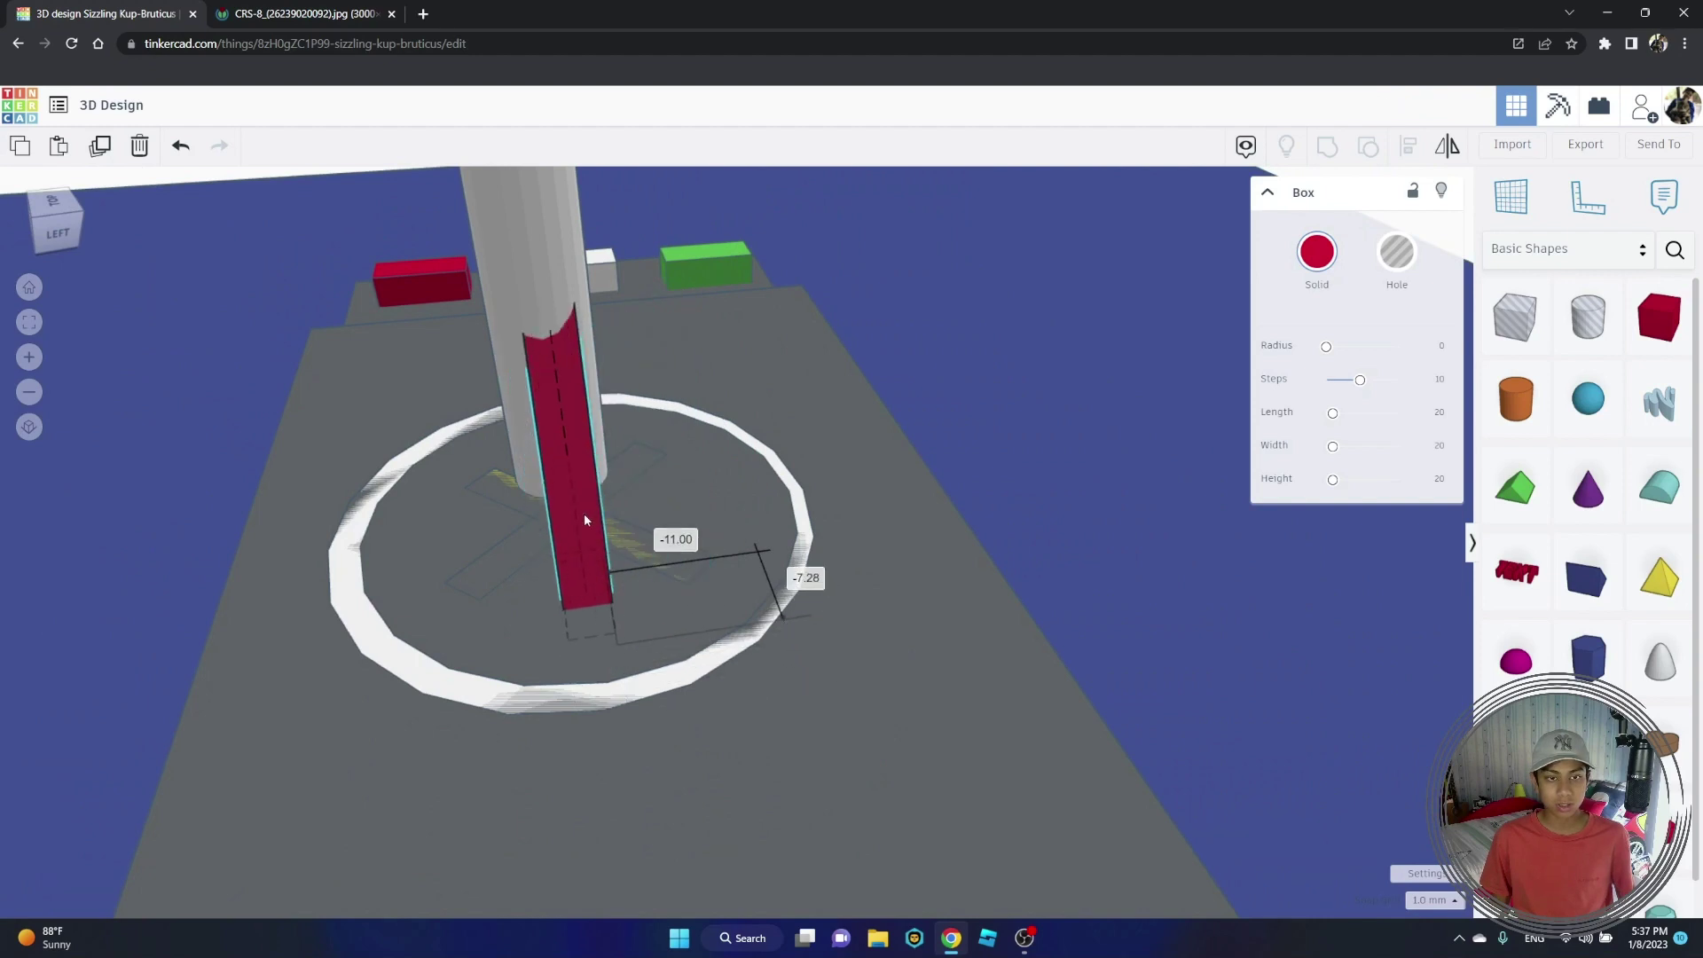
drag(584, 514, 583, 513)
right_drag(630, 504, 870, 517)
scroll(917, 499, down, 3)
scroll(912, 496, up, 5)
scroll(869, 523, up, 4)
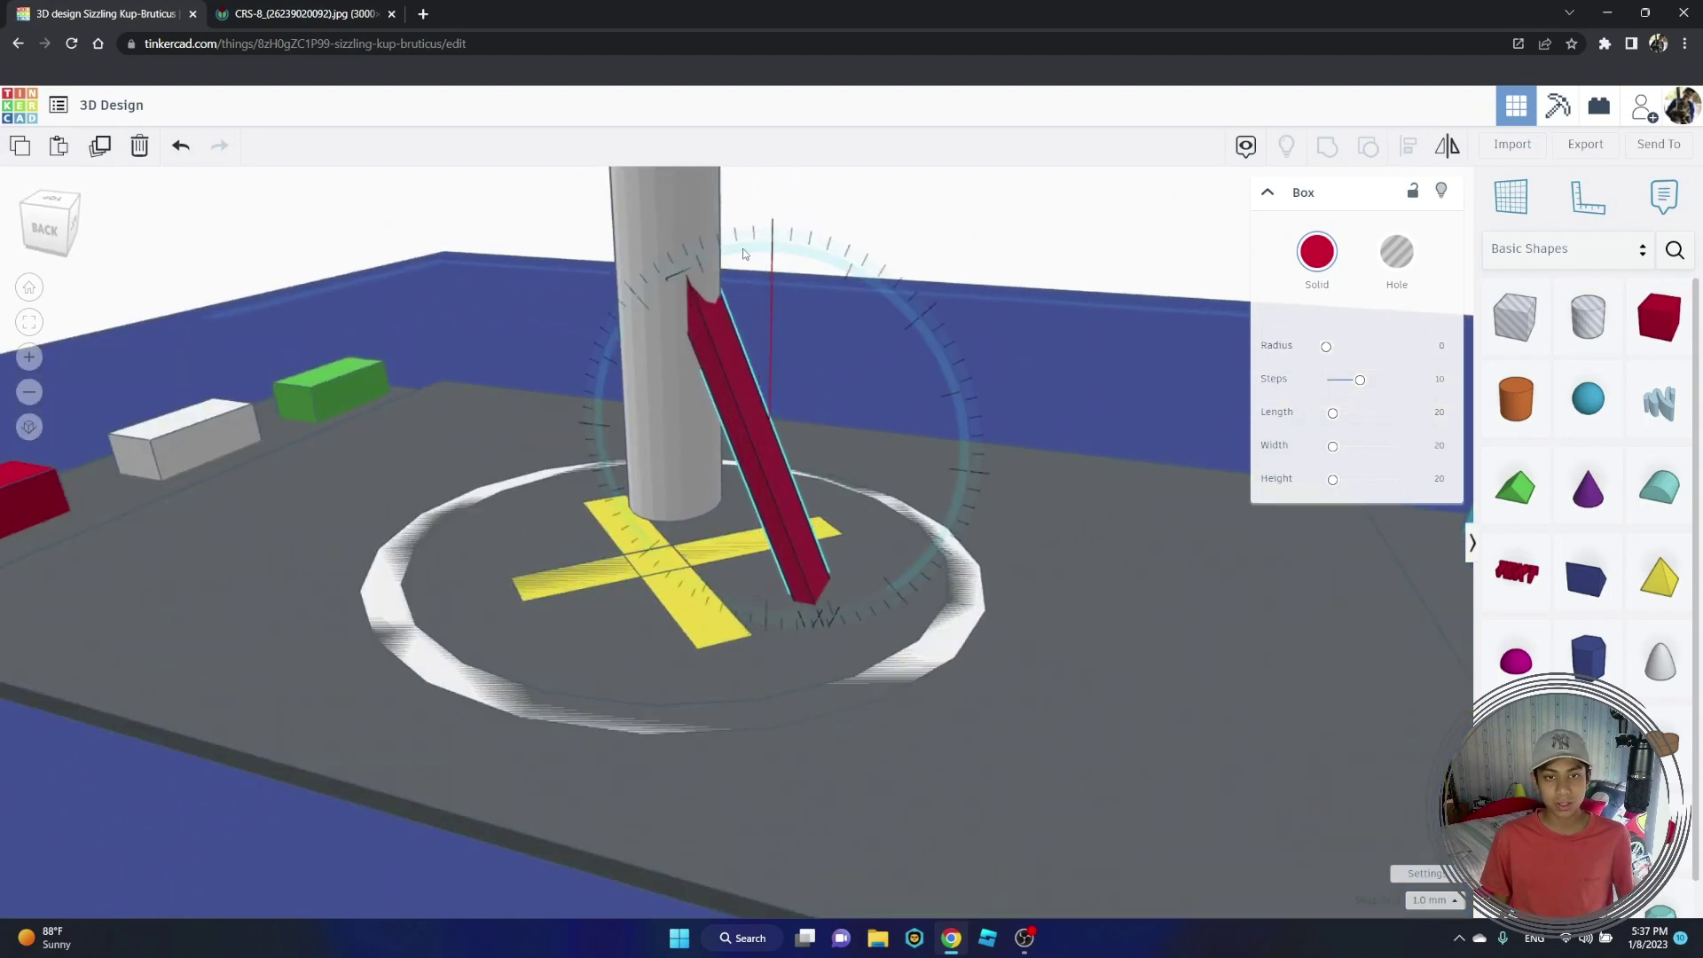
Step: Lean the red leg outward with its foot on the landing circle and lower it slightly along the rocket
drag(743, 255, 718, 259)
drag(781, 485, 853, 498)
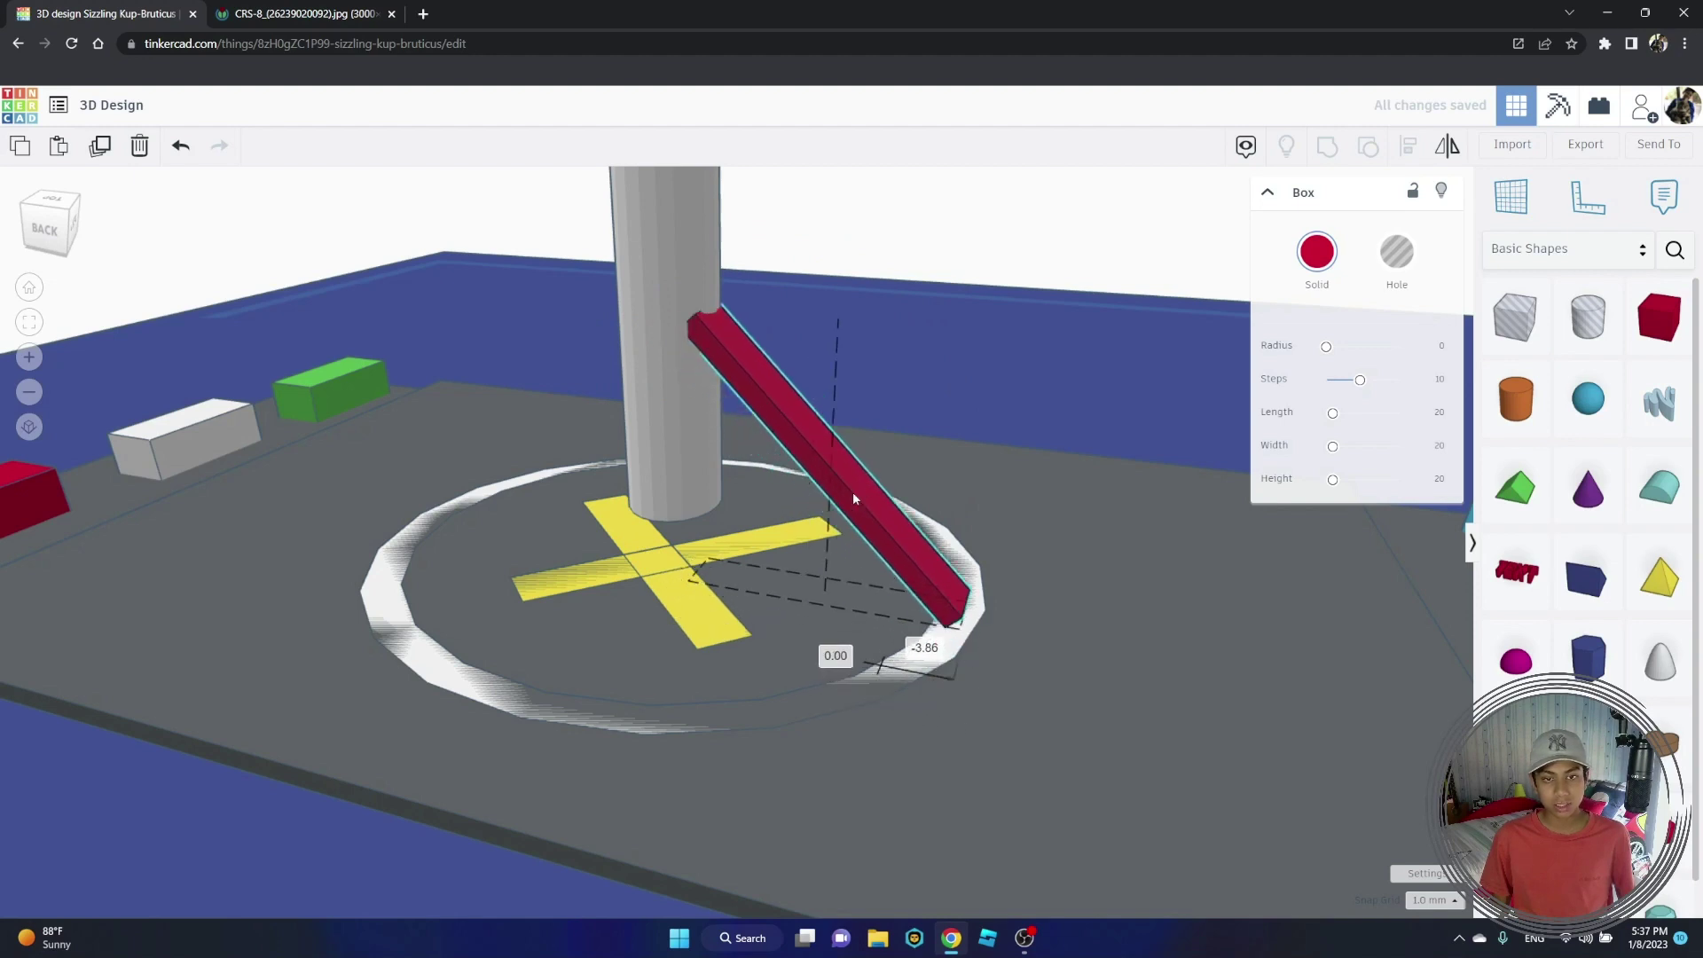
drag(840, 275, 835, 296)
click(961, 213)
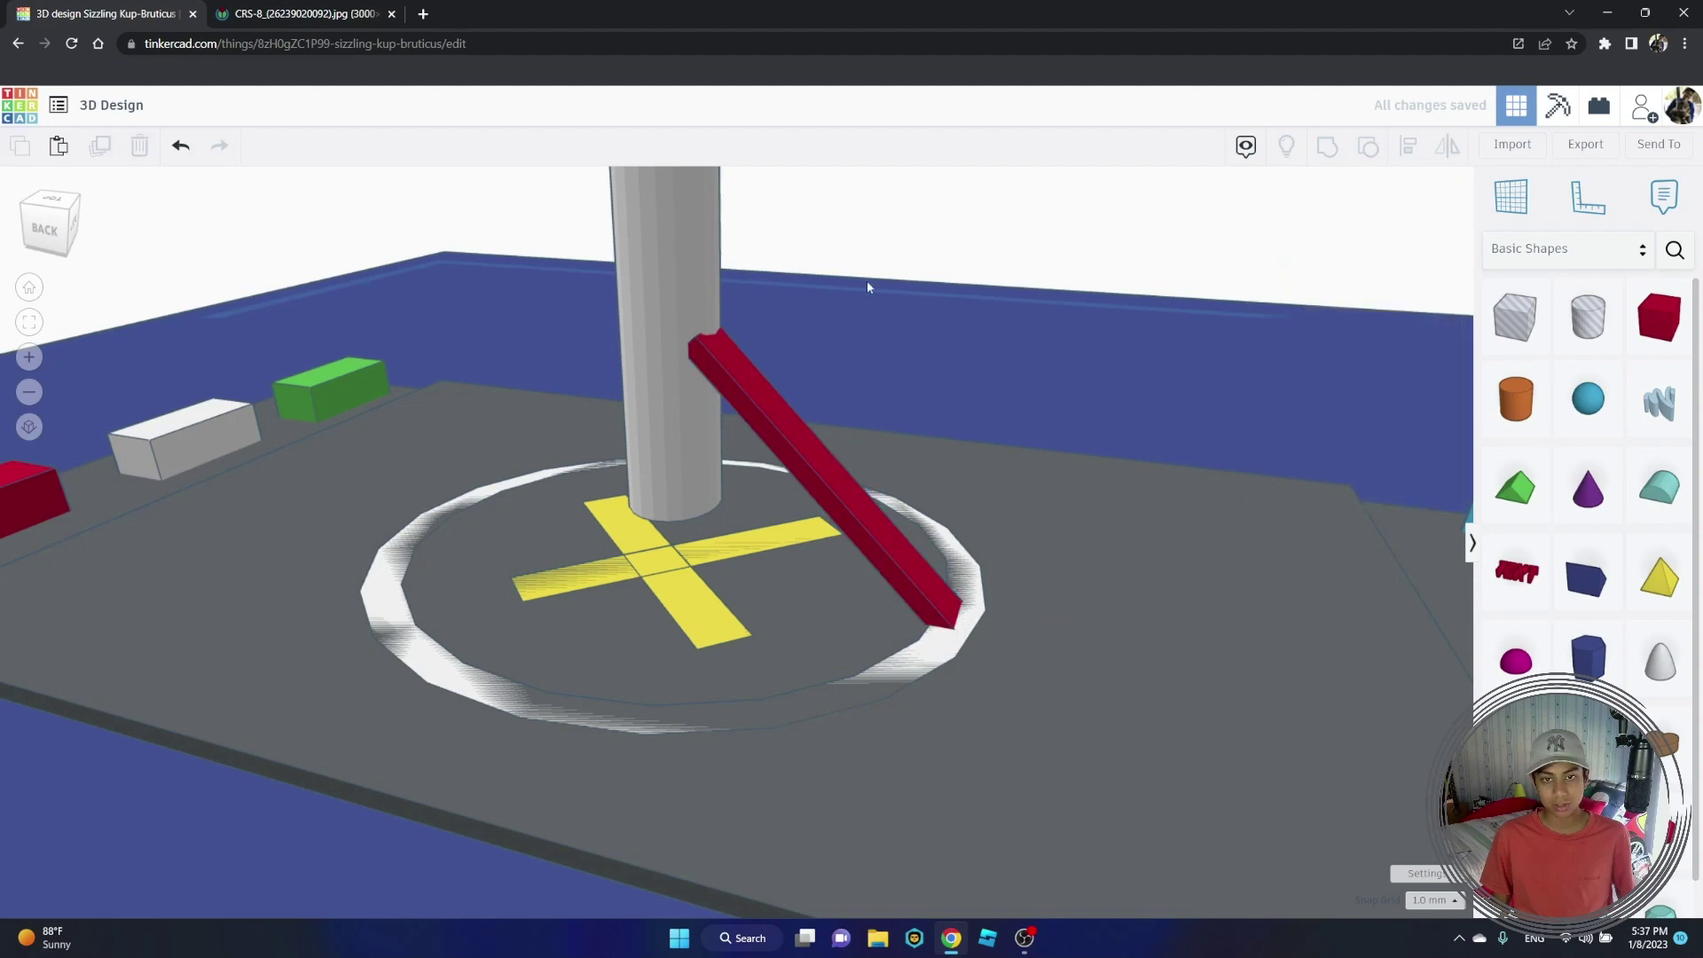
Step: Colour the landing leg black
right_drag(866, 283, 310, 337)
scroll(936, 276, down, 5)
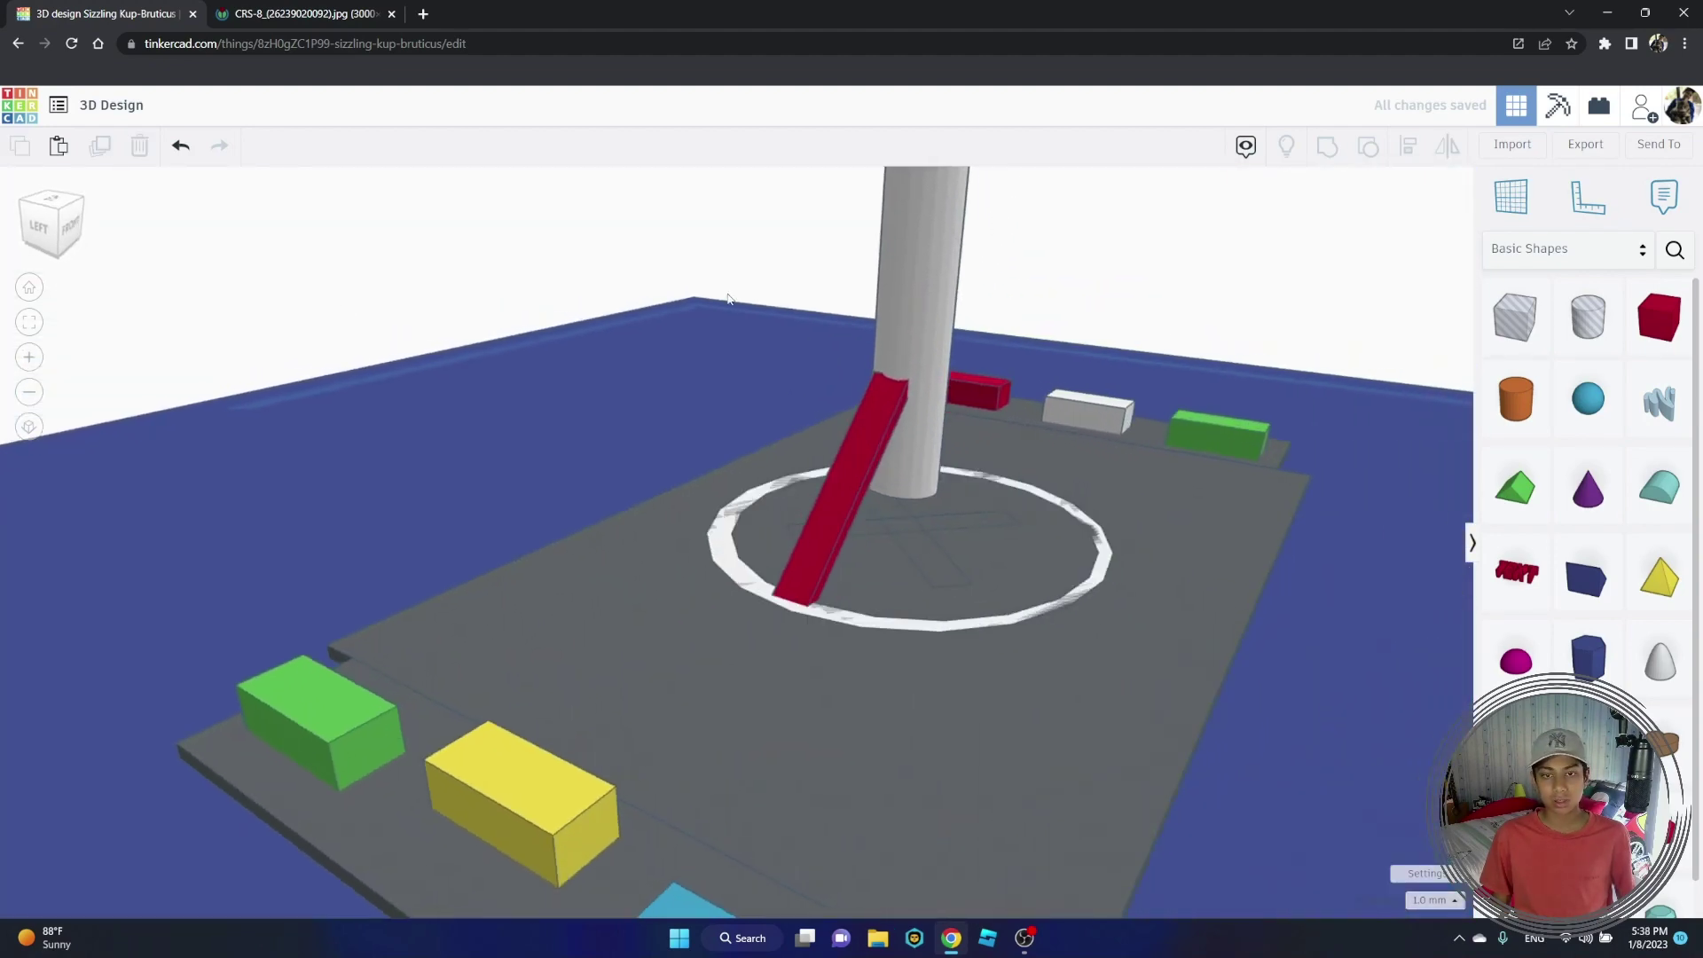
click(889, 290)
click(24, 328)
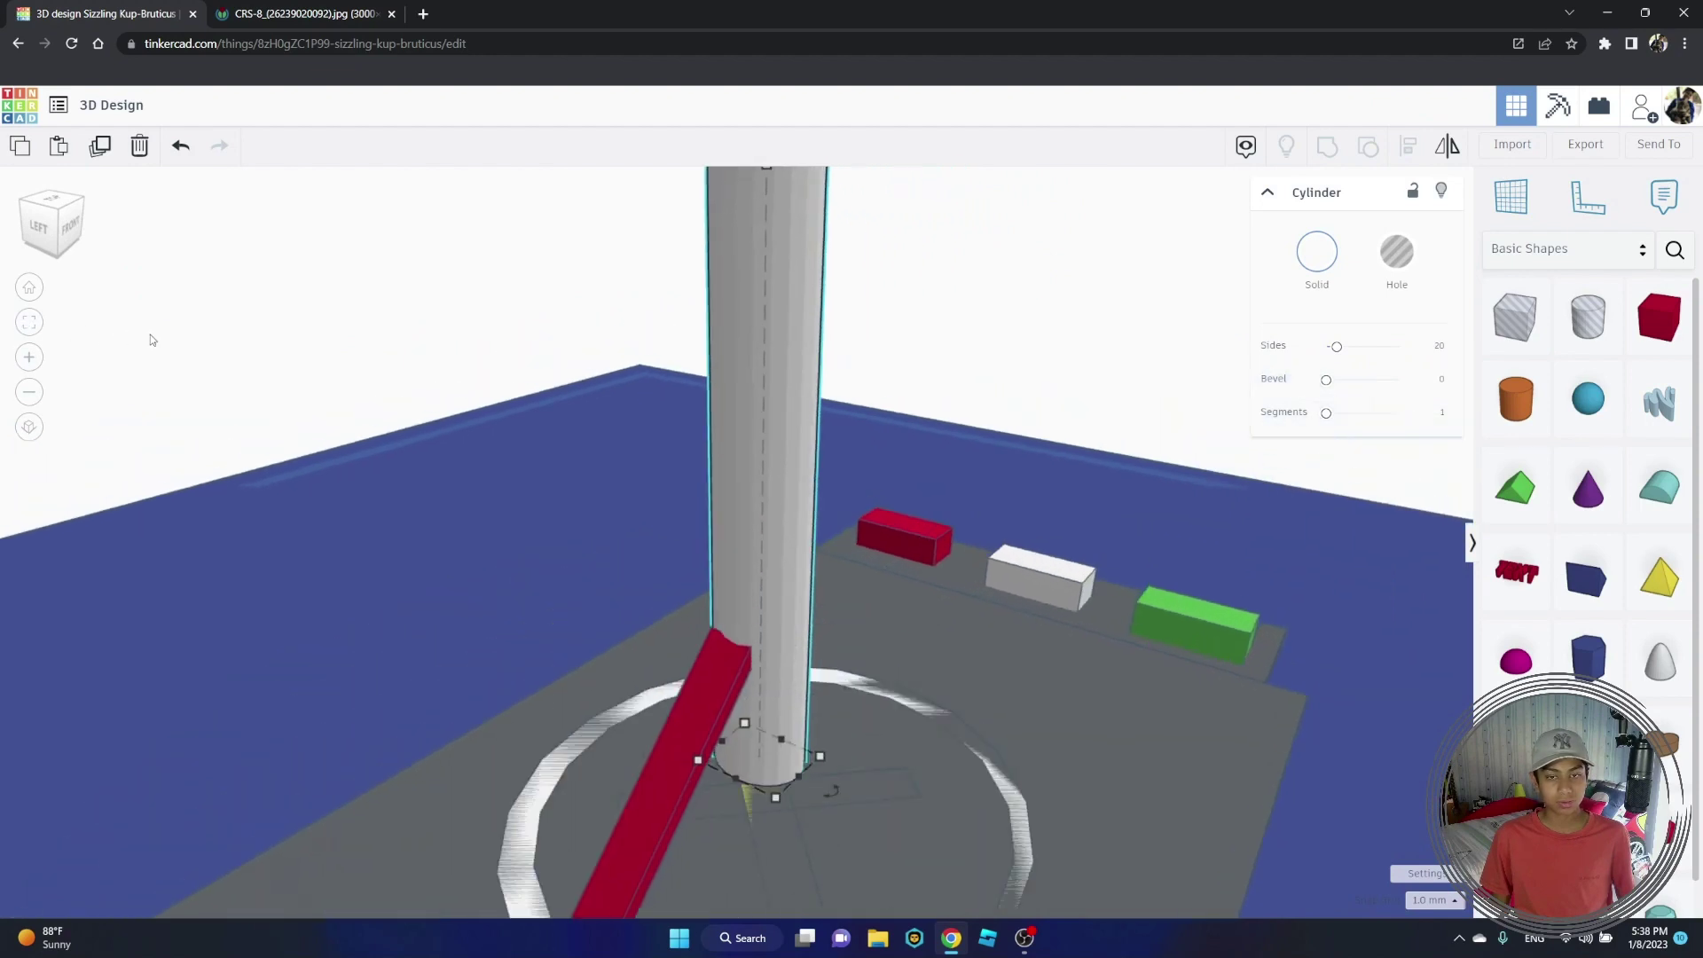
scroll(152, 343, down, 4)
right_drag(285, 395, 48, 370)
scroll(86, 371, up, 2)
scroll(86, 372, up, 1)
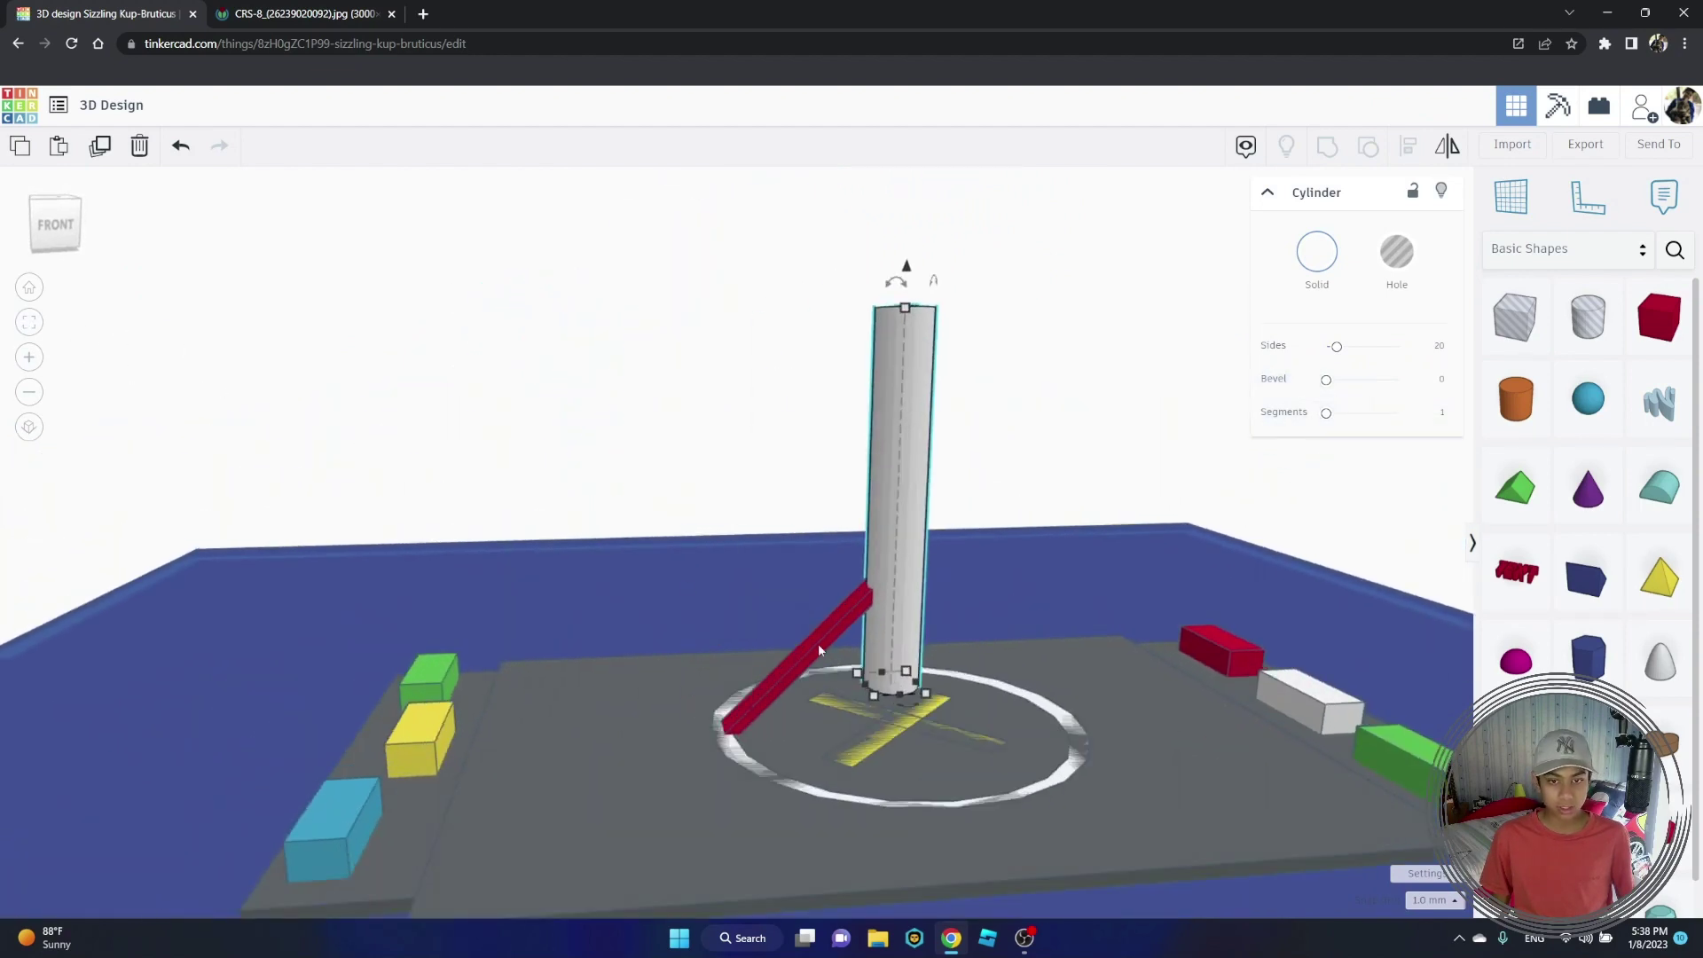
click(823, 635)
click(1330, 248)
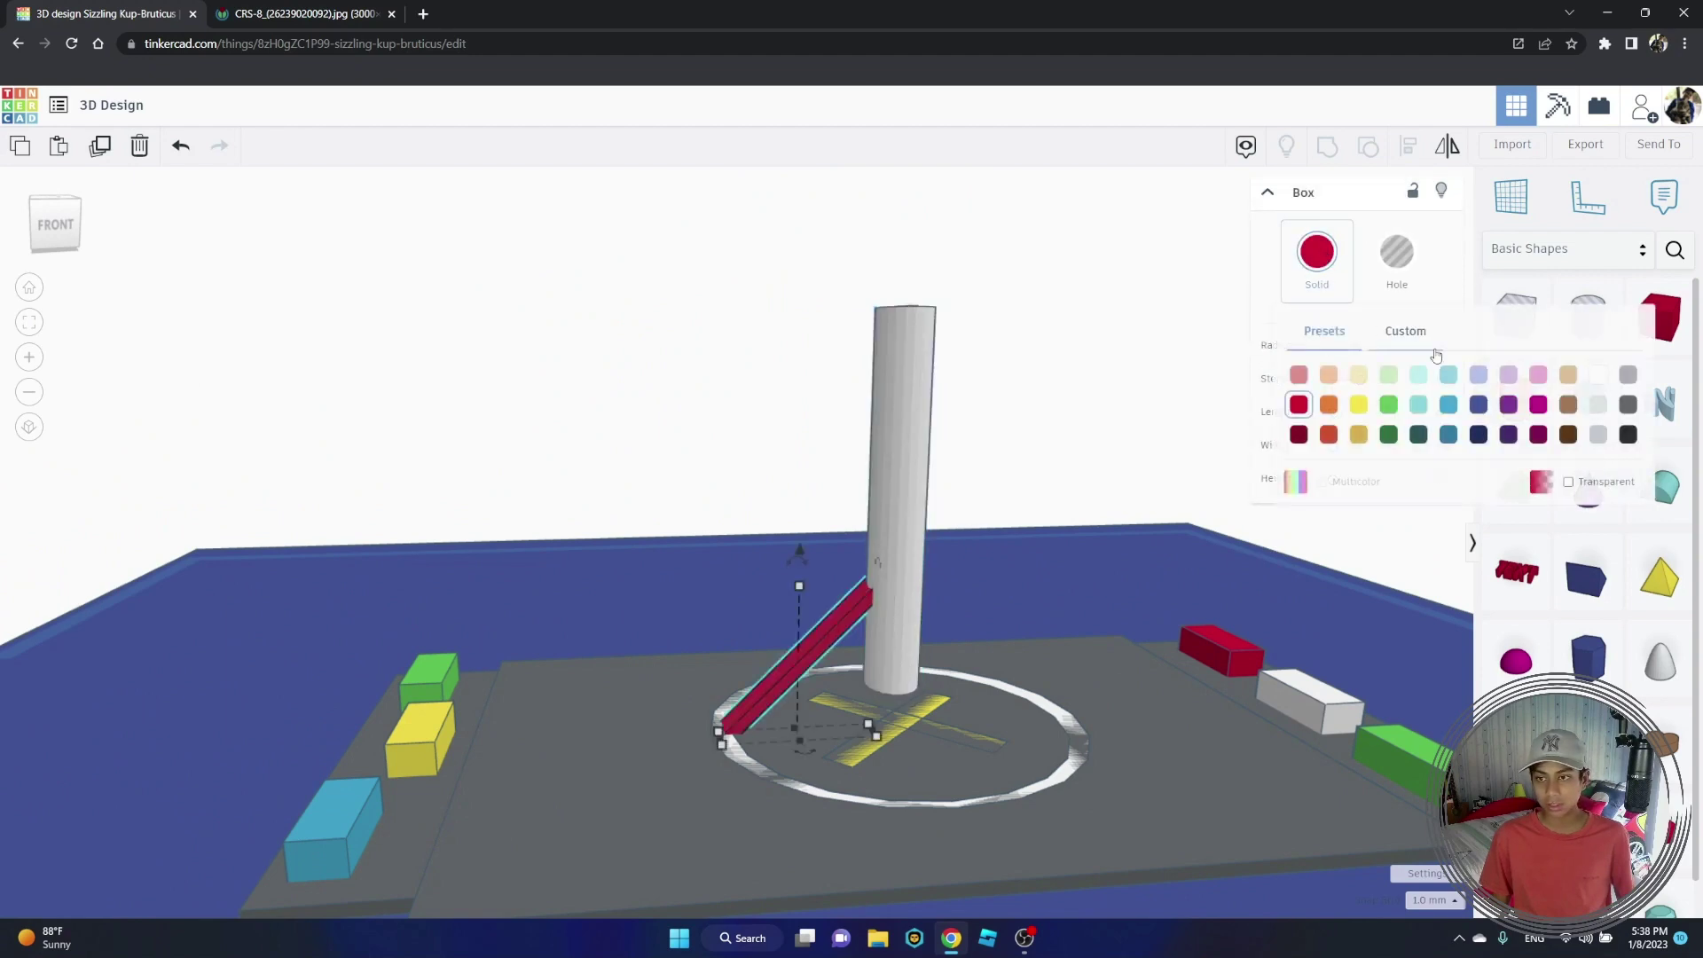
click(1627, 436)
click(1005, 432)
right_drag(1005, 432, 935, 419)
Step: Set the rocket cylinder 5 mm above the workplane and lower the black leg to match, checking against the reference photo
click(885, 692)
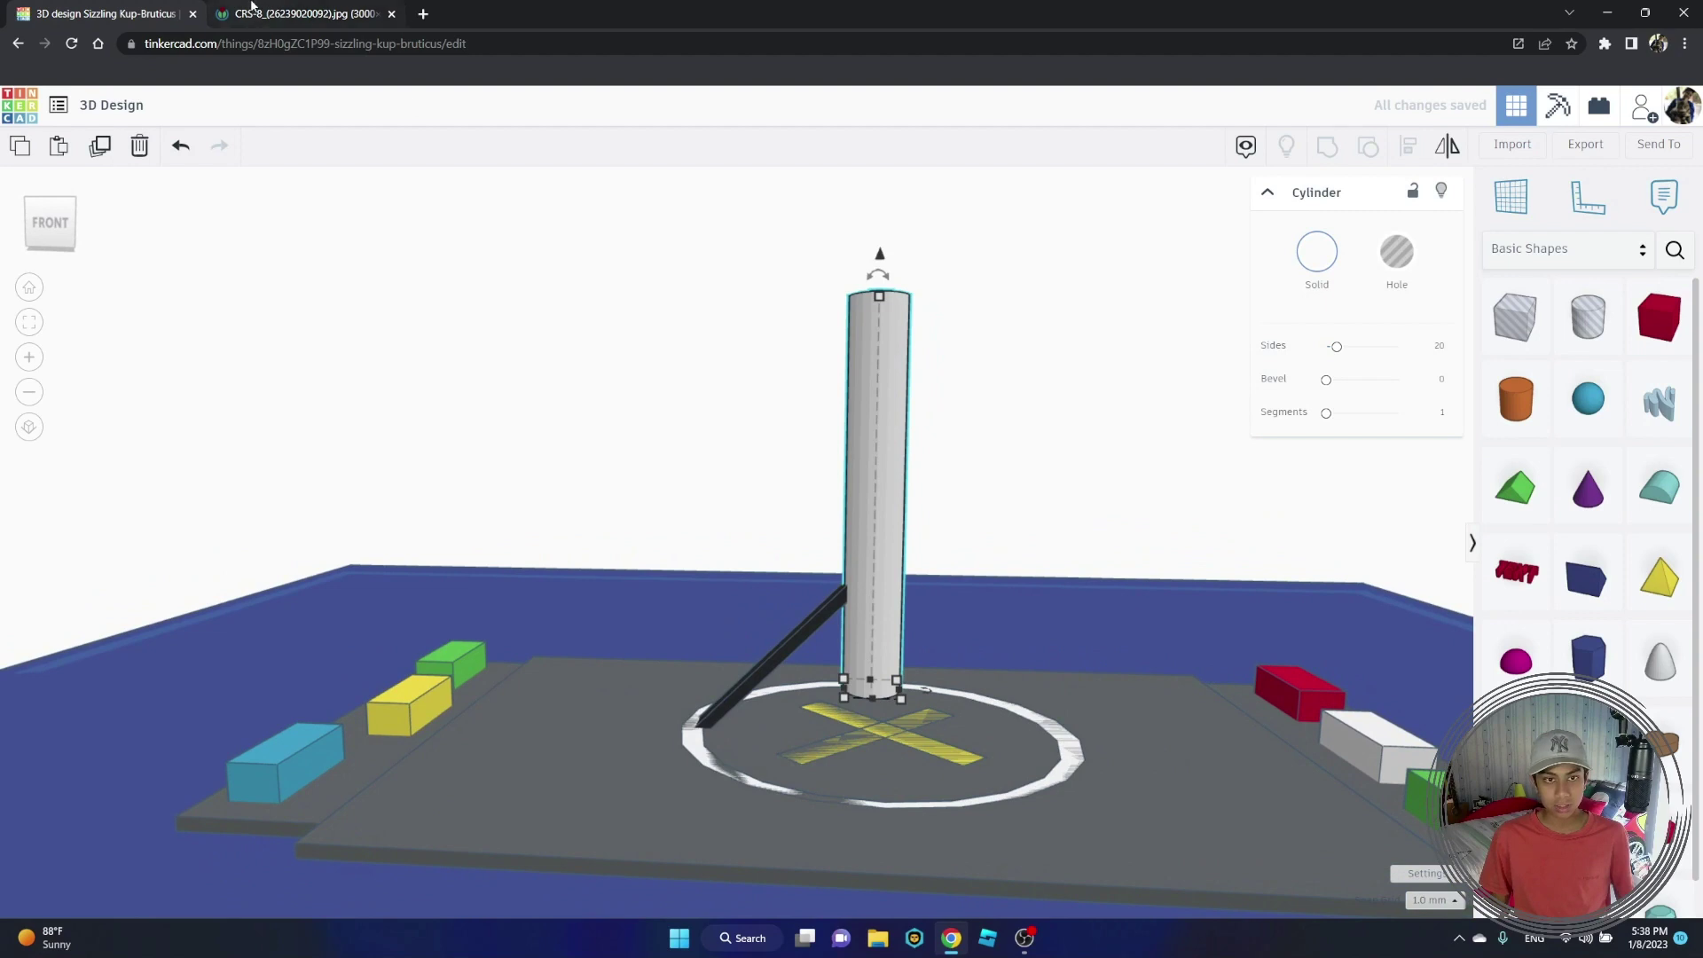
click(293, 14)
click(1, 2)
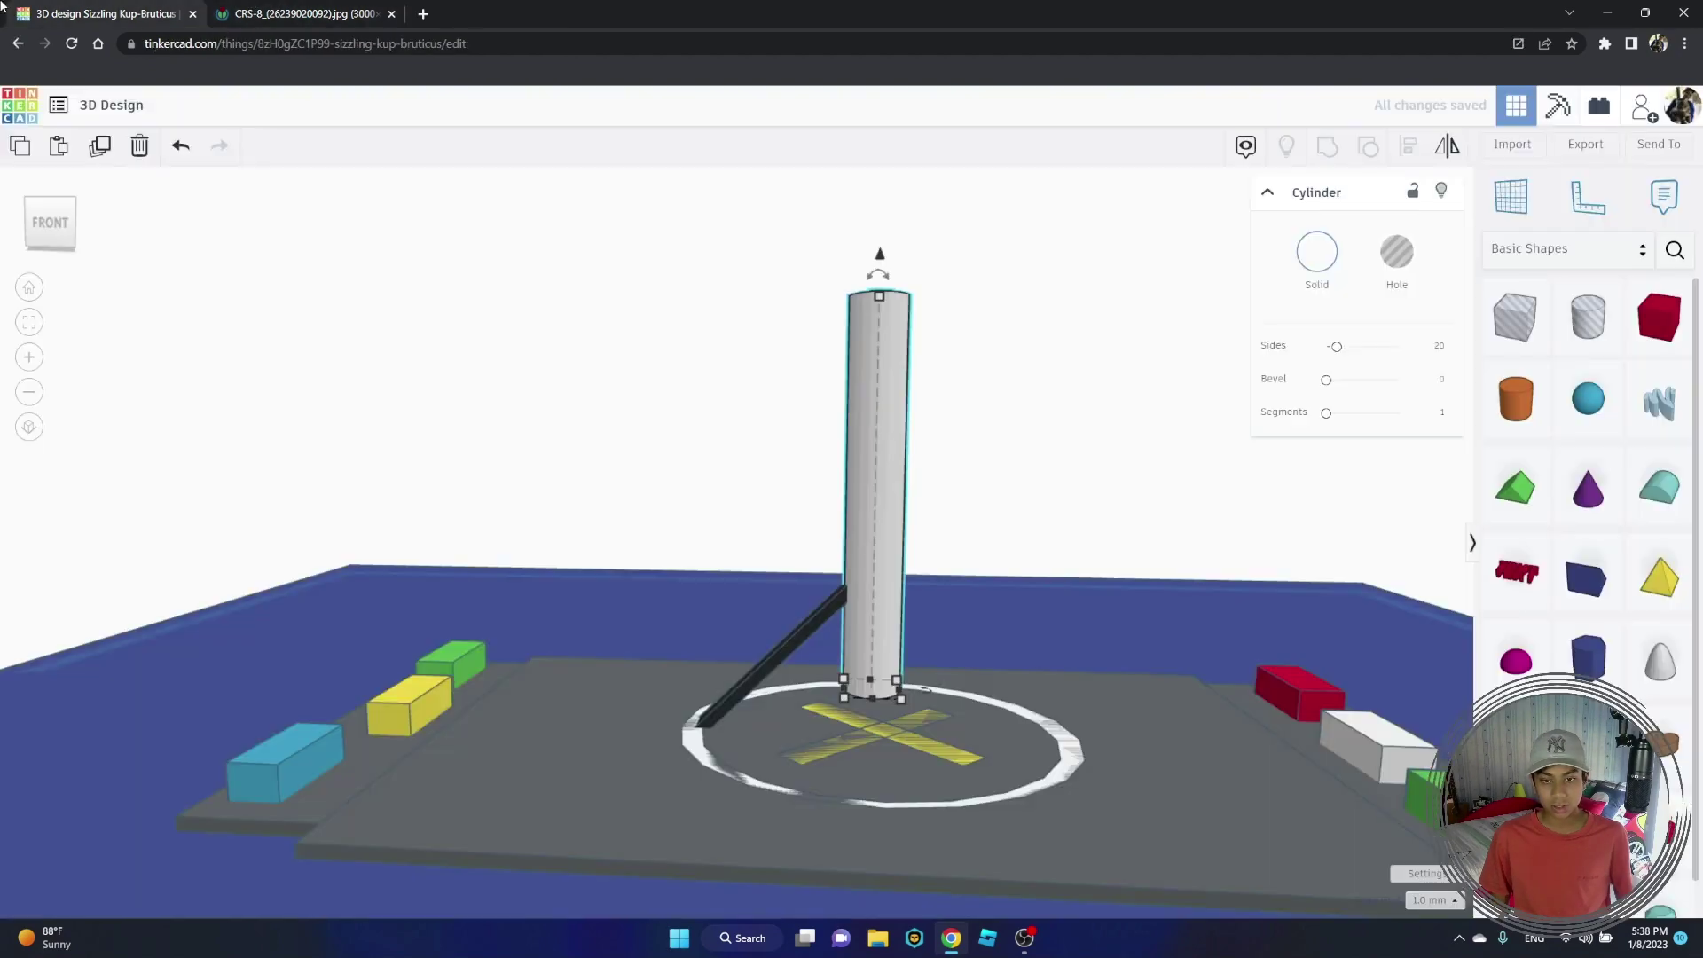
right_drag(962, 574, 920, 566)
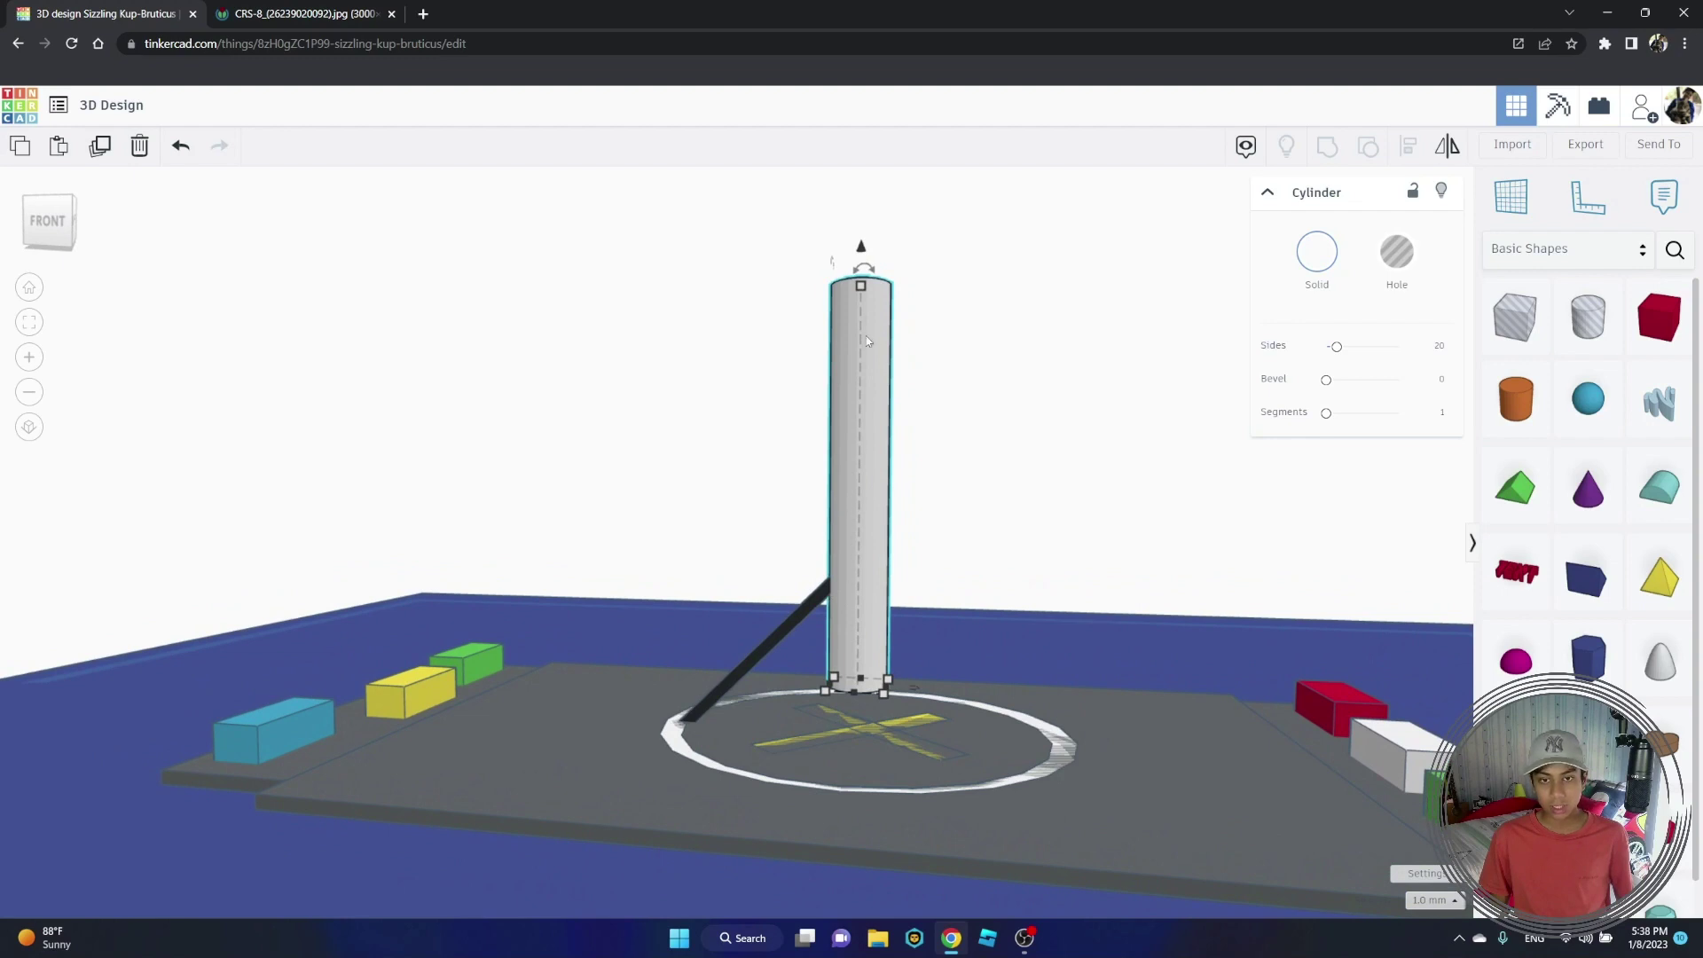
drag(861, 246, 860, 271)
mouse_move(861, 281)
right_down()
mouse_move(859, 242)
mouse_move(861, 285)
right_up()
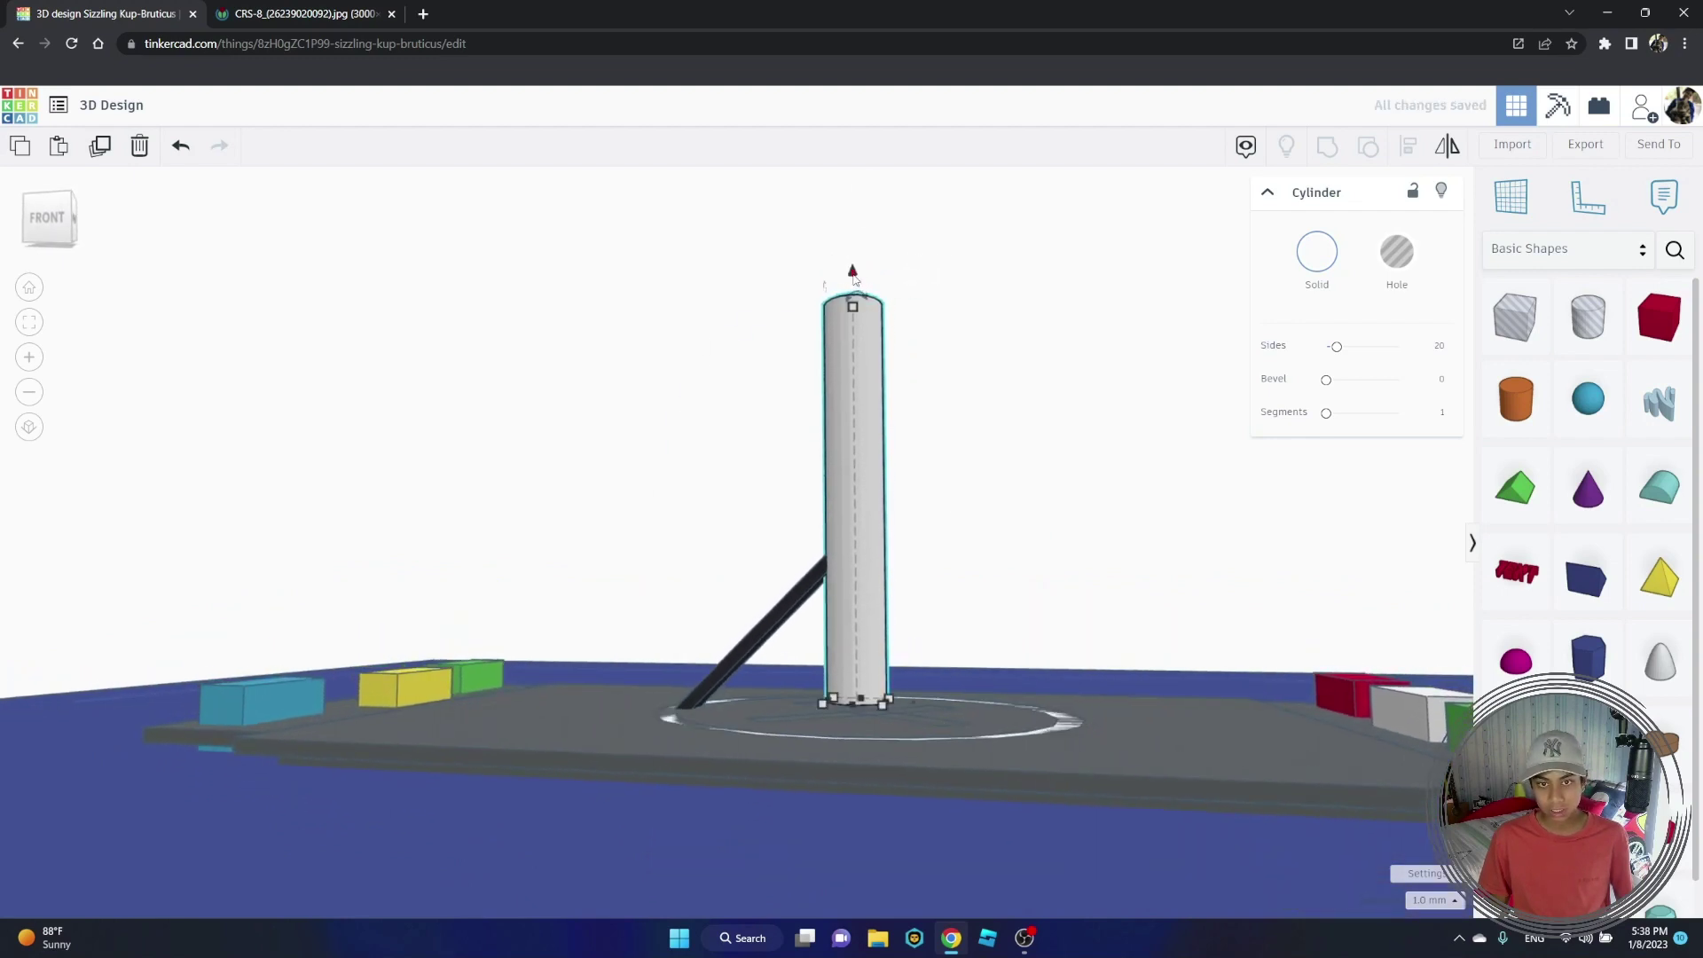
drag(856, 273, 857, 268)
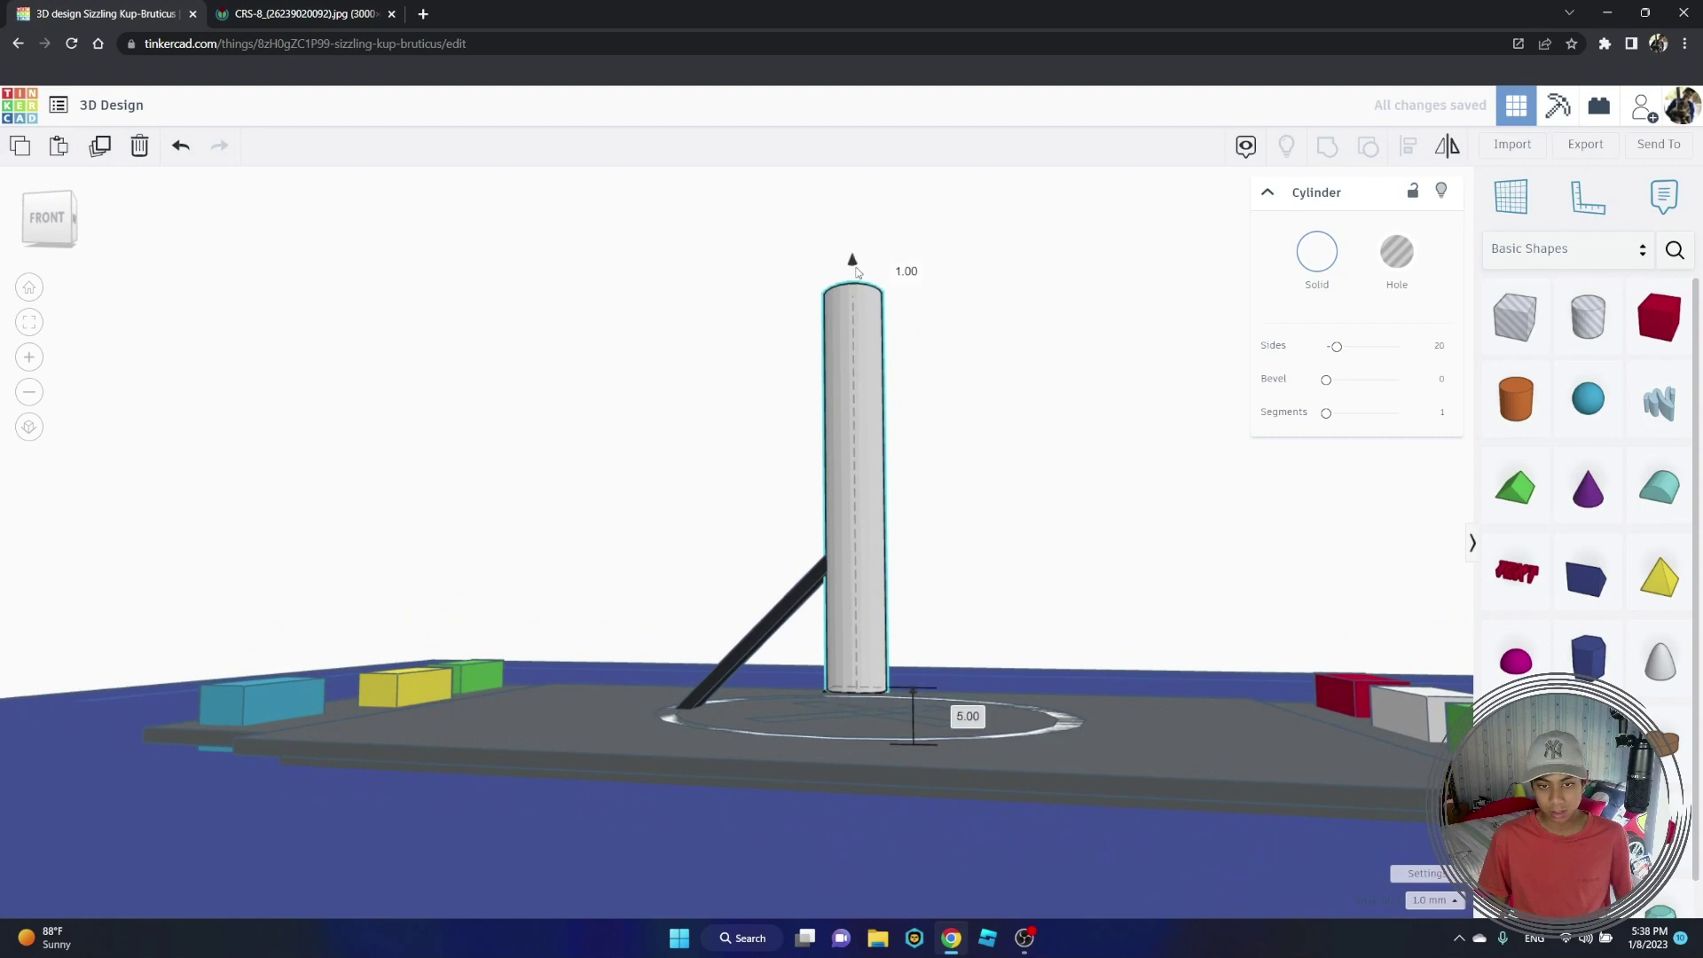
click(784, 611)
drag(759, 522, 757, 583)
Step: Duplicate the black landing leg and rotate the copy 180° in the horizontal plane
right_drag(755, 581, 806, 615)
scroll(806, 614, up, 3)
right_drag(909, 631, 841, 605)
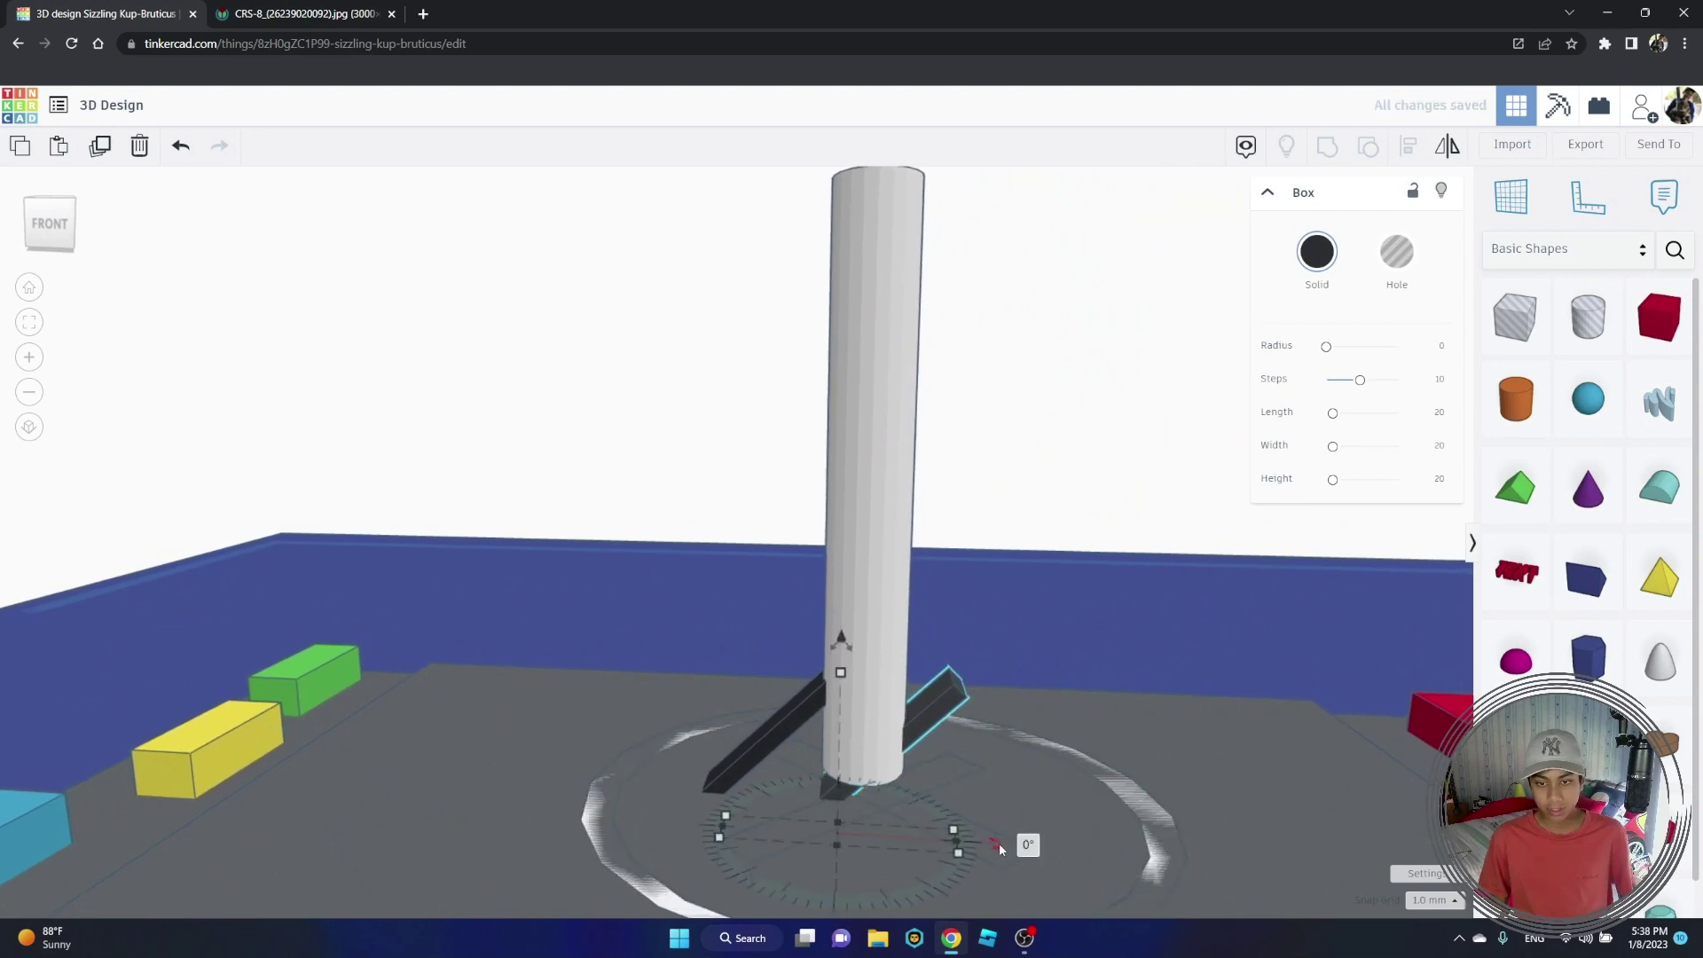
click(1028, 845)
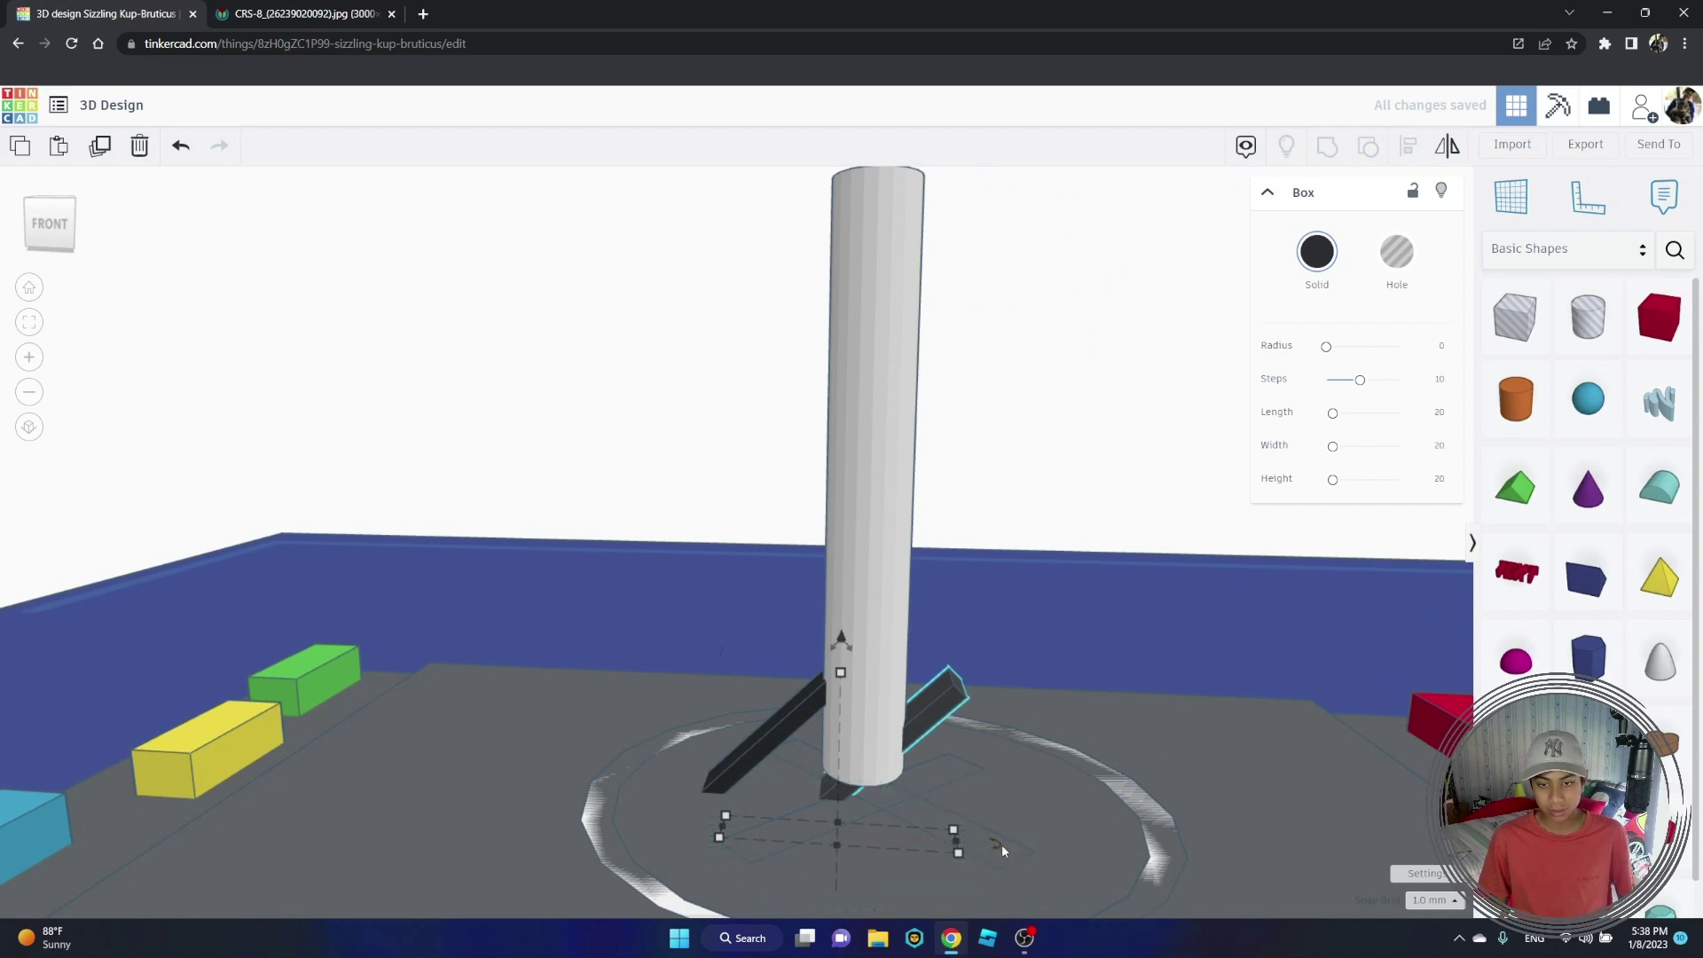
click(1028, 844)
text(180)
key(Return)
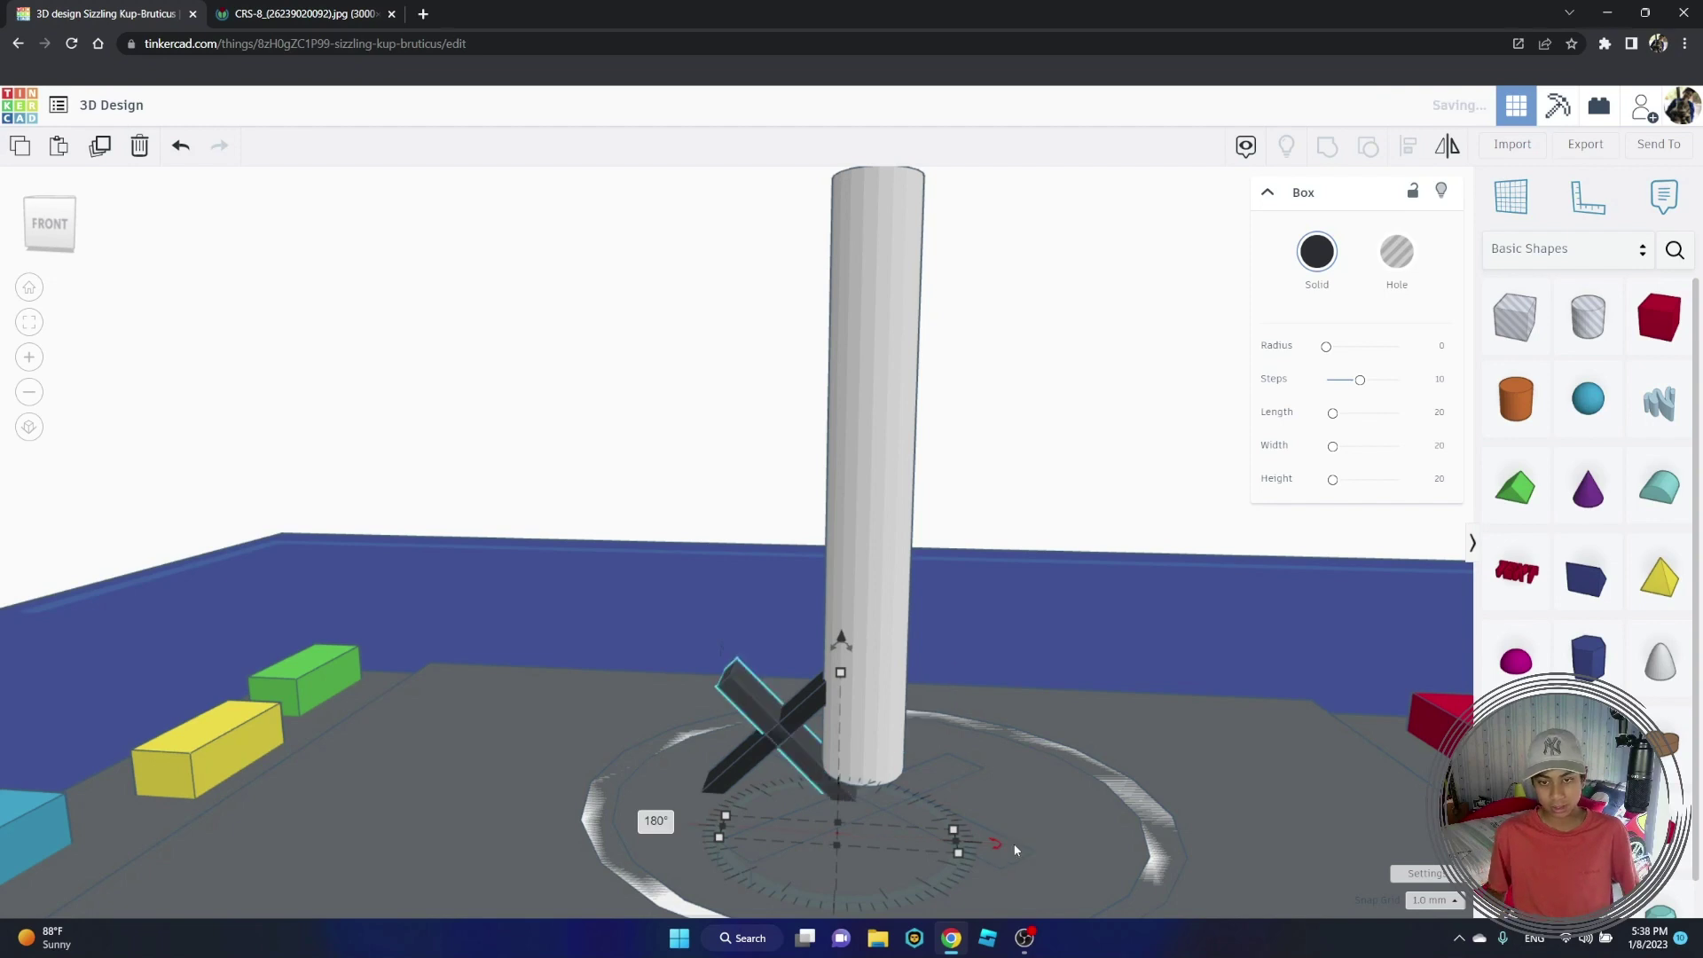
Step: Move the rotated leg copy against the opposite side of the rocket, mirroring the first leg
scroll(1019, 853, up, 5)
right_drag(836, 770, 798, 767)
drag(648, 731, 812, 806)
right_drag(812, 806, 247, 381)
click(293, 343)
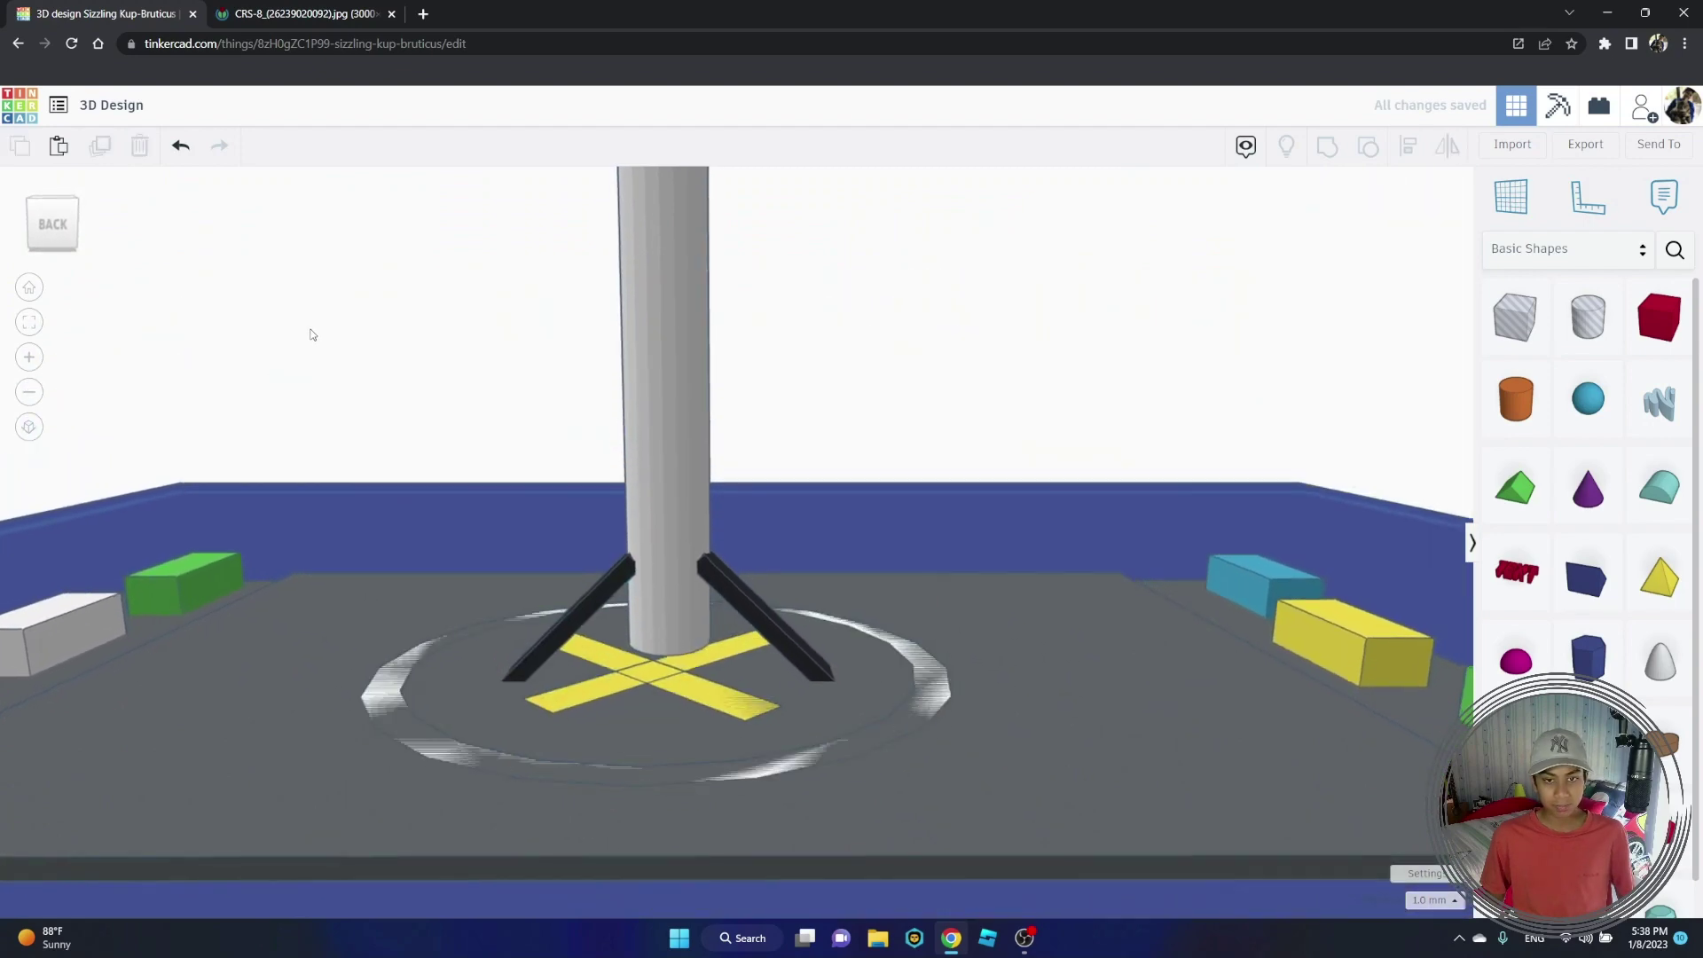
Step: Paste a third black leg, rotate it 90° horizontally and place it against the rocket between the two existing legs
right_drag(312, 335, 1016, 343)
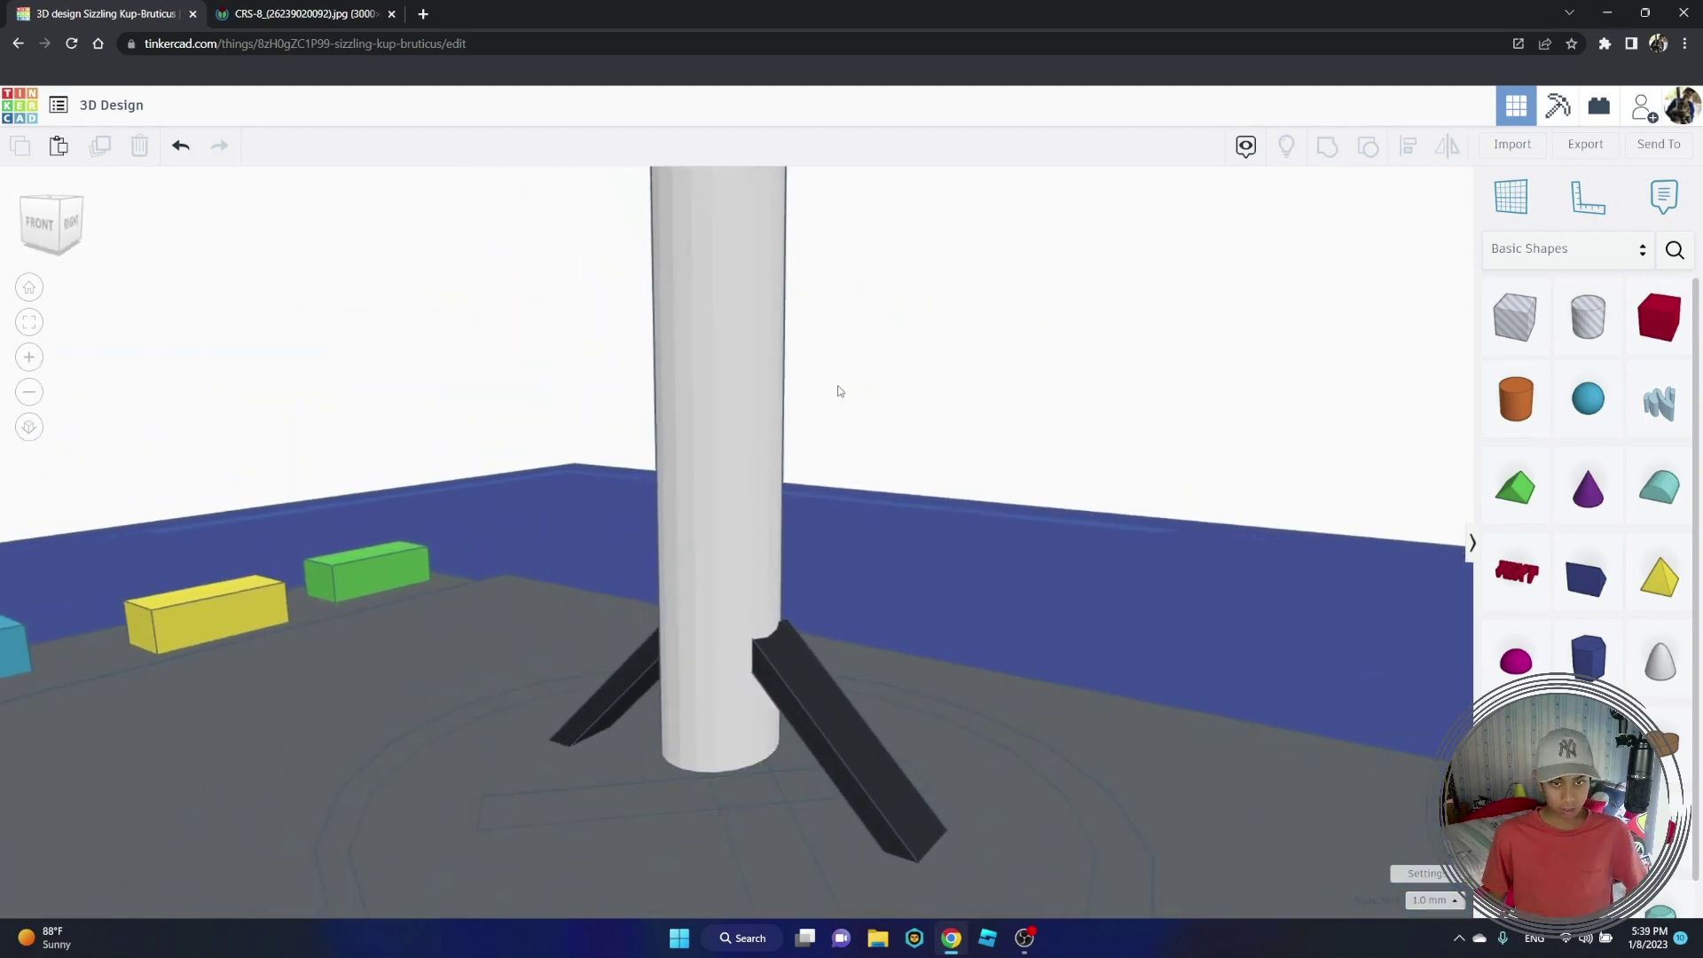
key(ctrl+v)
right_drag(890, 852, 936, 846)
scroll(937, 848, down, 3)
click(932, 875)
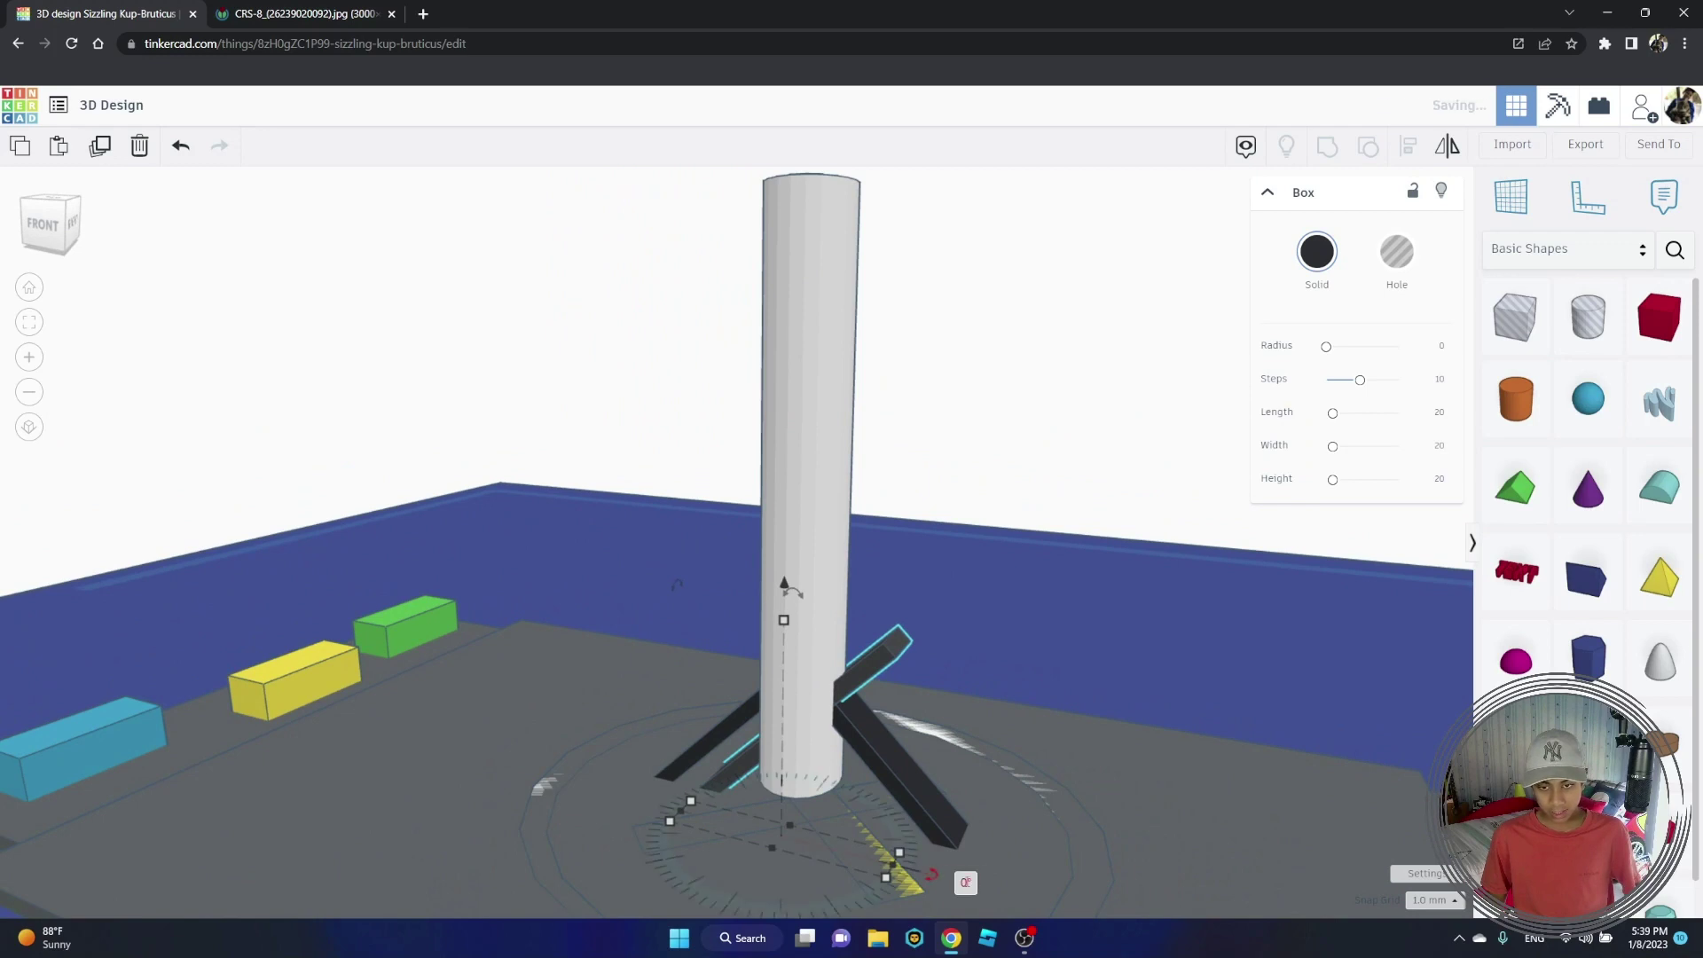
key(Return)
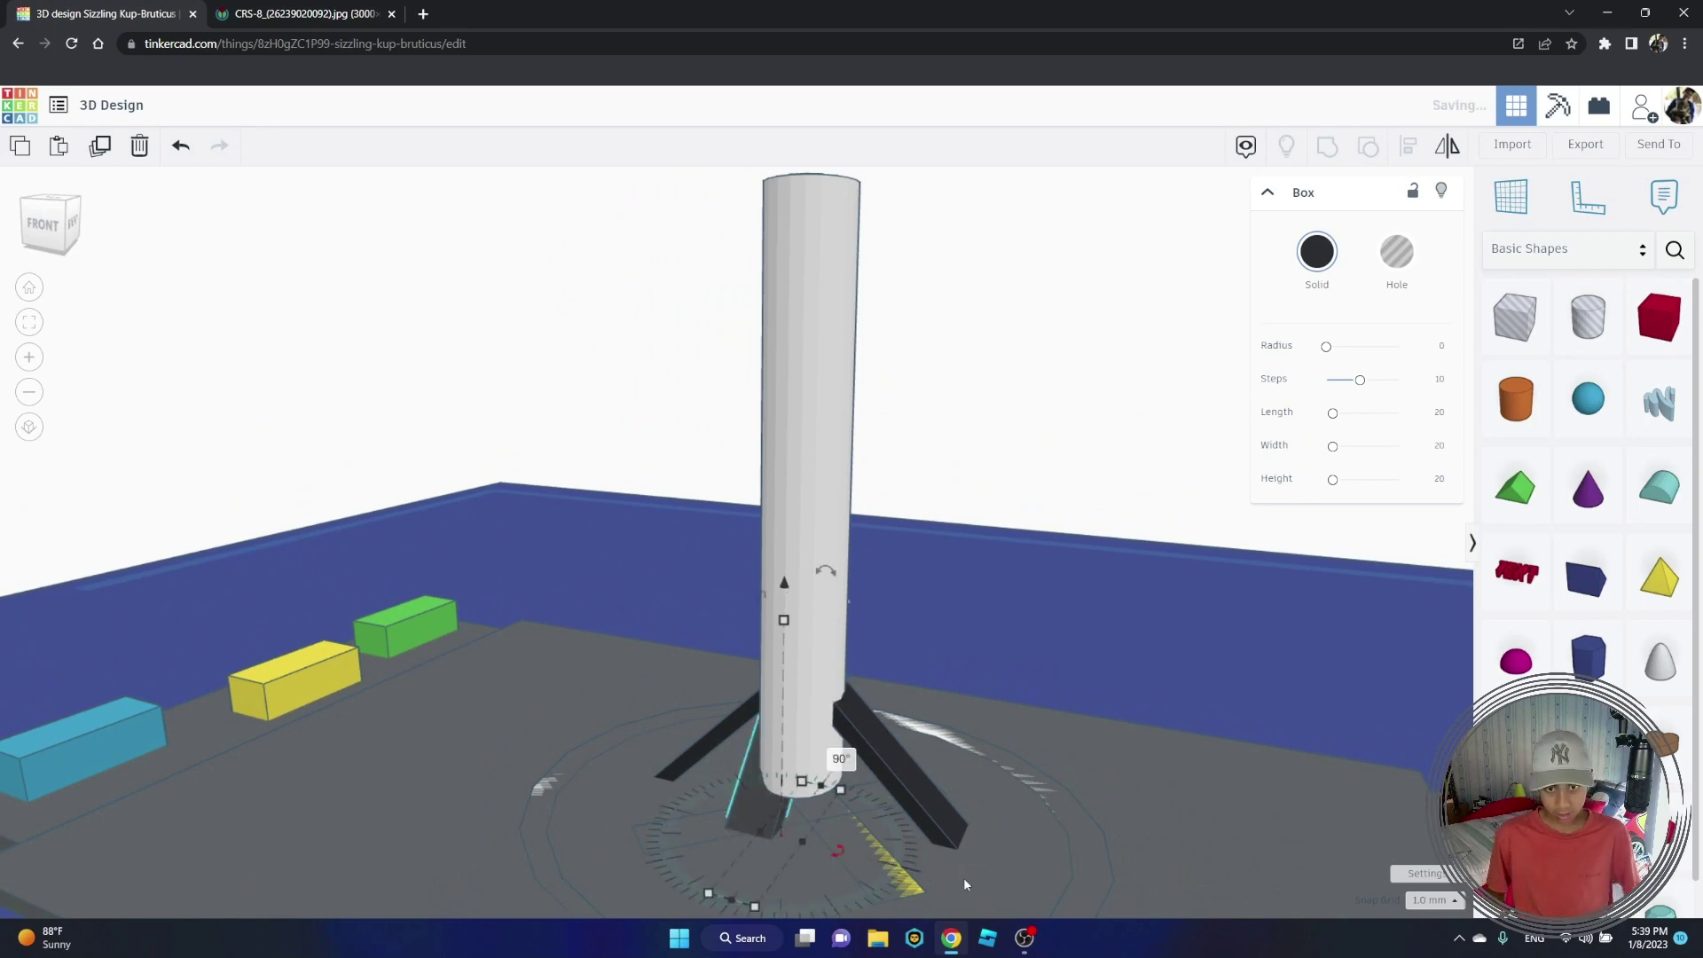
drag(737, 838, 716, 874)
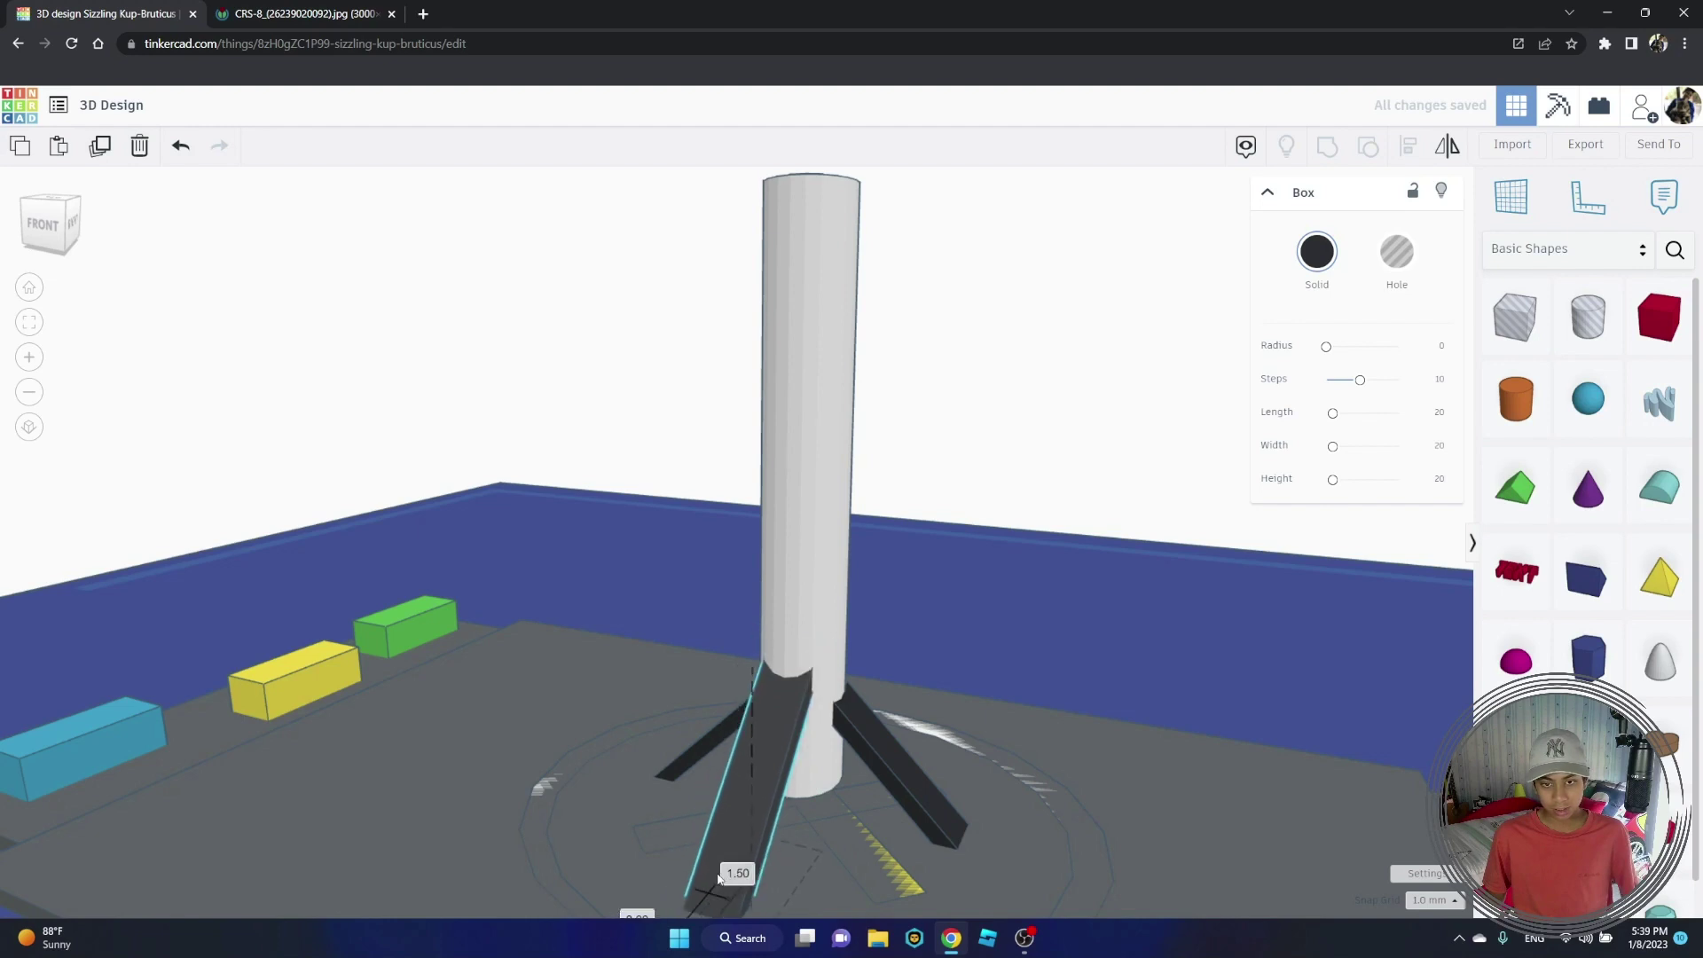
right_drag(717, 874, 1163, 837)
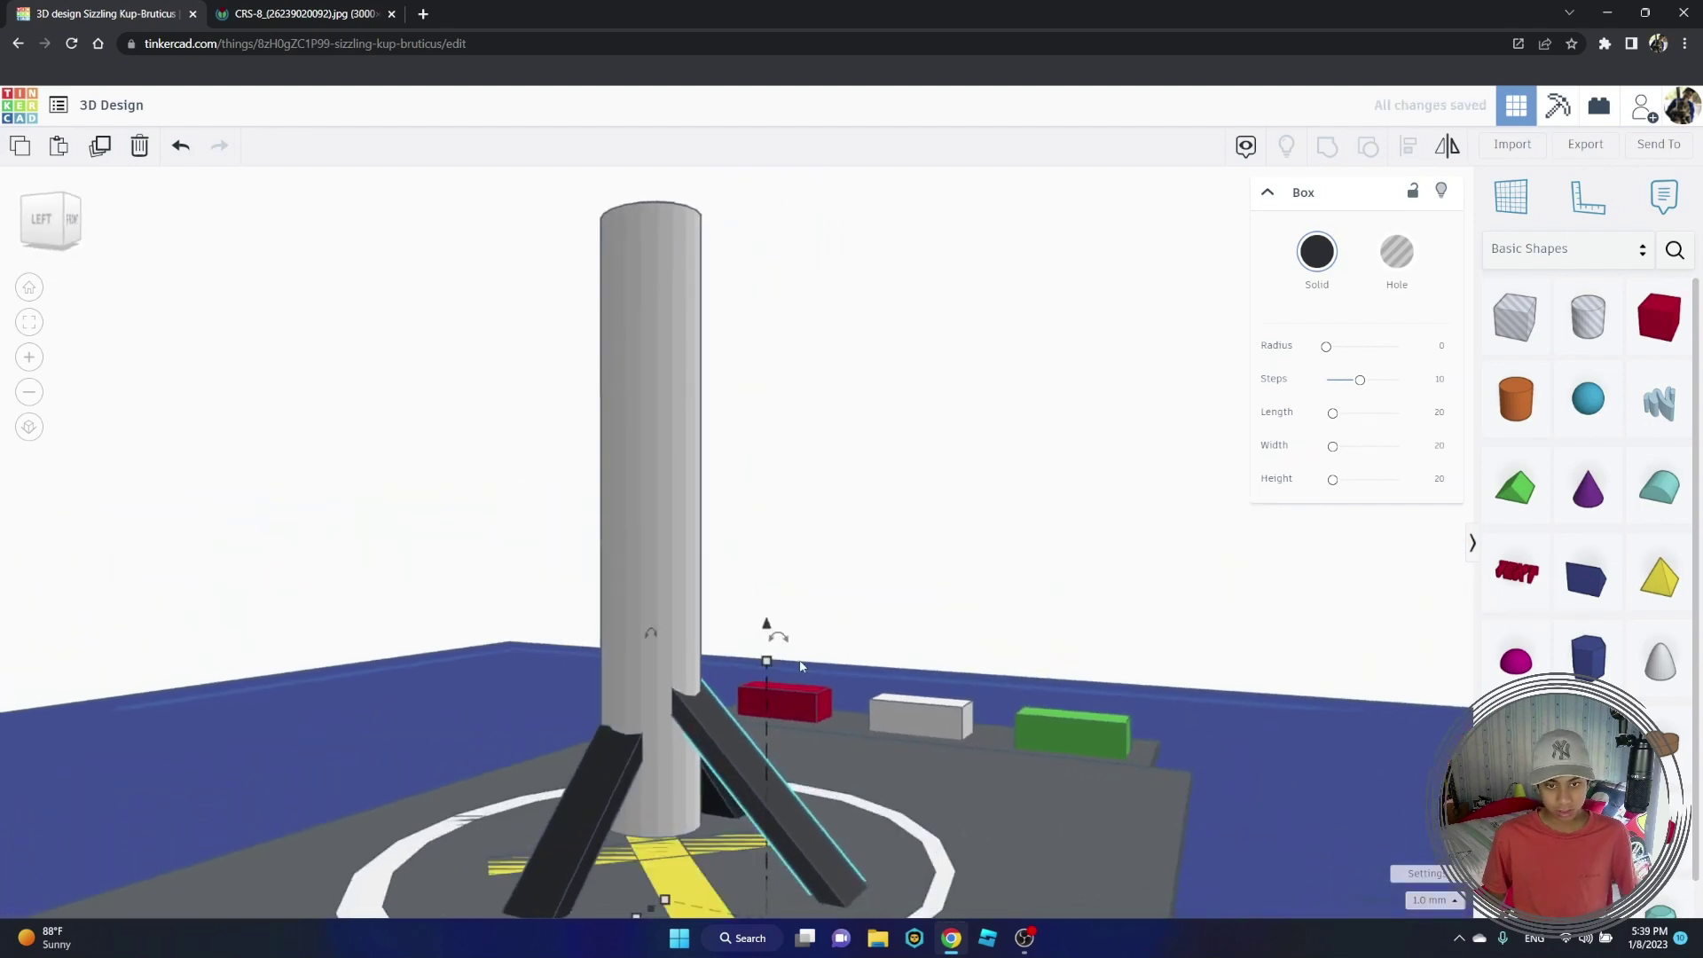
Step: Lower the third black leg by 2 mm, and paste a fourth leg turned horizontally to face the opposite way
drag(767, 625, 769, 661)
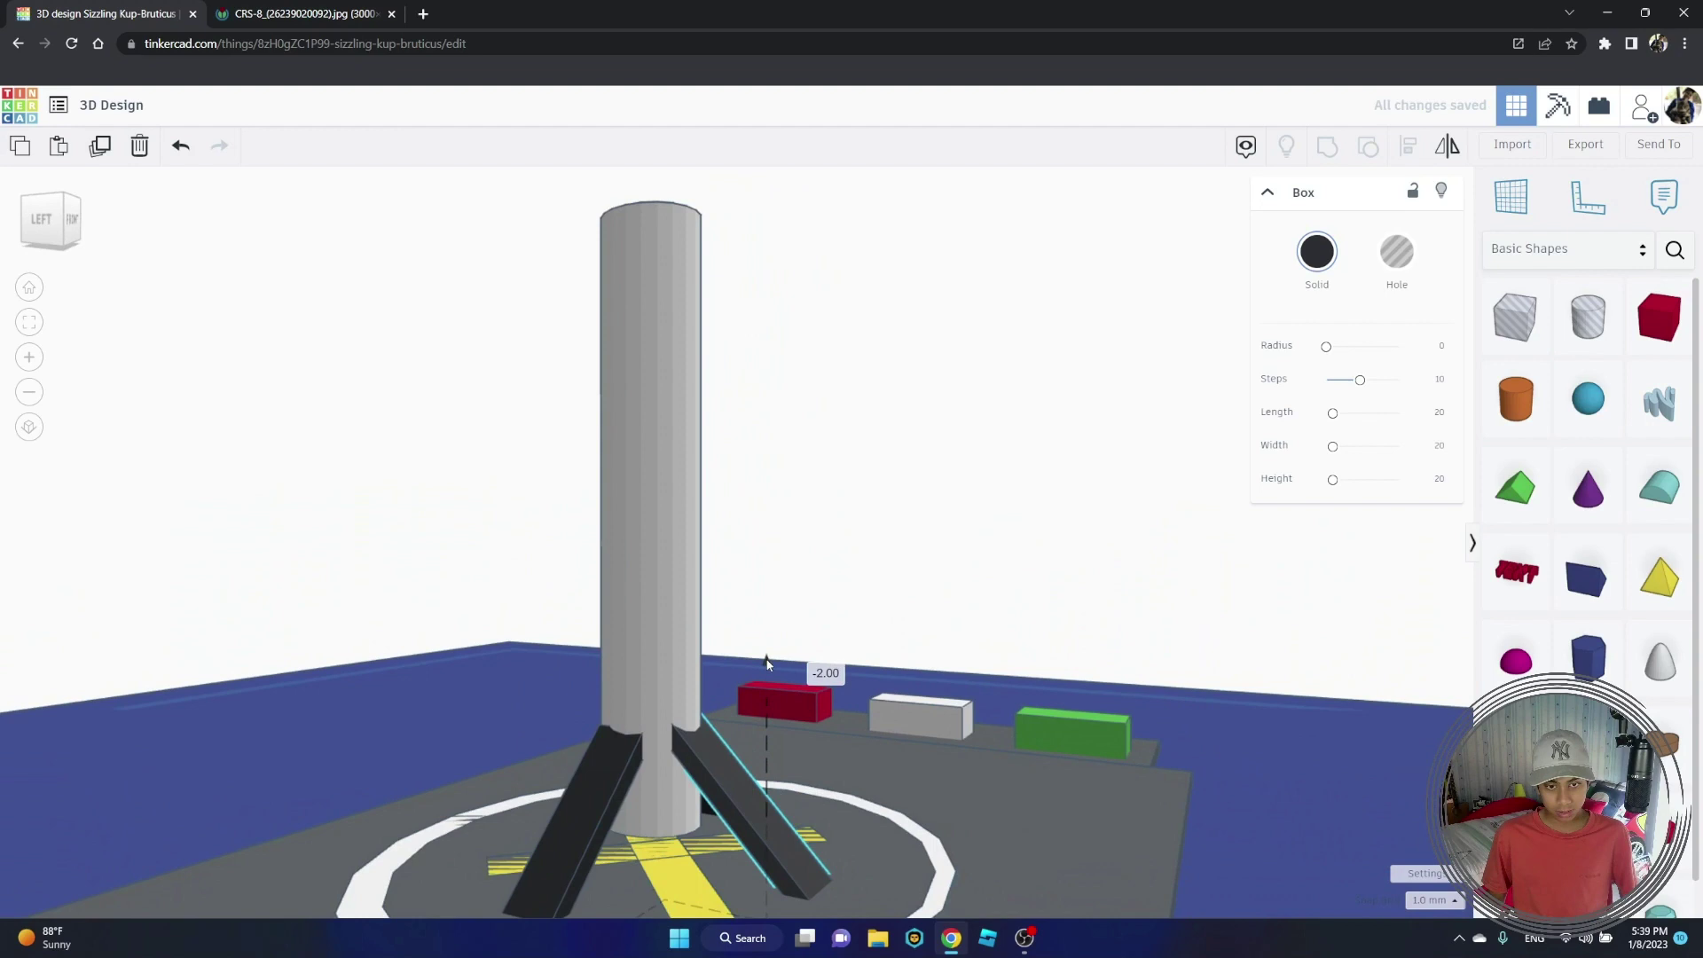
right_drag(768, 663, 988, 690)
key(ctrl+v)
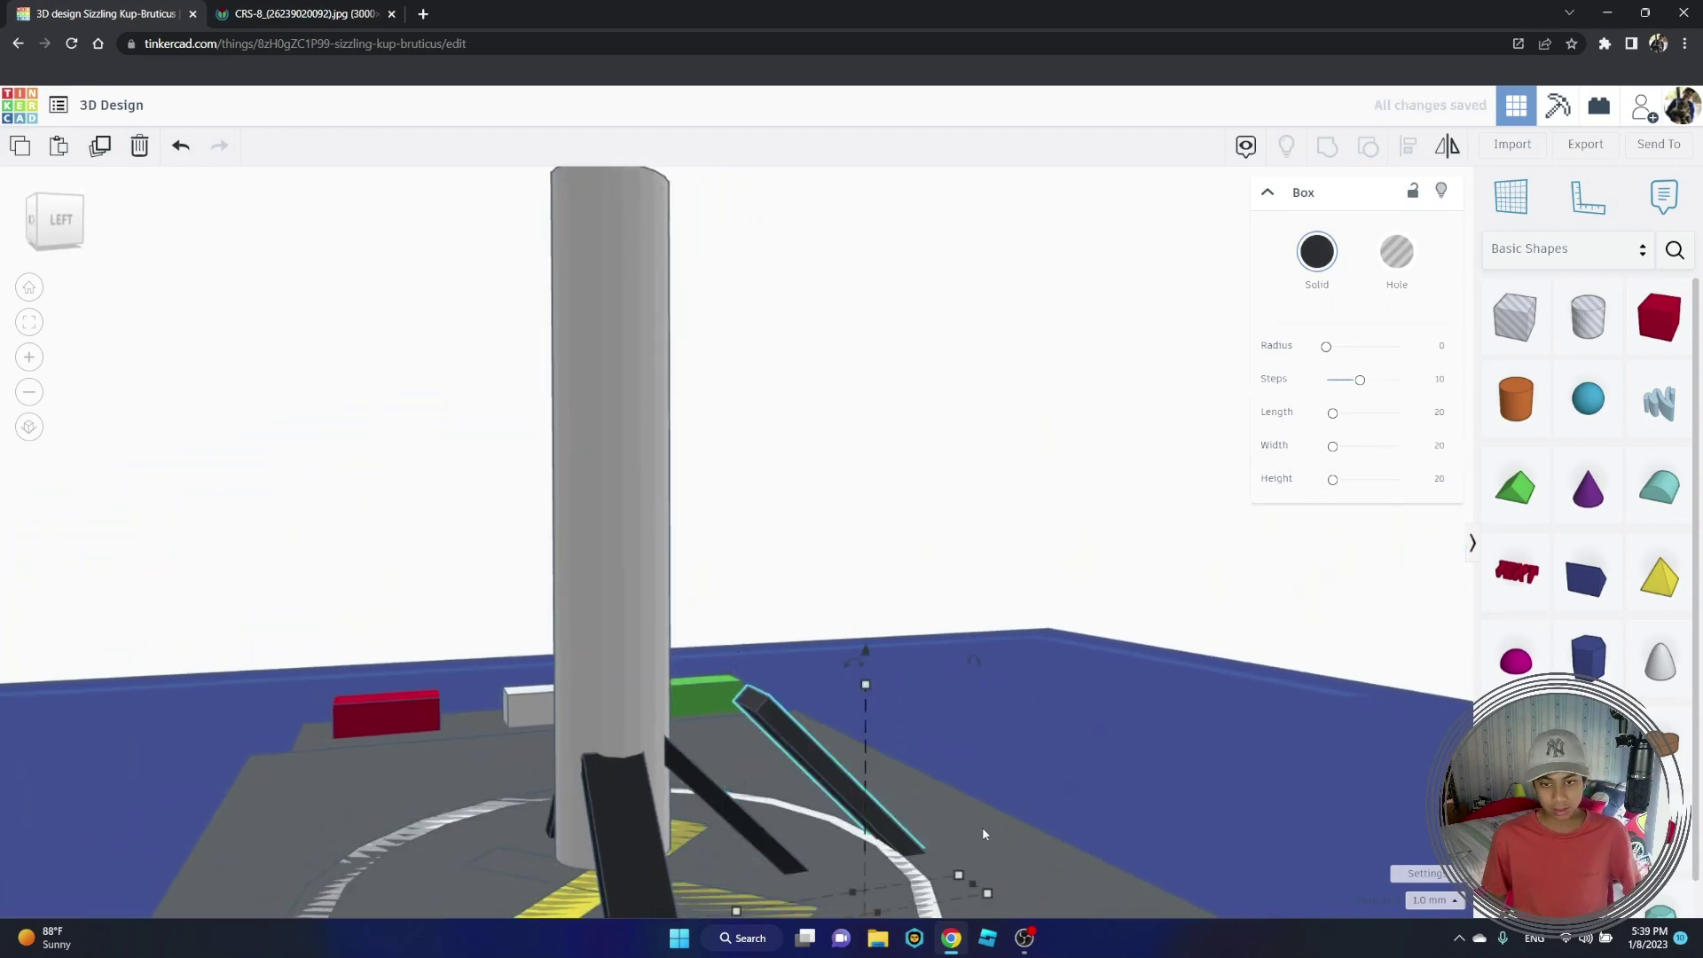
right_drag(982, 834, 748, 871)
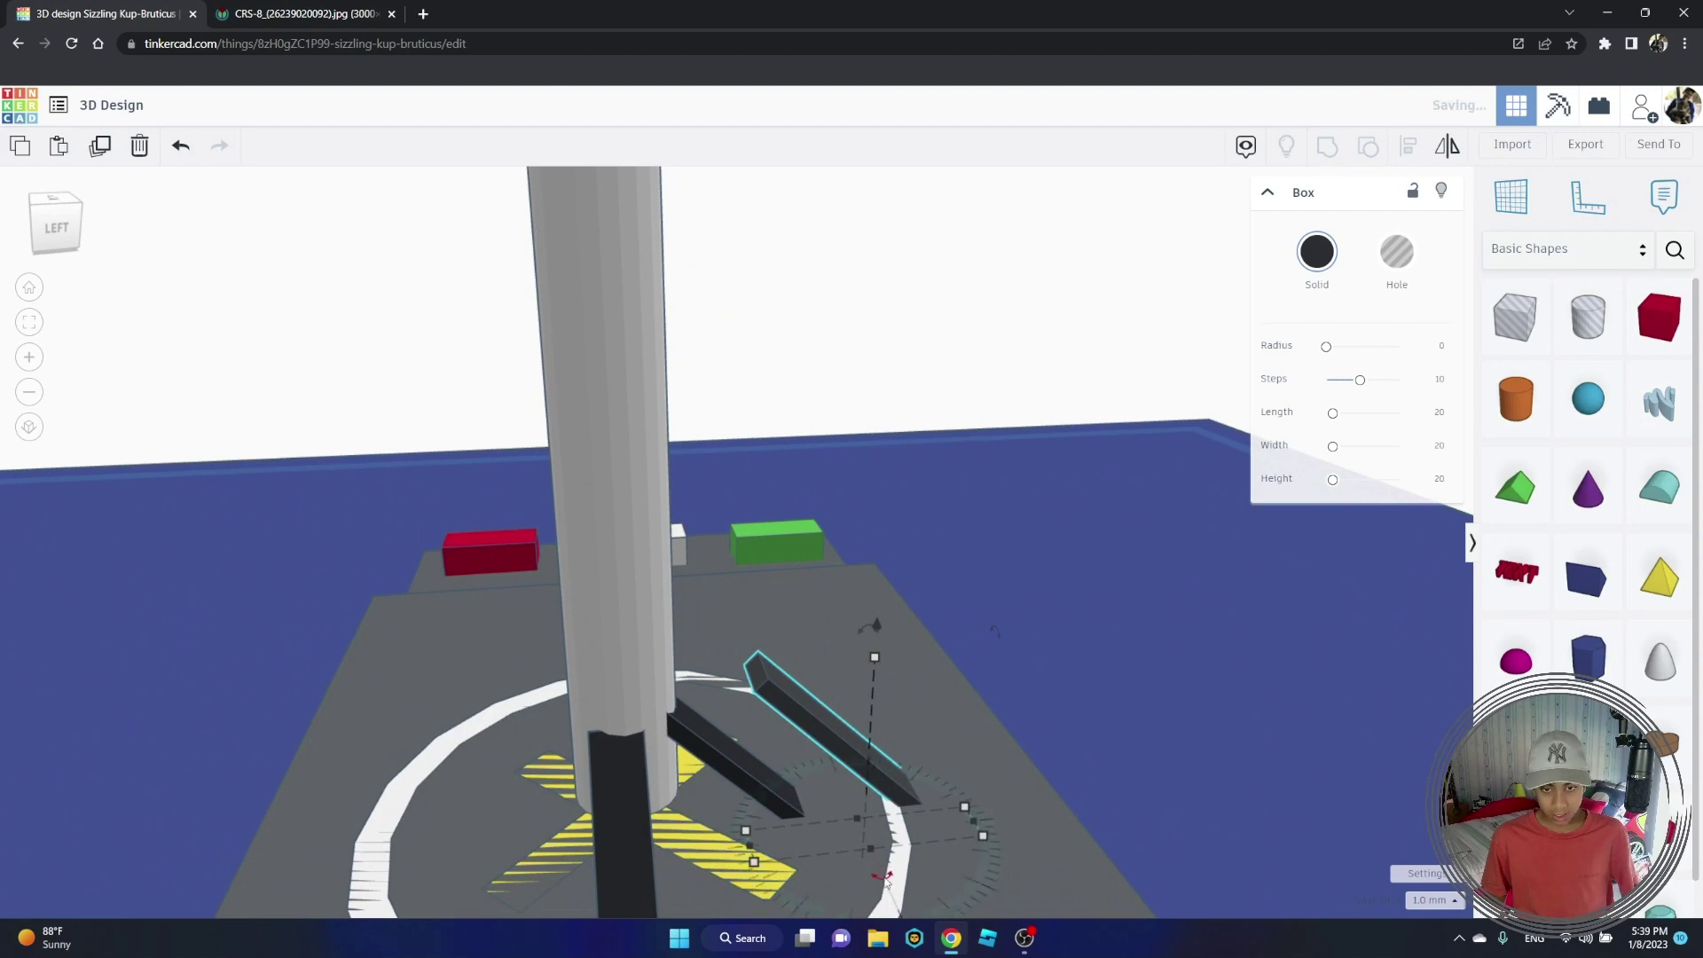
scroll(888, 881, down, 5)
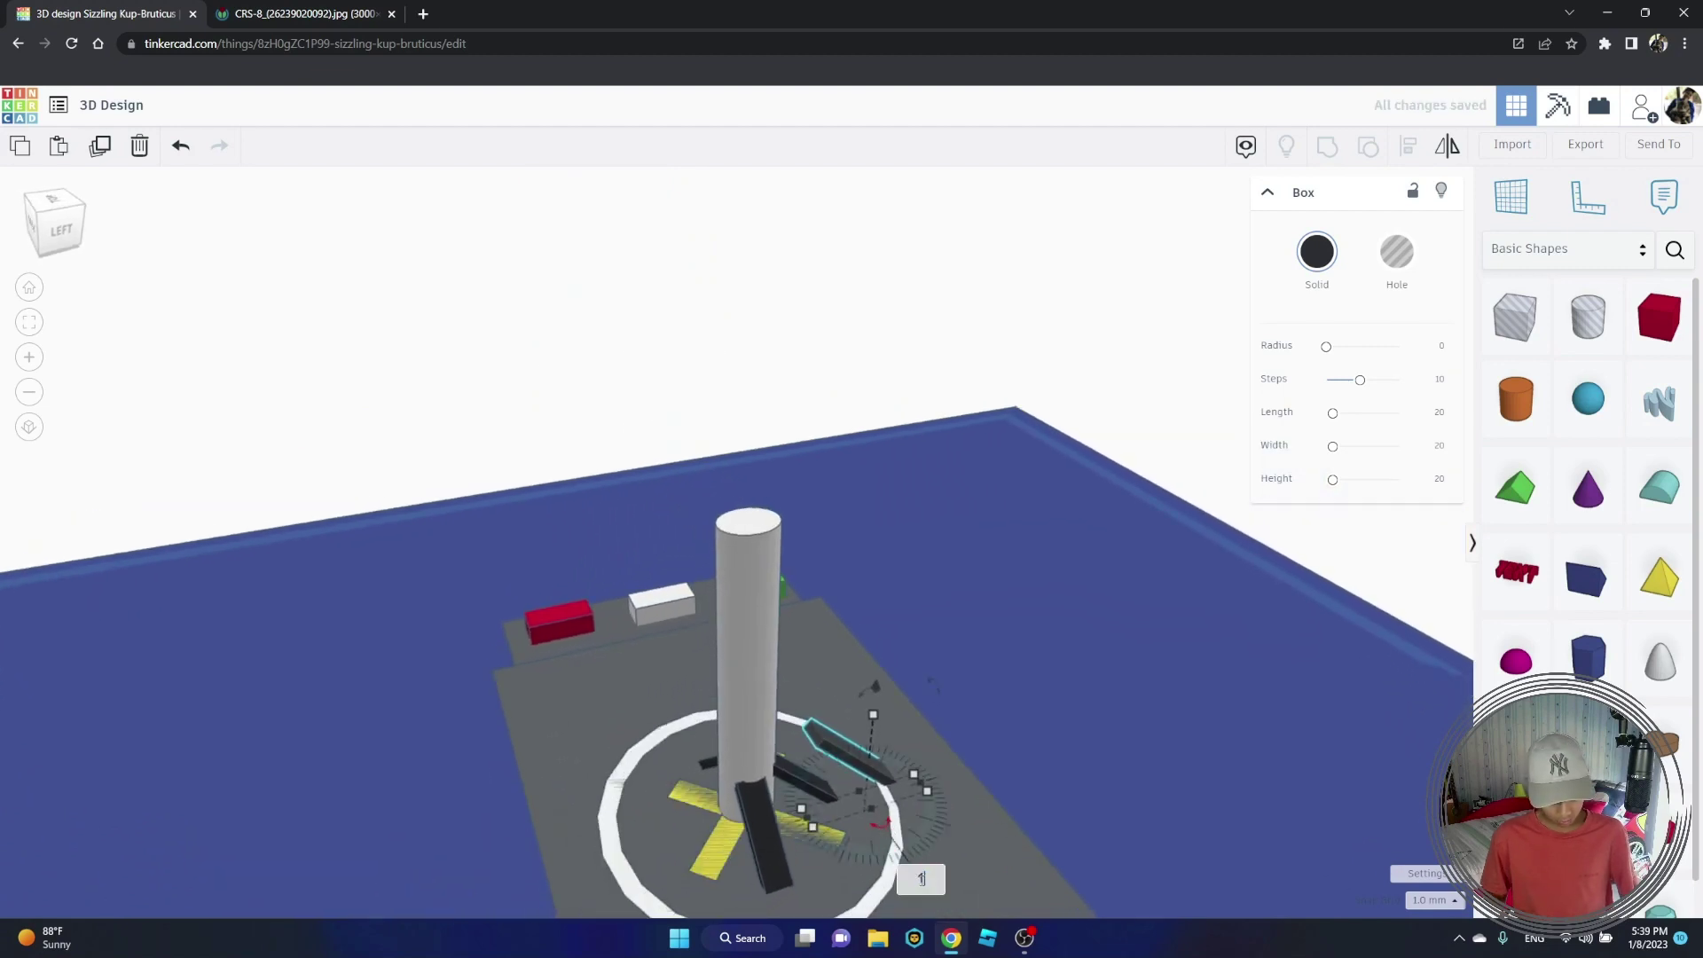
key(Return)
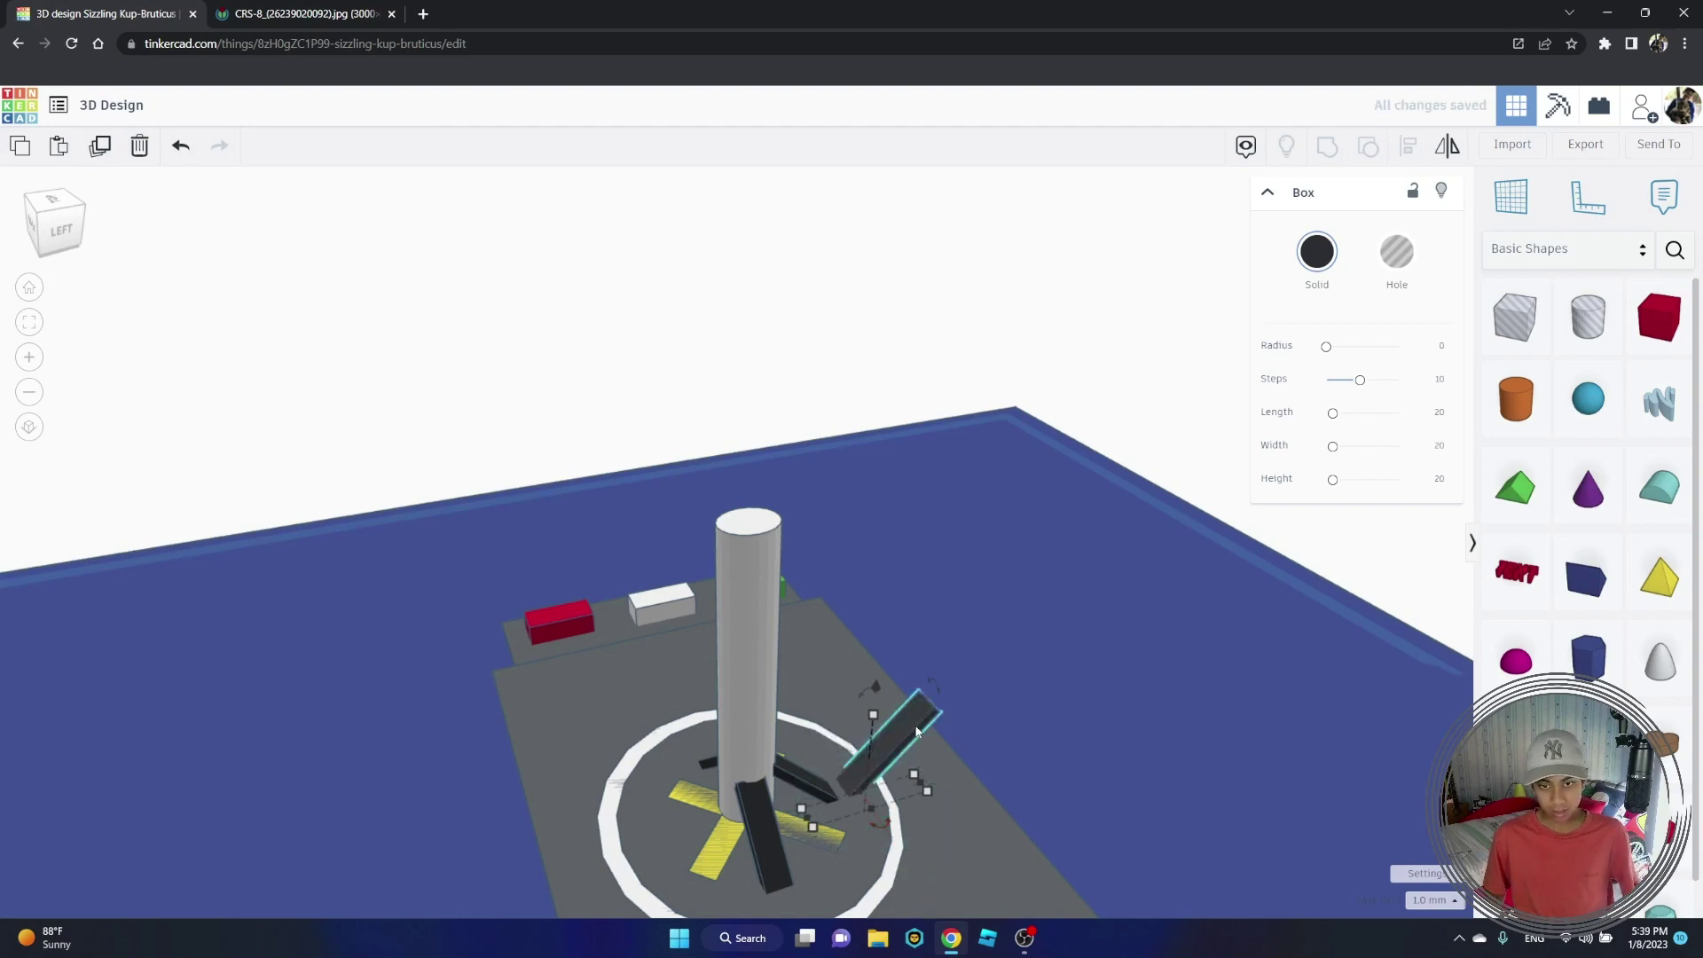
Step: Move the fourth black leg against the remaining free side of the rocket, lined up with the other three
drag(916, 731, 707, 786)
right_drag(709, 789, 589, 677)
scroll(630, 764, down, 2)
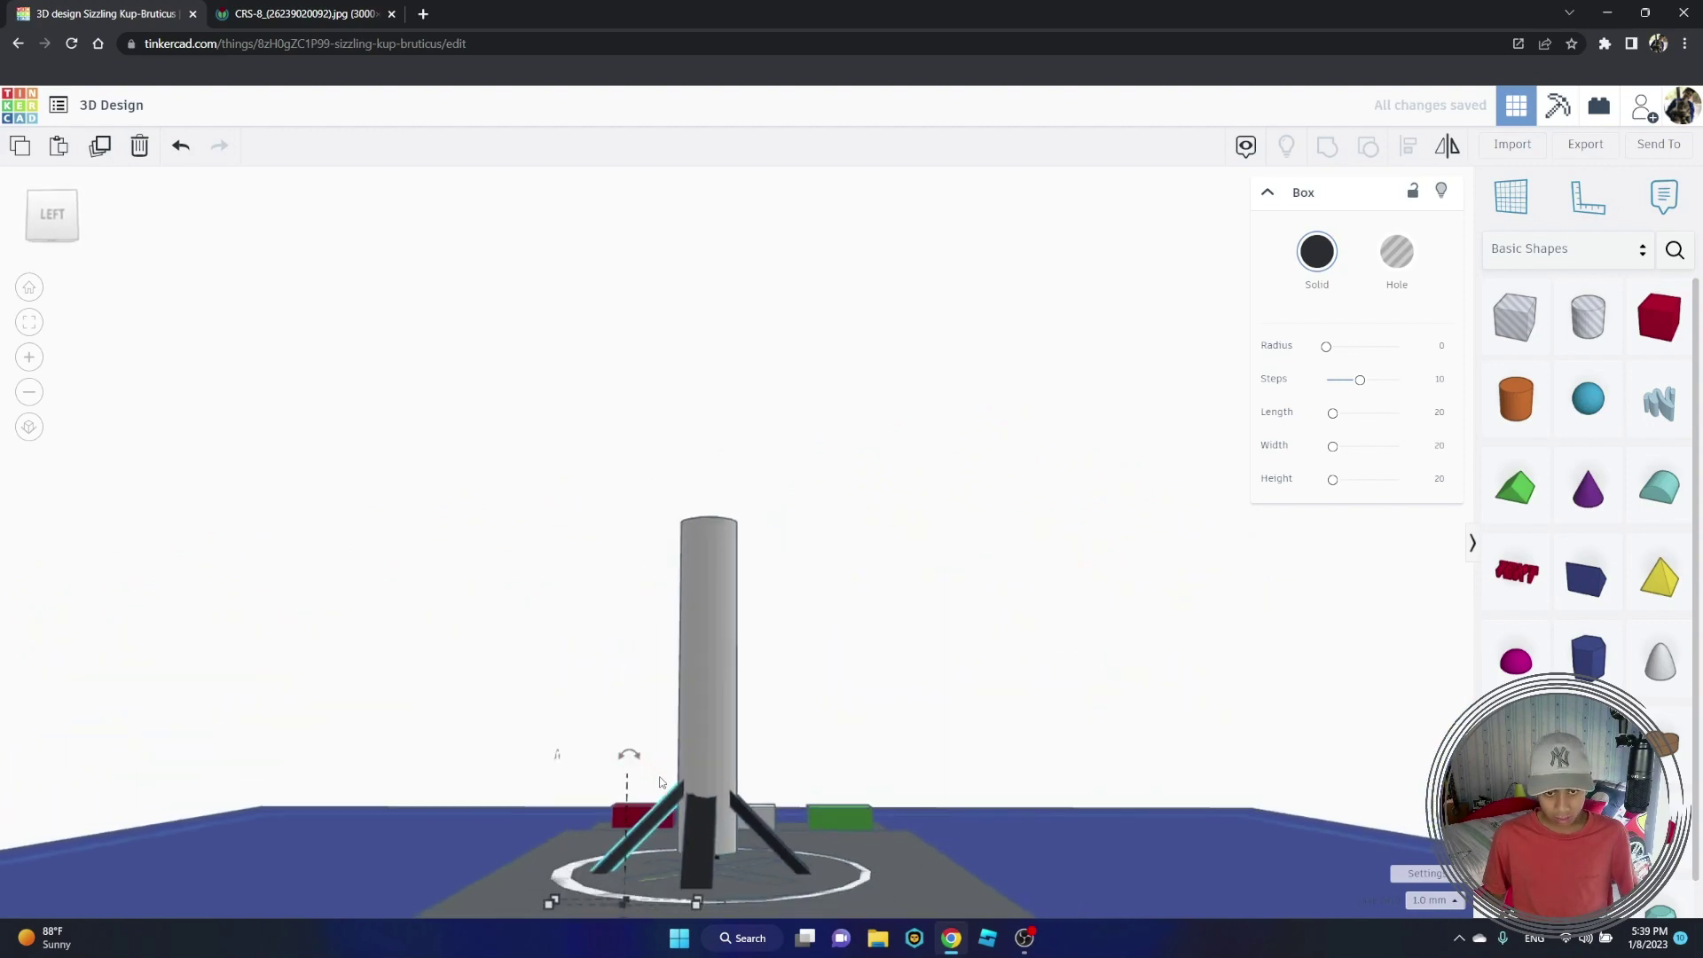
scroll(651, 858, down, 3)
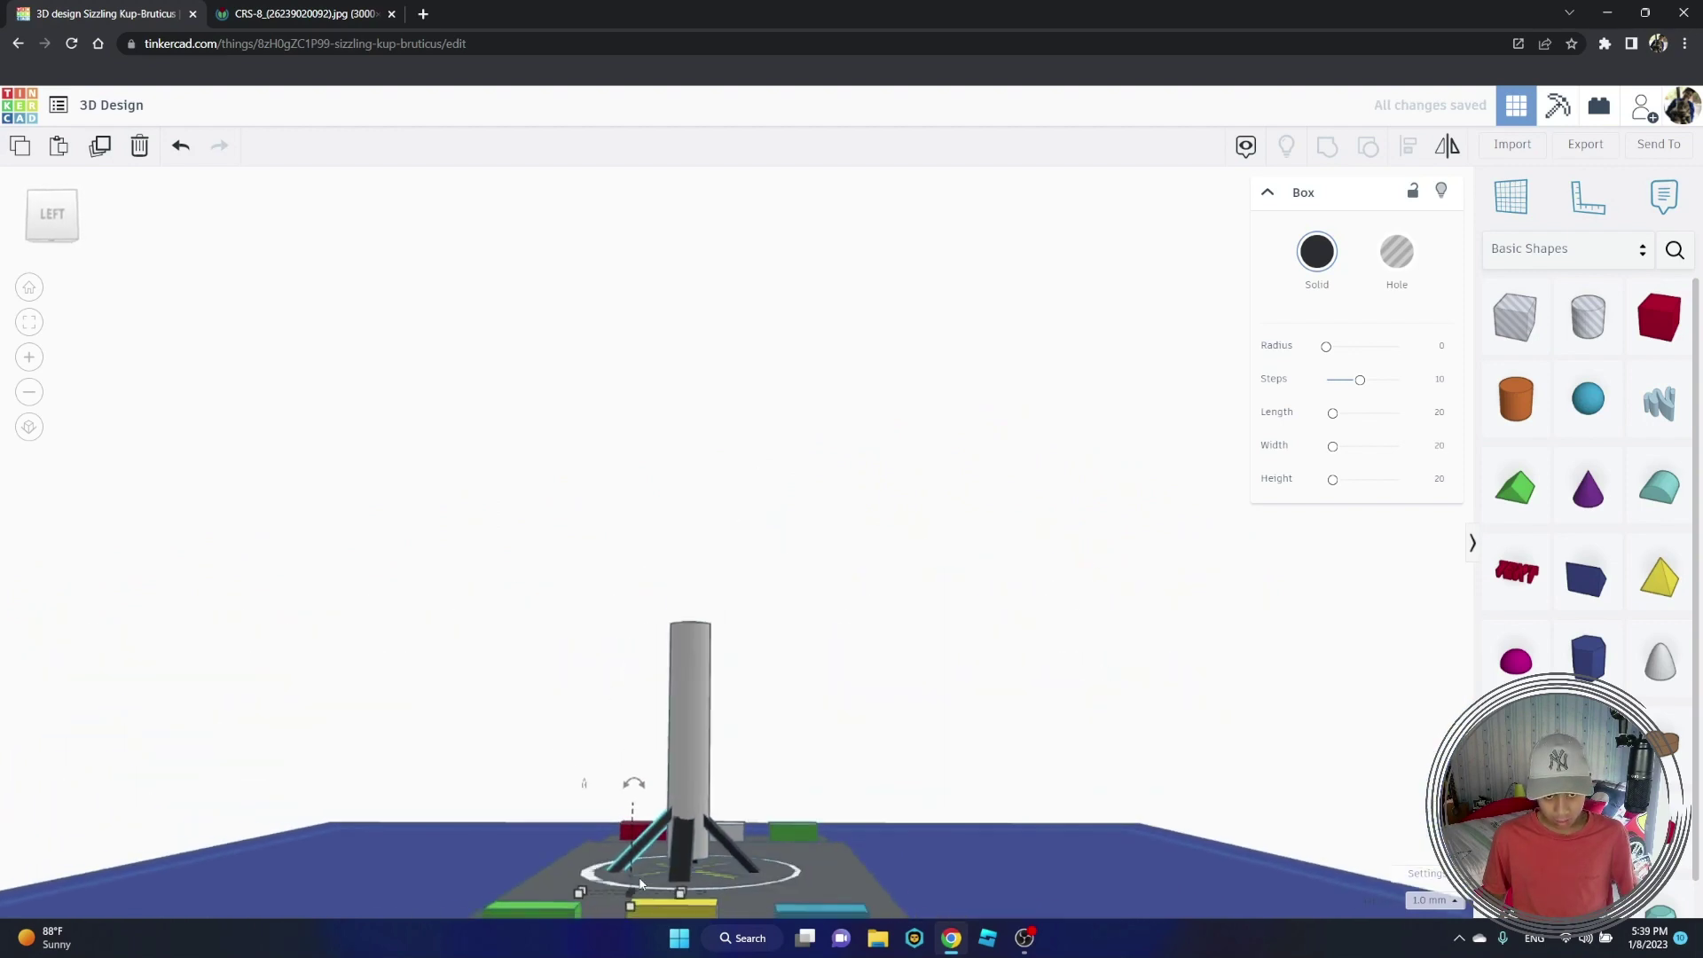
right_click(705, 897)
right_drag(706, 897, 551, 751)
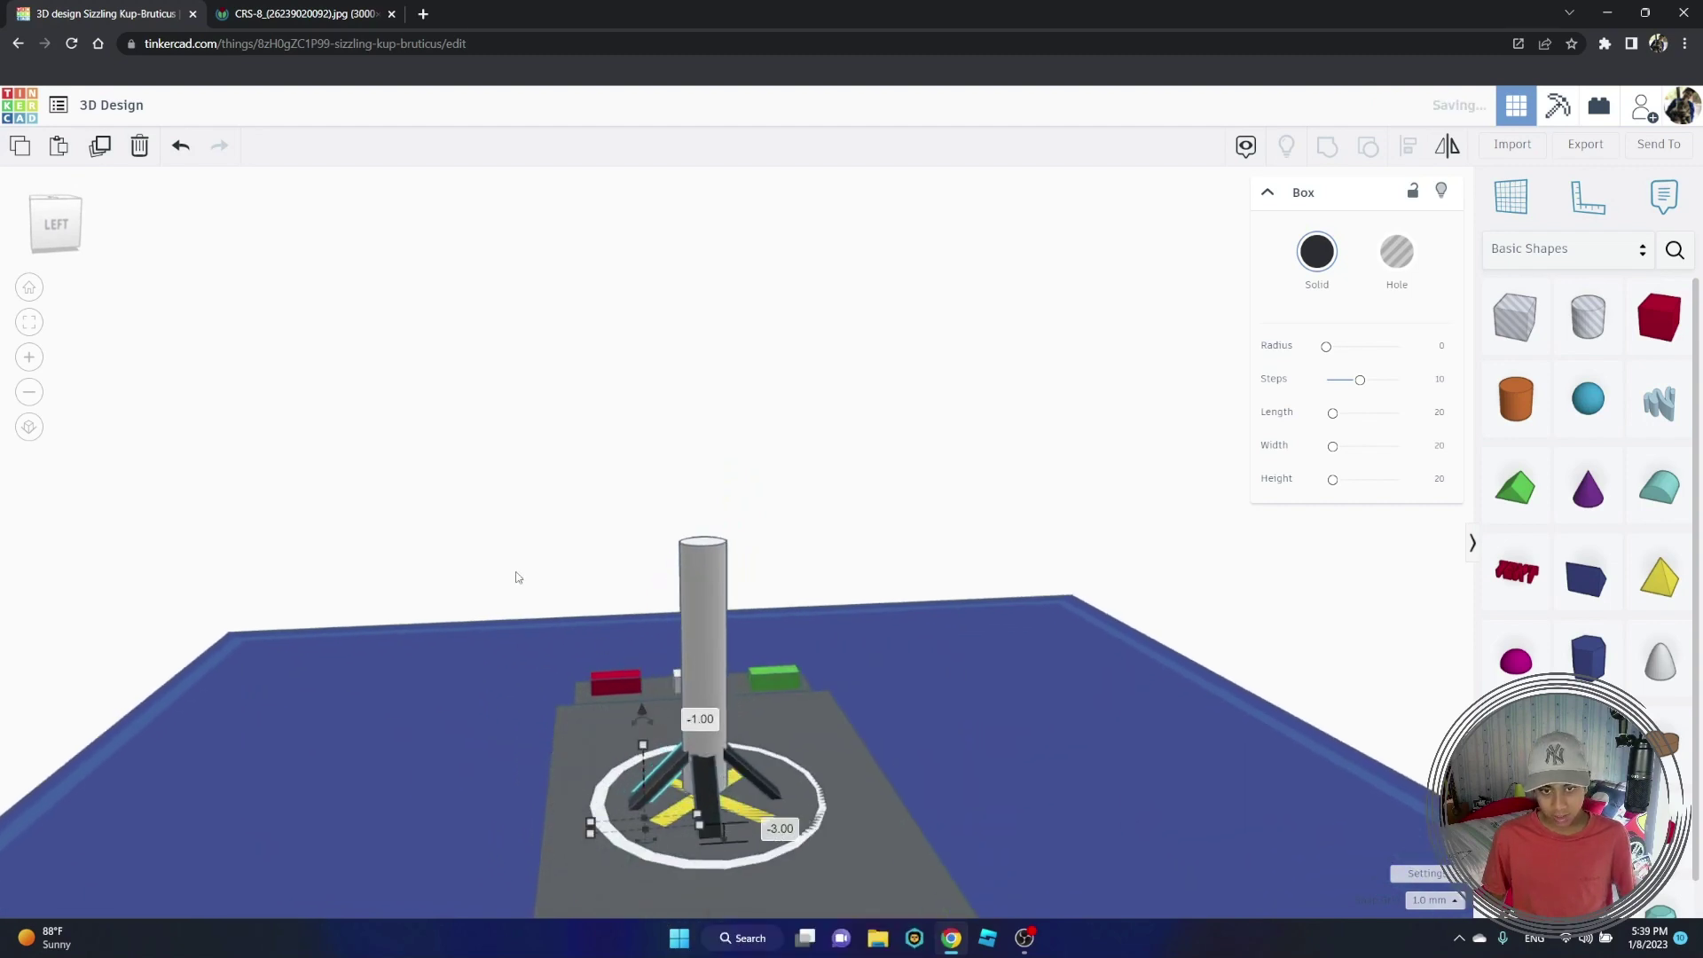
Step: Inspect the four-legged rocket from the front and examine the grid fins near the rocket's top in the reference photo
click(499, 508)
right_drag(499, 508, 213, 581)
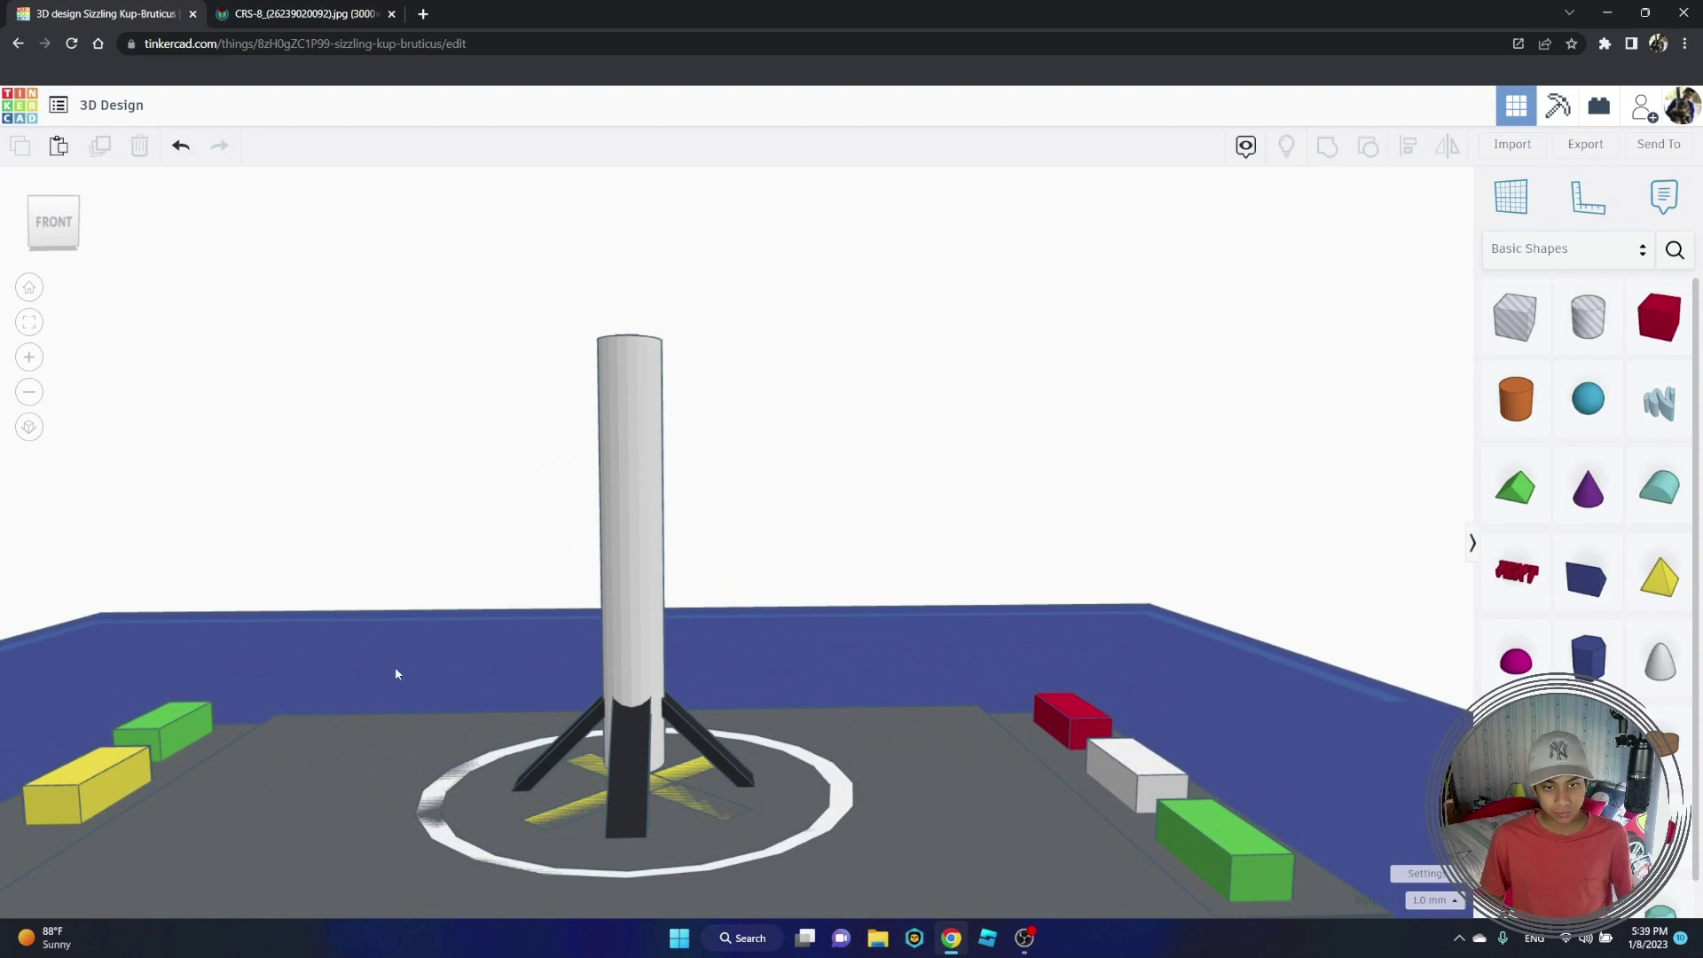
right_drag(395, 674, 638, 737)
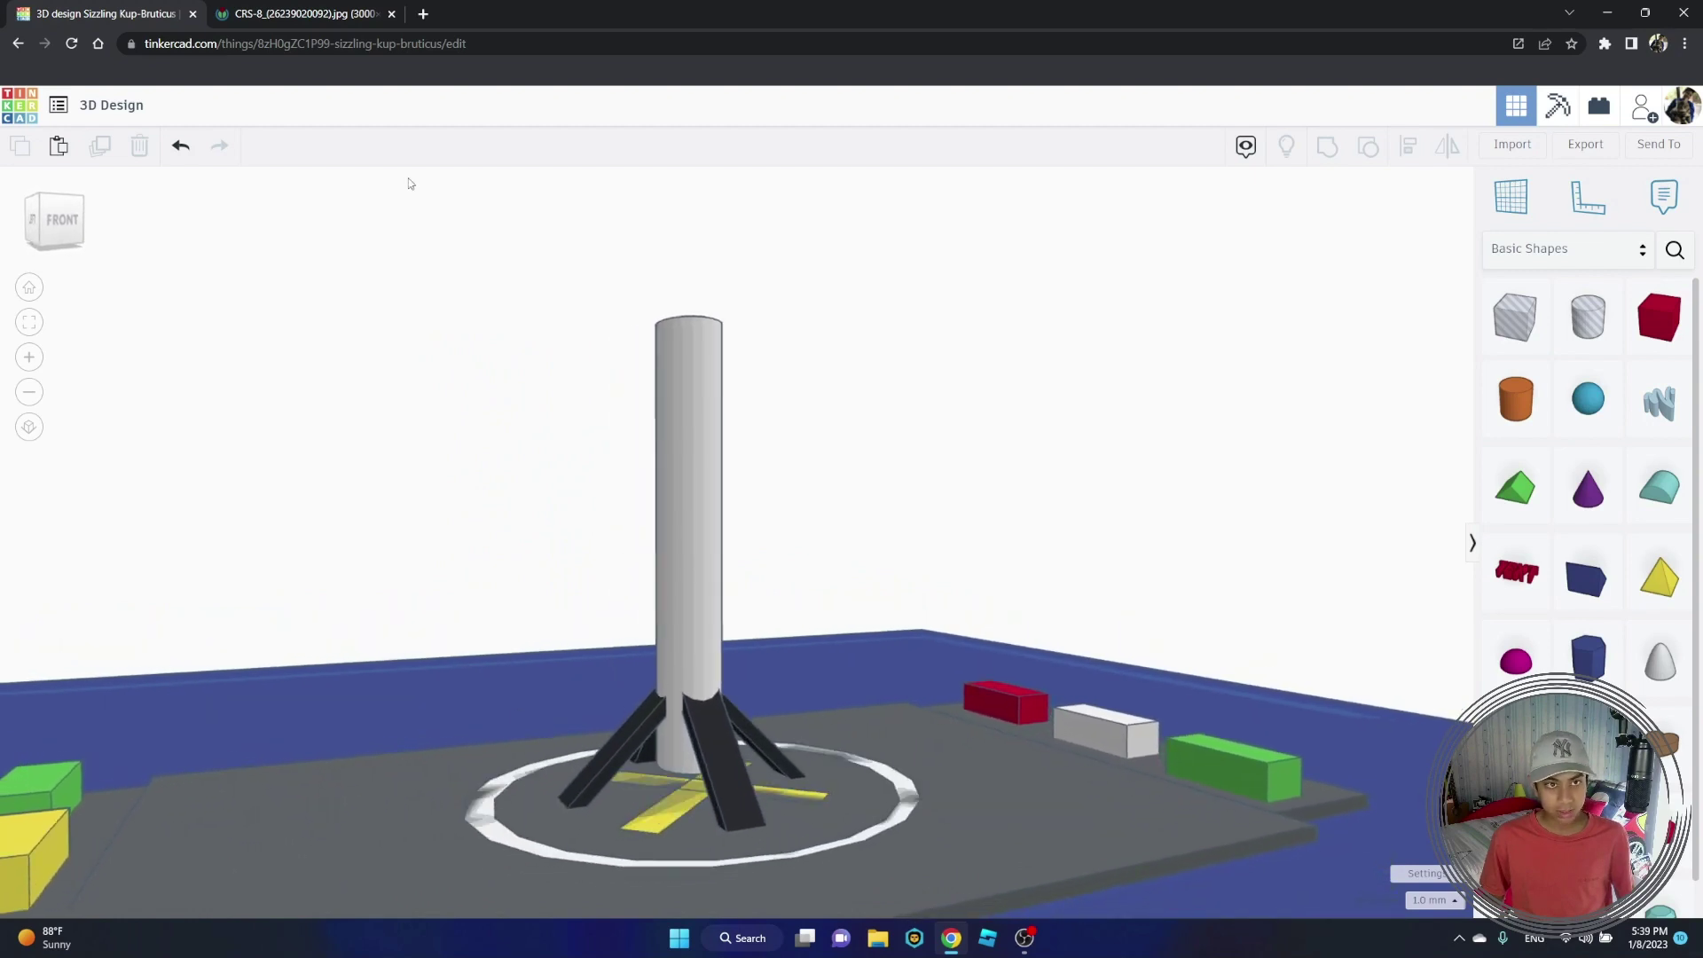
click(300, 14)
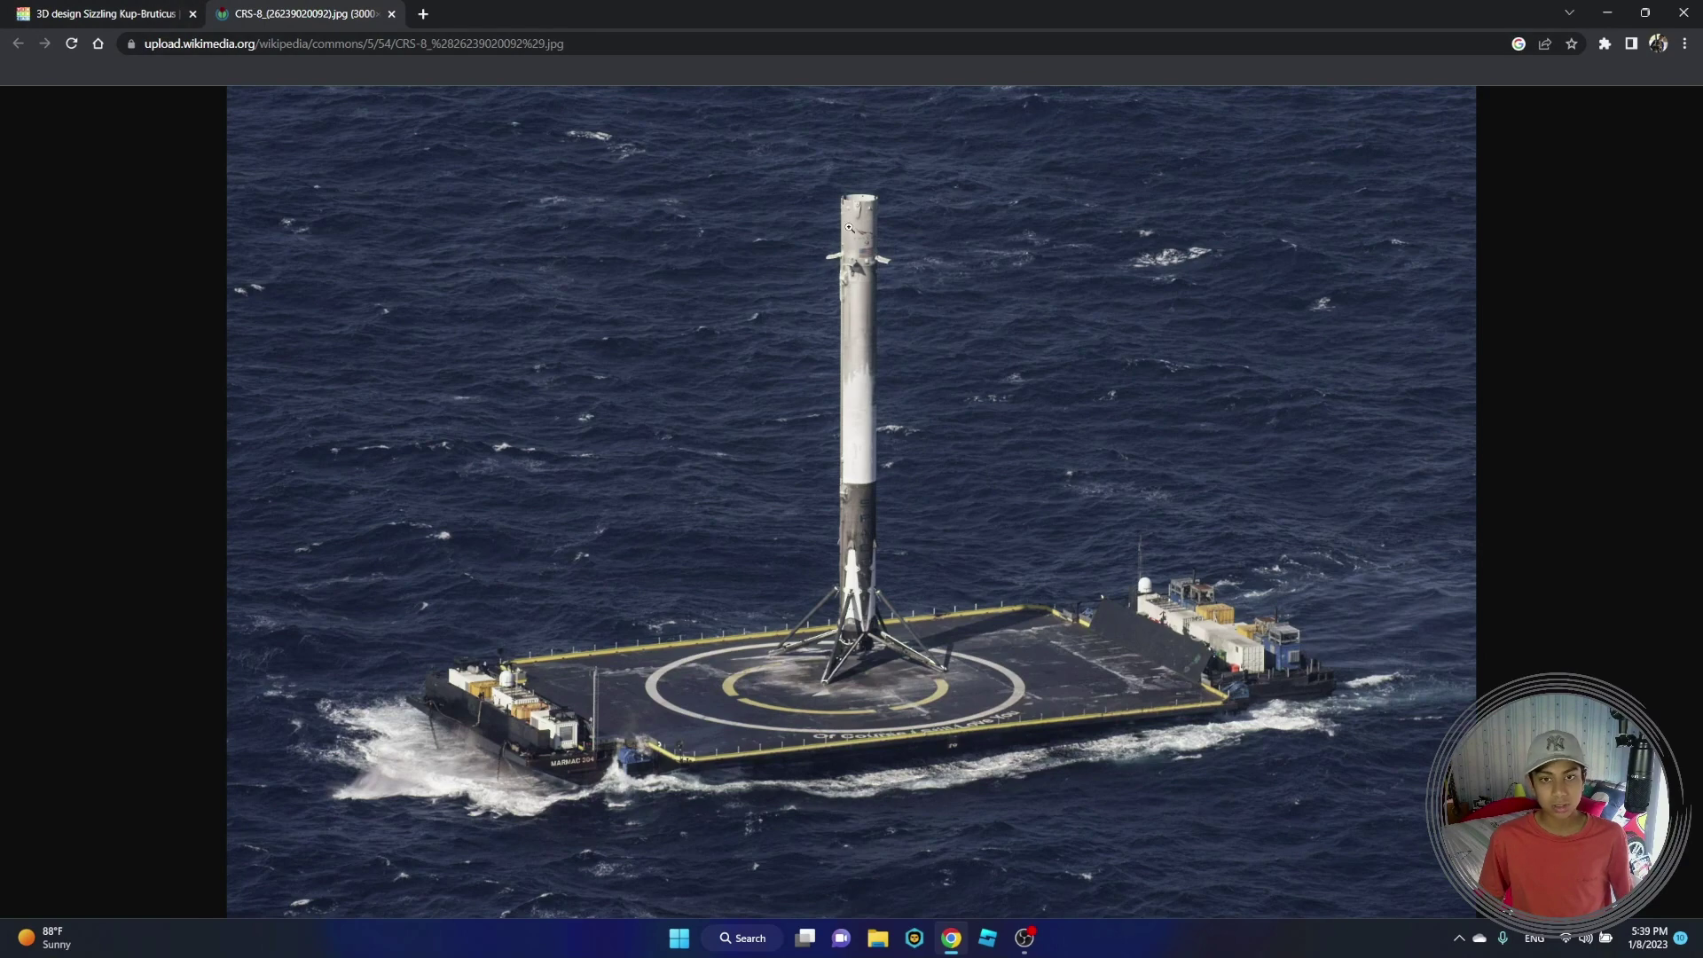
click(893, 196)
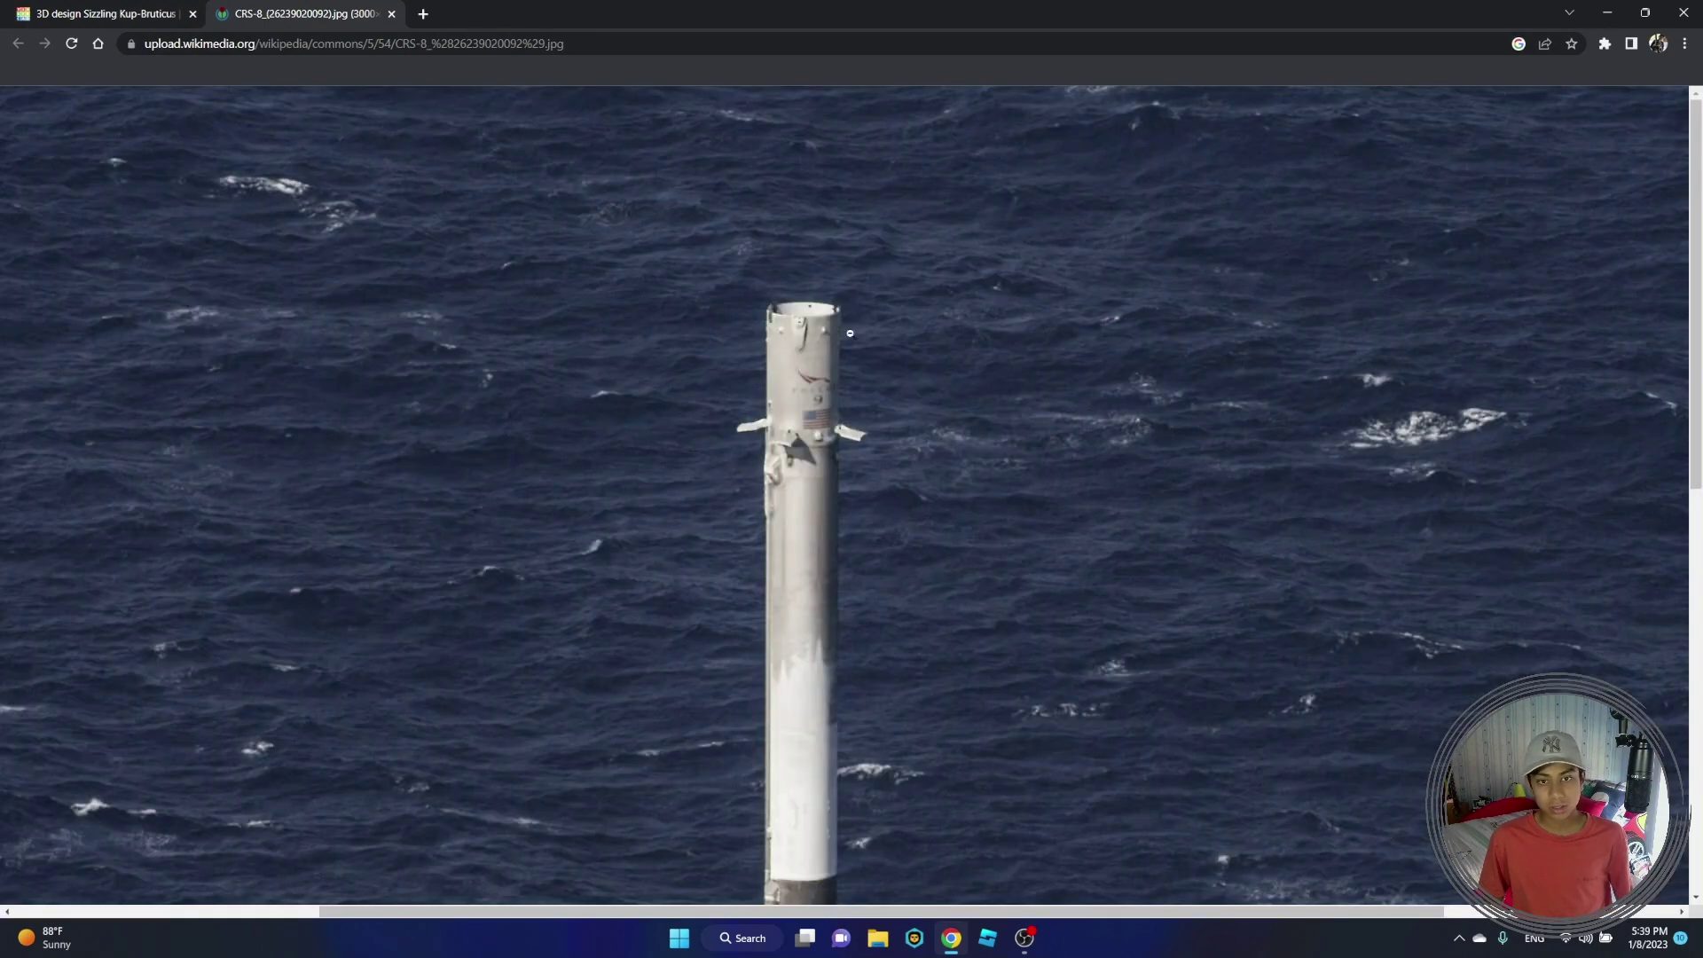
click(818, 441)
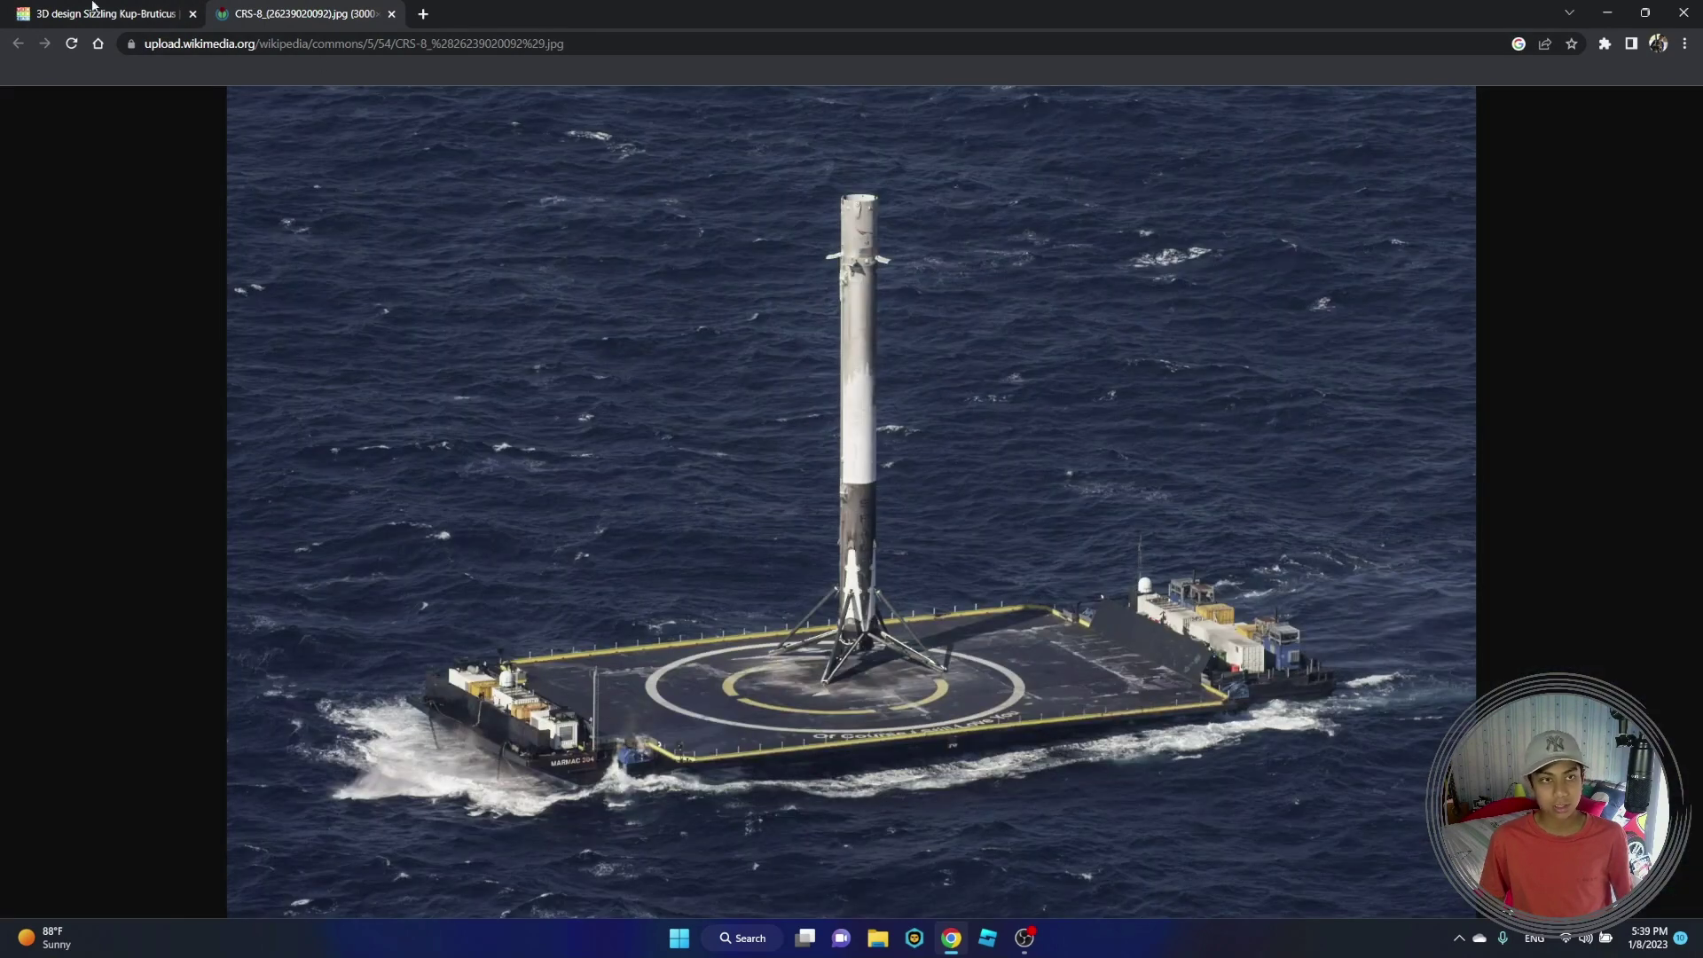
click(96, 11)
Step: Add a red box at the rocket and narrow it into an upright block beside the cylinder
right_drag(763, 443, 711, 514)
drag(1636, 332, 774, 880)
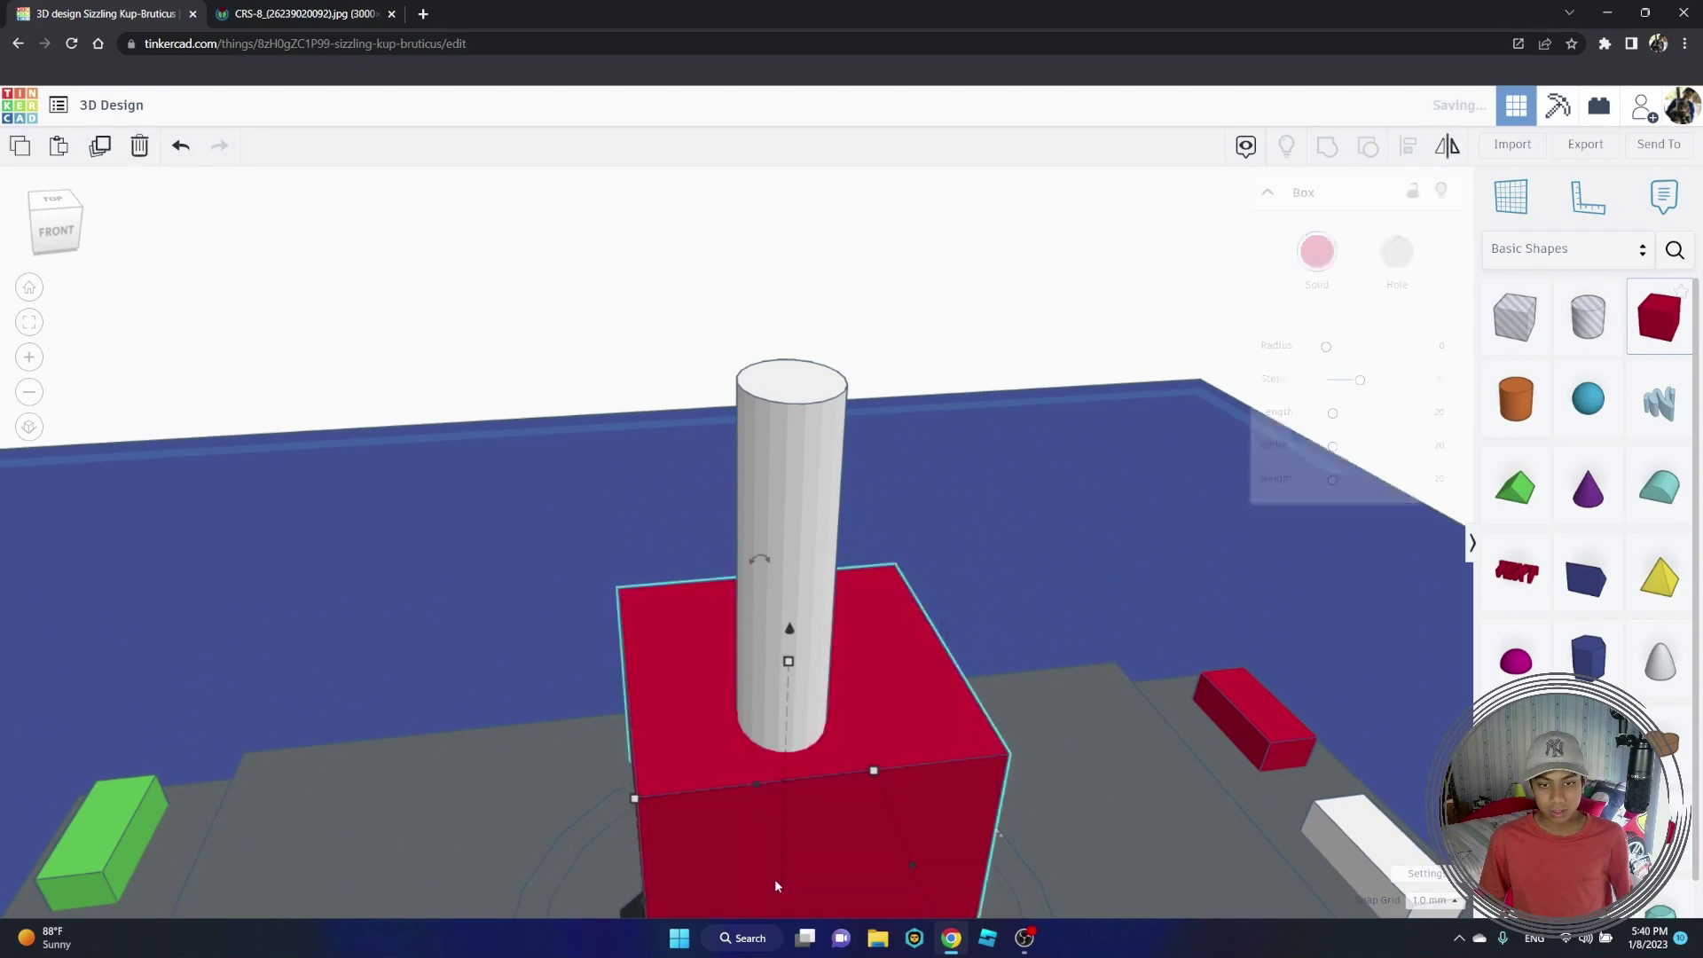
right_drag(820, 830, 898, 881)
scroll(891, 852, down, 2)
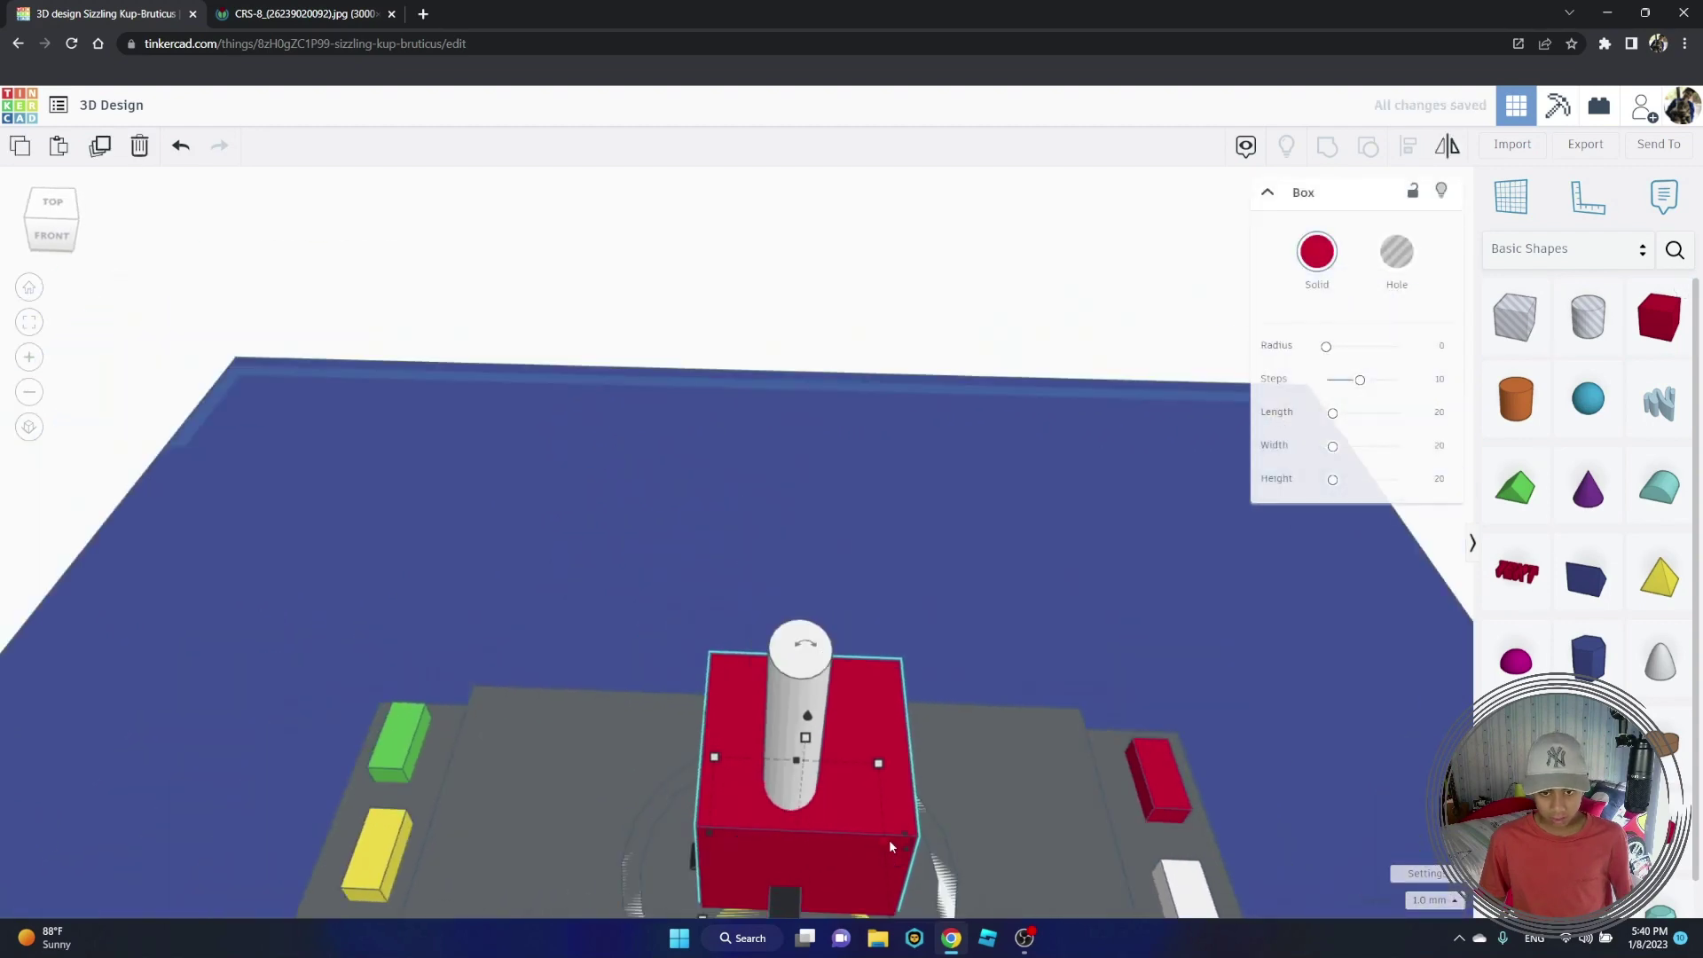
drag(889, 839, 726, 839)
right_drag(726, 838, 975, 670)
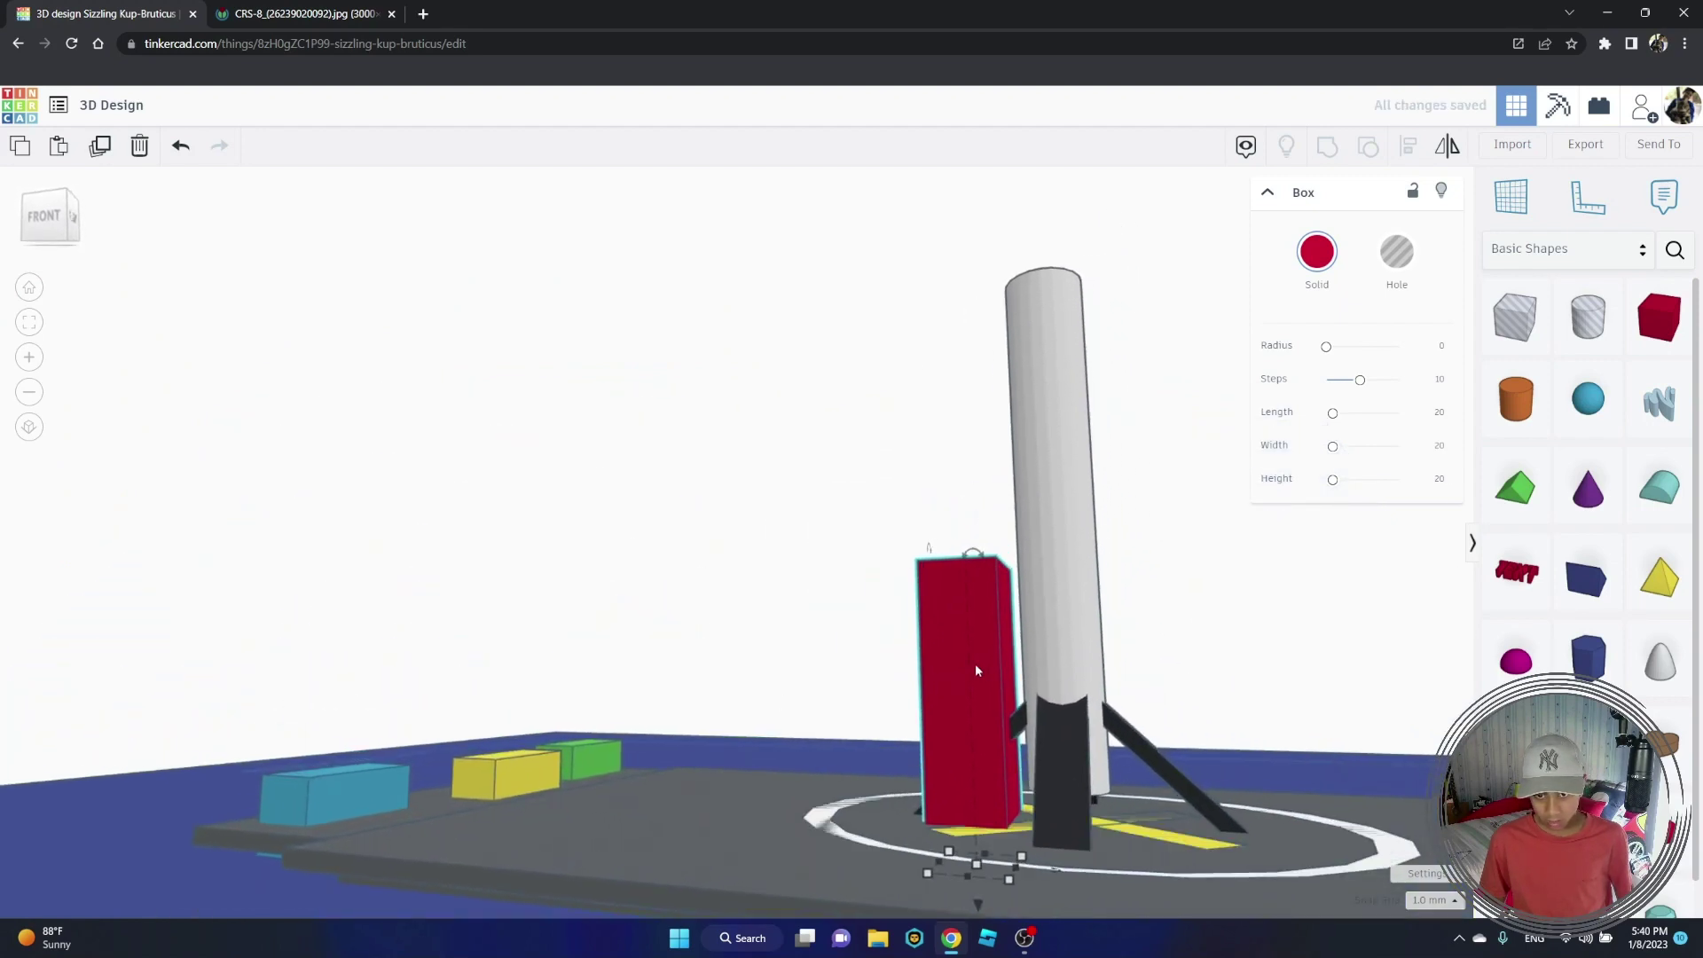
right_drag(976, 607, 934, 679)
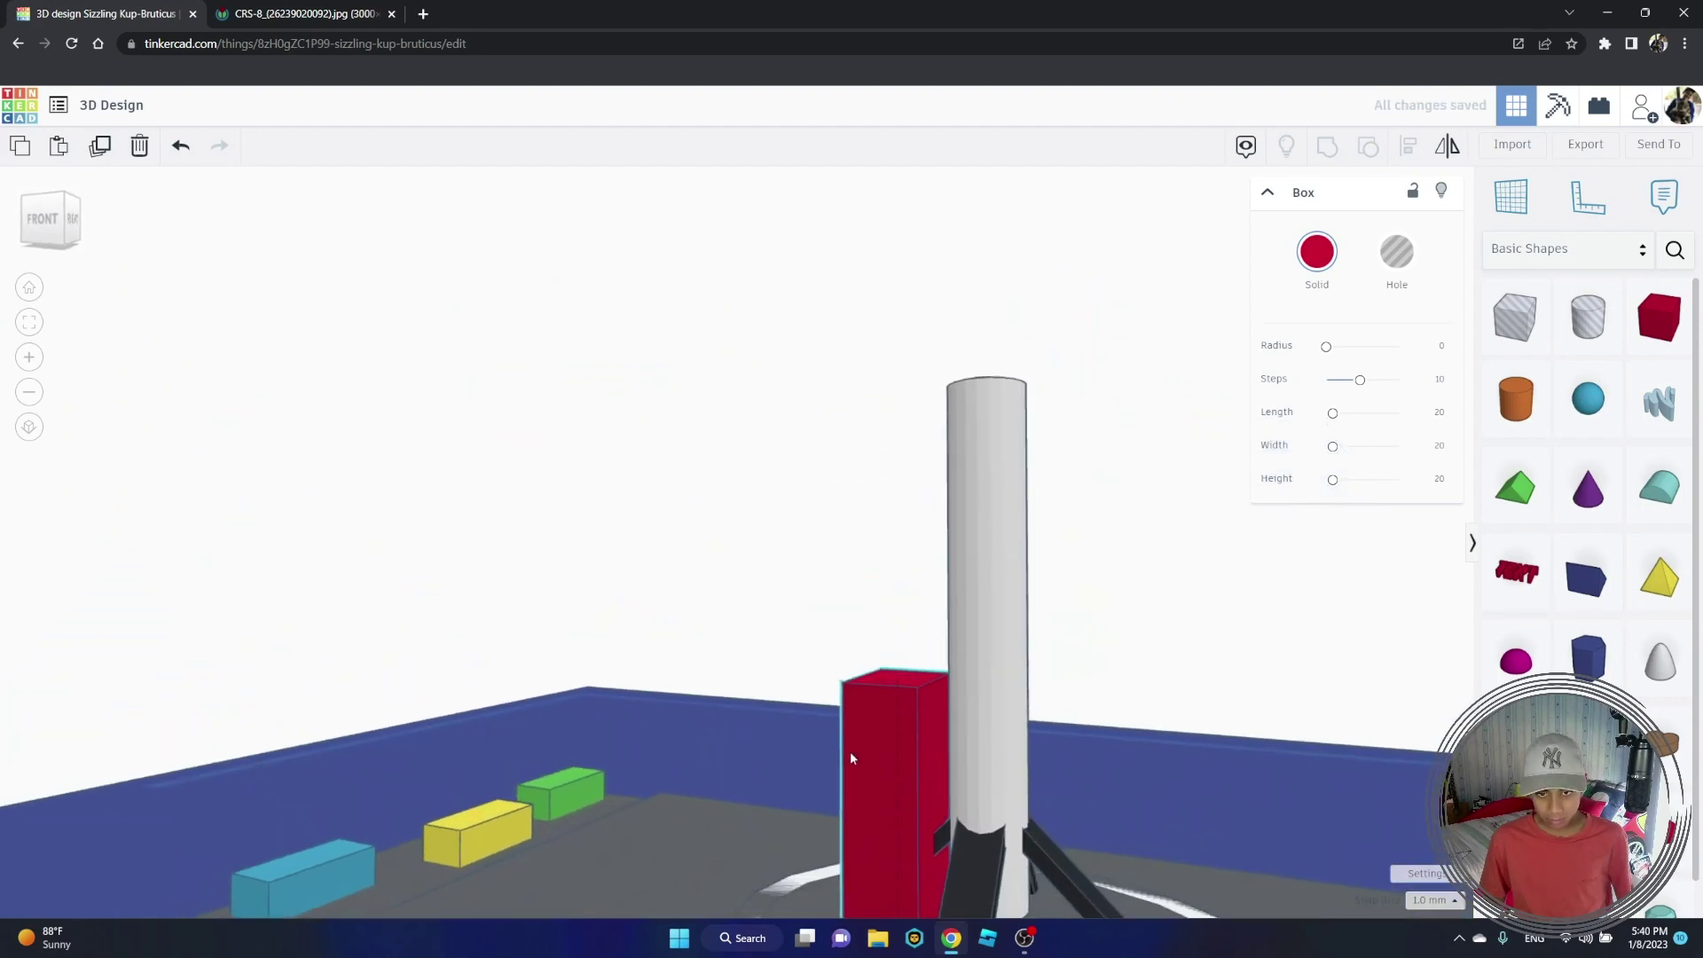
Step: Reduce the red box to a flat slab, drop it onto the workplane and move it closer to the rocket
right_drag(850, 752, 753, 752)
drag(657, 904, 688, 492)
key(d)
mouse_move(690, 492)
right_down()
mouse_move(713, 560)
mouse_move(682, 509)
right_up()
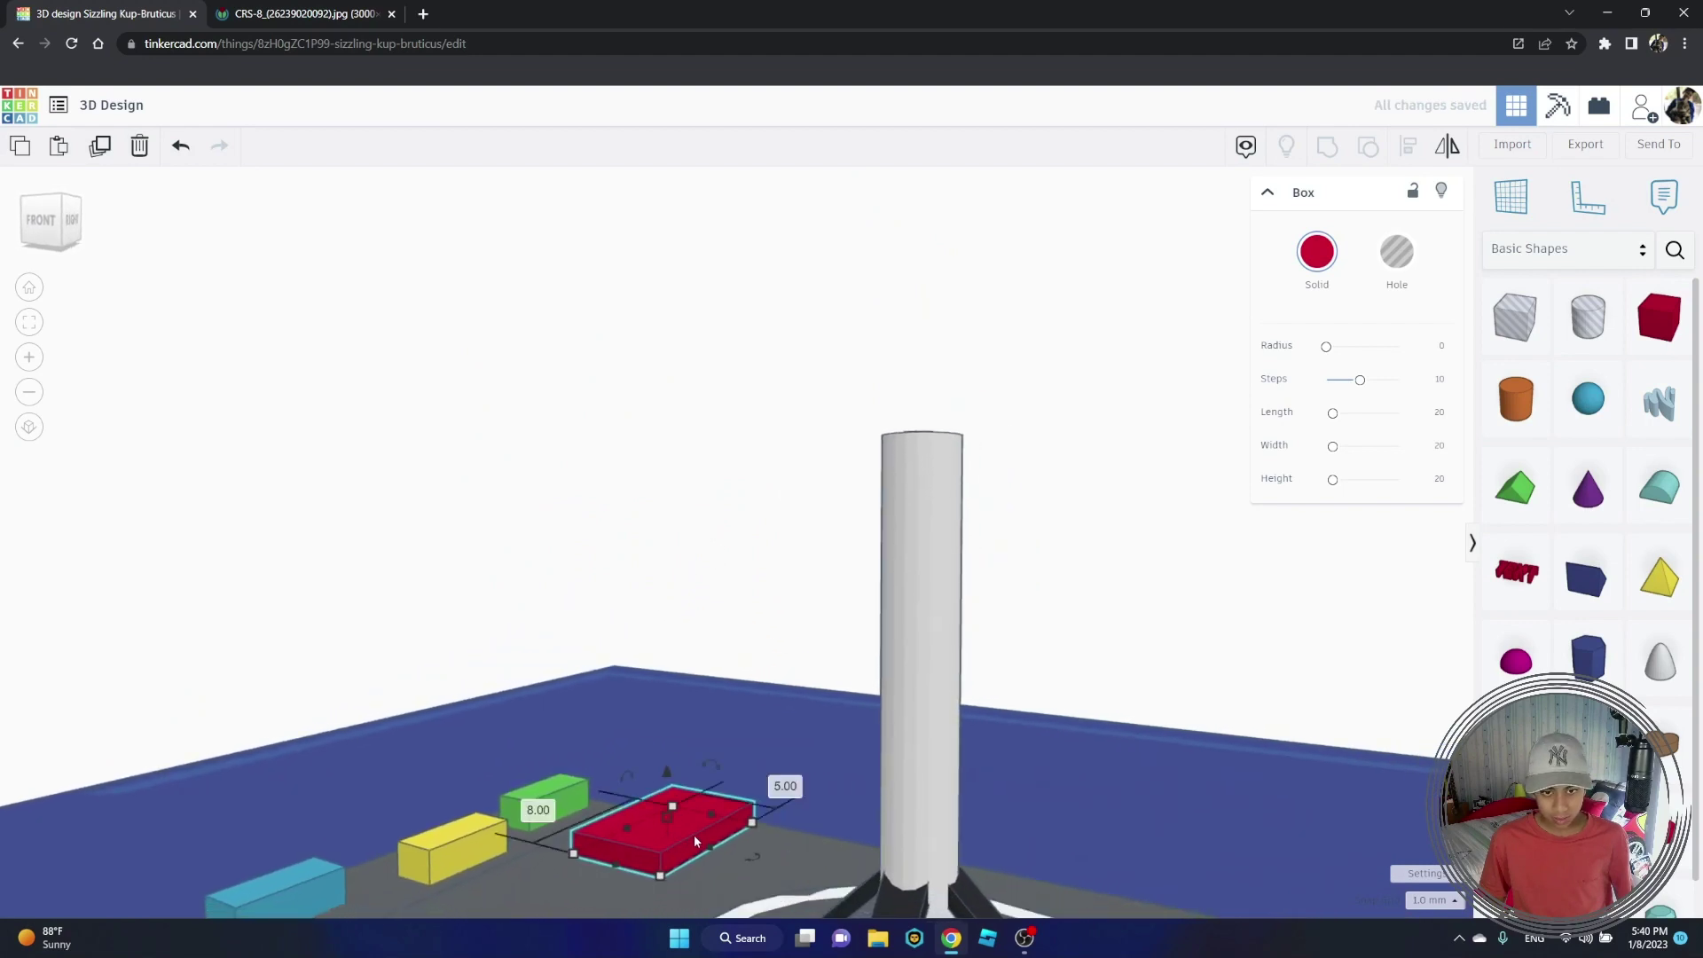
drag(694, 834, 821, 730)
Step: Move the red slab into the side of the rocket and shrink it to a small grid-fin block
mouse_move(821, 729)
right_down()
mouse_move(714, 819)
mouse_move(842, 752)
right_up()
click(855, 748)
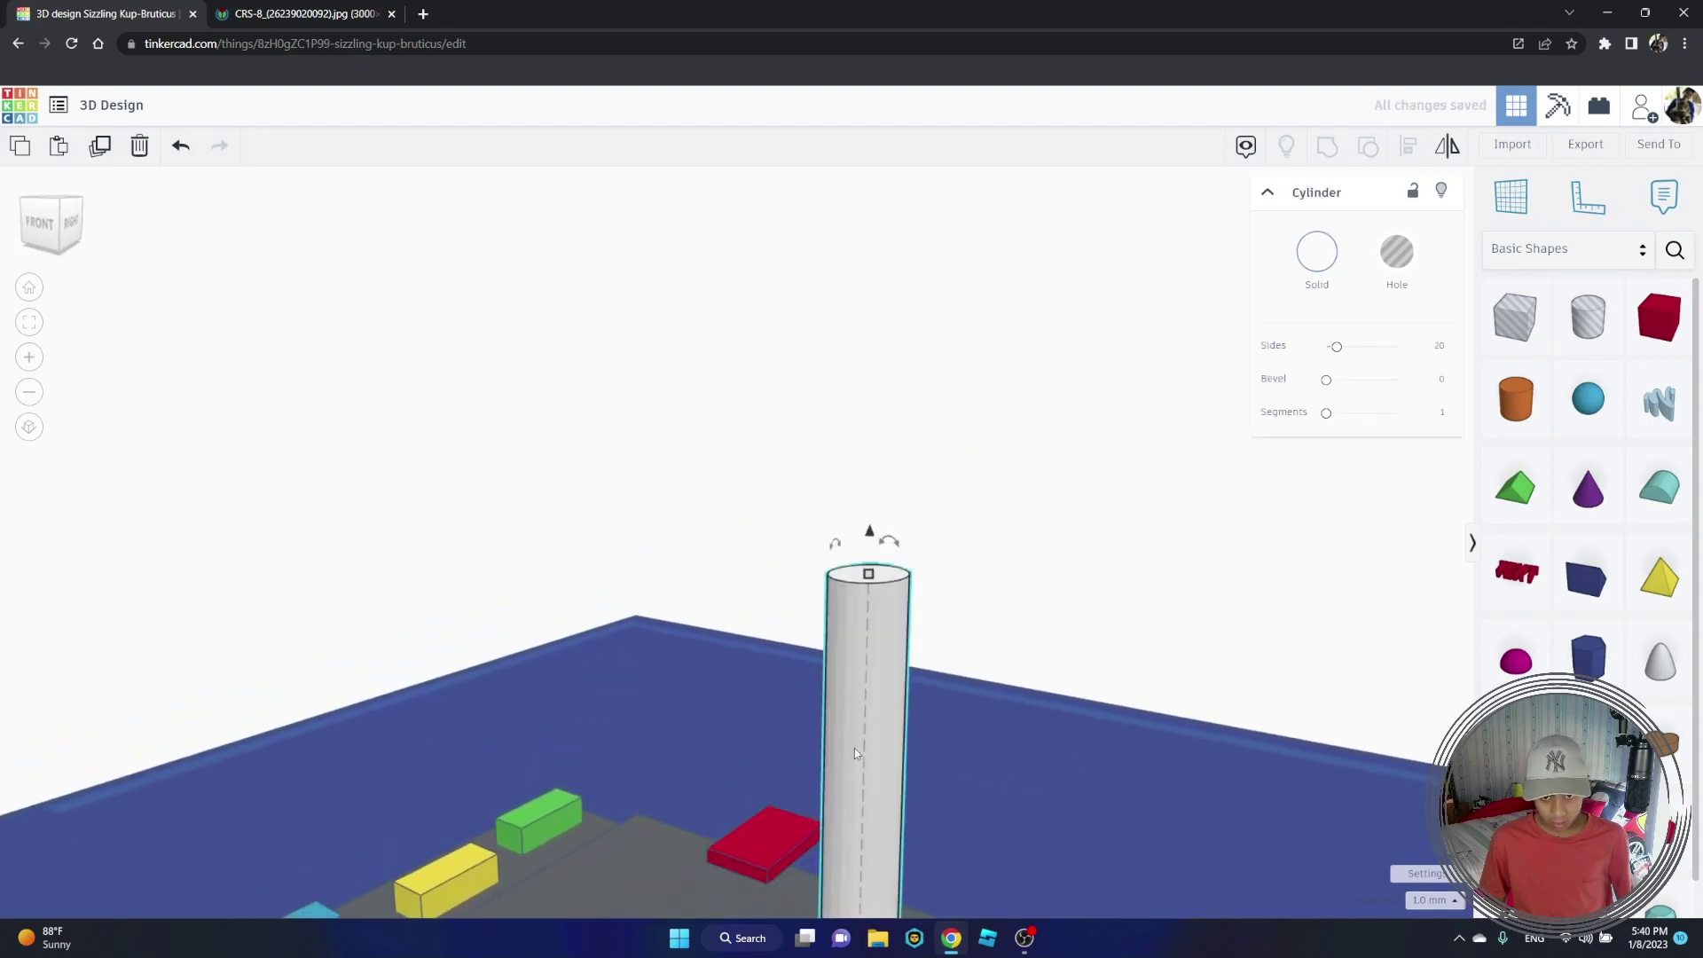
click(33, 329)
right_drag(529, 498, 603, 638)
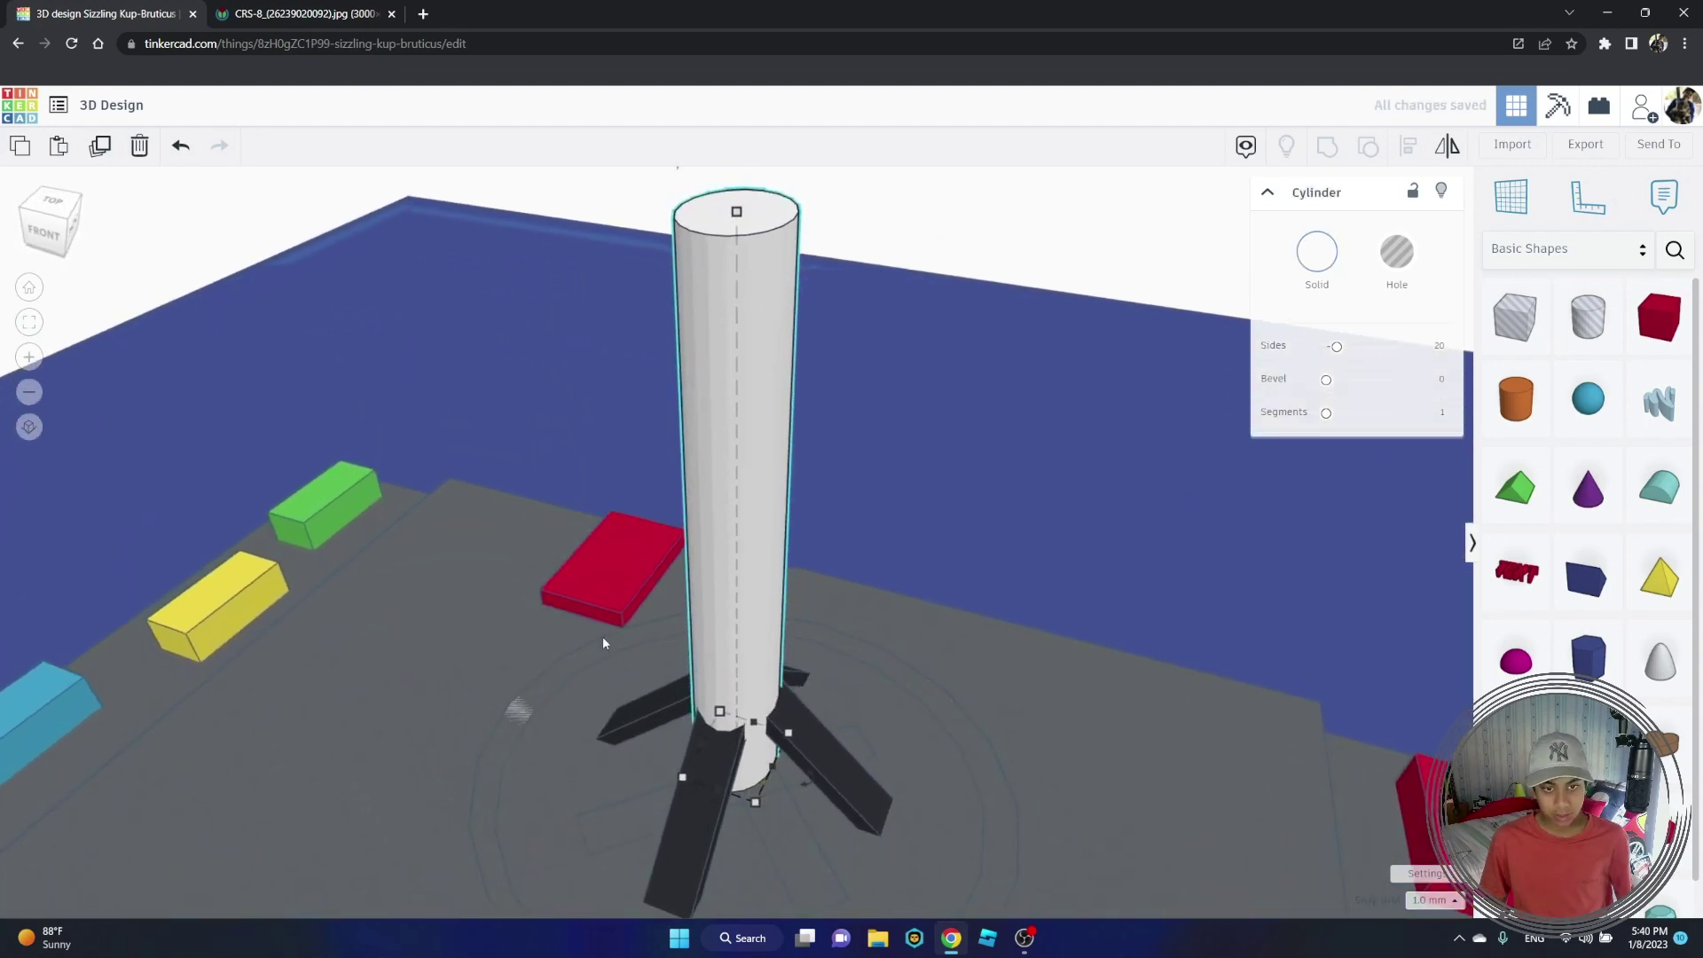
drag(606, 621, 688, 662)
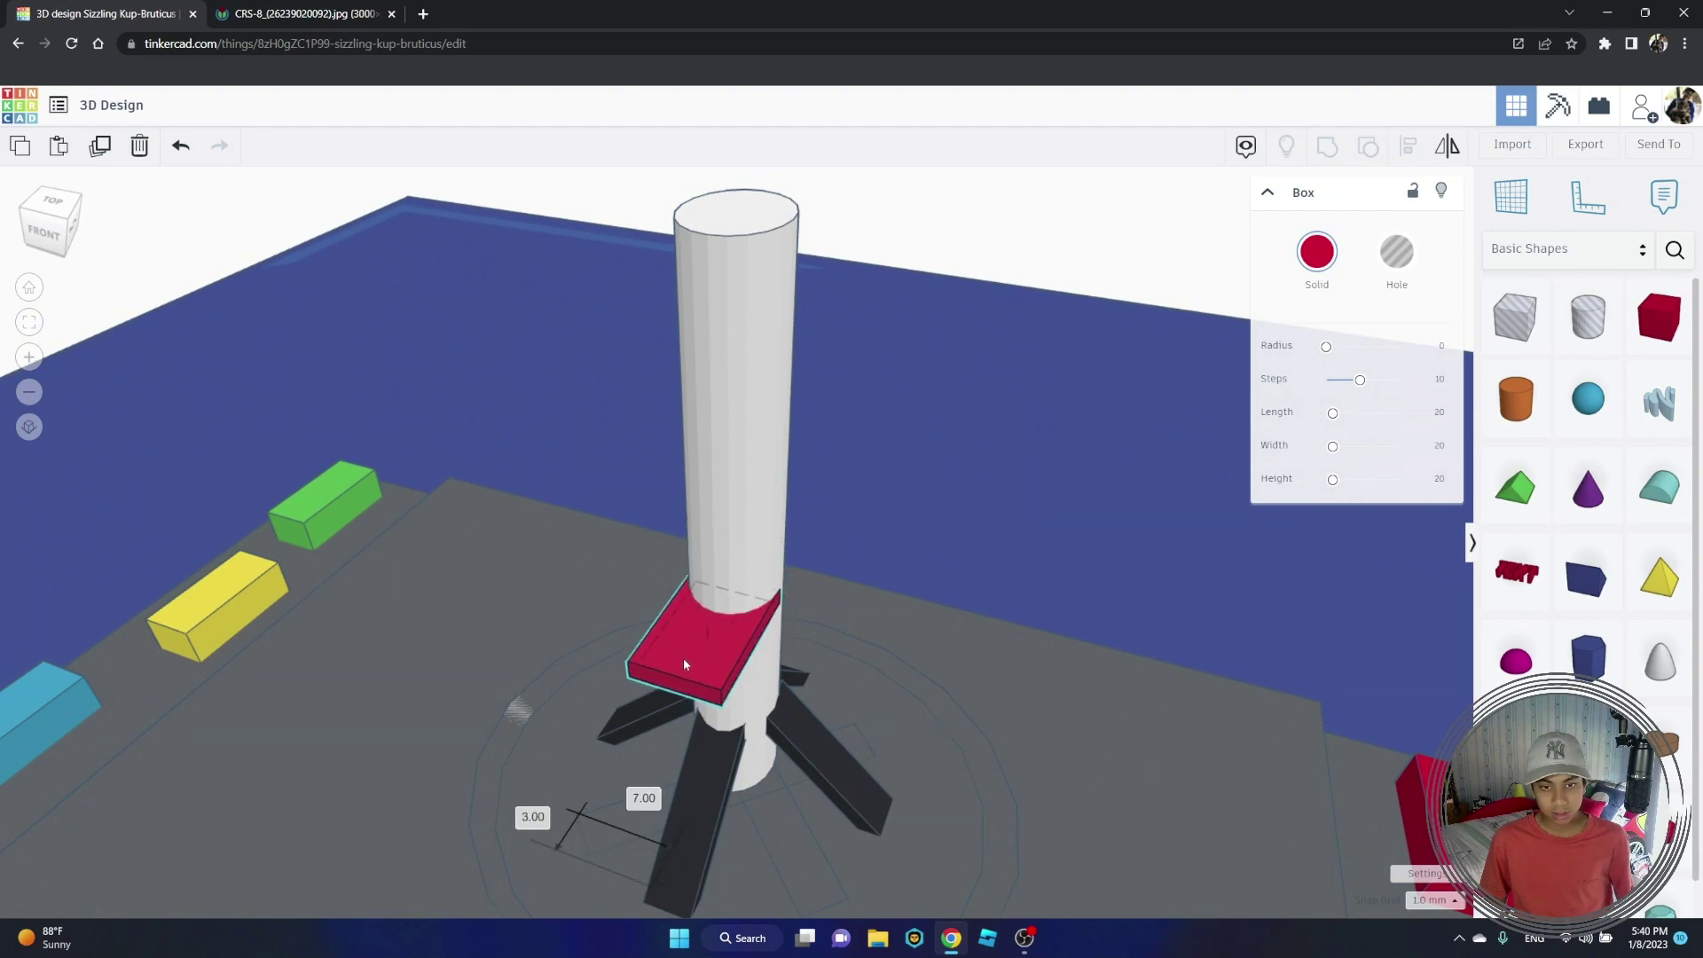
mouse_move(699, 642)
mouse_down()
mouse_move(660, 661)
mouse_move(690, 657)
mouse_up()
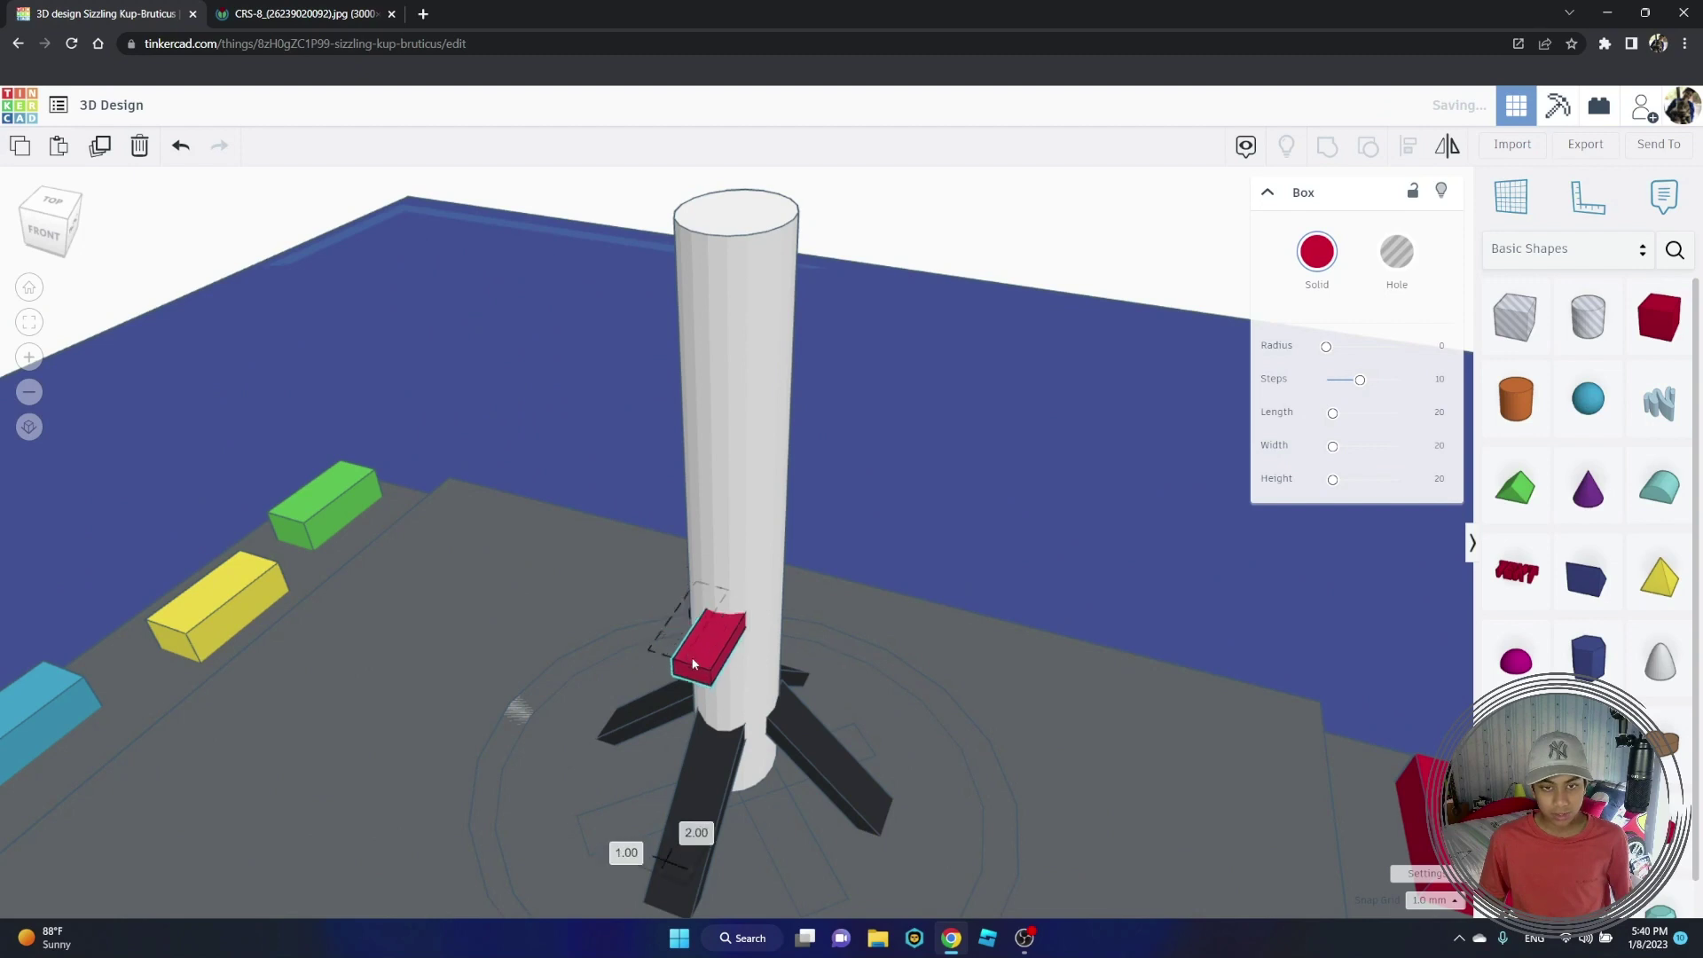
Step: Colour the fin block dark grey and raise it to near the top of the rocket
click(1316, 251)
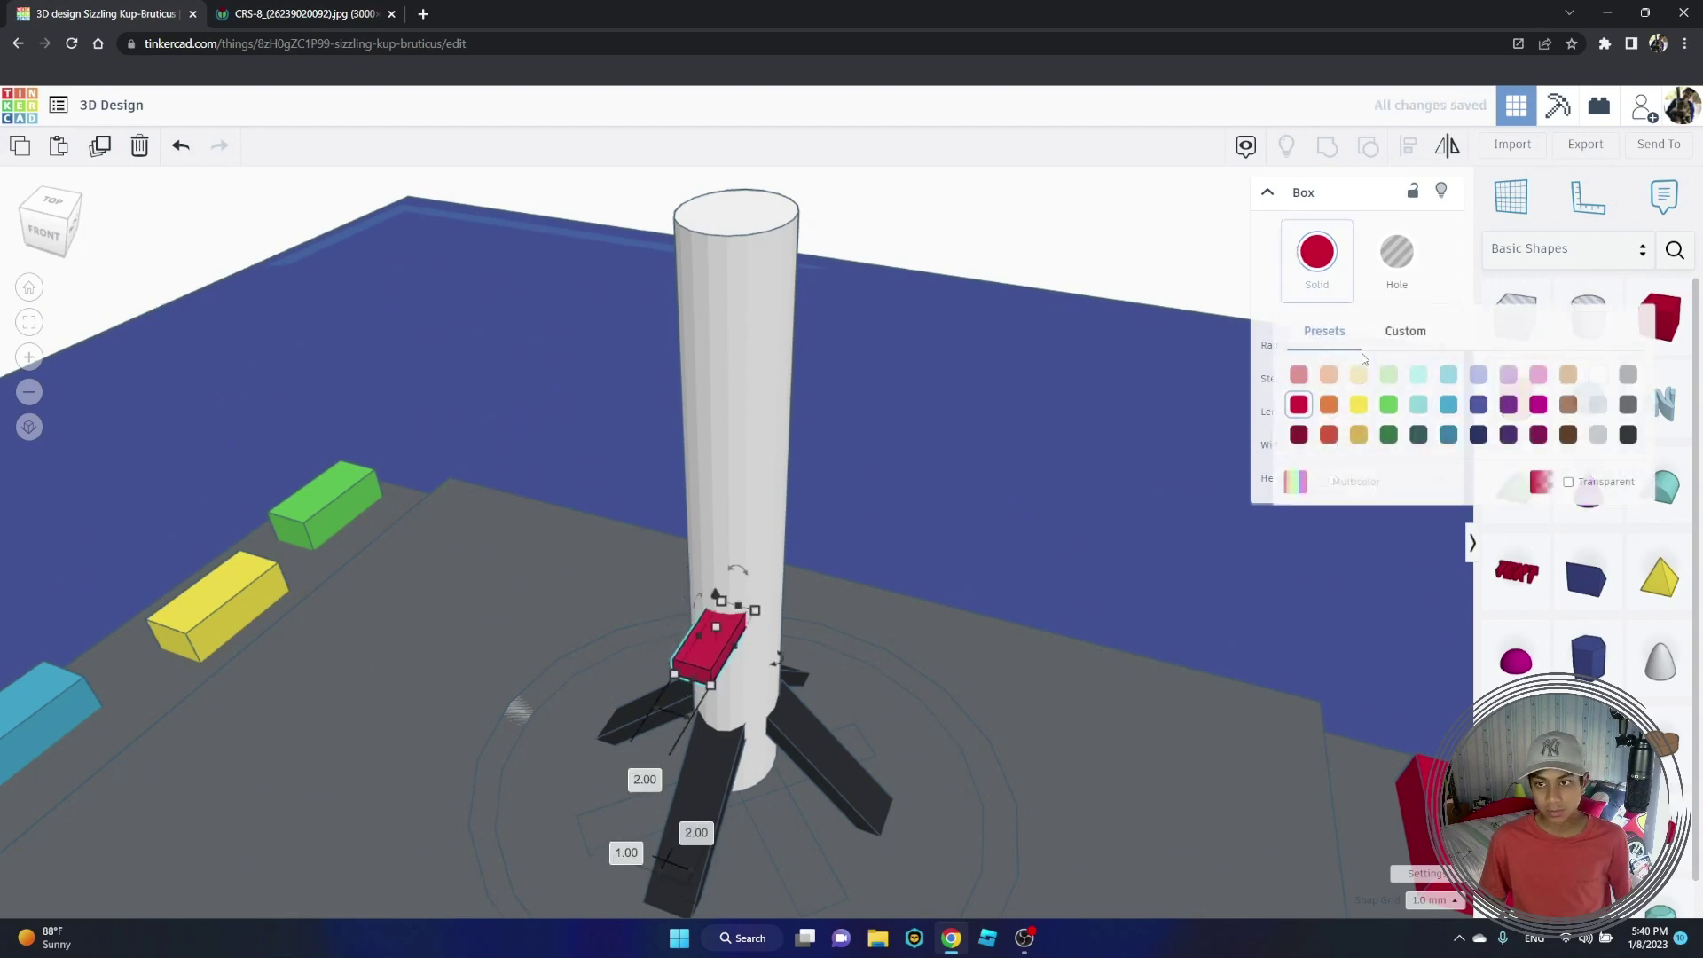
click(1631, 405)
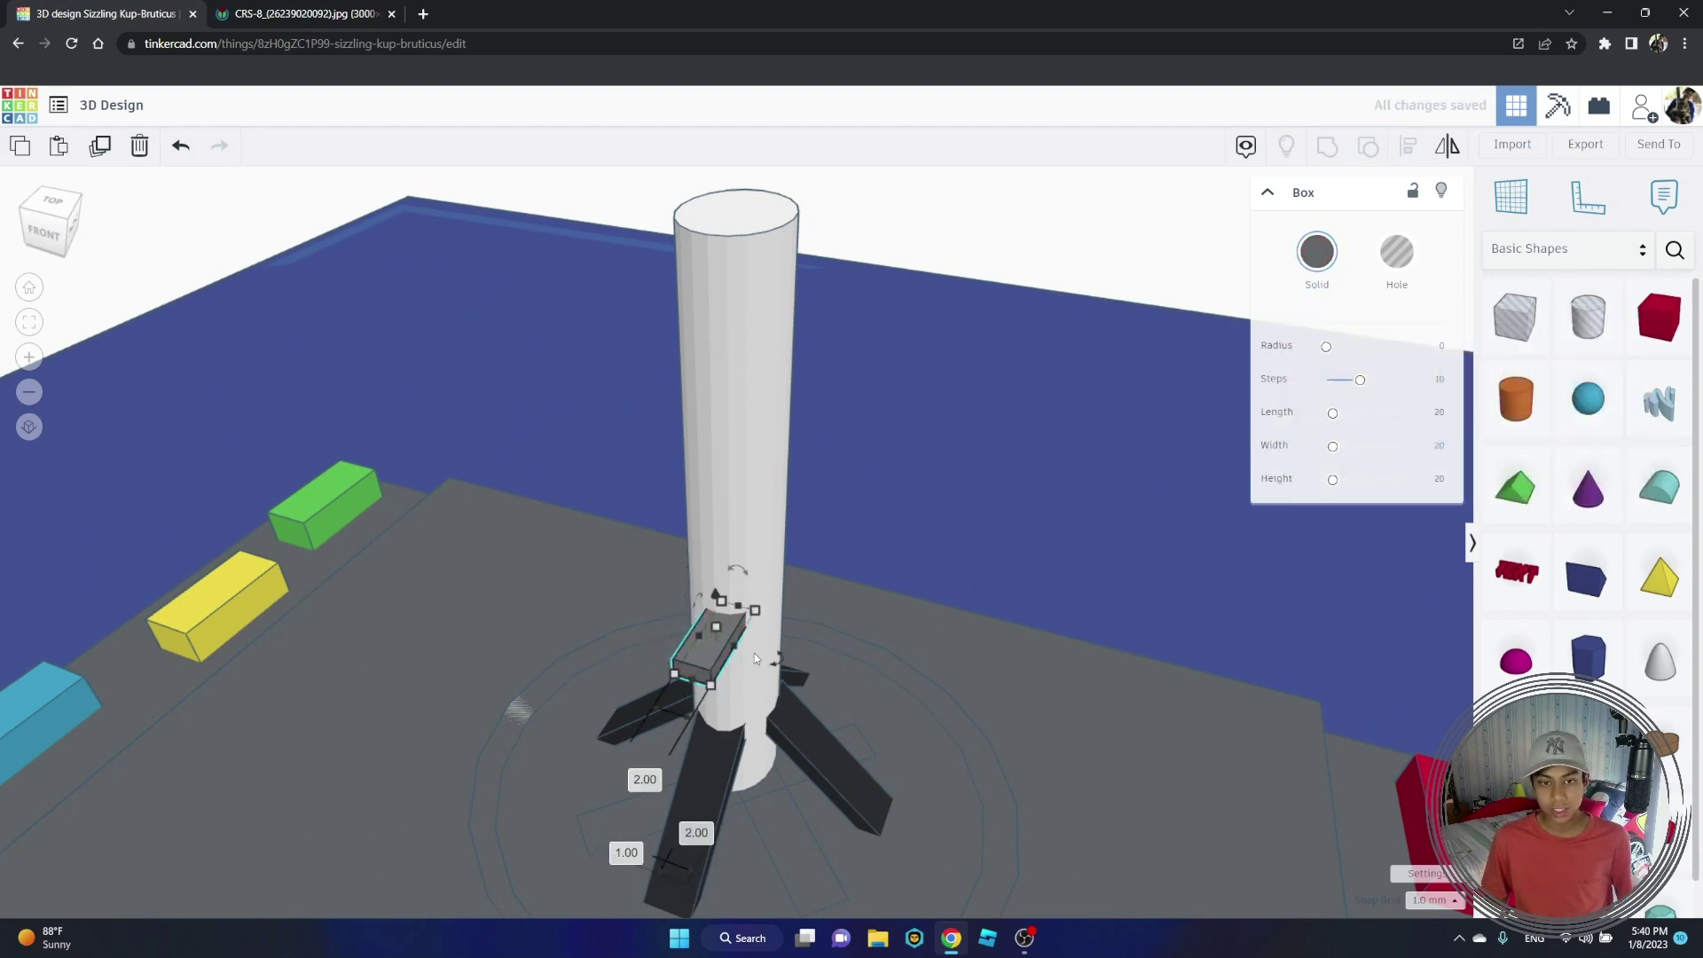
drag(719, 600, 740, 259)
right_drag(826, 299, 865, 354)
drag(738, 357, 737, 332)
click(725, 384)
Step: Align the grey fin block with the leg below it and set its width to 3 mm
drag(731, 415, 718, 414)
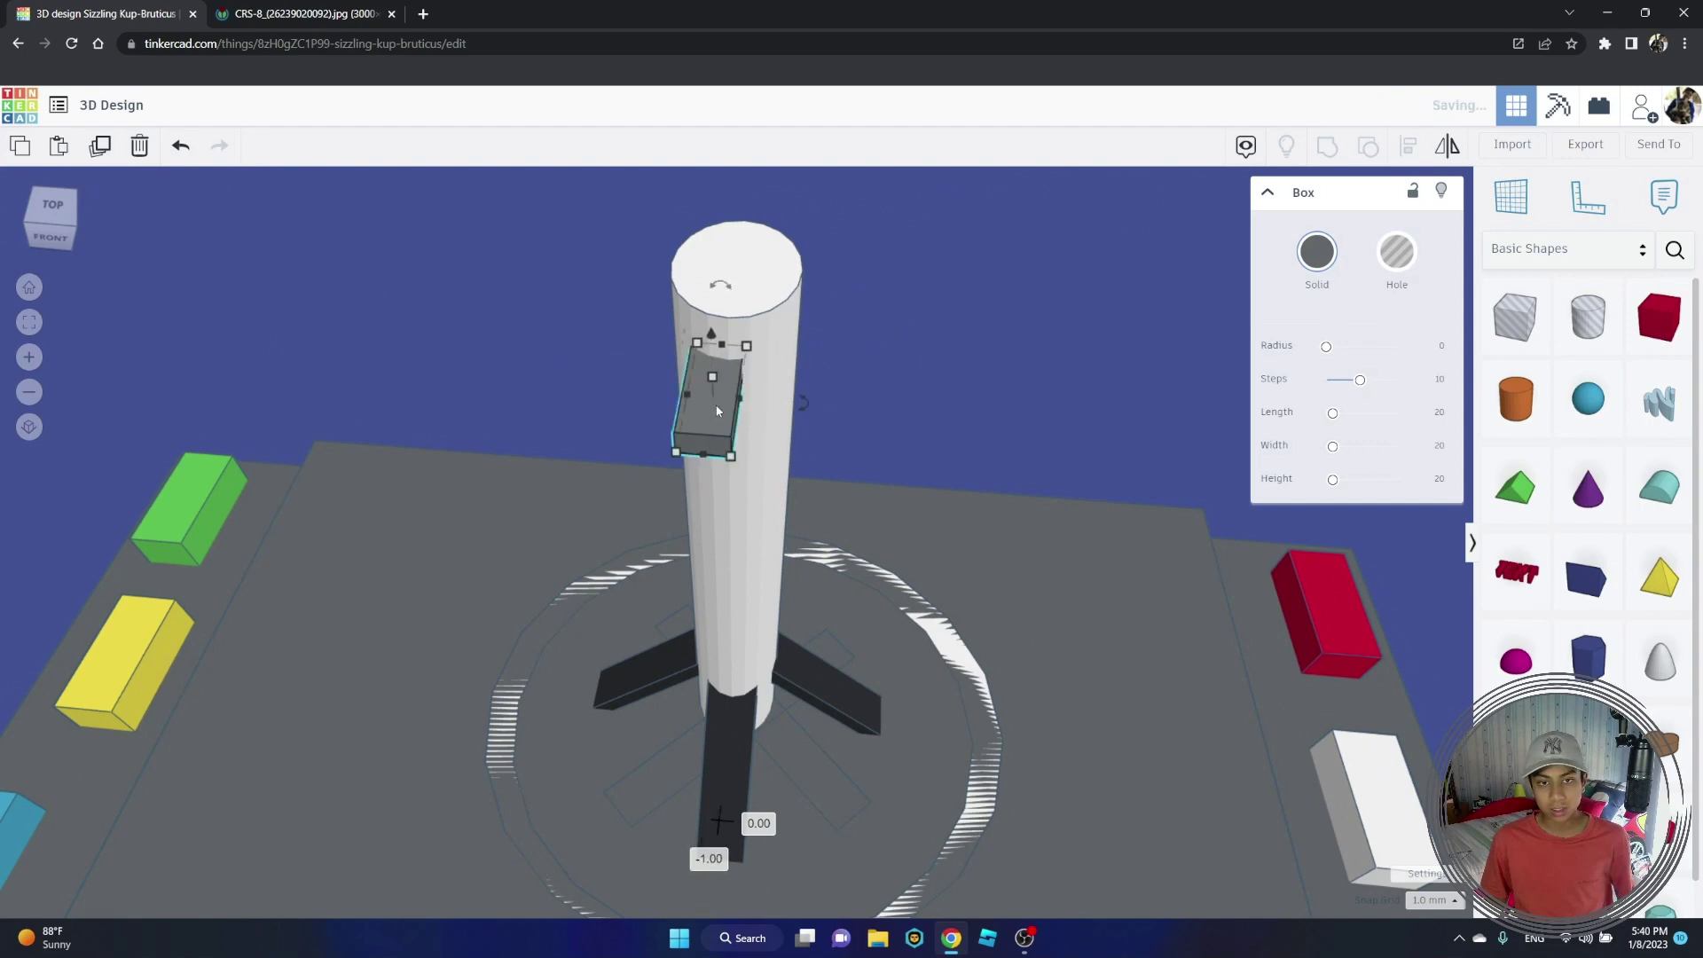
right_drag(718, 414, 755, 425)
drag(755, 425, 779, 418)
right_drag(780, 418, 732, 493)
drag(738, 561, 715, 561)
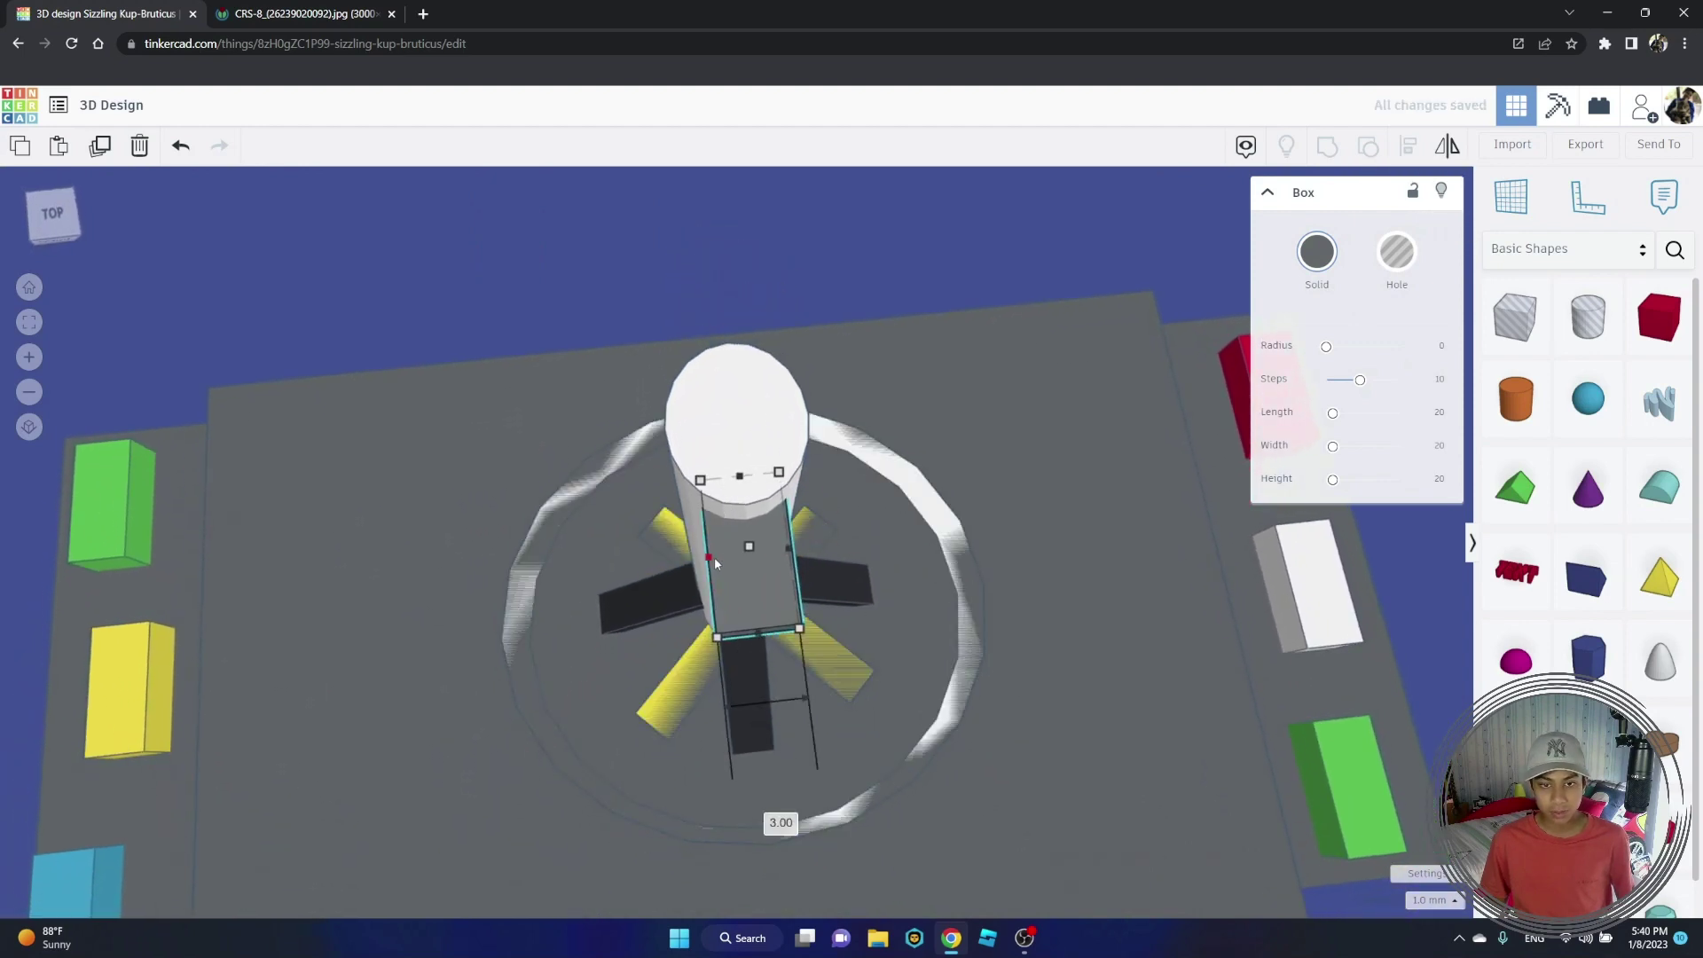
right_drag(721, 554, 966, 436)
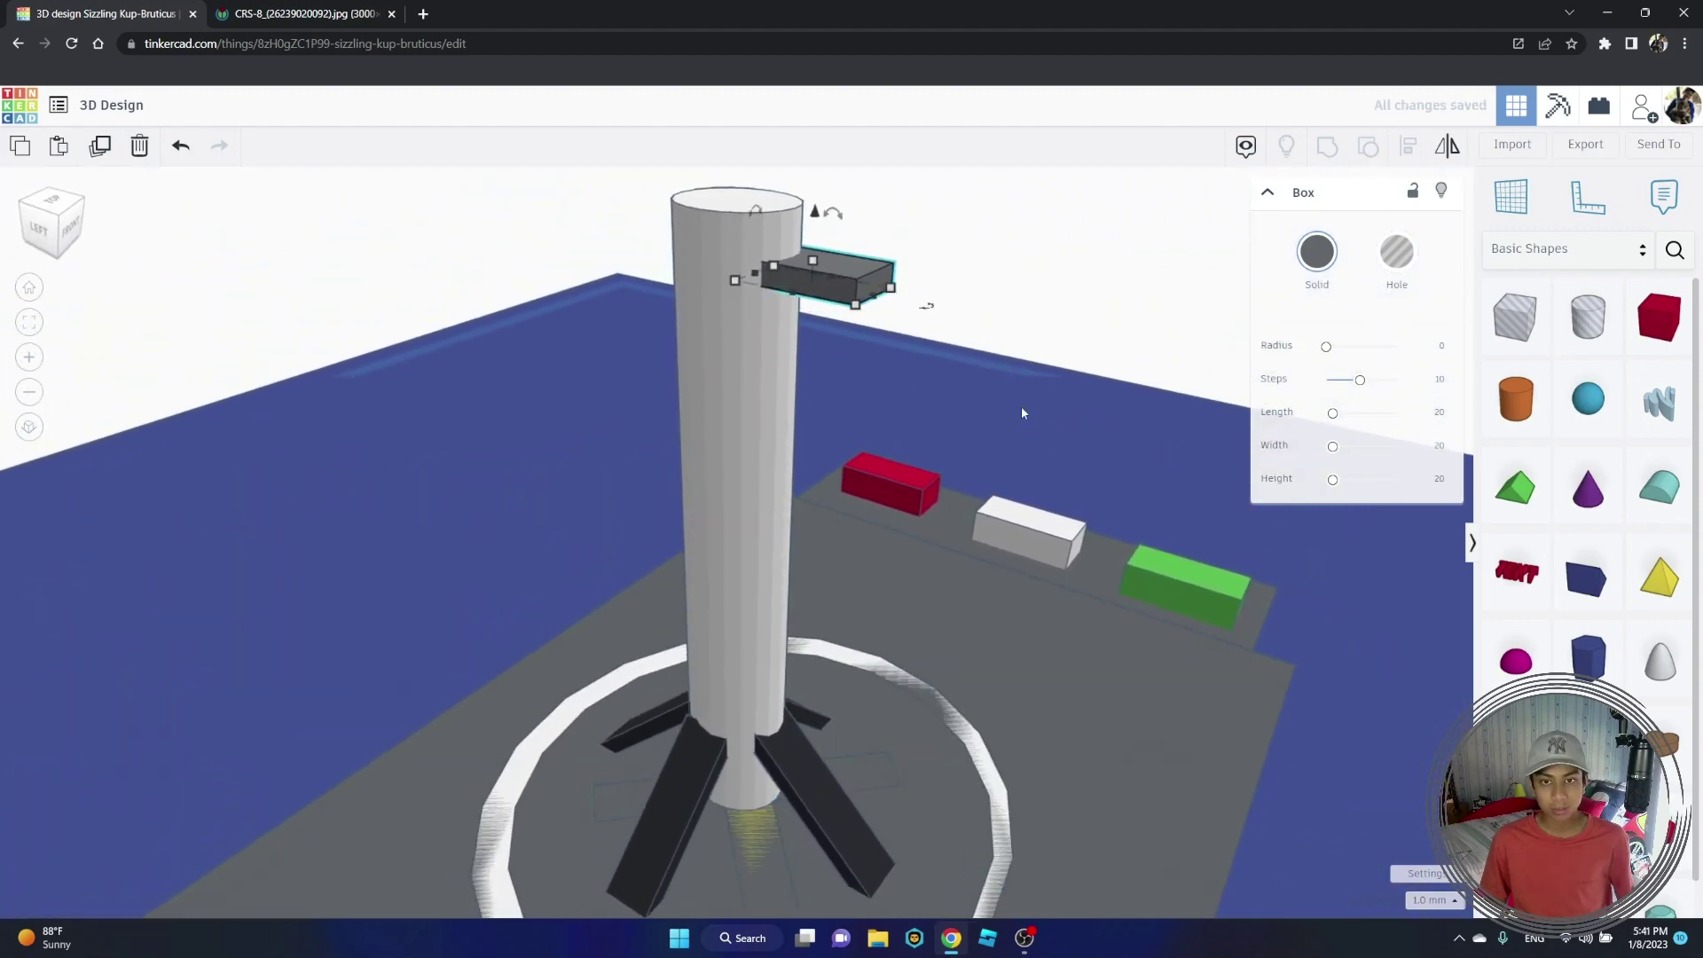
Step: Flatten the grey fin block into a plate 0.01 mm thick
click(961, 348)
click(850, 302)
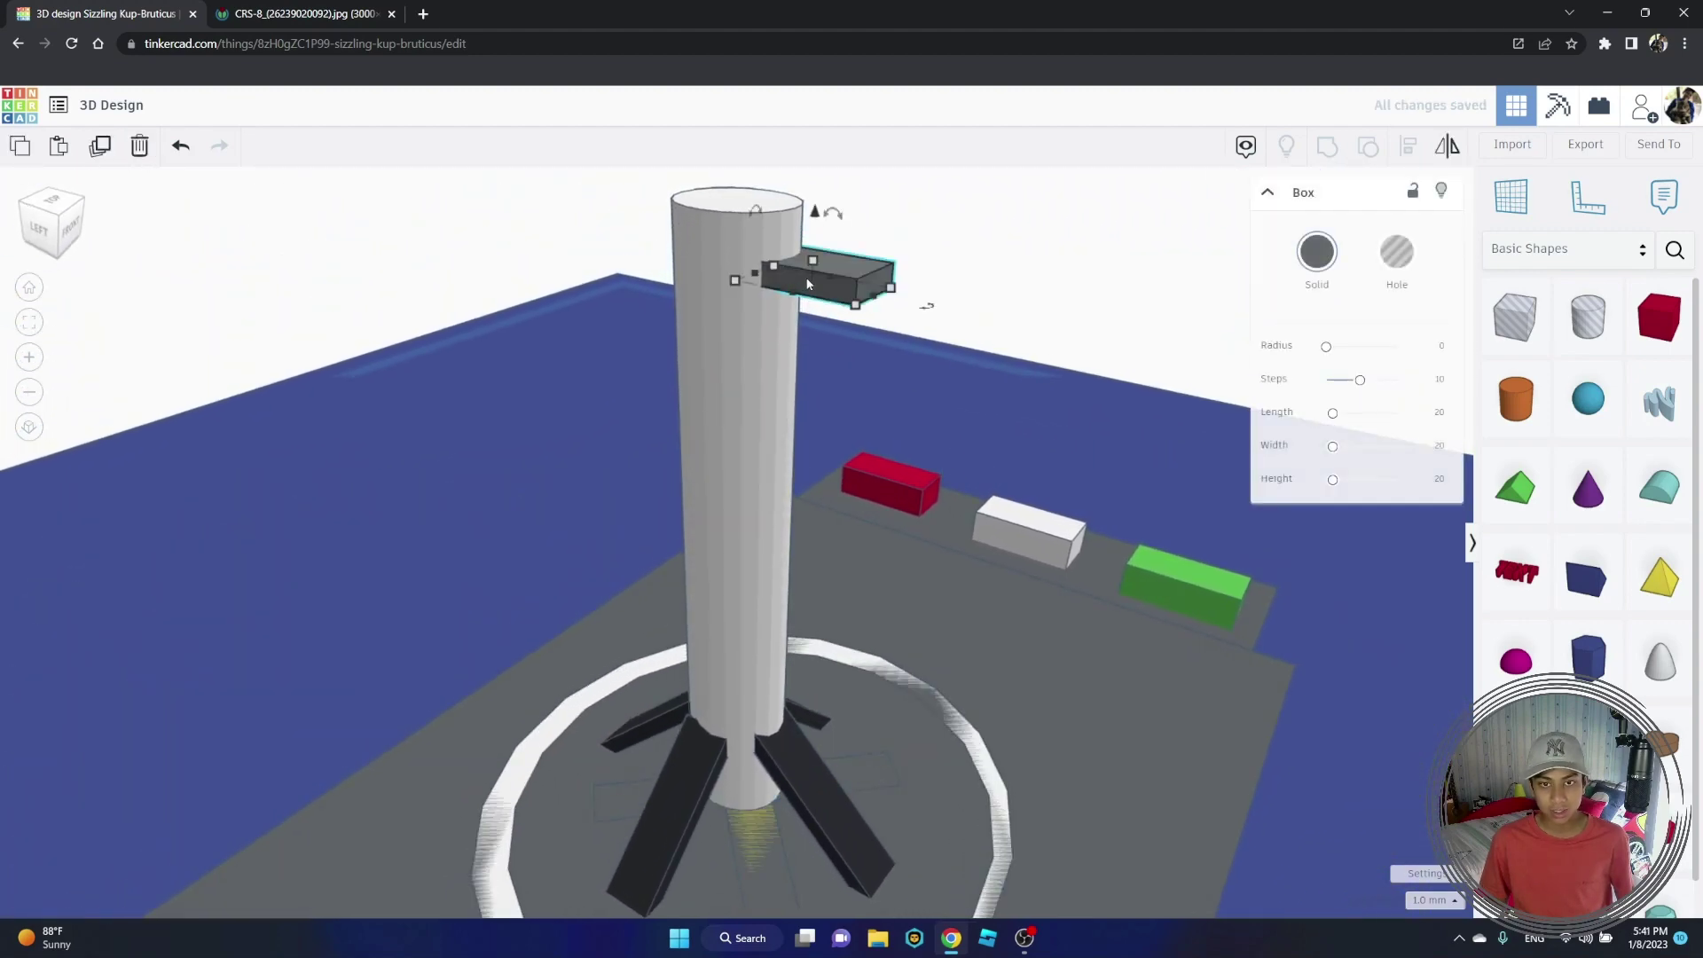
drag(806, 275, 808, 287)
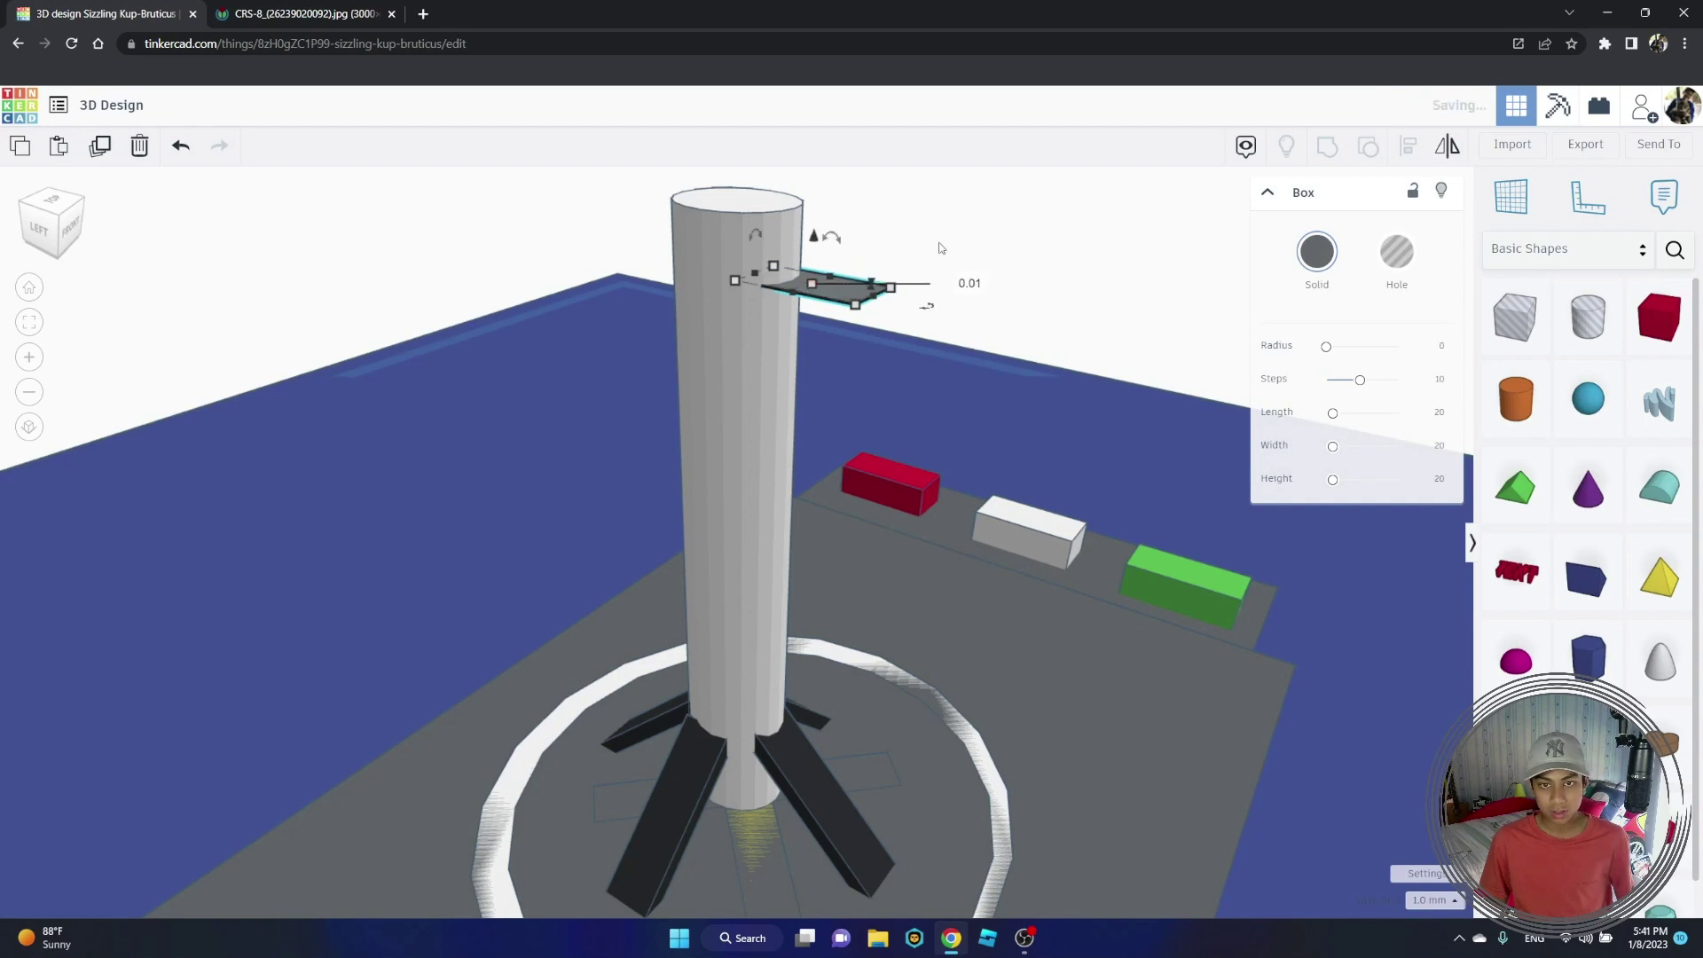
right_drag(938, 245, 934, 267)
drag(822, 260, 818, 230)
right_drag(835, 231, 804, 278)
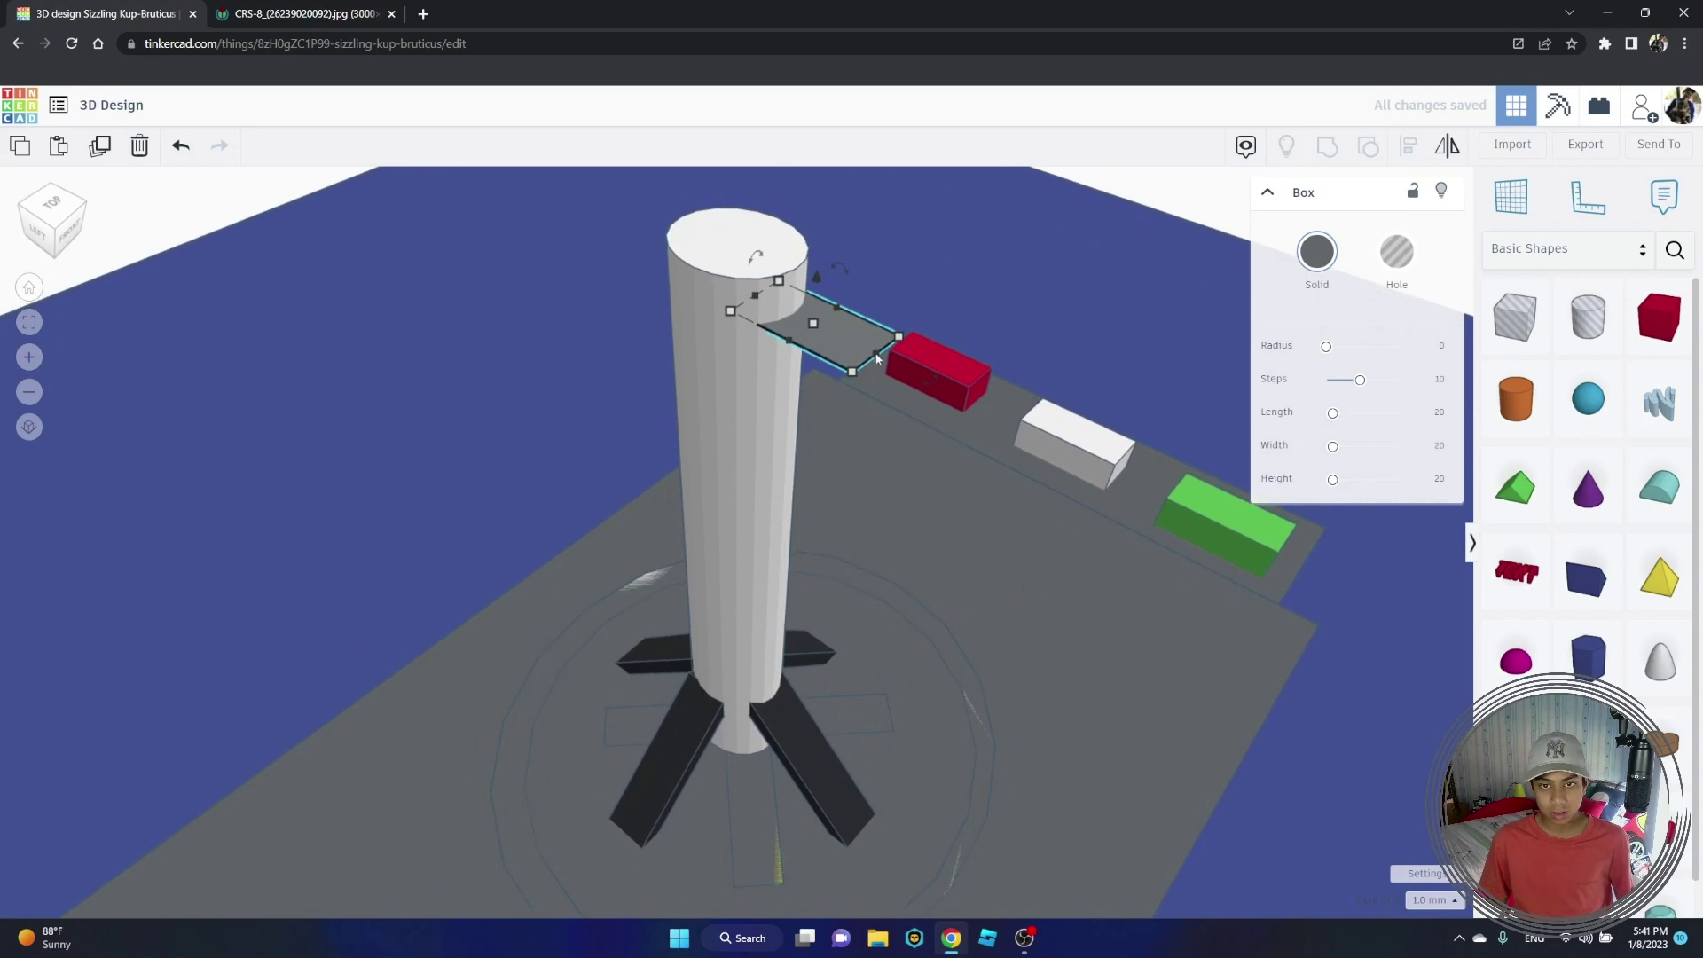
Step: Shorten the fin plate and fine-tune its outer edge so it projects a short way from the rocket
drag(871, 354, 832, 337)
click(959, 237)
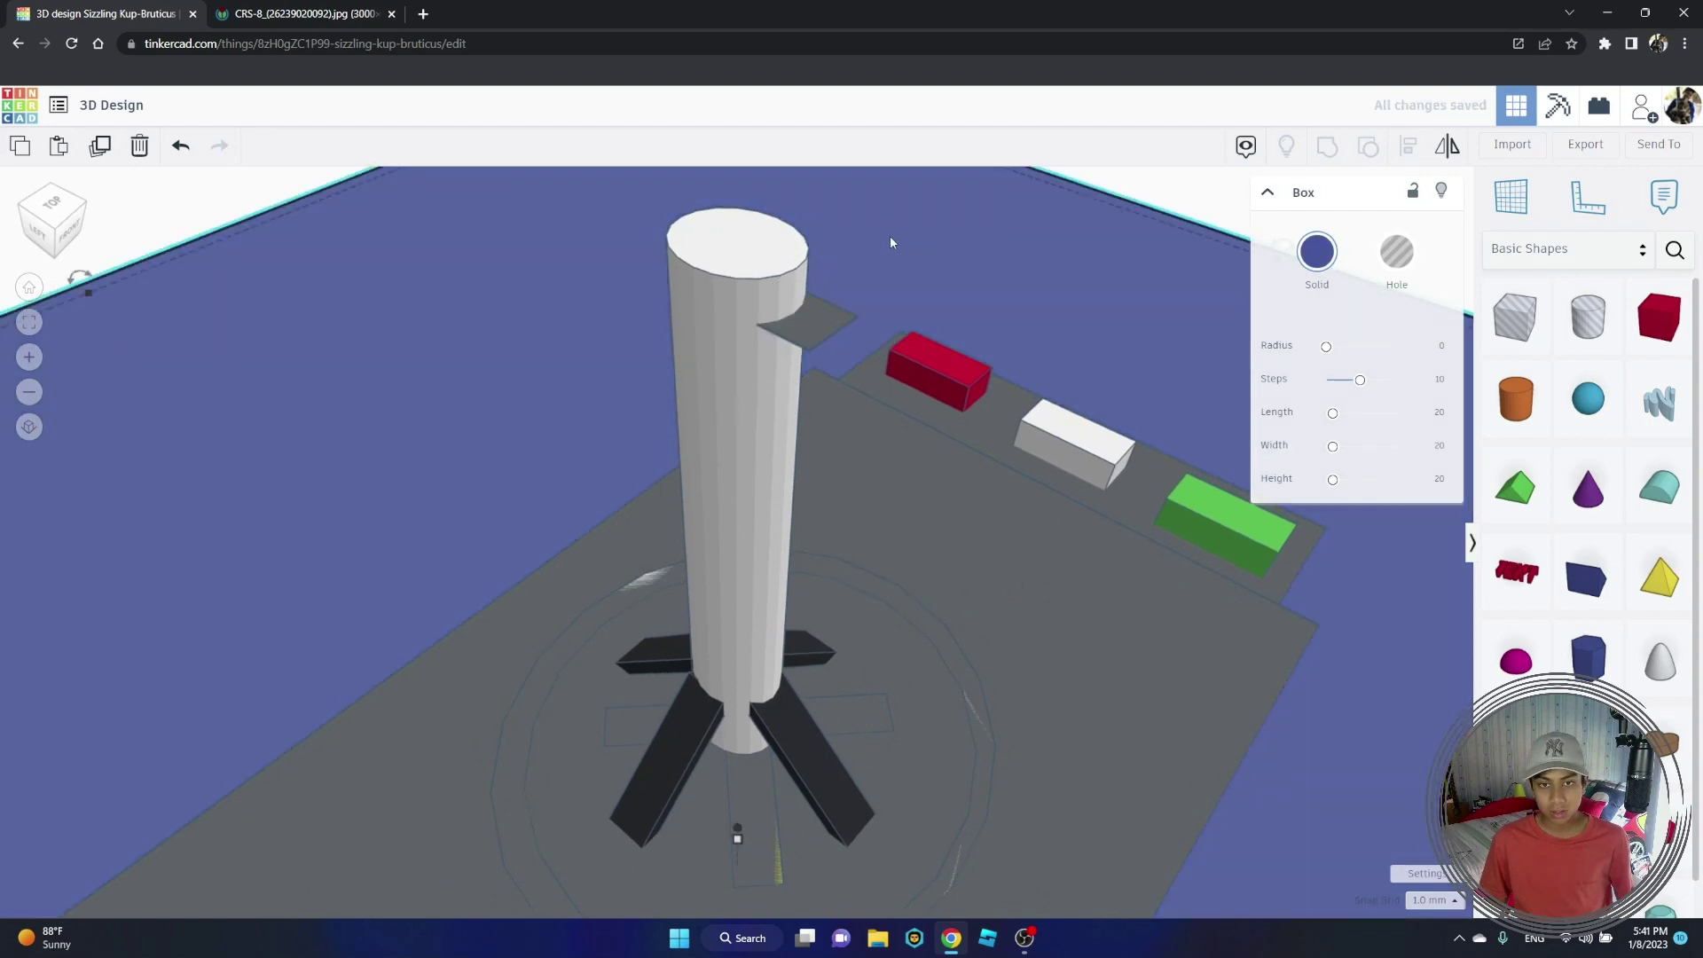
right_drag(891, 236, 593, 410)
click(930, 206)
right_click(976, 157)
click(635, 446)
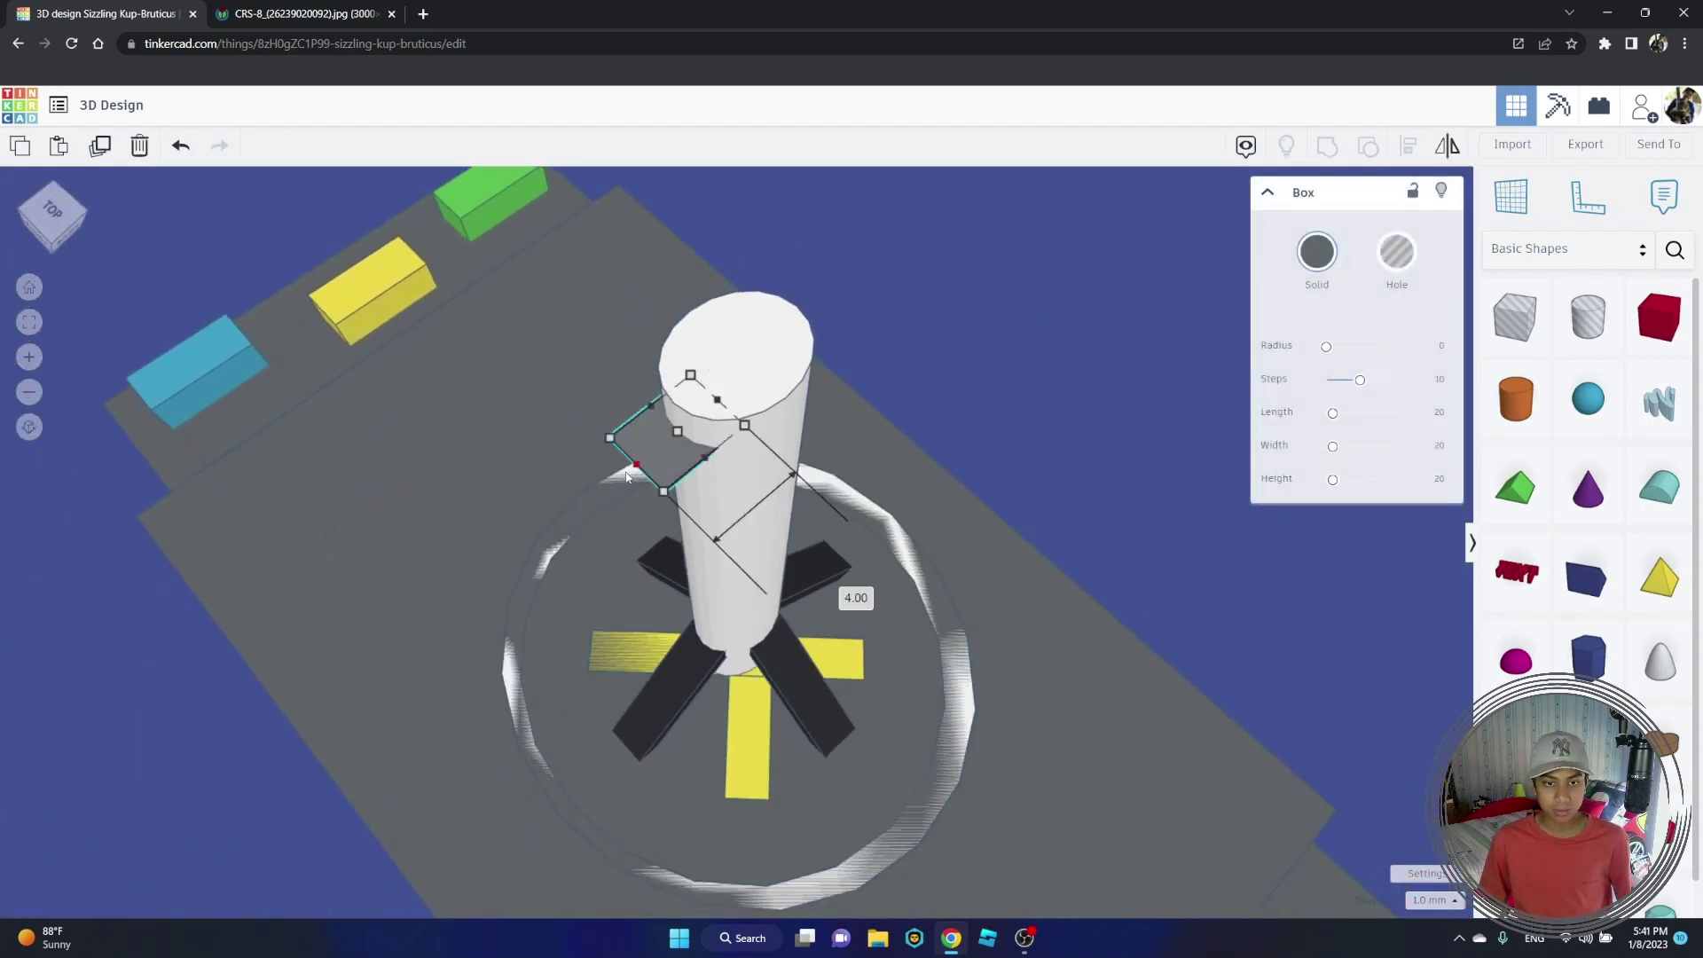
drag(636, 466, 616, 480)
right_drag(634, 481, 544, 429)
Step: Duplicate the grey fin plate and place the copy on the opposite side of the rocket at the same height
key(ctrl+c)
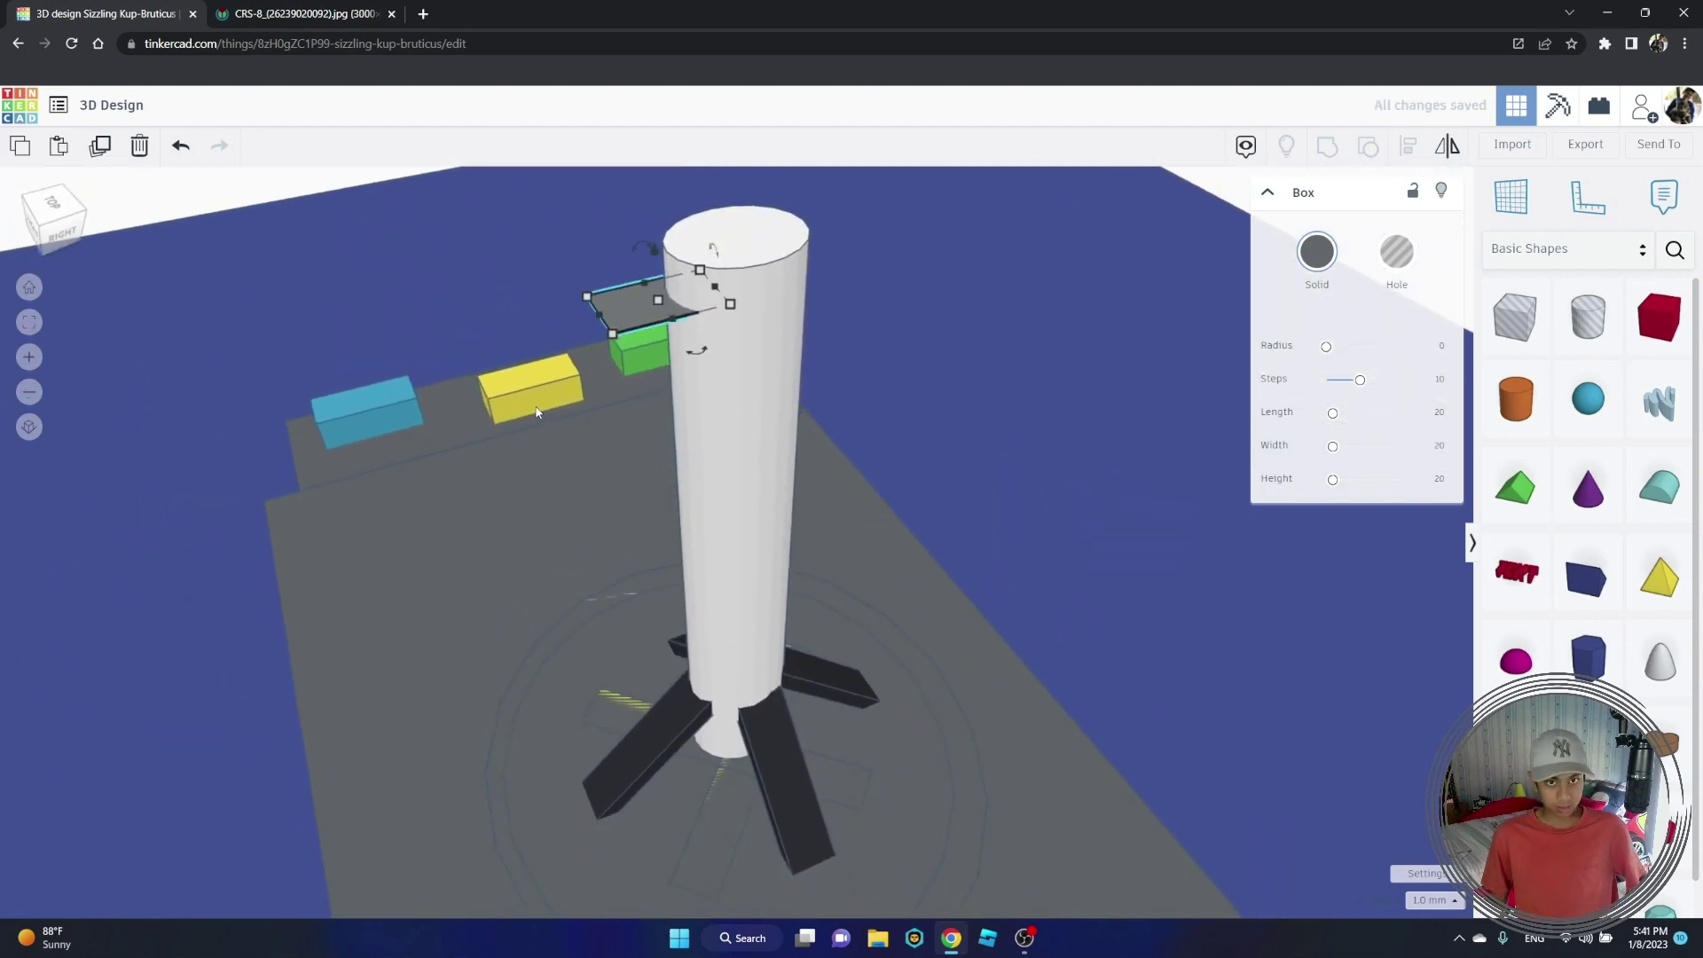
key(ctrl+v)
right_drag(705, 326, 648, 312)
drag(648, 312, 803, 306)
right_drag(802, 306, 770, 315)
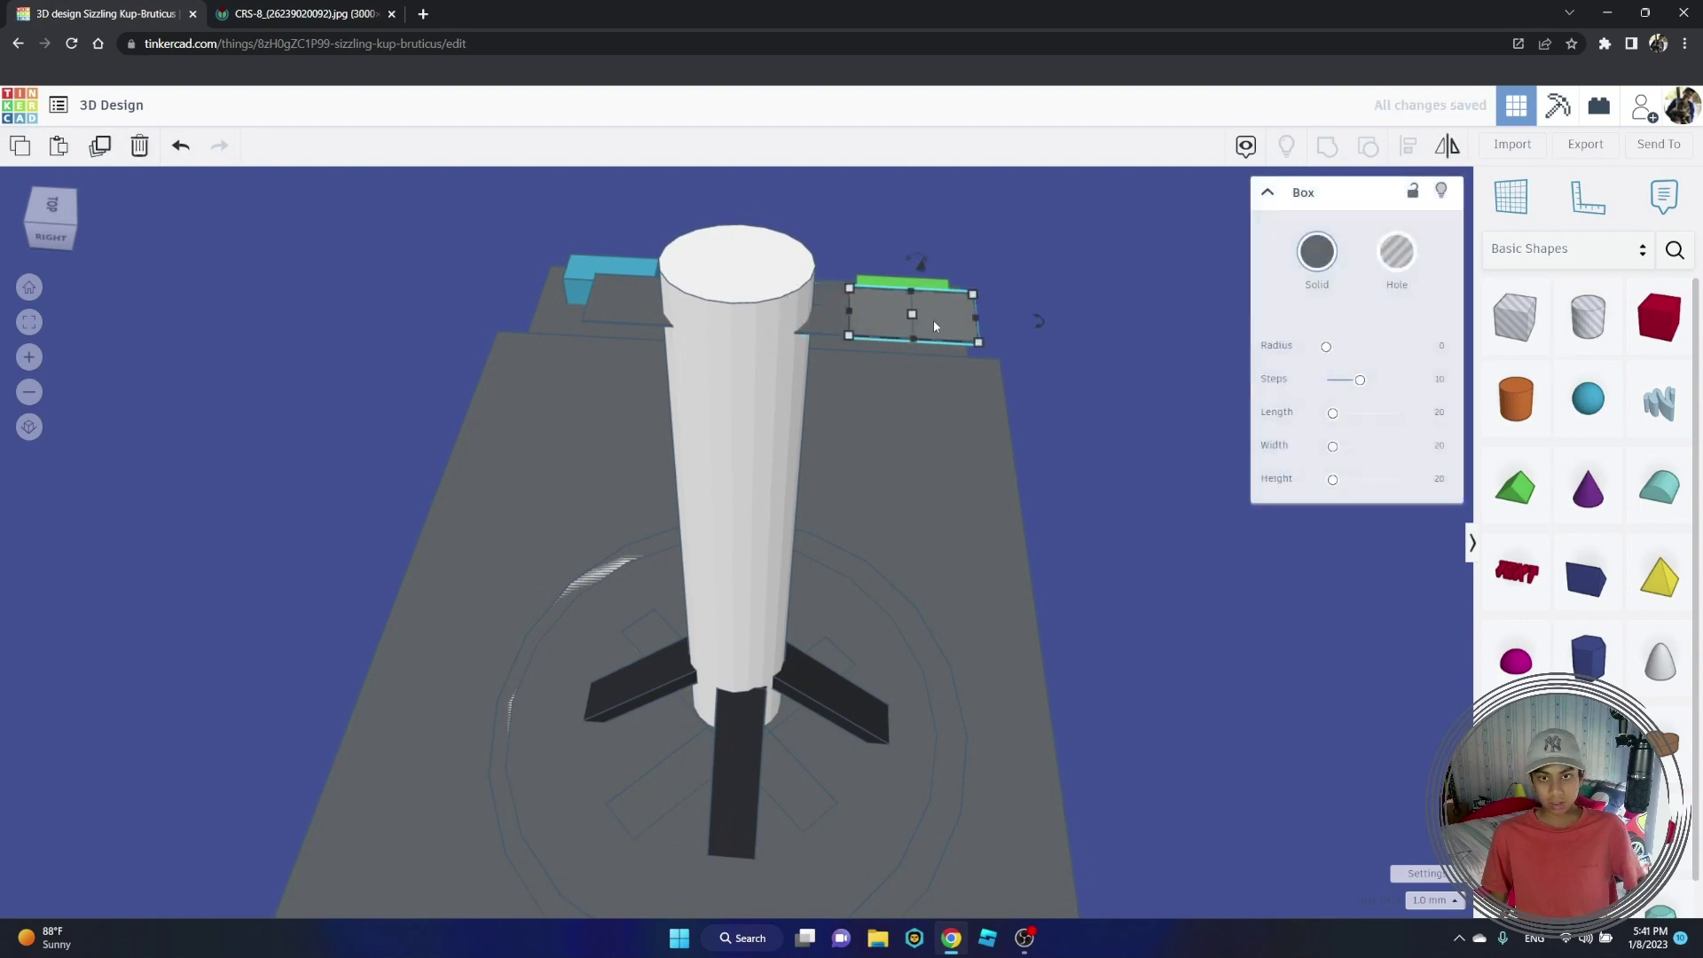
Step: Place another fin copy rotated by 90 degrees, projecting from the rocket between the two existing fins
drag(933, 321, 747, 376)
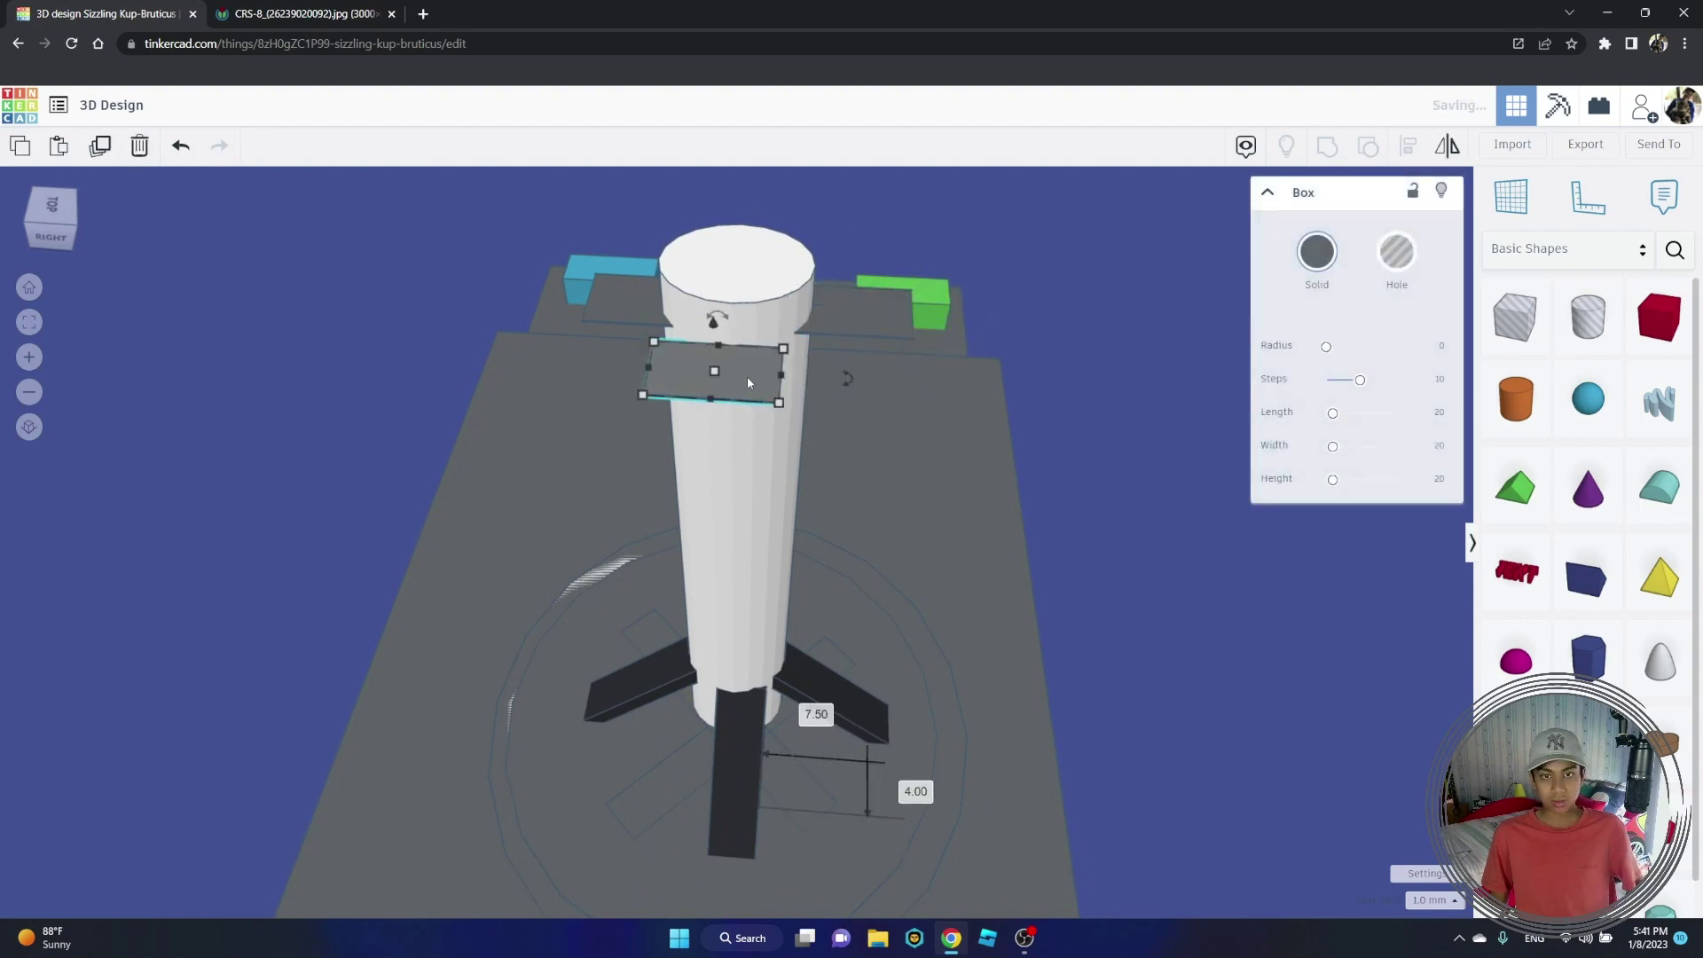
click(845, 374)
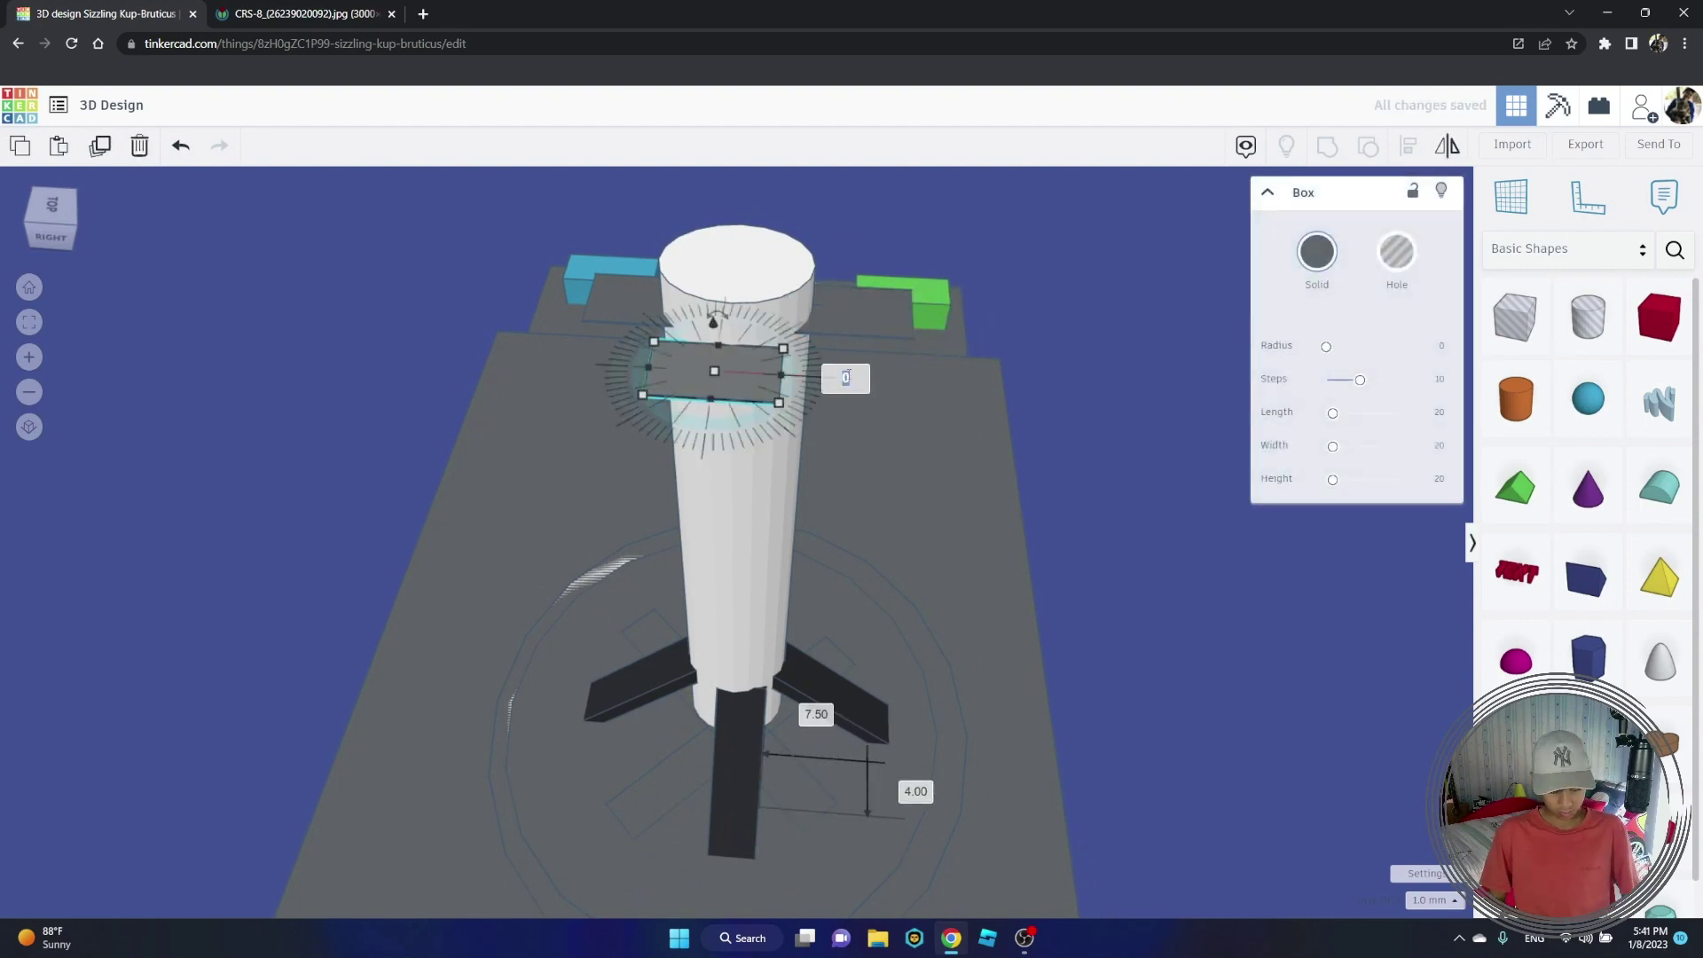
text(90)
key(Return)
right_drag(717, 403, 764, 465)
right_drag(725, 540, 743, 570)
drag(741, 572, 706, 576)
right_drag(707, 577, 1009, 435)
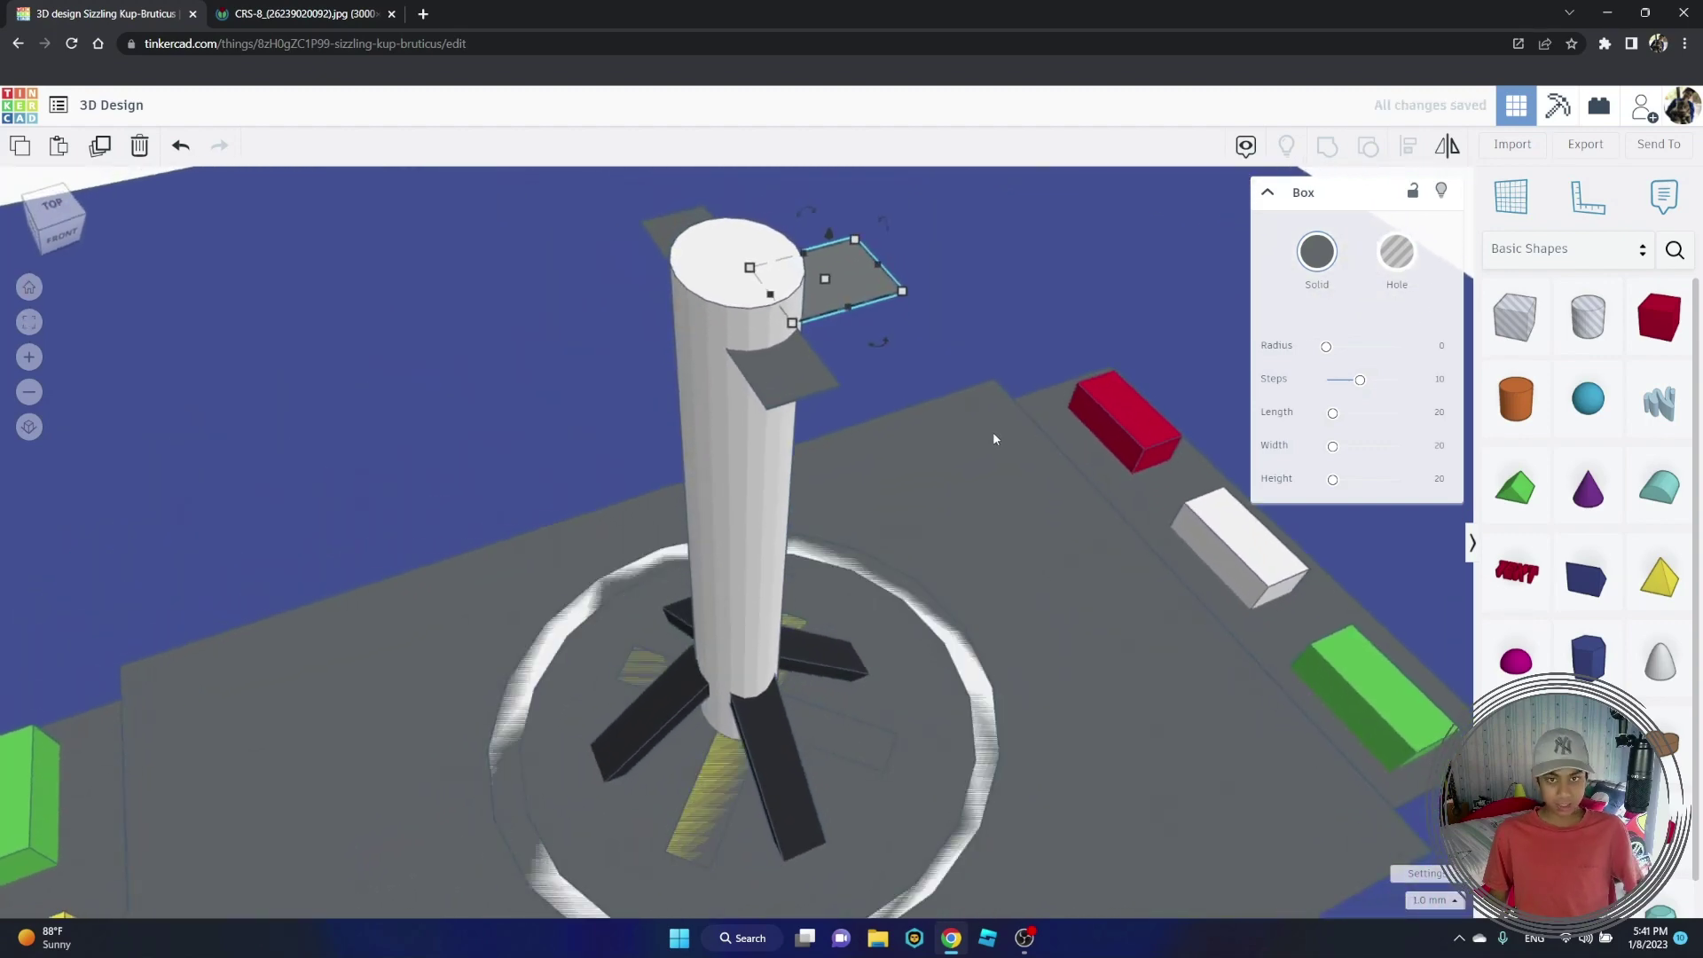
Step: Place the fourth fin opposite the rotated one and shorten the overlapping fin to 2 mm so it projects only slightly
drag(858, 290, 676, 347)
right_drag(676, 348, 572, 373)
drag(572, 372, 823, 449)
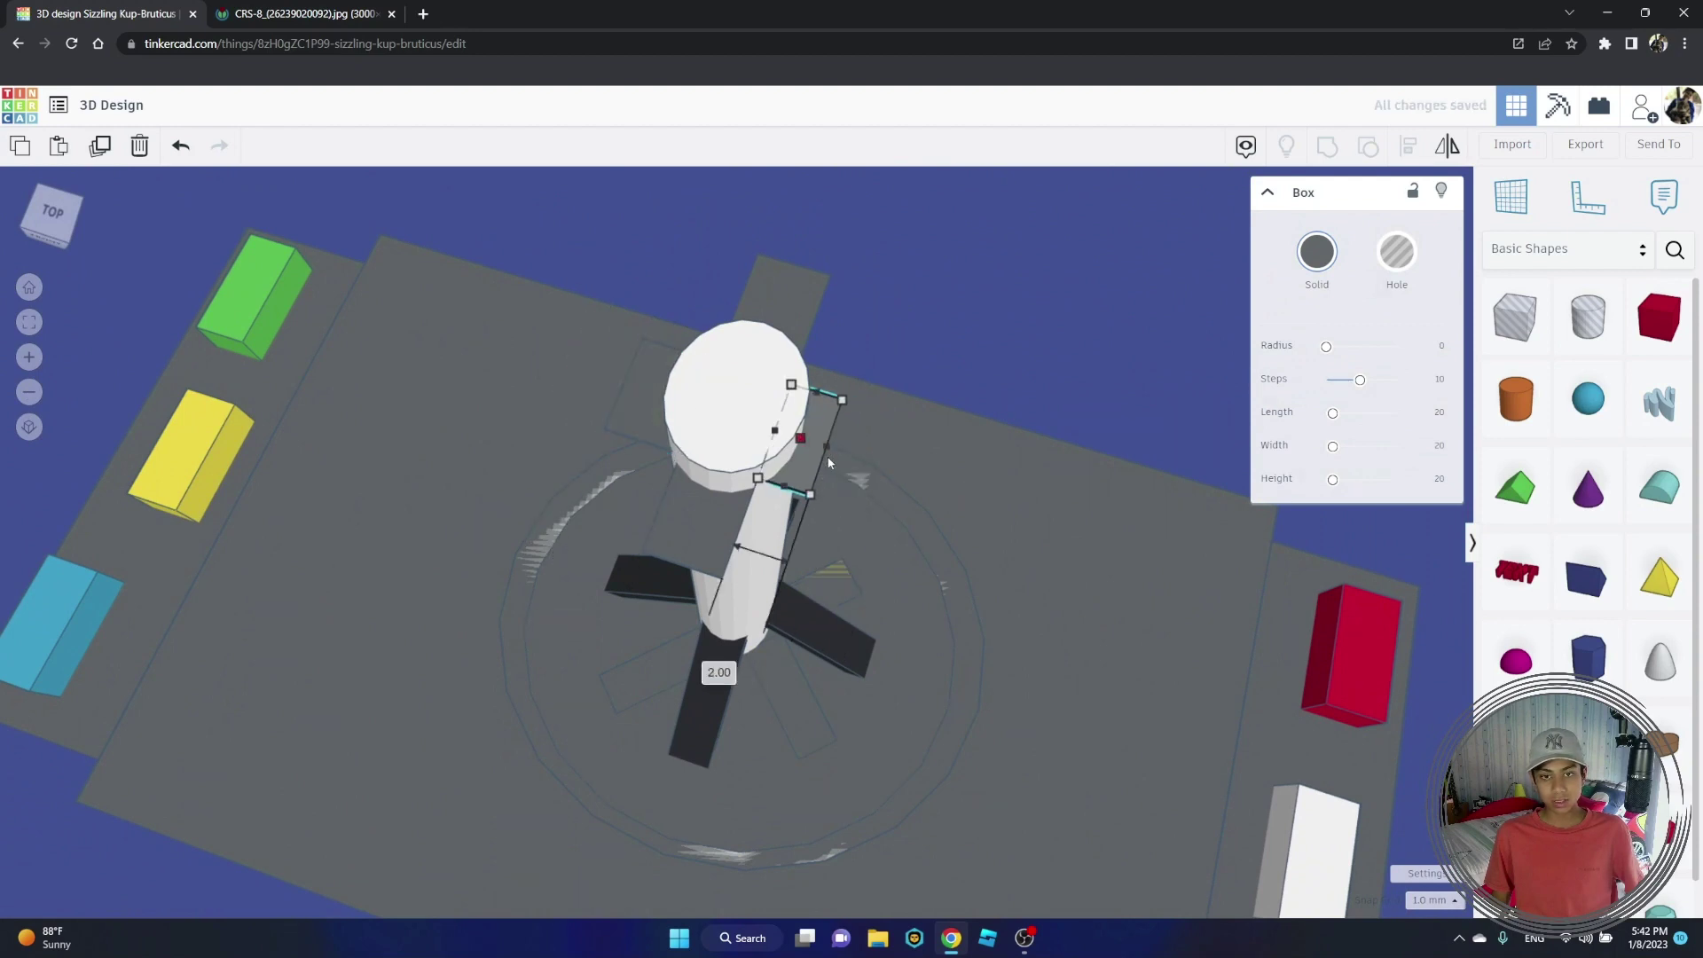
mouse_move(823, 451)
right_down()
mouse_move(855, 460)
mouse_move(814, 464)
right_up()
mouse_move(830, 455)
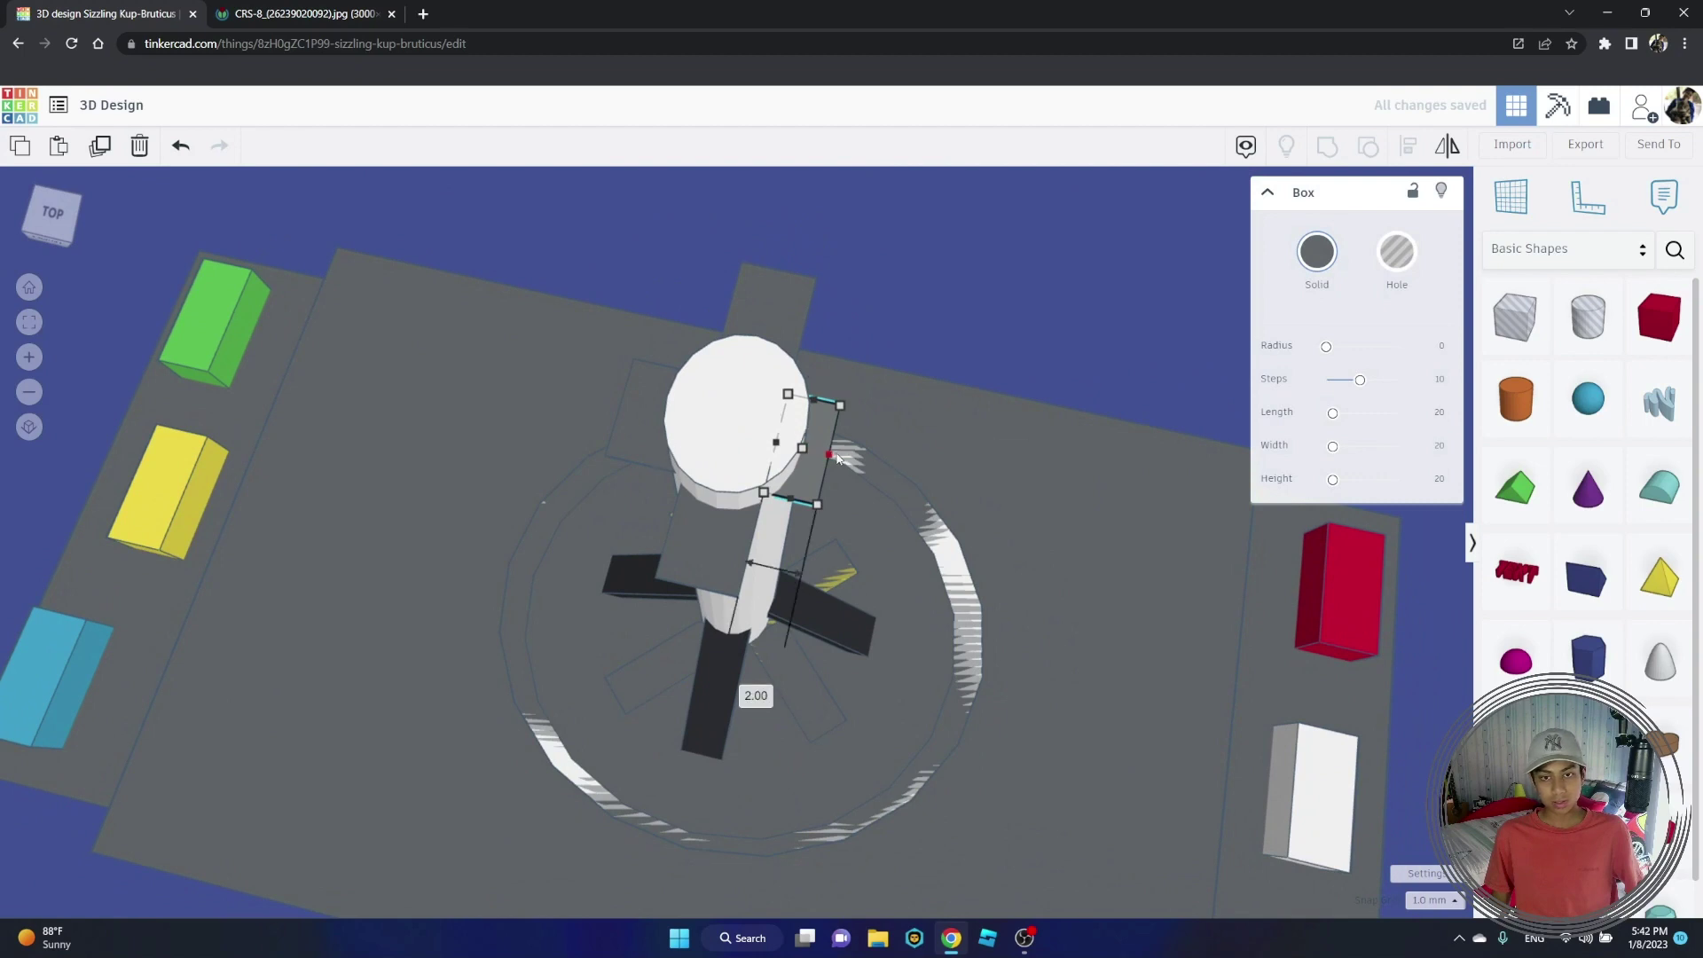
Step: Examine the finished rocket and droneship from several sides and compare them with the reference photo
right_drag(834, 453, 1044, 360)
scroll(930, 369, down, 5)
click(1043, 360)
right_drag(1060, 422, 481, 416)
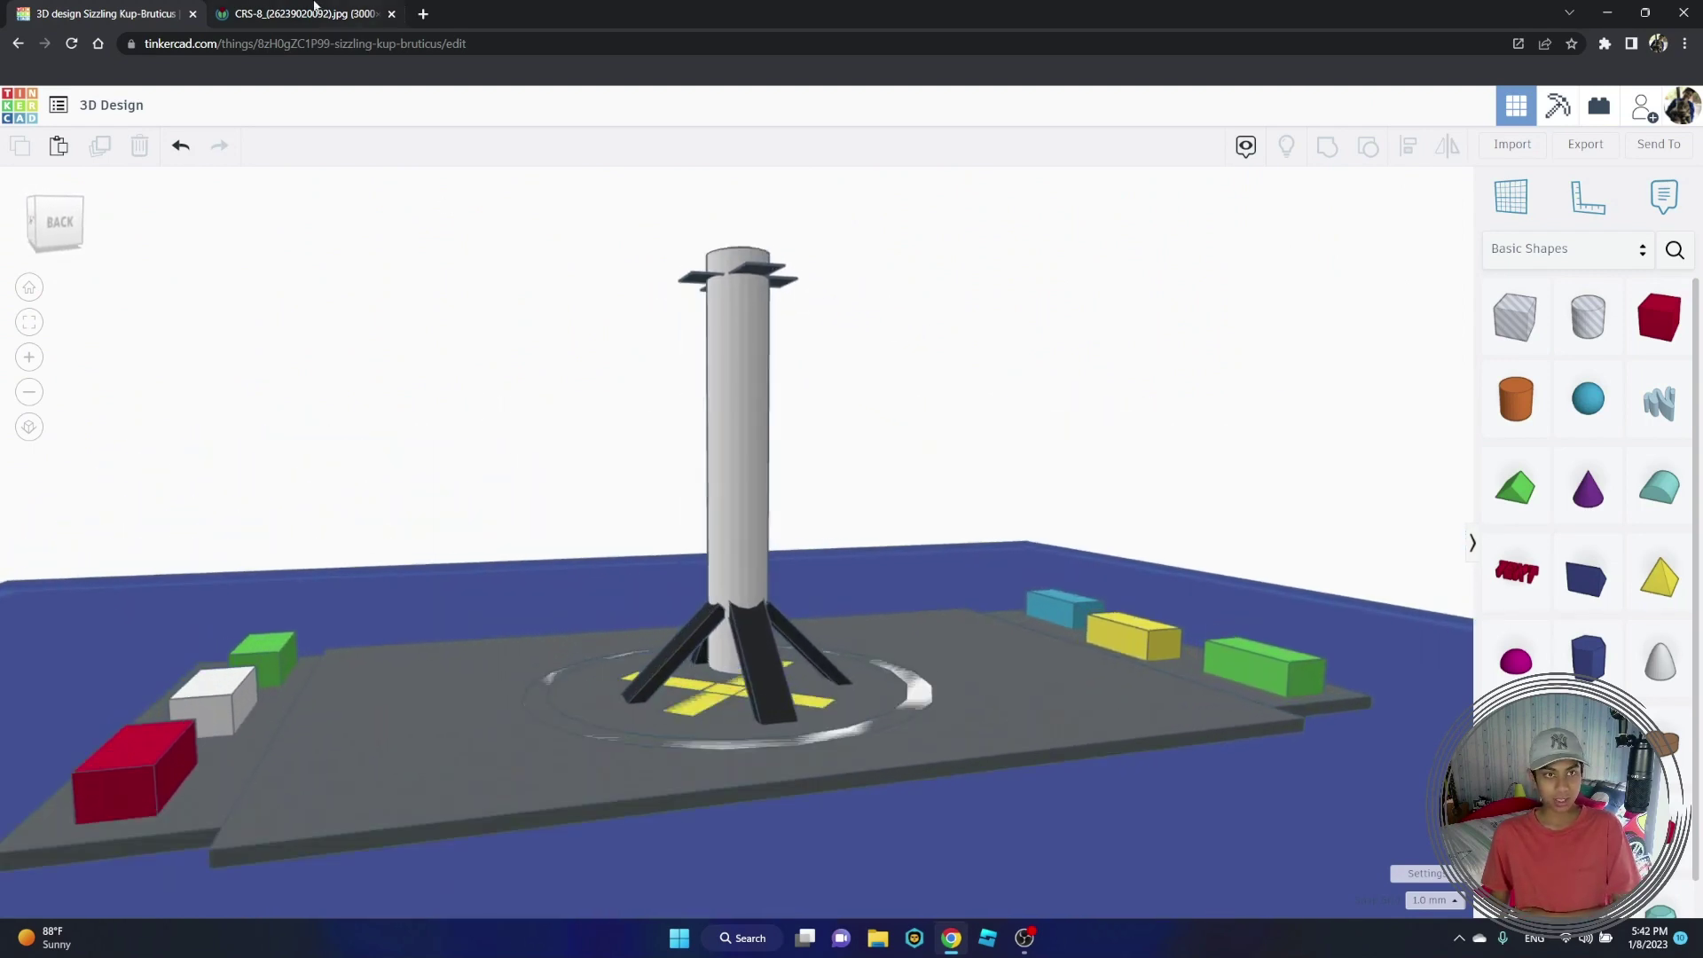
click(302, 13)
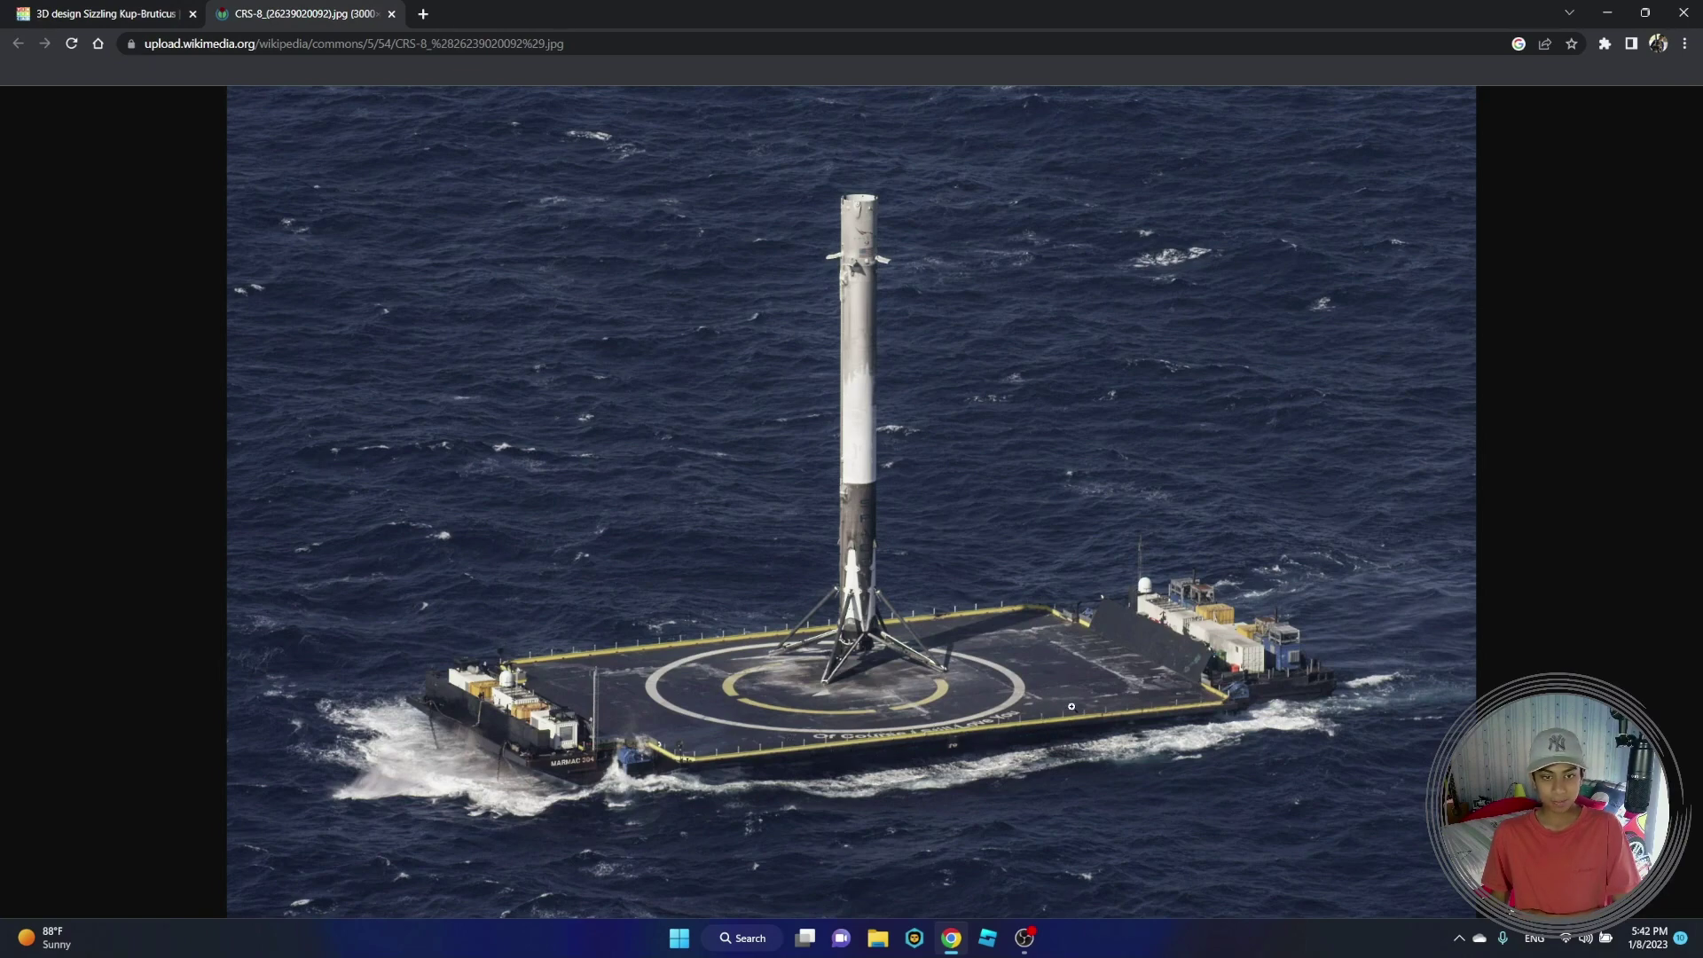
click(111, 14)
right_drag(437, 290, 563, 314)
scroll(565, 319, down, 5)
right_drag(464, 343, 654, 366)
right_drag(792, 559, 148, 707)
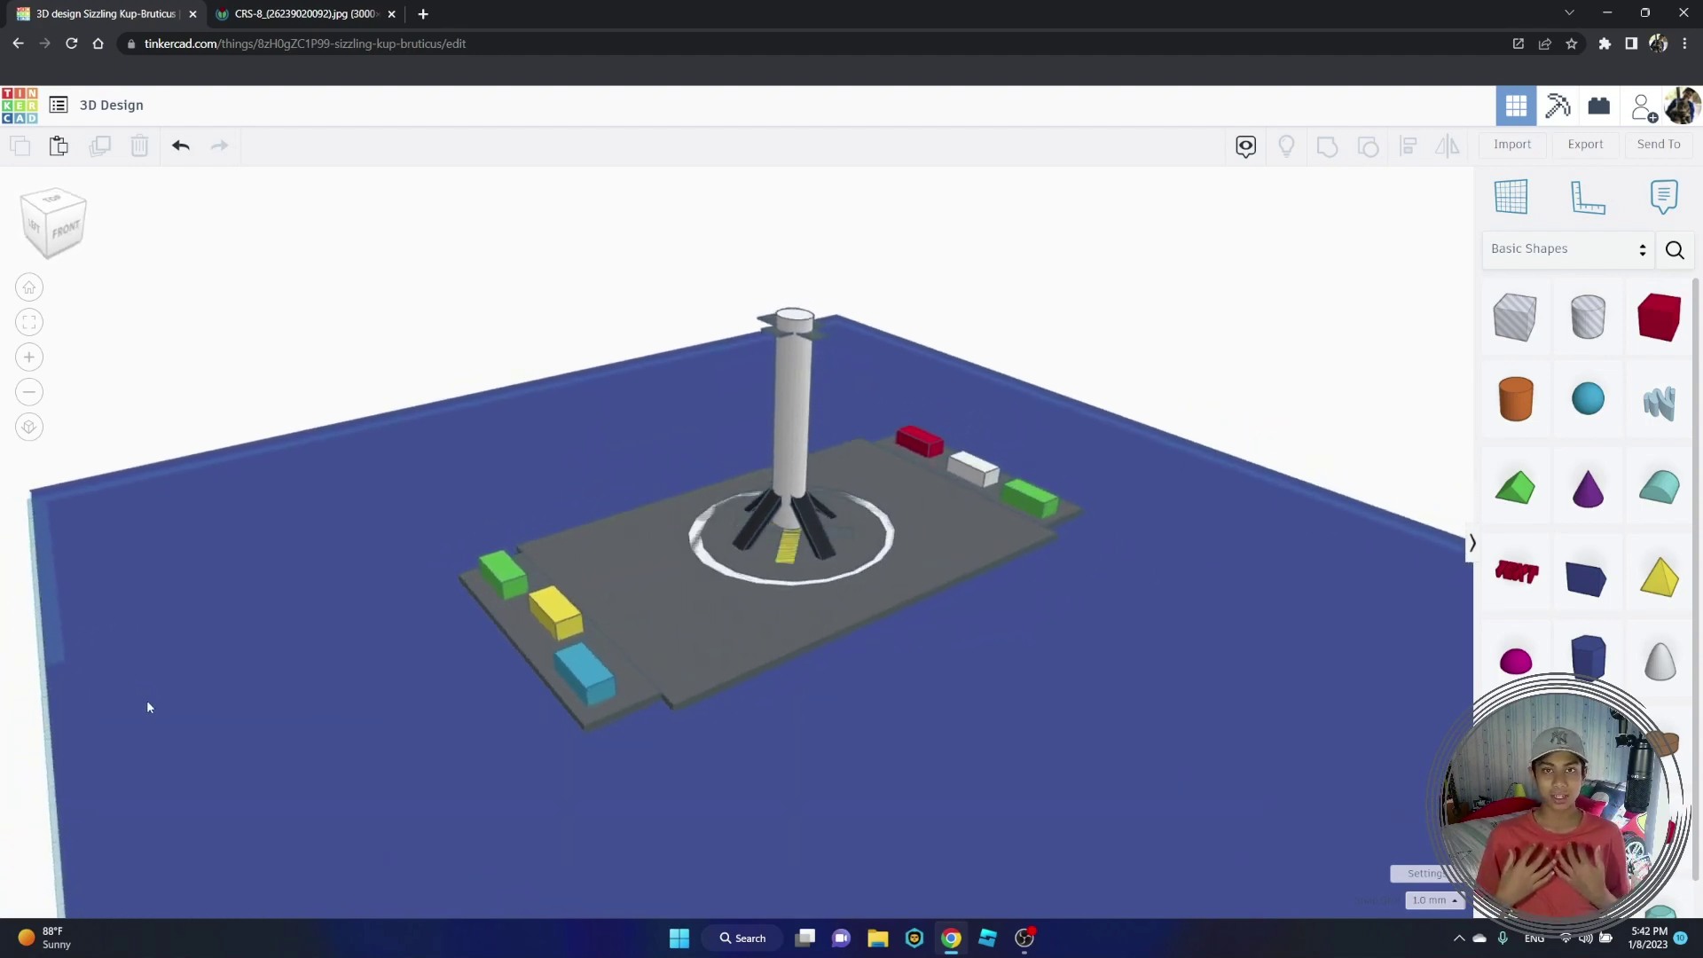
right_drag(213, 711, 151, 681)
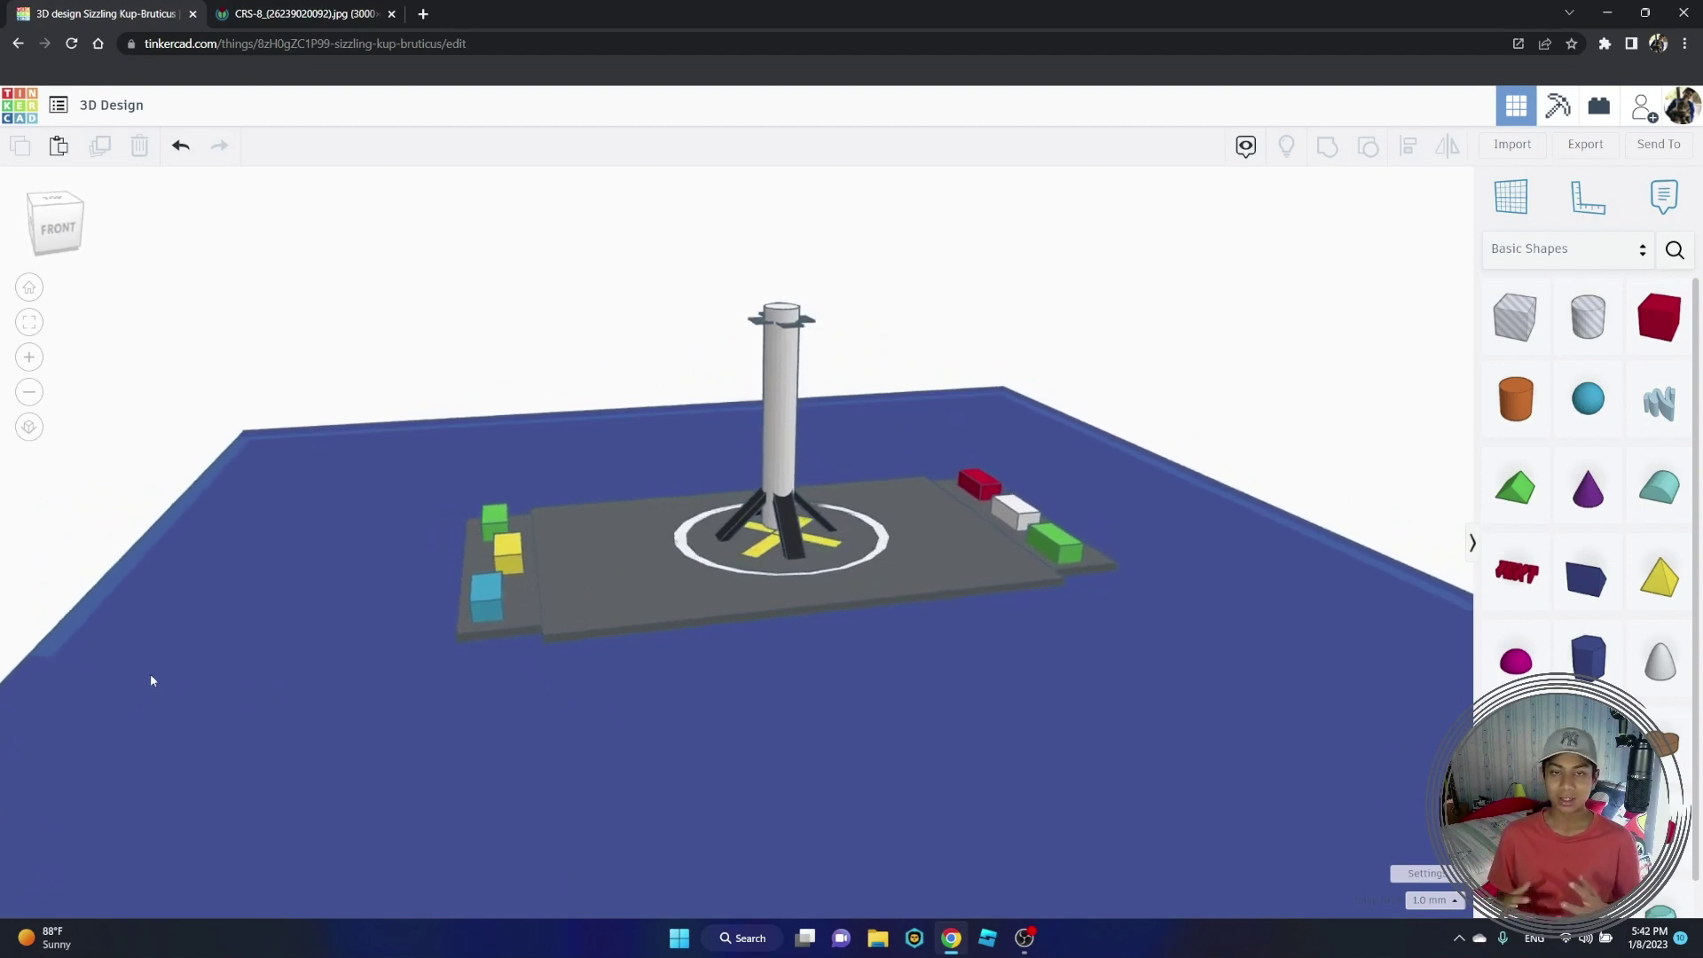